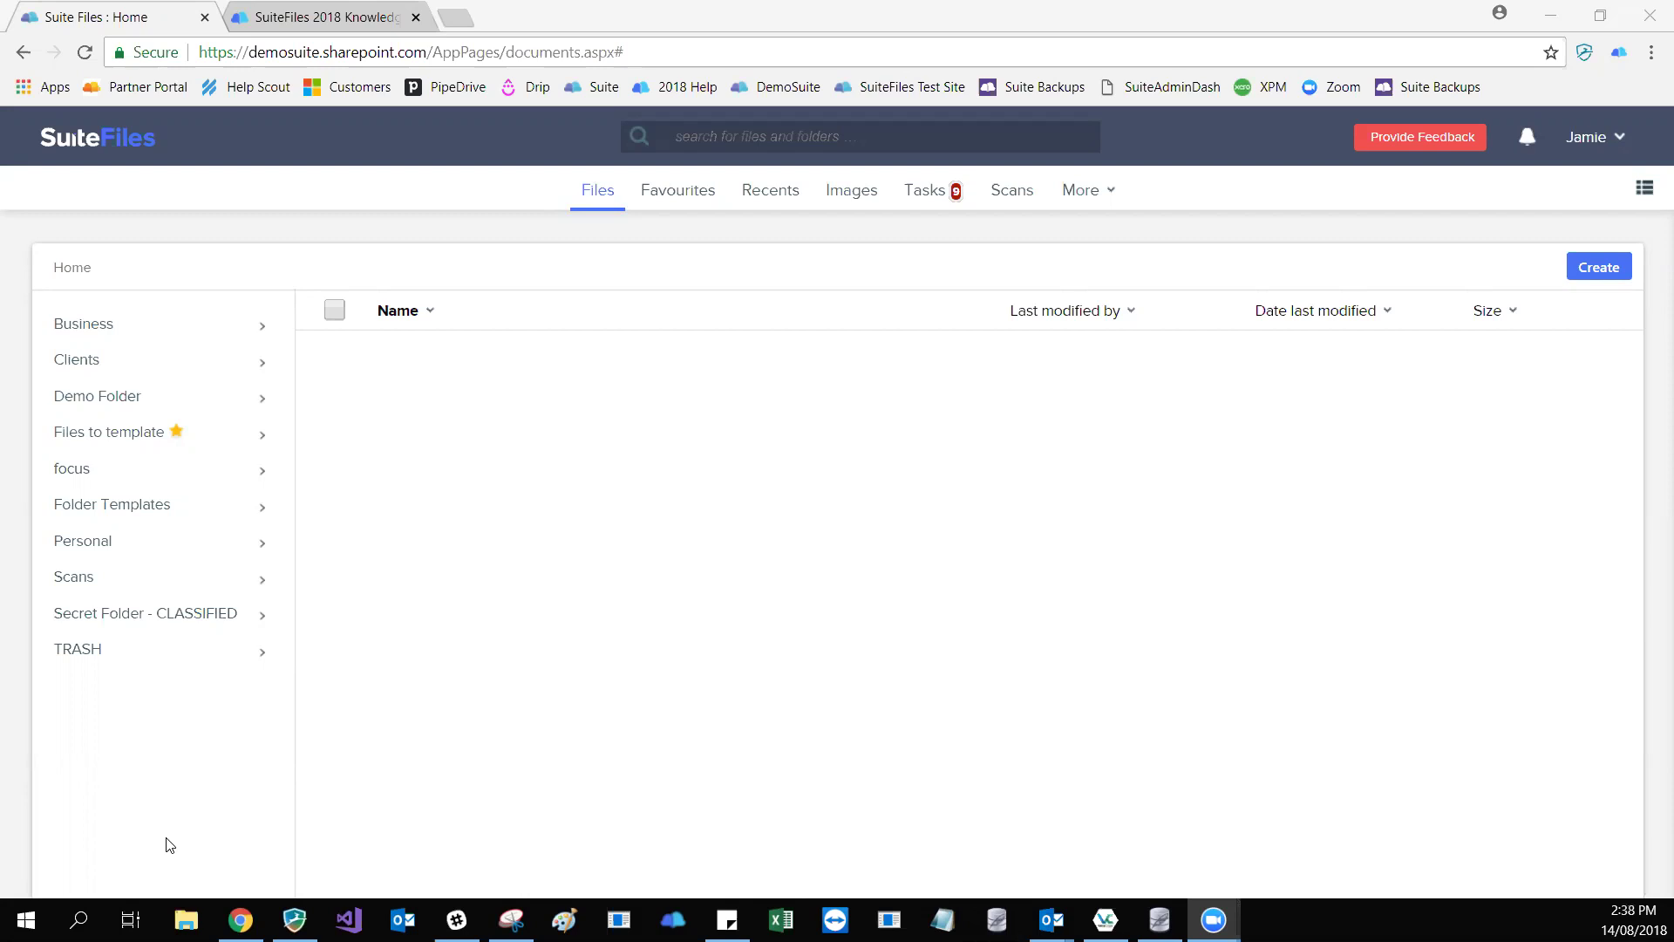
- Switch to the SuiteFiles 2018 Knowledge Base and scroll to the Working In SuiteFiles categories
left_click(332, 16)
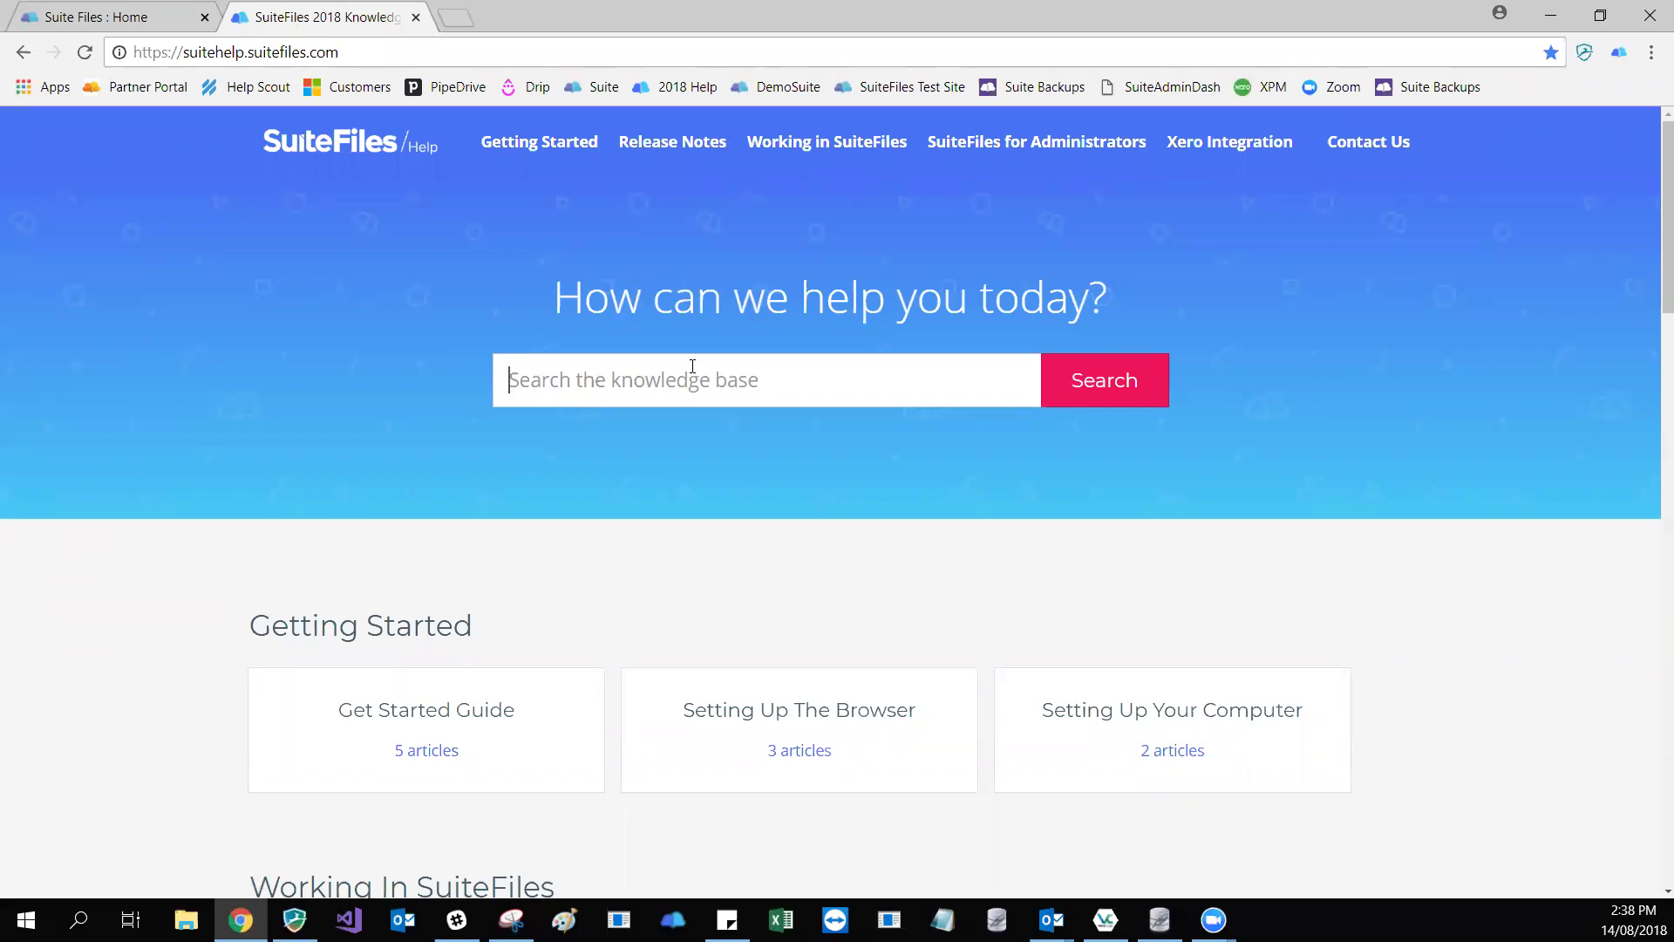
scroll(675, 336, "down", 1)
scroll(657, 323, "down", 2)
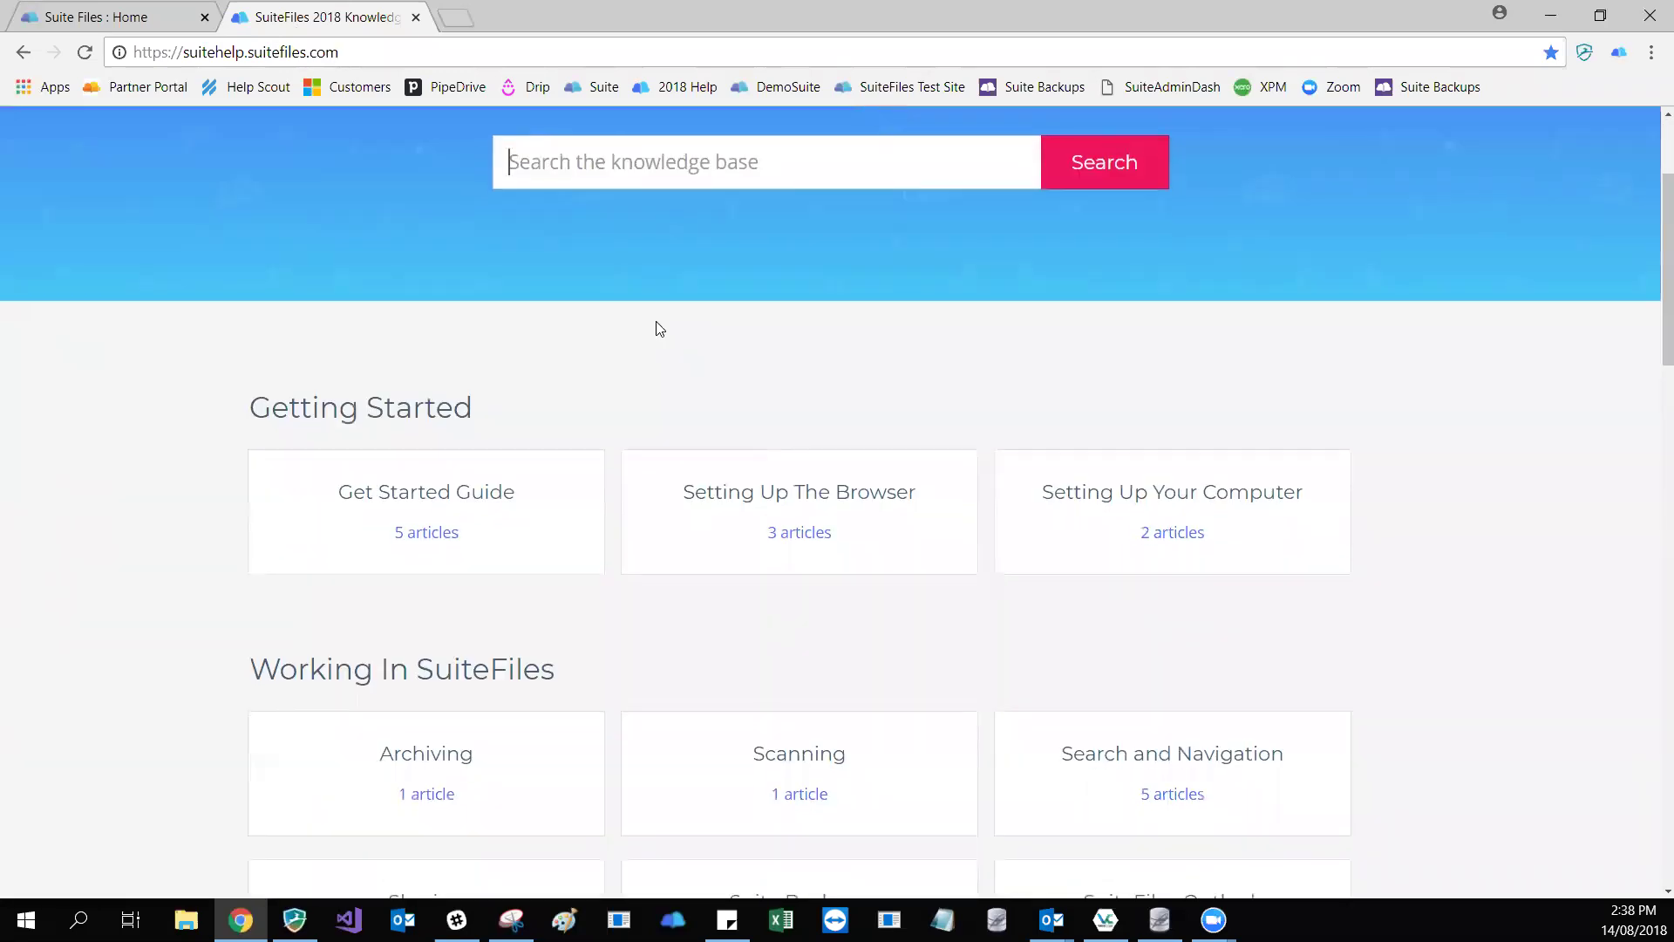
scroll(656, 329, "down", 4)
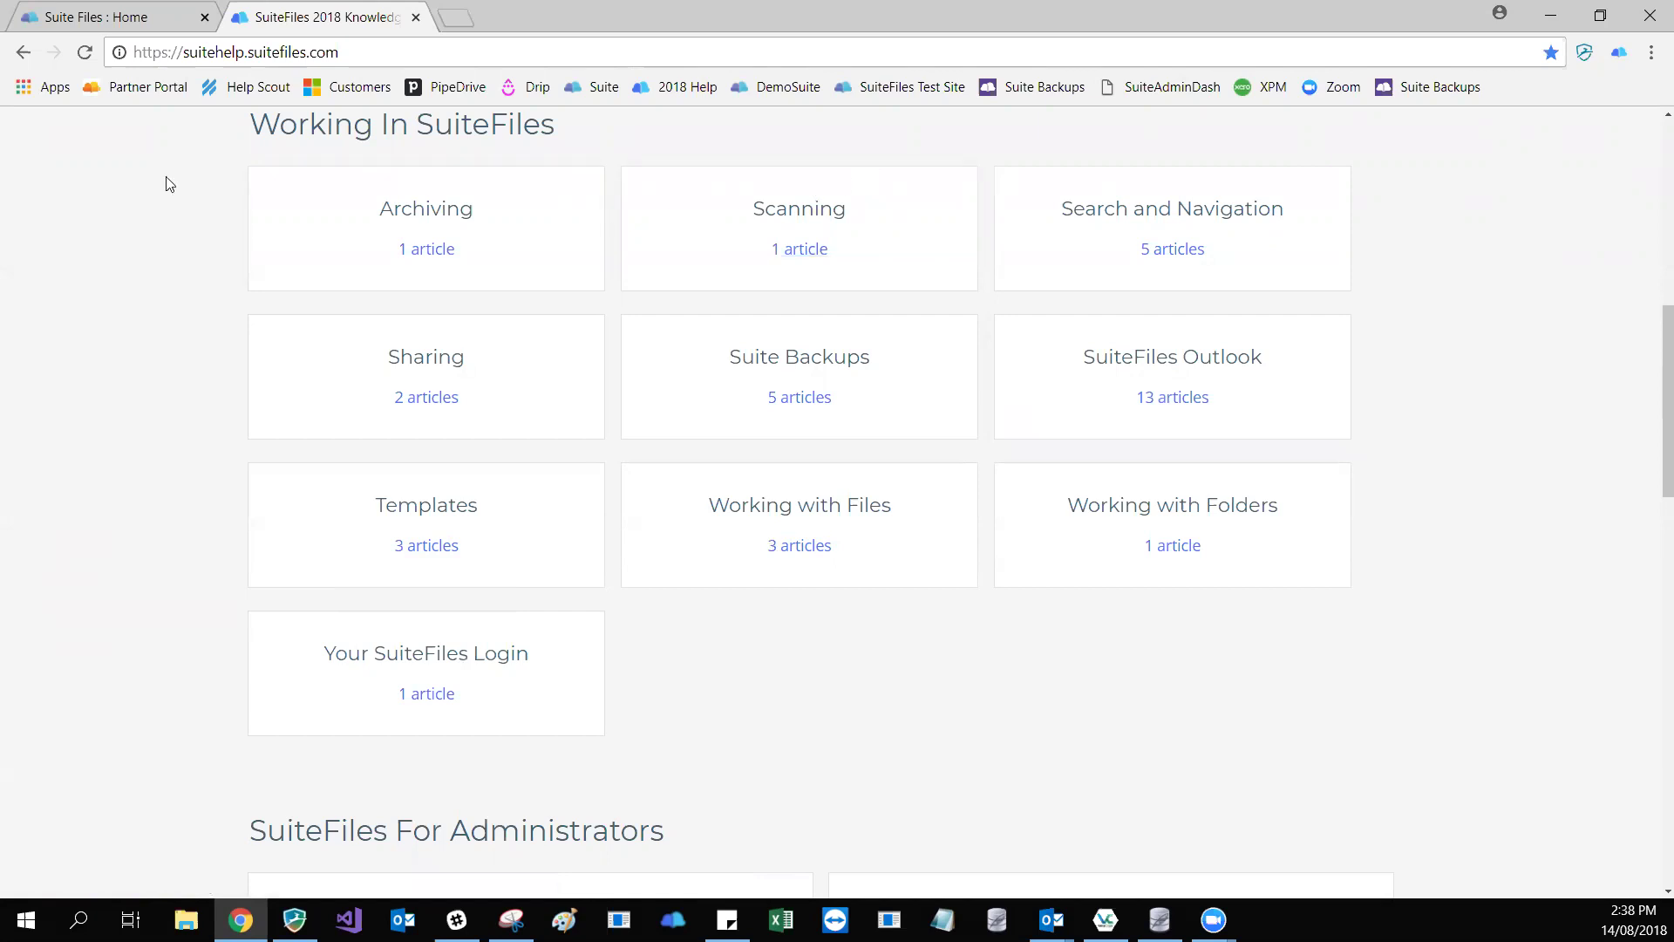
- Return to the SuiteFiles Home file library and open the Business folder
left_click(137, 26)
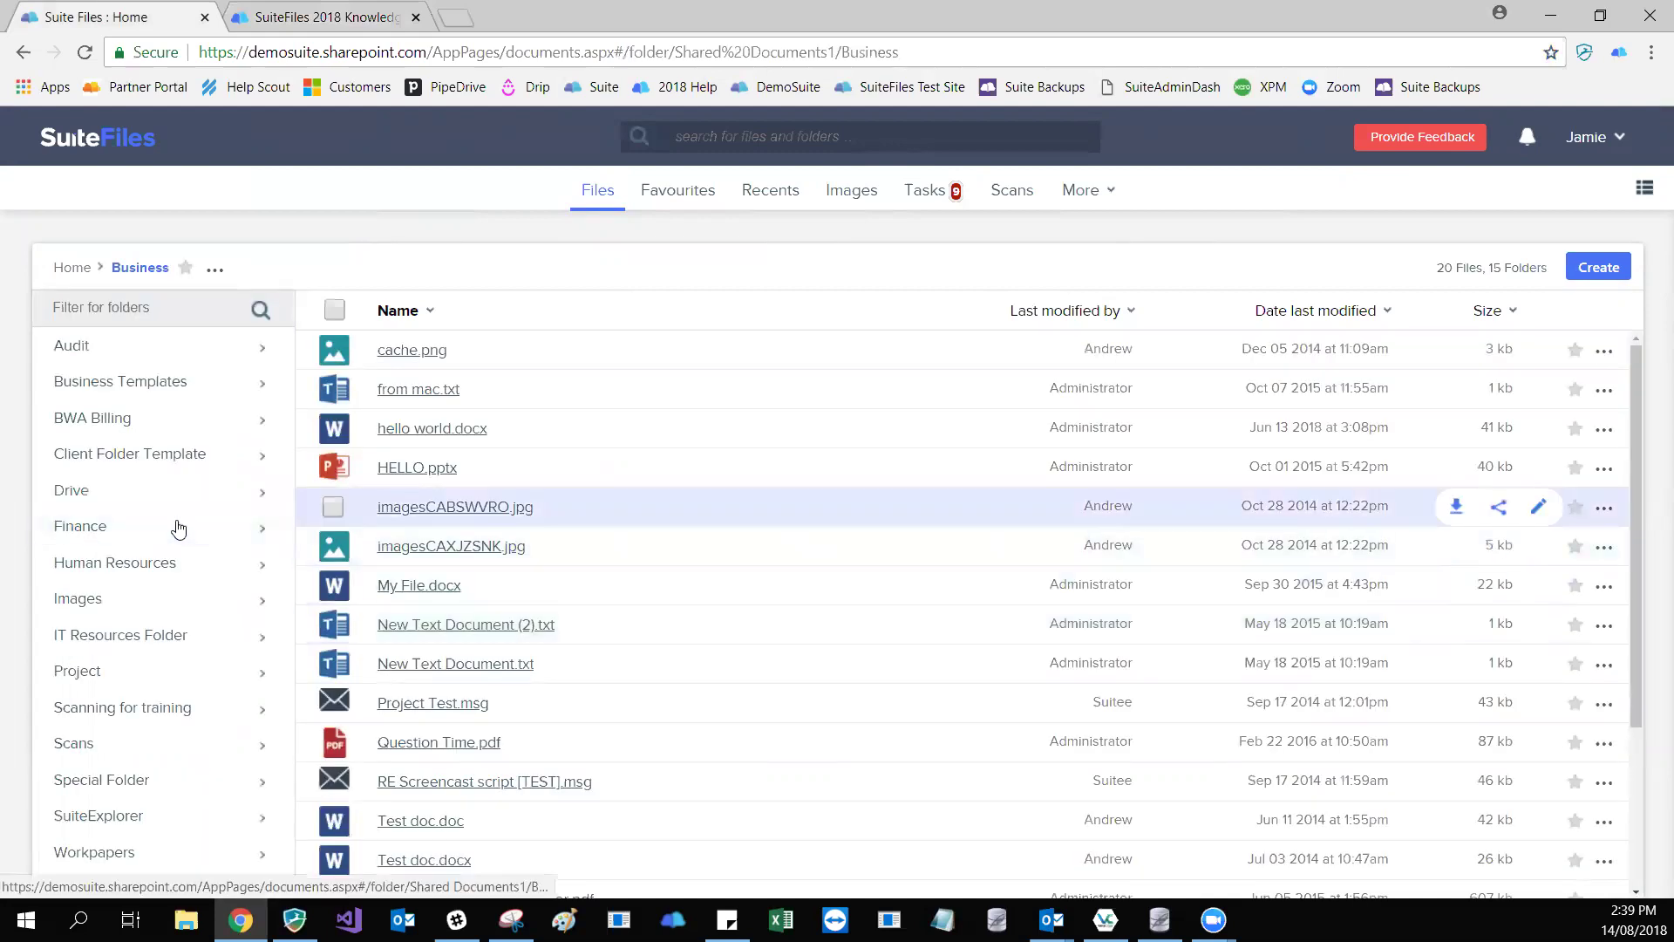
- Create a subfolder named 'Scanning for Training Aug' inside Business
right_click(179, 528)
key("Down")
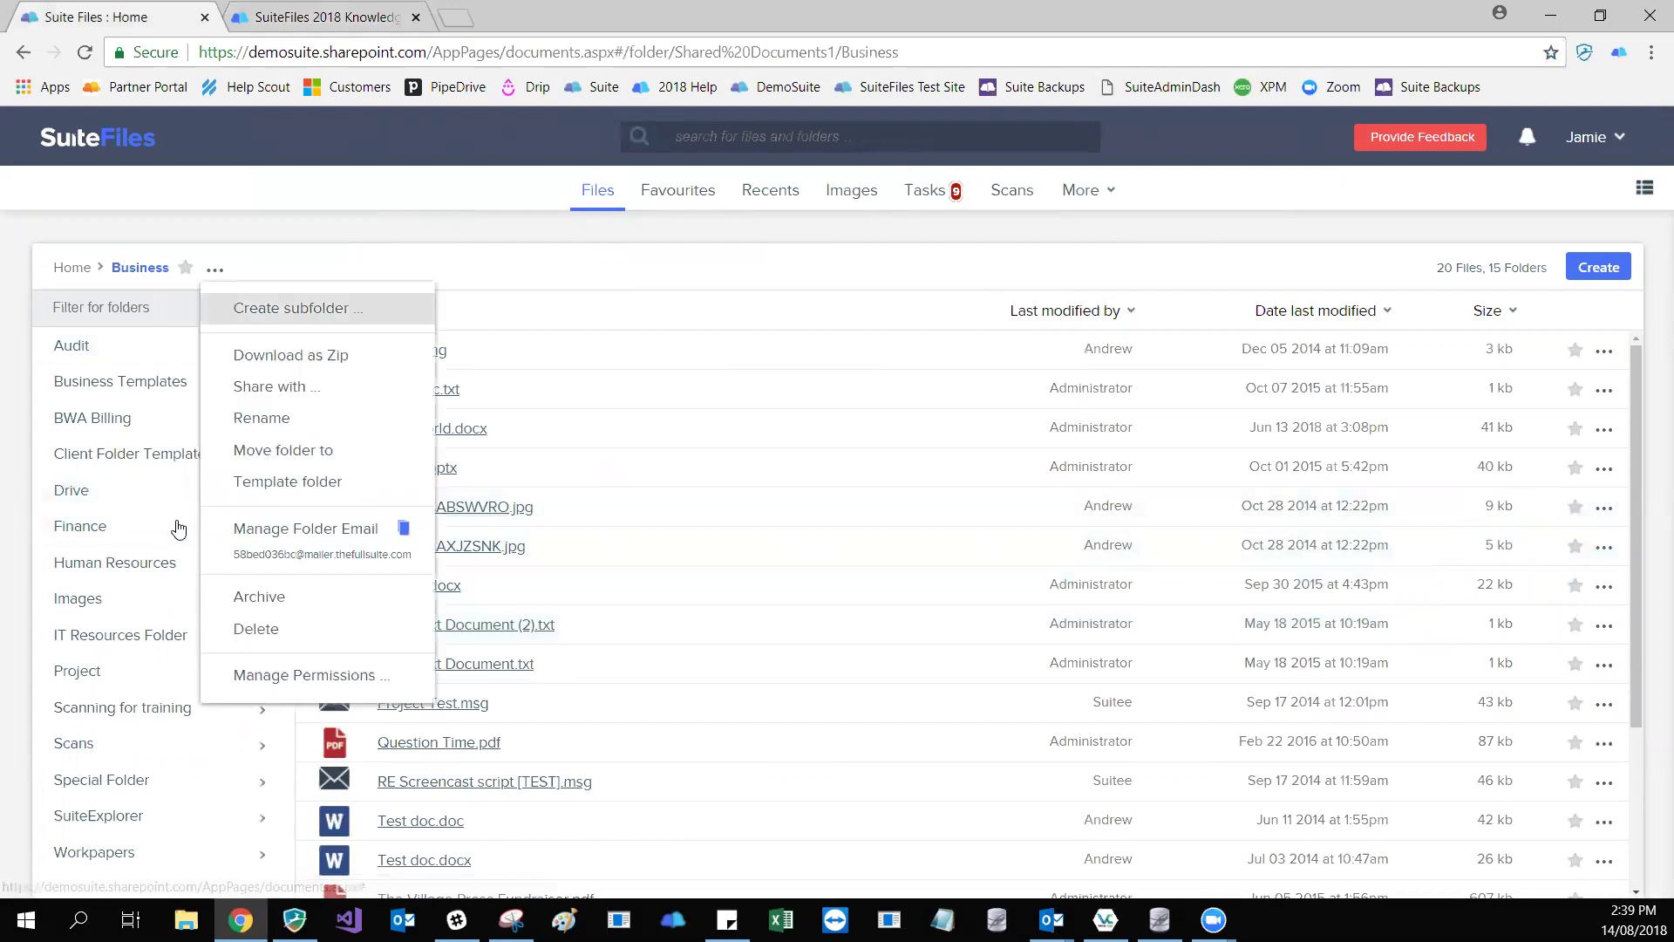
key("Return")
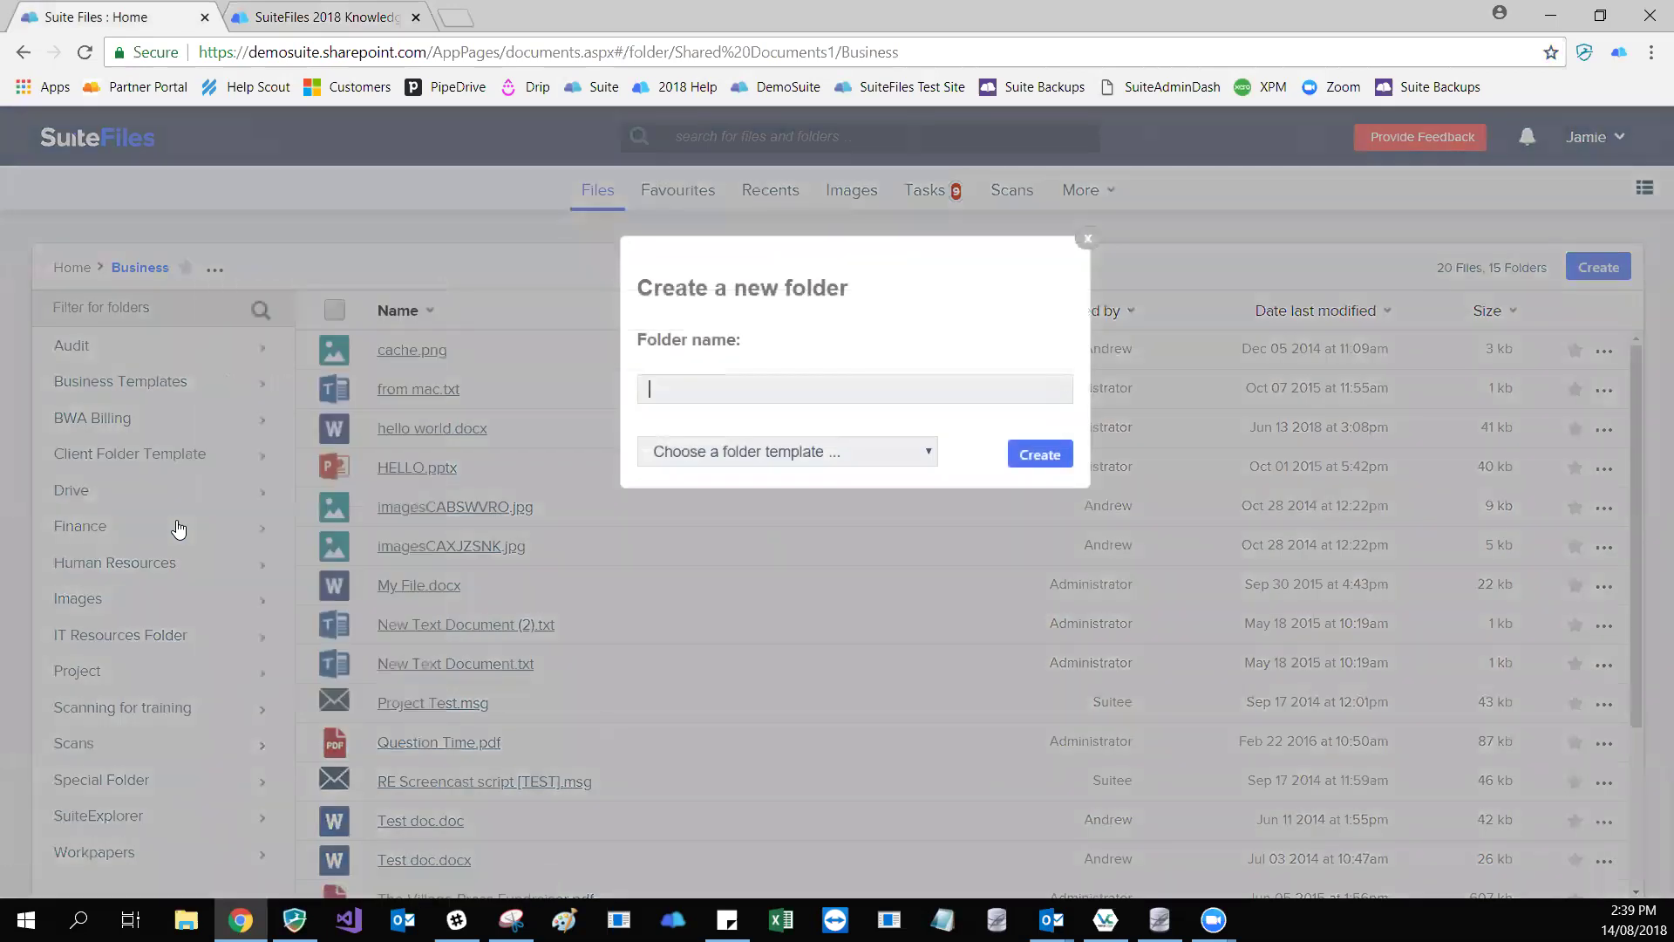
type("Scanning for Training Aug")
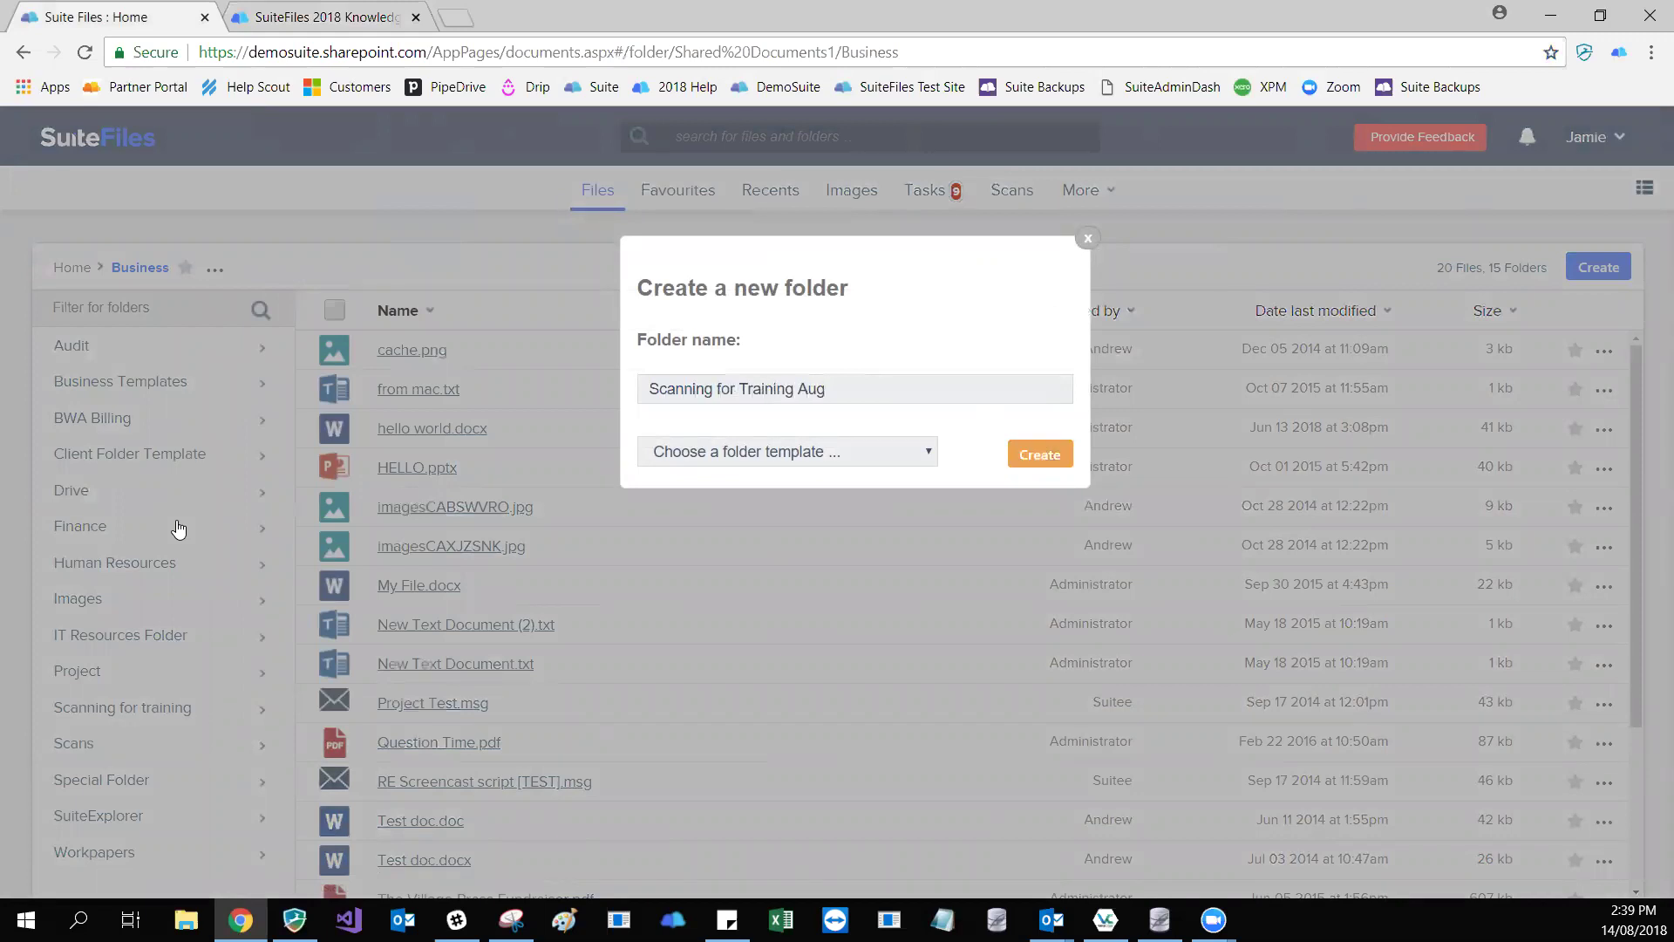
key("Return")
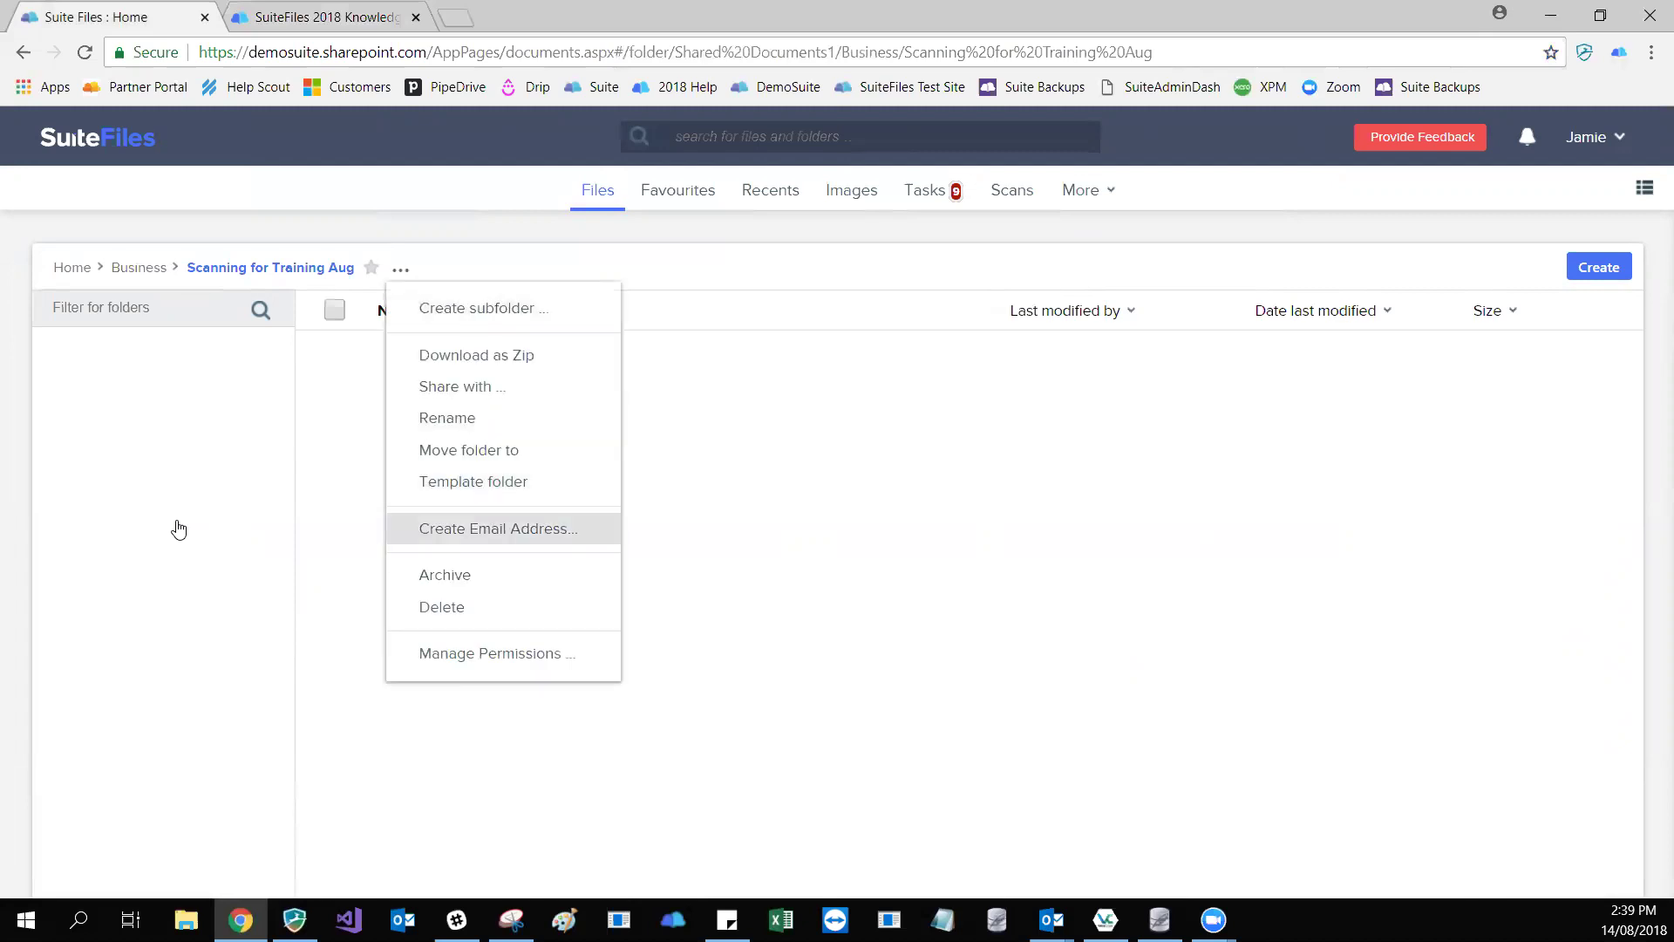
- Create an email address for the Scanning for Training Aug folder and copy it
key("Return")
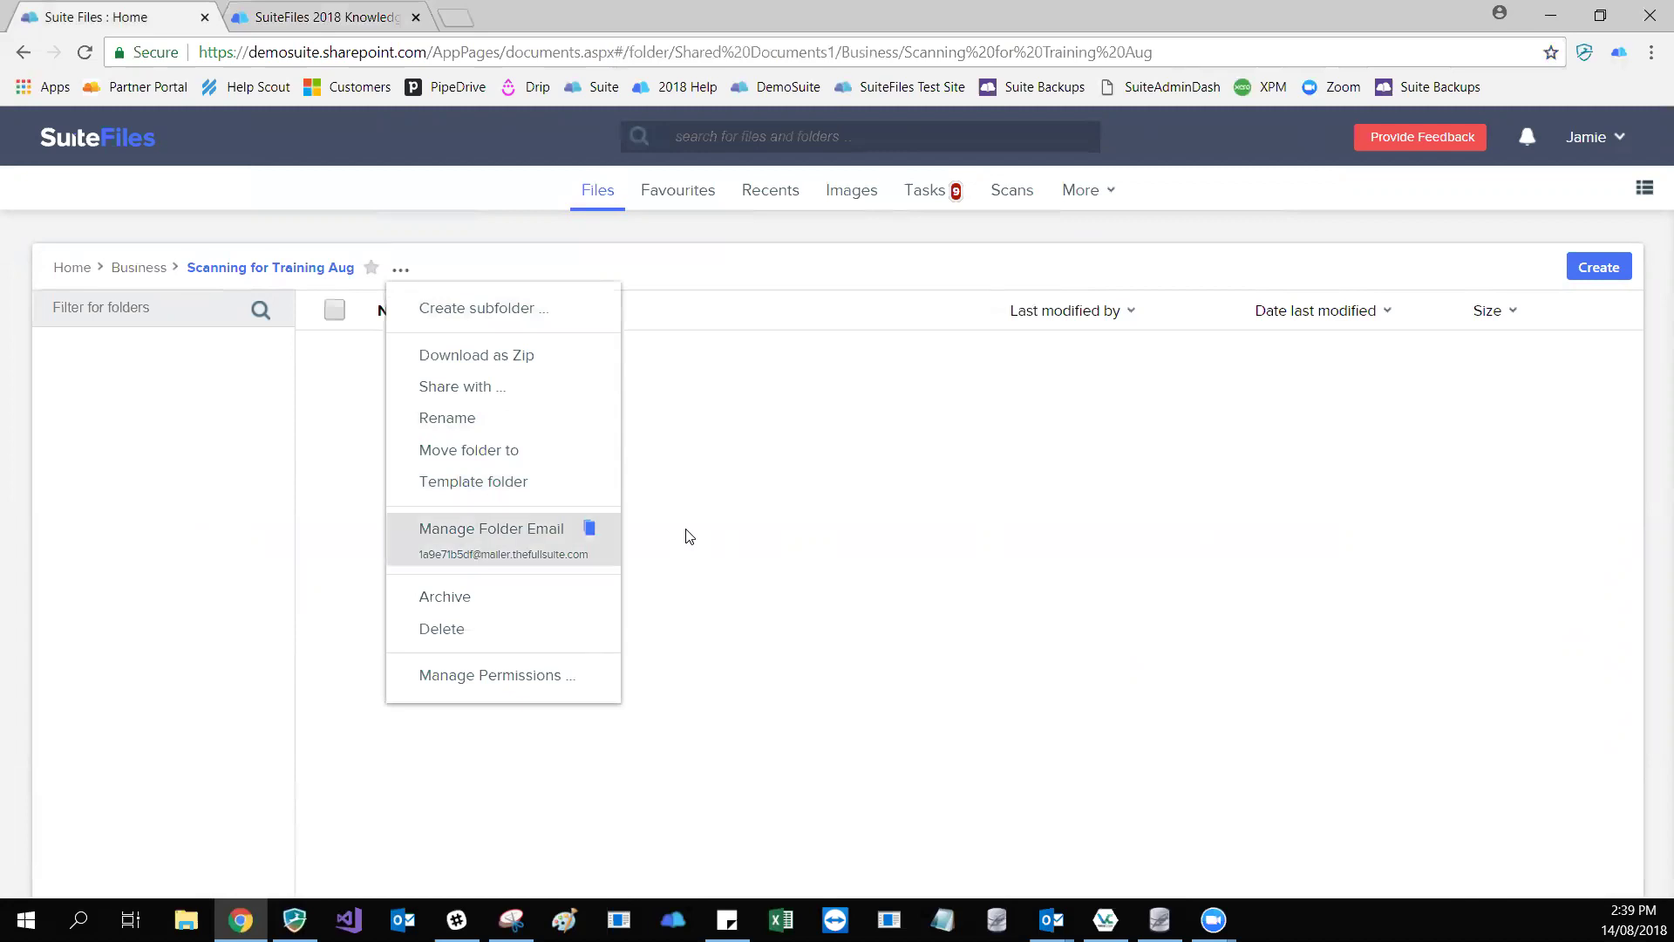
left_click(683, 535)
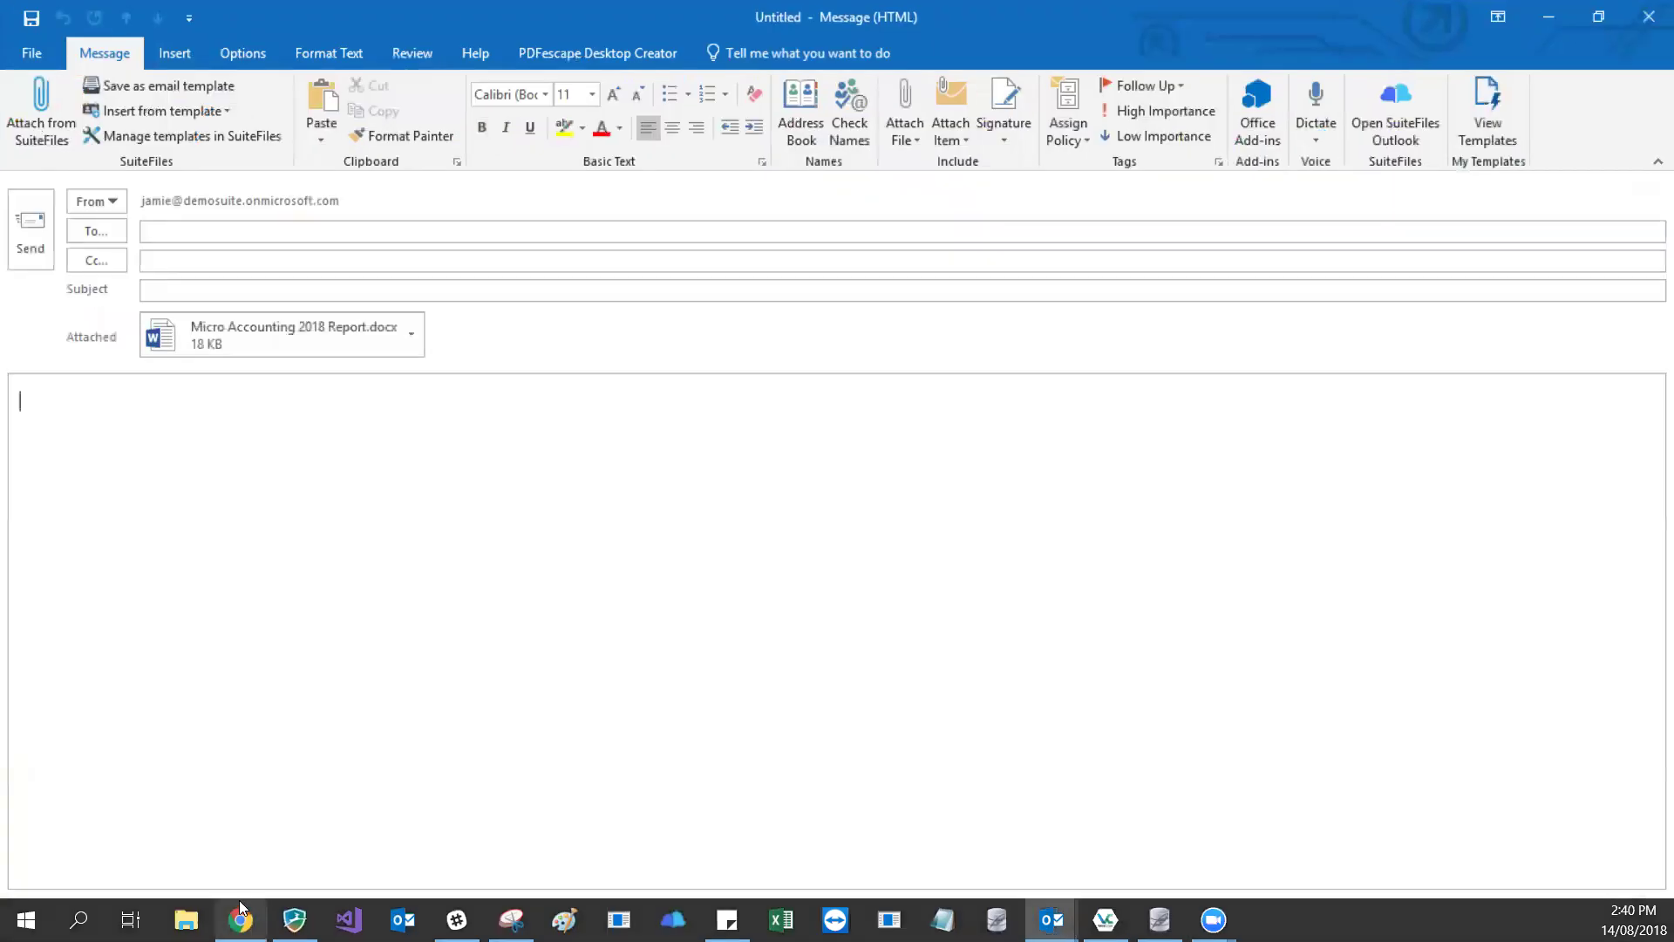
- Send the Micro Accounting 2018 Report to the pasted folder address with subject and body 'Test'
left_click(239, 224)
key("ctrl+v")
key("Tab")
key("Tab")
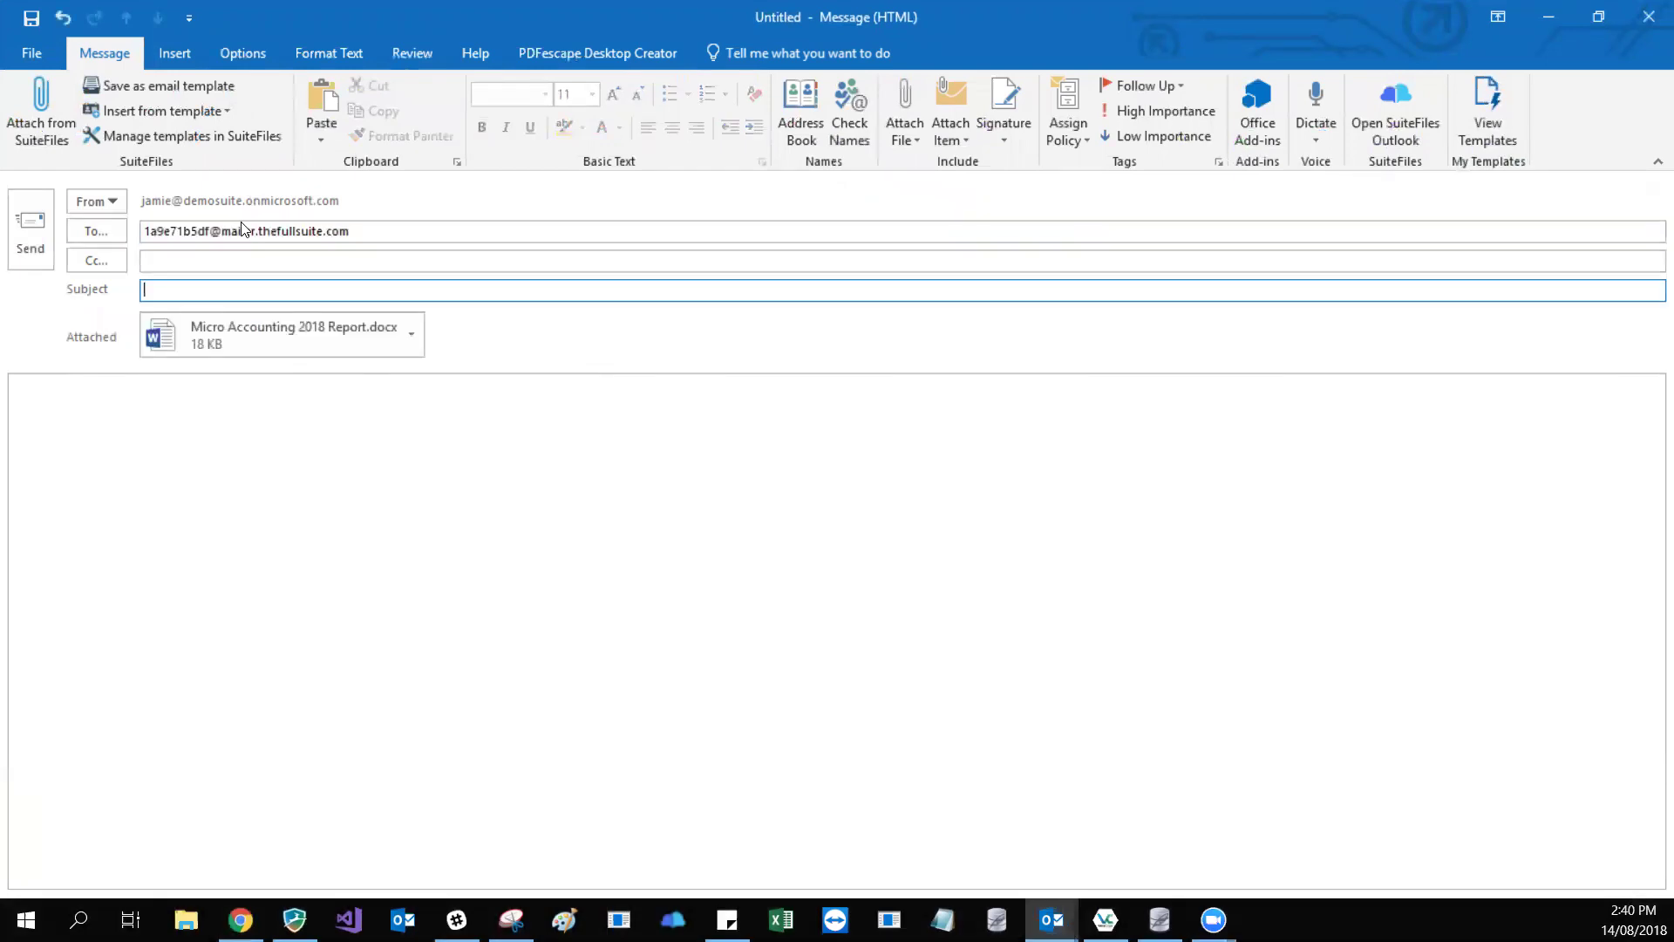
type("Test")
key("Tab")
type("Test")
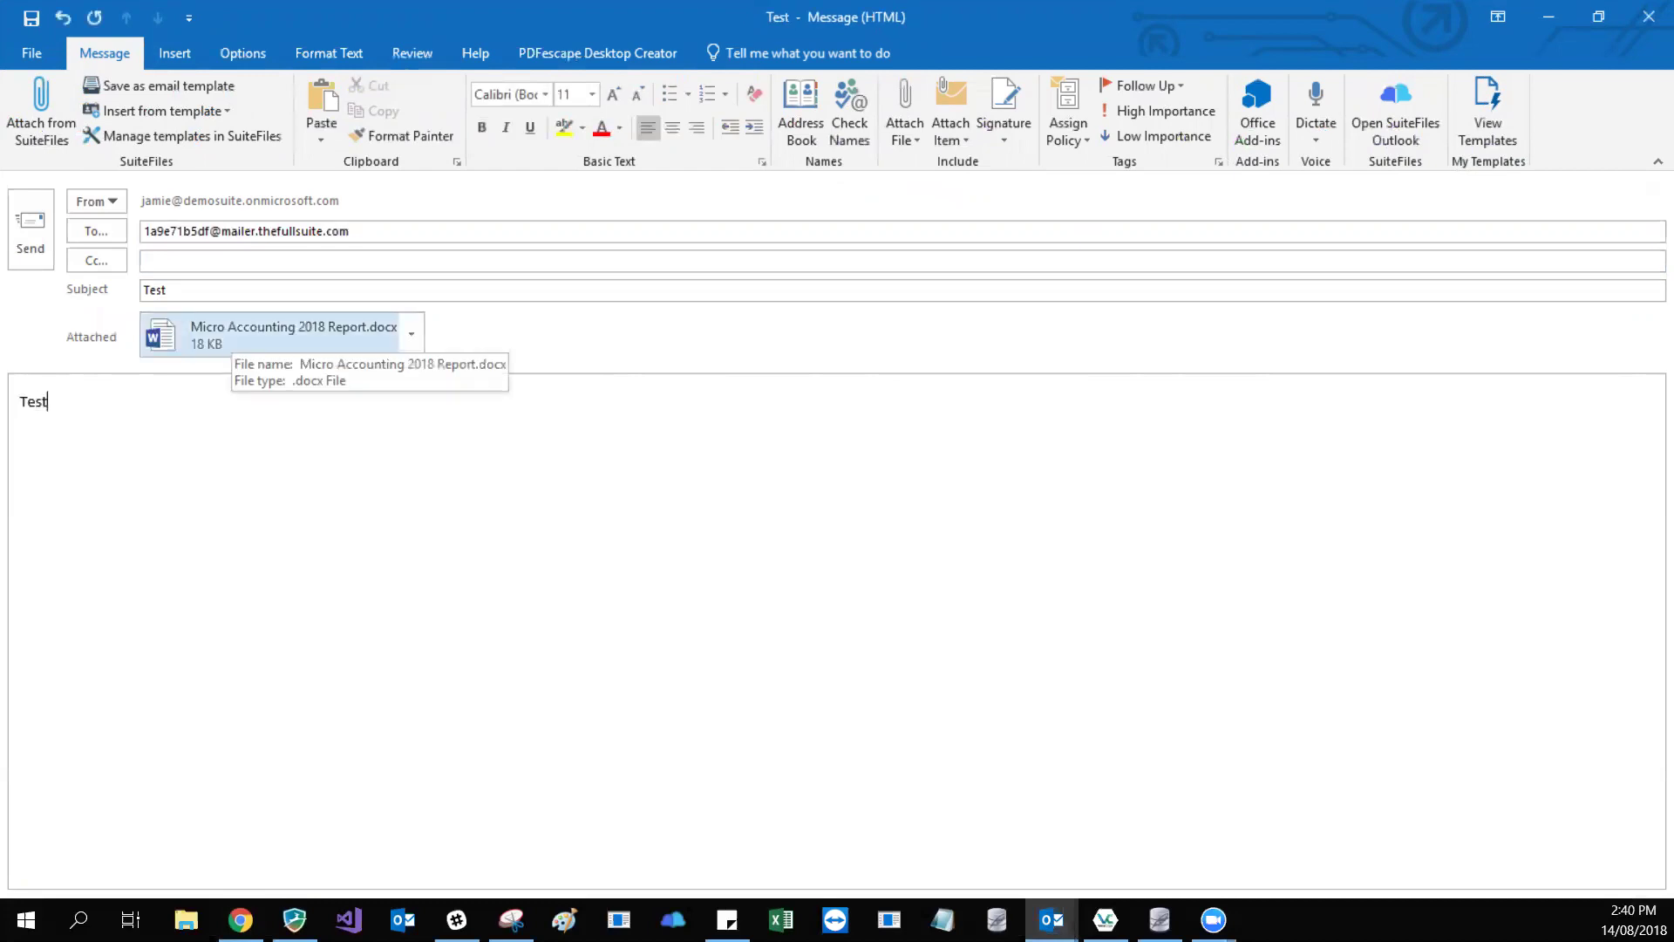
left_click_drag(361, 232, 135, 226)
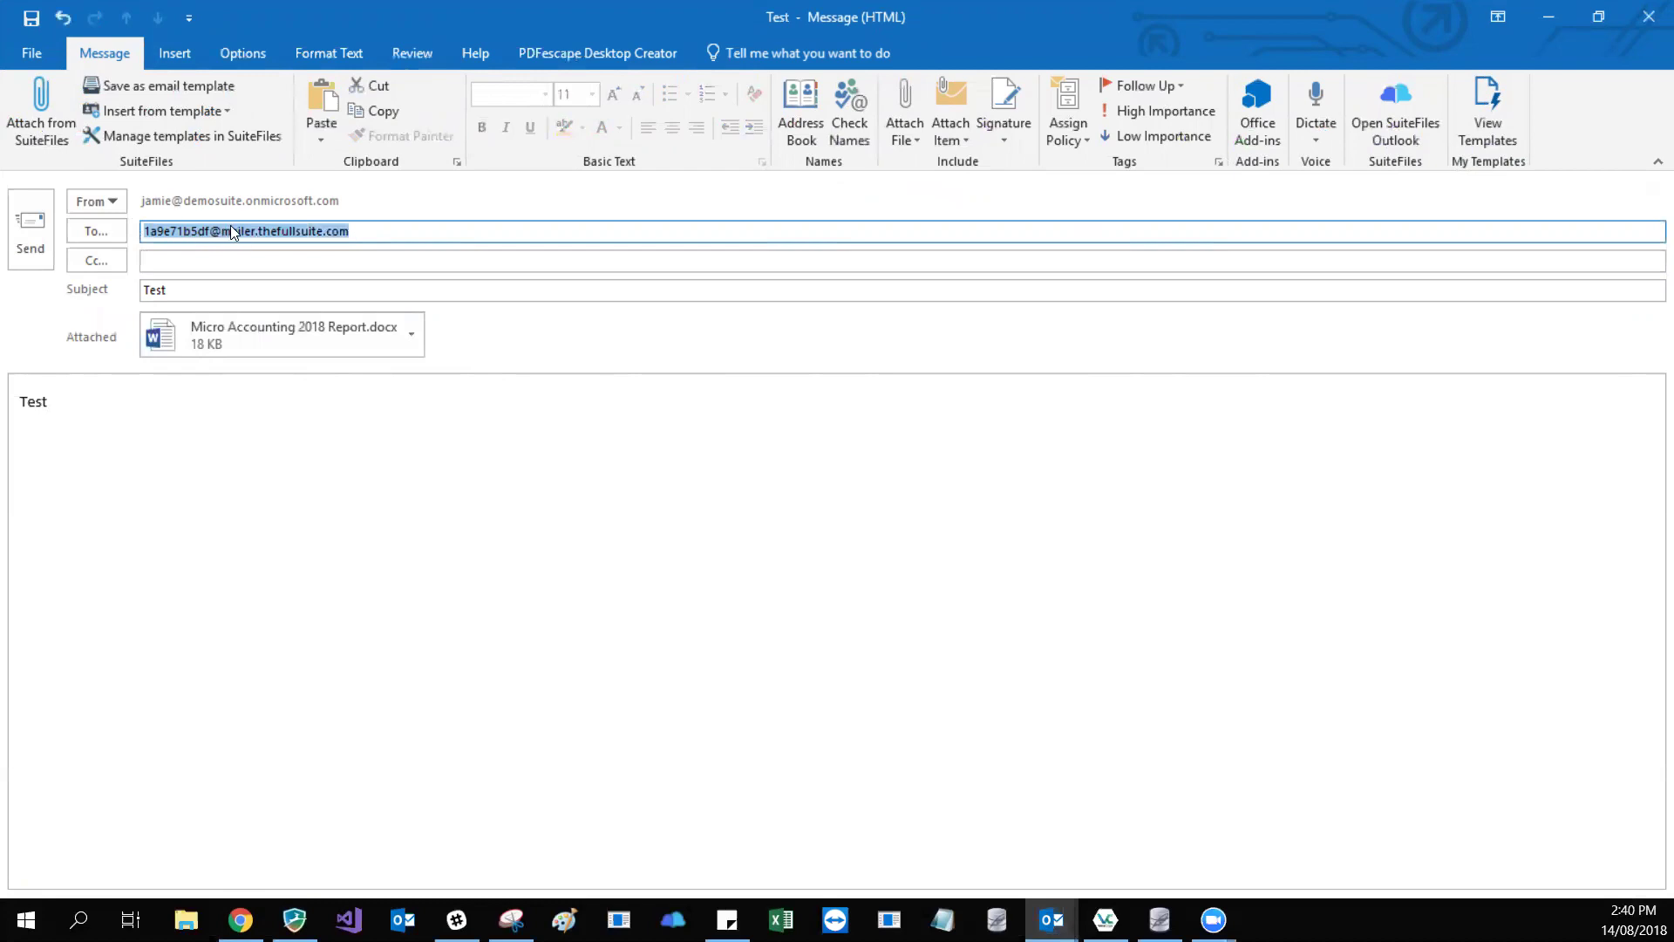
left_click(34, 232)
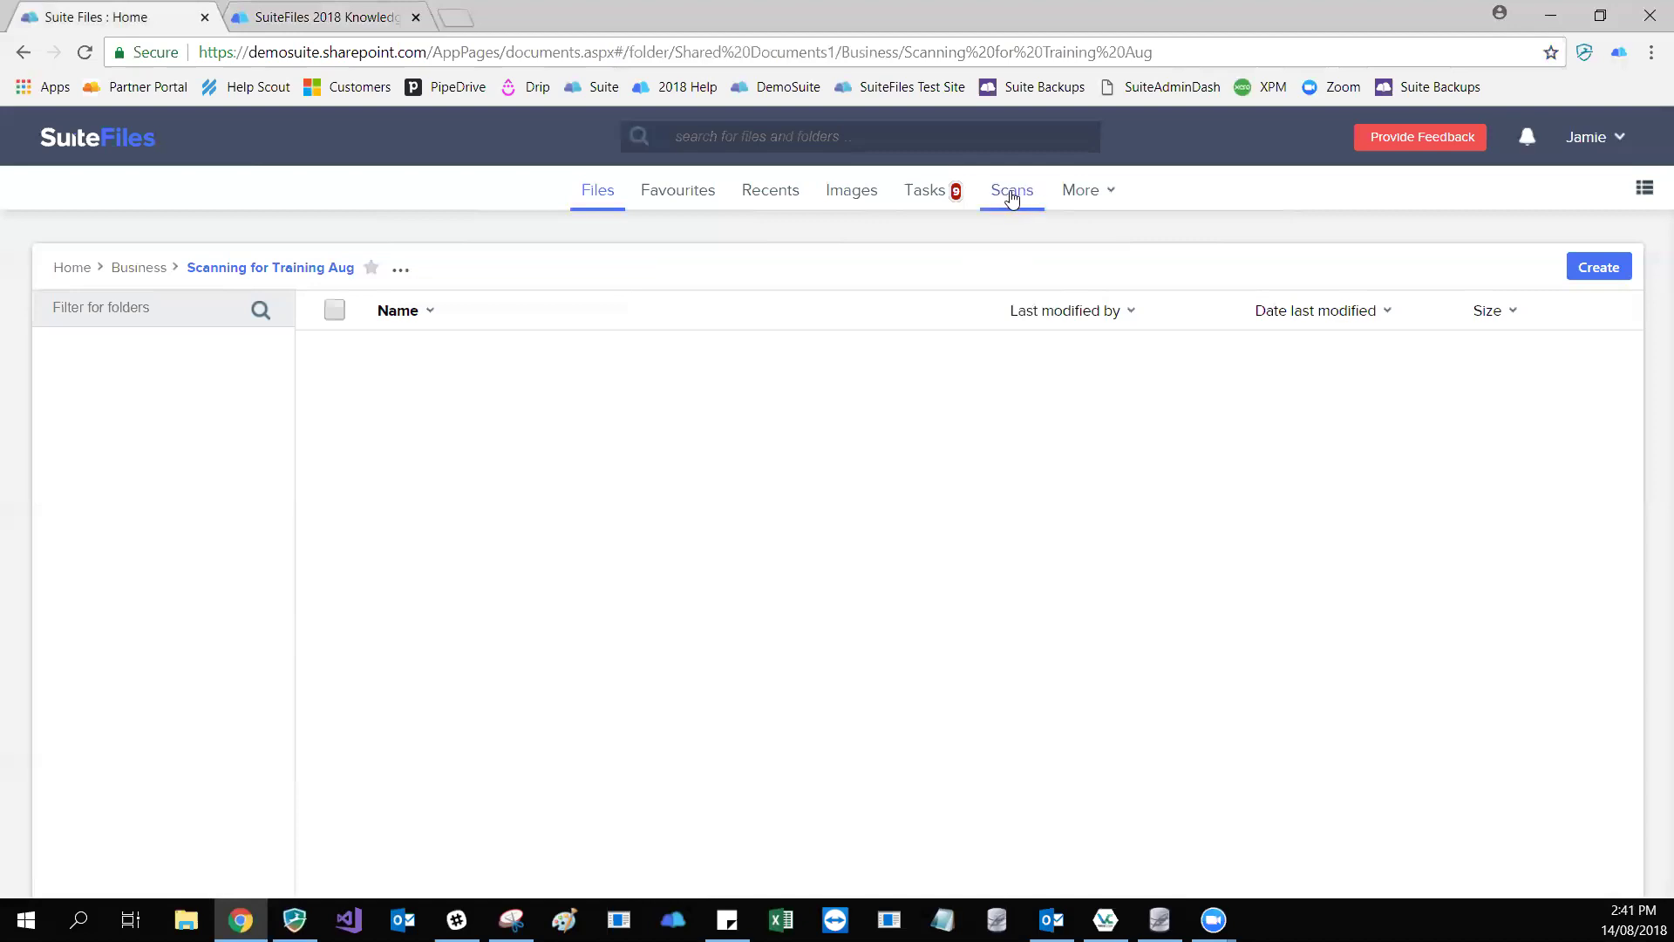
- Open Scans and uploads and locate the Micro Accounting 2018 Report dated Aug 14 2018
left_click(1015, 199)
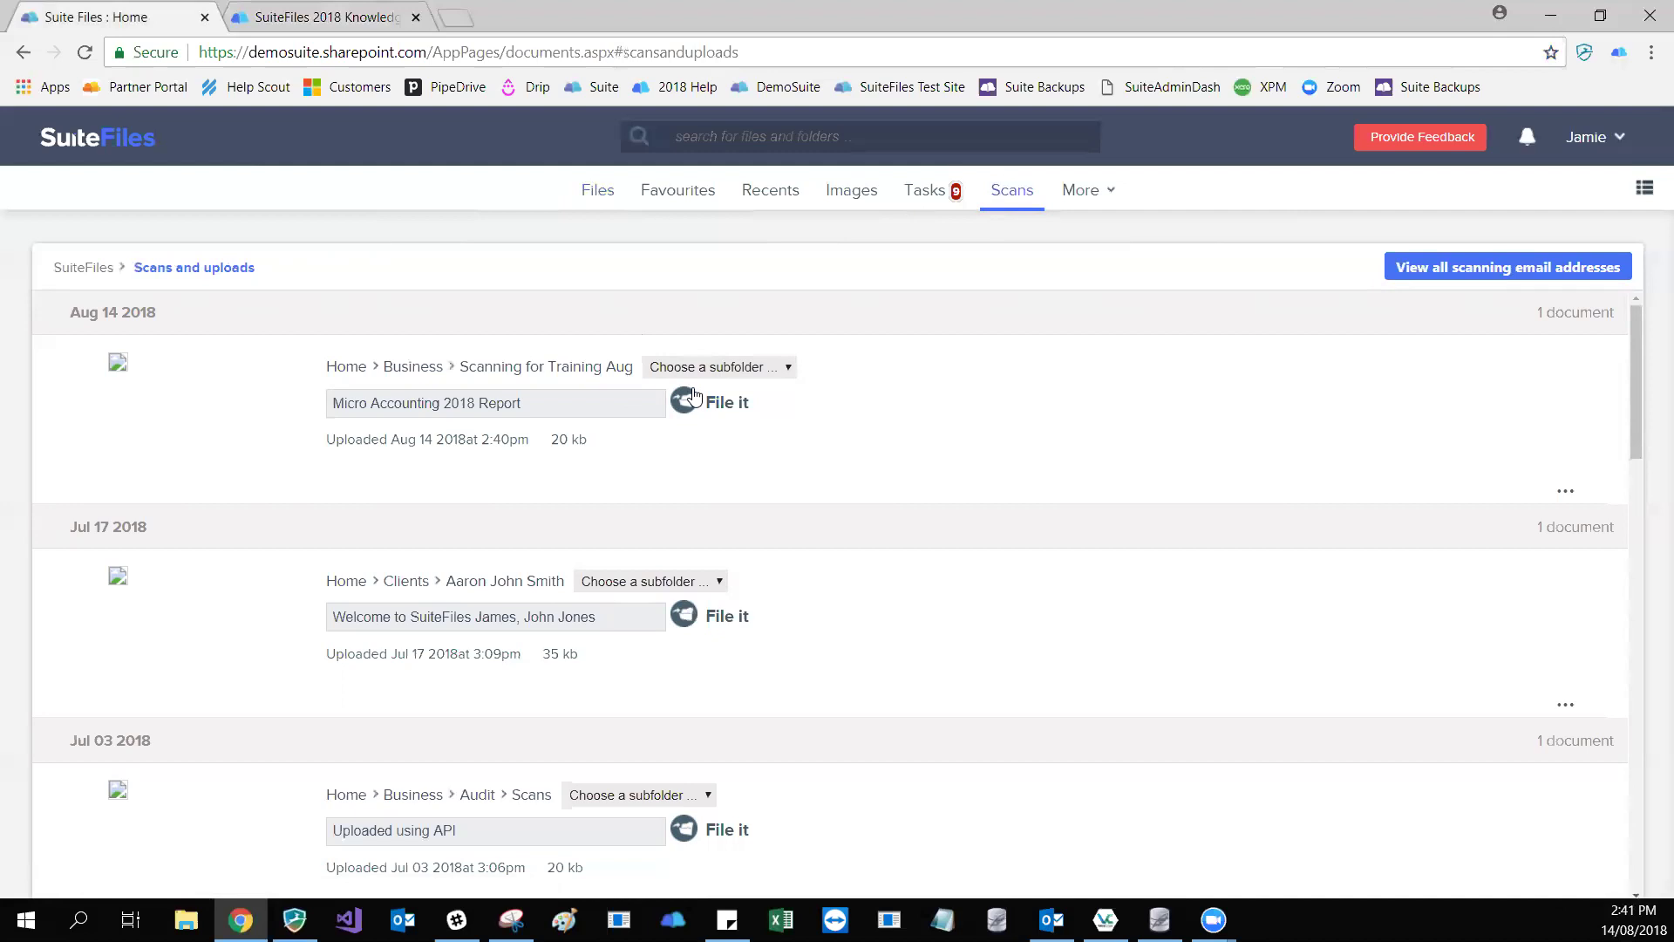
scroll(631, 494, "down", 2)
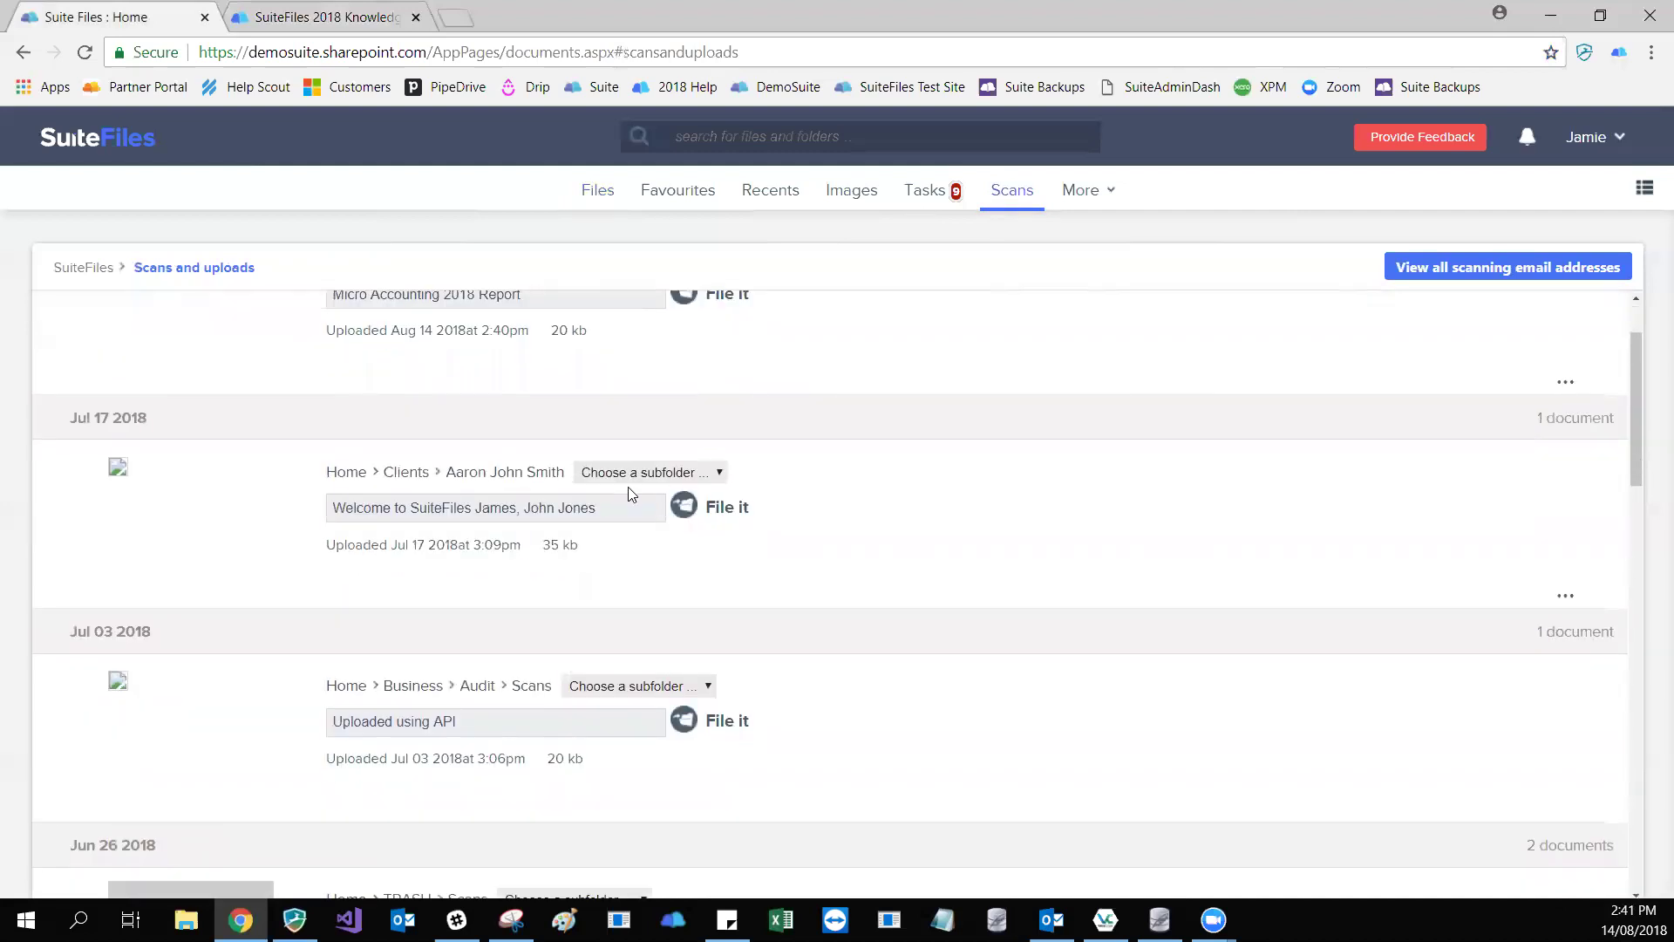
scroll(631, 494, "down", 2)
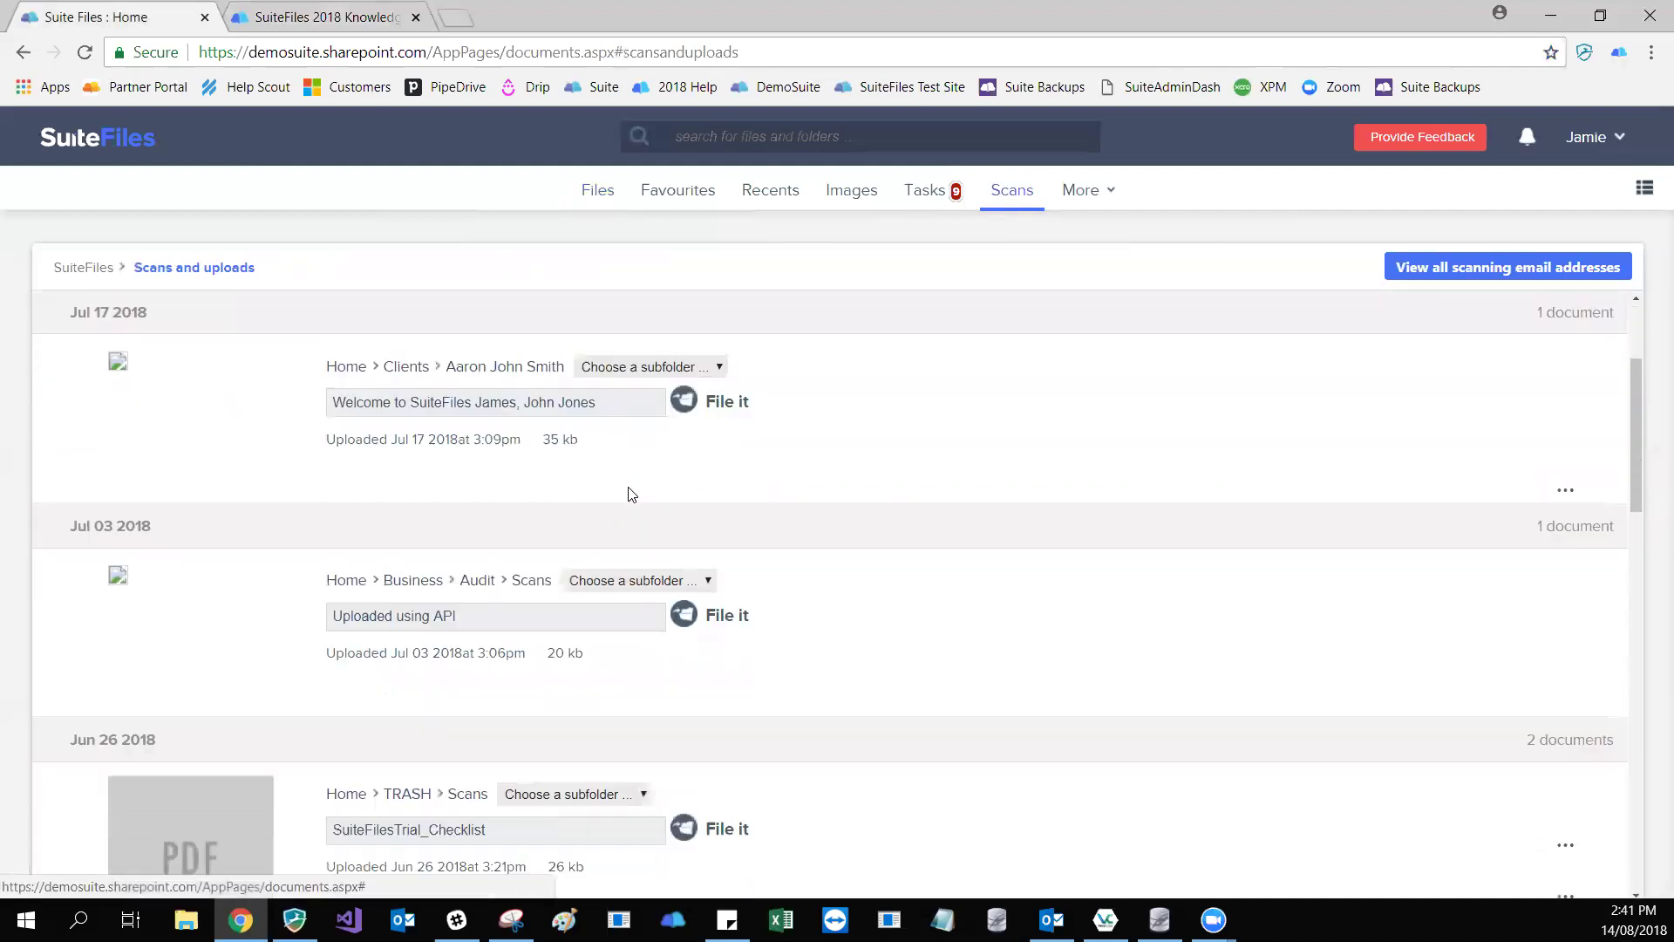
scroll(632, 494, "up", 3)
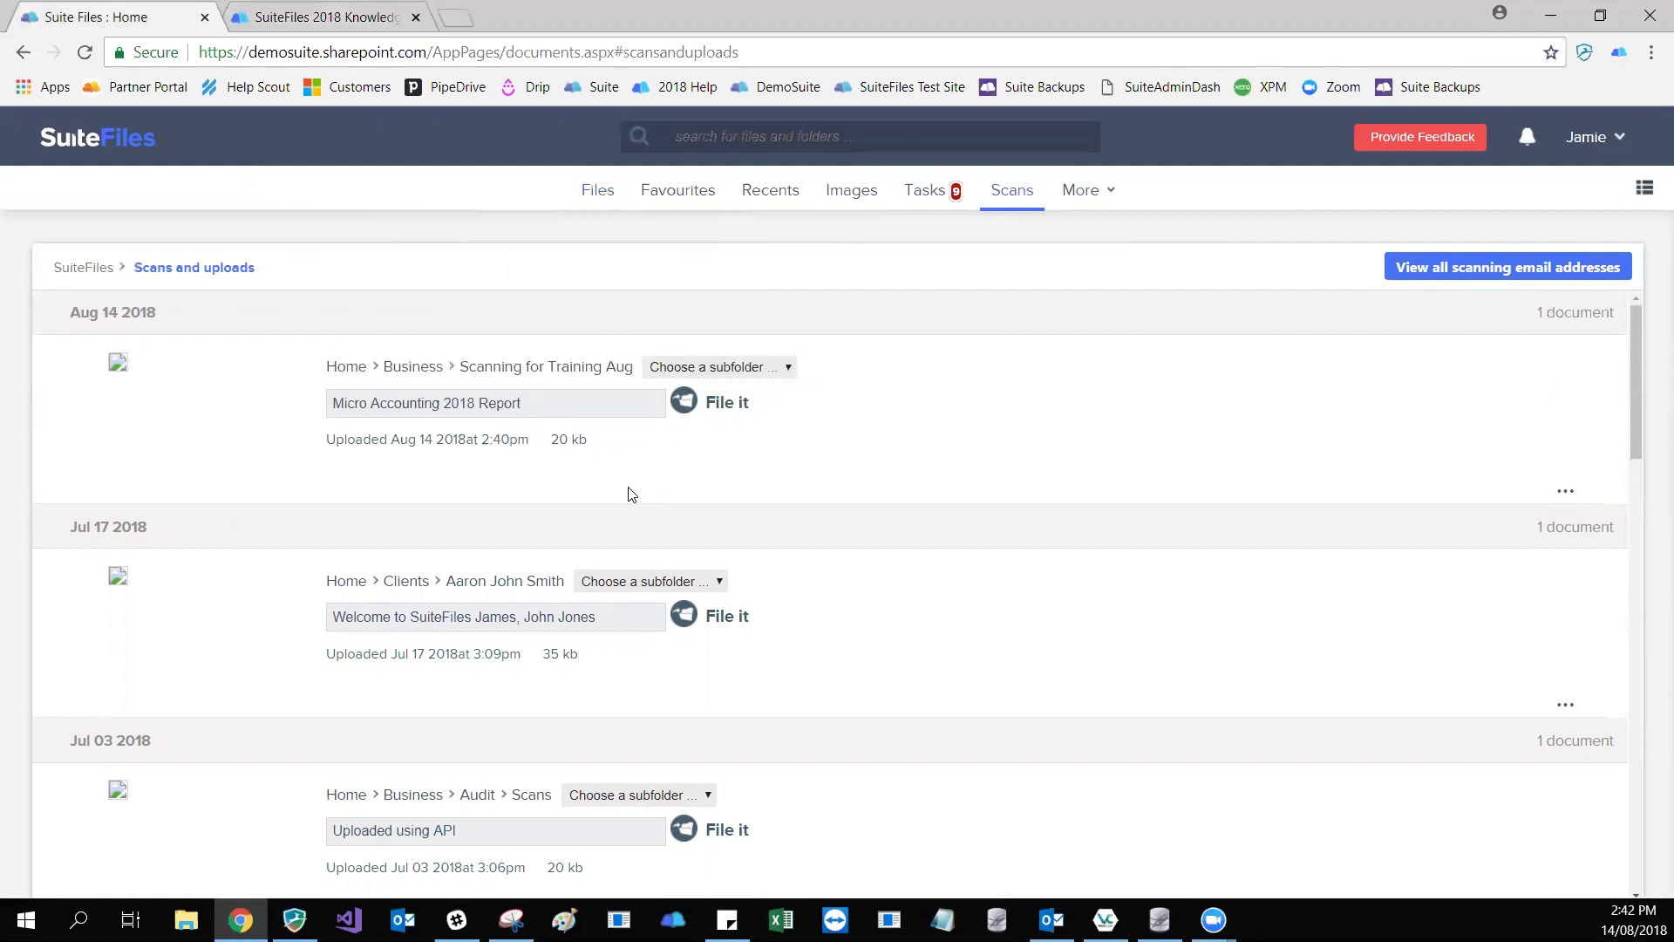
- Rename the Aug 14 upload by replacing 'Micro' with '99 Corp' and deleting 'Accounting'
key("shift+Home")
type("99 Corp")
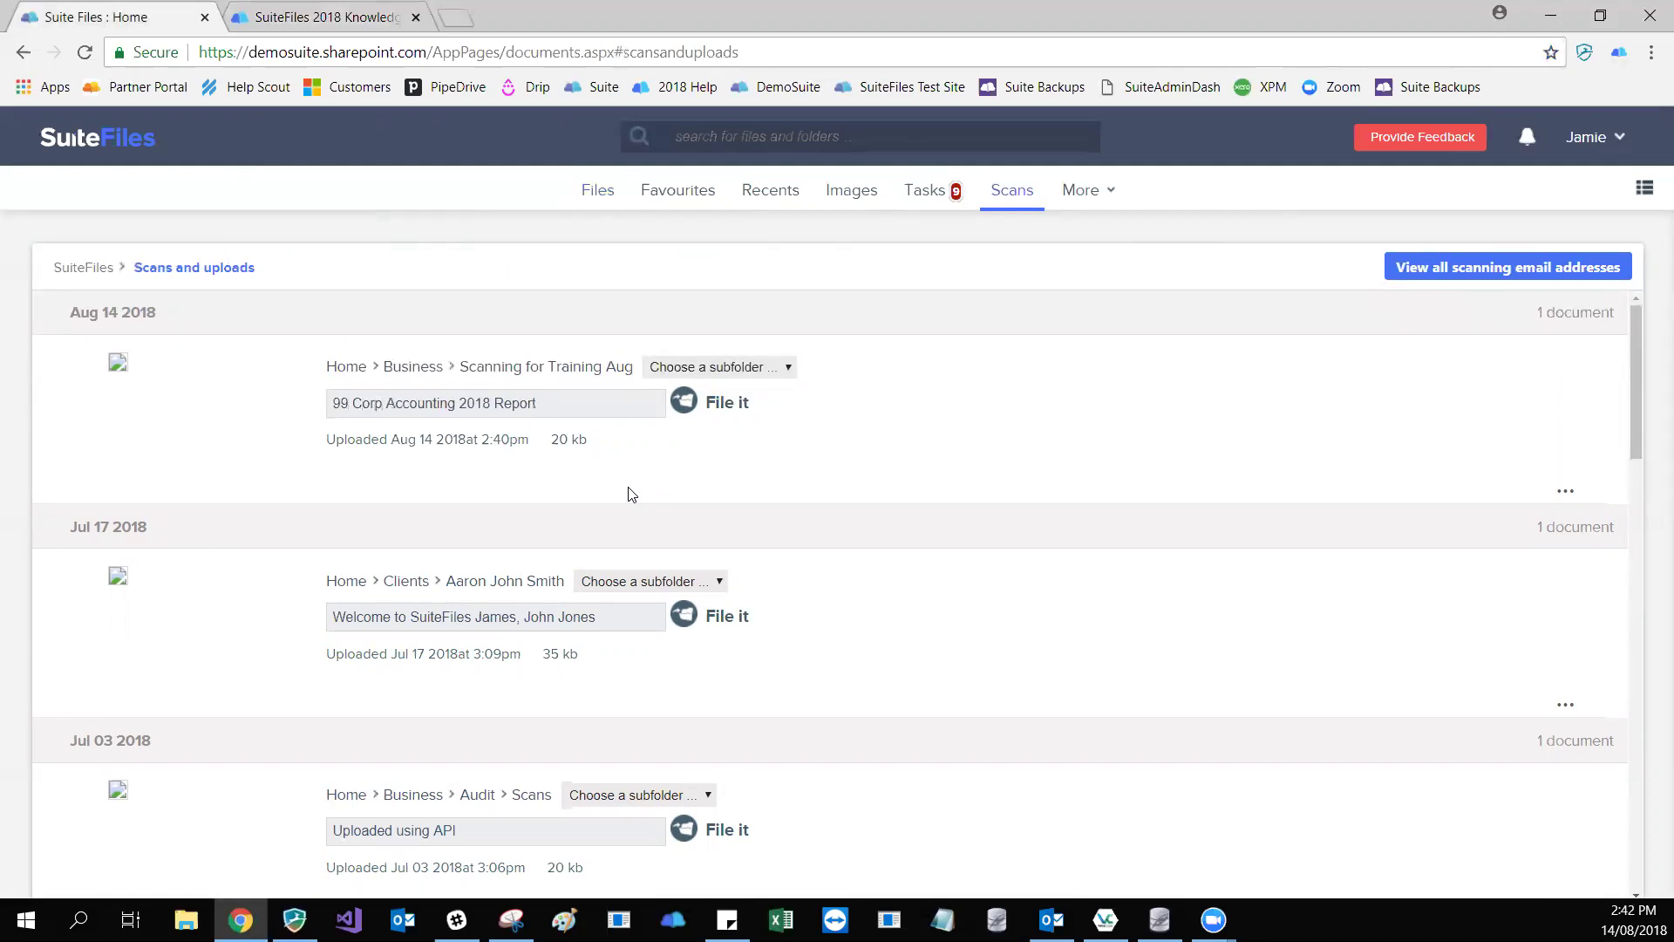
key("ctrl+shift+Right")
key("ctrl+shift+Right")
key("BackSpace")
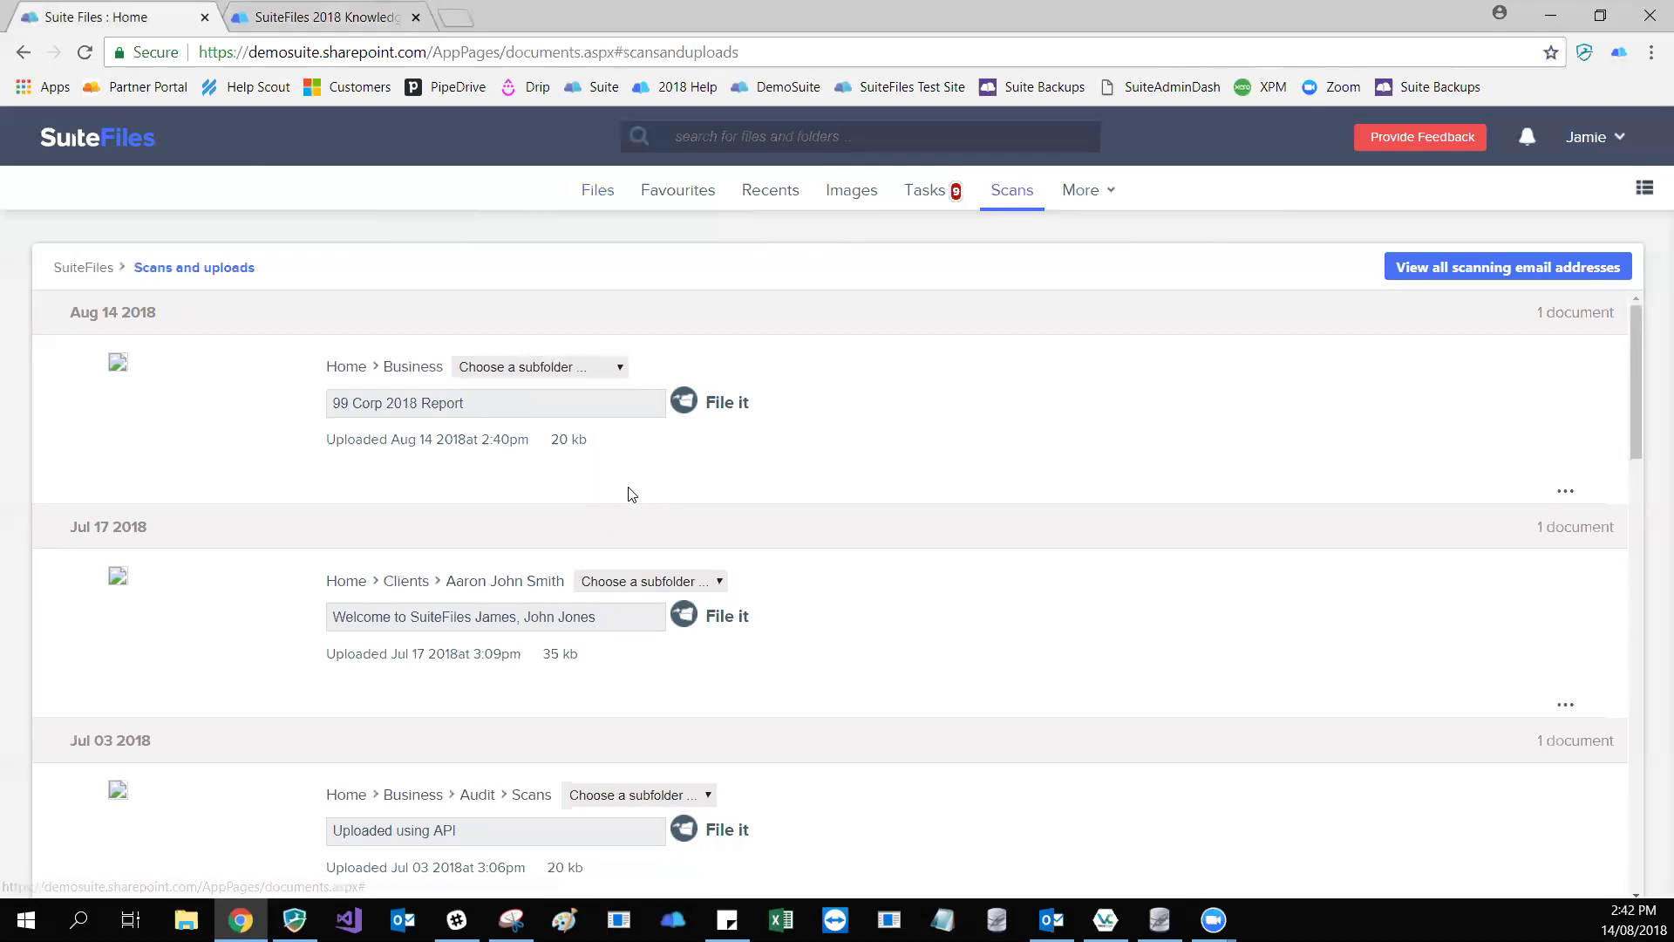
- Set the 99 Corp 2018 Report's filing folder to Home > Clients
key("alt+Down")
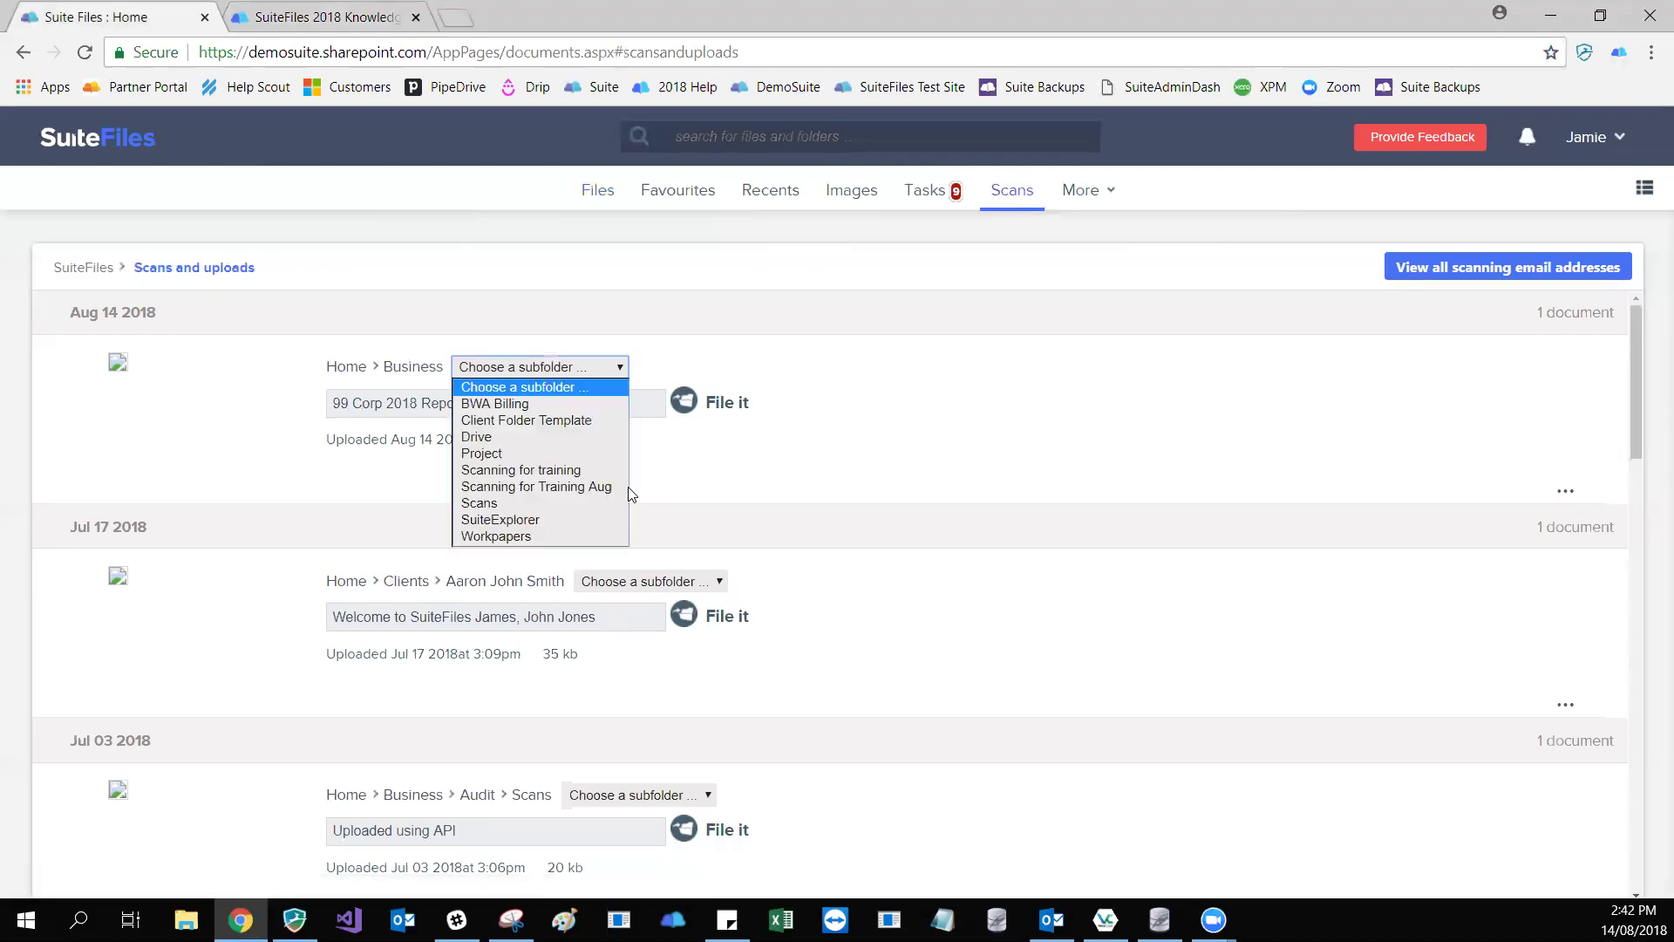
key("Escape")
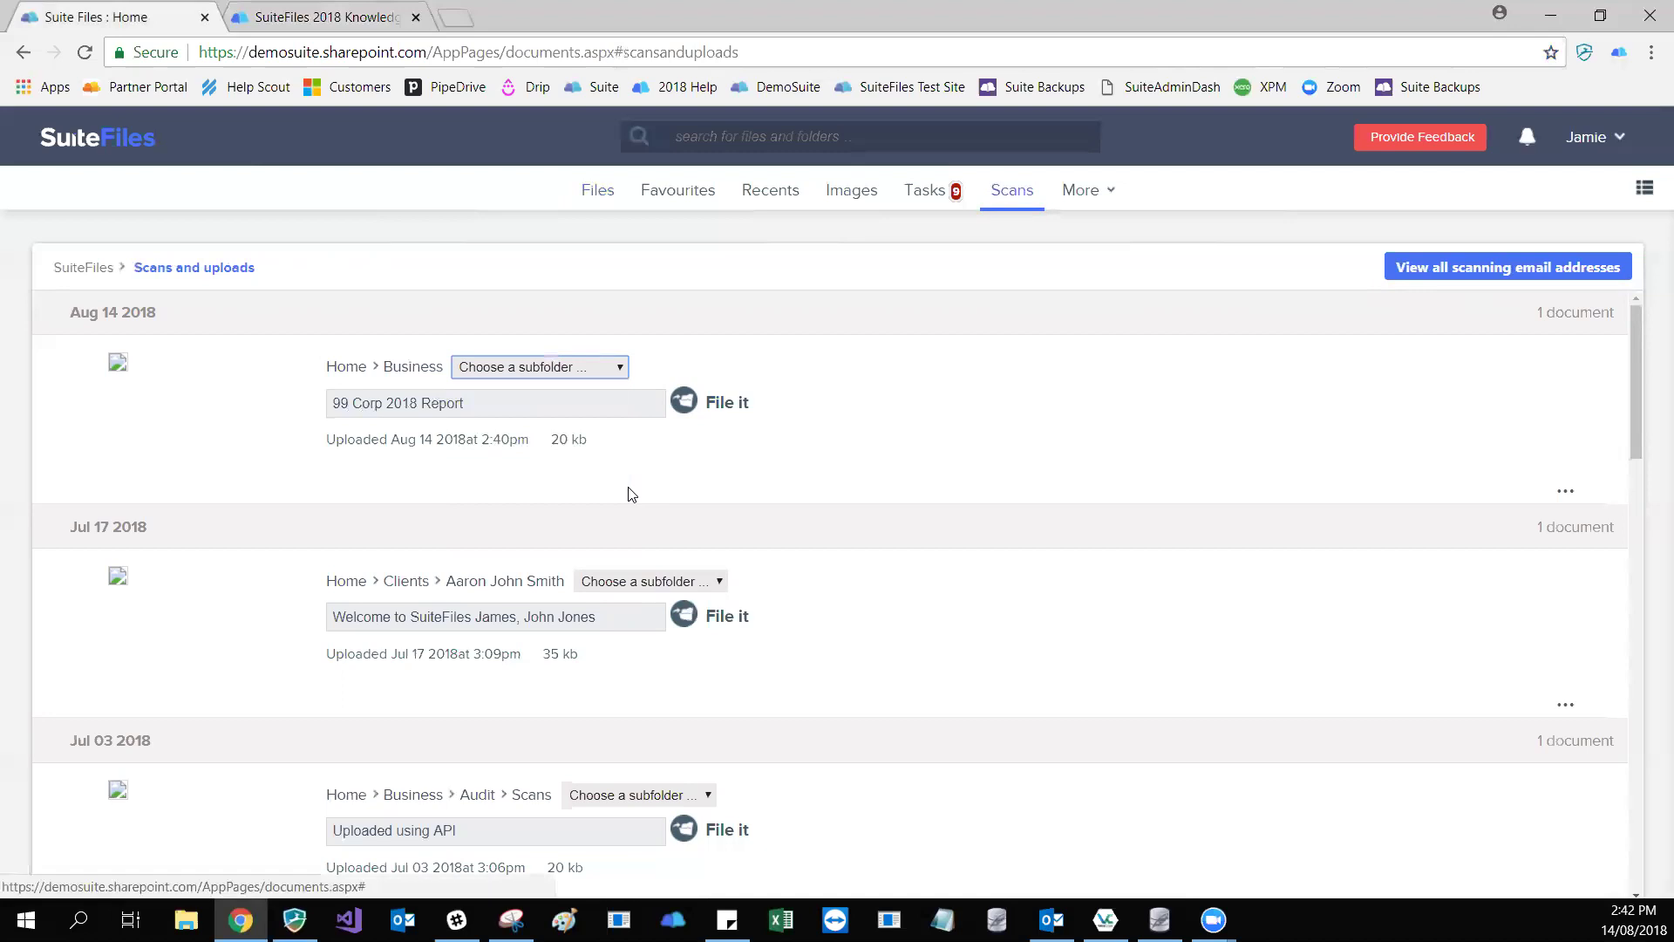
key("Up")
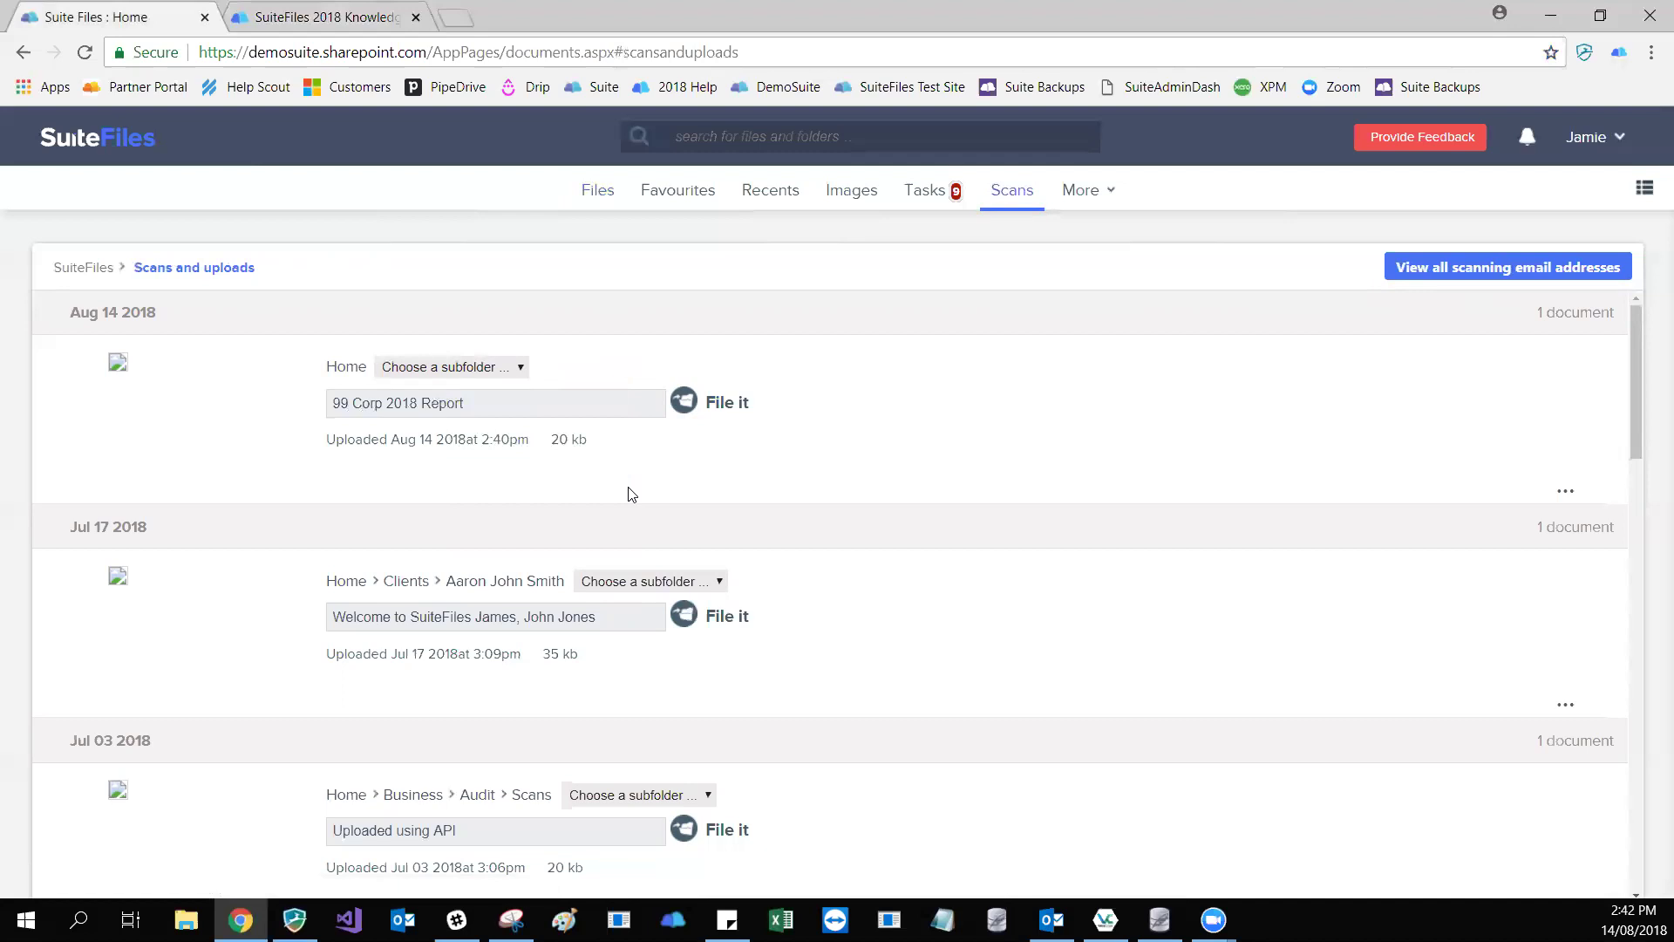
key("alt+Down")
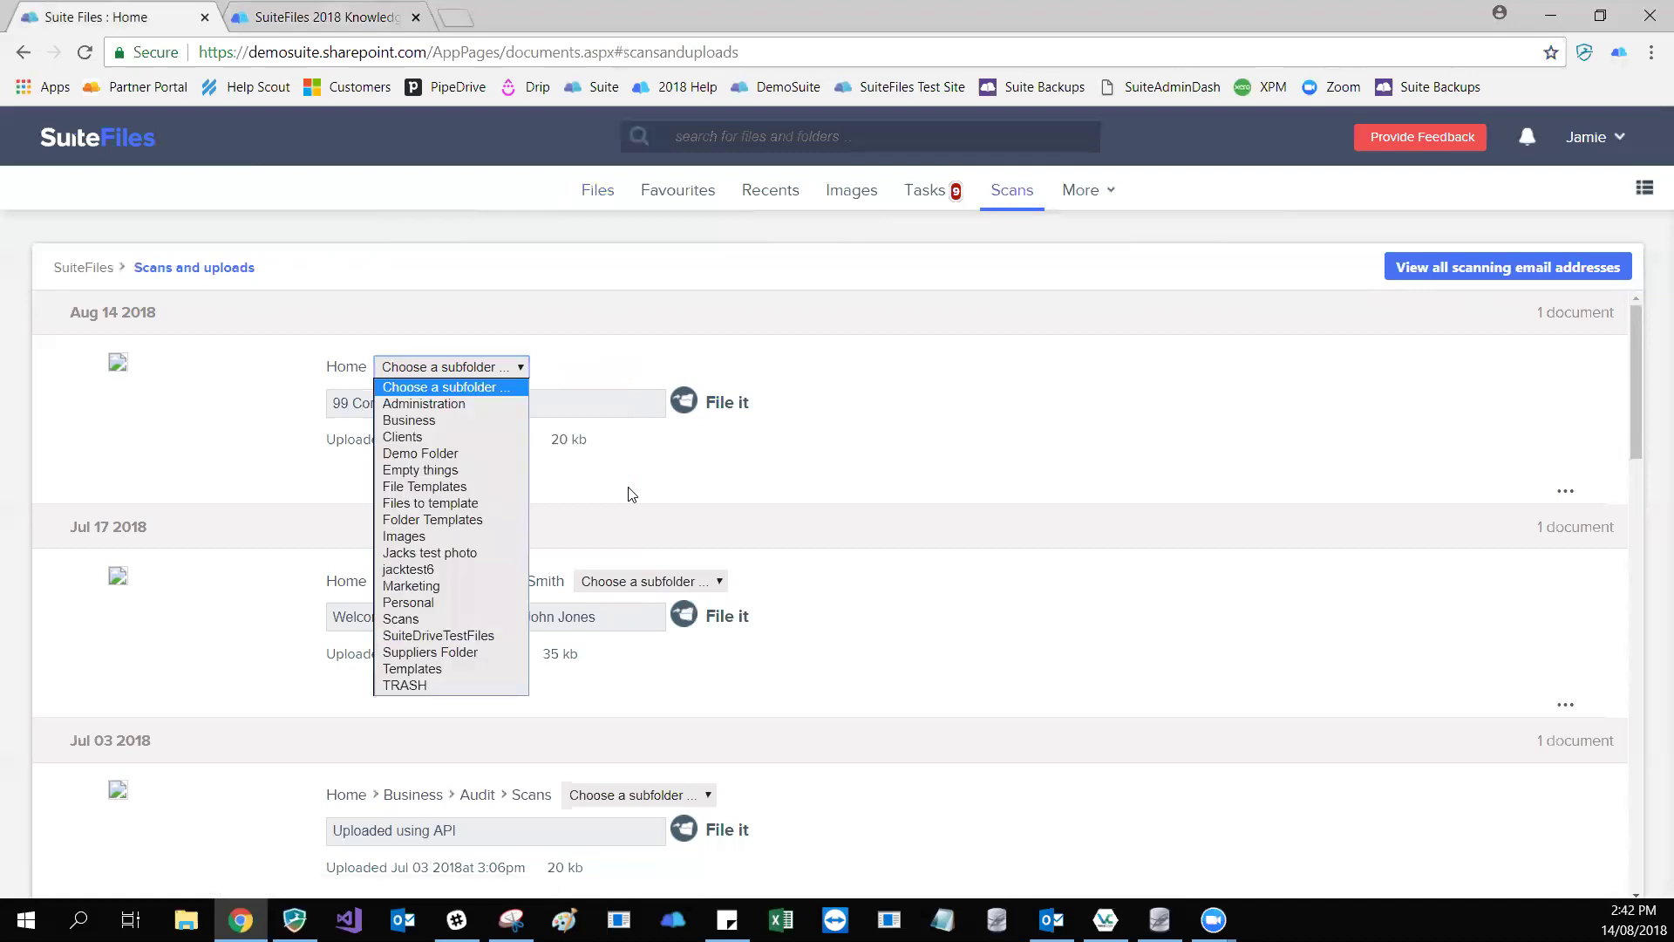
key("Down")
key("Down")
key("Down")
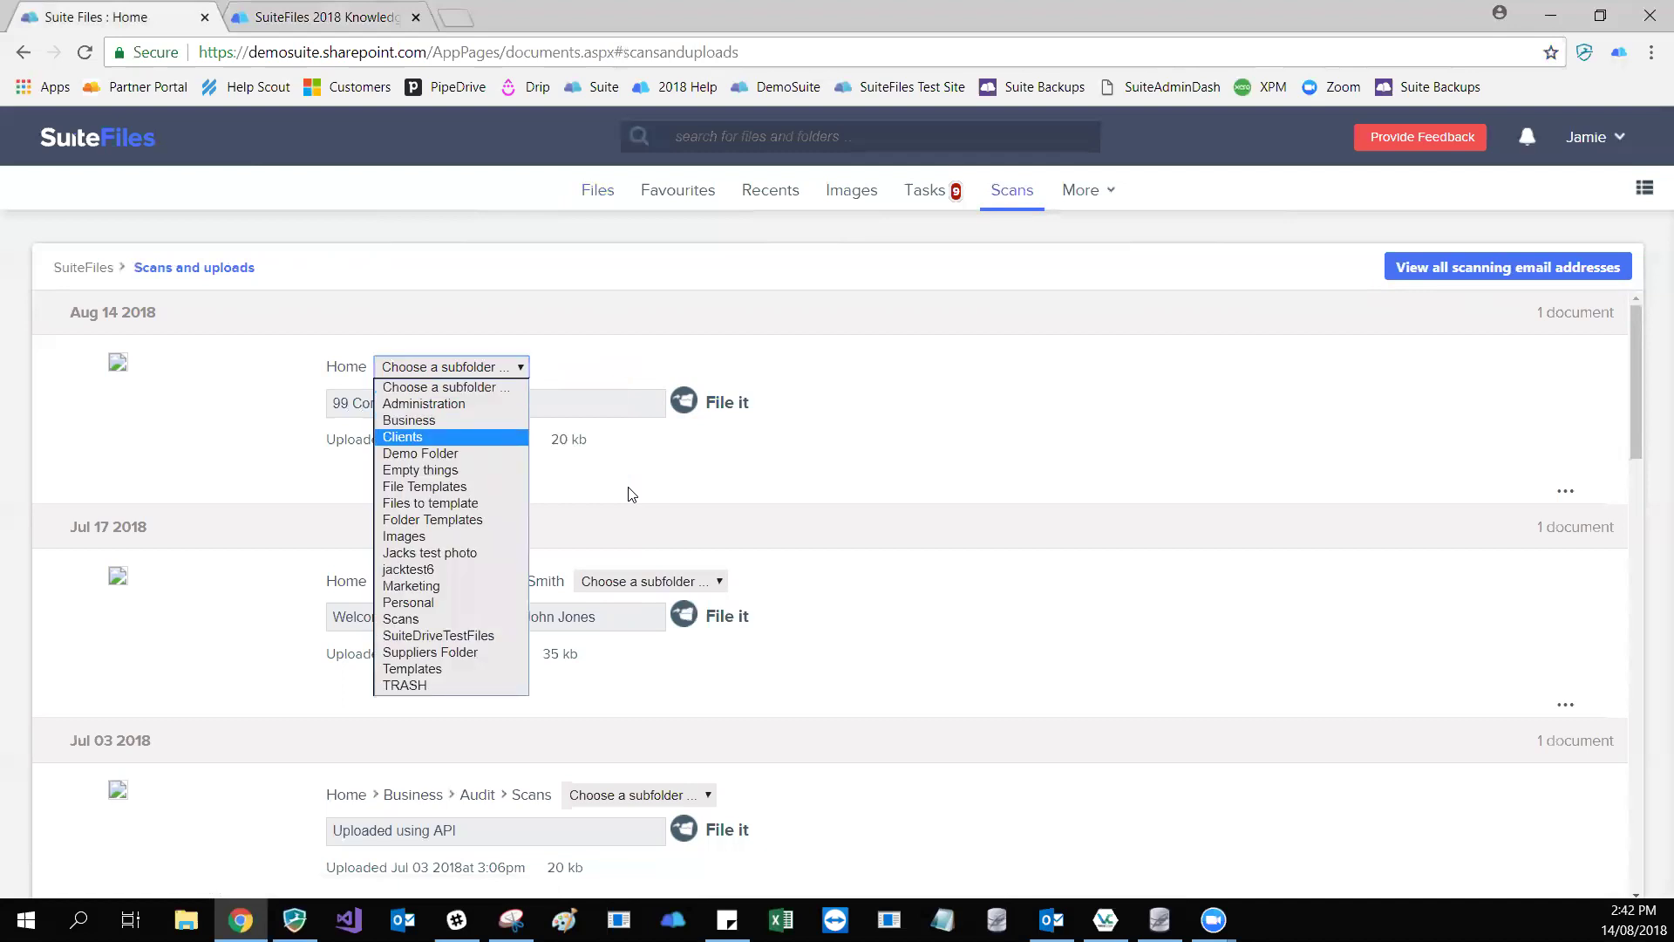
key("Return")
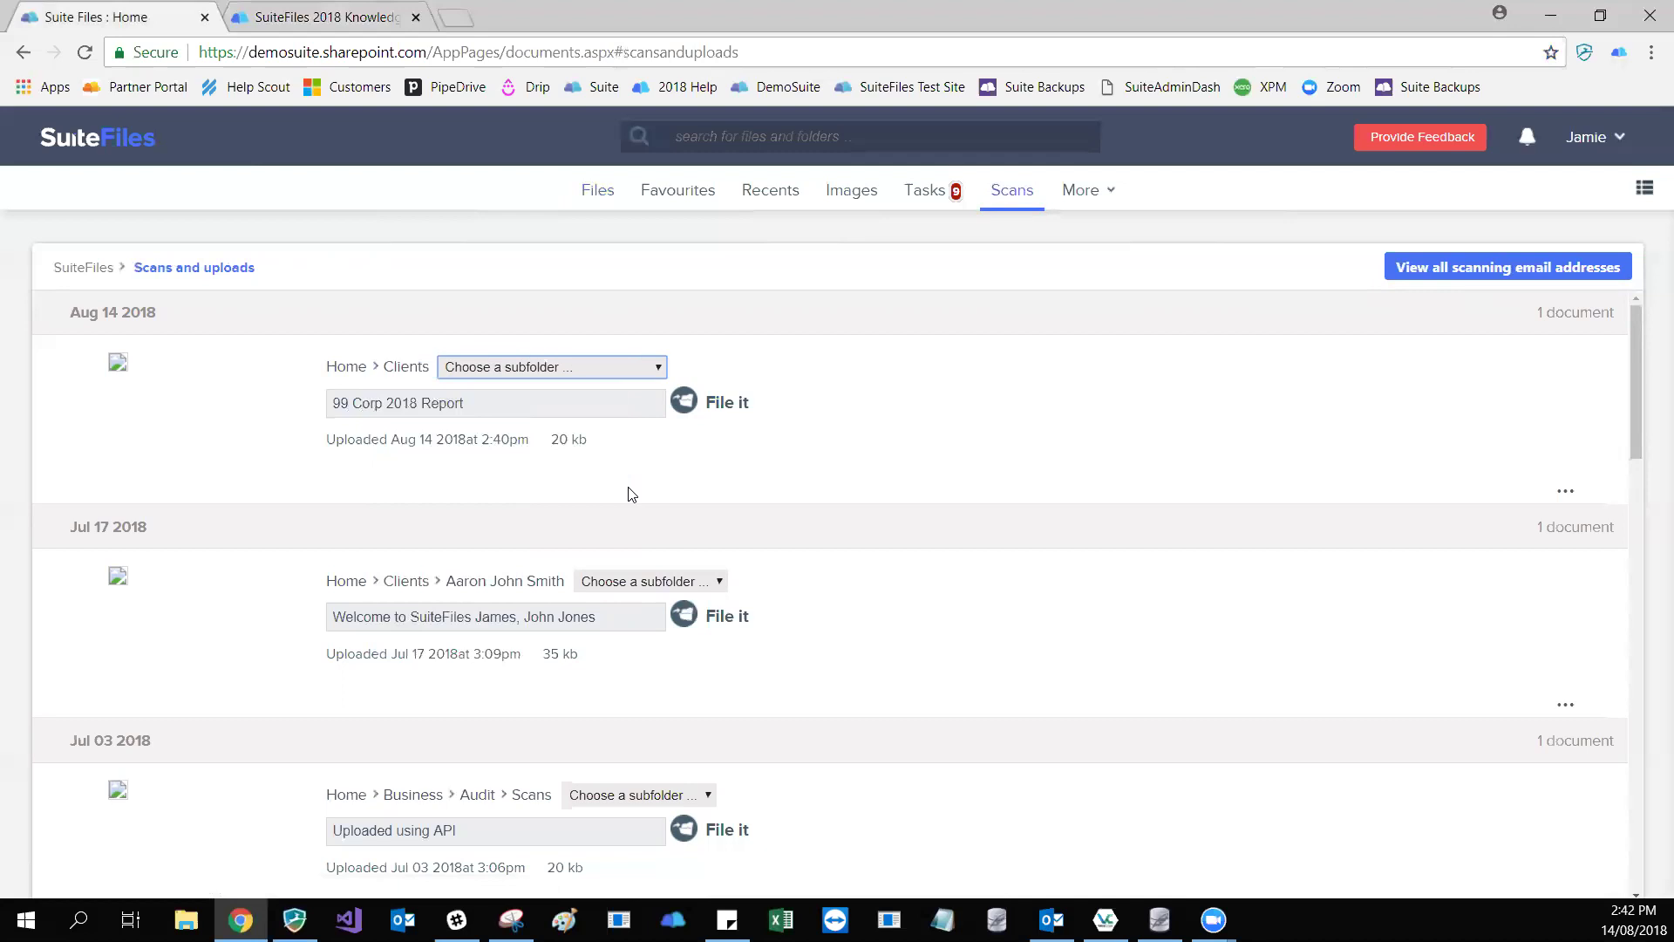
- Narrow the destination to 99 Corporation and its 2018 subfolder
key("alt+Down")
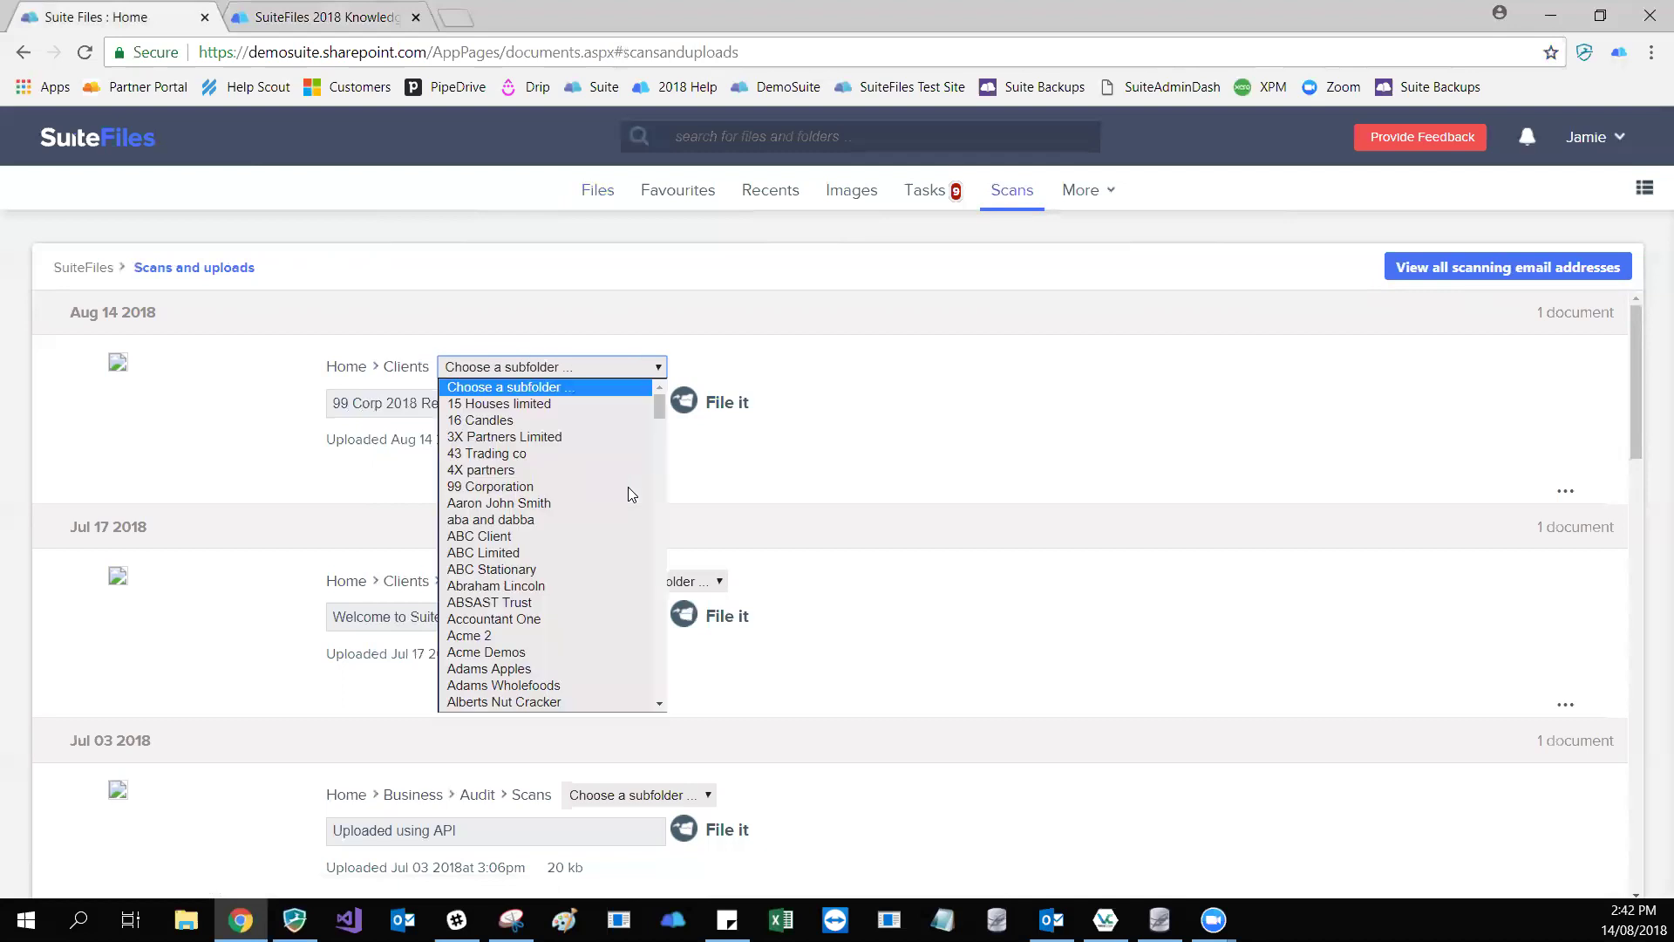
key("Down")
key("Down")
key("Down")
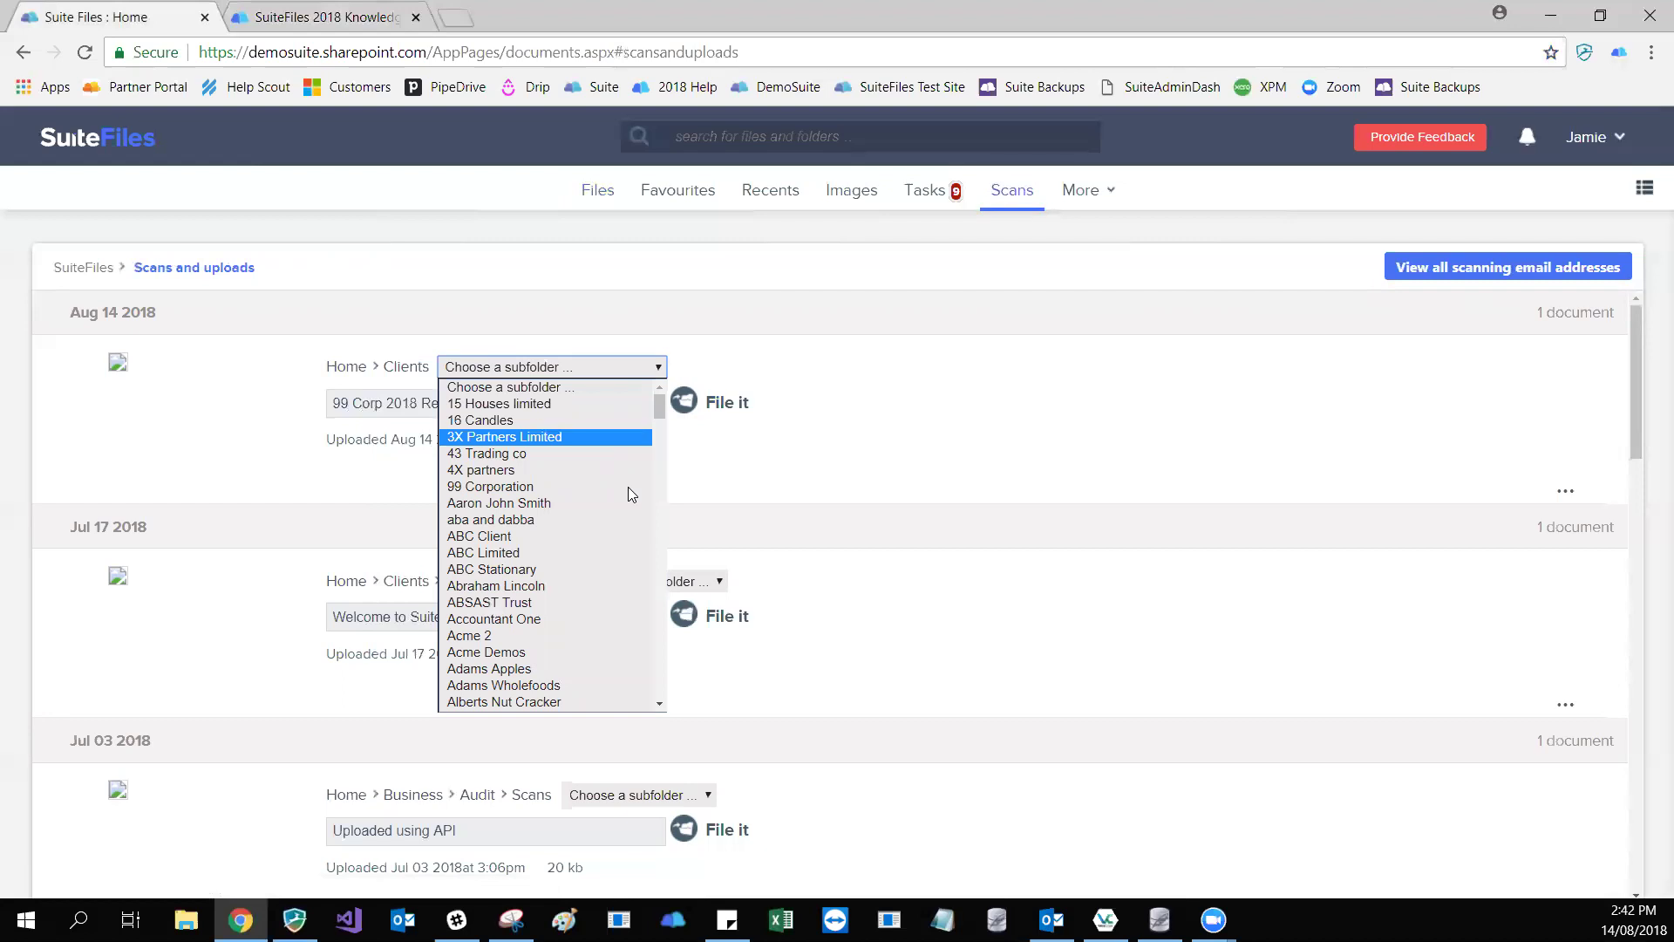
key("Down")
key("Down")
key("Down")
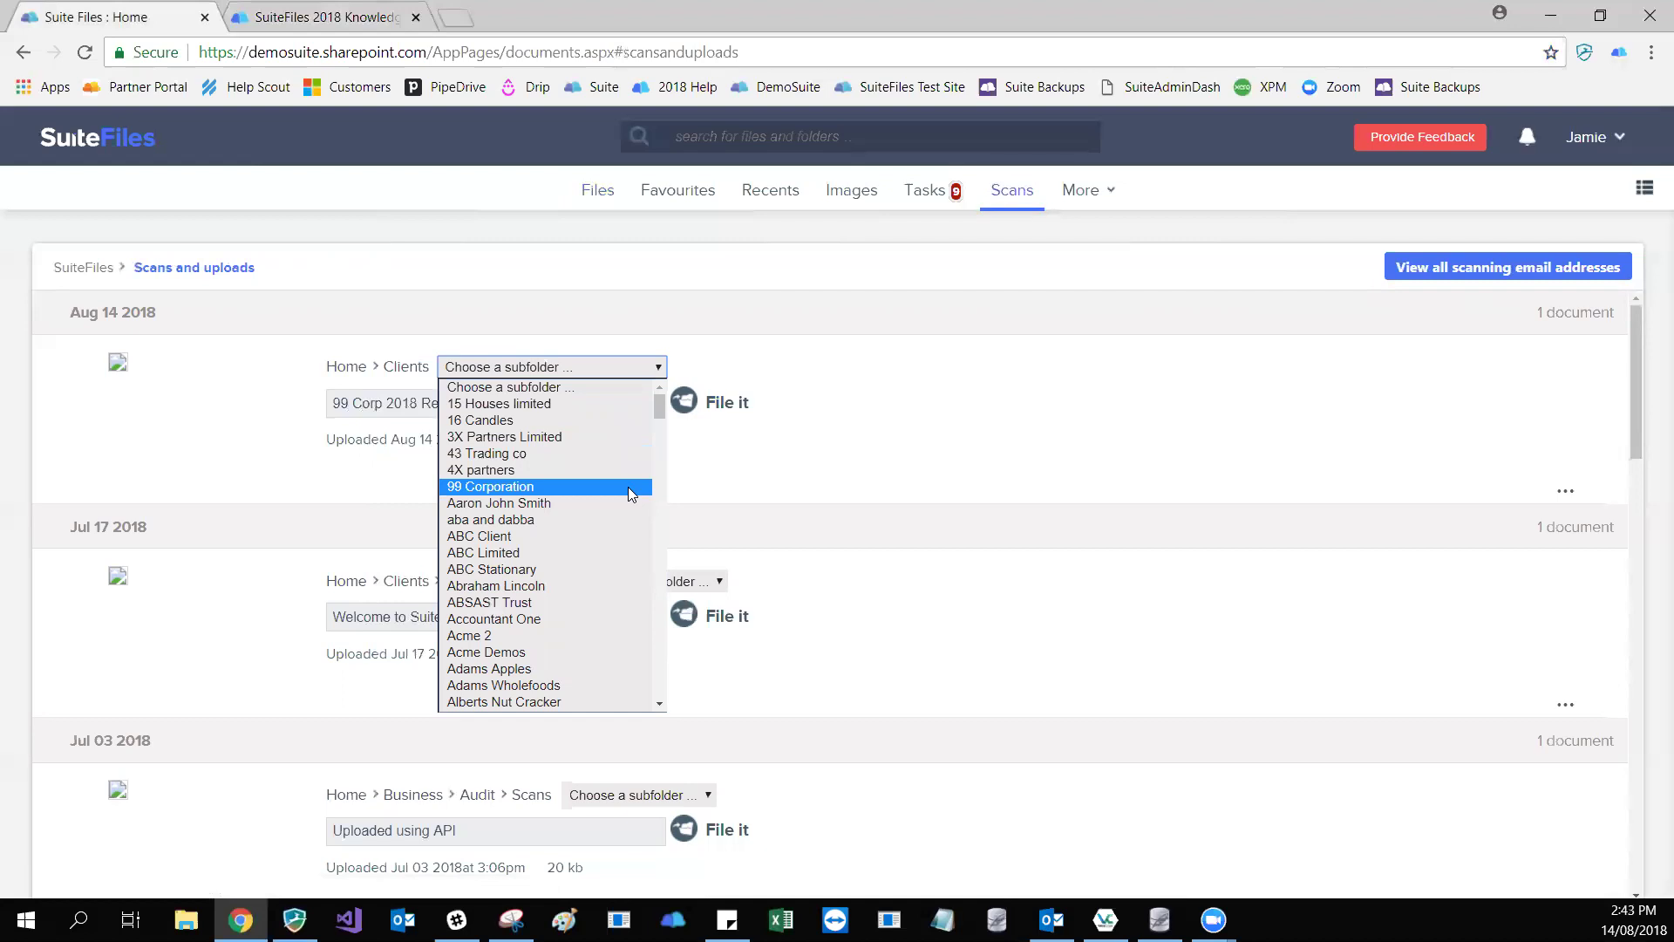
key("Return")
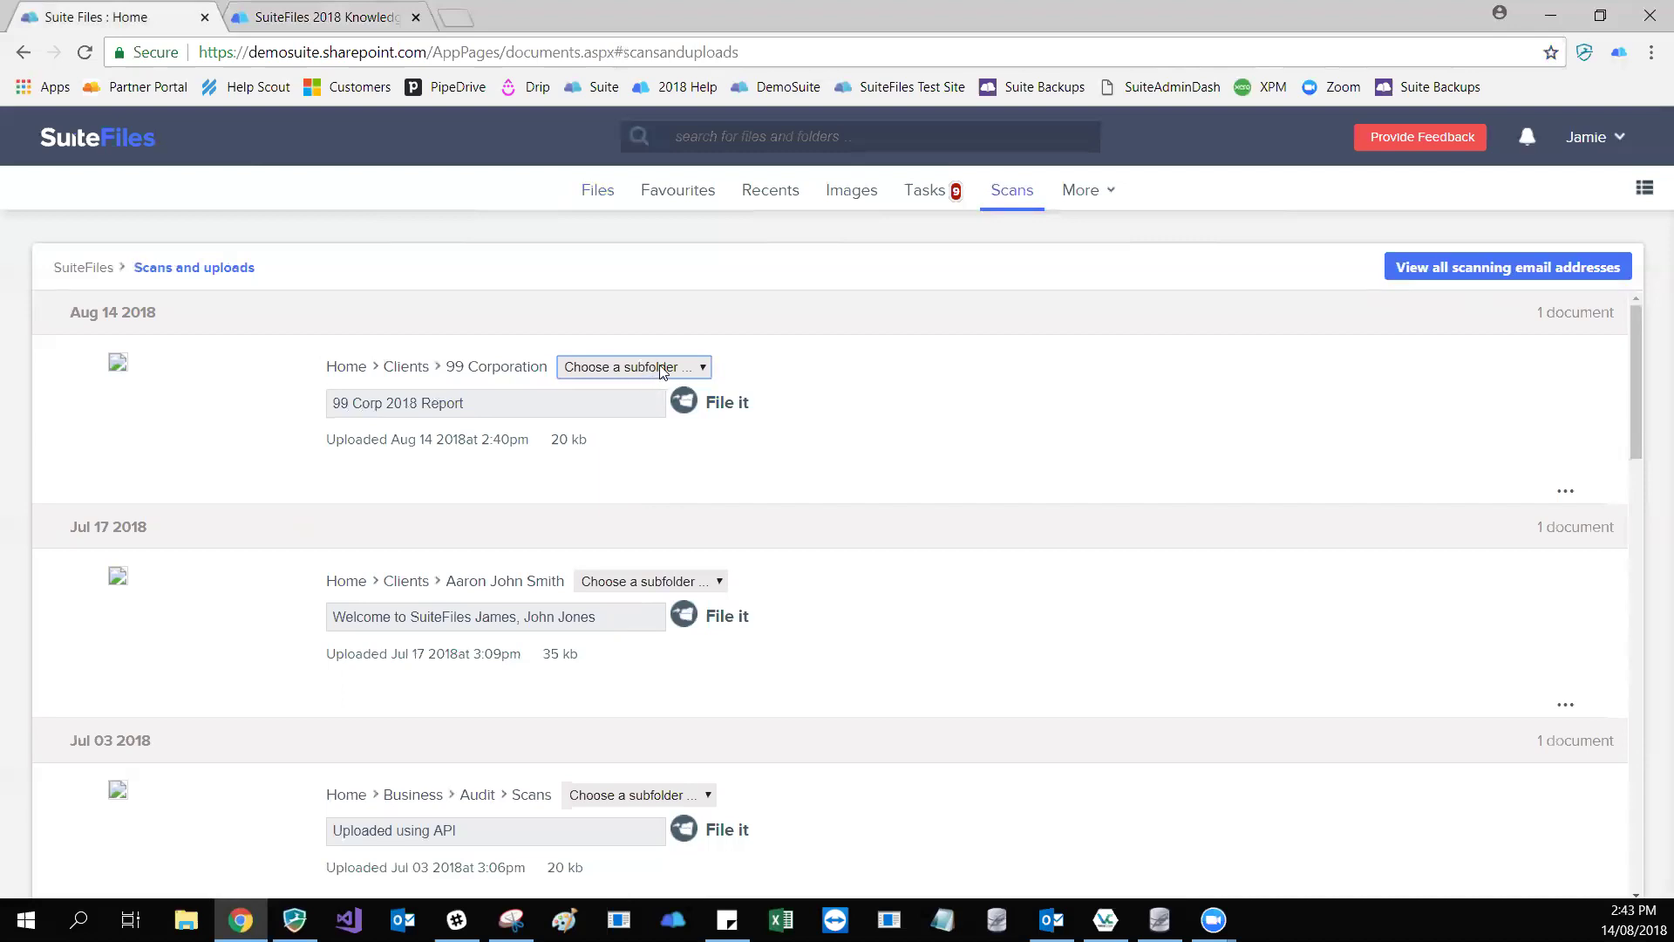
left_click(689, 371)
key("Down")
key("Down")
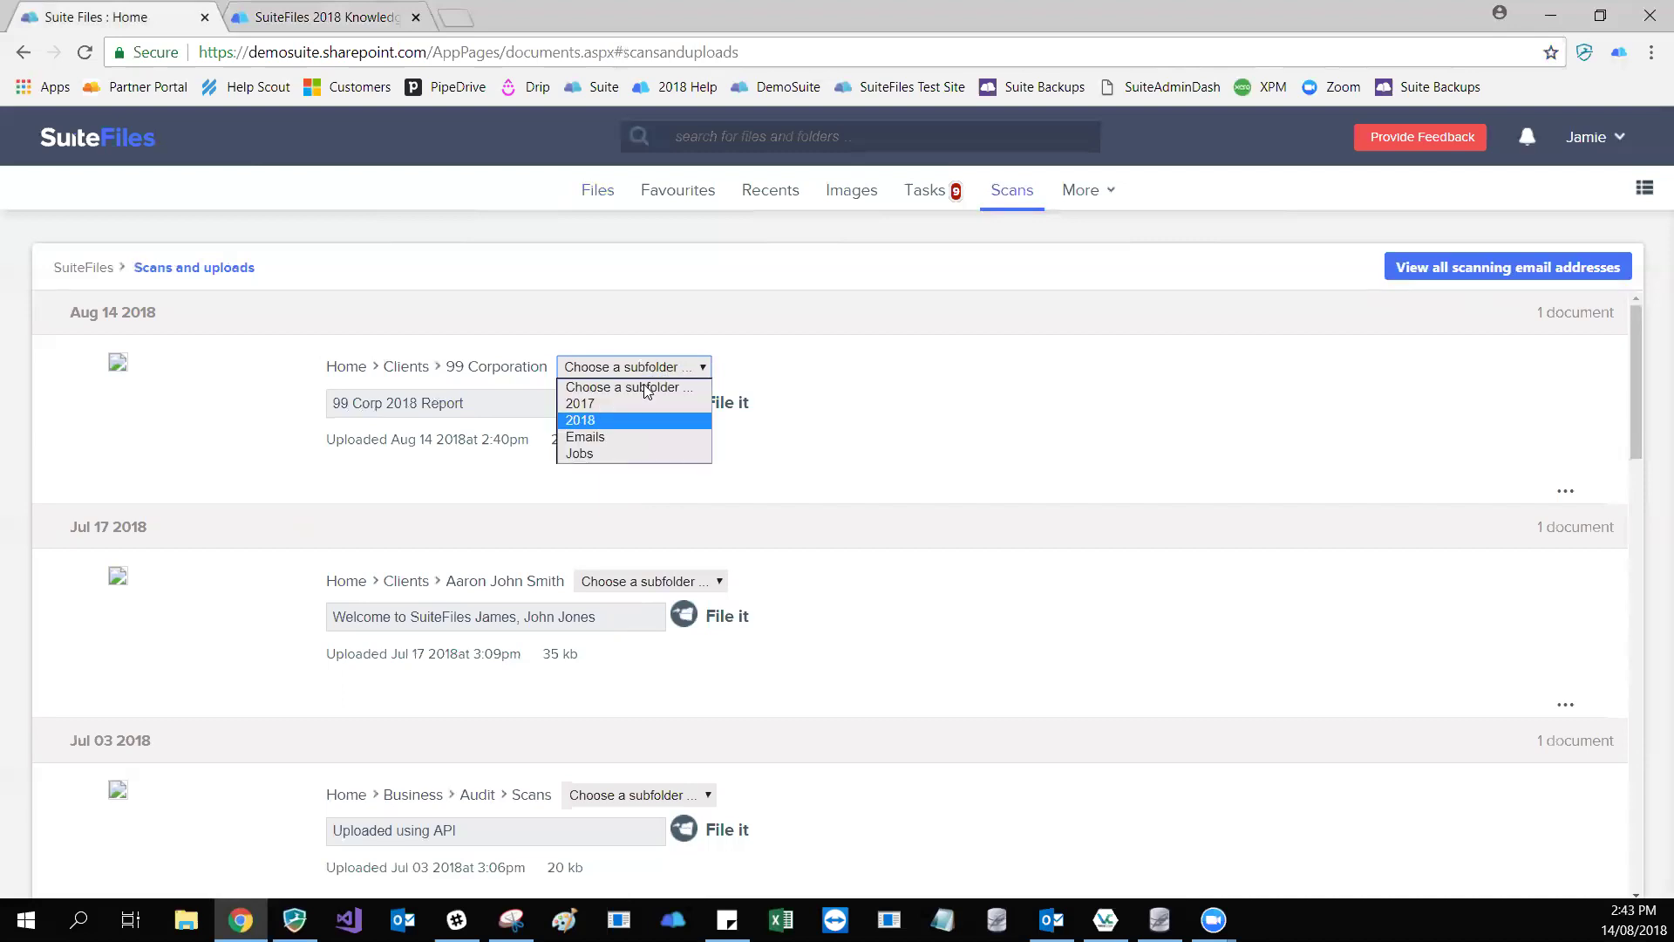
left_click(633, 422)
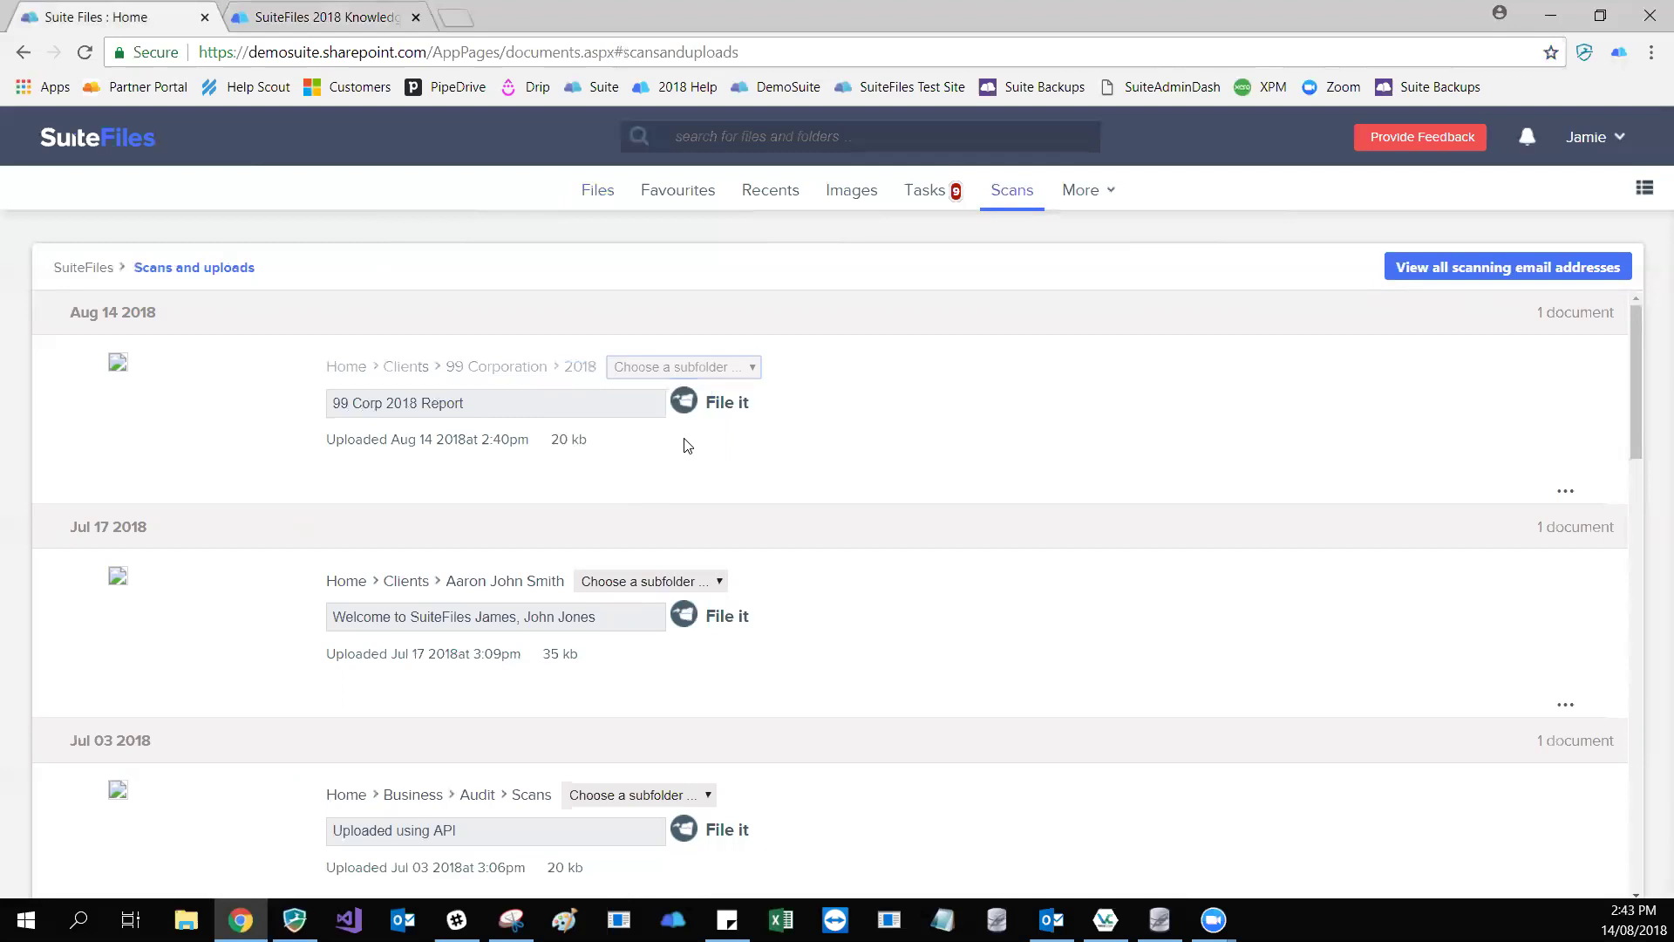
- File the 99 Corp 2018 Report into 99 Corporation > 2018, then go to Tasks to refresh
left_click(635, 407)
key("ctrl+shift+Left")
key("ctrl+shift+Left")
key("ctrl+shift+Left")
key("ctrl+shift+Left")
left_click(634, 406)
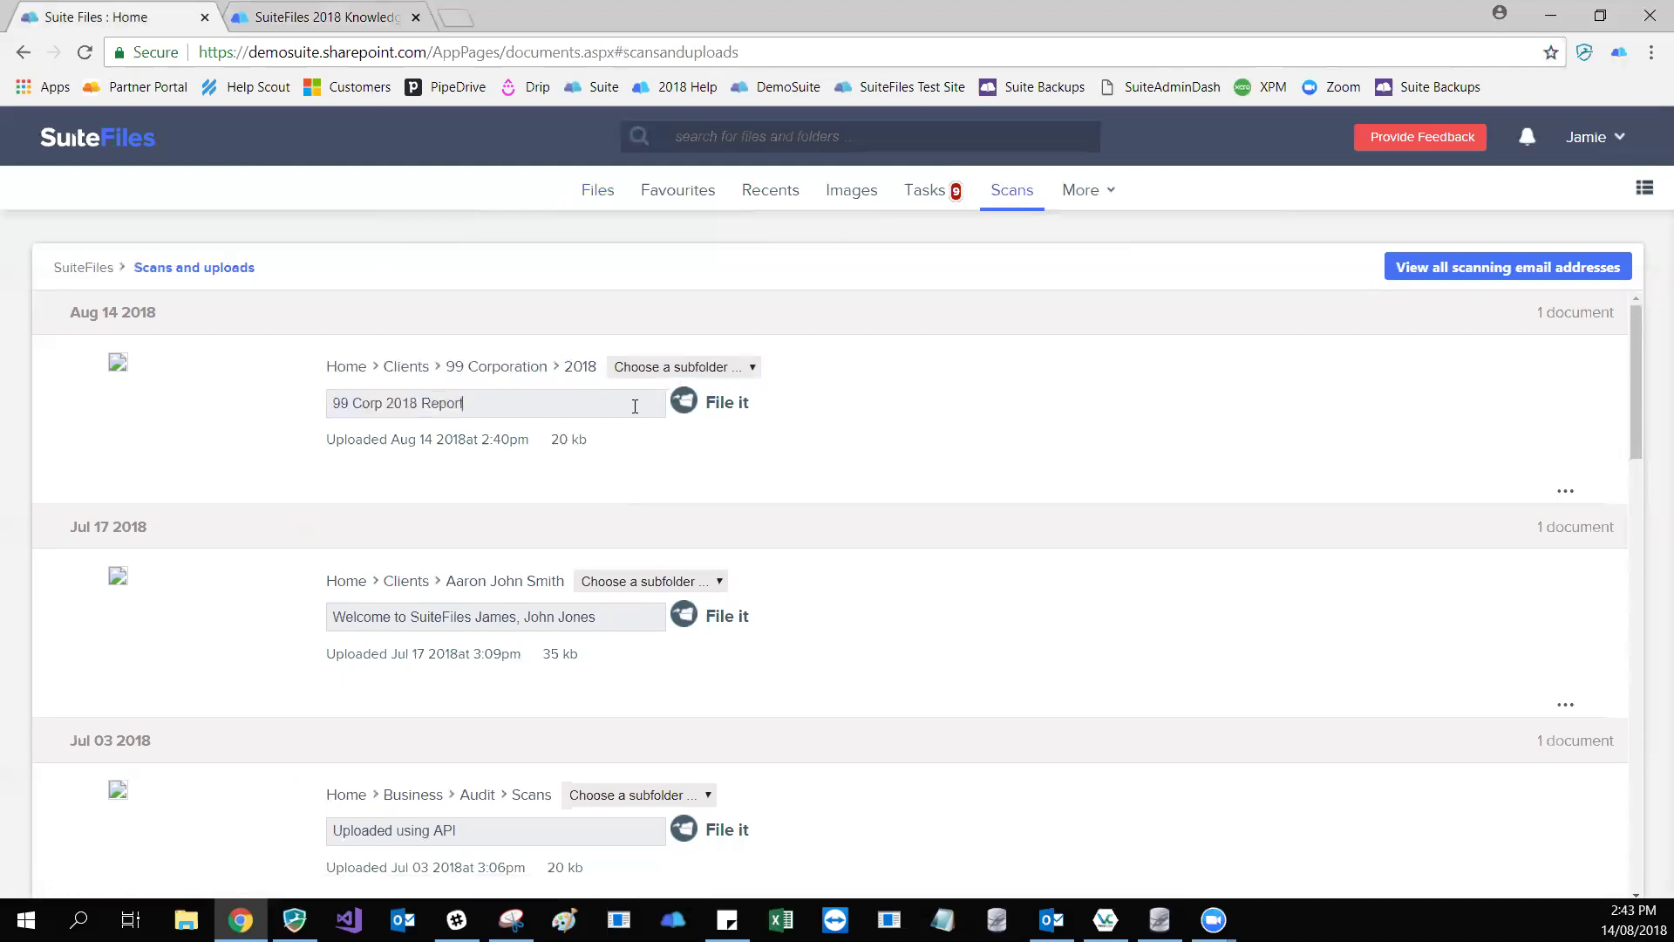
left_click(685, 402)
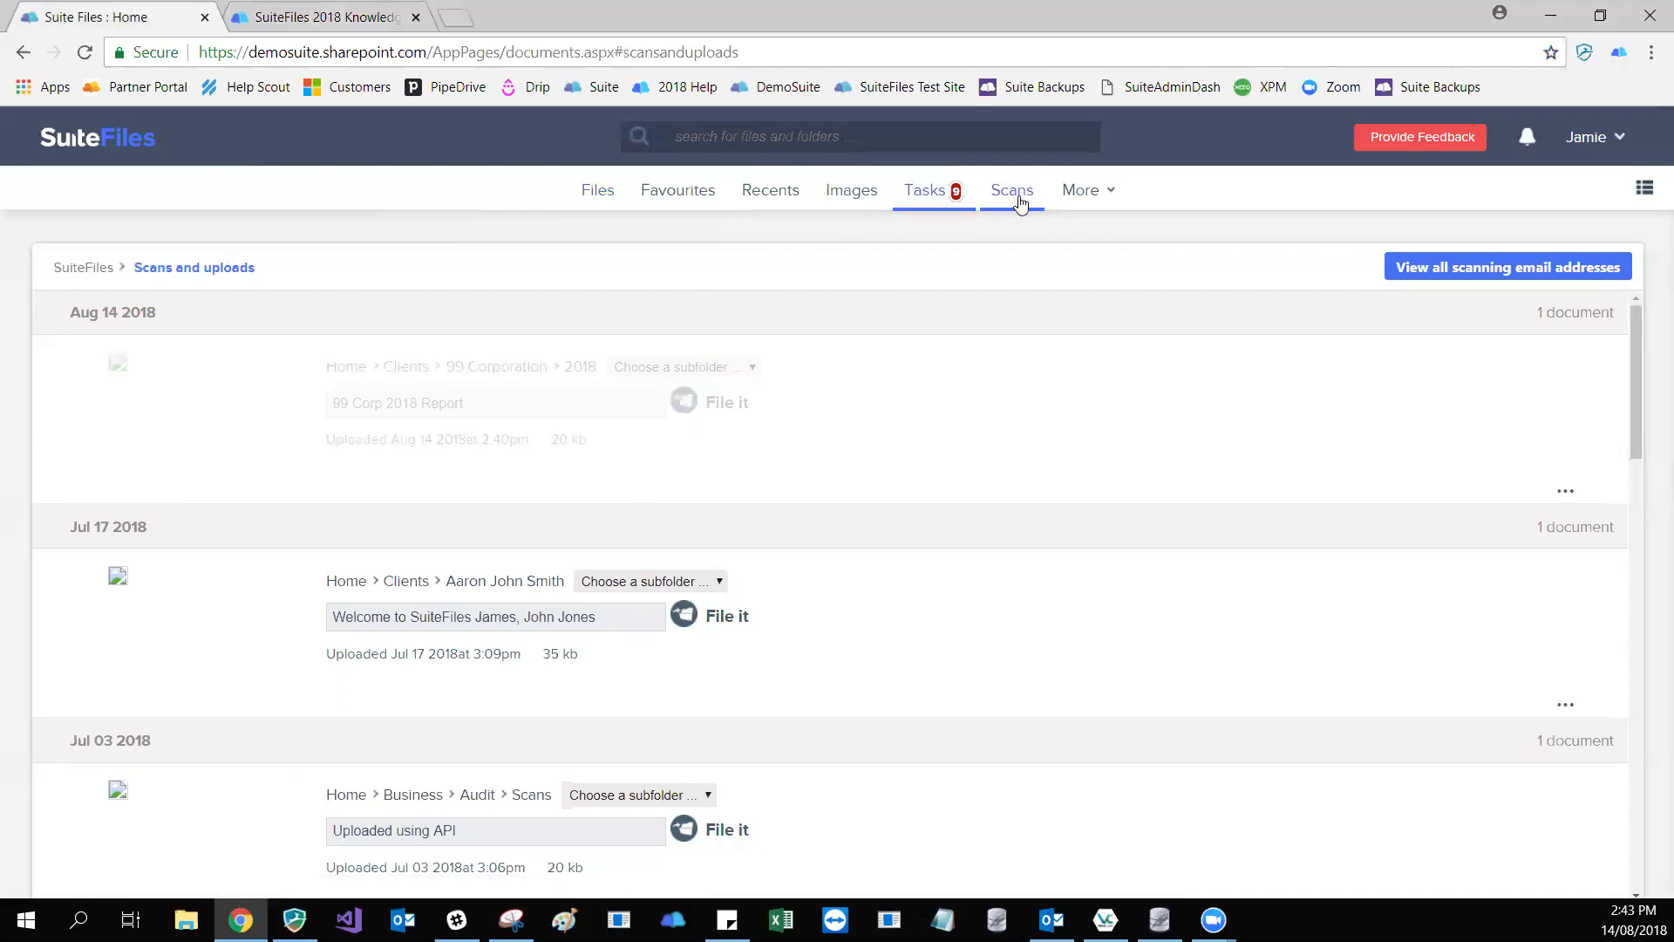
left_click(938, 194)
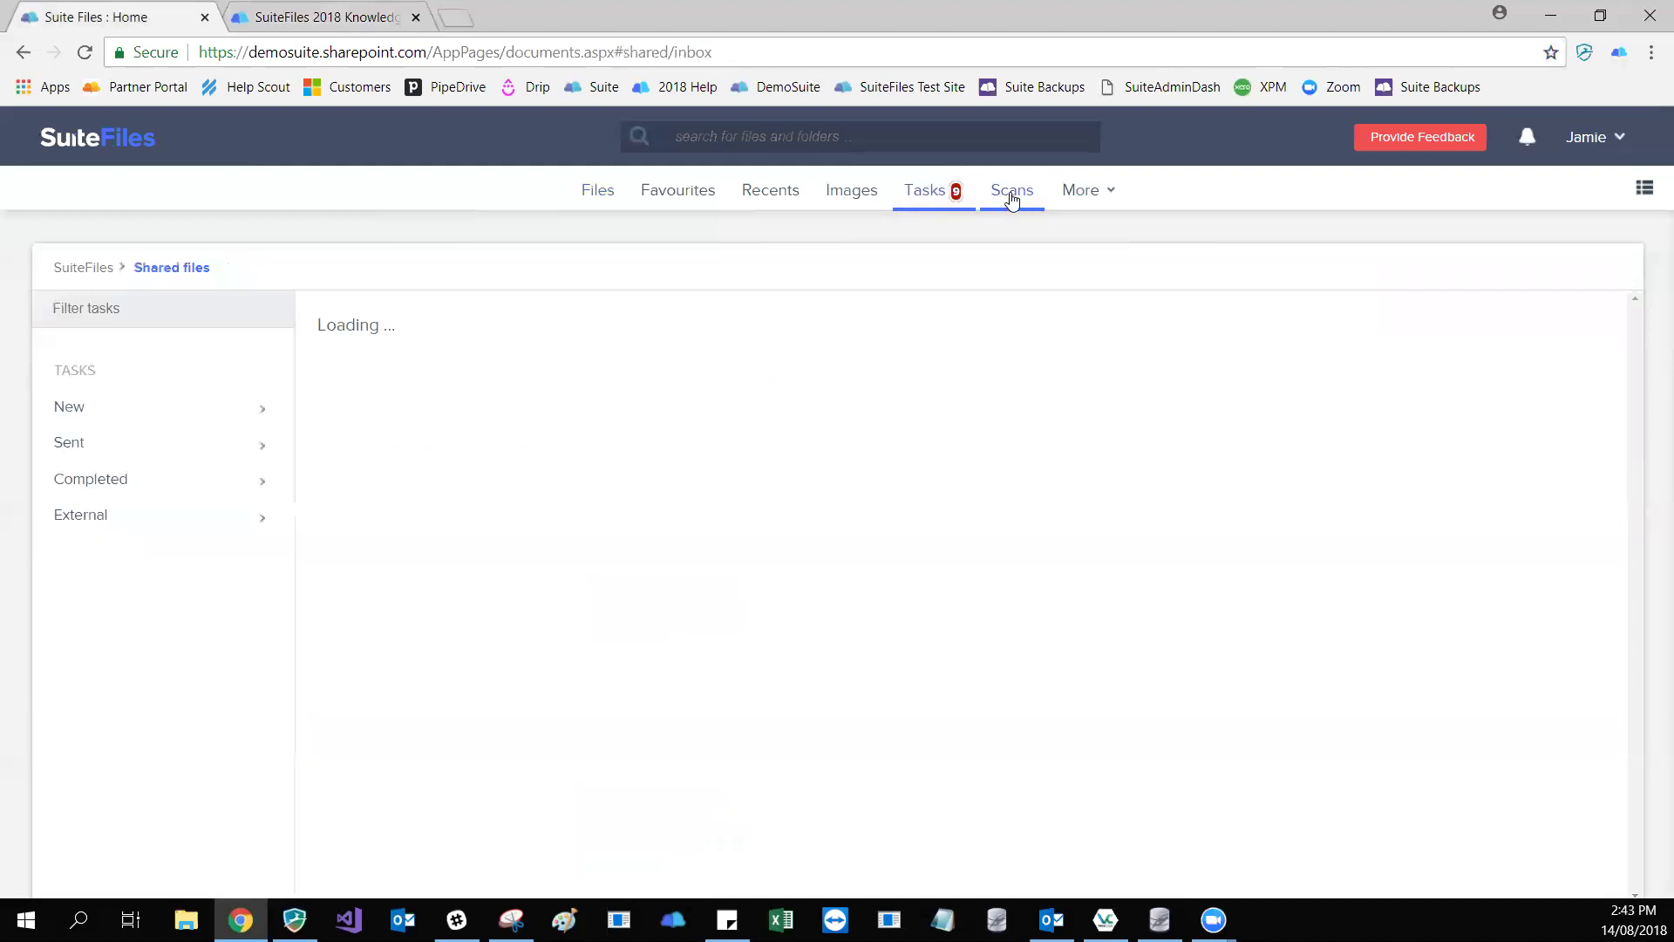
left_click(998, 196)
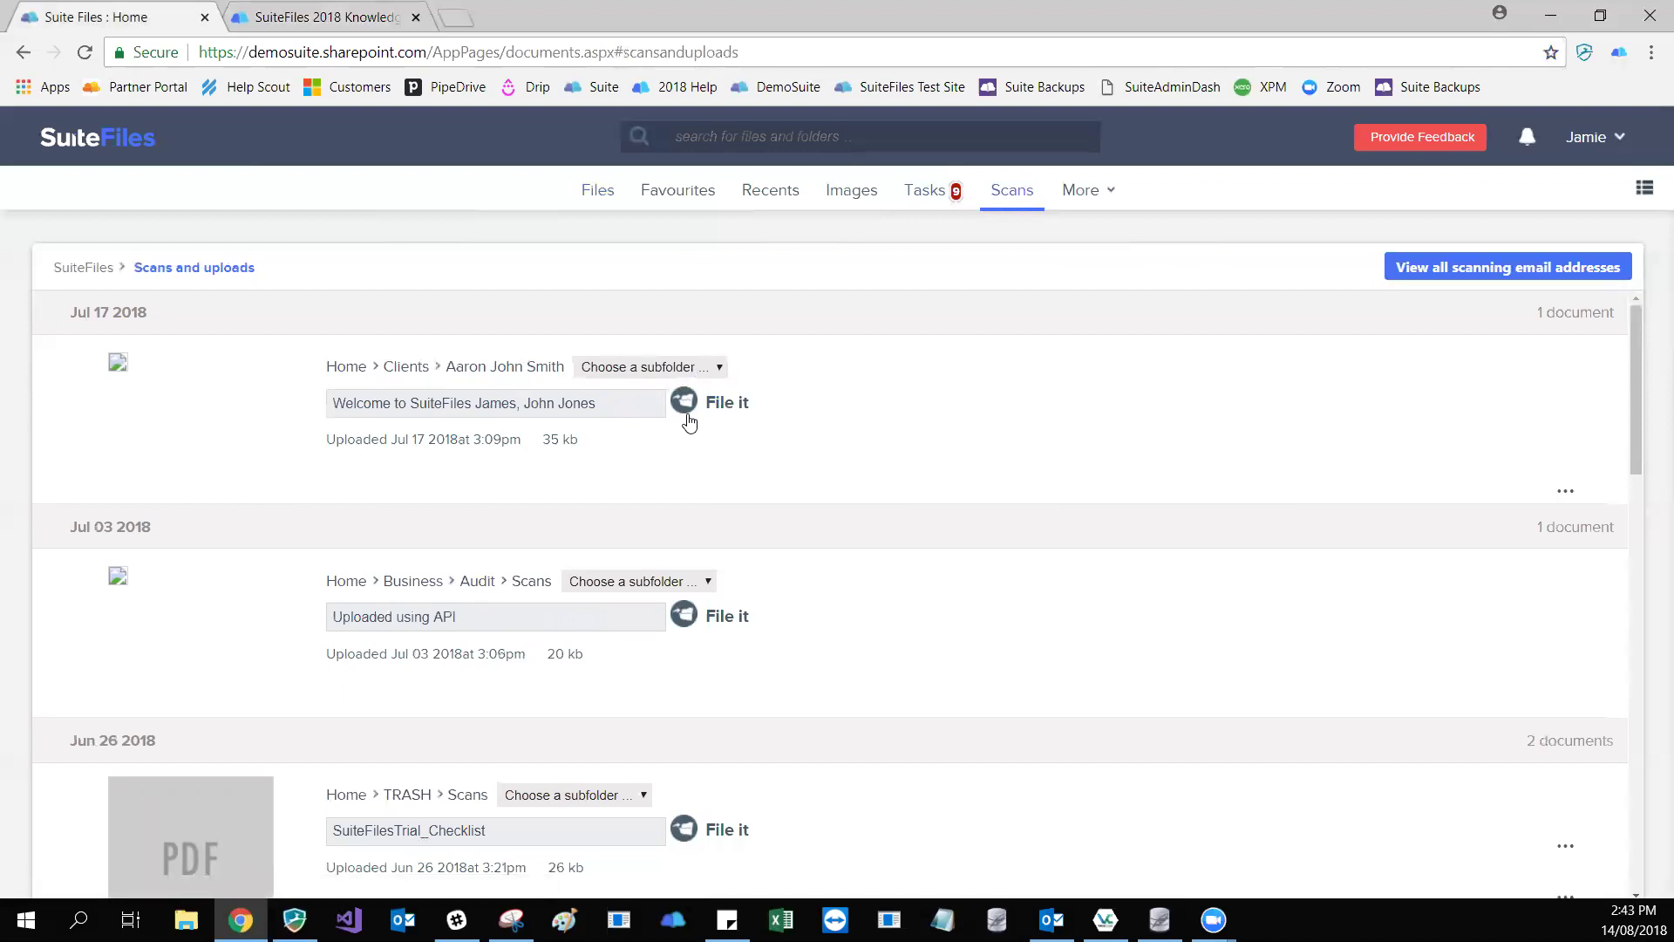
left_click(596, 192)
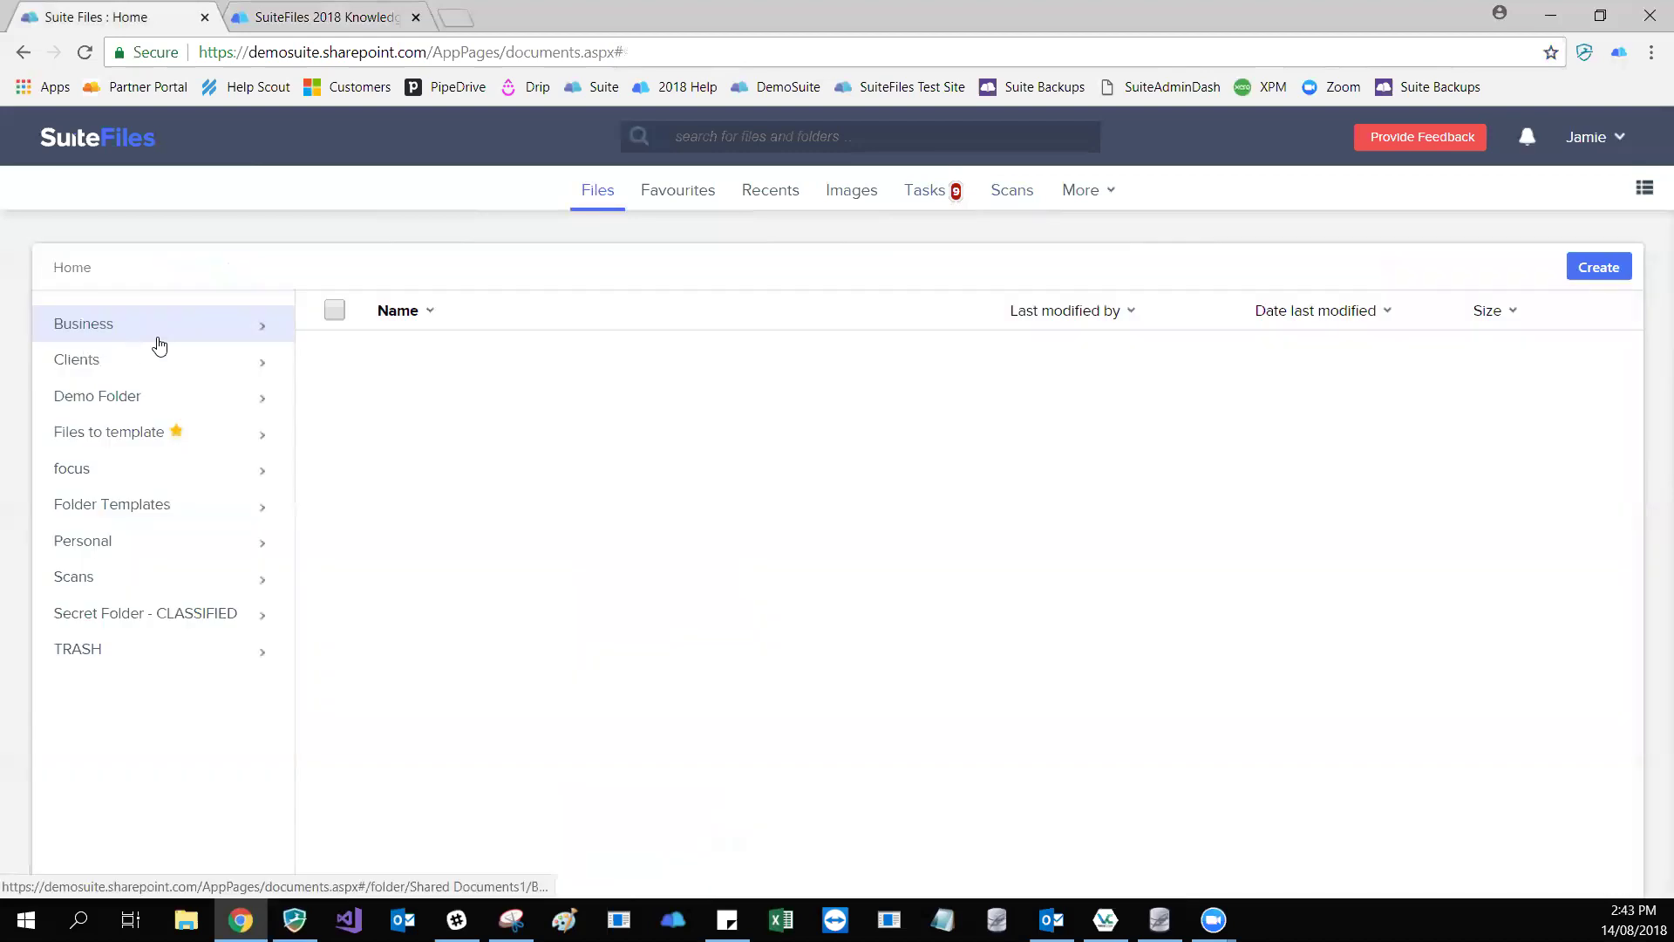
left_click(161, 339)
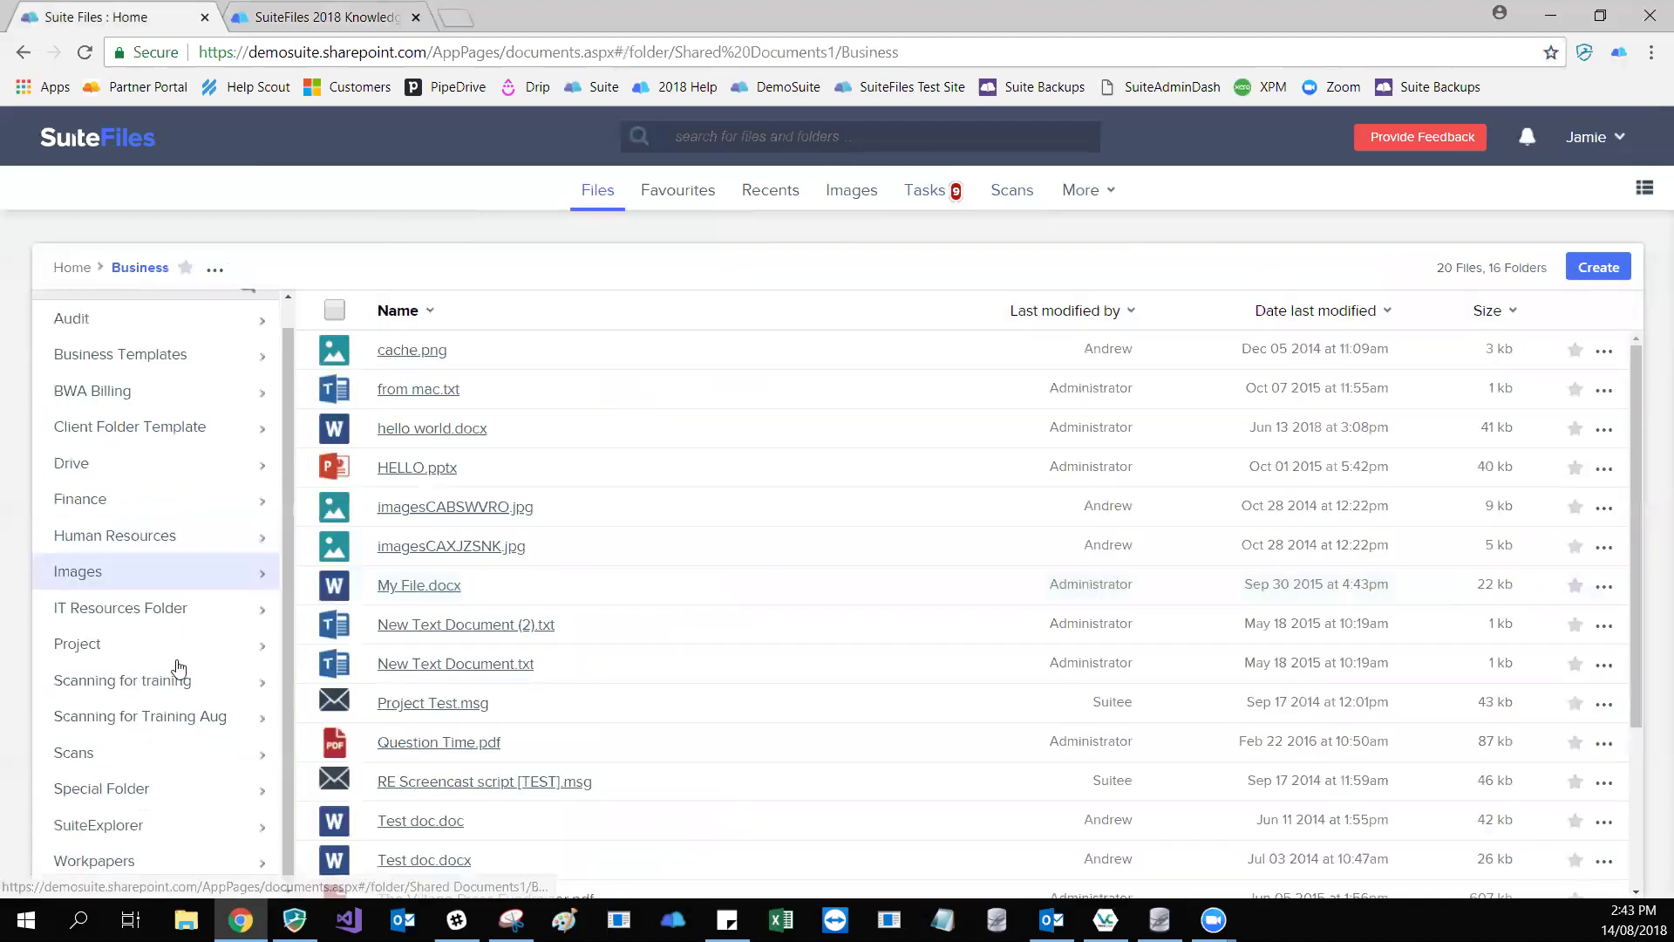
left_click(130, 715)
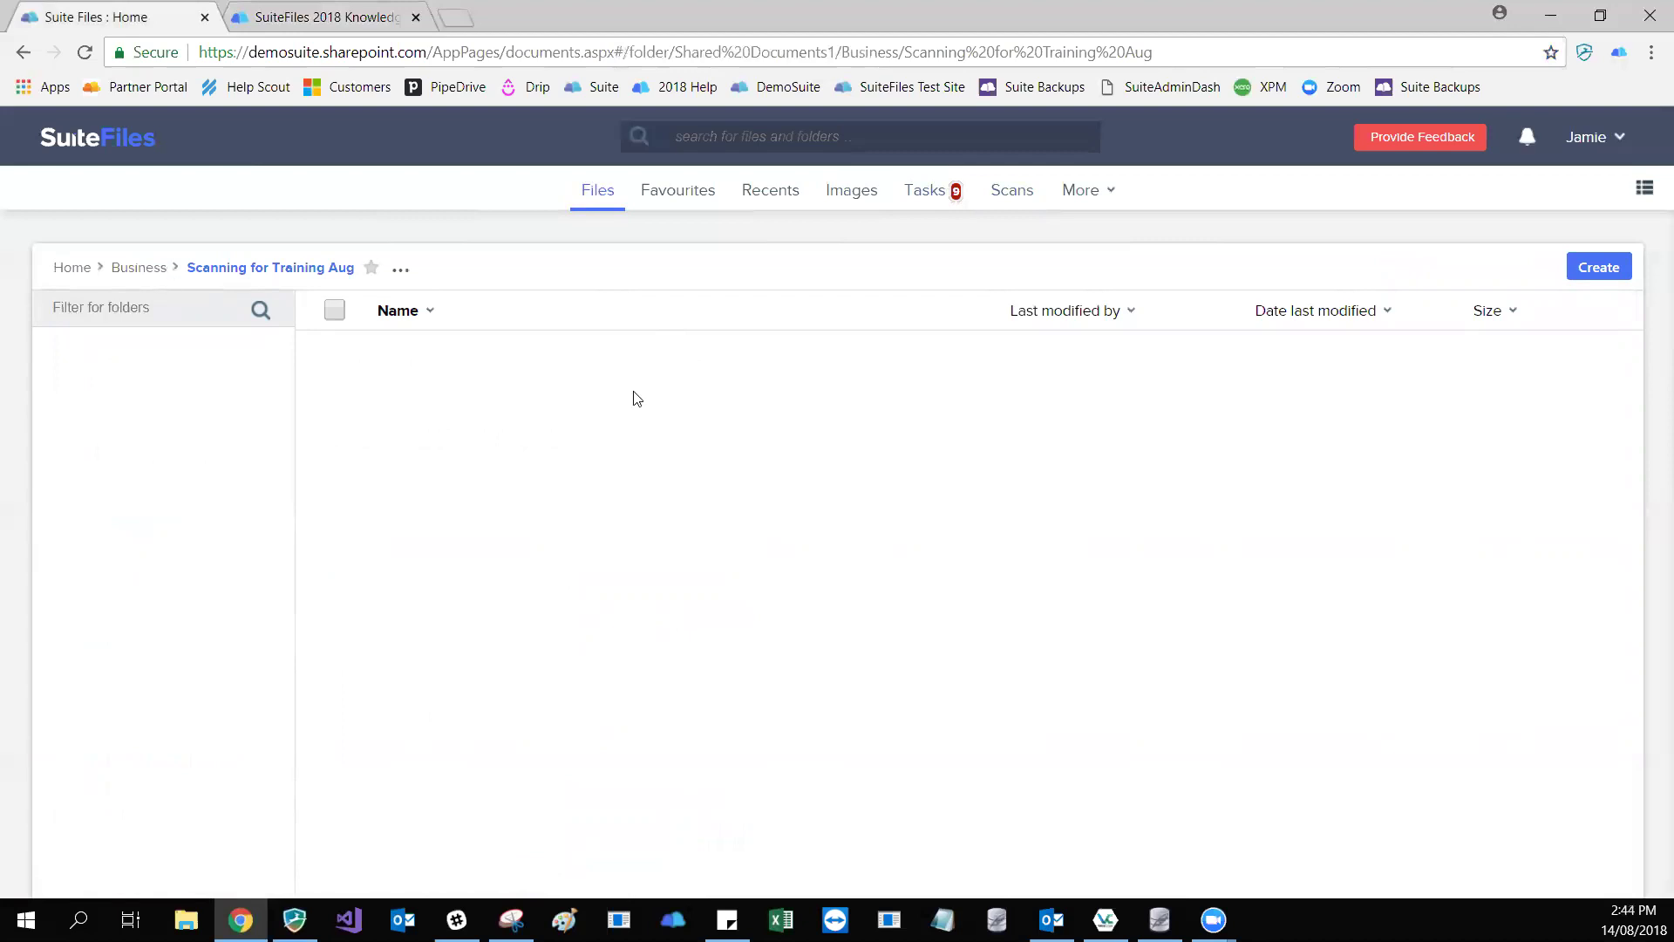
left_click(1010, 194)
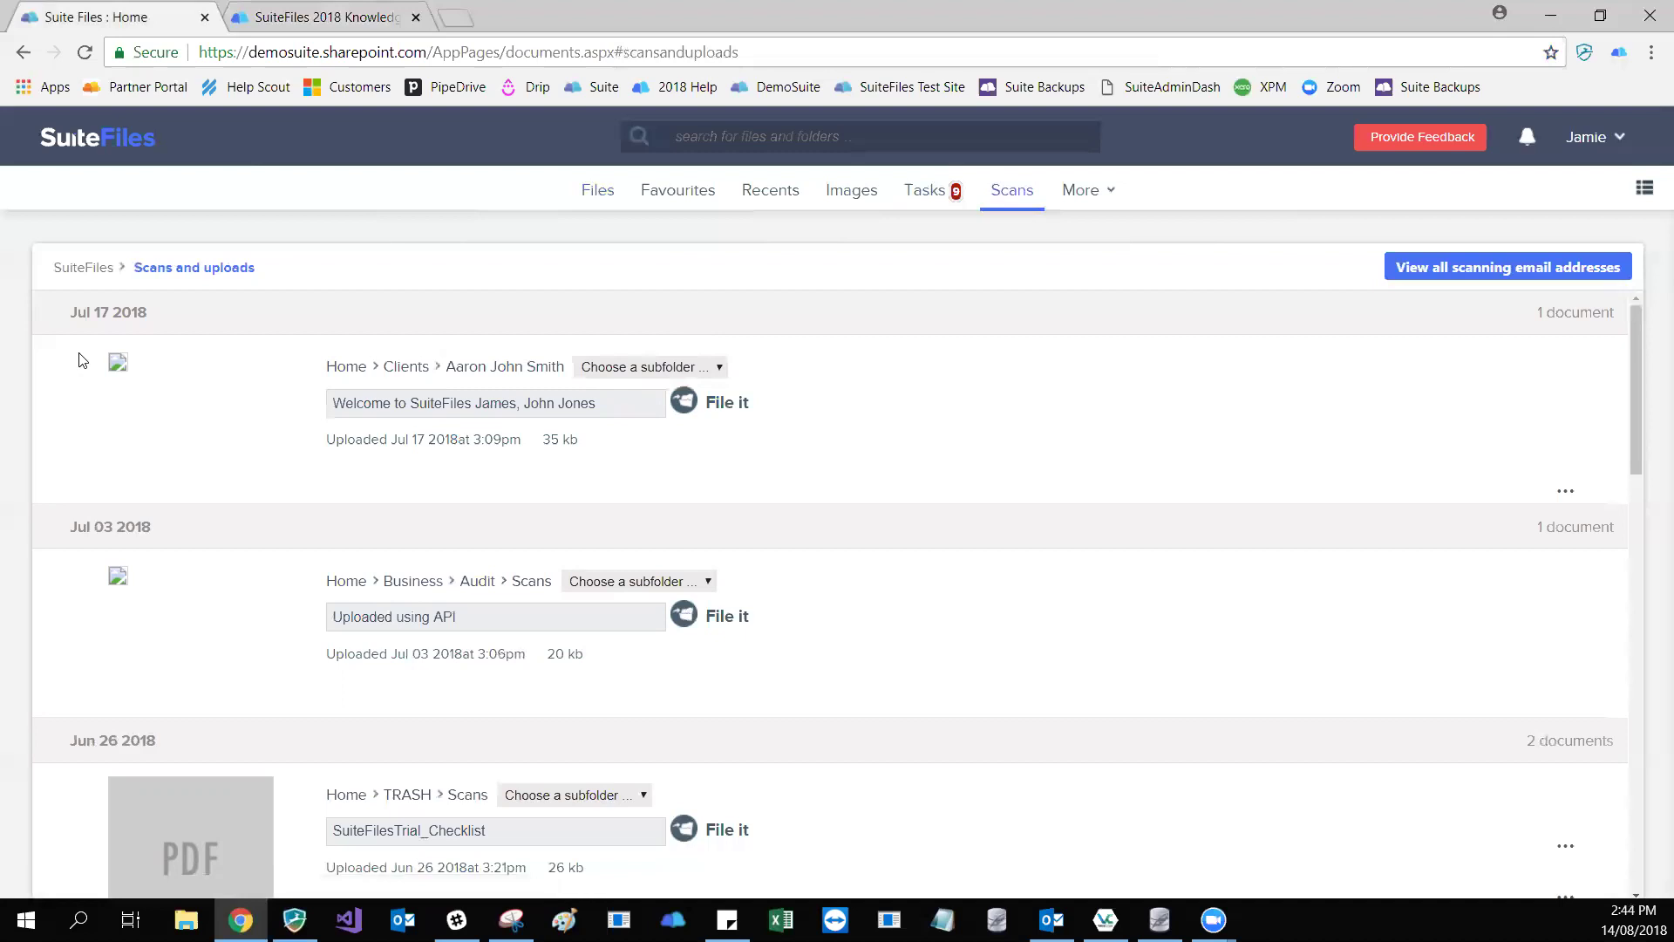
scroll(133, 362, "down", 1)
scroll(134, 362, "down", 1)
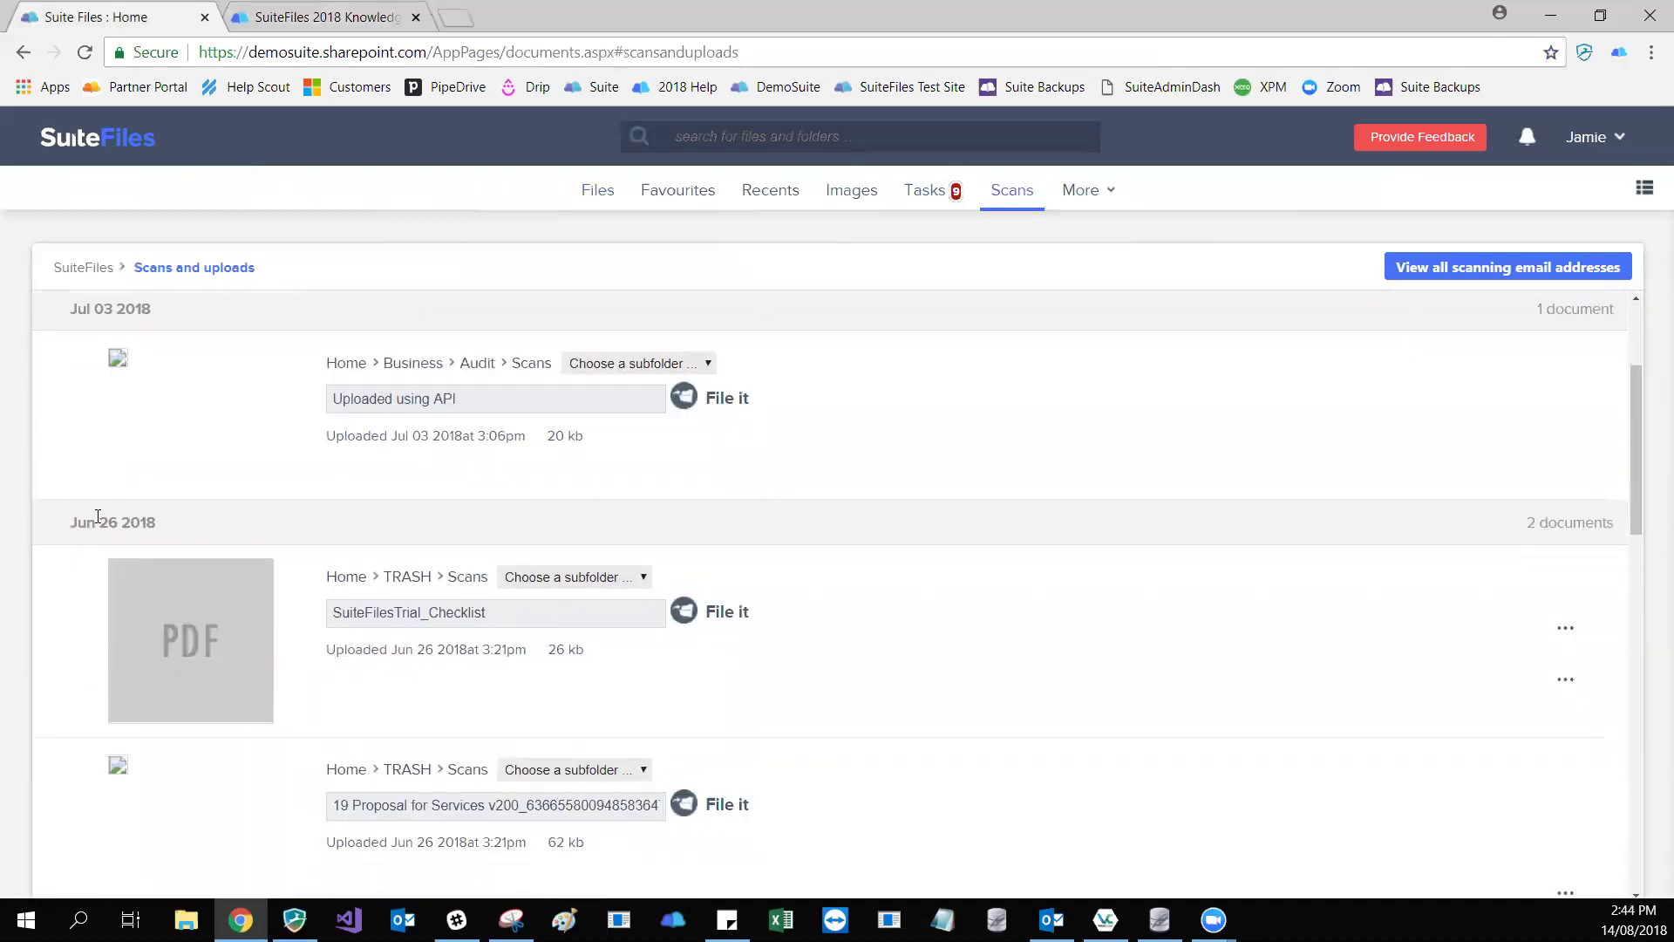
scroll(98, 515, "down", 10)
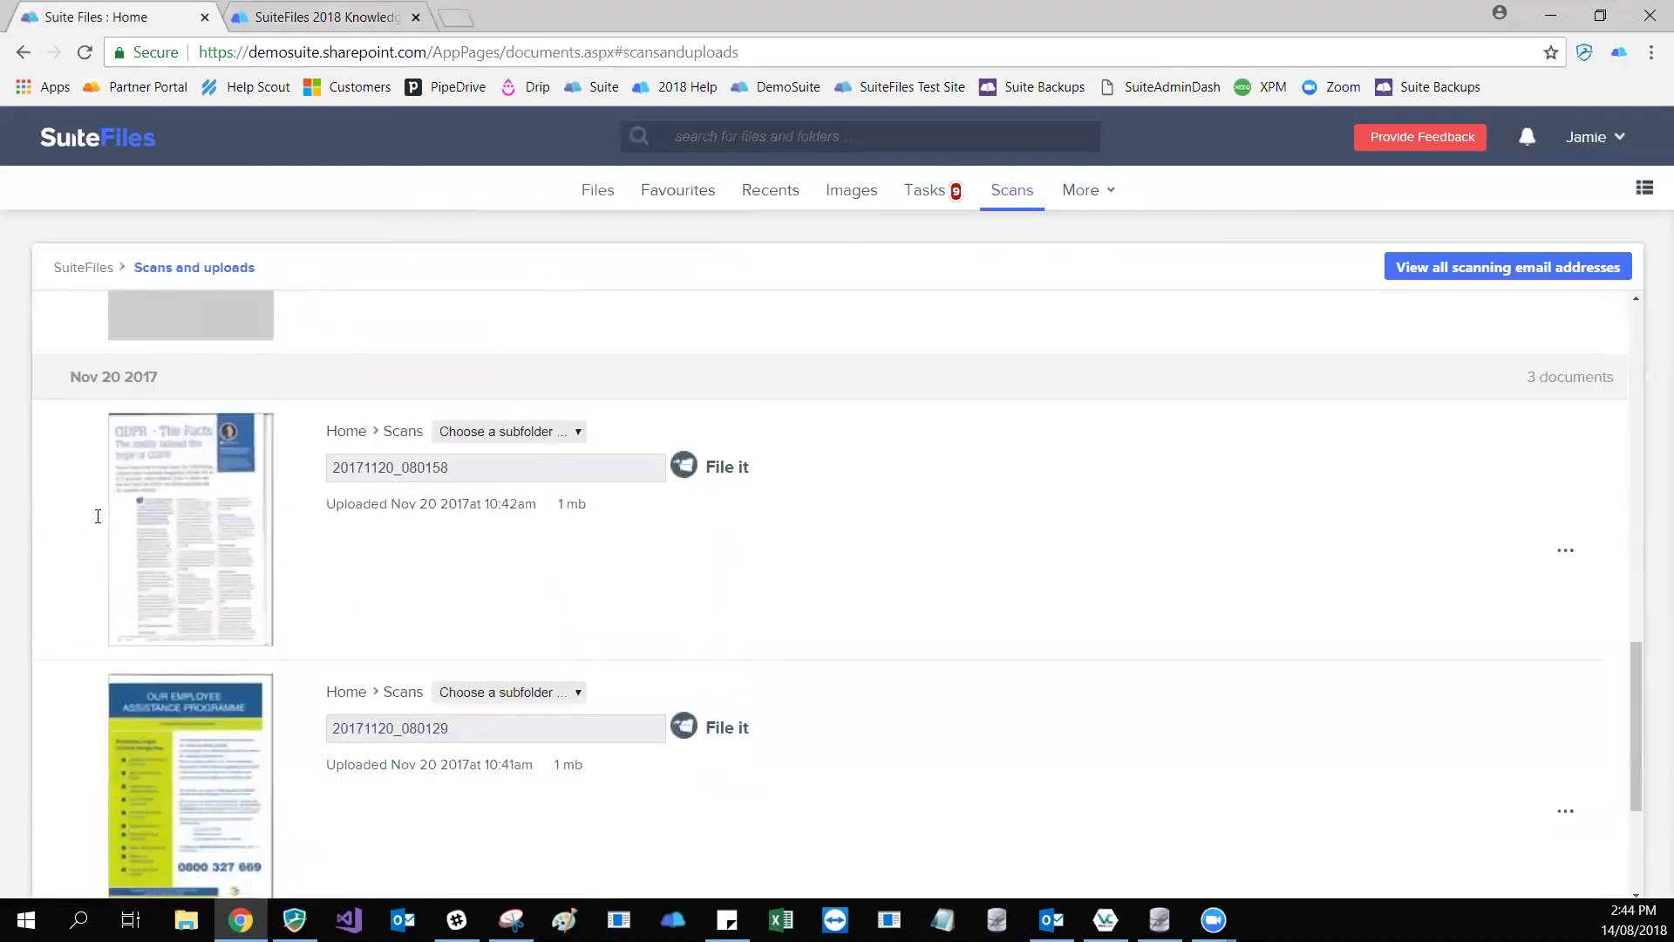
scroll(98, 515, "down", 1)
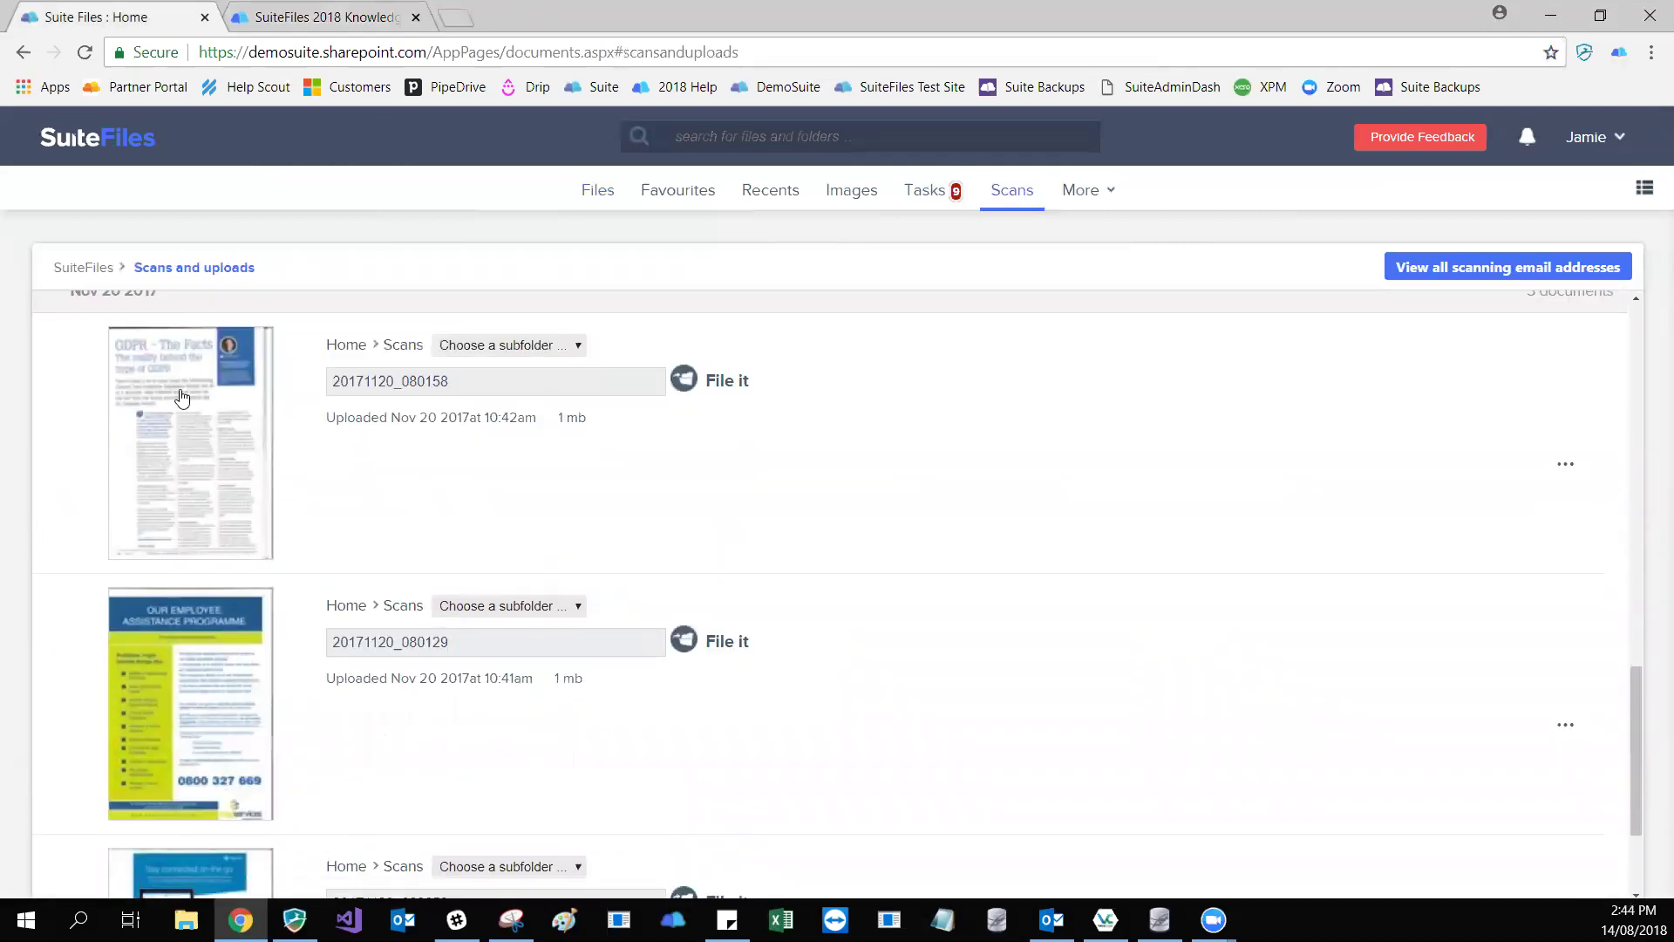
scroll(181, 398, "up", 7)
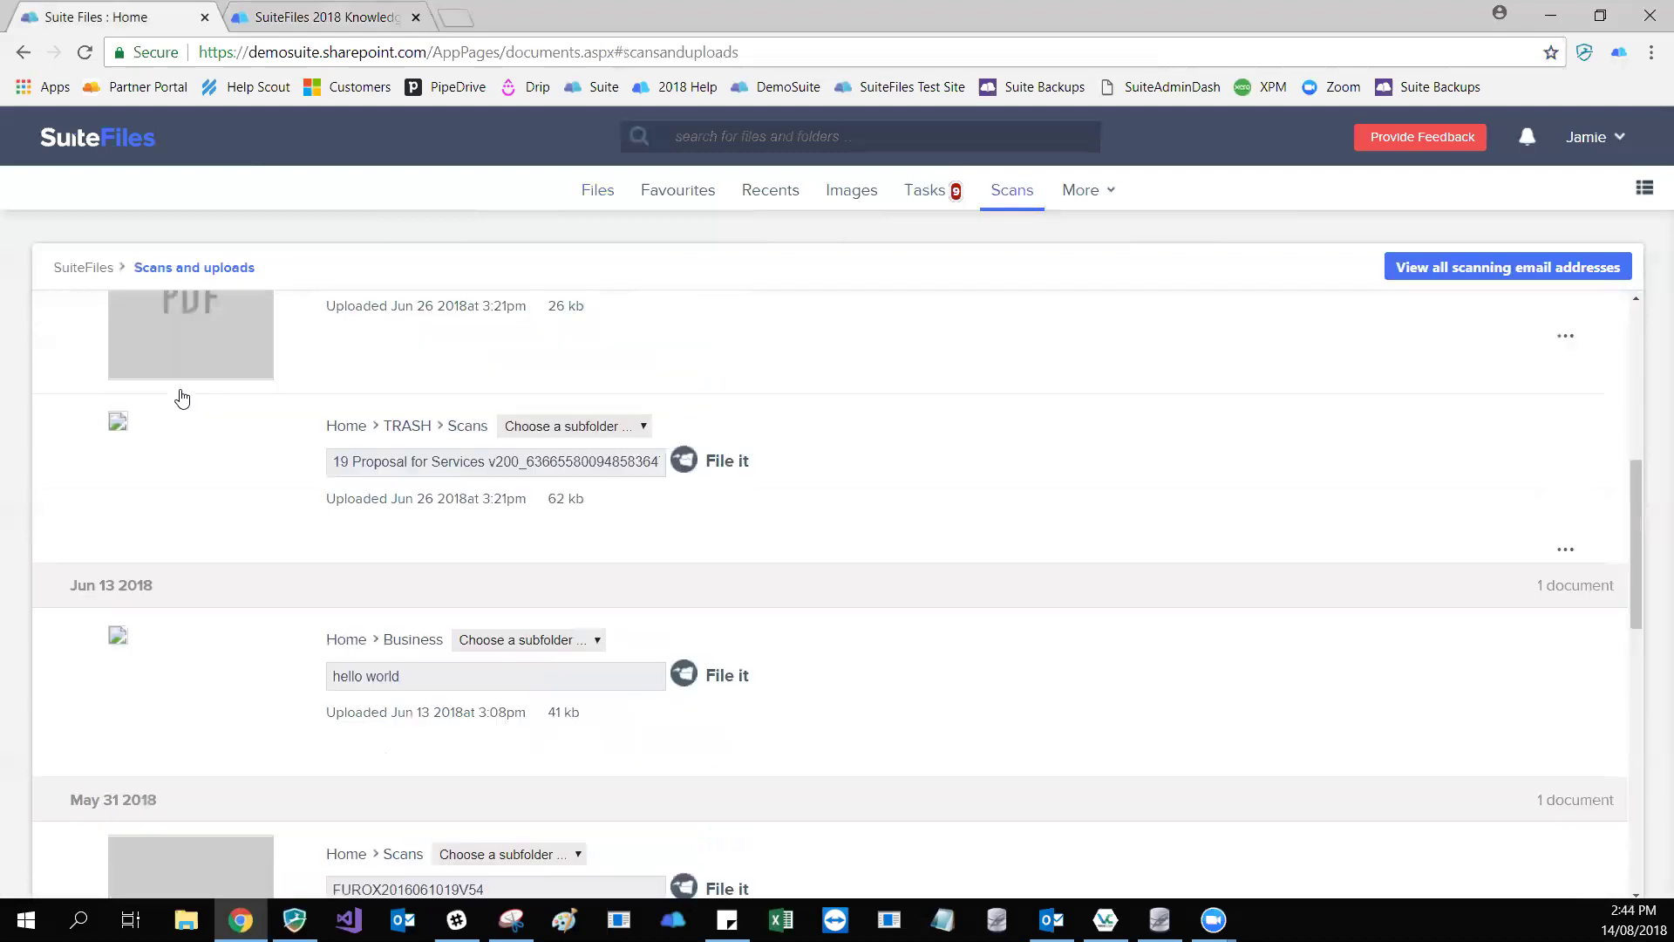
scroll(181, 397, "up", 5)
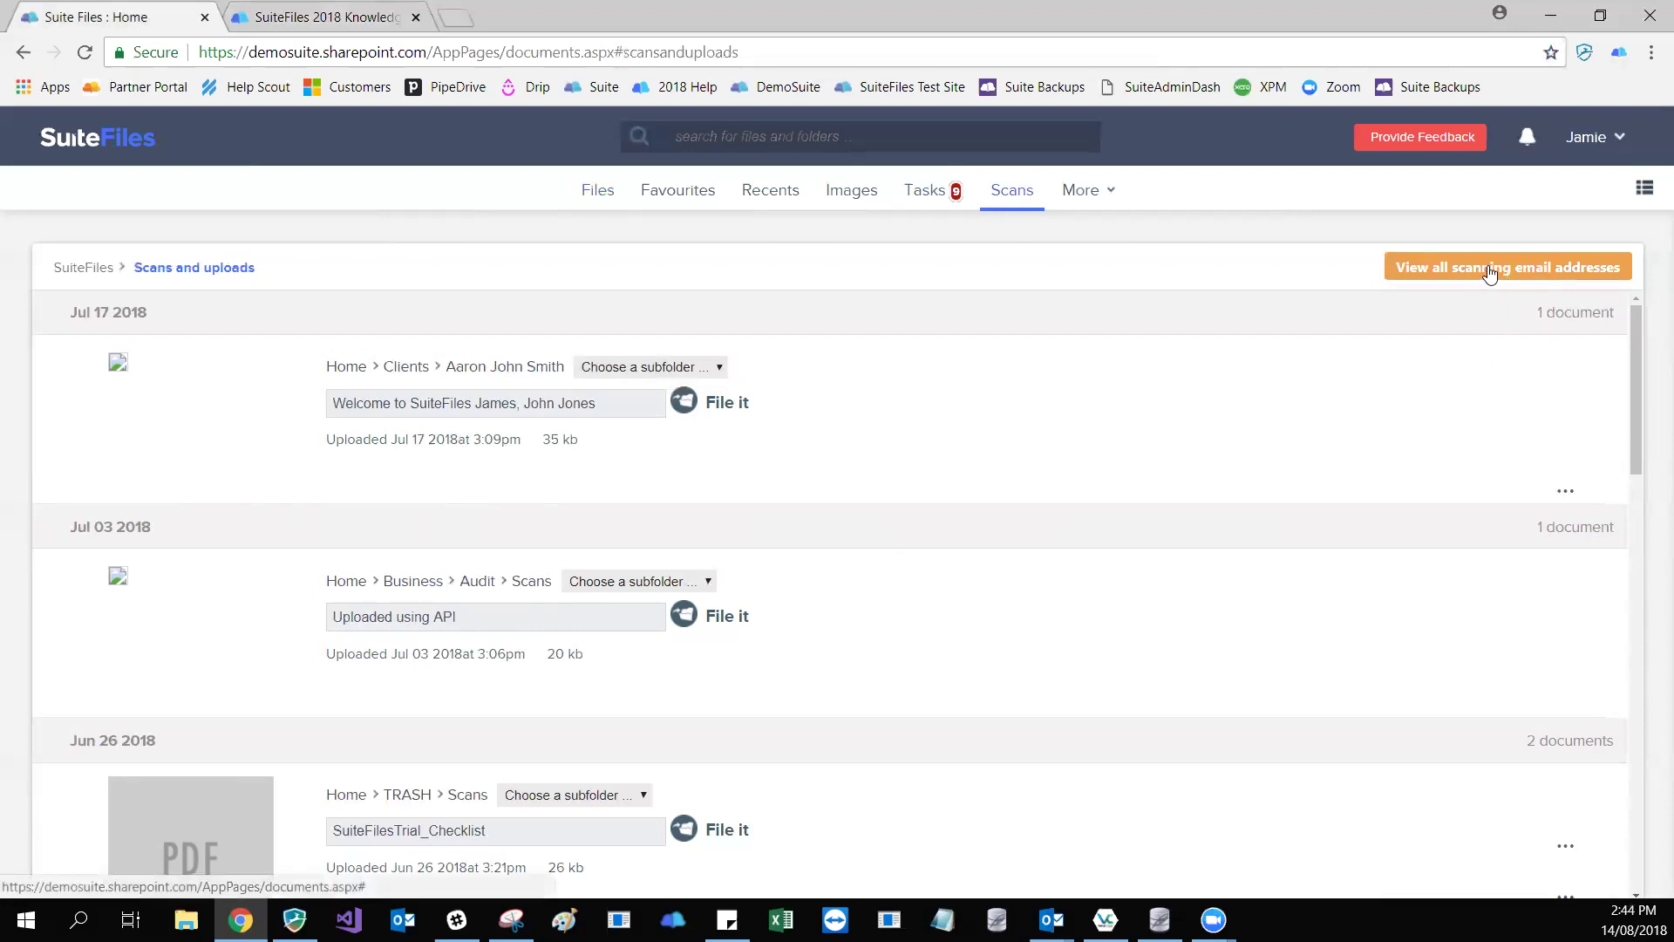
left_click(1490, 270)
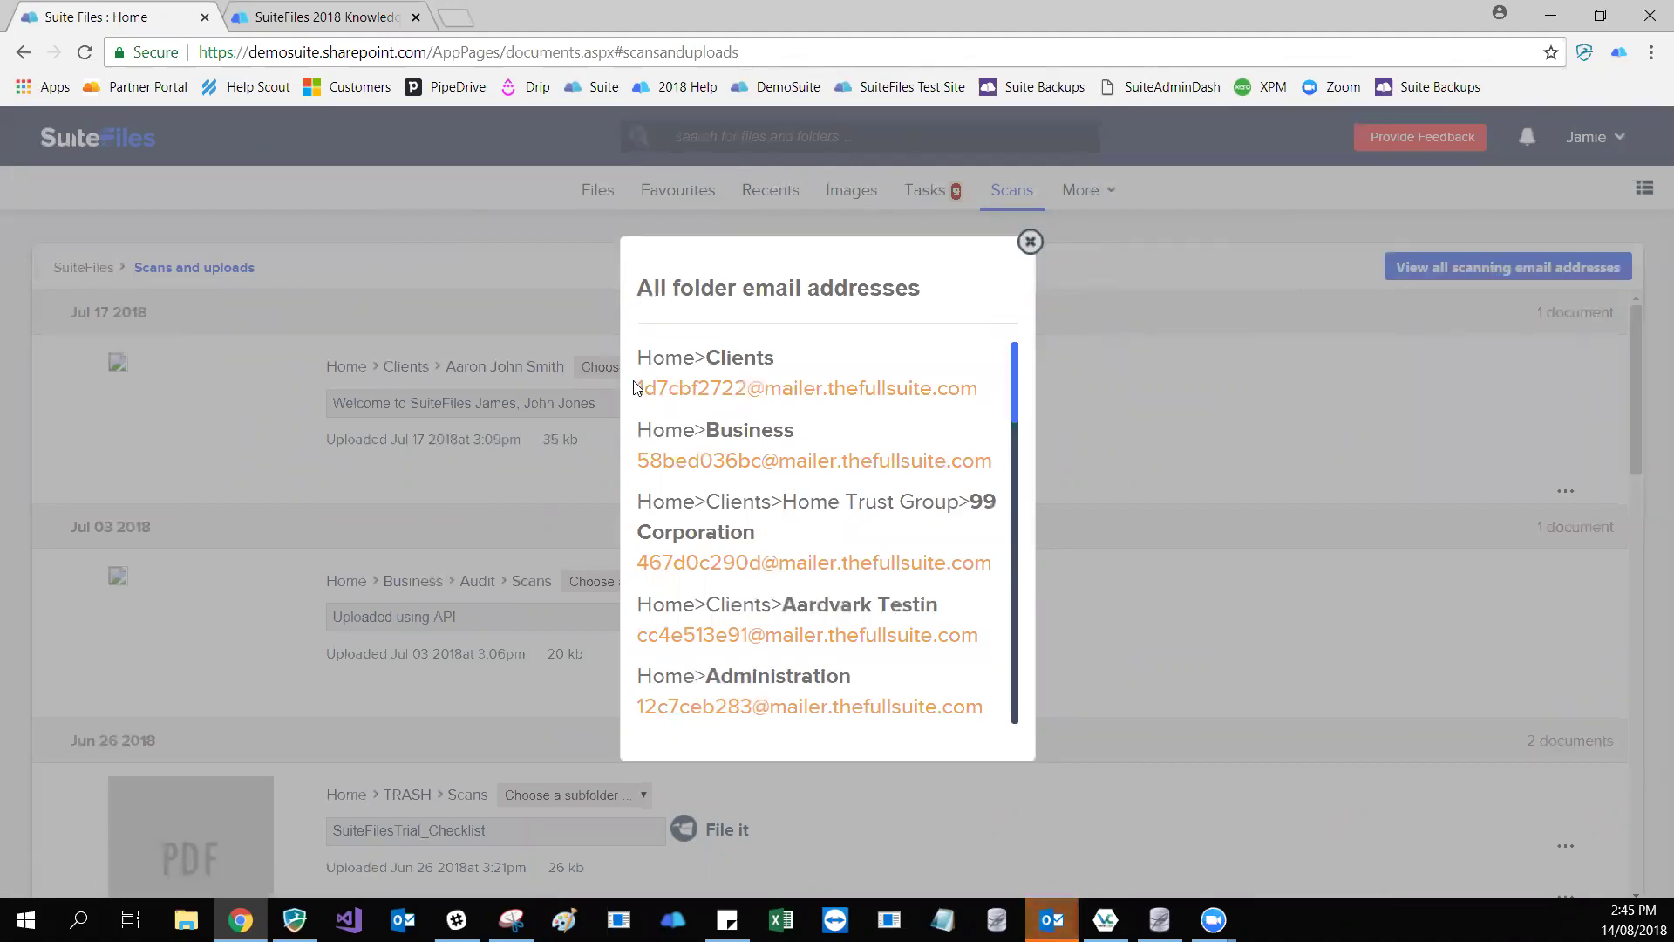
left_click_drag(641, 388, 978, 389)
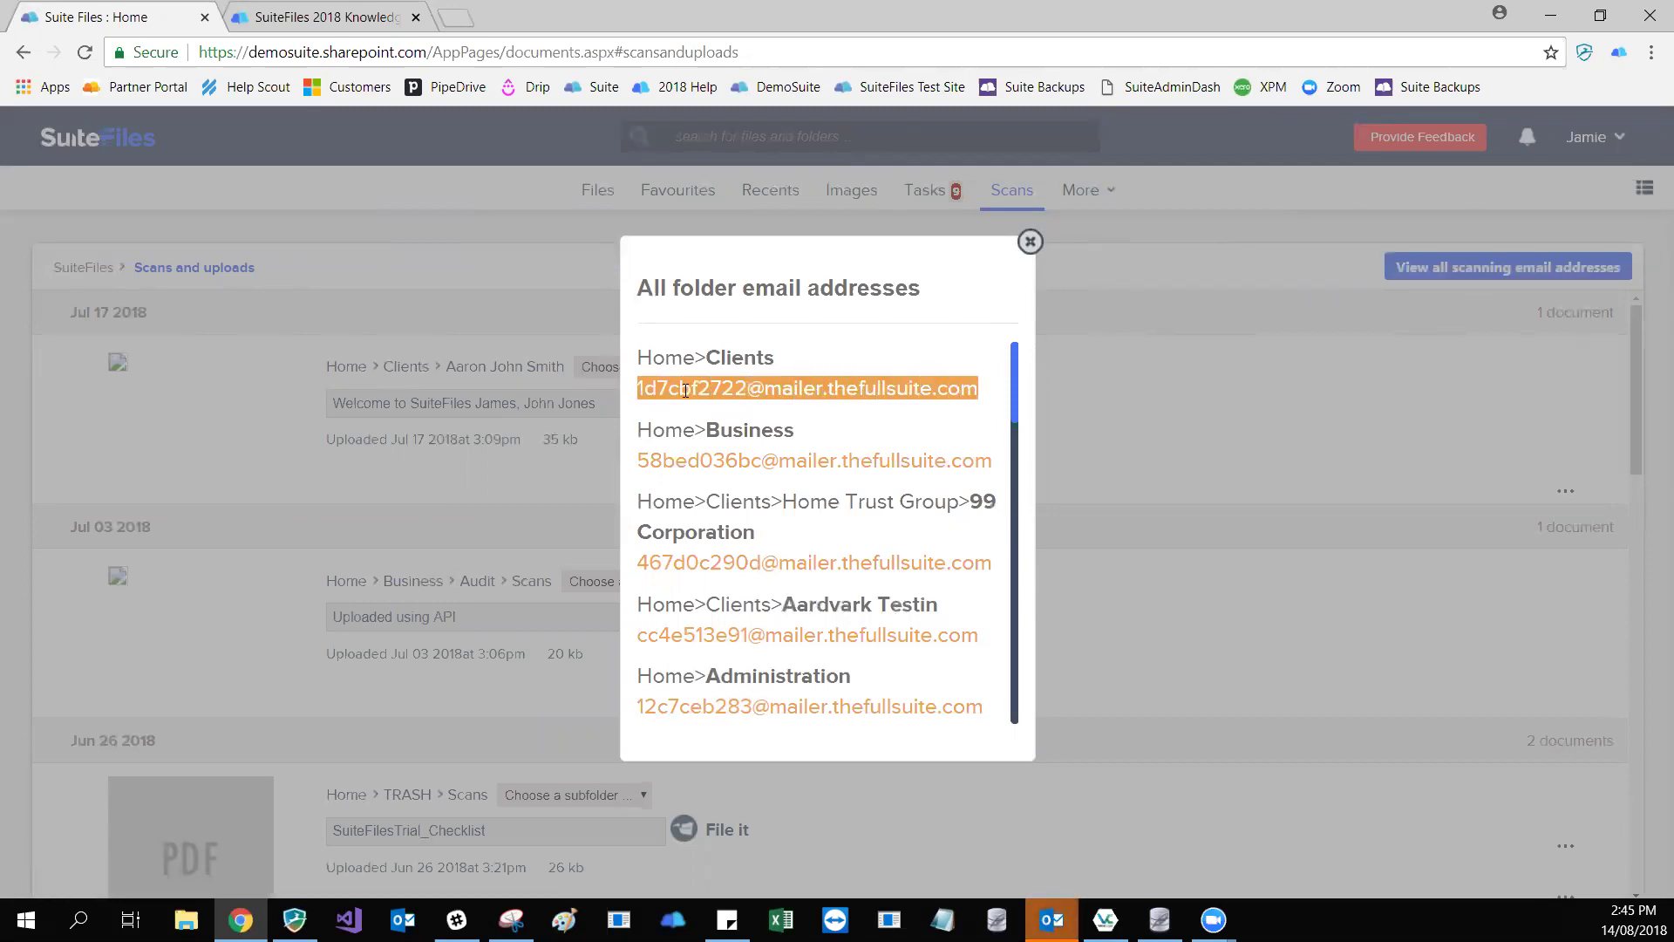
left_click(651, 388)
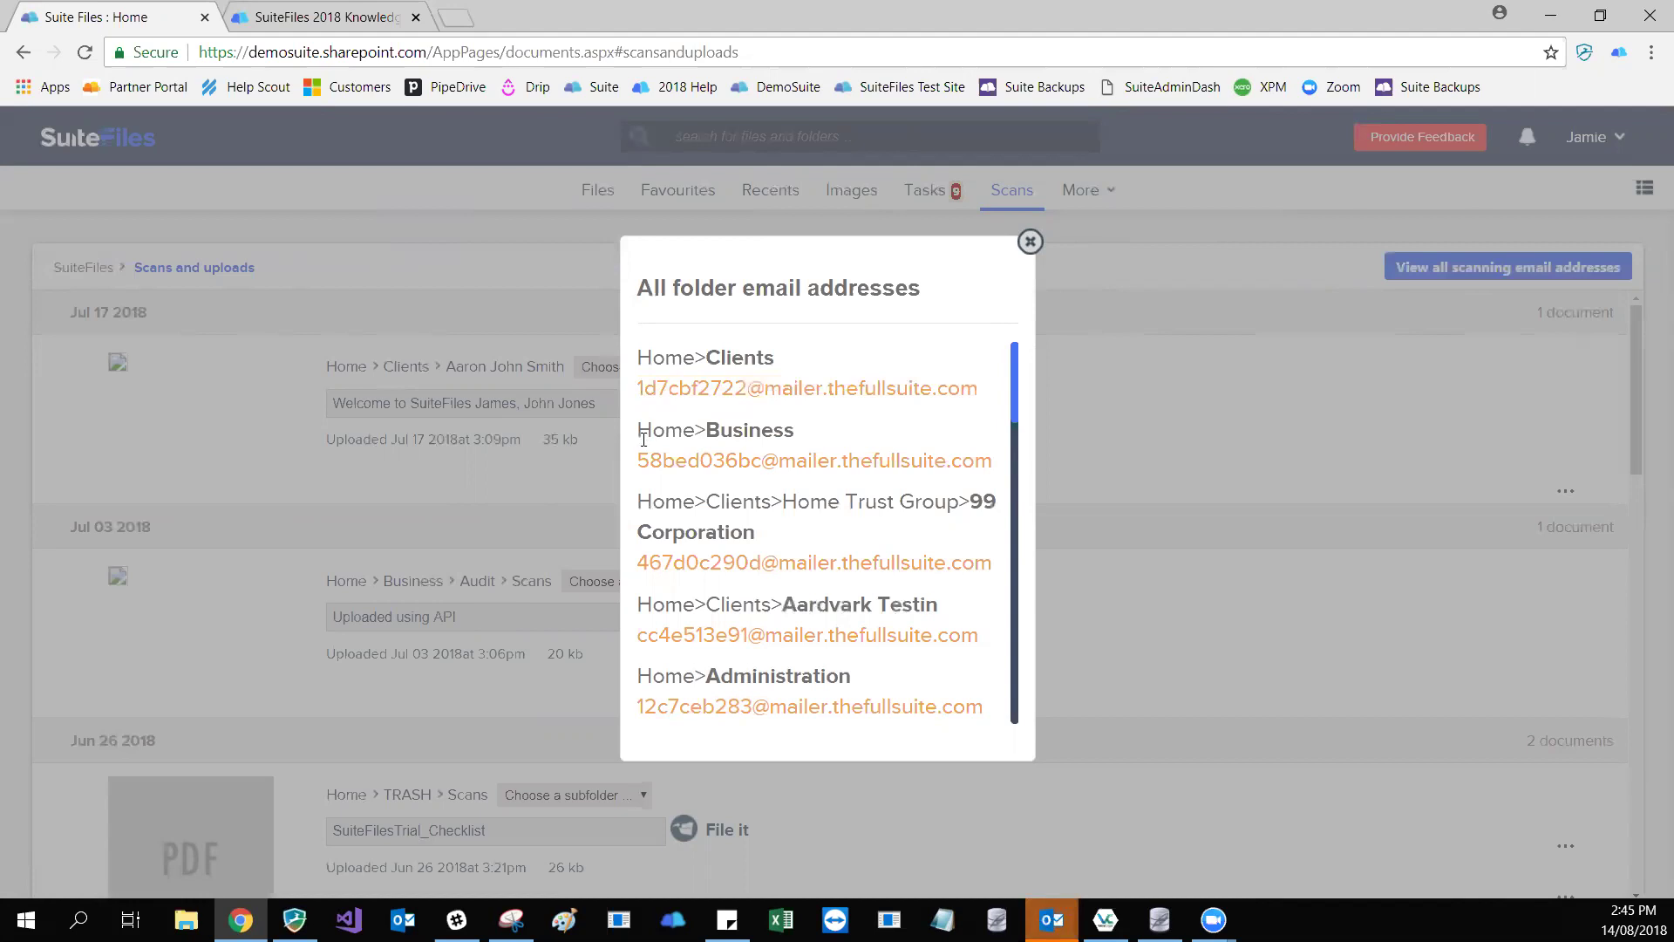
left_click_drag(639, 456, 992, 461)
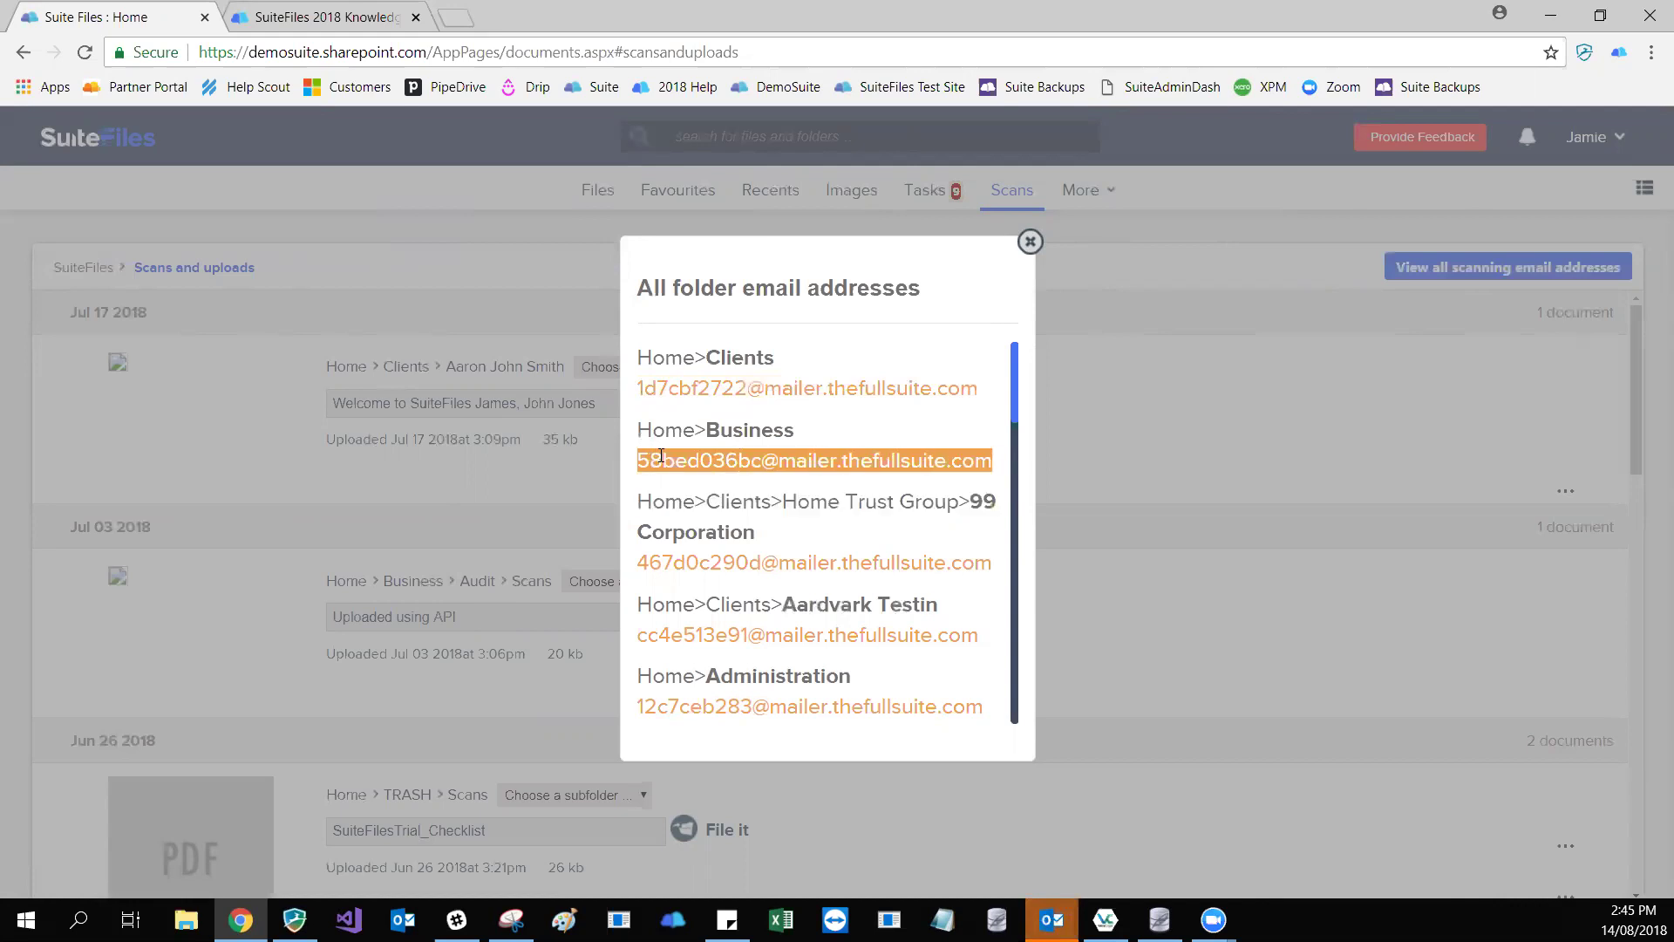
left_click(661, 456)
scroll(661, 455, "down", 2)
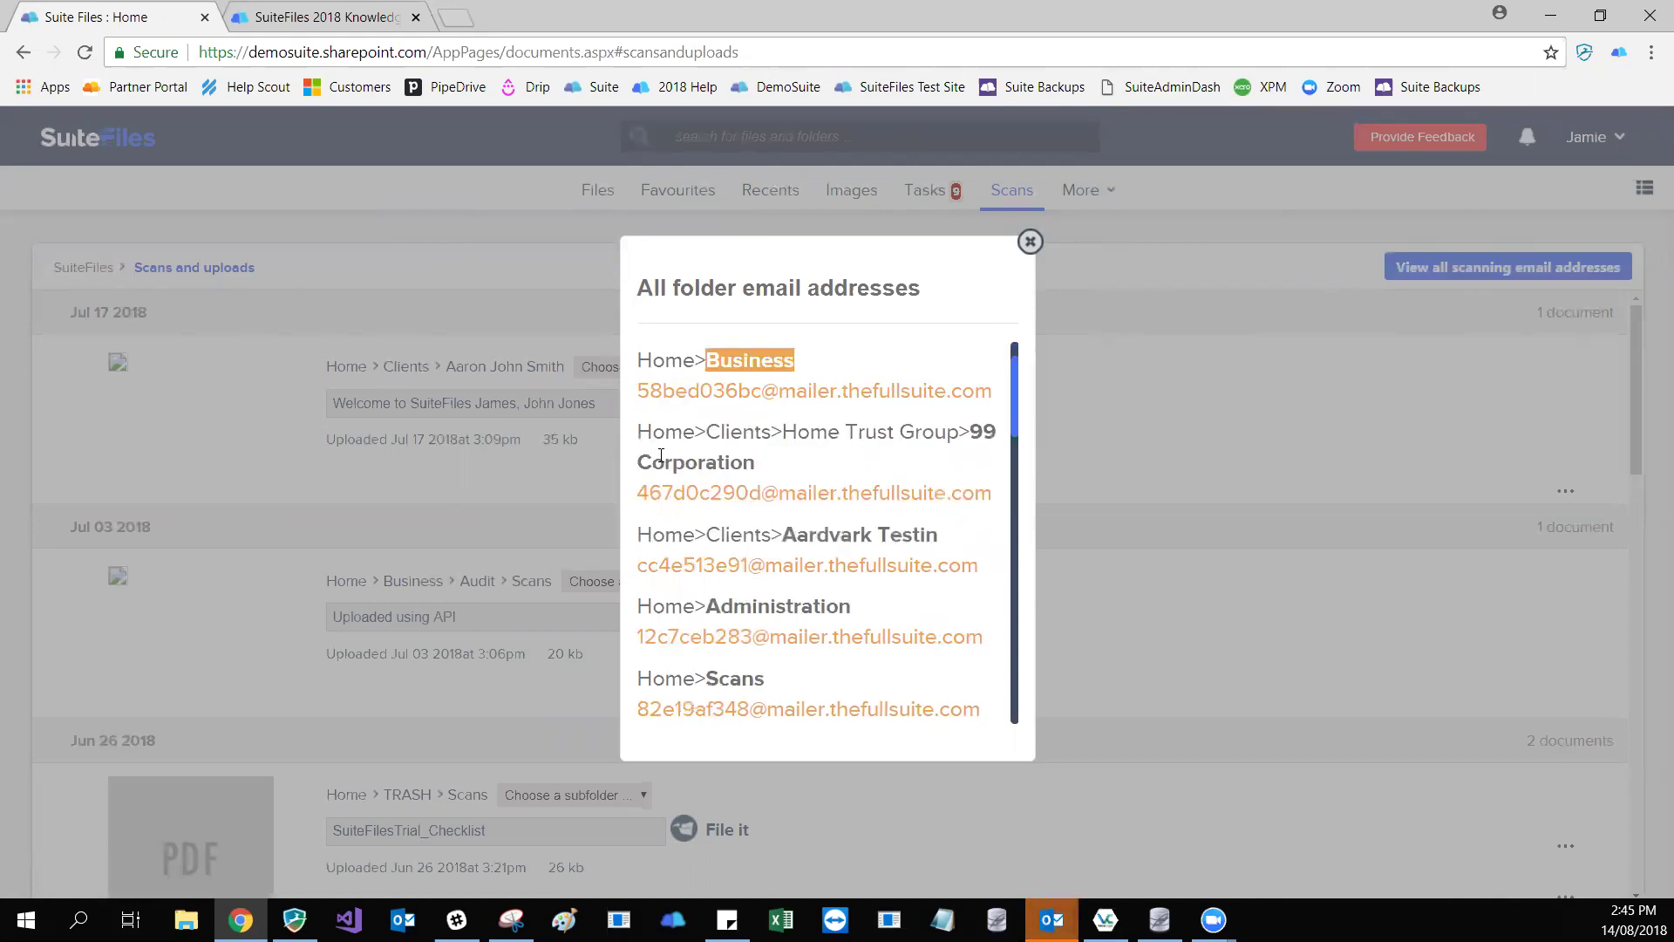
scroll(661, 455, "down", 4)
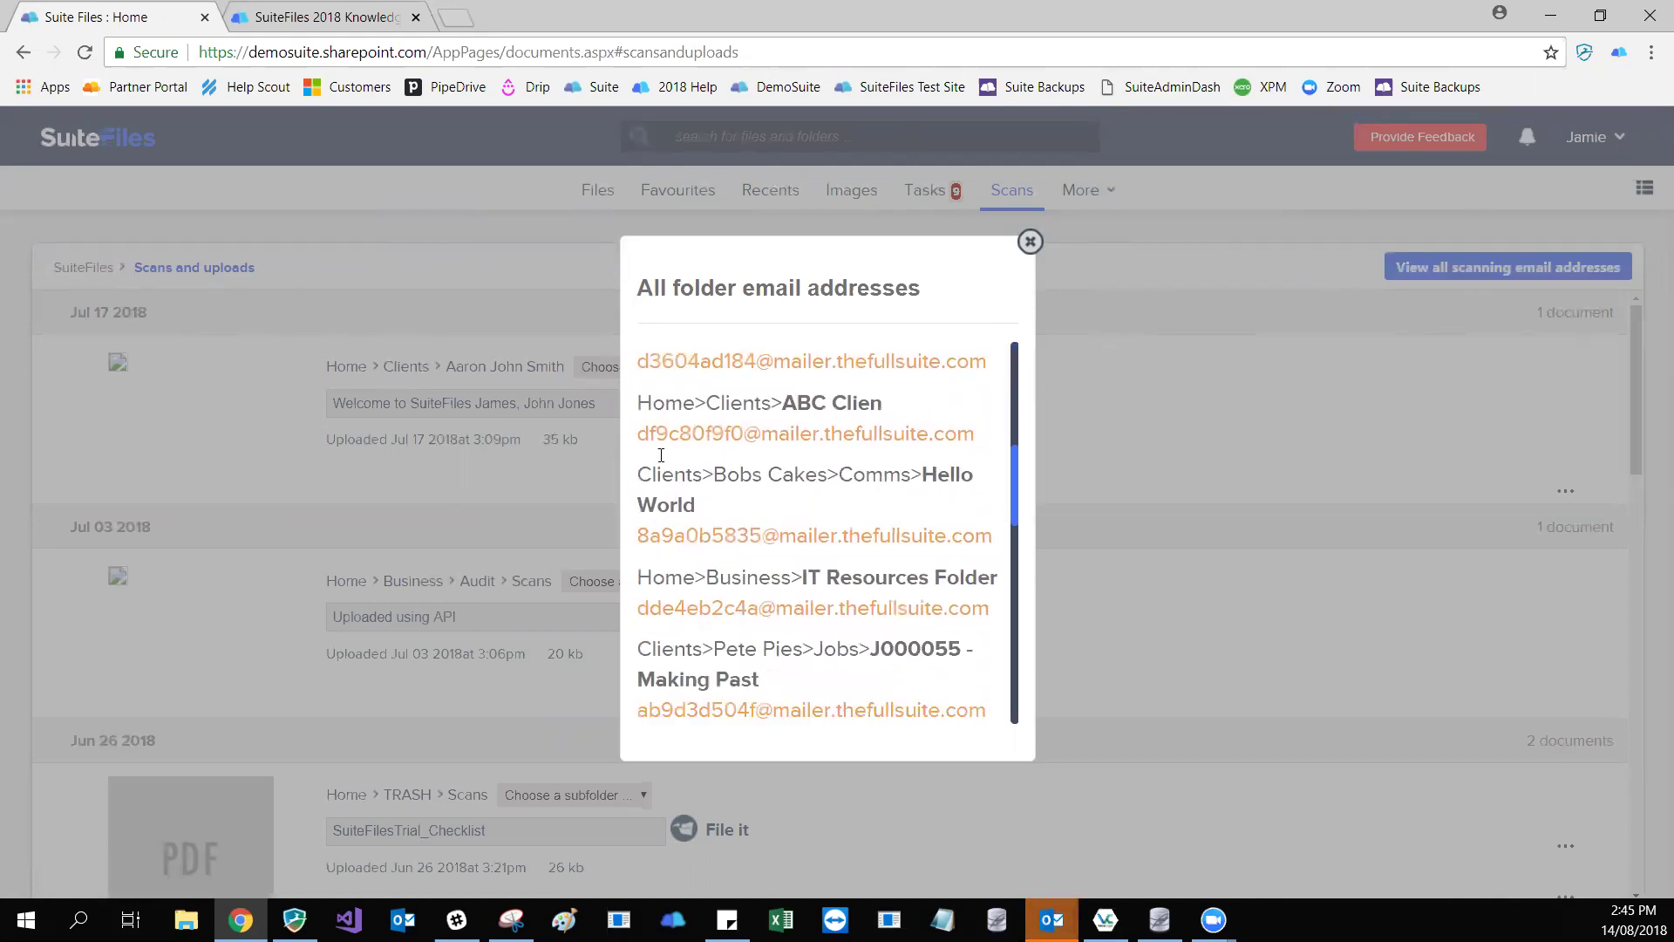
scroll(661, 455, "down", 1)
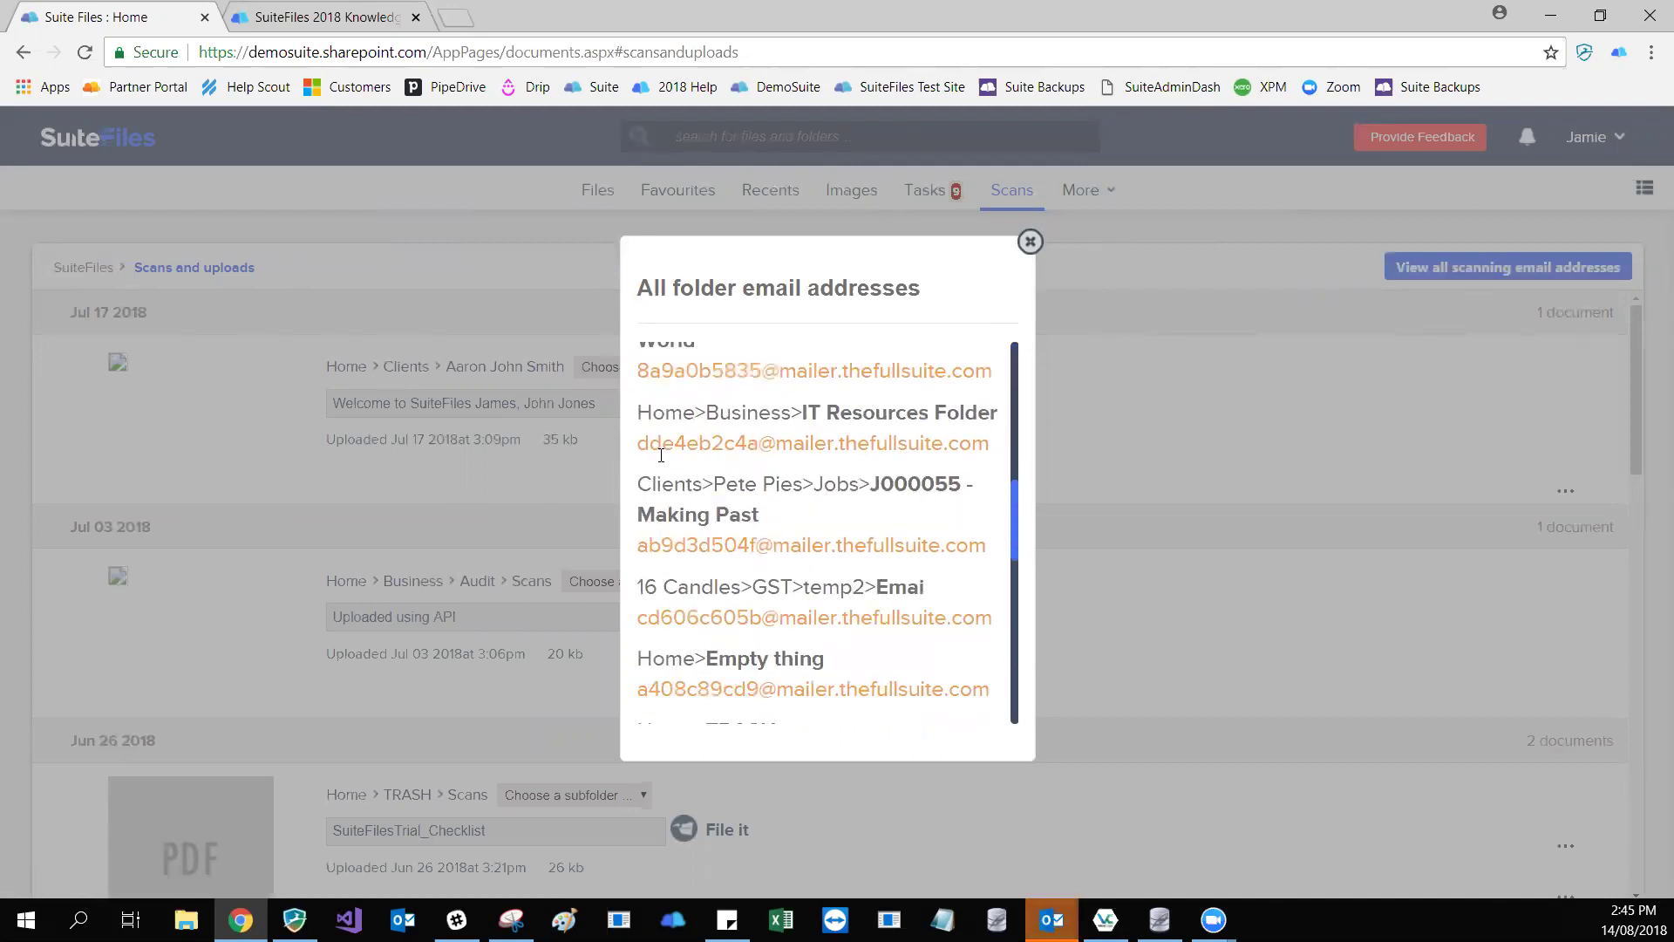
scroll(661, 455, "down", 8)
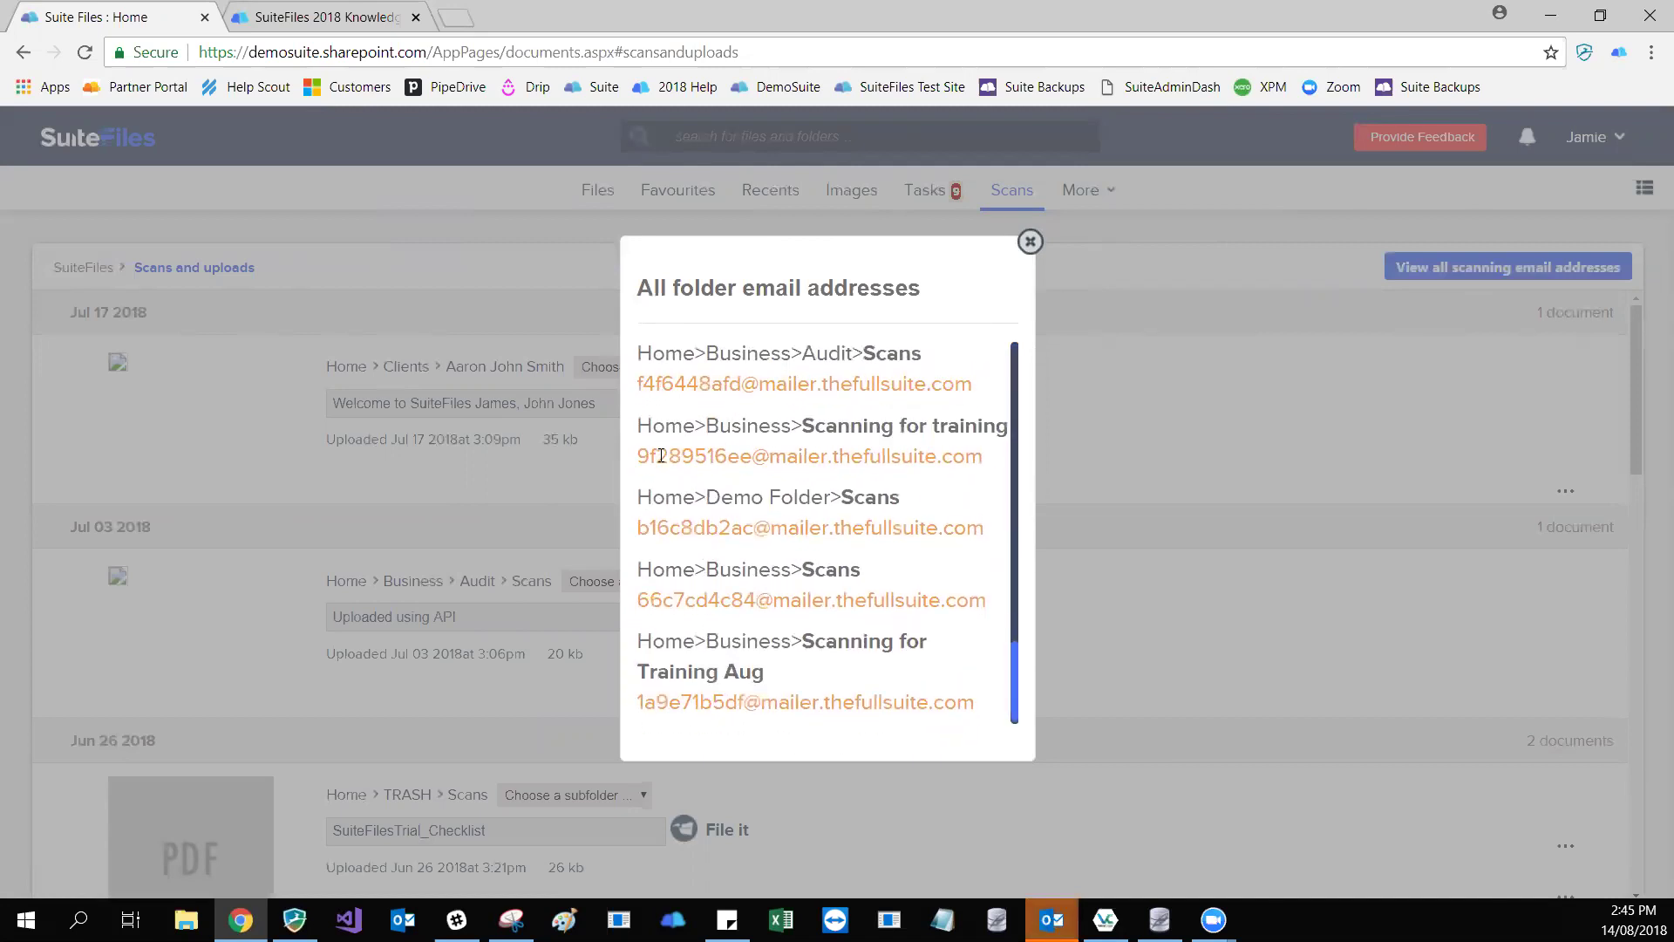
key("Escape")
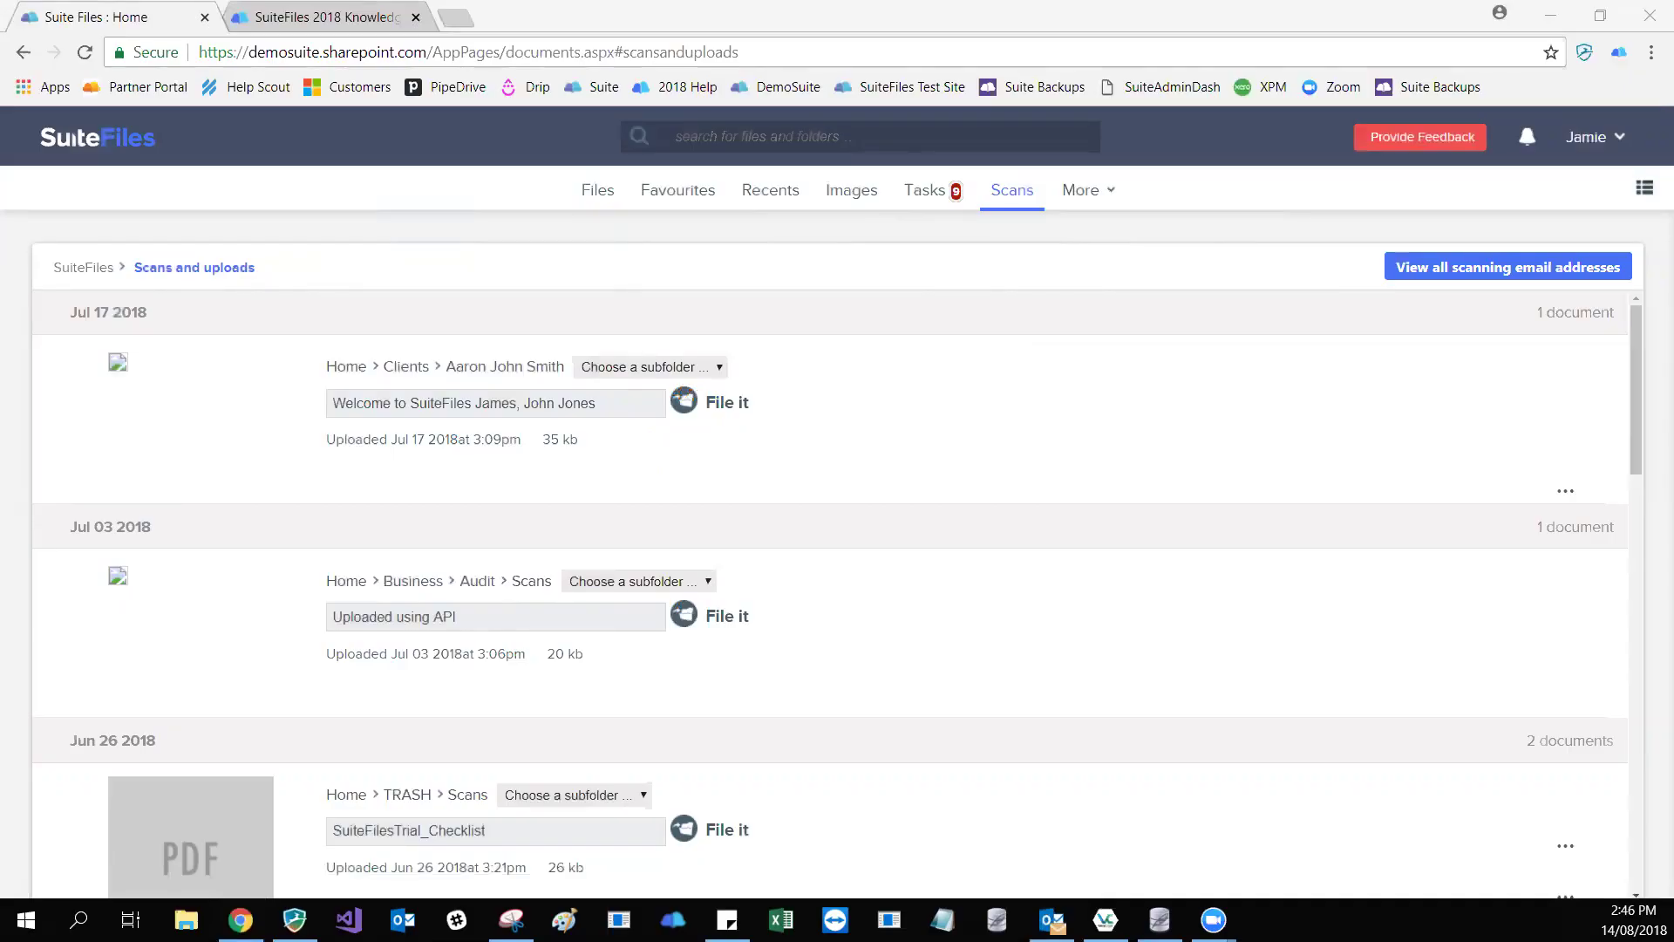
- Switch from Scans to the Files tab showing Home's folders, Business through TRASH
scroll(234, 779, "down", 1)
scroll(234, 779, "down", 10)
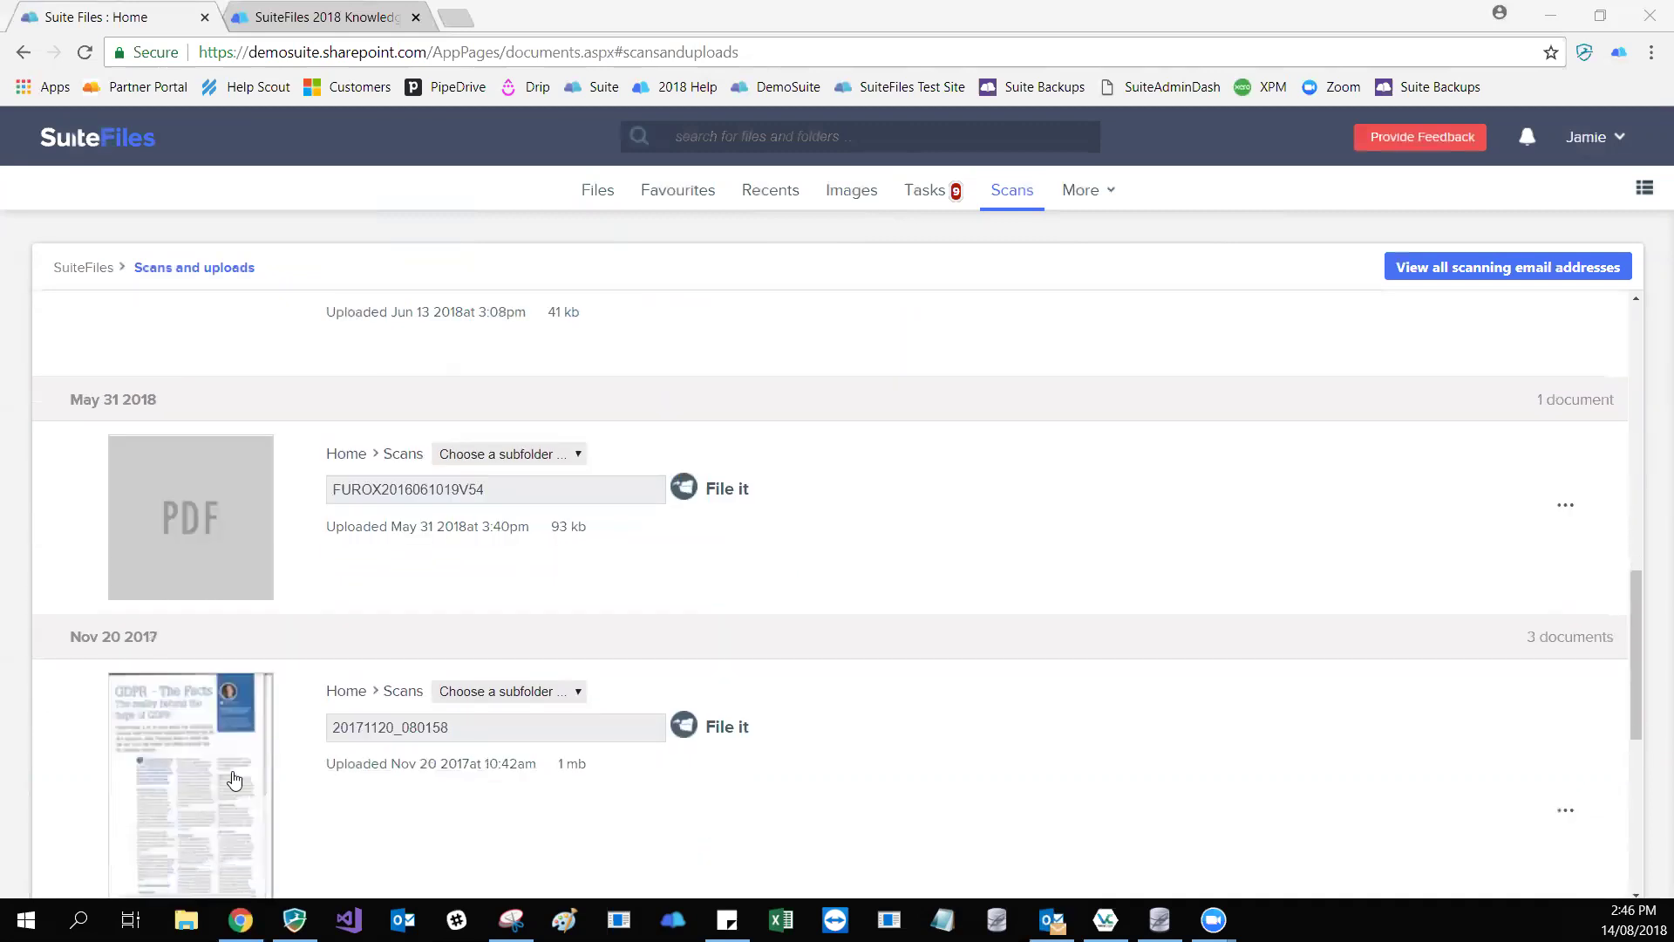
scroll(234, 779, "up", 10)
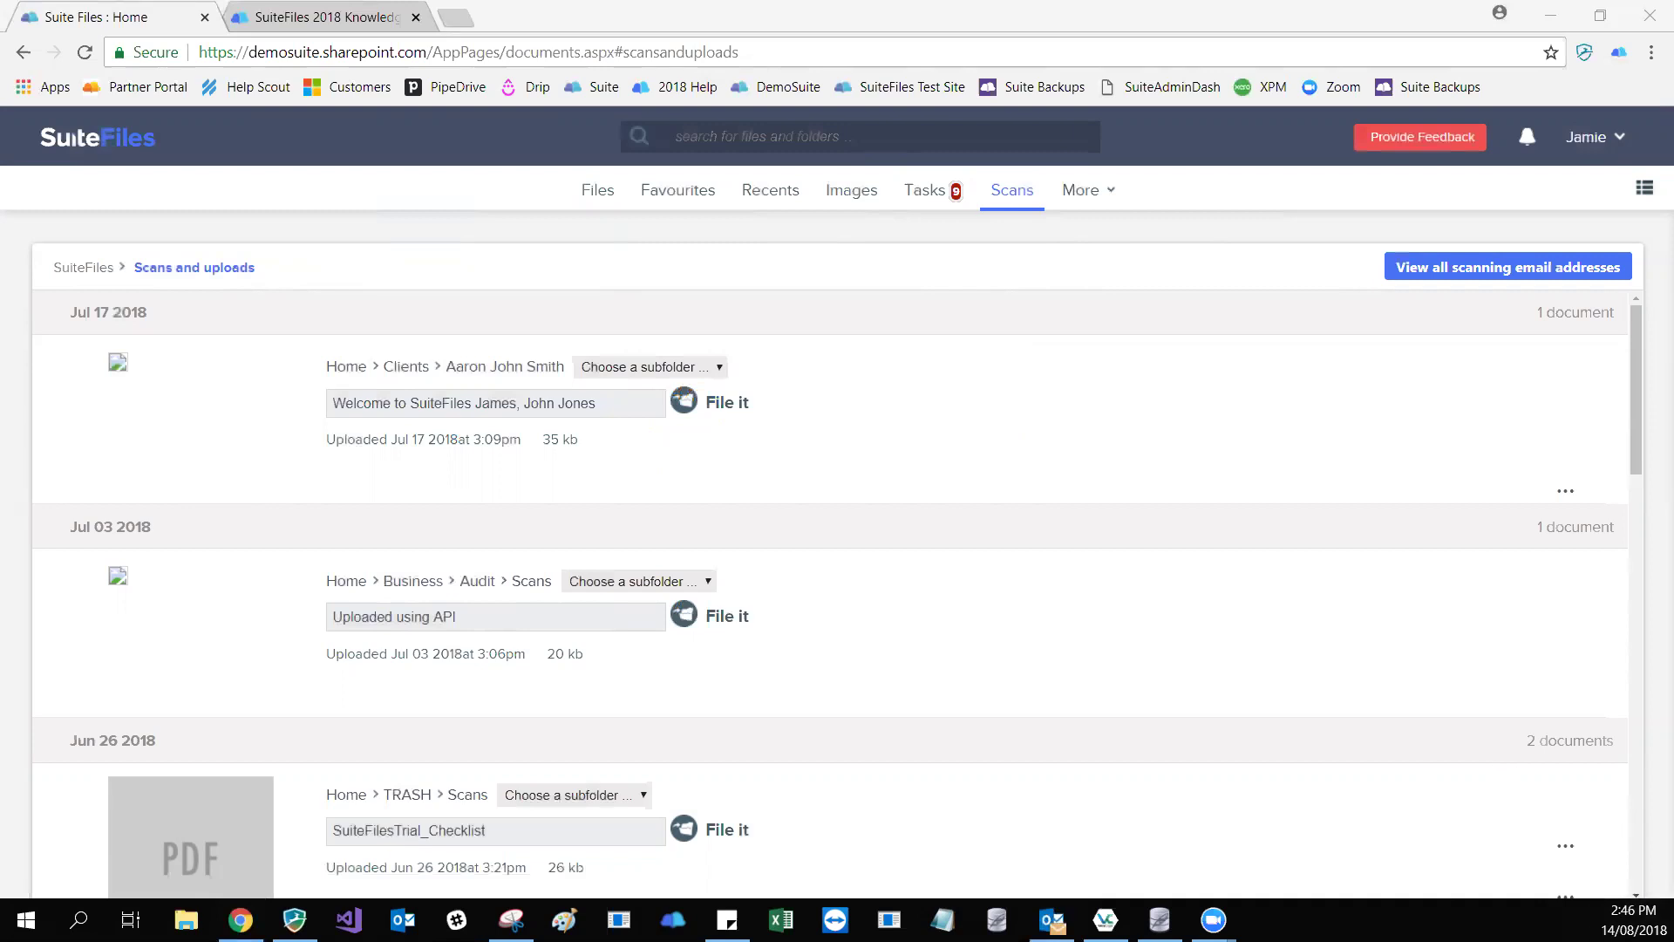
key("alt+Tab")
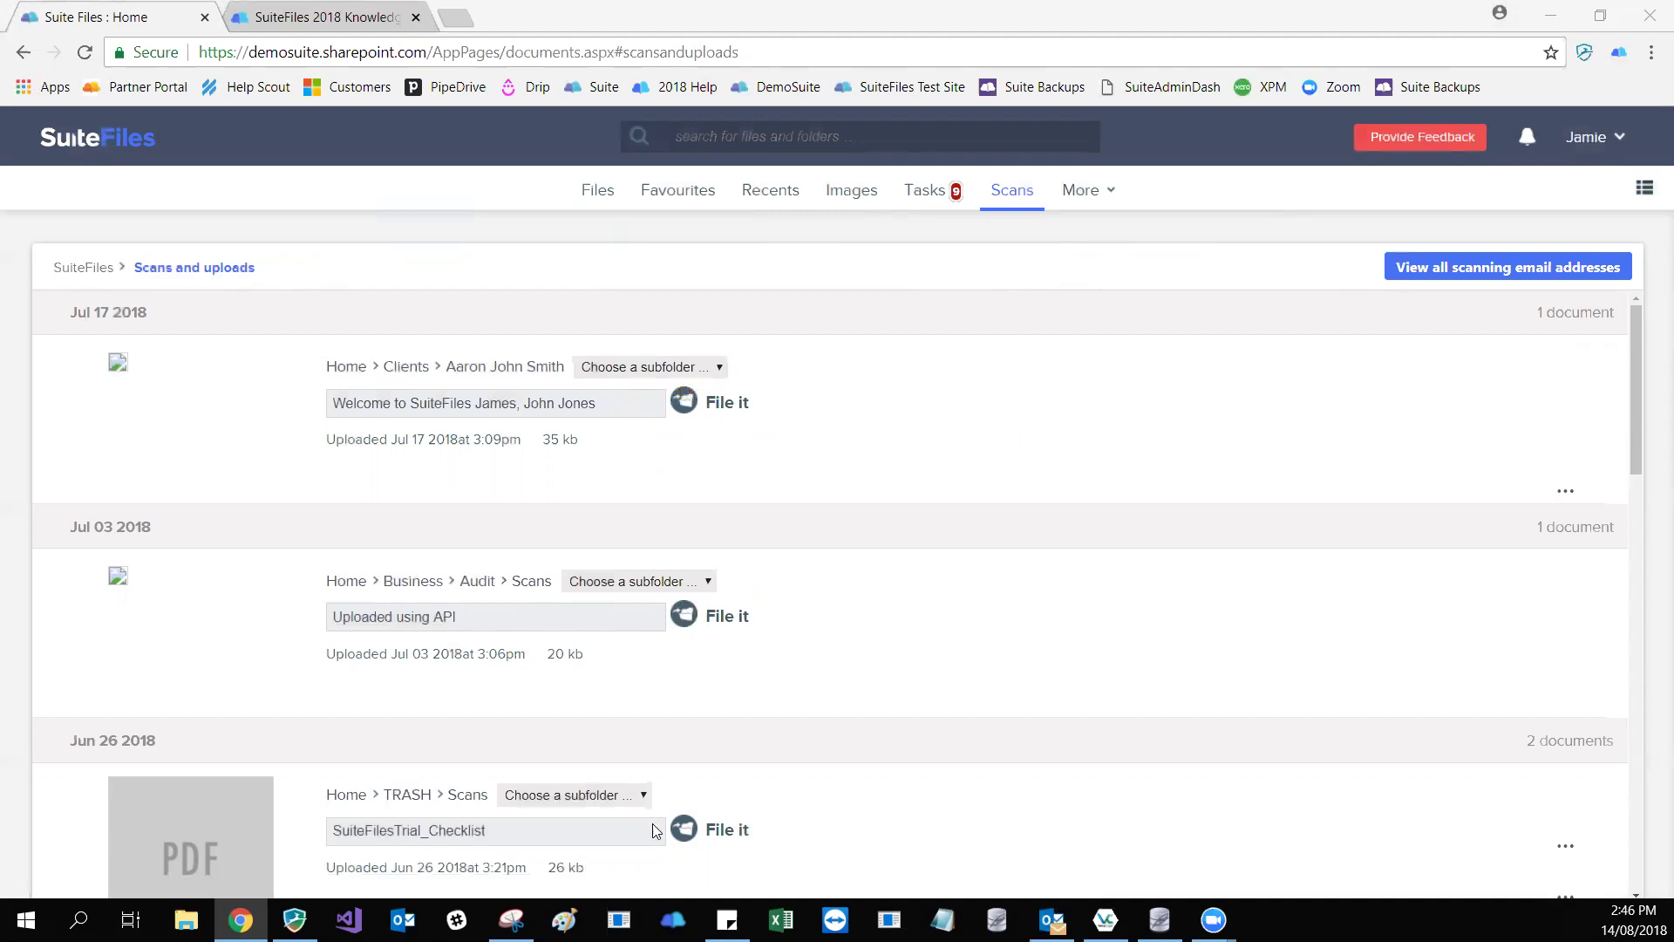
left_click(591, 200)
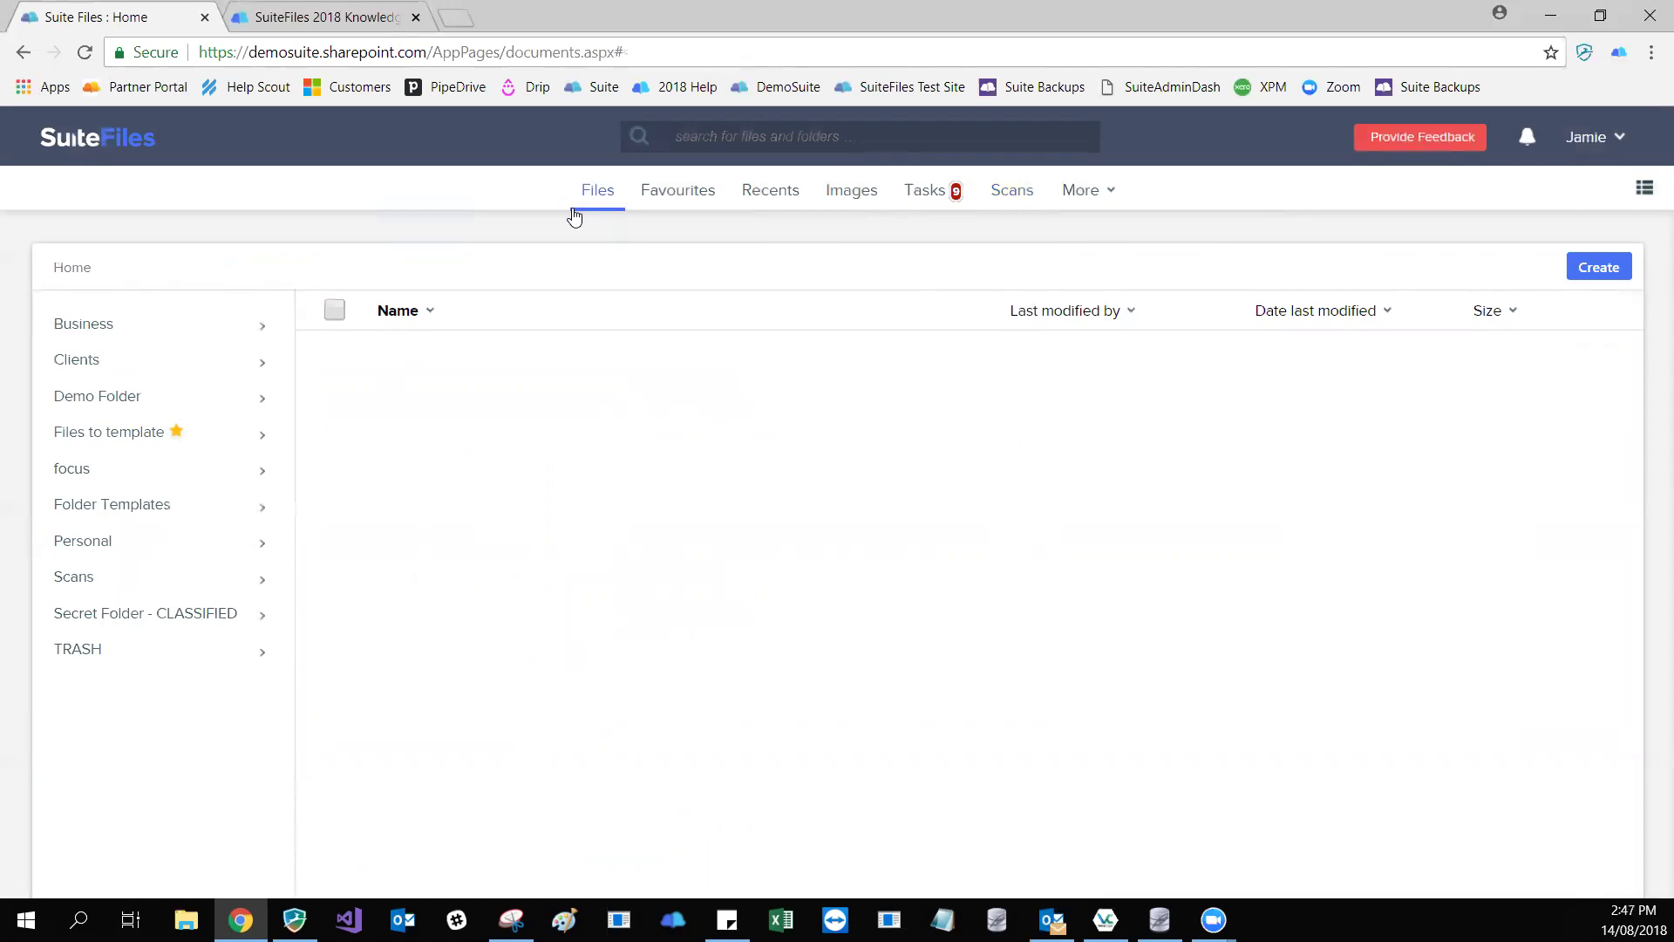
- Open the Files to template folder and preview Year end letter 2017.docx
left_click(157, 447)
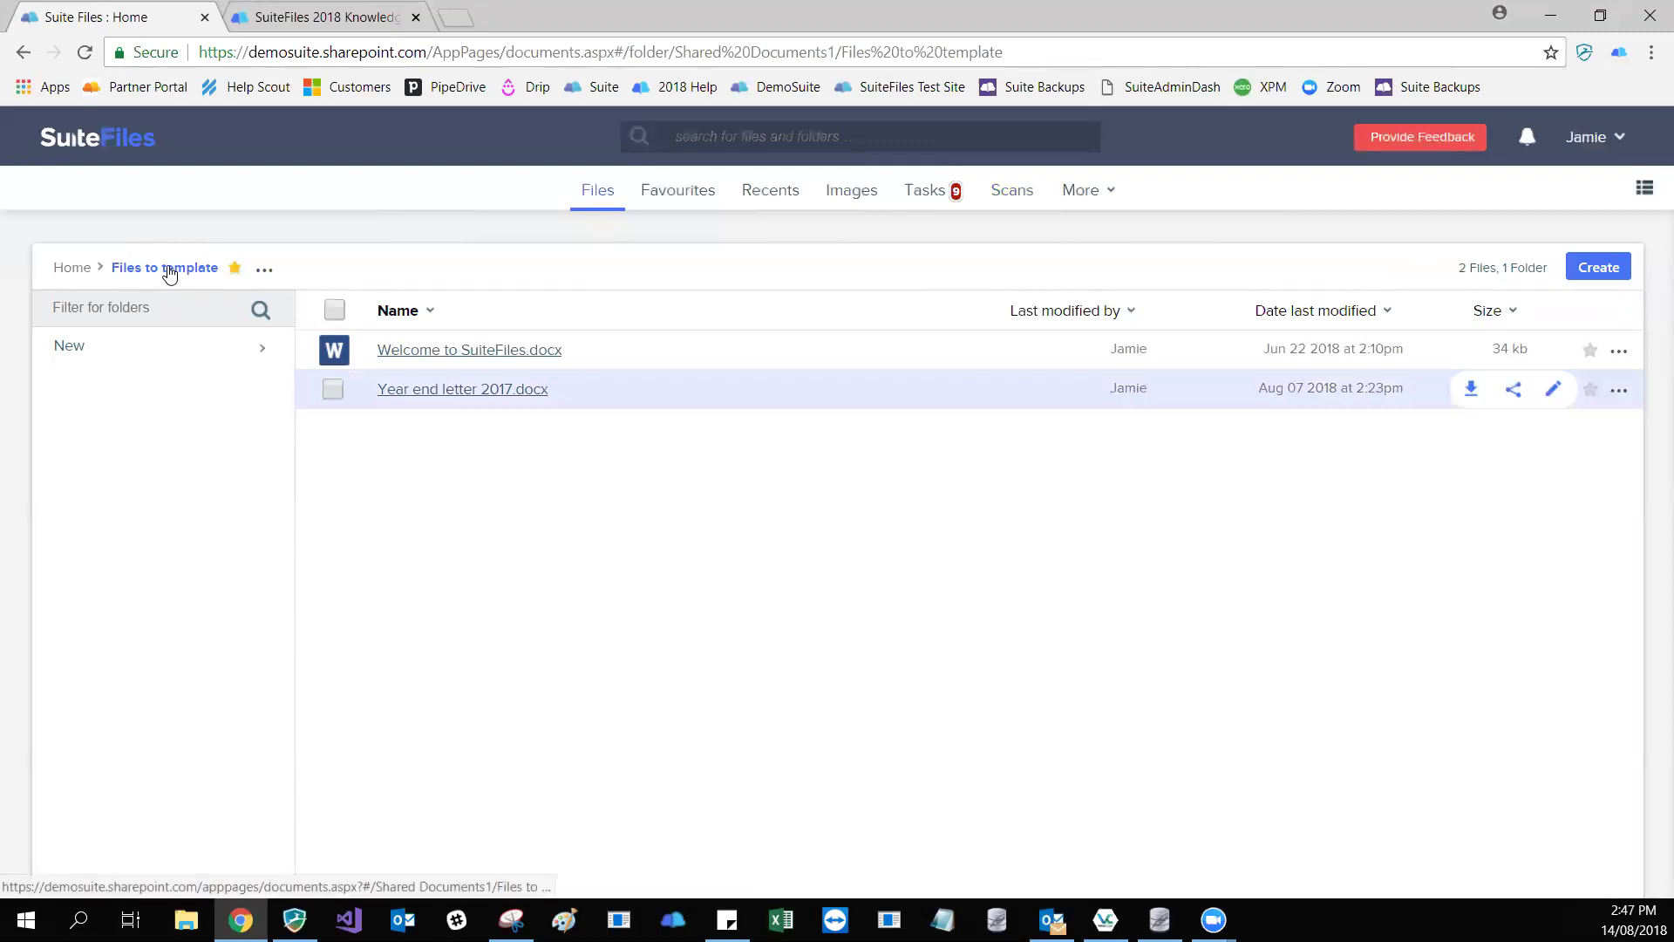
left_click(462, 389)
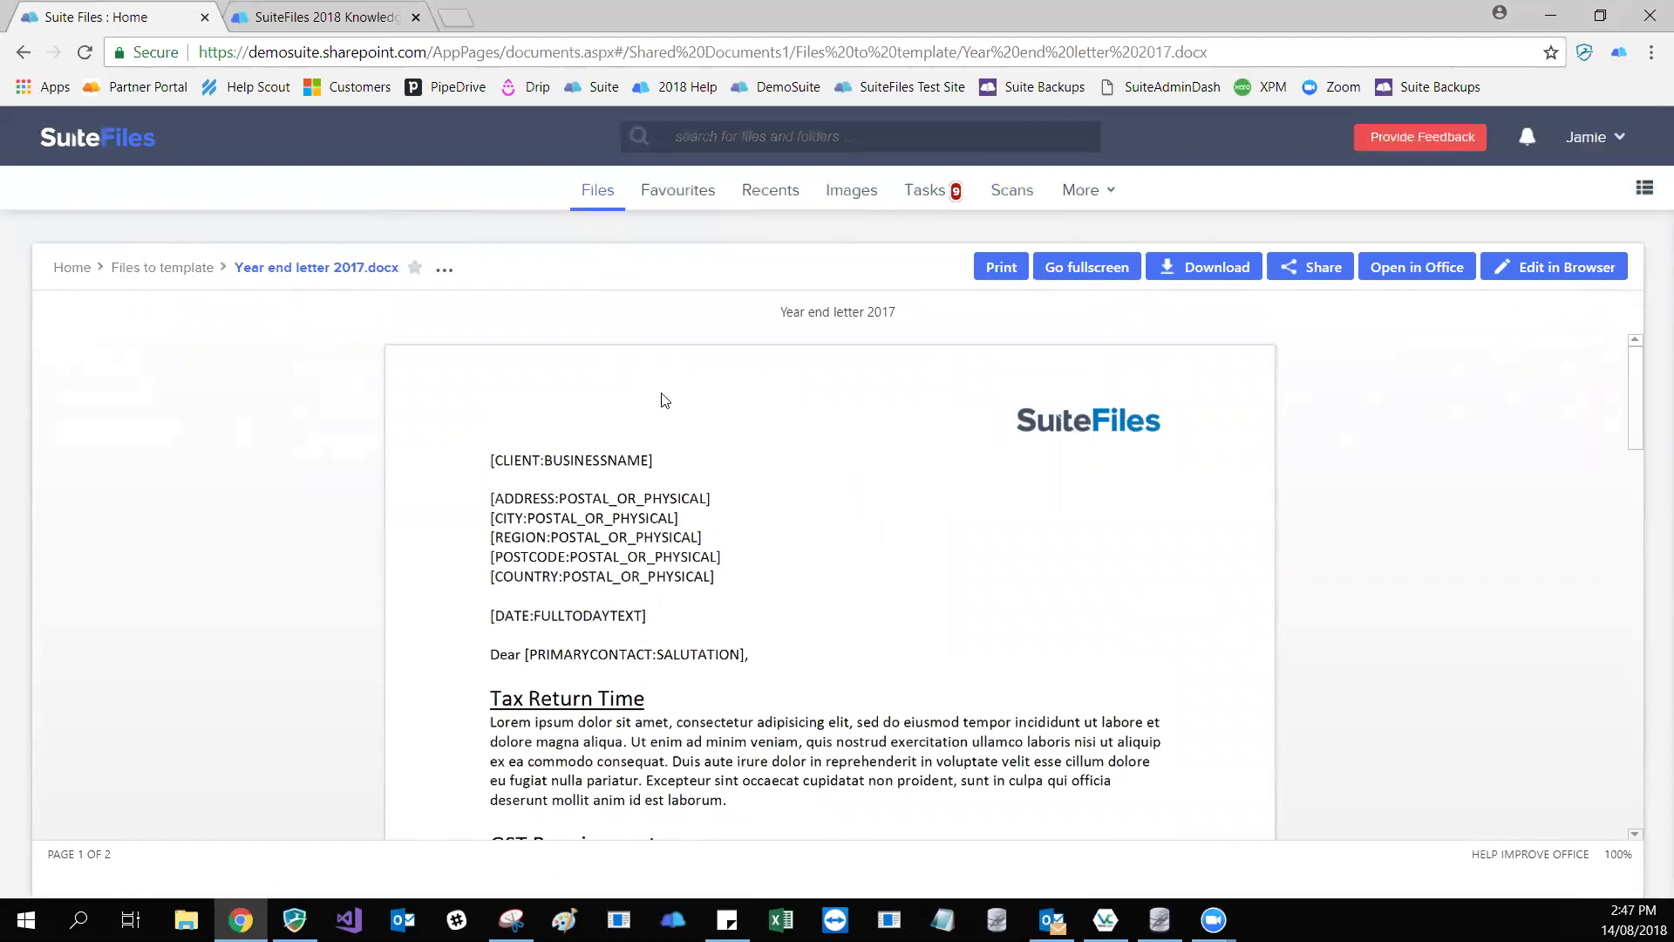
scroll(664, 401, "down", 3)
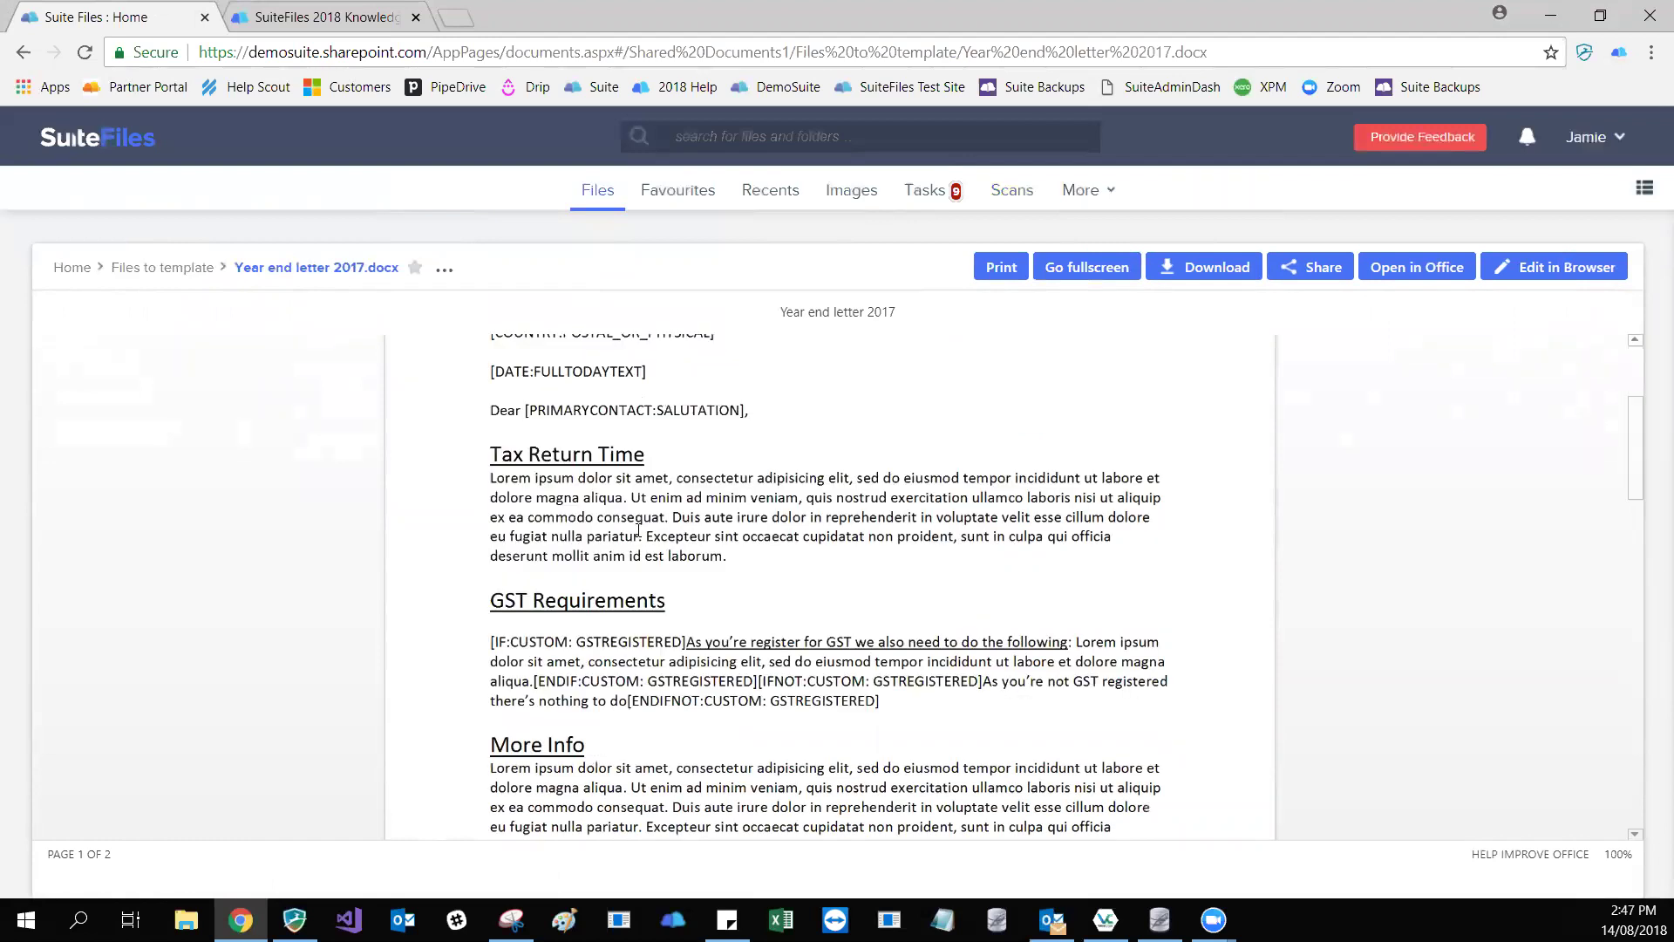
scroll(661, 521, "up", 3)
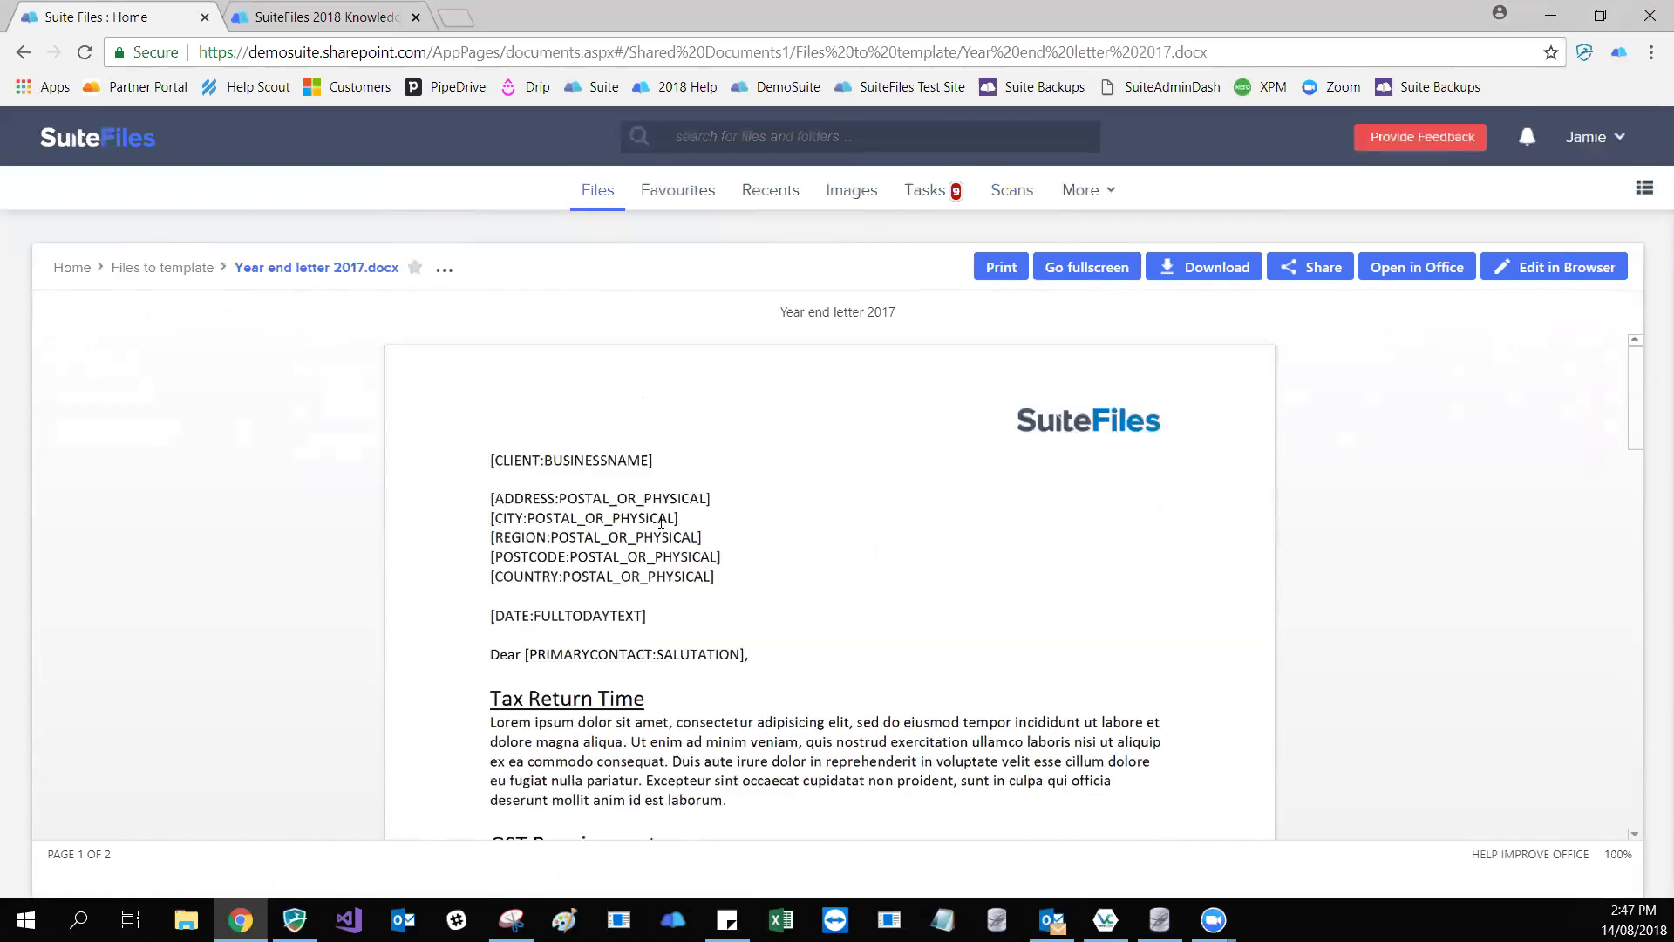
triple_click(650, 459)
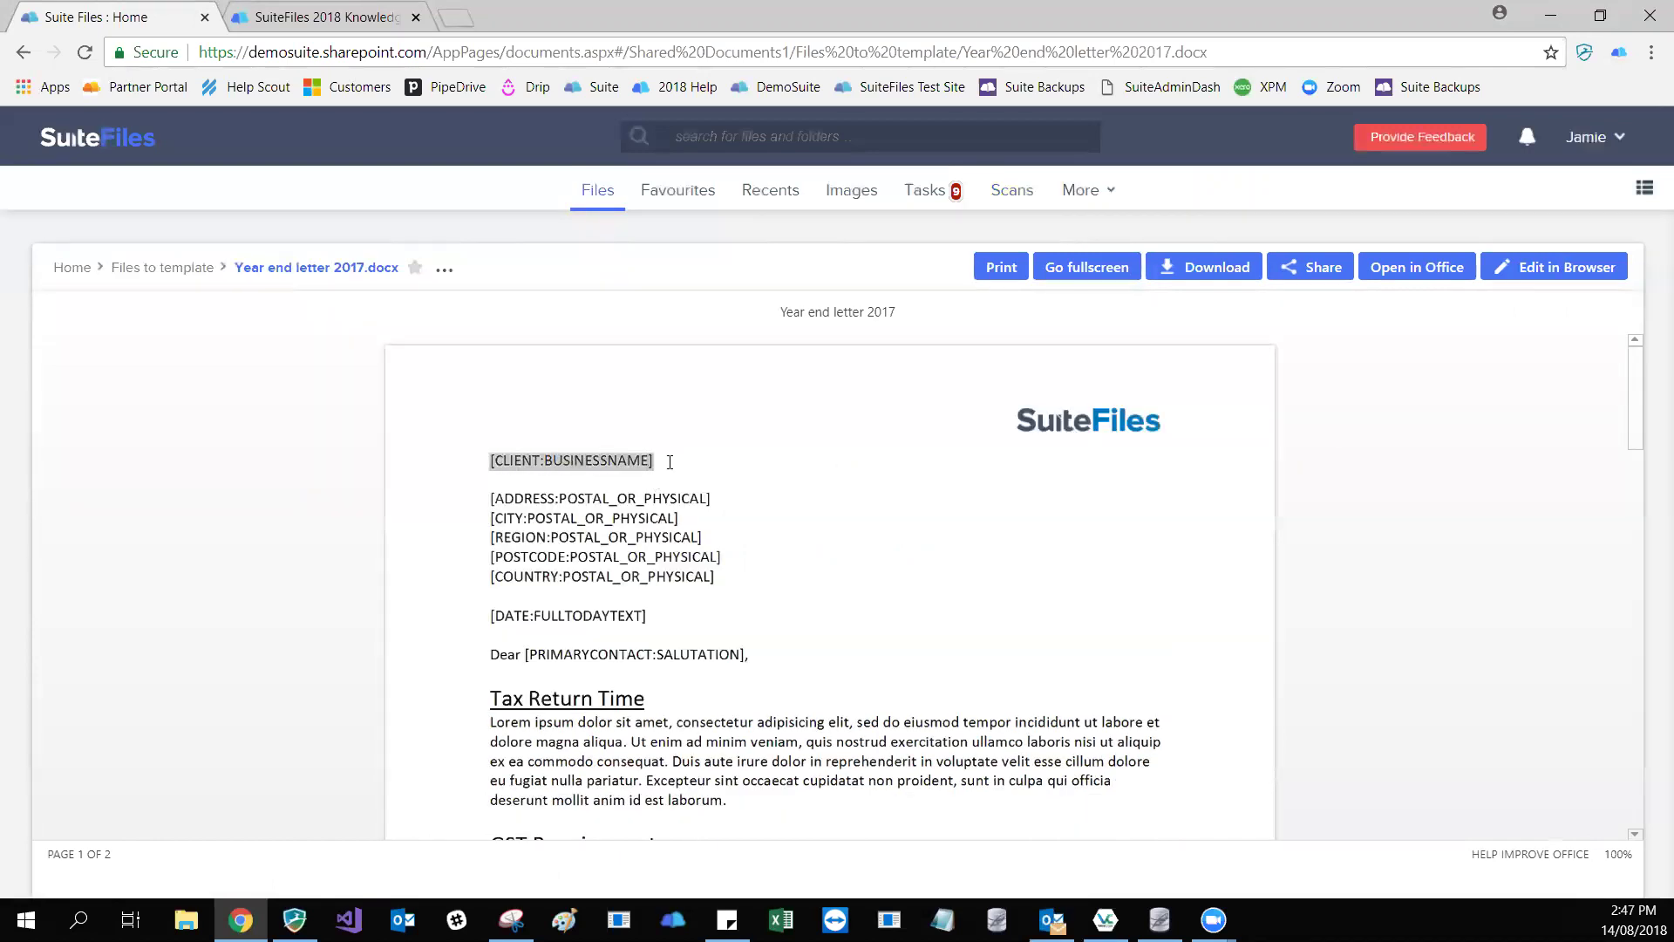
left_click(671, 462)
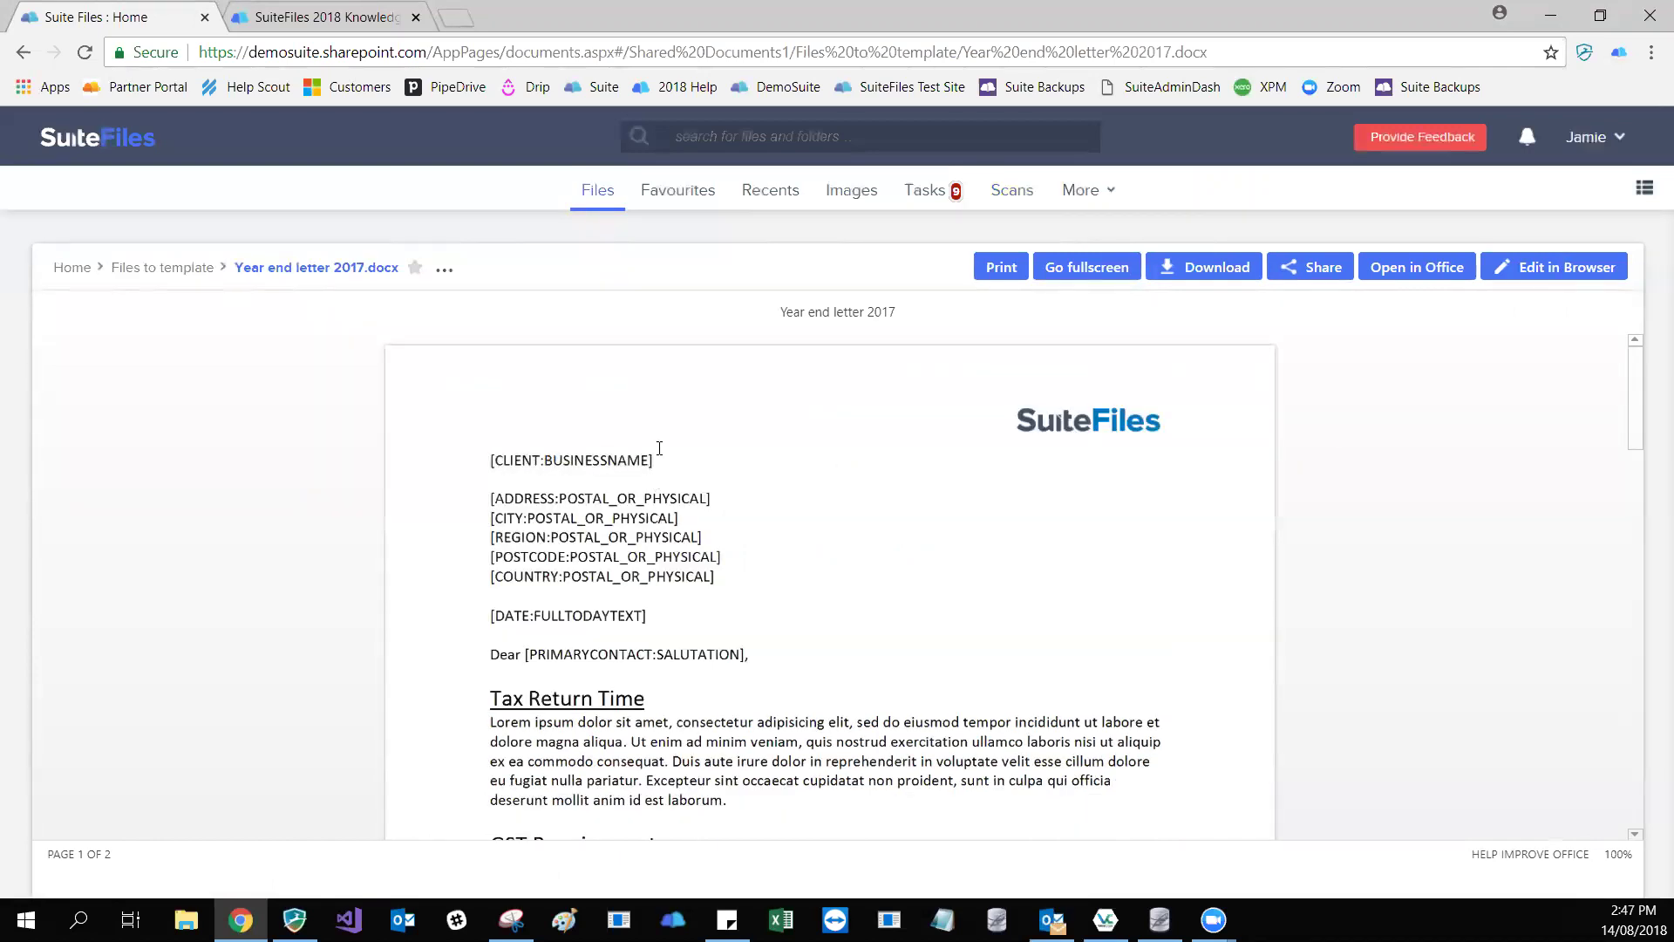
left_click_drag(550, 460, 656, 457)
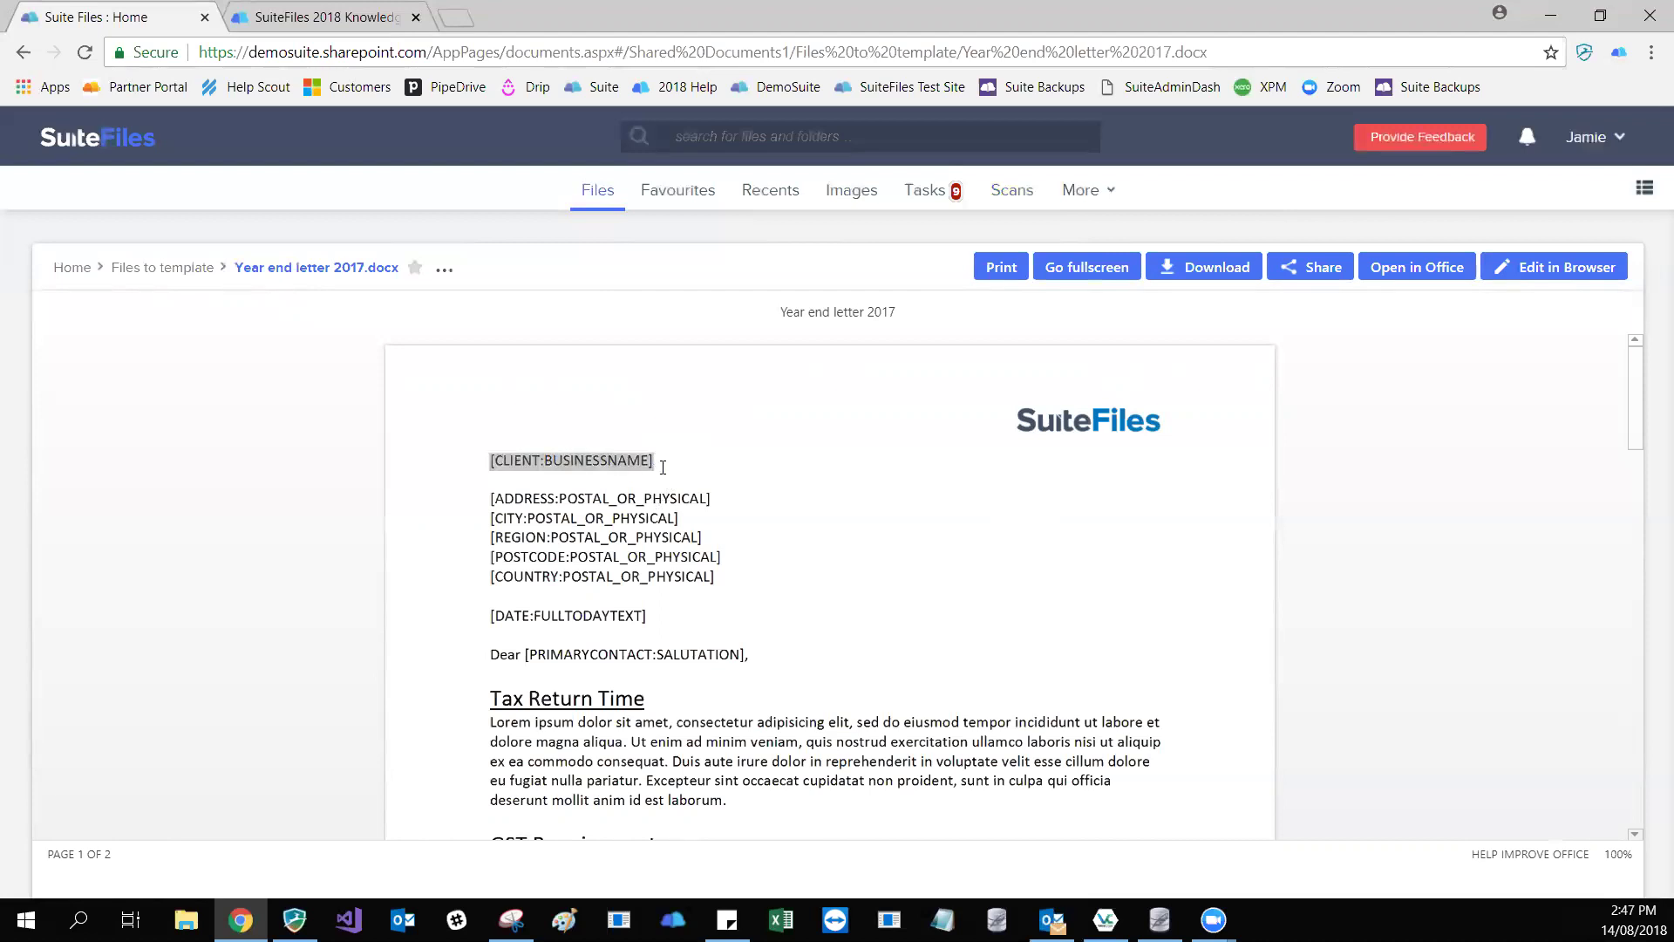
left_click(668, 463)
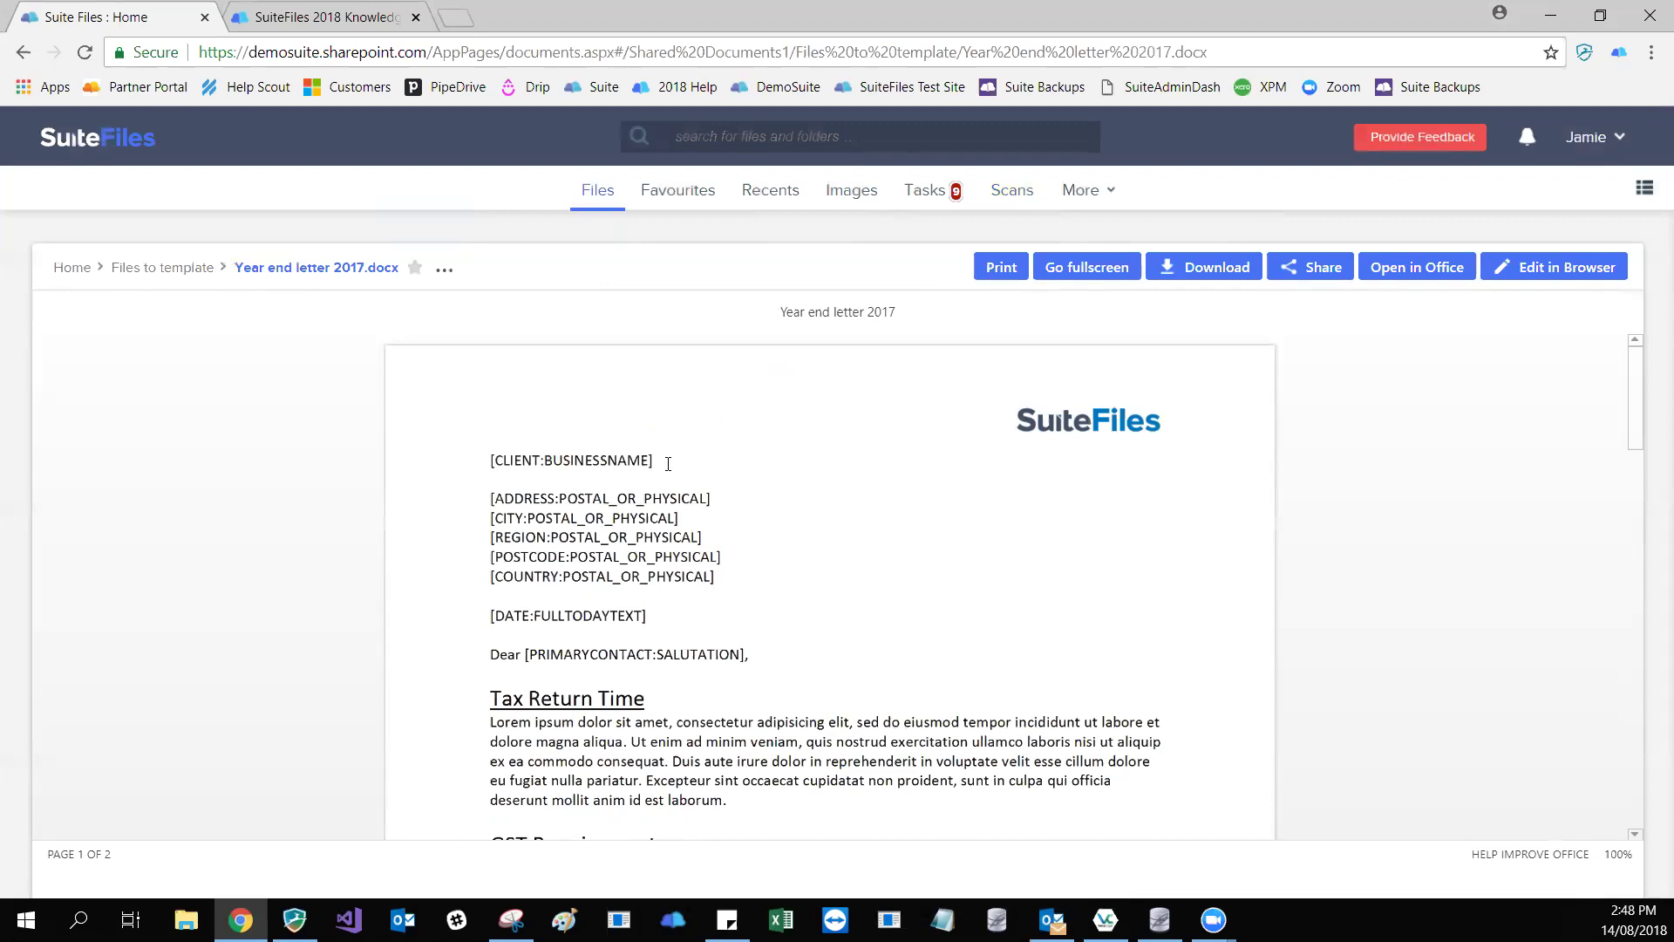
- Select the [CLIENT:BUSINESSNAME] line, then open Year end letter 2017 for editing in Word Online
left_click(681, 462)
key("shift+Home")
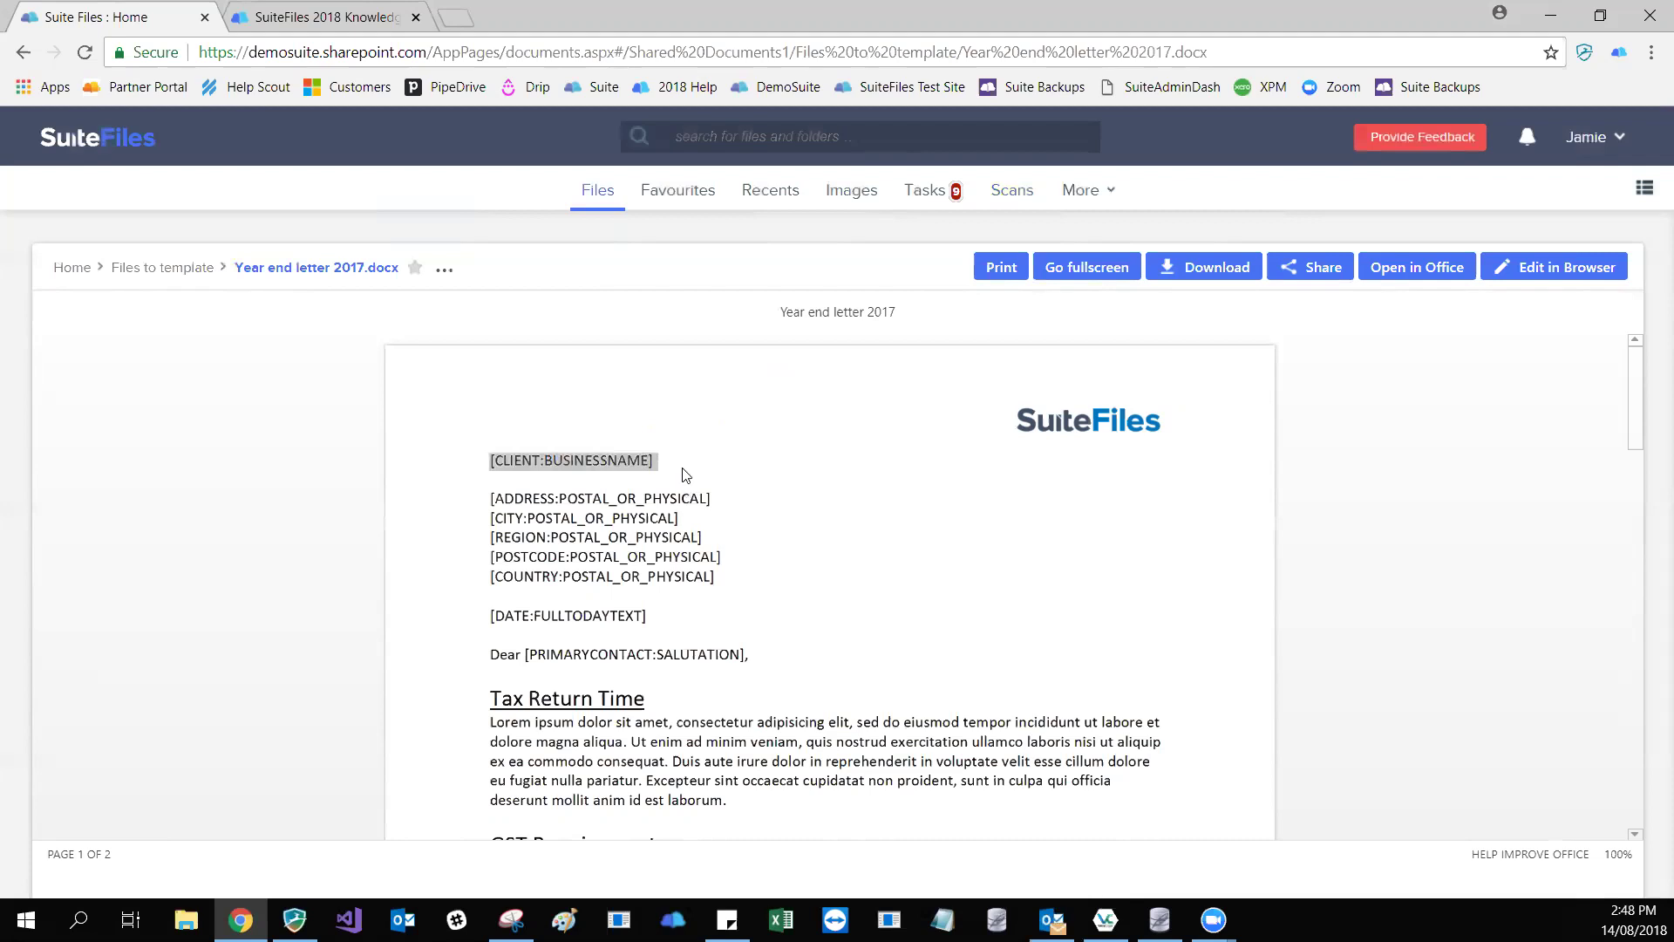
left_click(650, 460)
key("shift+Left")
key("shift+Left")
key("shift+Left")
key("shift+Left")
key("shift+Left")
key("shift+Left")
key("shift+Left")
key("shift+Left")
key("shift+Left")
key("shift+Left")
key("shift+Left")
key("shift+Left")
key("shift+Left")
key("shift+Left")
key("shift+Left")
key("shift+Left")
key("shift+Left")
key("shift+Left")
key("shift+Left")
key("shift+Left")
left_click(652, 457)
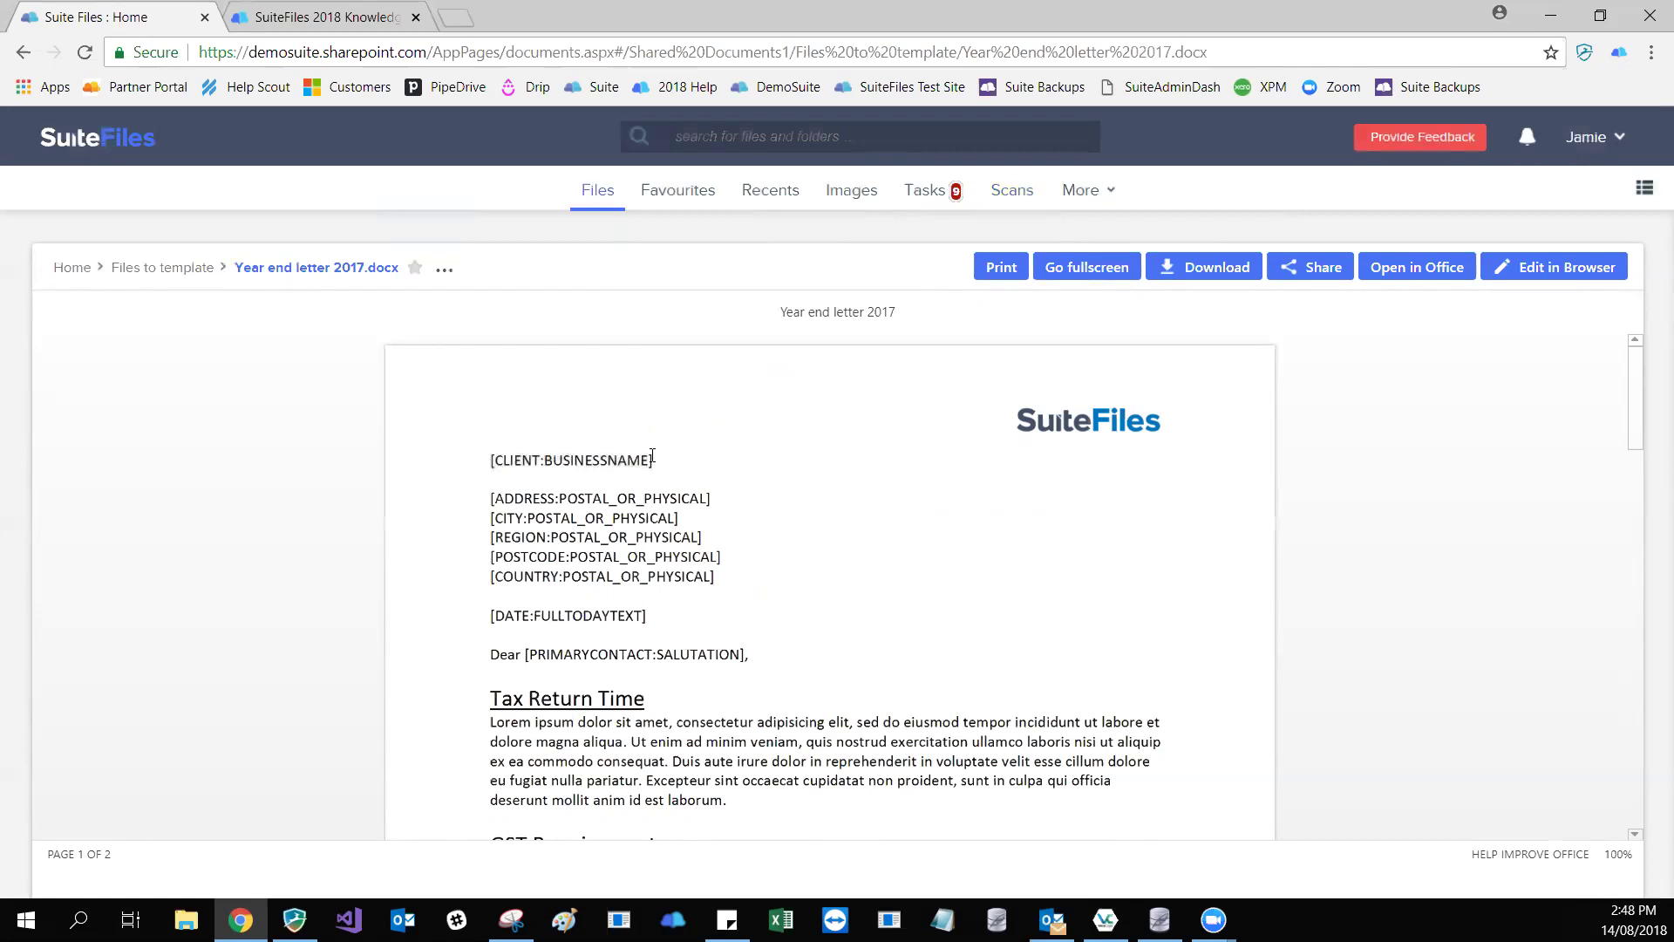
triple_click(652, 457)
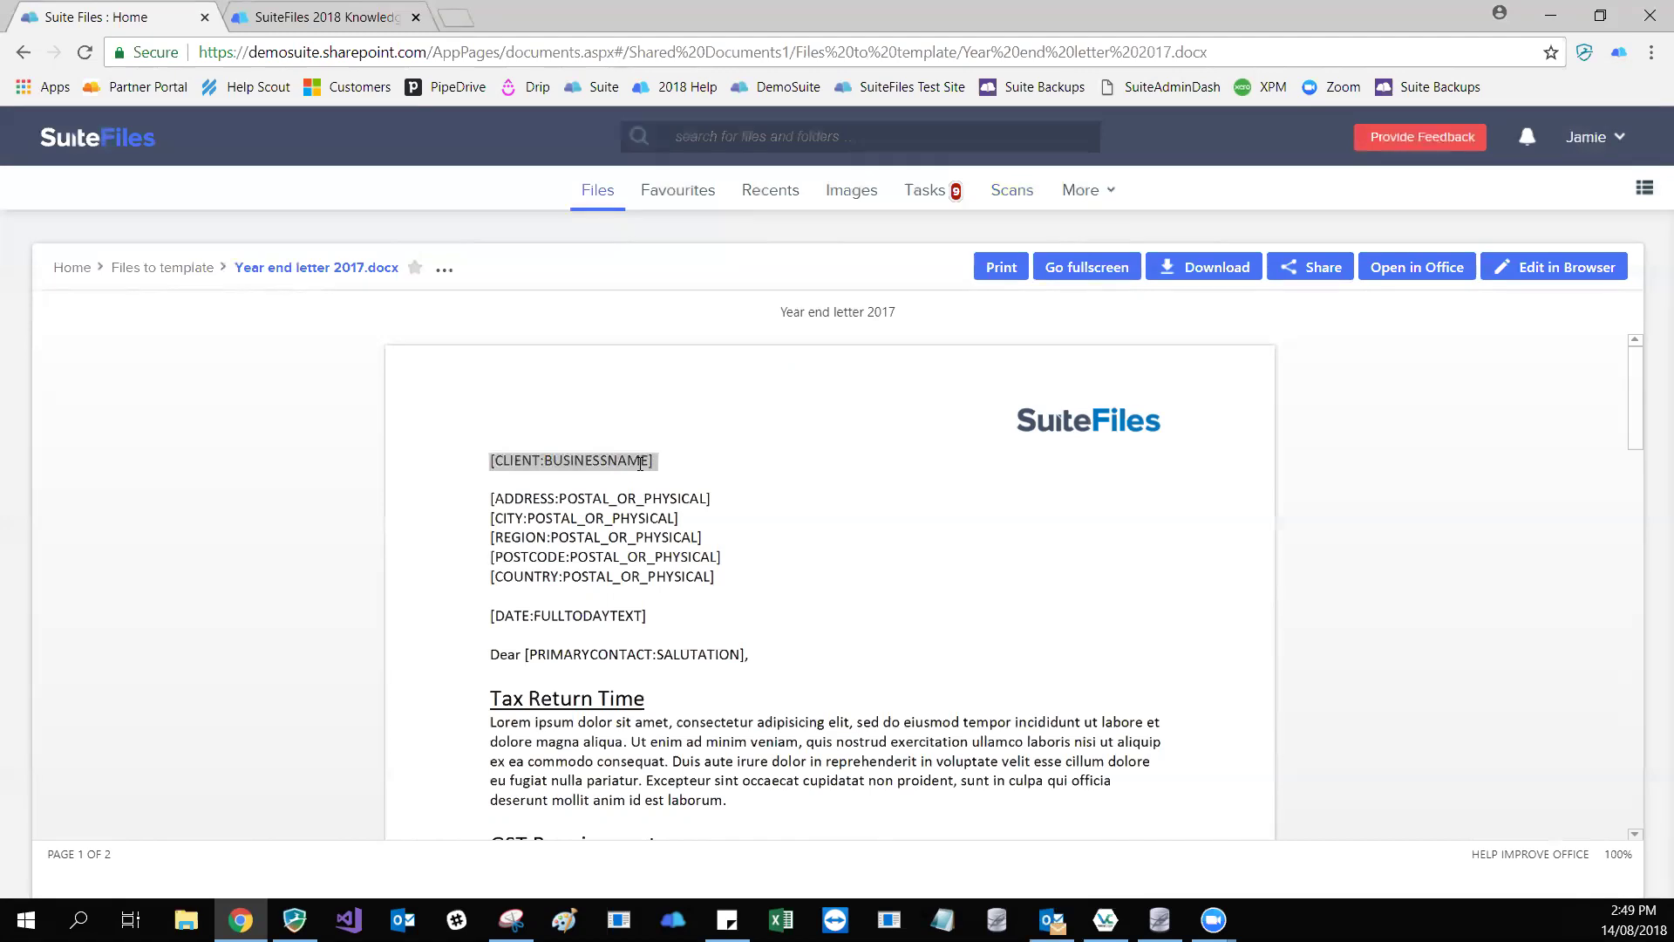
left_click(640, 463)
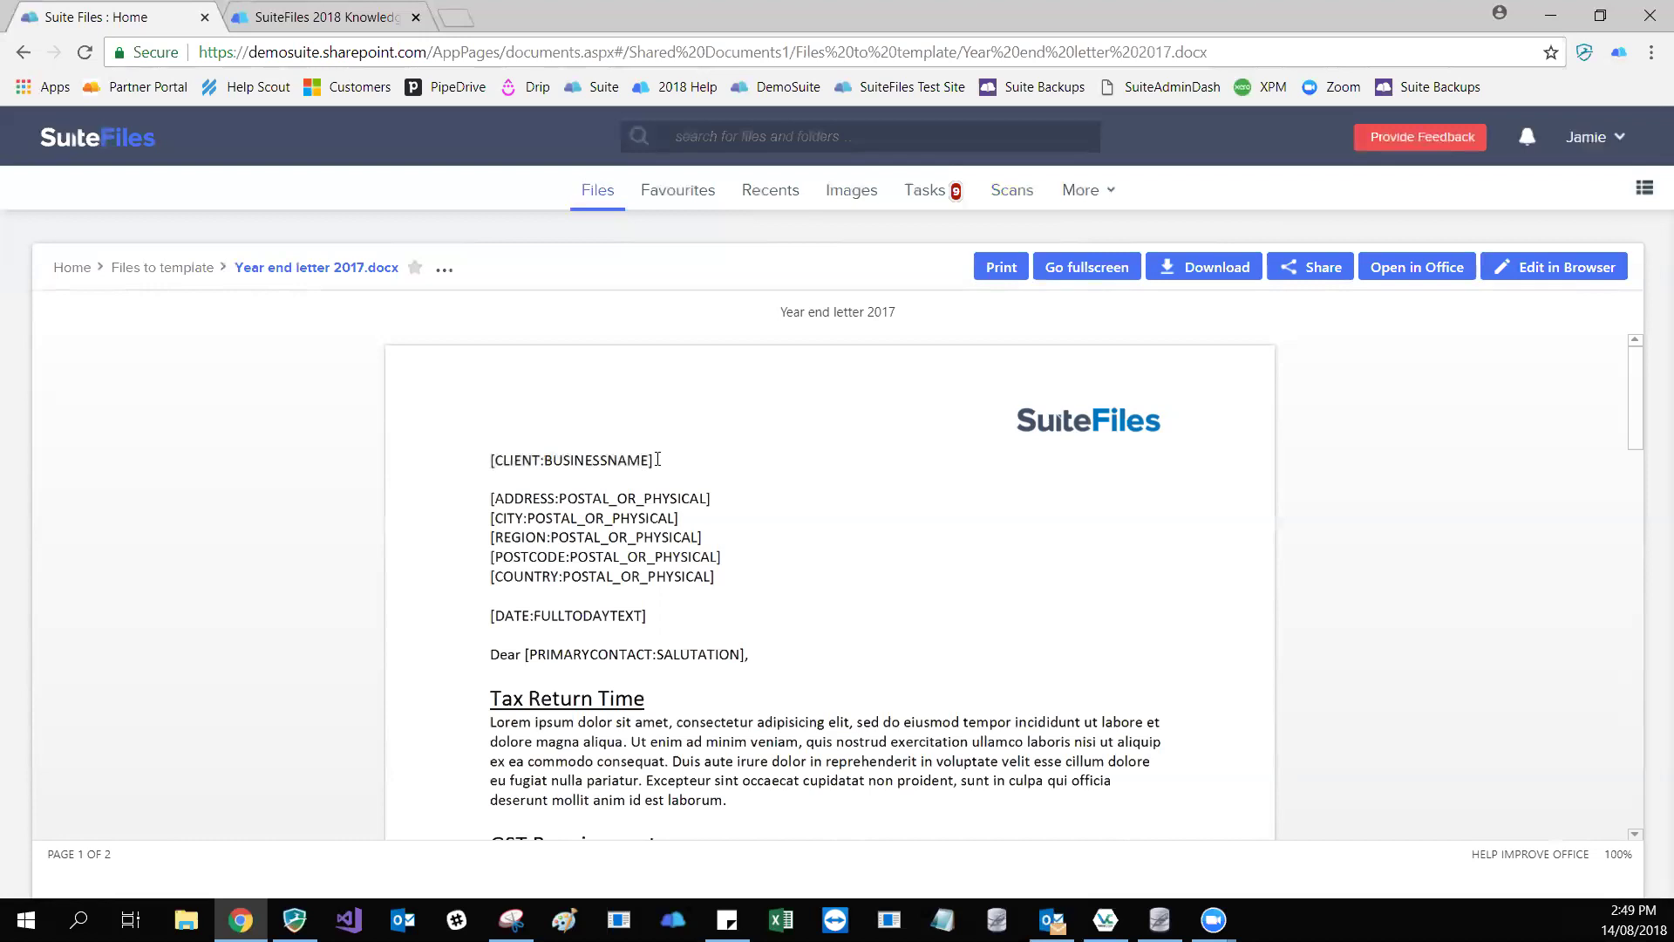
left_click(1567, 270)
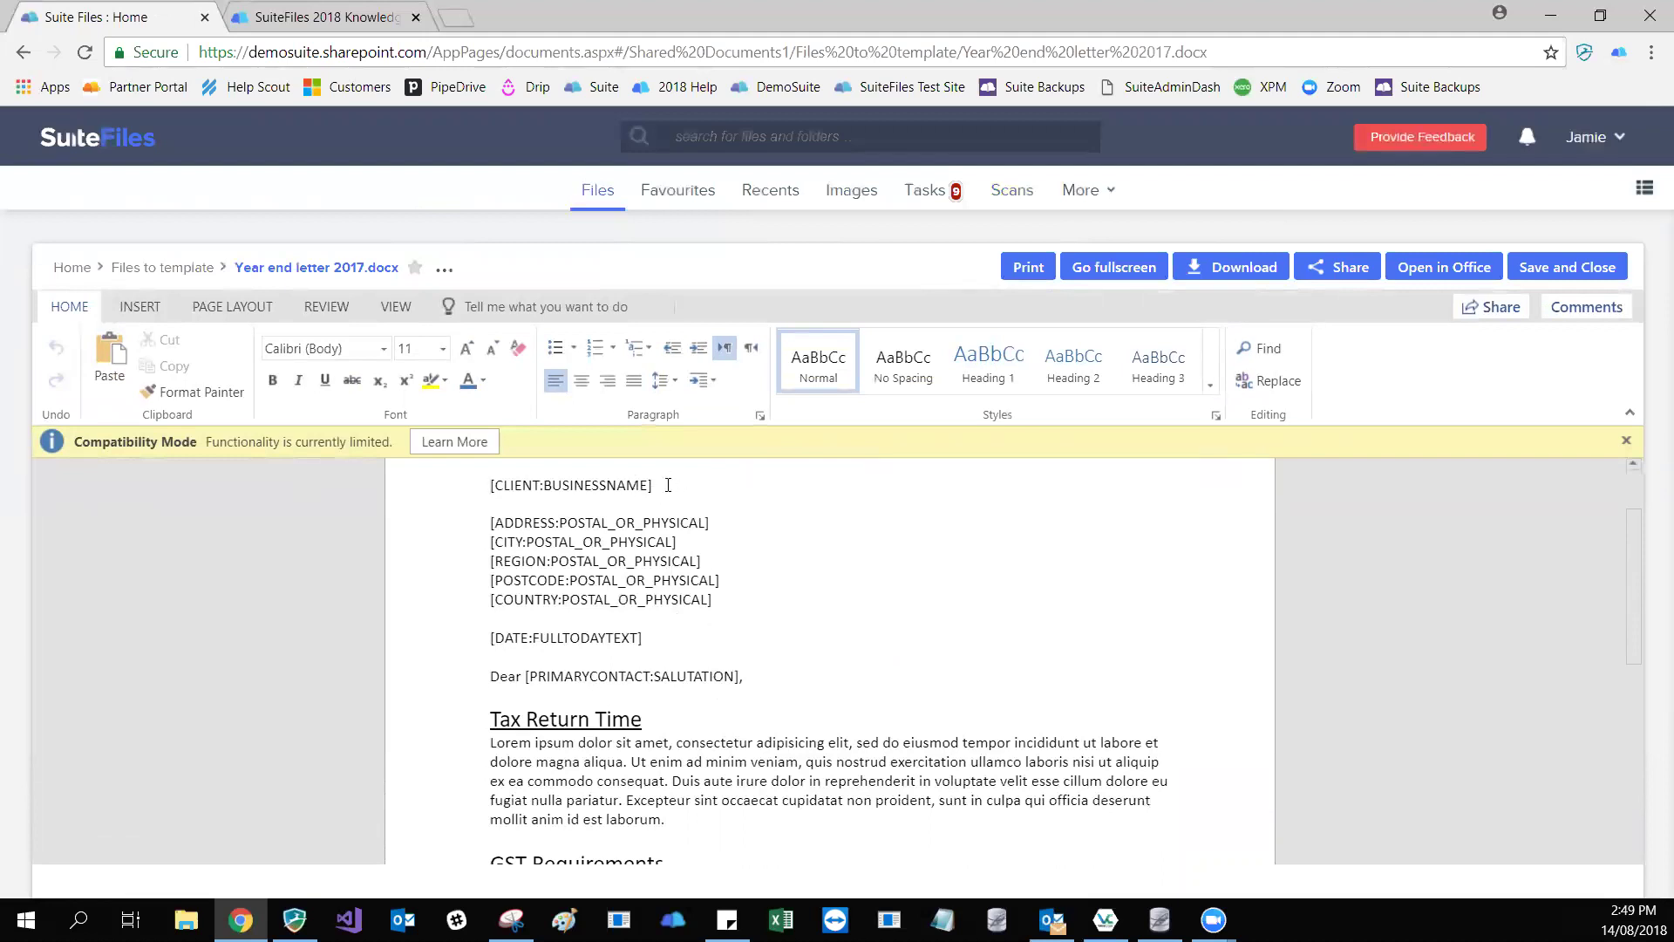
- Select the [CLIENT:BUSINESSNAME] field, close the old knowledge-base tab and open the Help Center
scroll(681, 484, "up", 1)
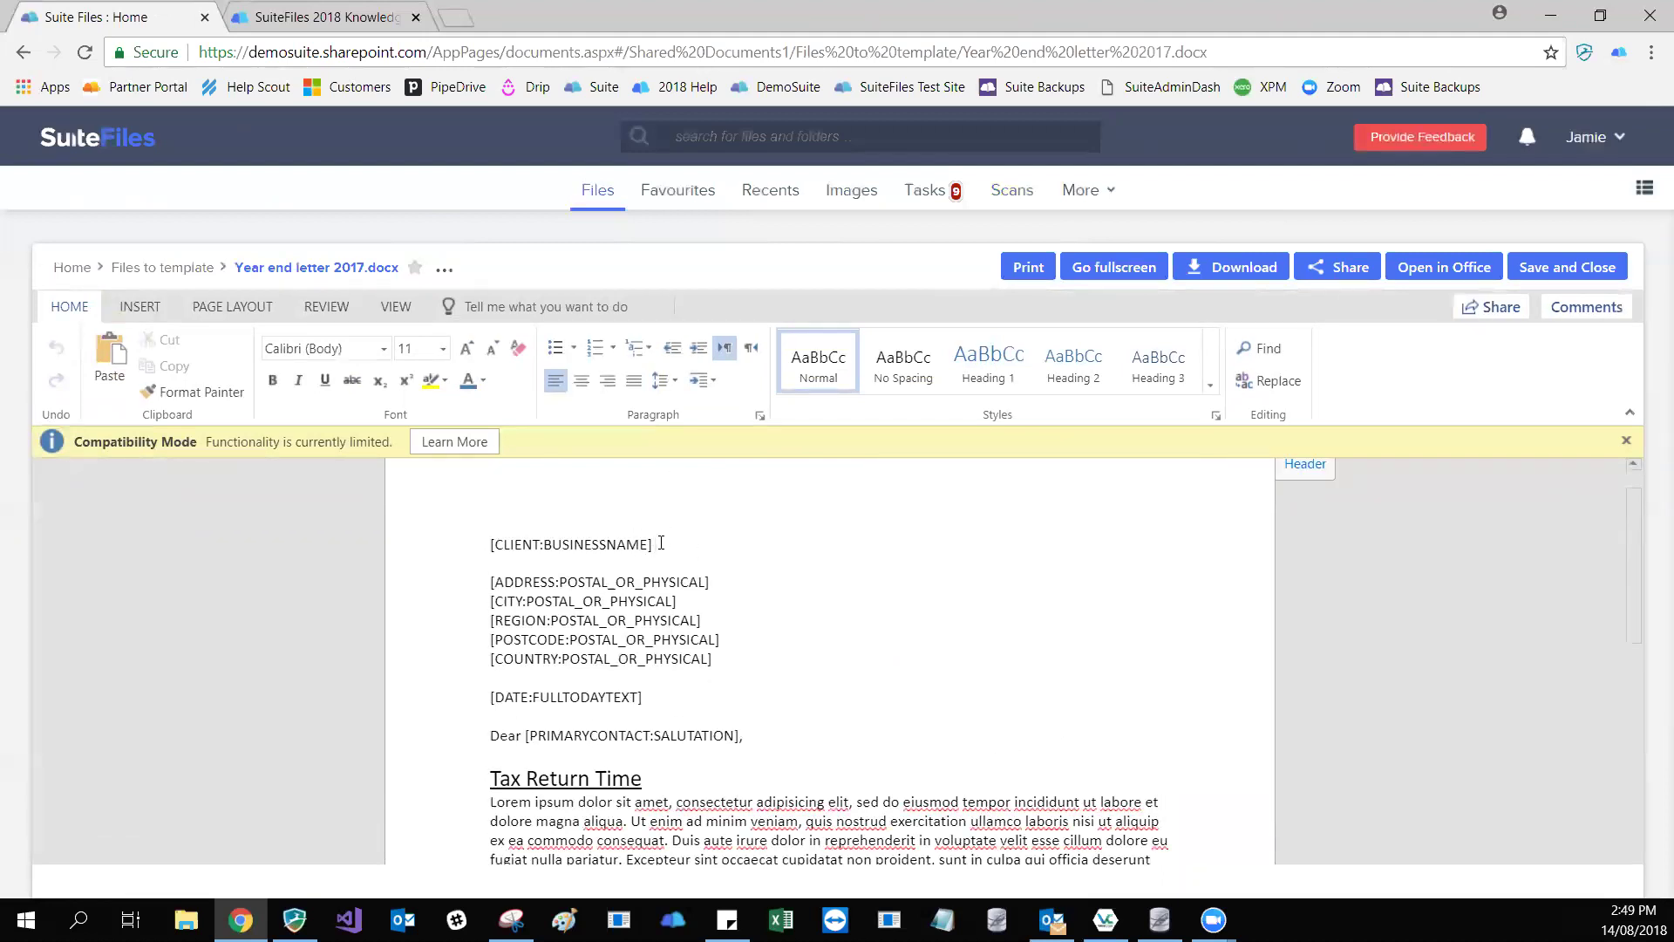
key("shift+Left")
key("shift+Left")
key("shift+Left")
key("shift+Left")
key("shift+Left")
key("shift+Left")
key("shift+Left")
key("shift+Left")
key("shift+Left")
key("shift+Left")
key("shift+Left")
key("shift+Left")
key("shift+Left")
key("shift+Left")
key("shift+Left")
key("shift+Left")
key("shift+Left")
key("shift+Left")
key("shift+Left")
key("shift+Left")
key("shift+Left")
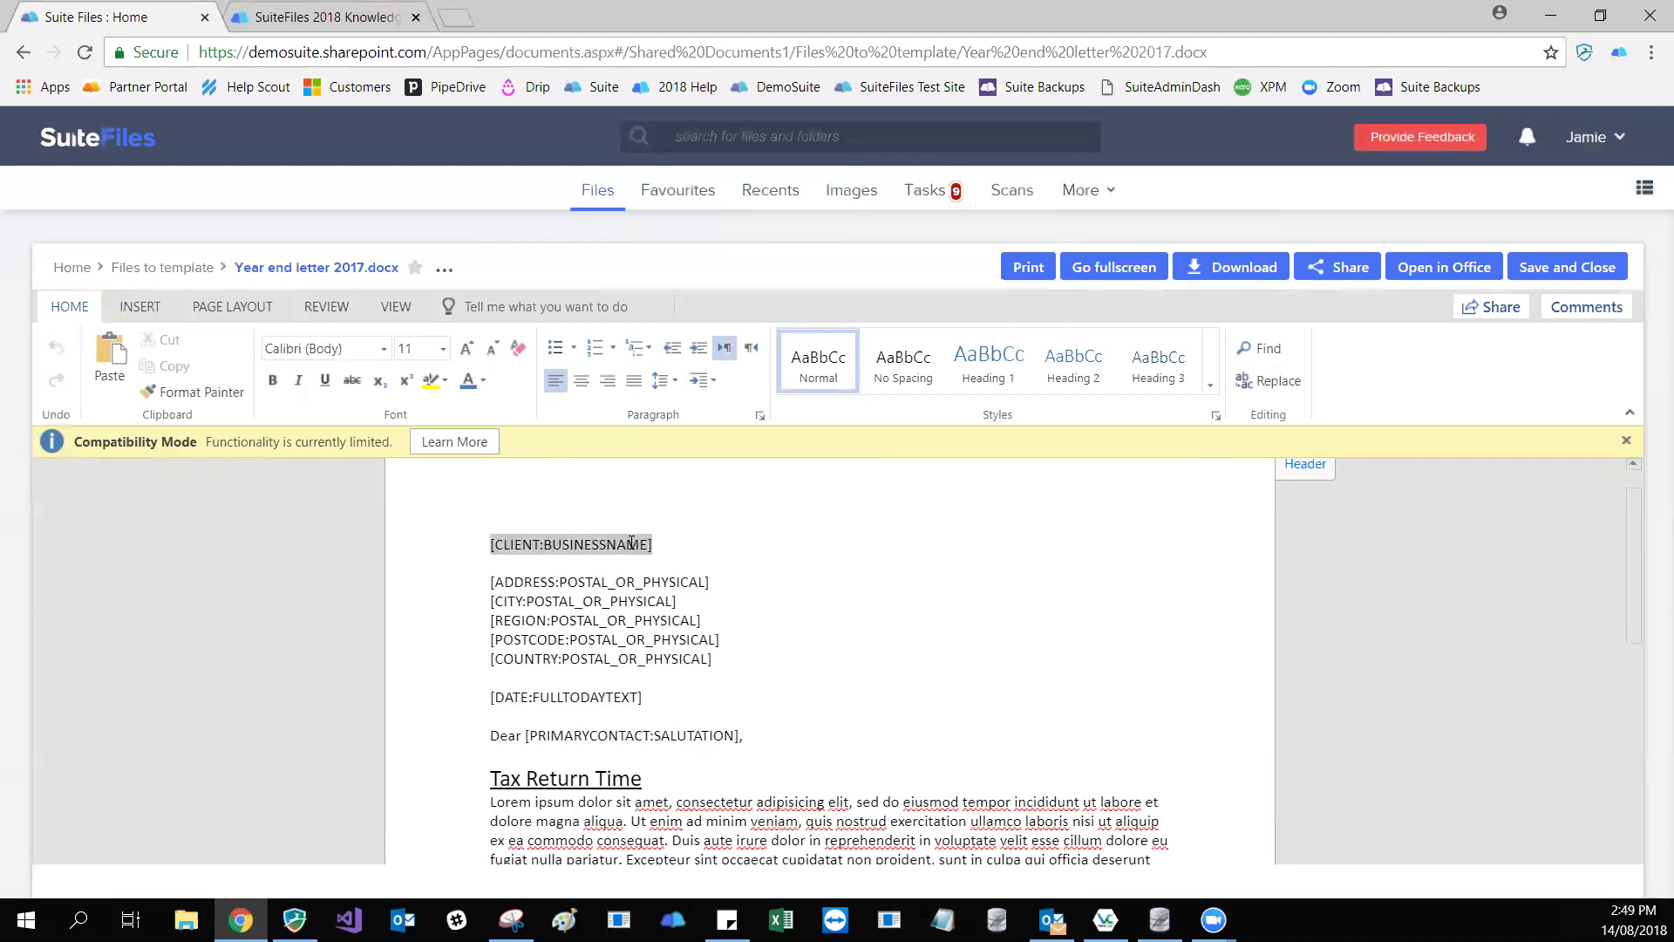
left_click(673, 534)
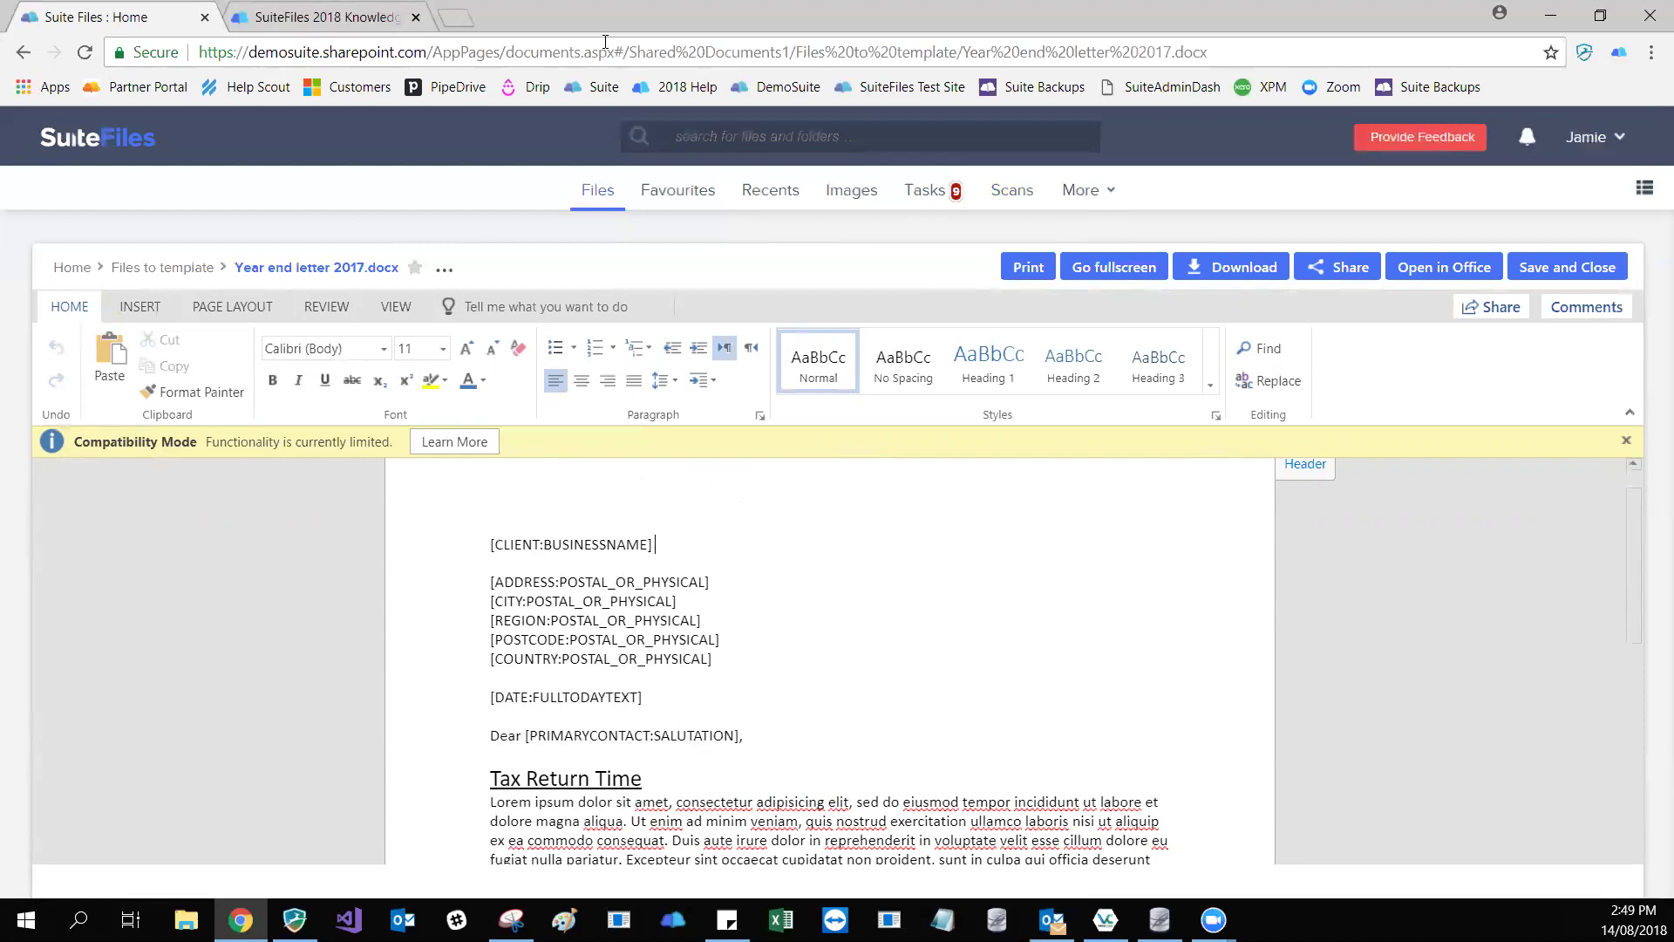
left_click(416, 17)
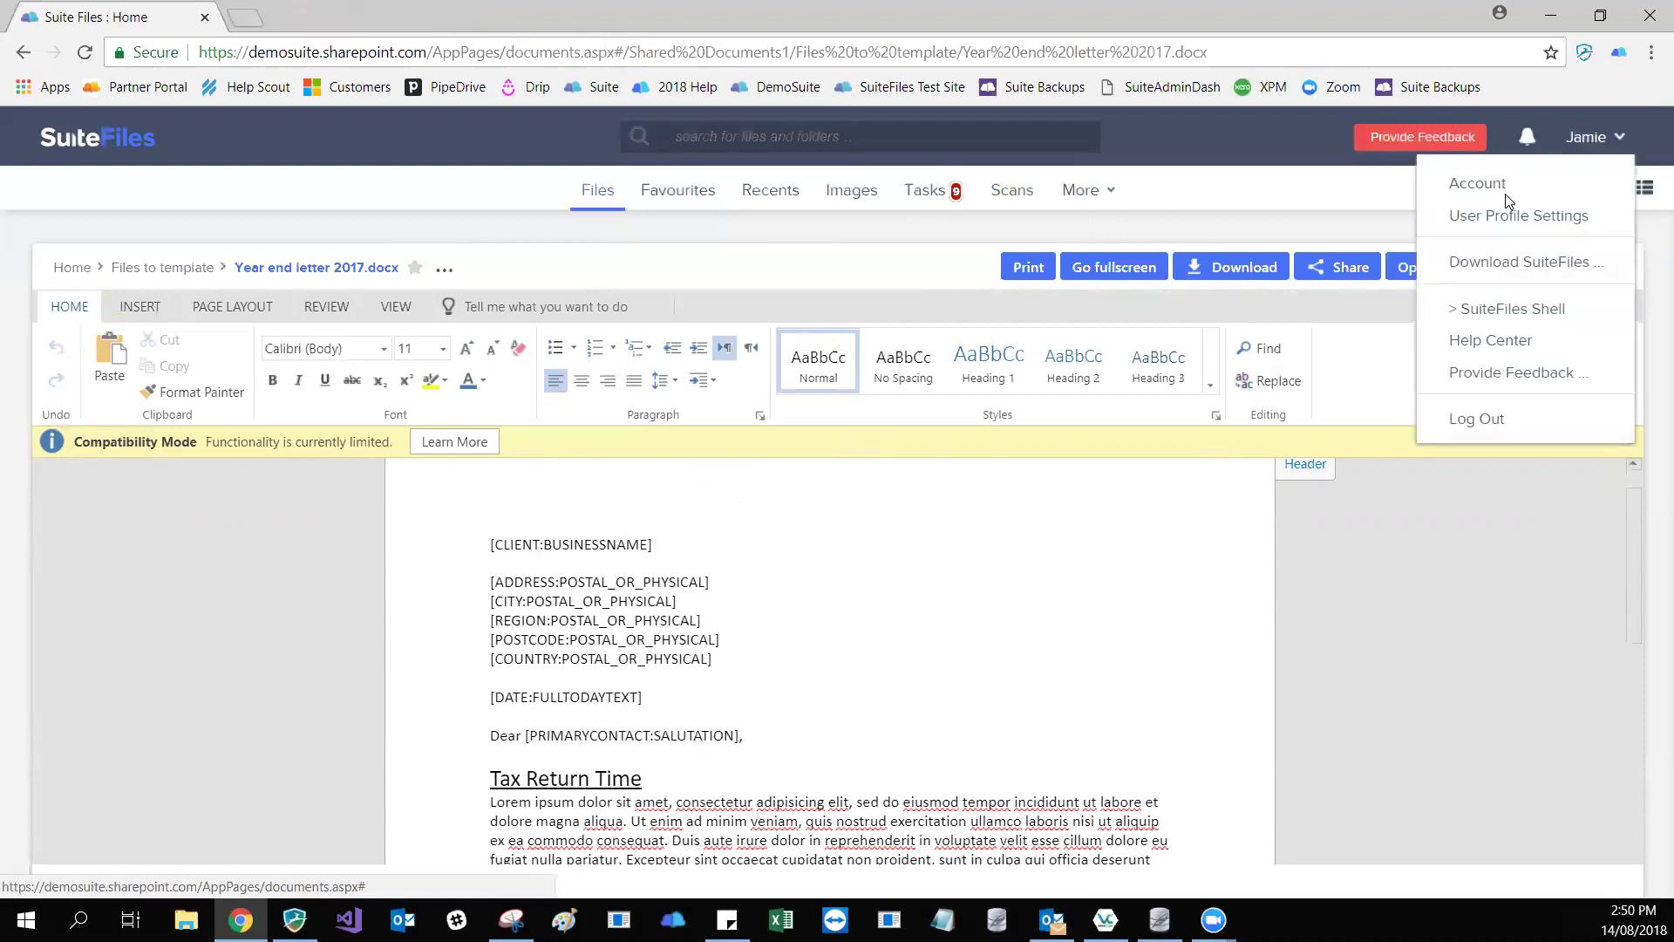
left_click(1493, 343)
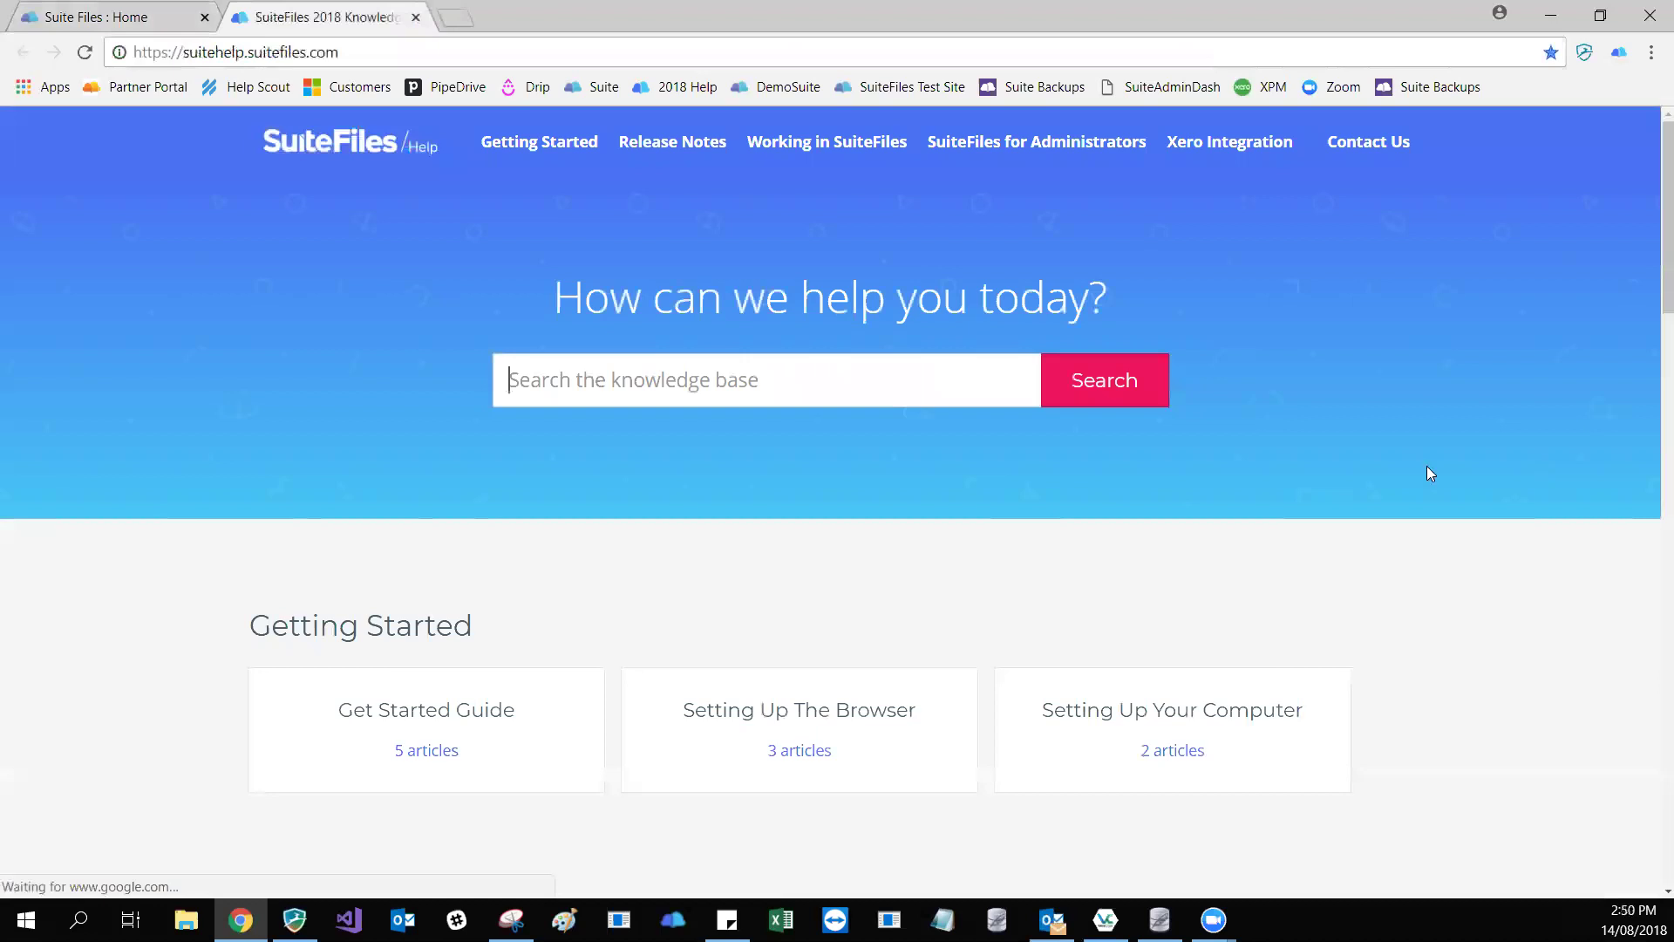
- Under Xero Integration, open the 'Xero Practice Manager fields for Templates' article
left_click(1288, 168)
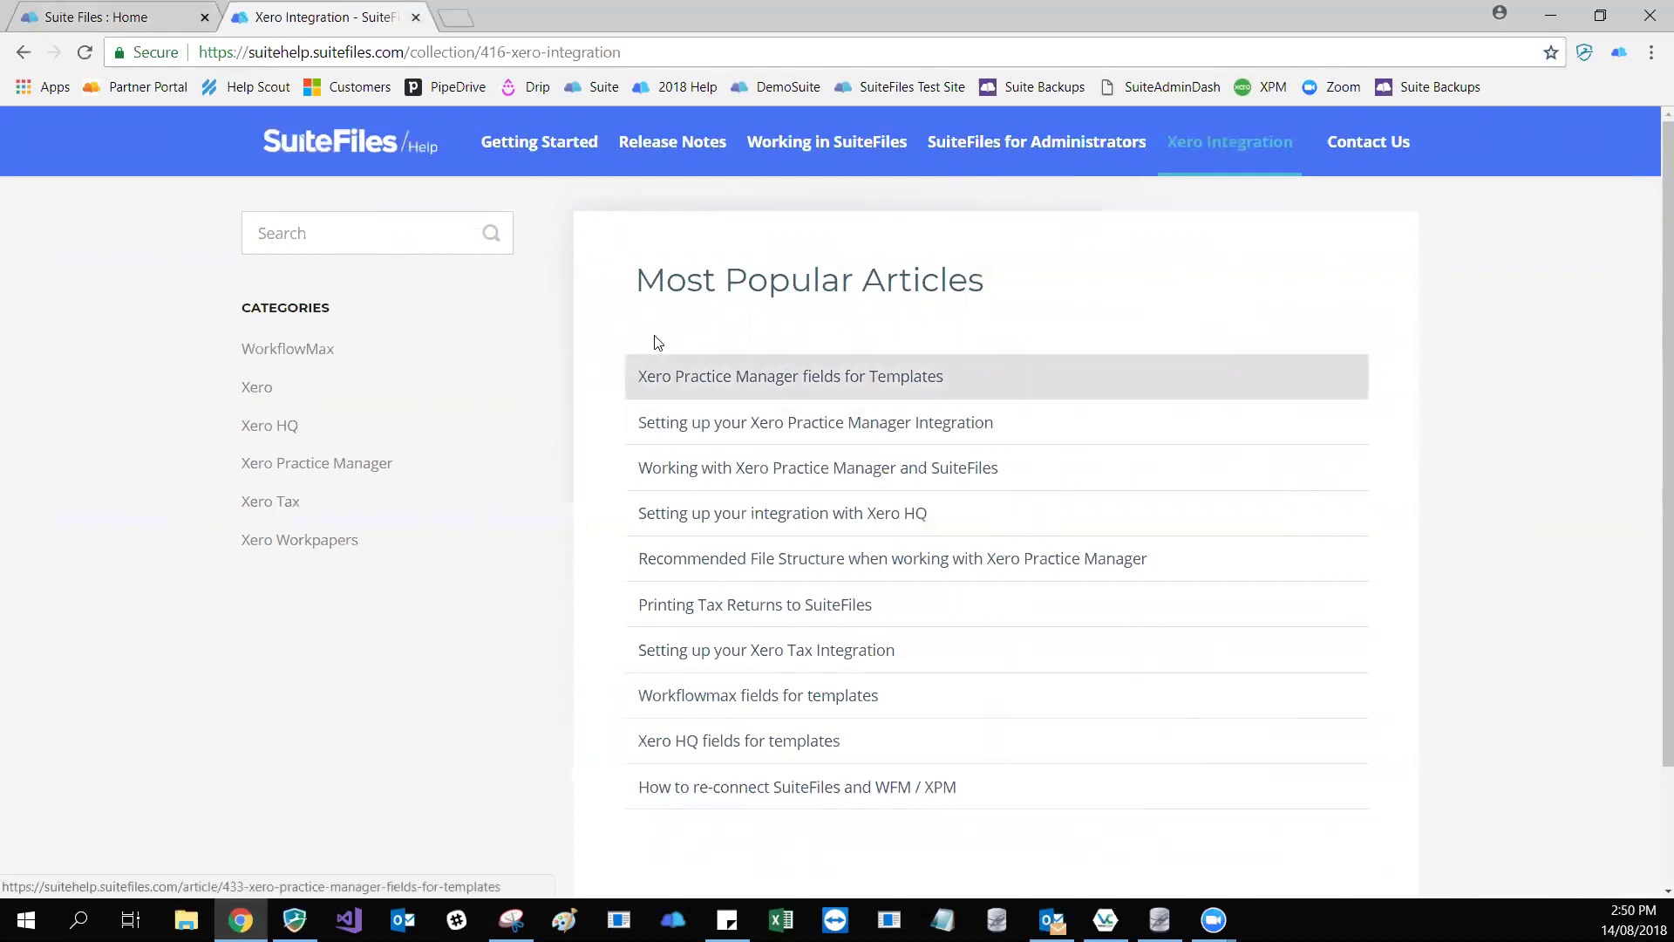
left_click(676, 378)
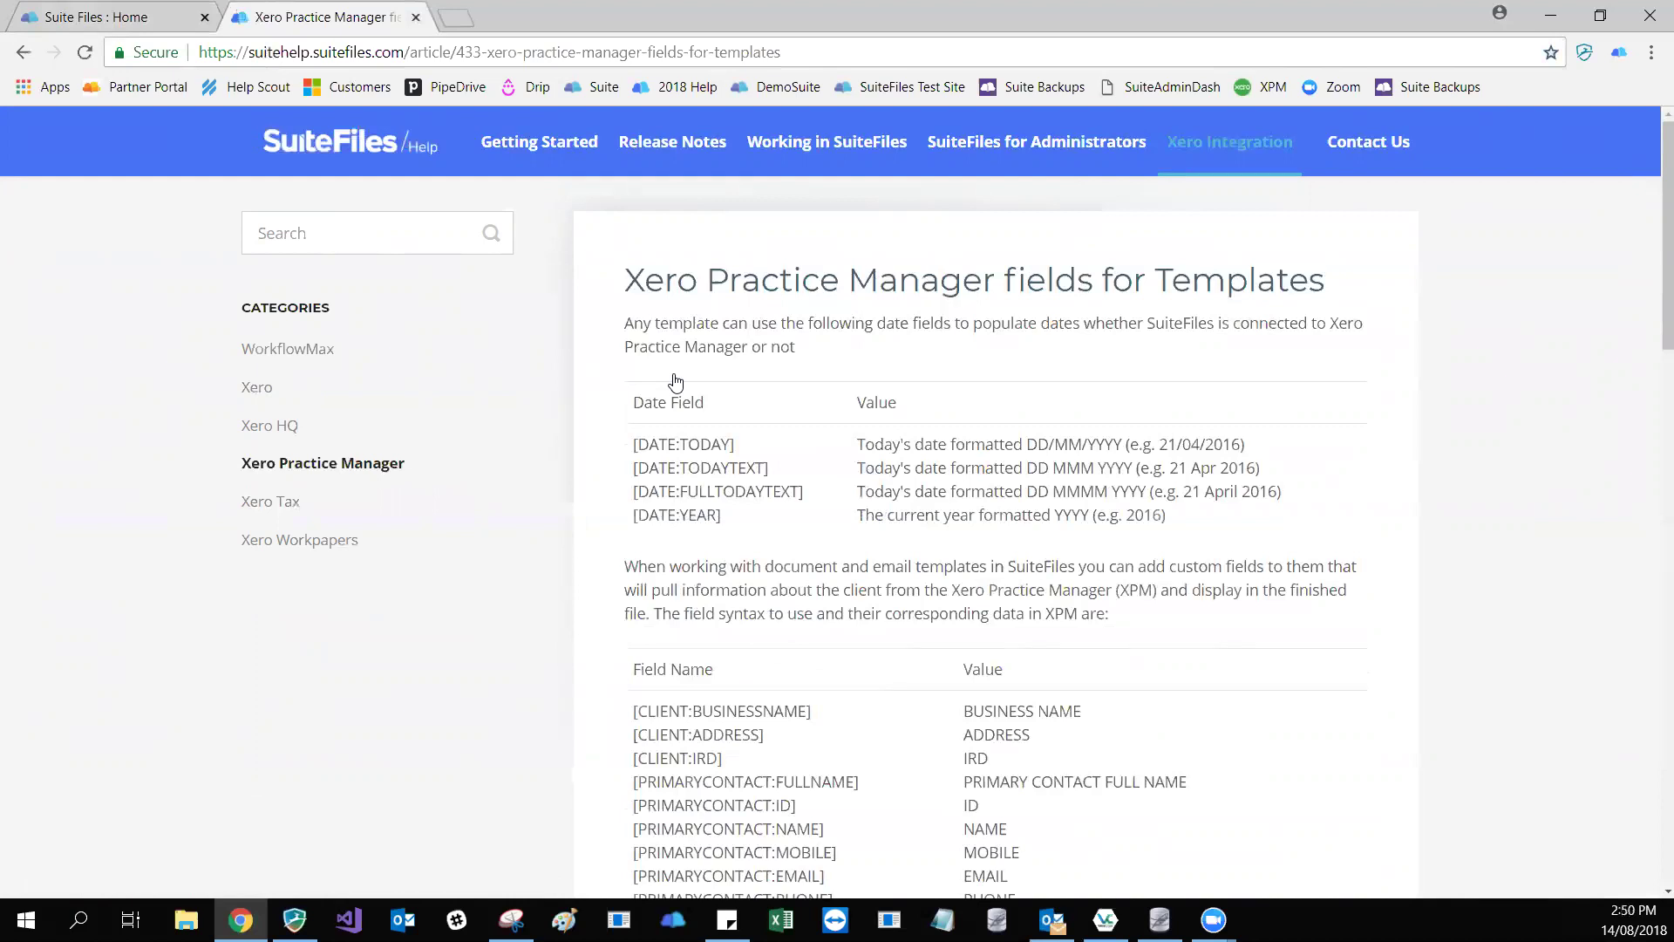
- Scroll the field table, trying selections on the [CLIENT:BUSINESSNAME] and [CLIENT:ADDRESS] codes
scroll(676, 381, "down", 1)
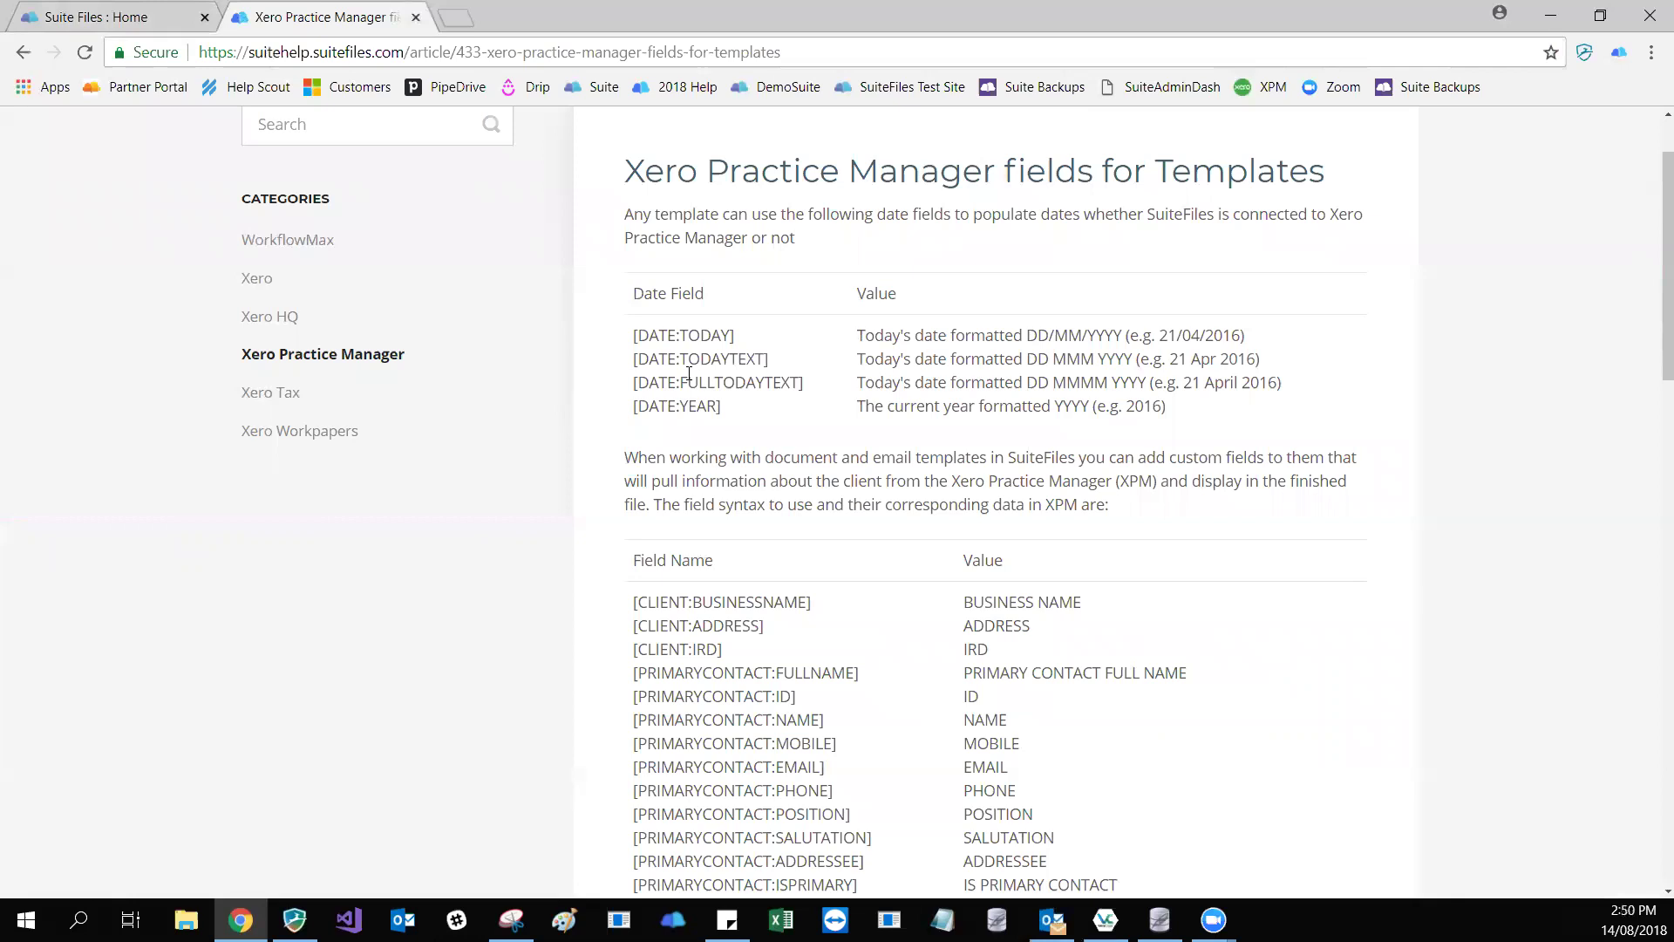
scroll(688, 373, "down", 2)
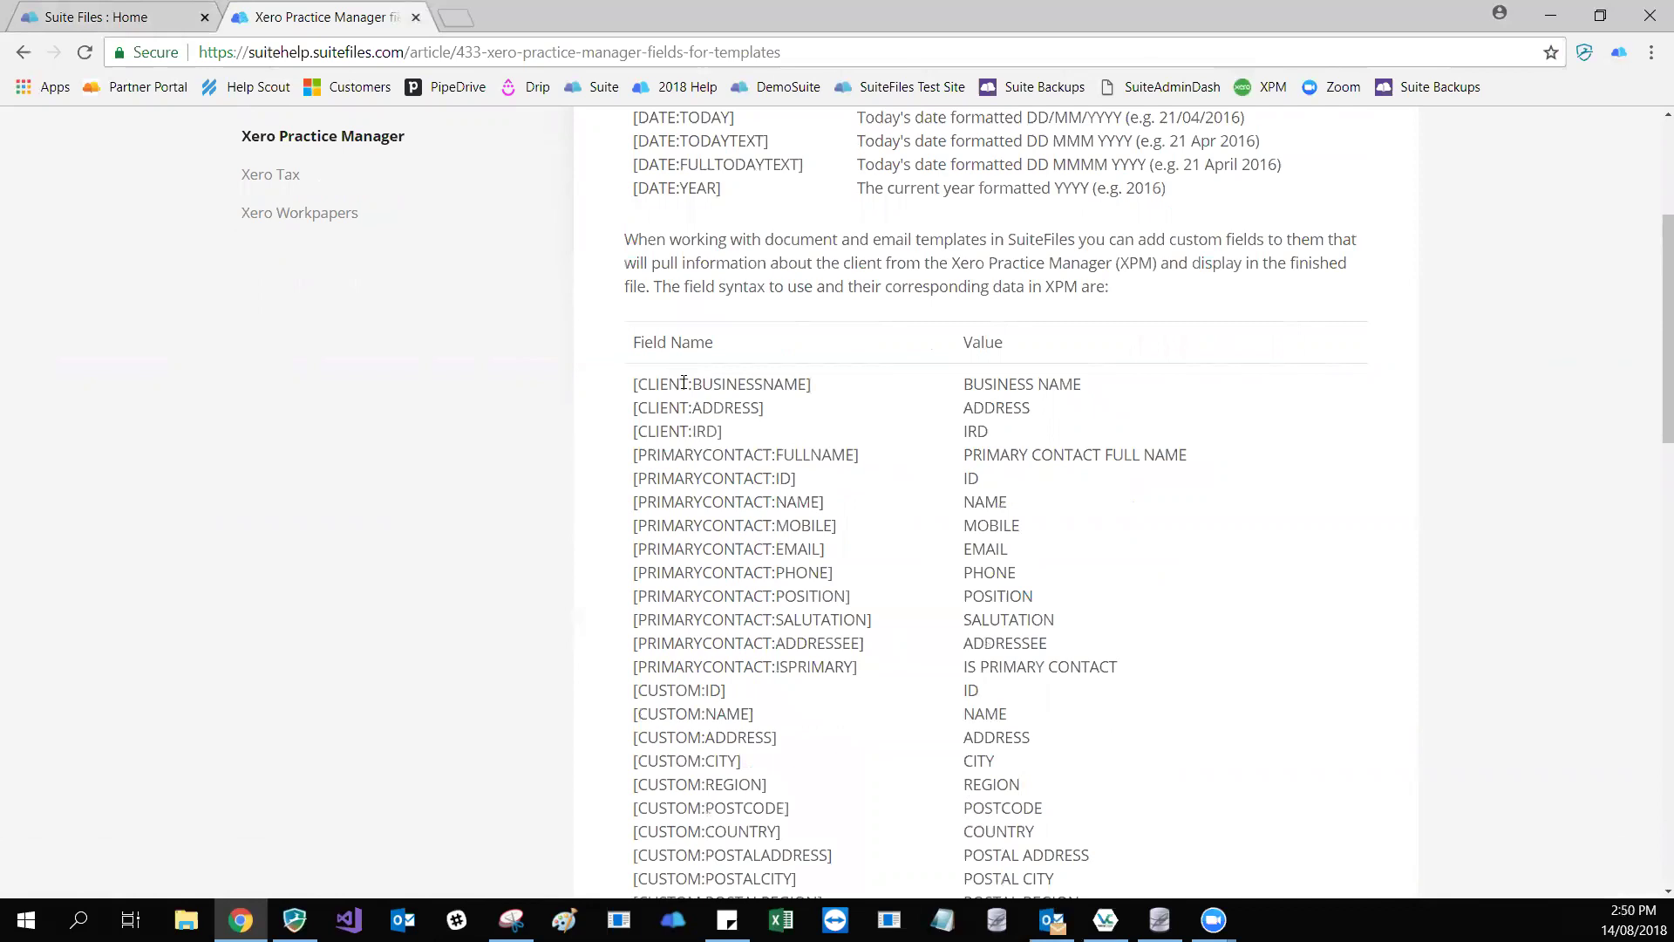
left_click_drag(814, 384, 636, 382)
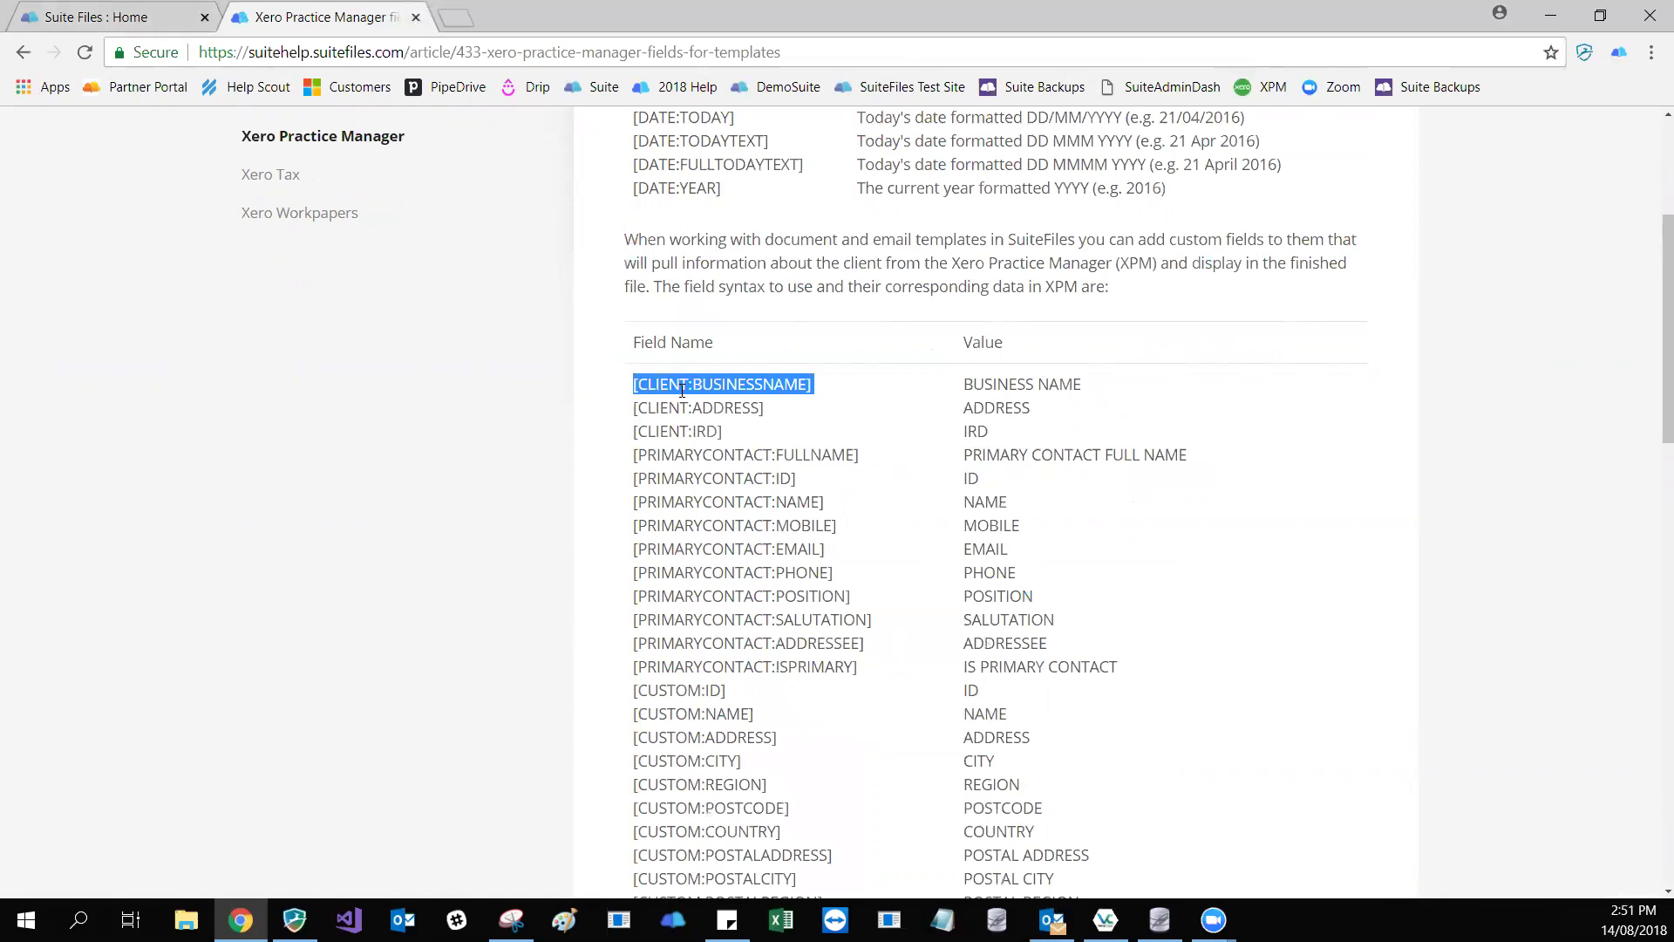
left_click_drag(767, 408, 633, 413)
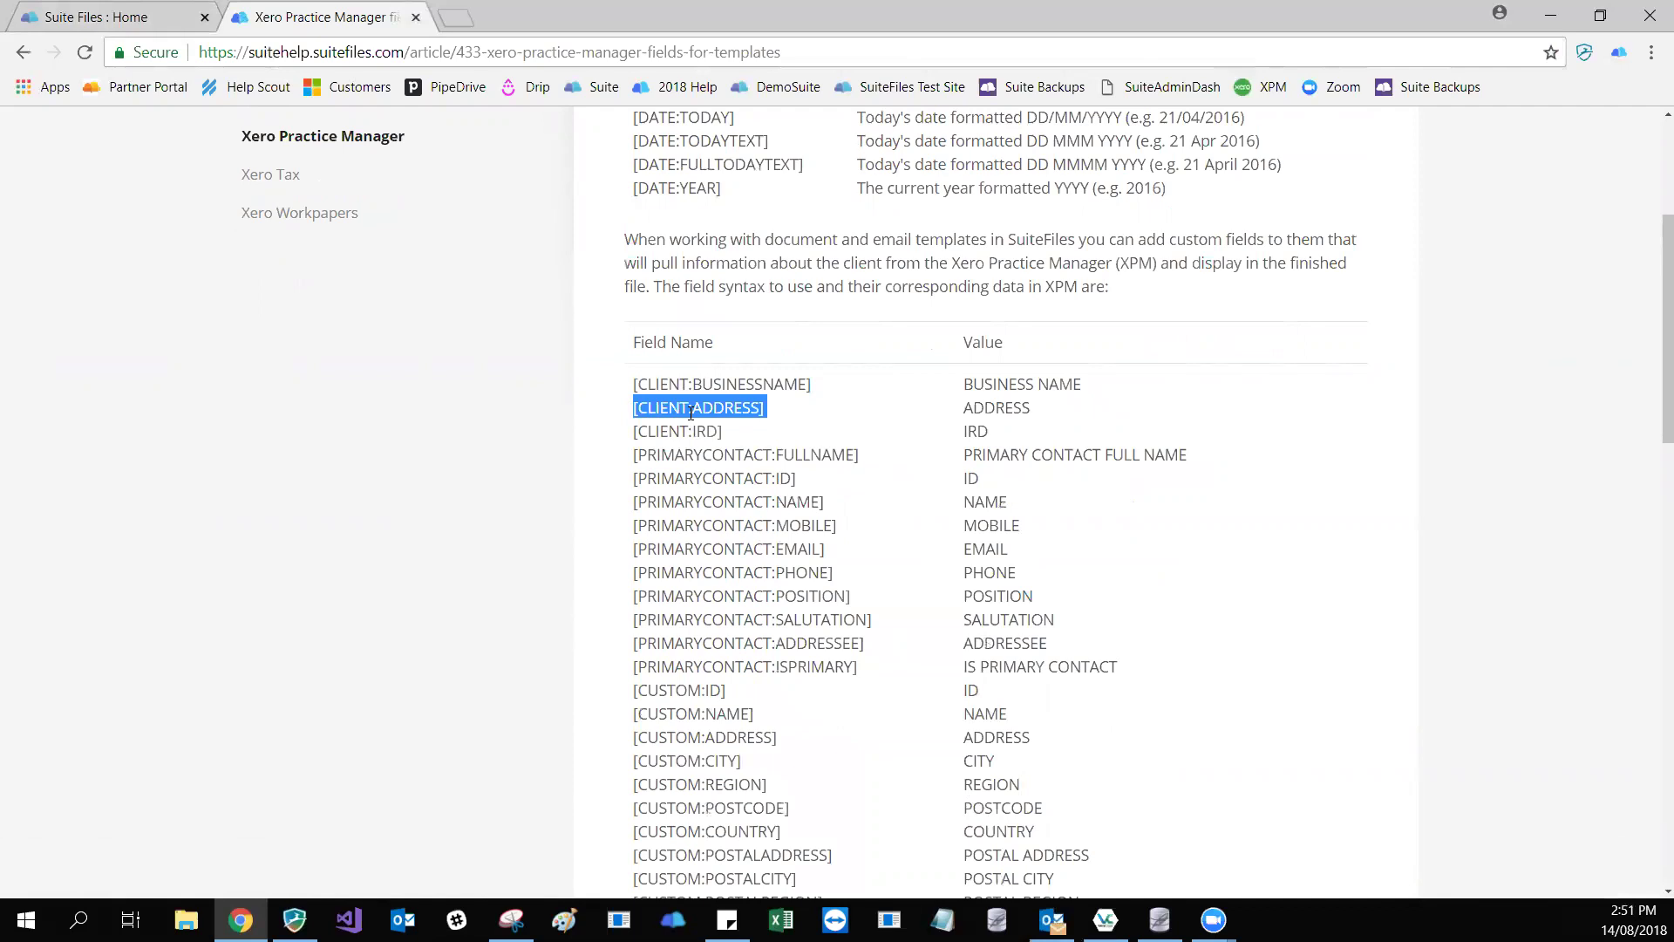
left_click(638, 384)
left_click_drag(638, 384, 635, 383)
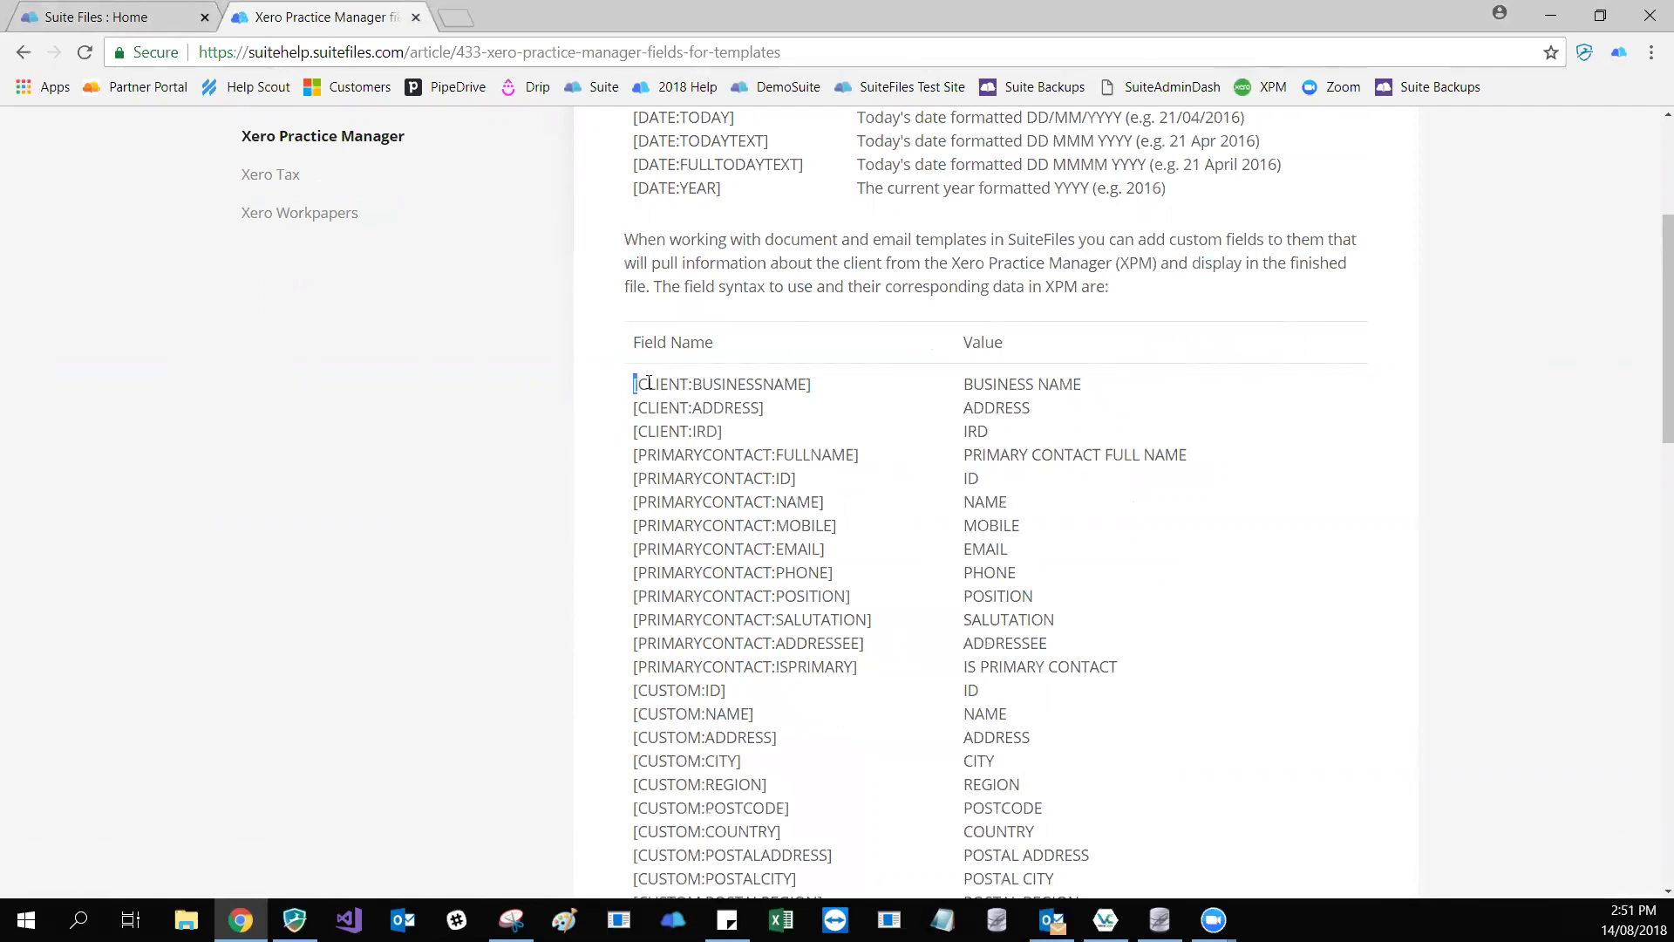
double_click(649, 382)
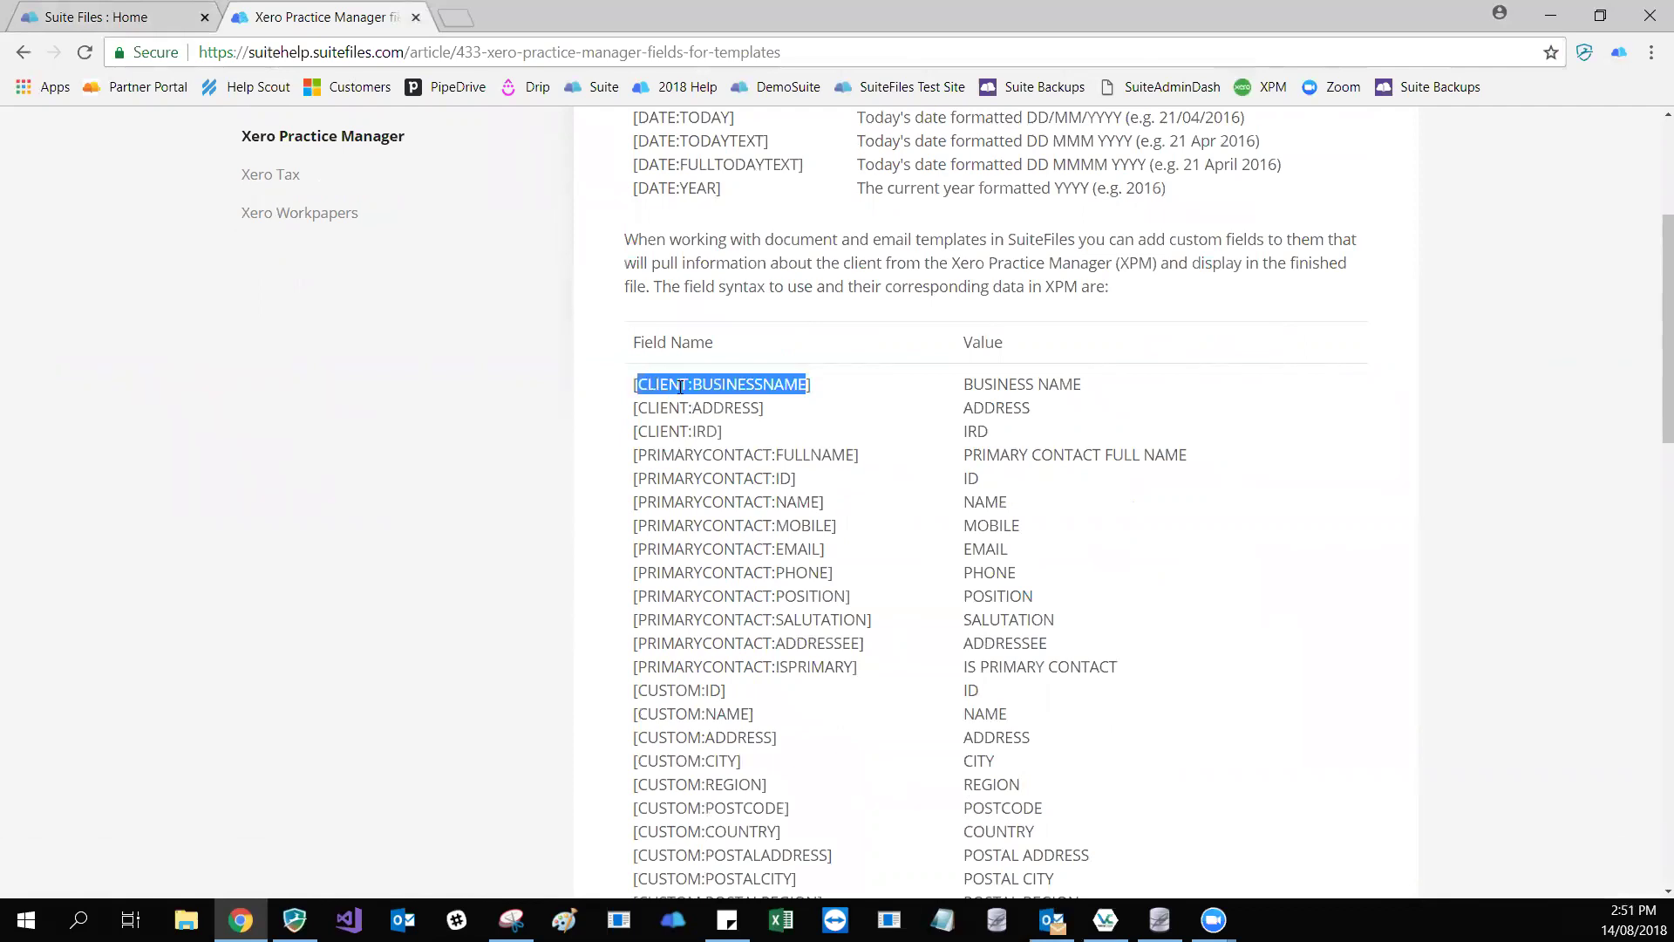
left_click(680, 387)
scroll(680, 387, "down", 2)
scroll(680, 386, "down", 3)
scroll(681, 498, "down", 6)
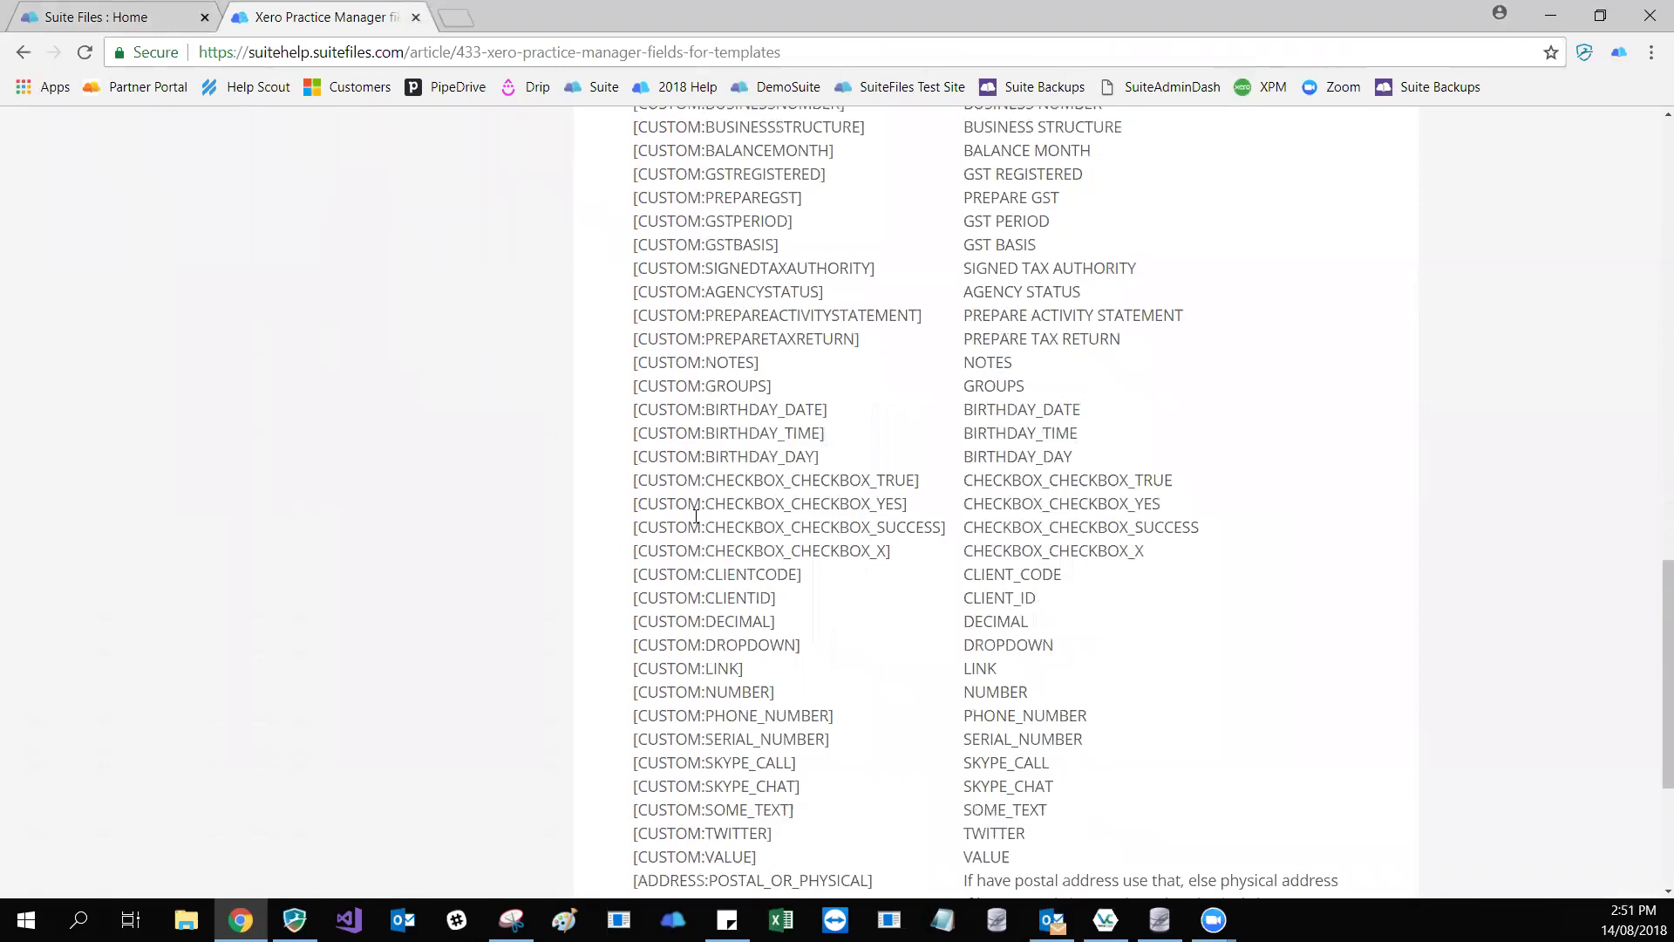
scroll(695, 515, "down", 1)
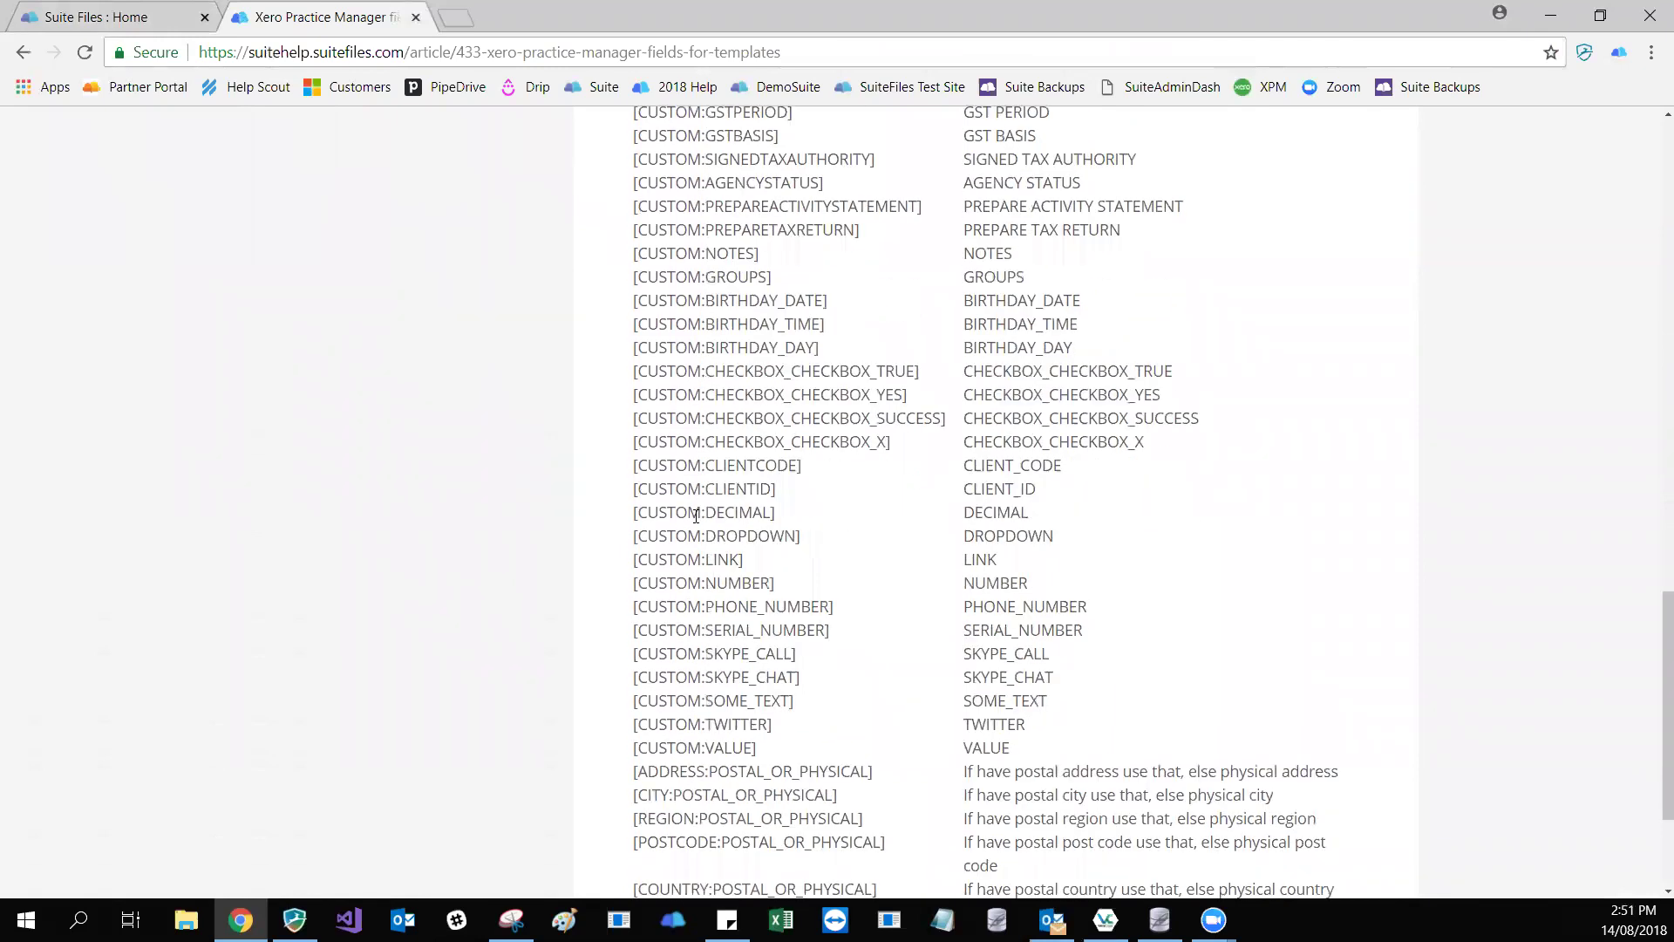
scroll(696, 515, "down", 3)
scroll(696, 515, "up", 15)
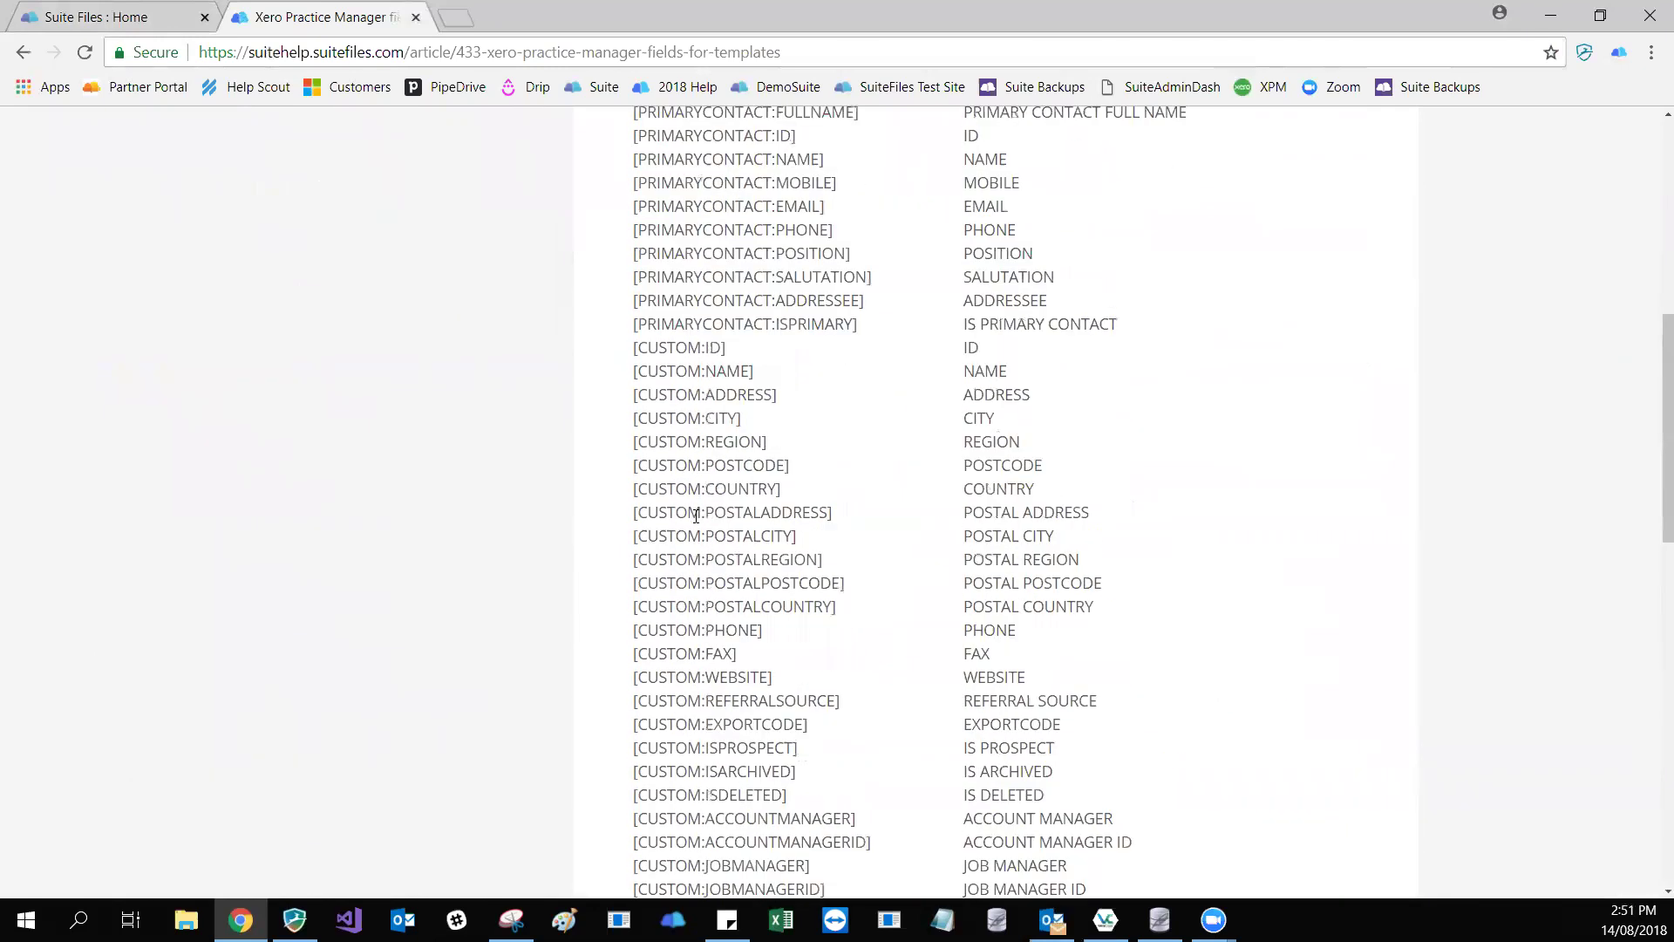
scroll(696, 516, "down", 2)
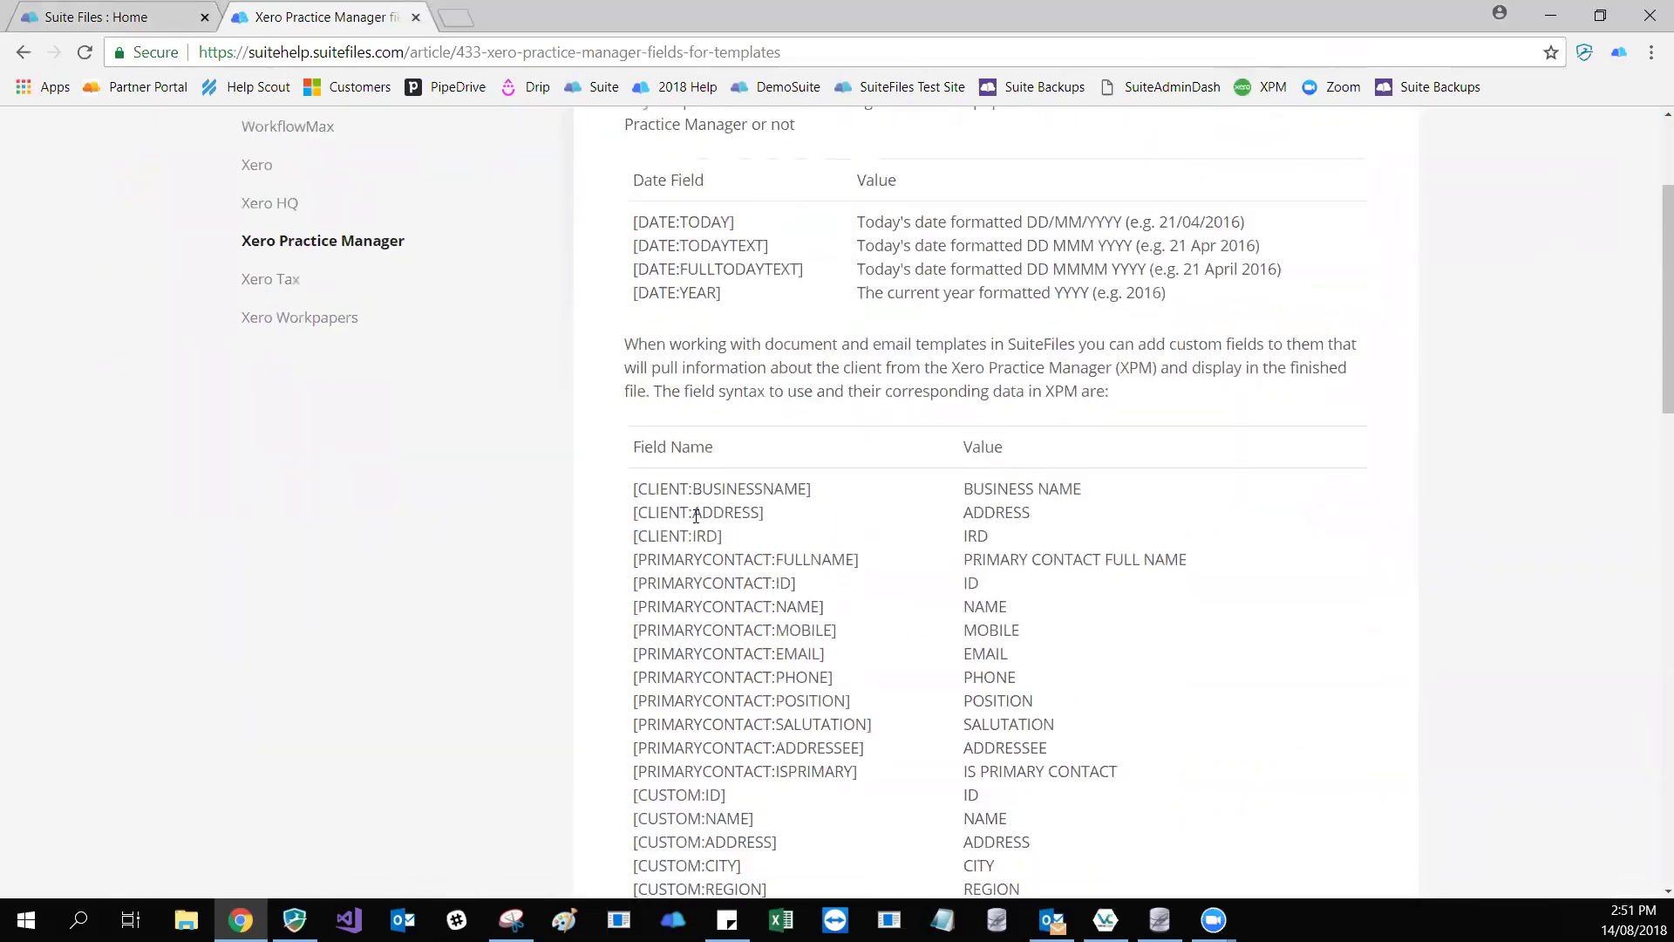
- Select the [CLIENT:IRD] field code and return to the year end letter tab
left_click(137, 17)
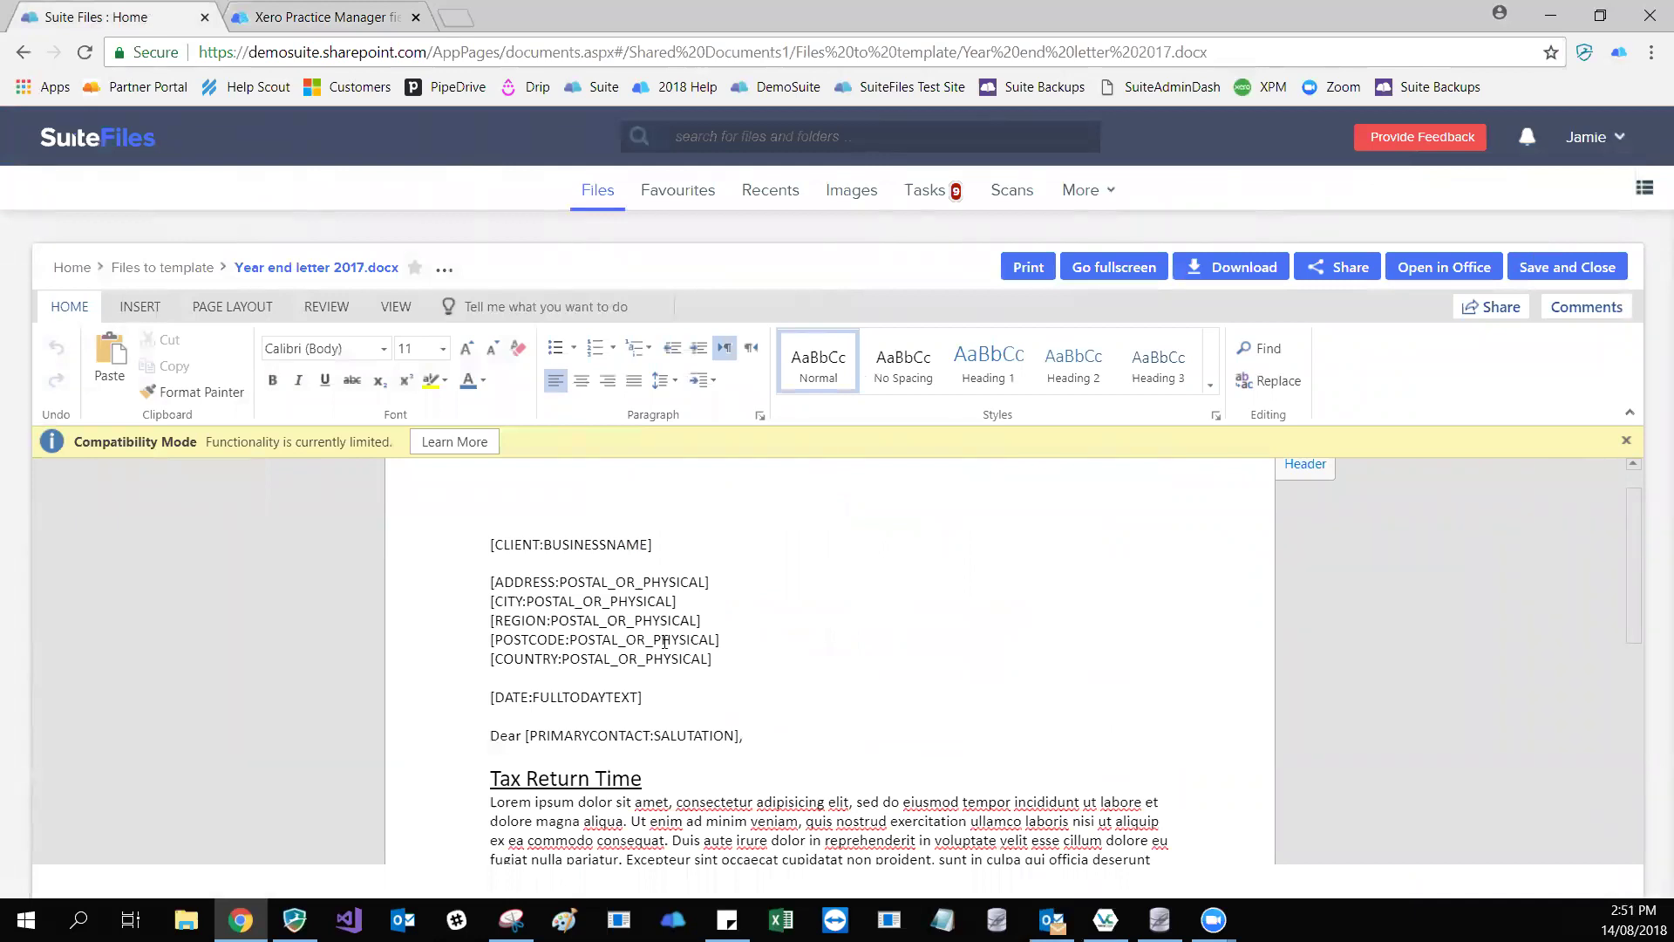
left_click(353, 15)
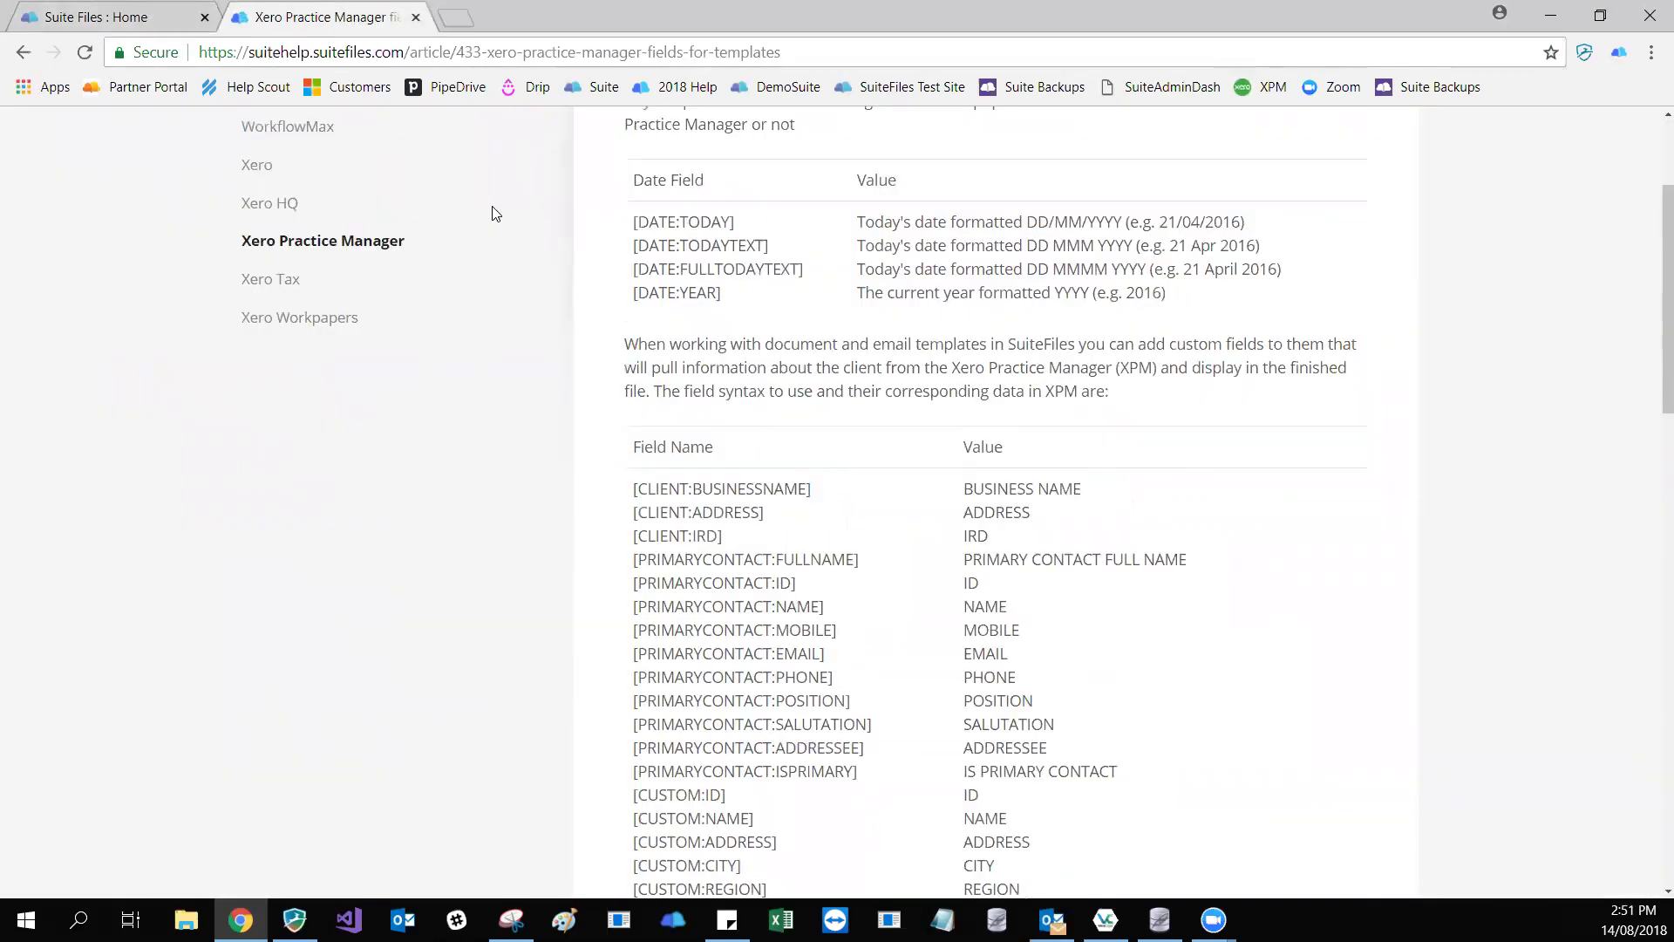
scroll(496, 213, "down", 2)
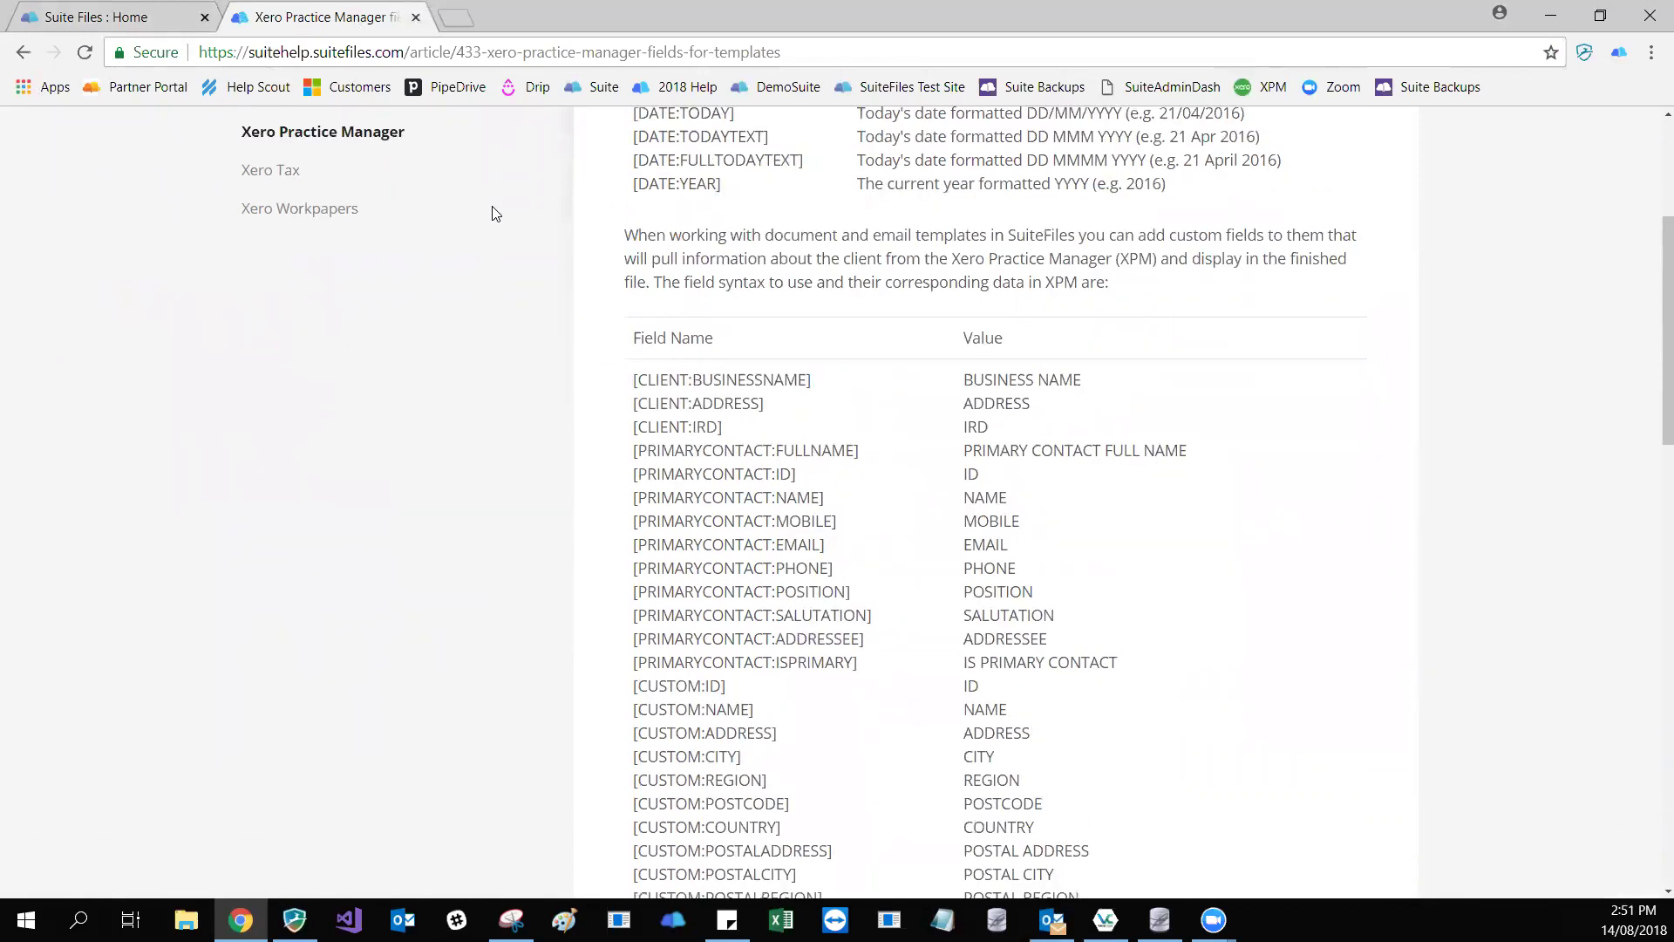
scroll(495, 213, "down", 2)
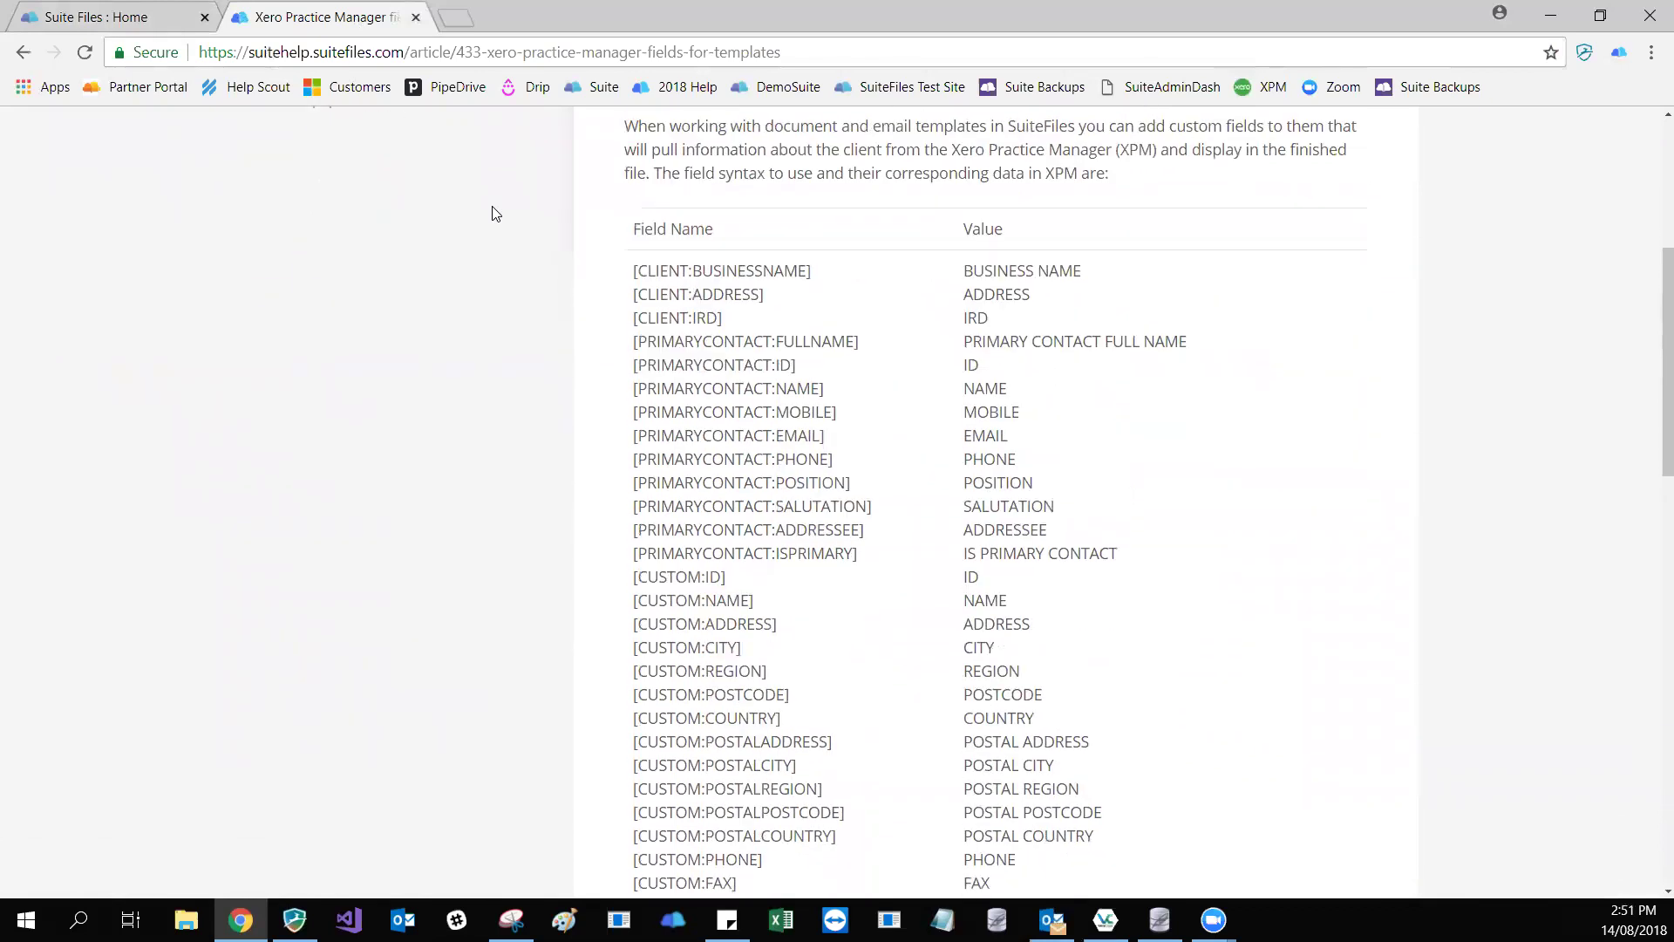
scroll(496, 214, "up", 2)
left_click_drag(726, 426, 634, 425)
key("ctrl+c")
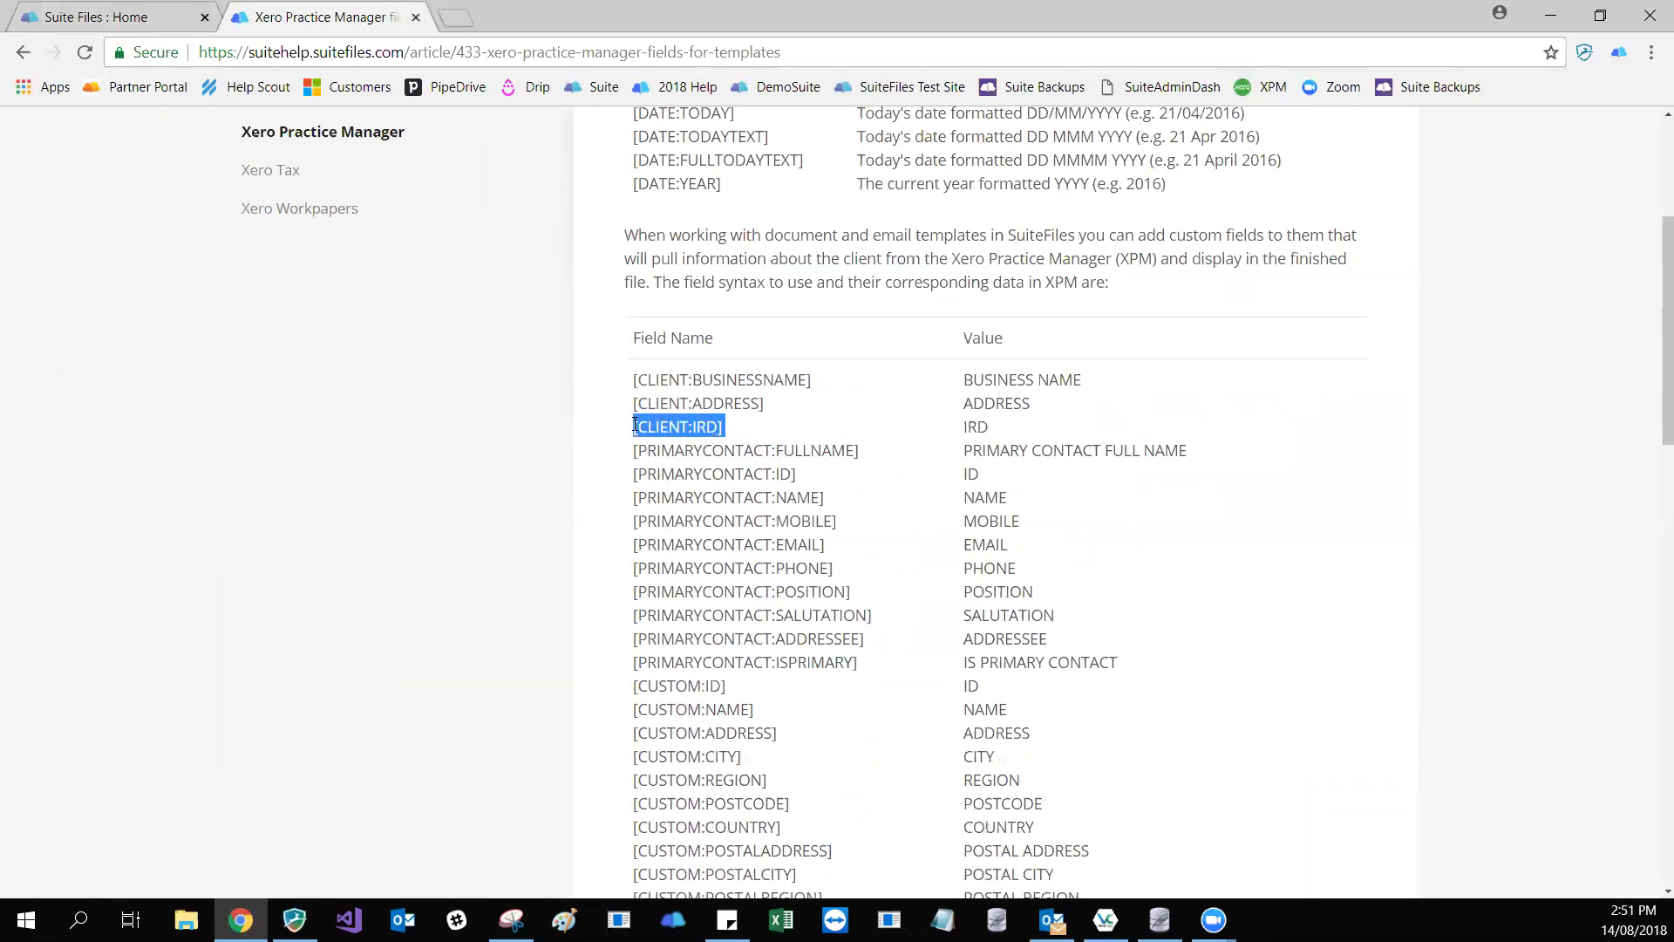
left_click(91, 16)
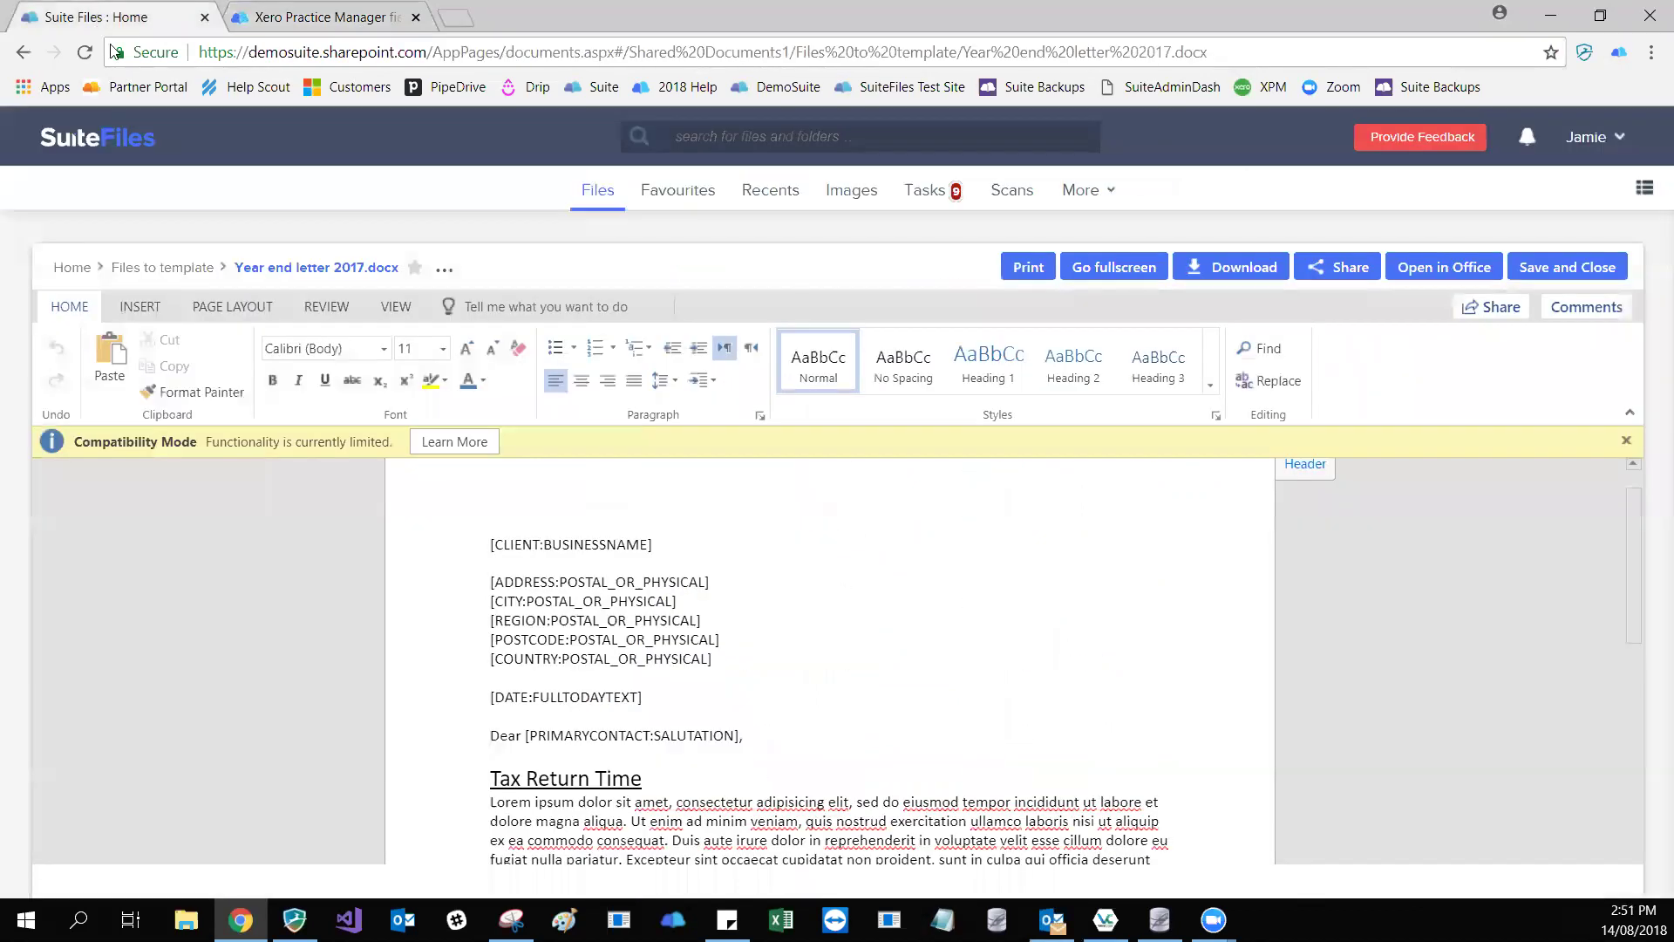
- Paste [CLIENT:IRD] on its own line between Tax Return Time and GST Requirements
scroll(668, 646, "down", 4)
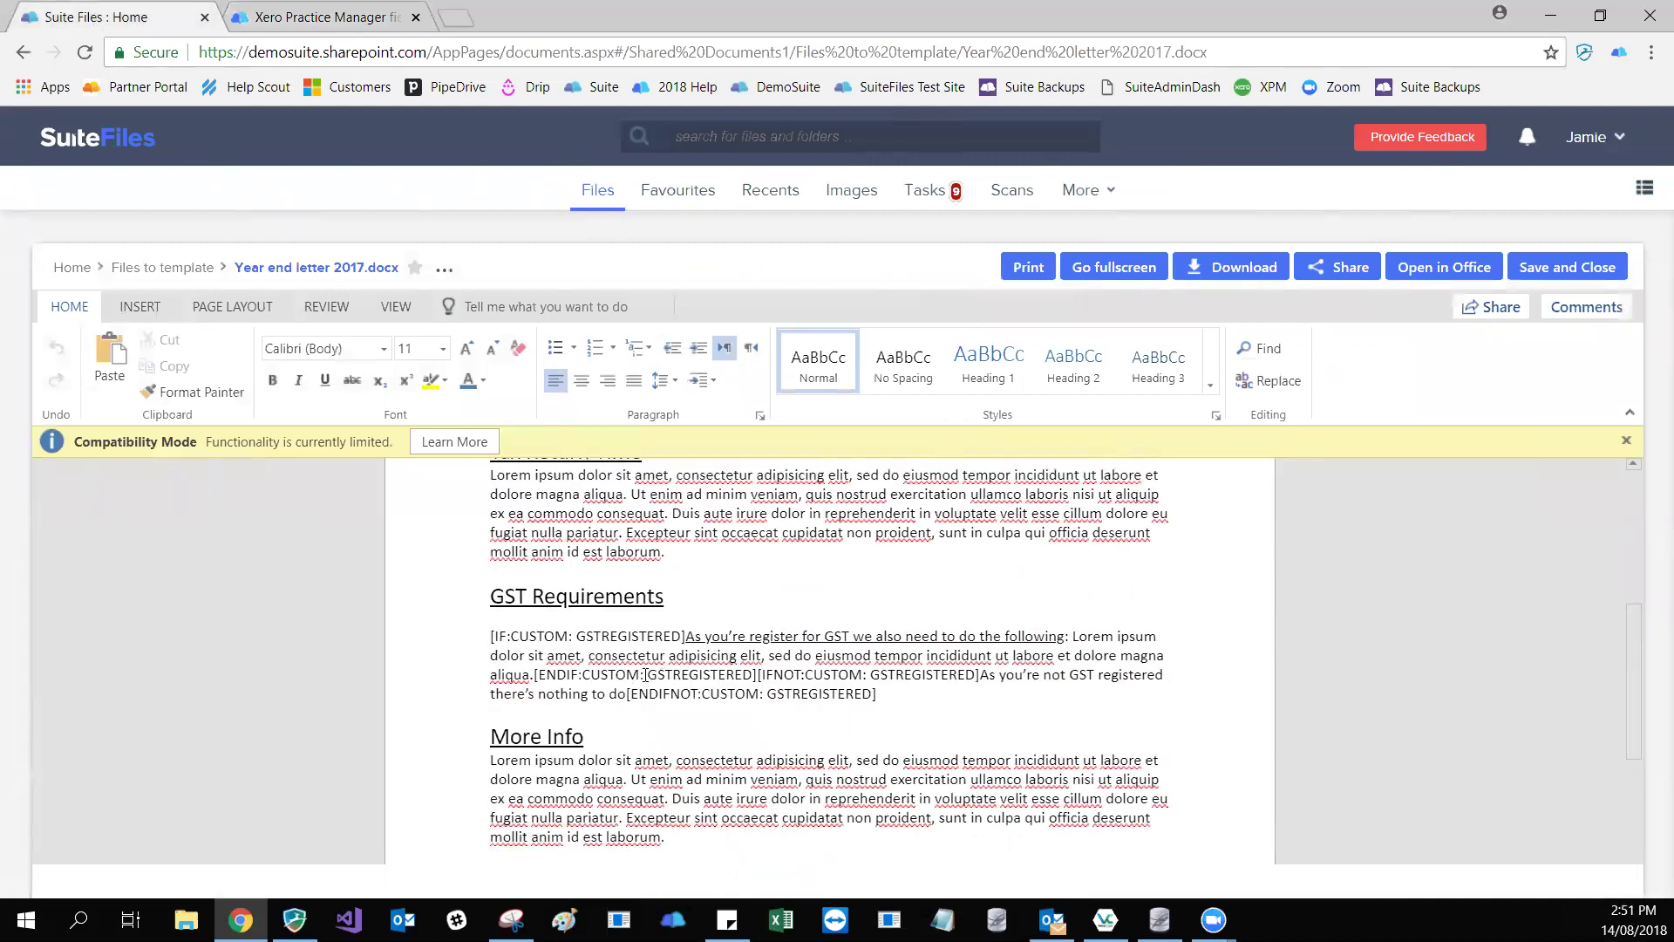
scroll(645, 674, "up", 4)
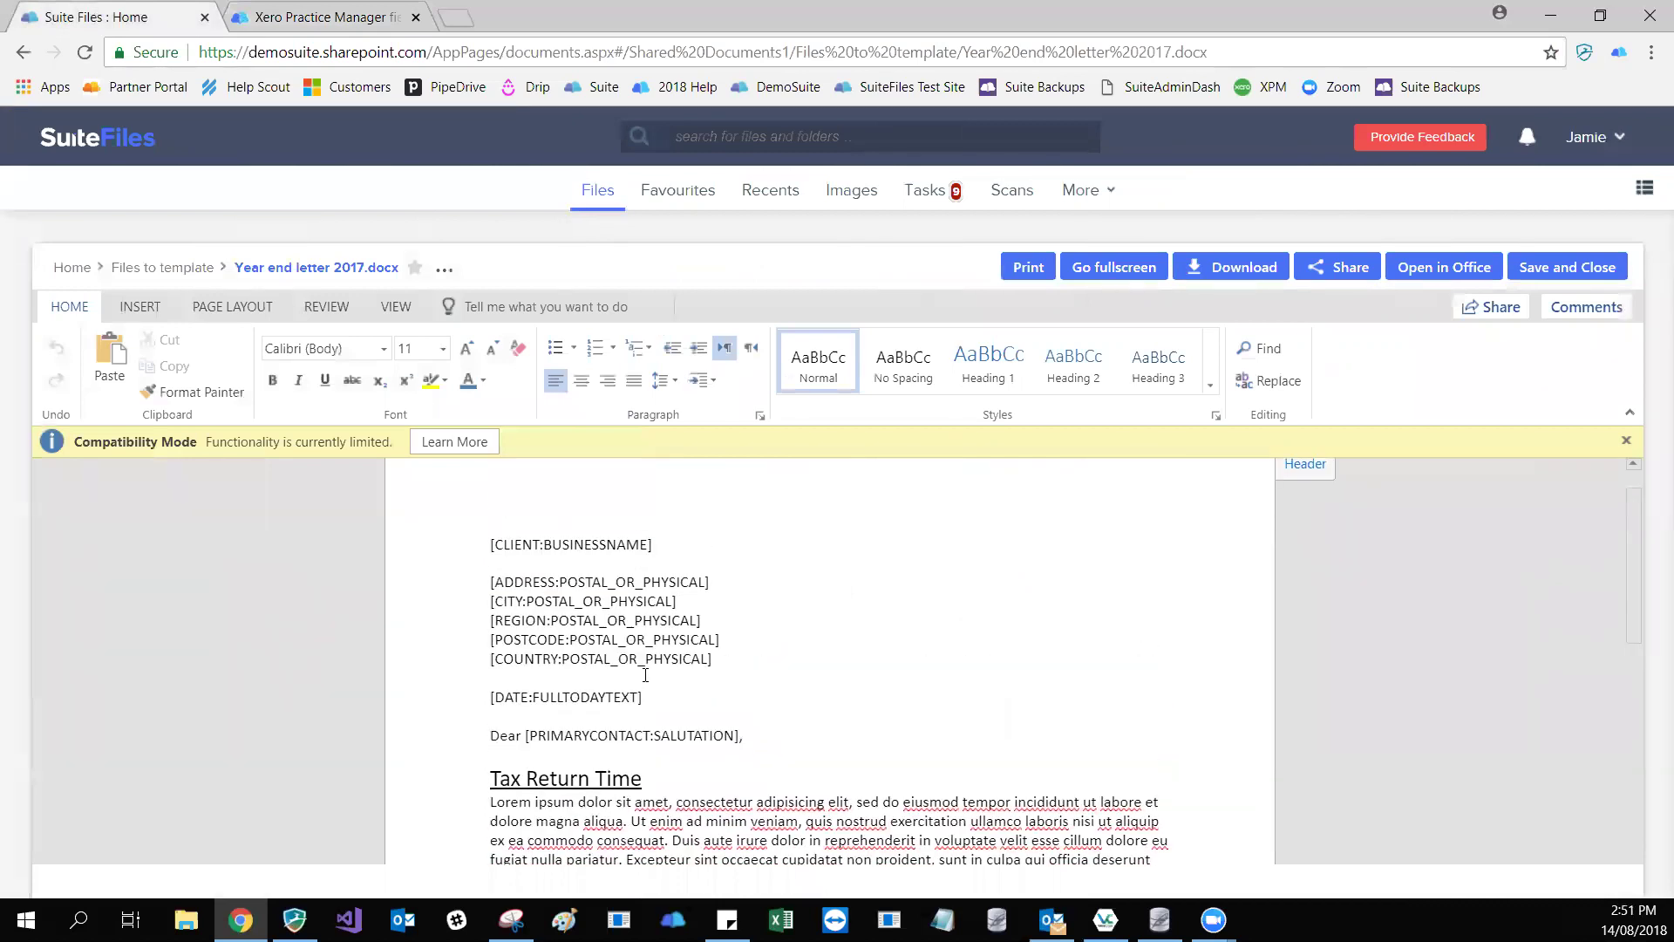
scroll(645, 674, "down", 1)
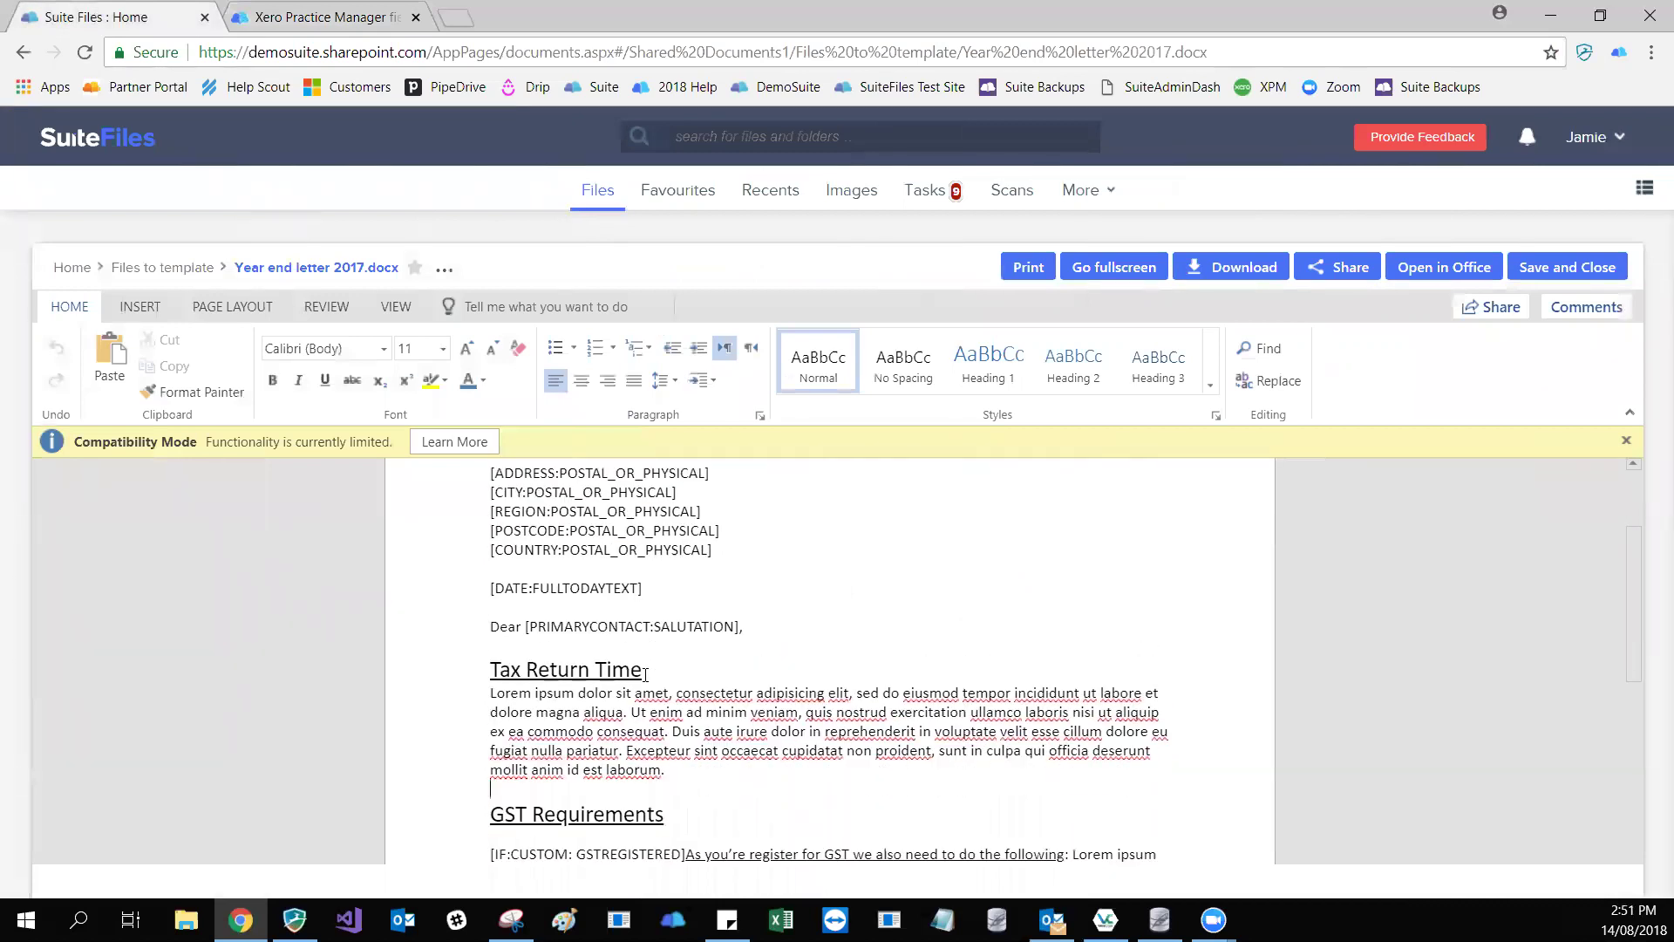
key("Return")
key("ctrl+v")
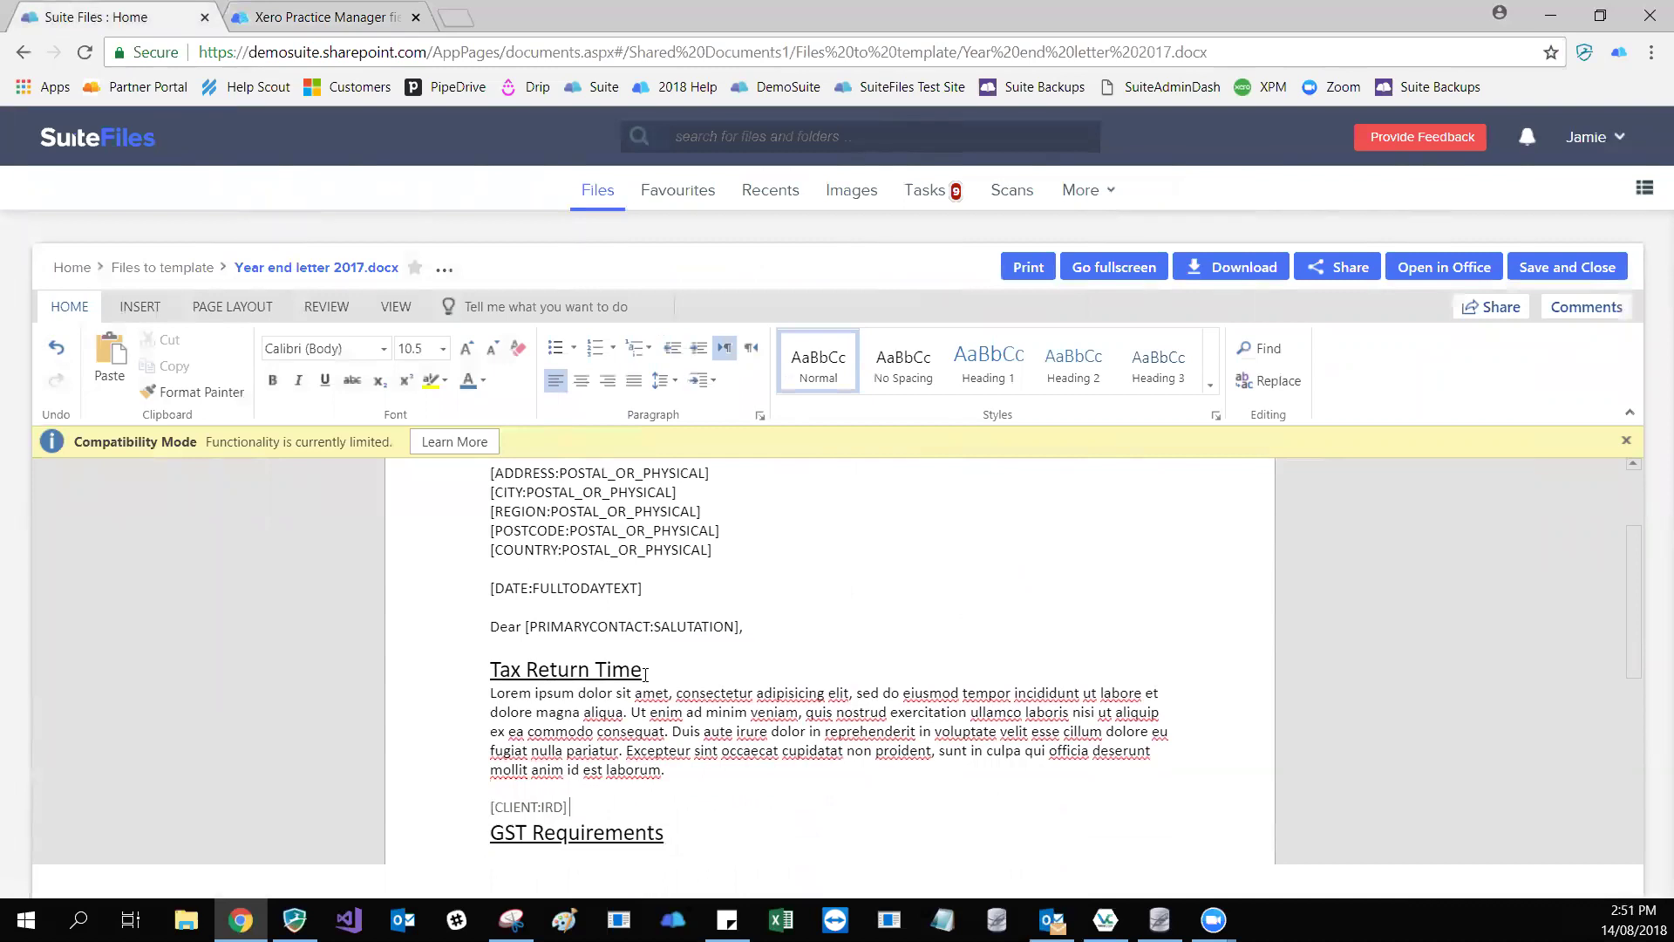
key("Return")
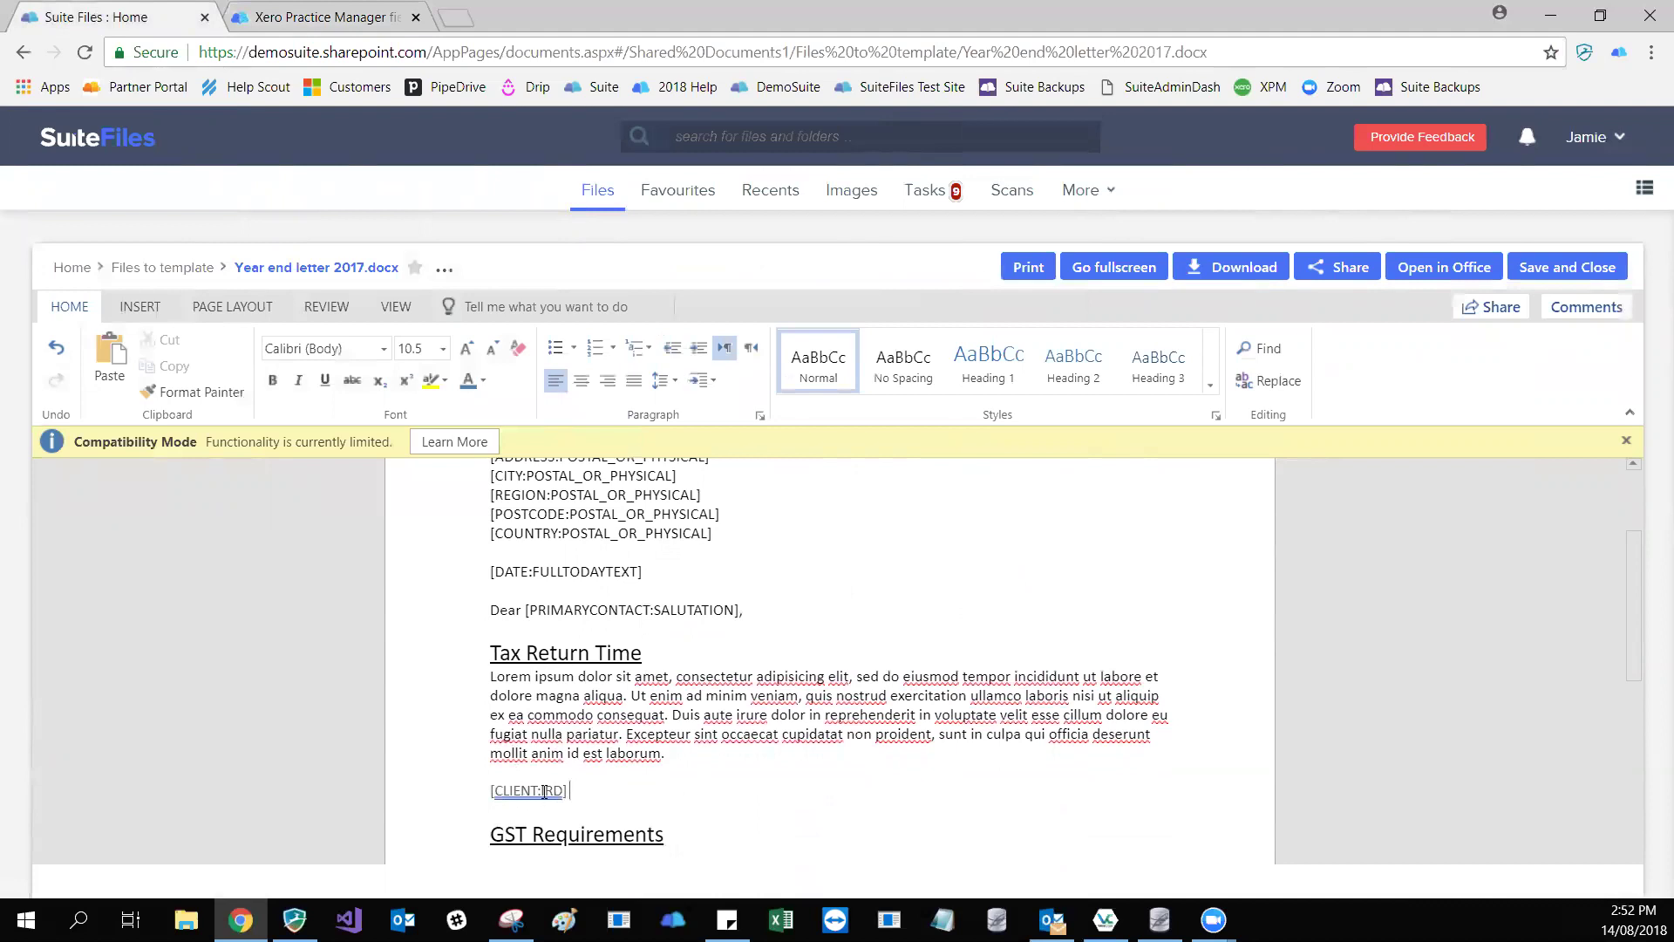
scroll(661, 761, "up", 1)
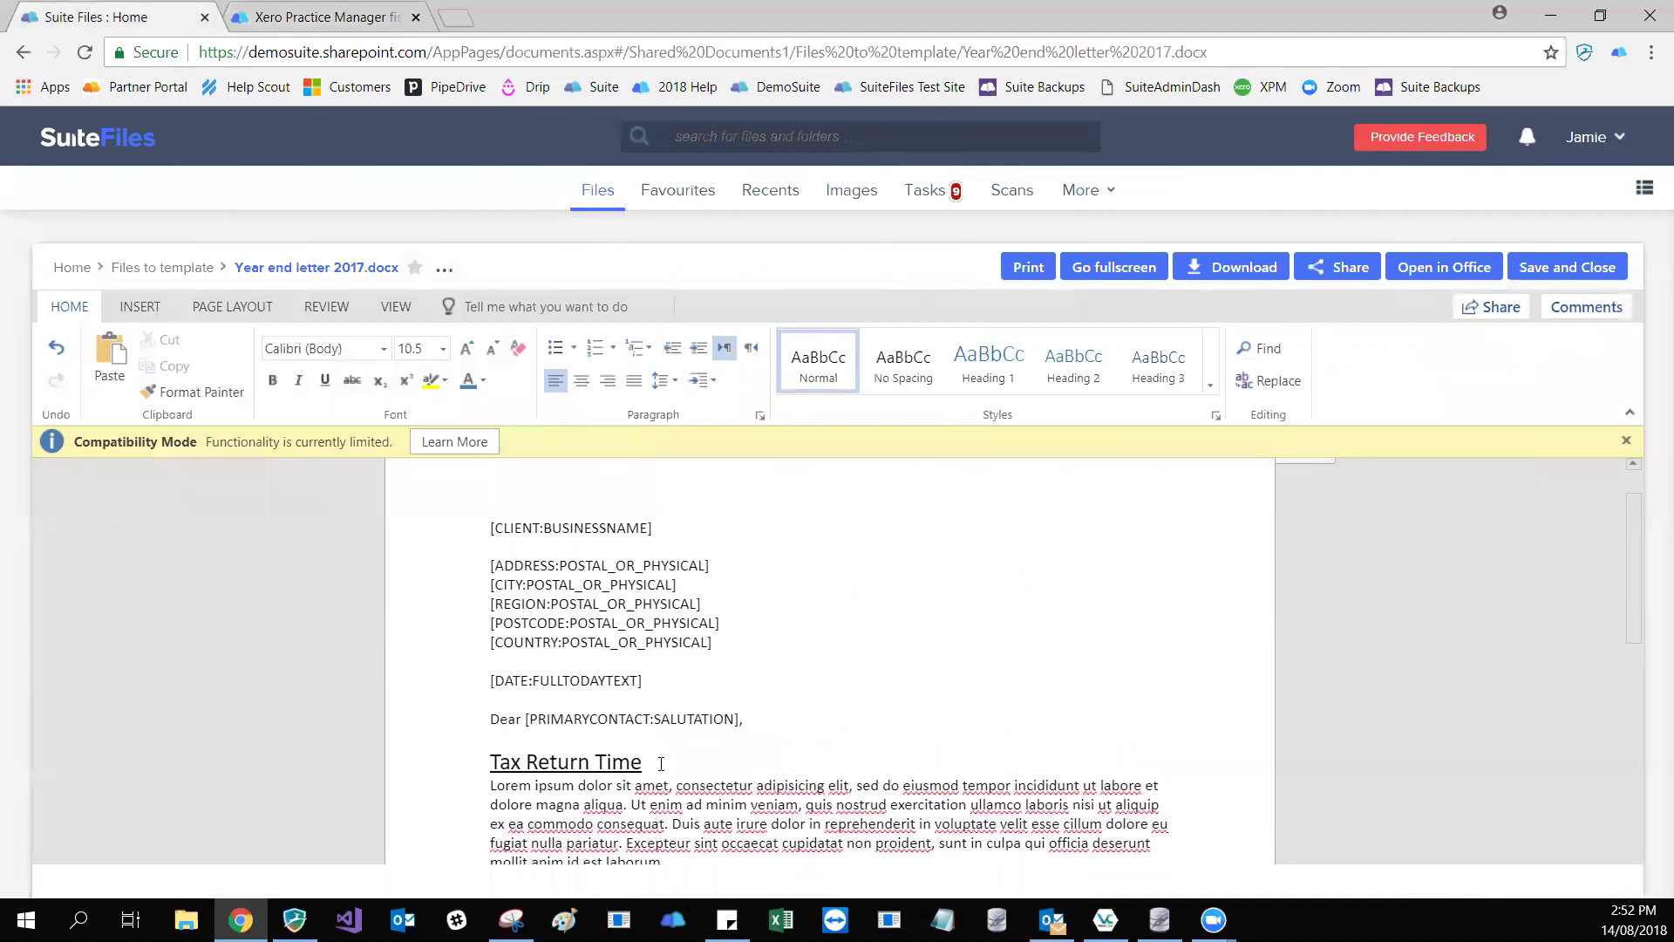
scroll(687, 713, "down", 1)
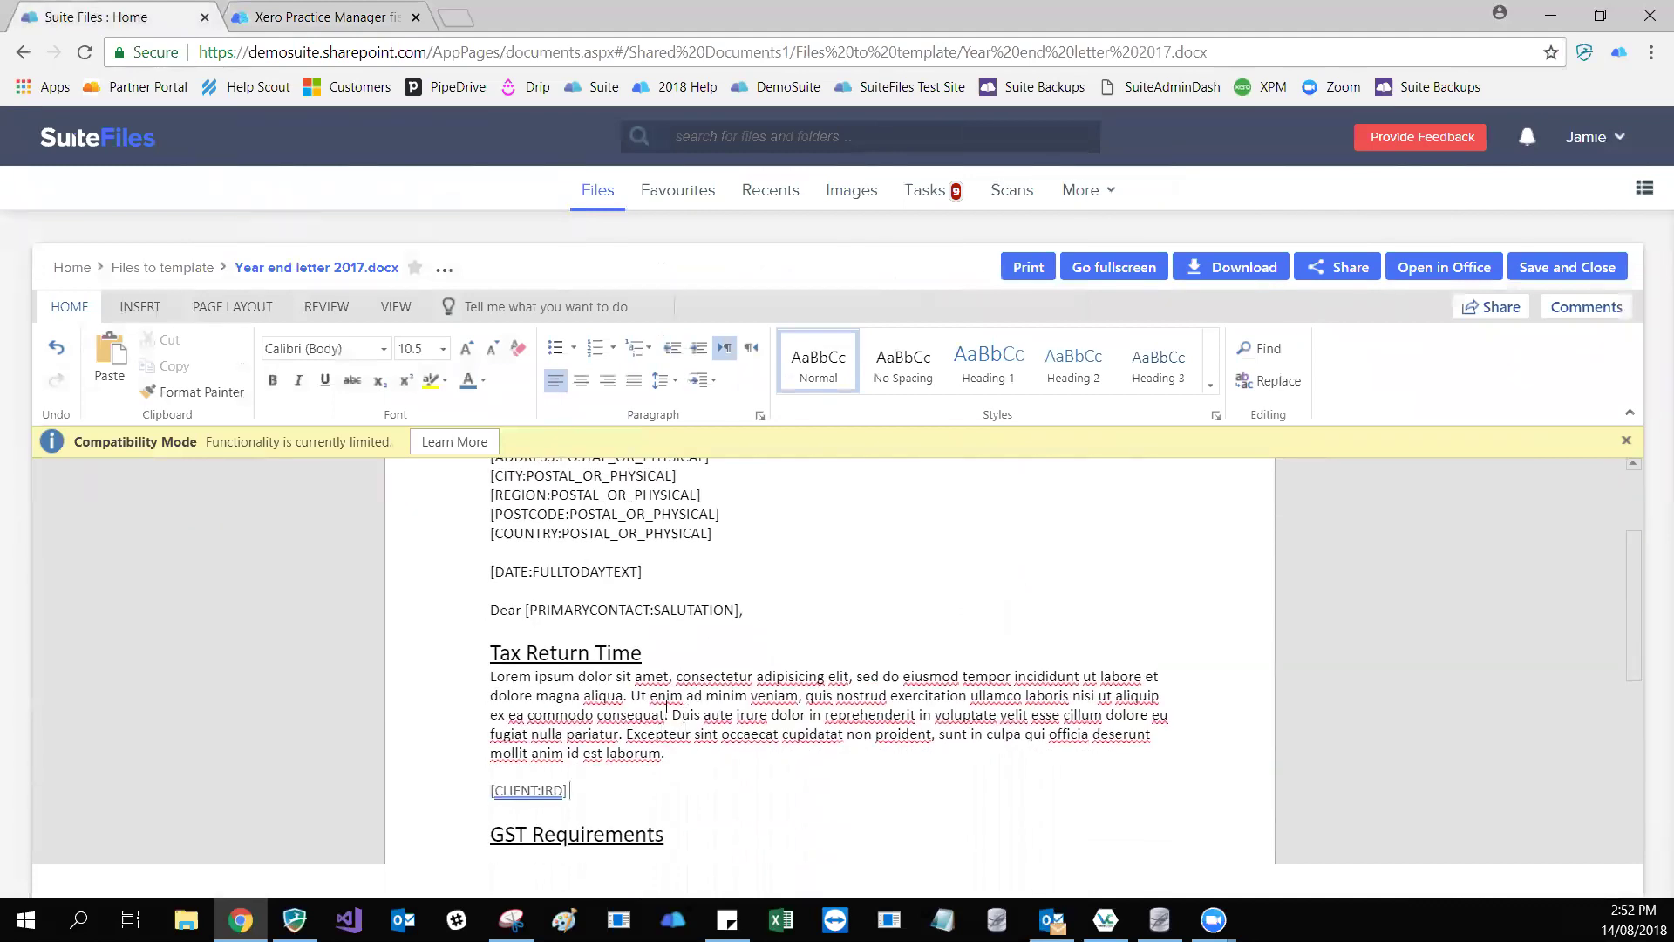
scroll(671, 711, "up", 1)
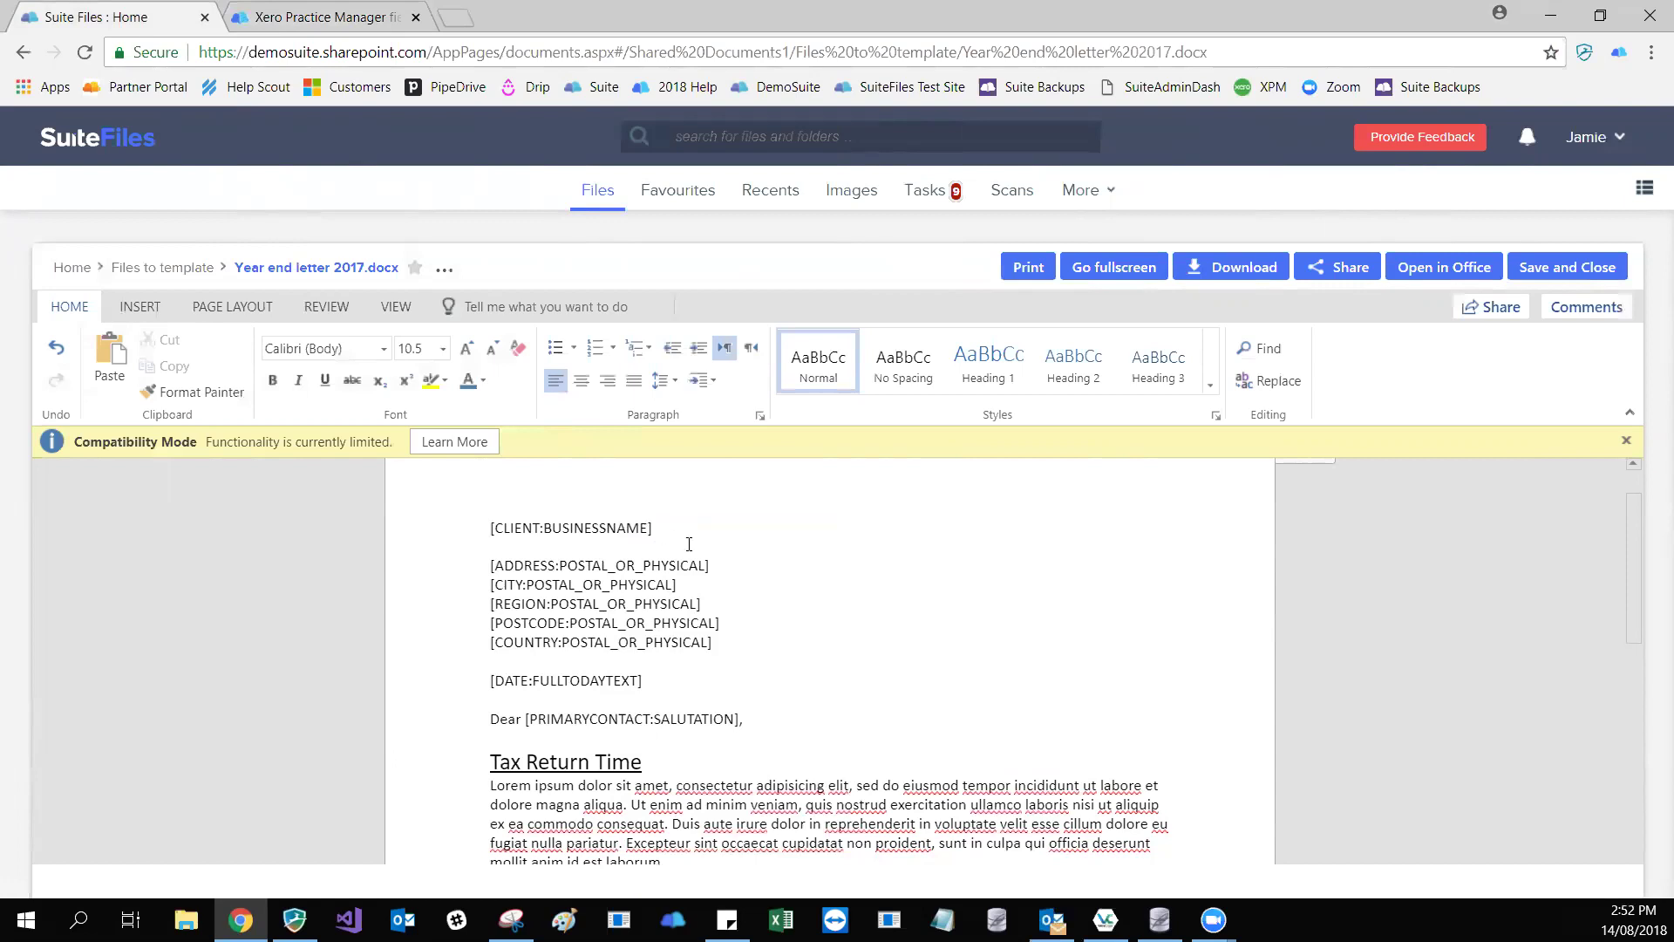
scroll(675, 740, "down", 1)
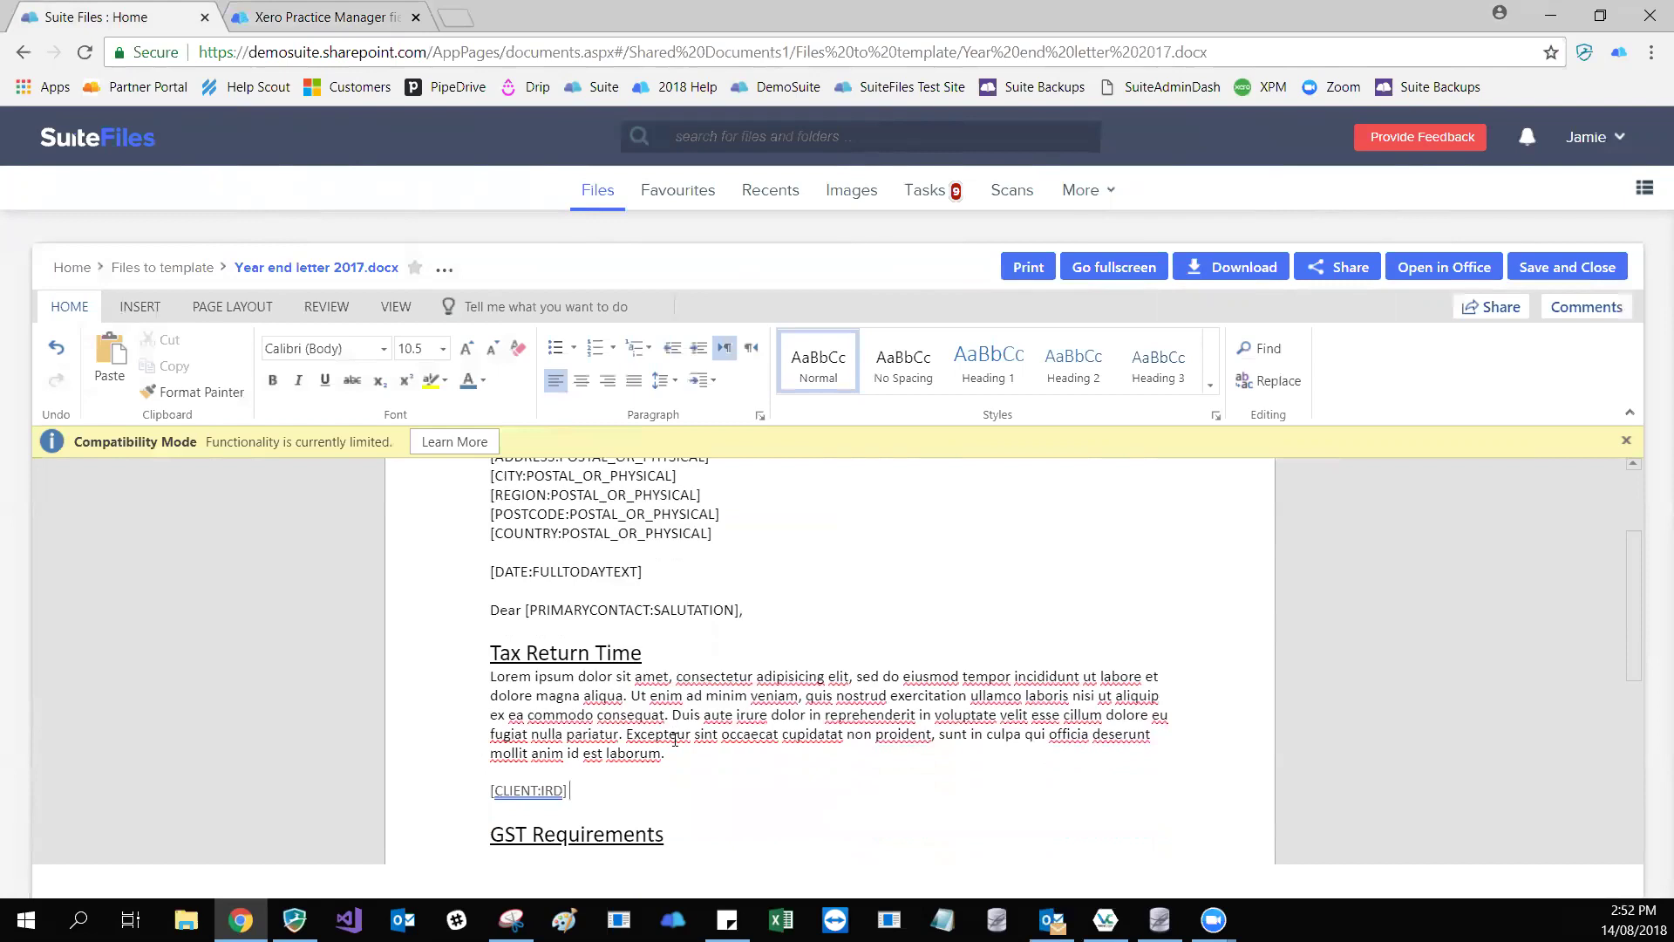
scroll(631, 558, "up", 1)
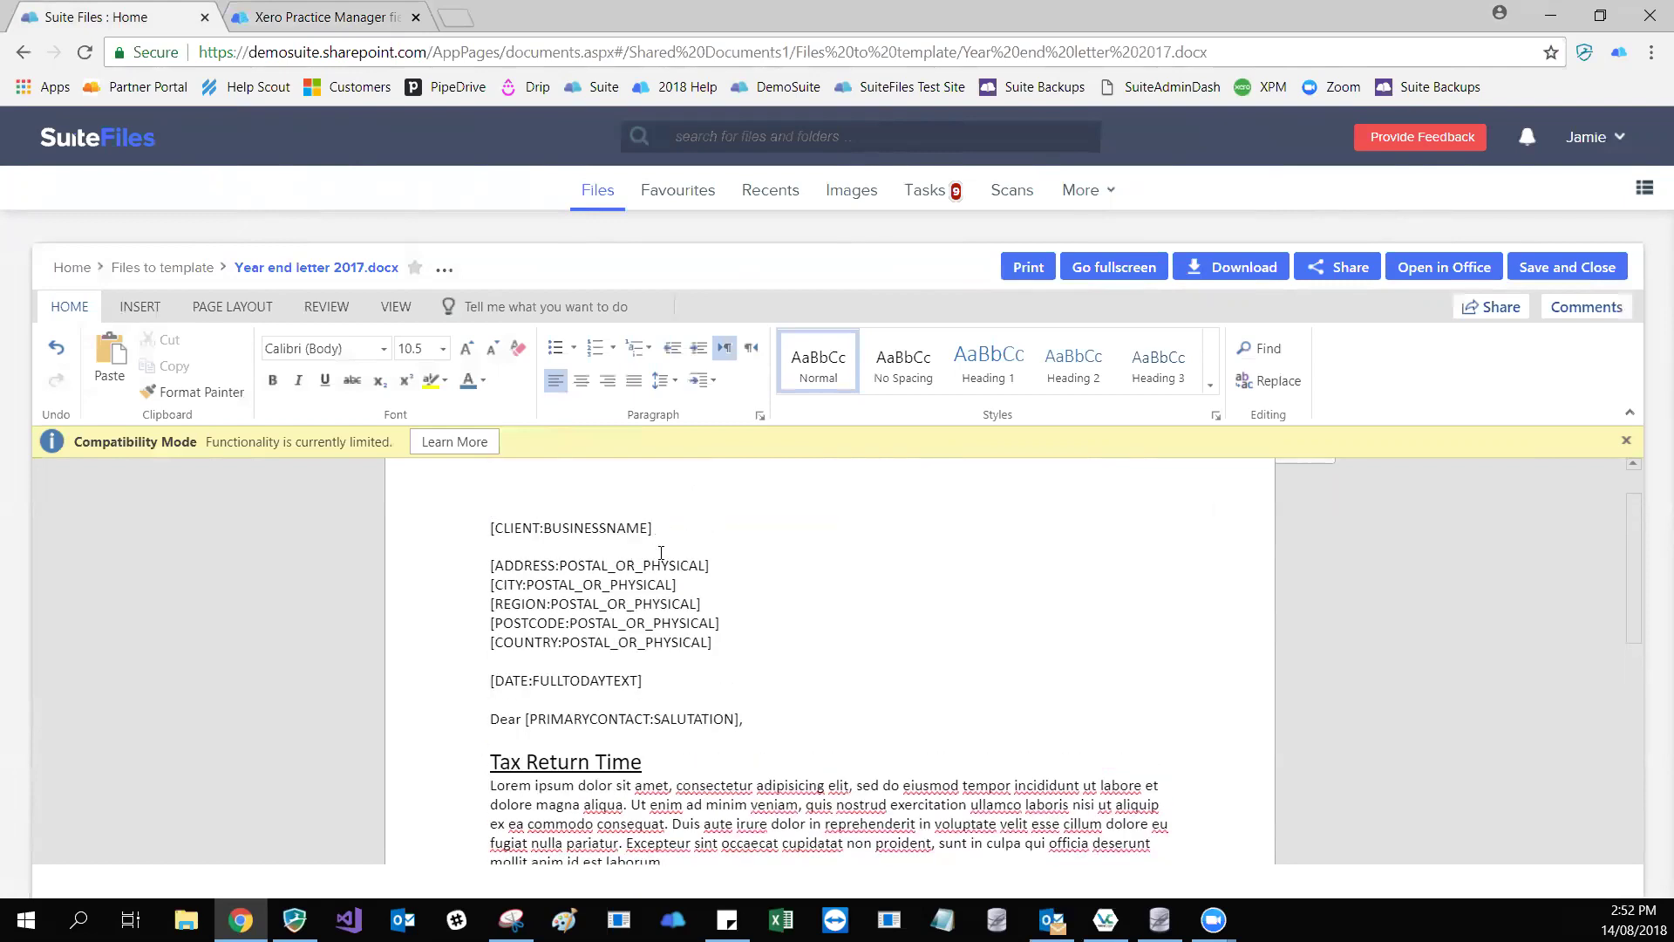
scroll(658, 545, "up", 1)
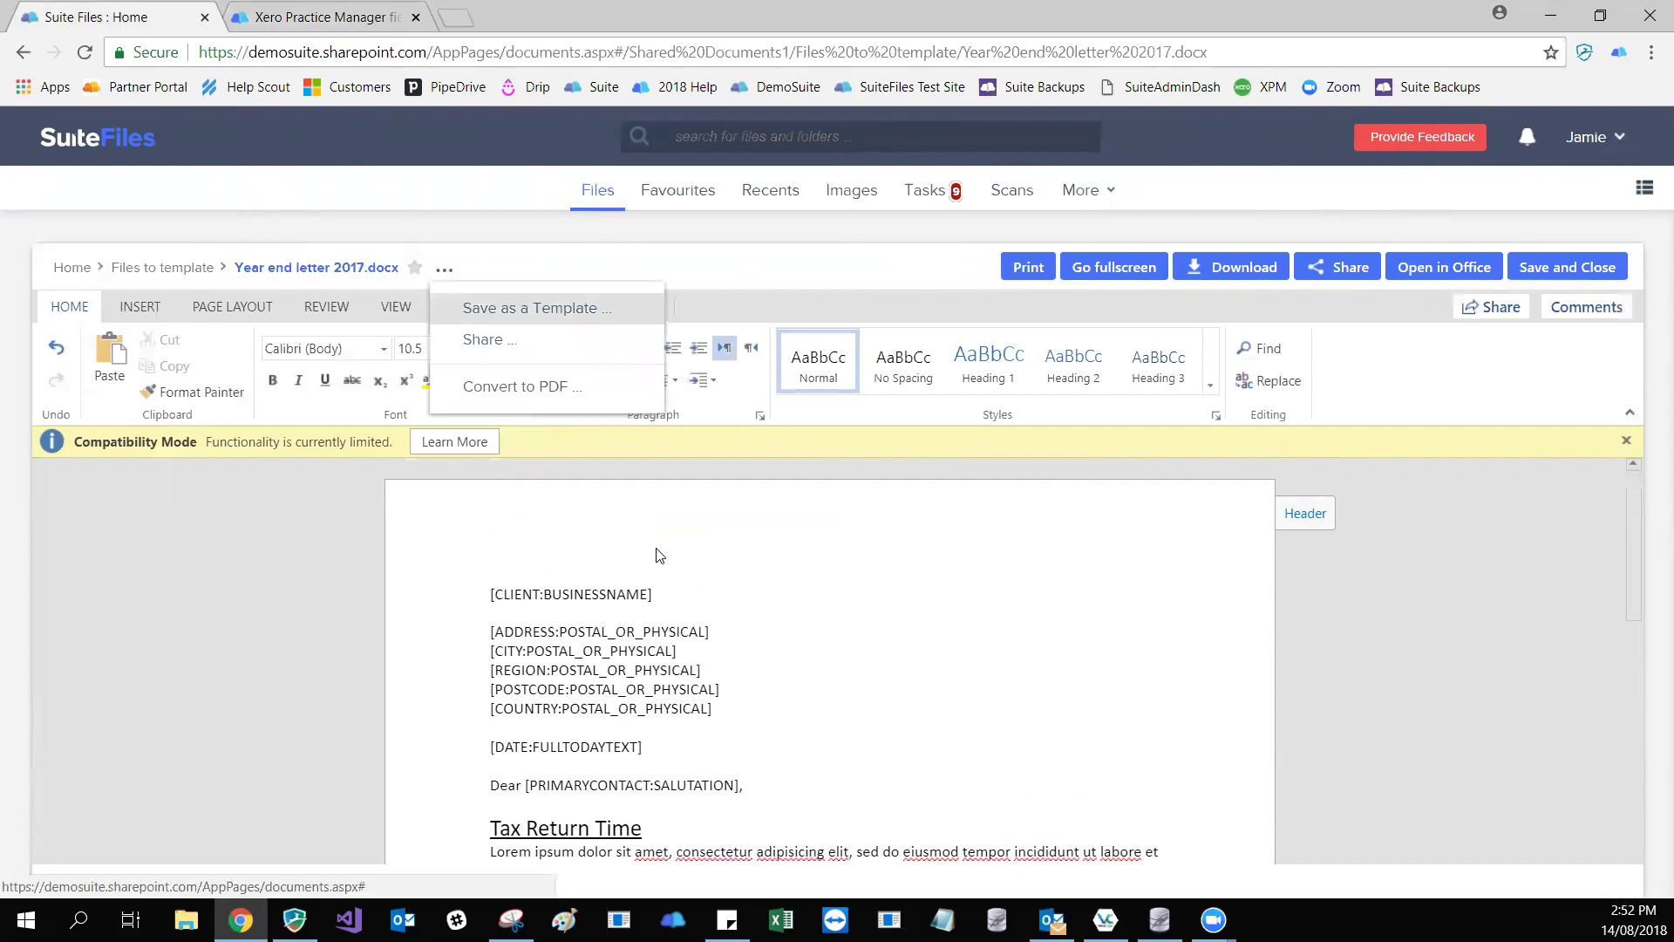
- Go back to the Files to template folder and open the actions for Year end letter 2017.docx
left_click(660, 556)
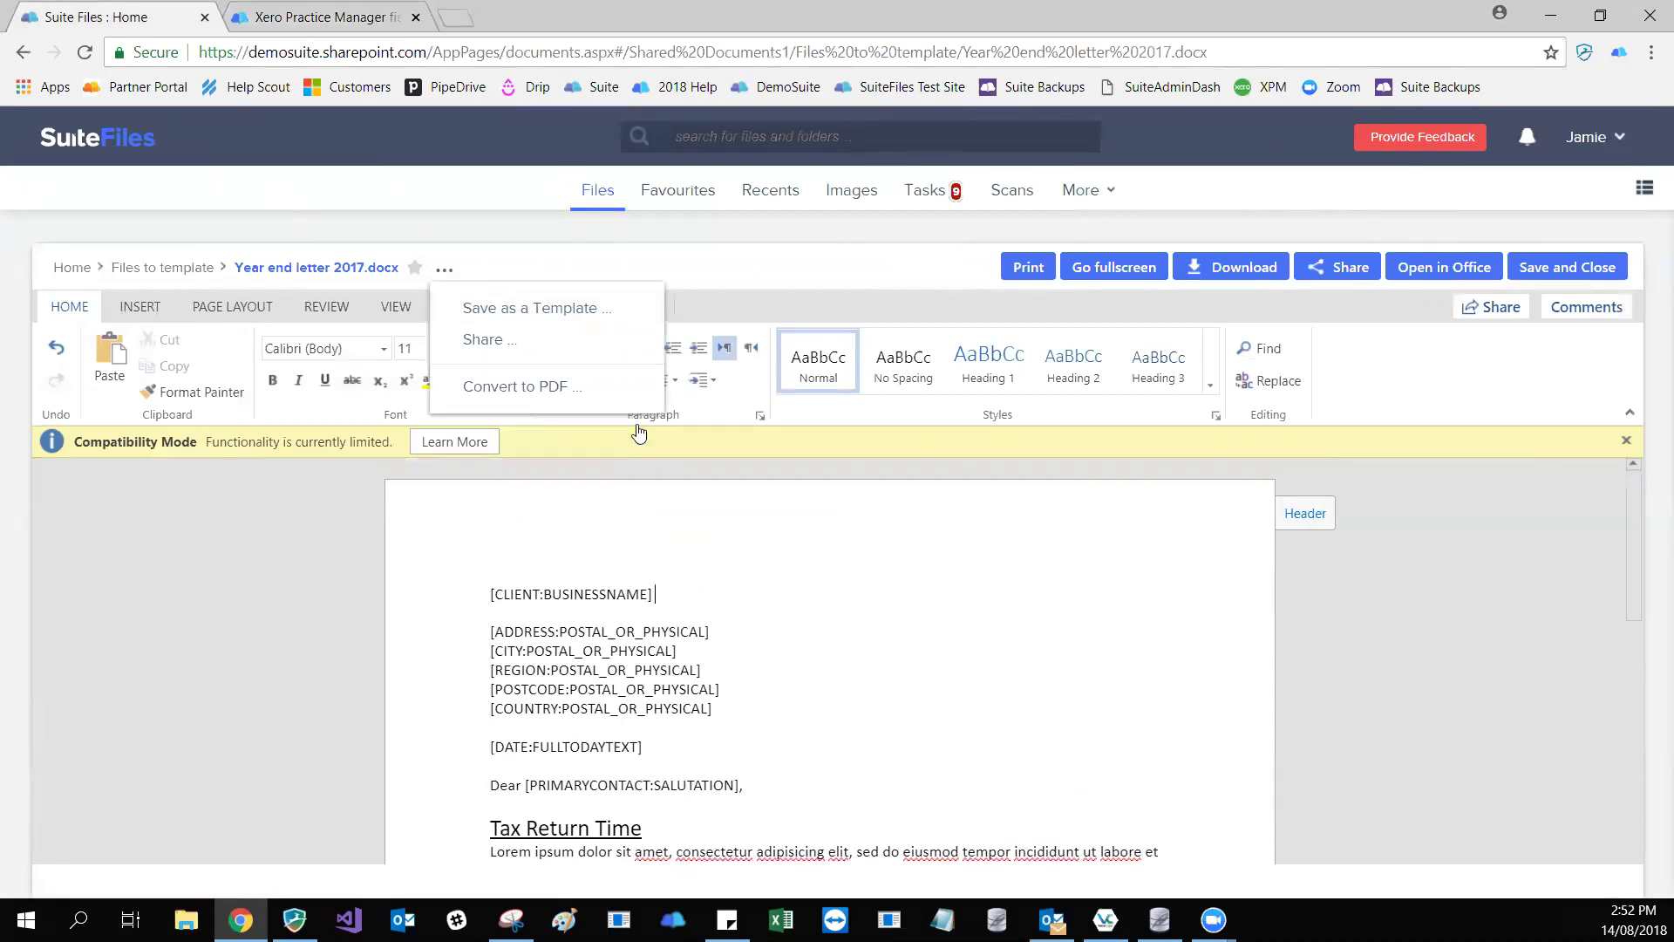
left_click(177, 276)
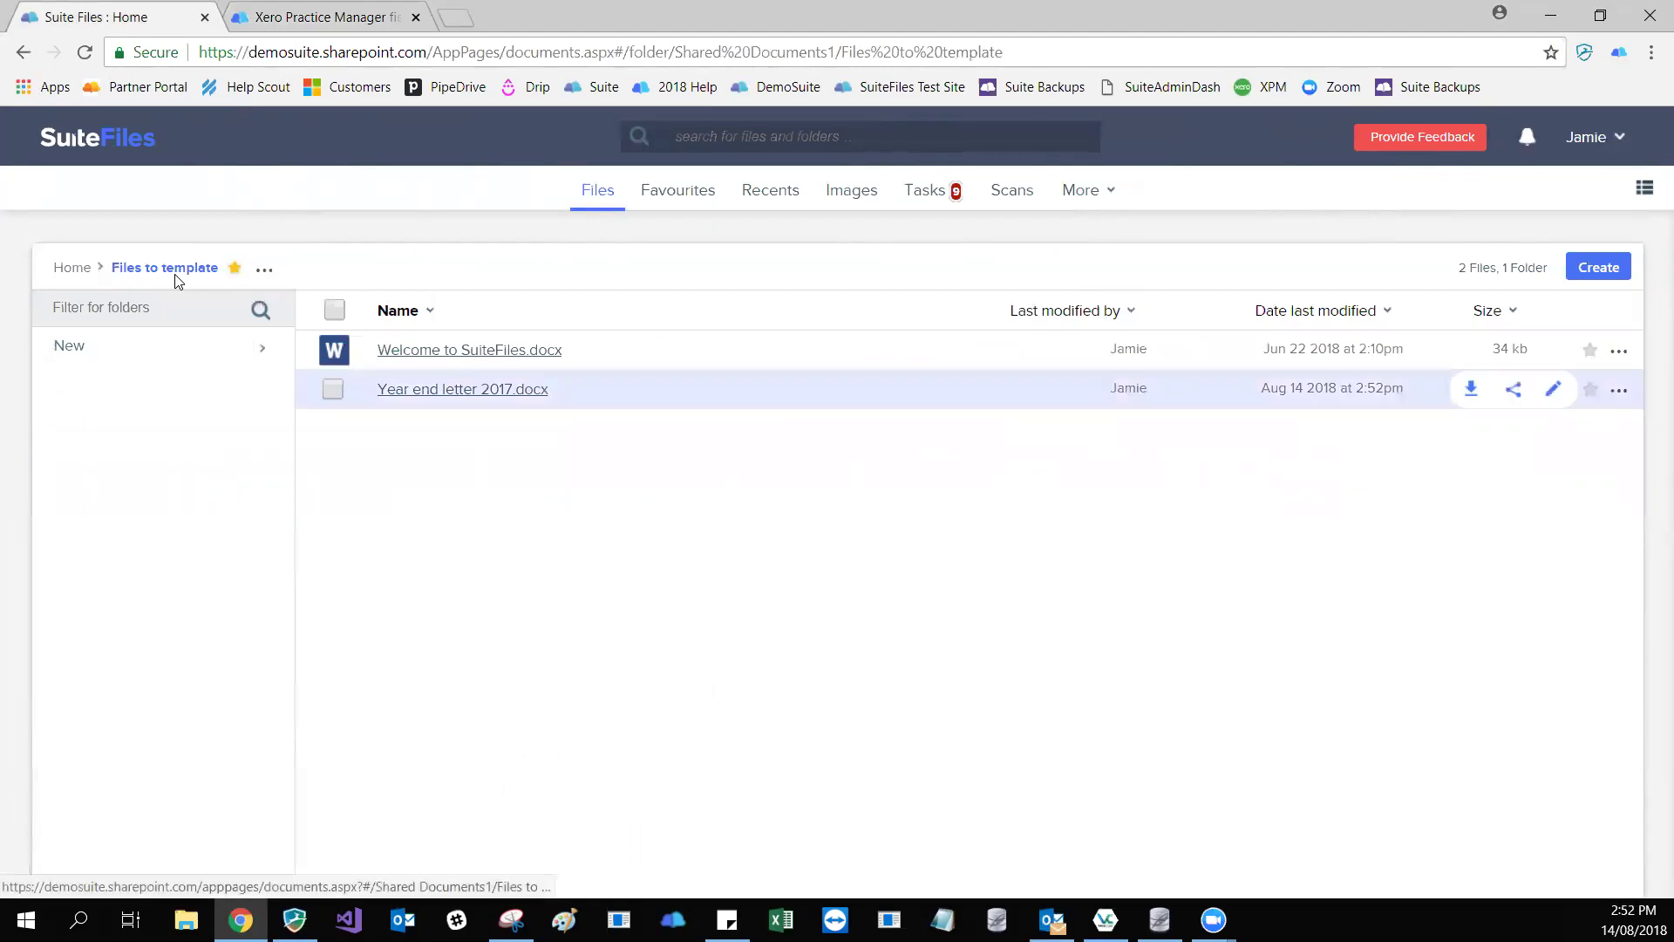
left_click(1620, 395)
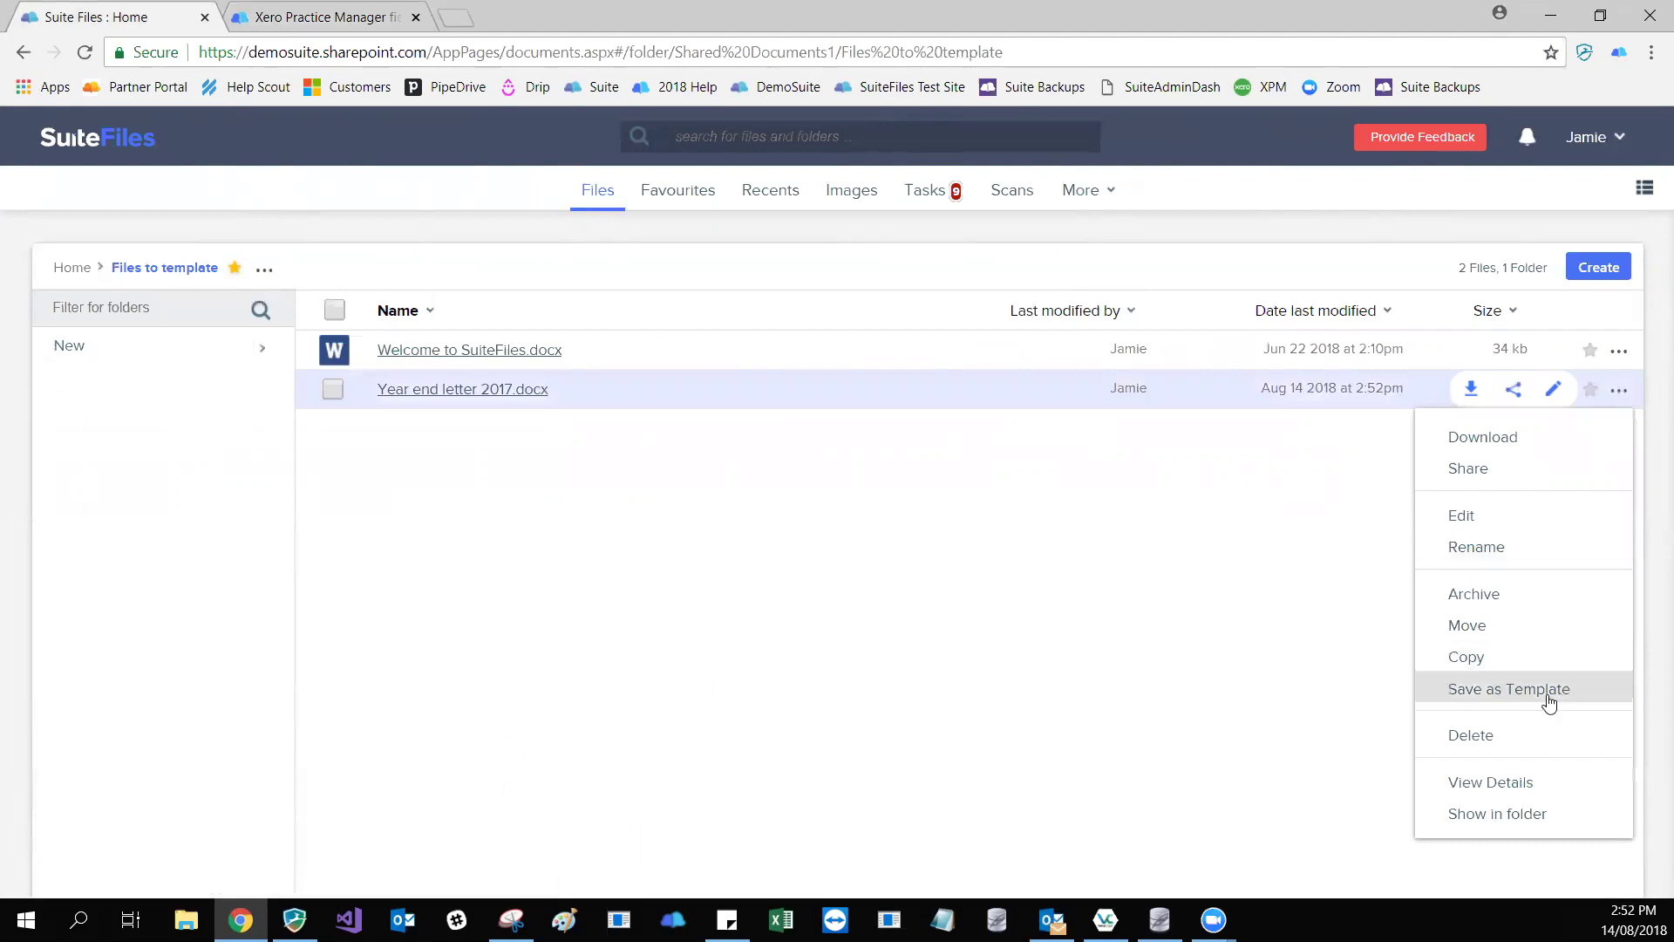
- Save the letter as template 'Year end letter 2019' in the Year End Letters category
left_click(1511, 691)
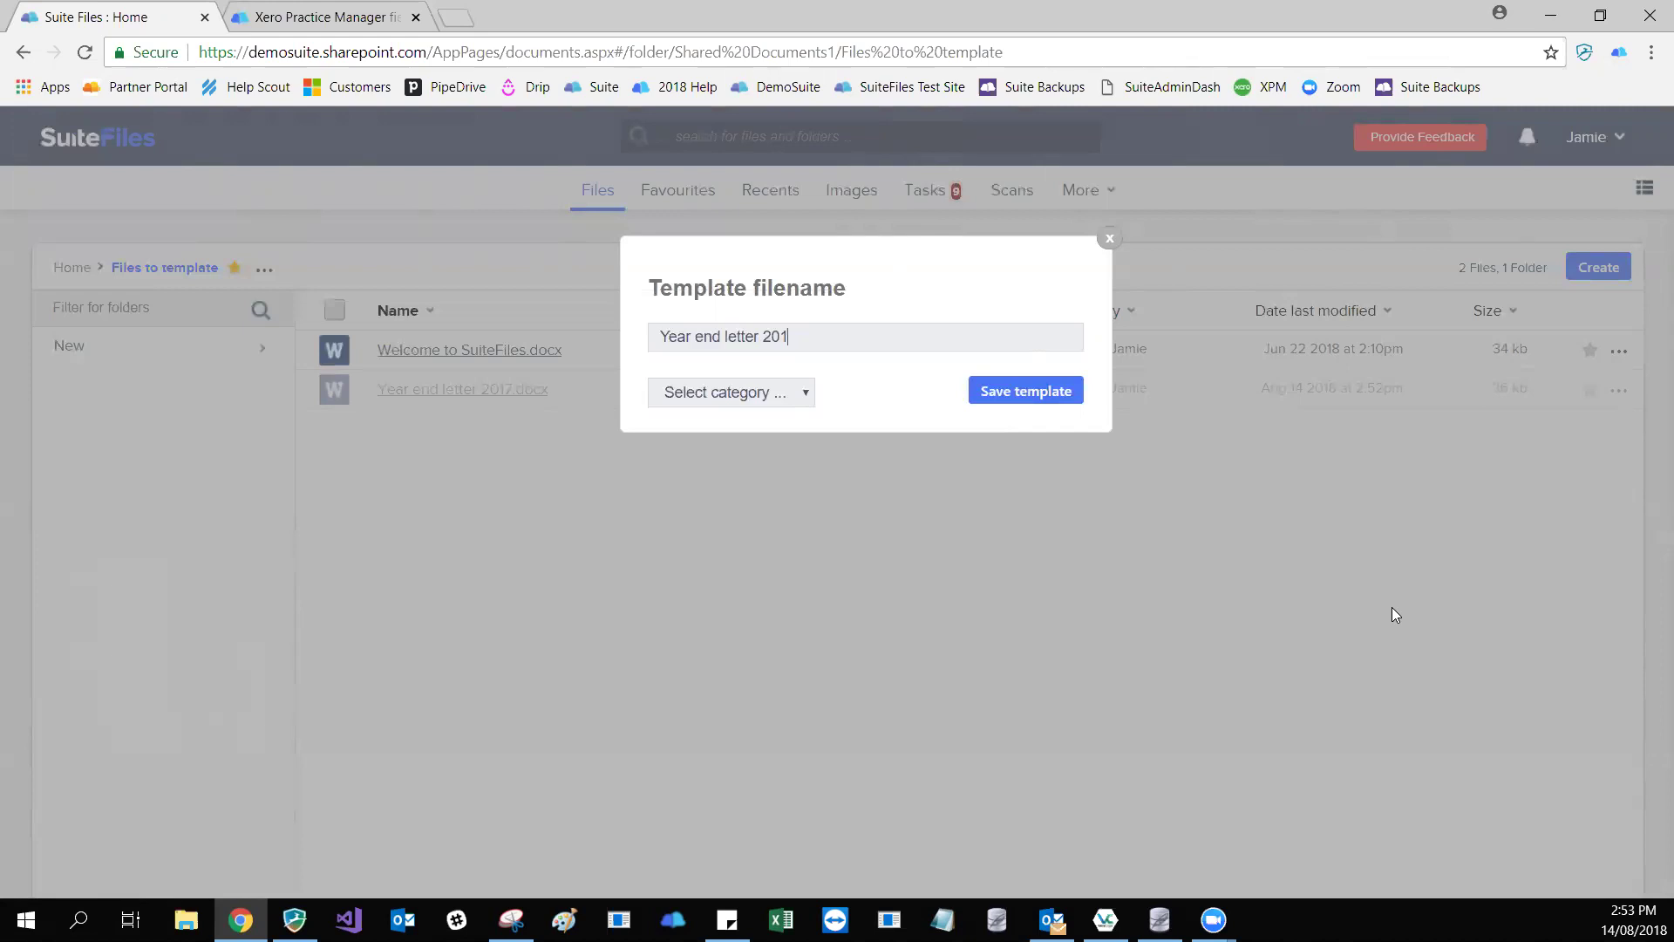
type("9")
key("alt+Down")
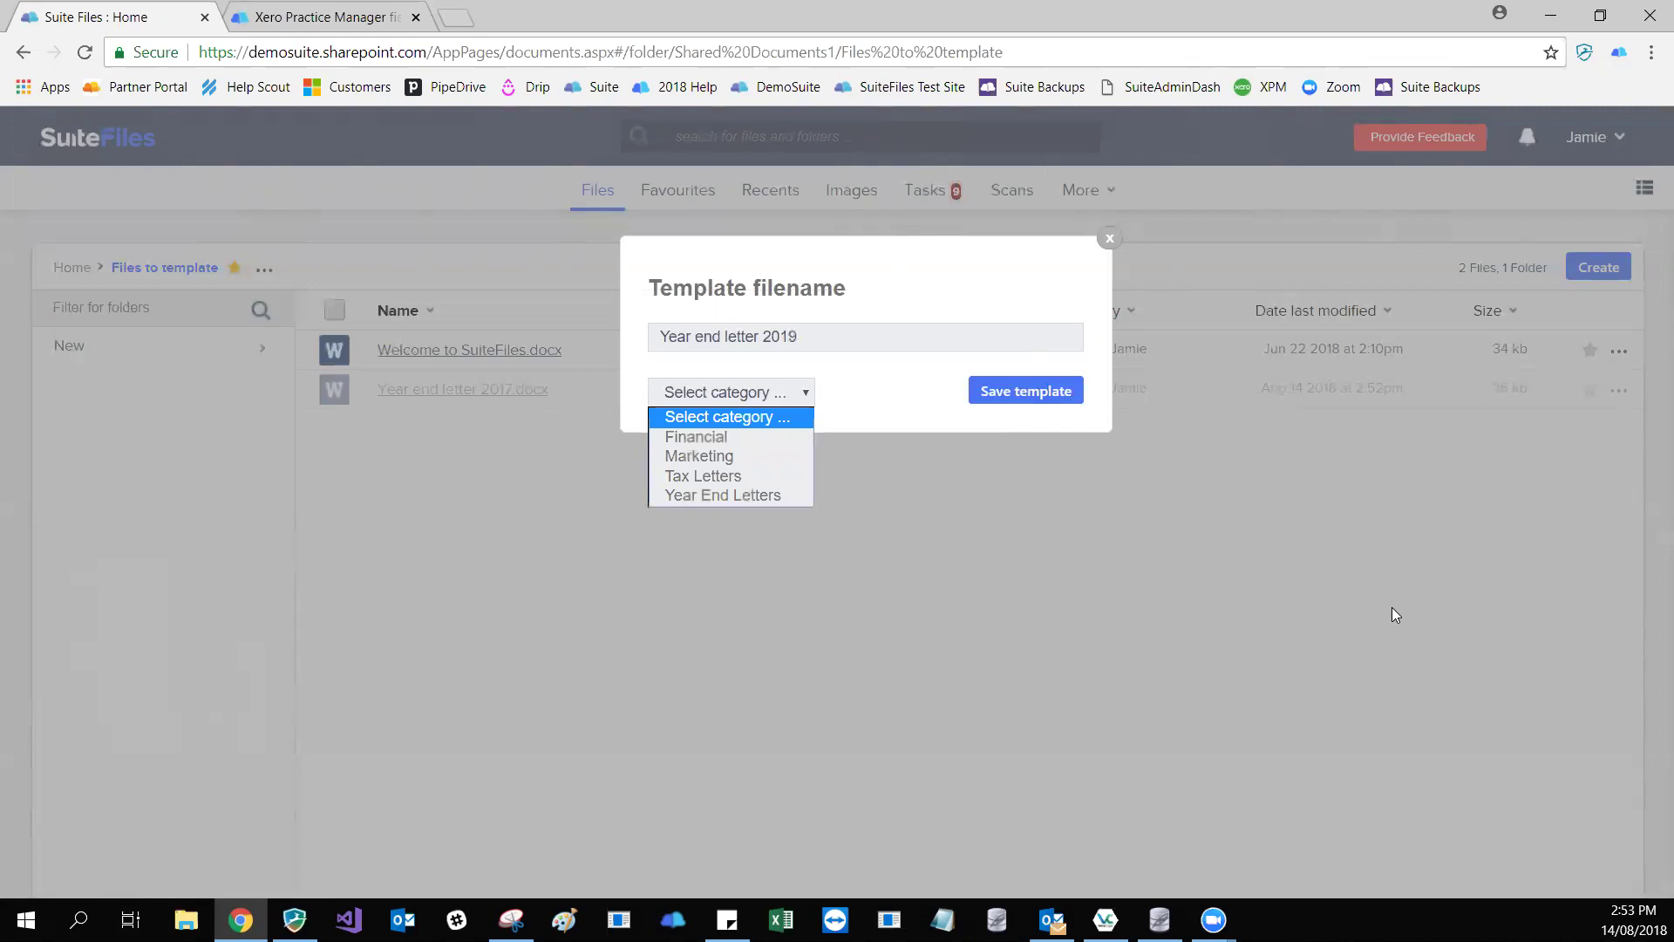
key("Down")
key("Down")
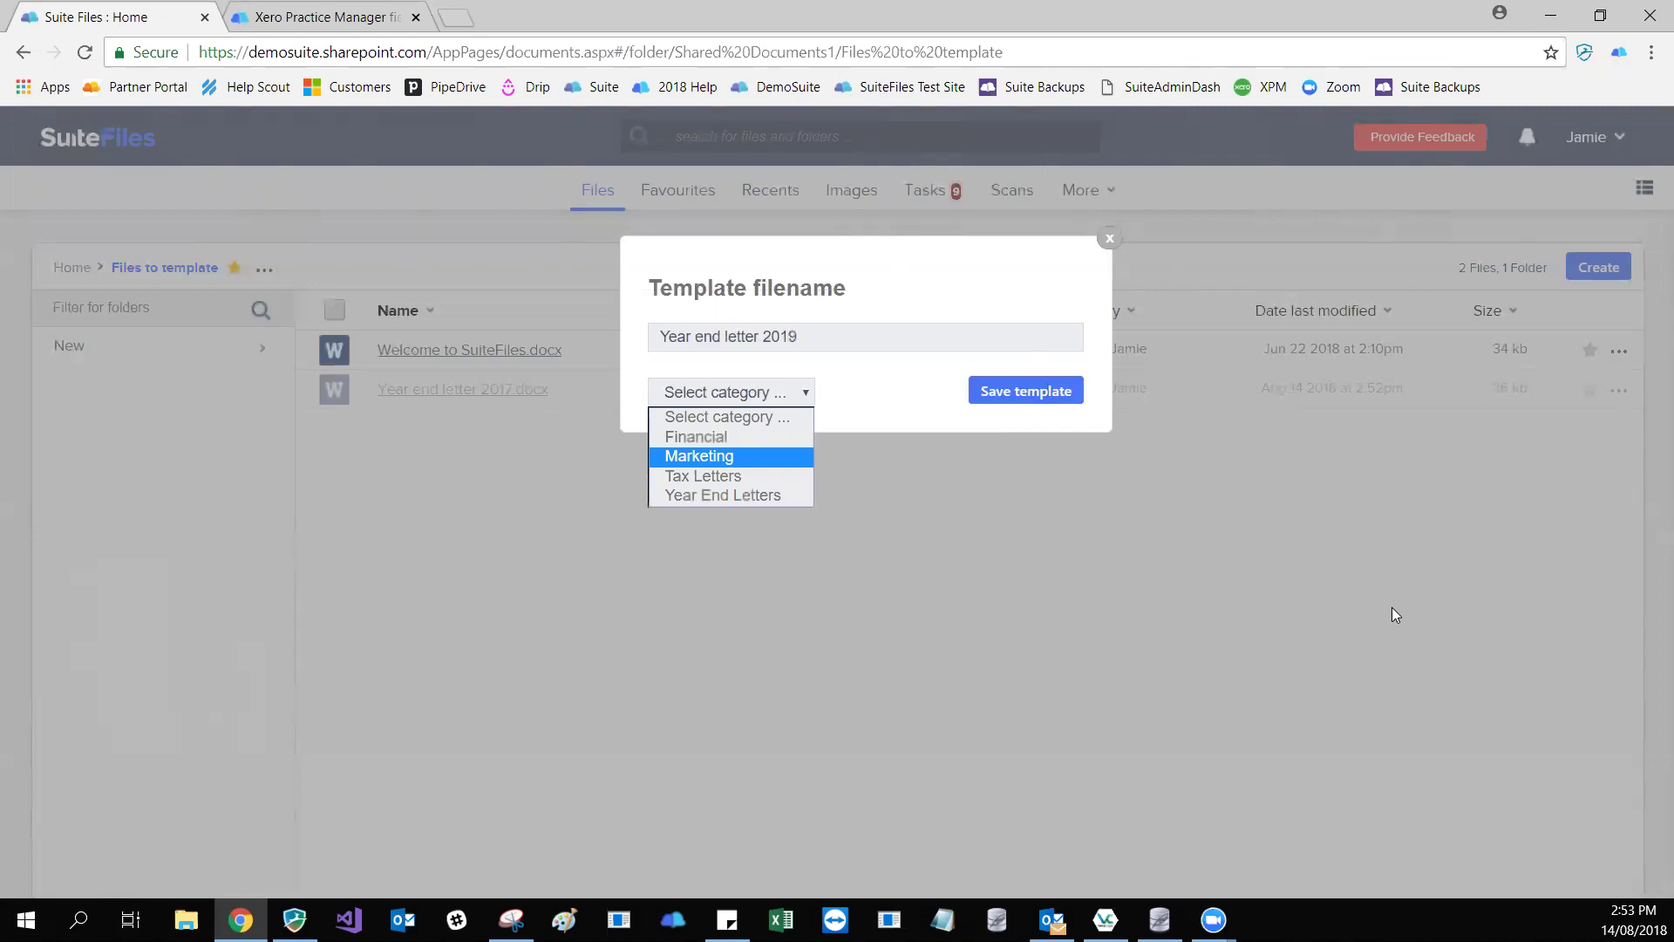
key("Up")
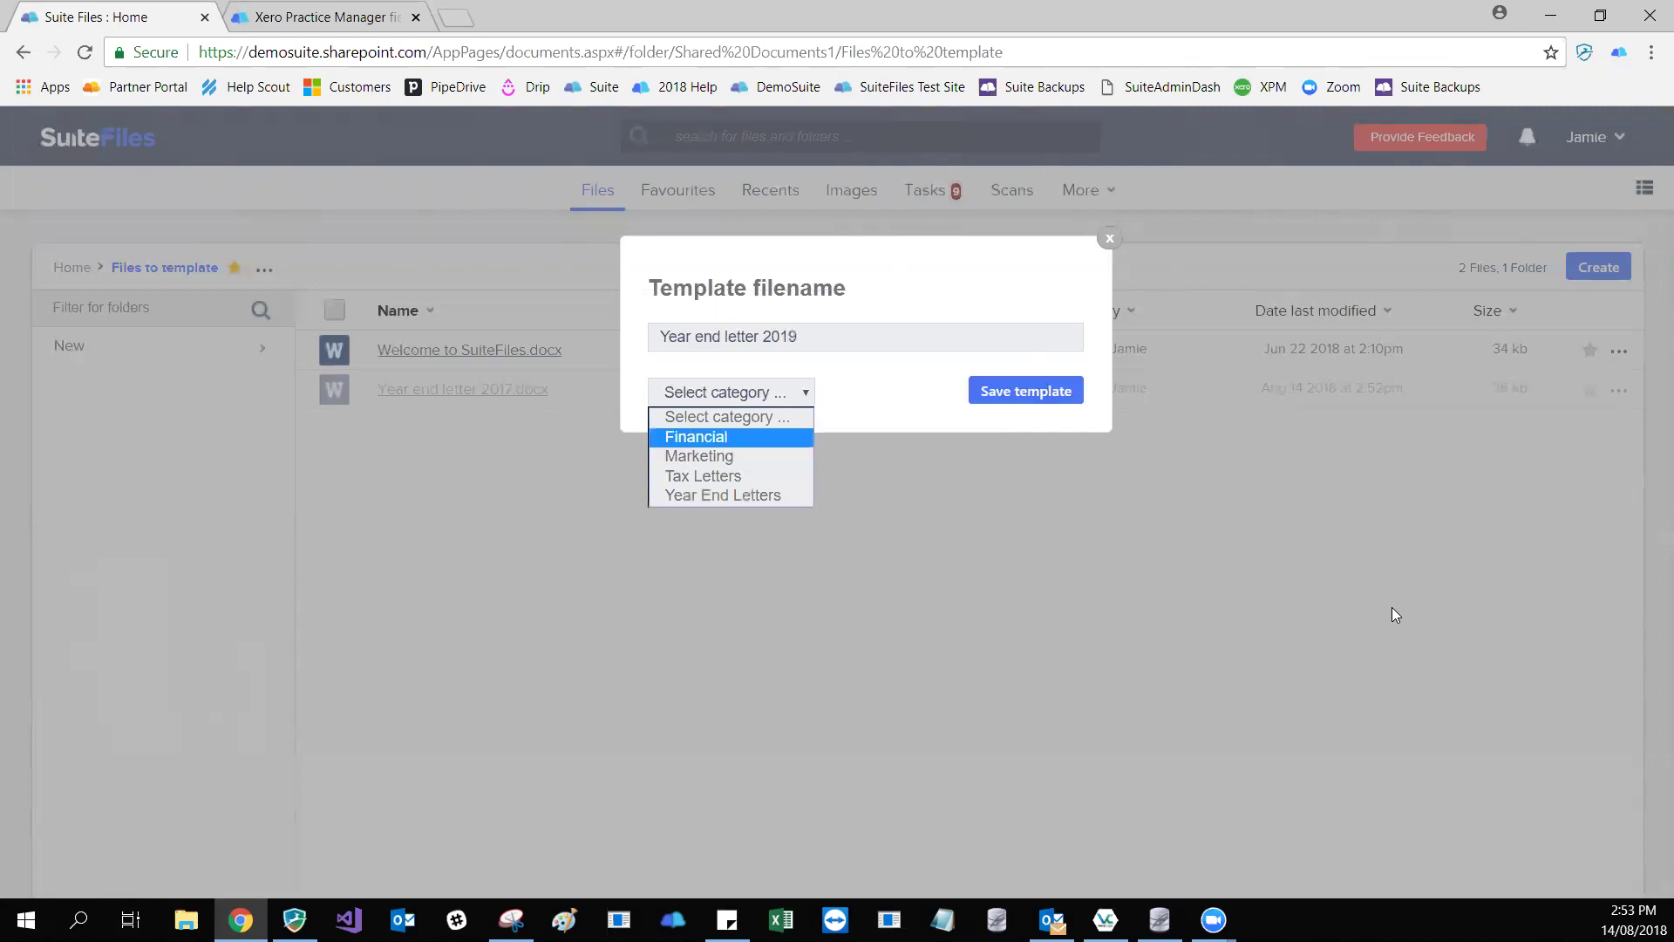
key("Down")
key("Down")
key("Down")
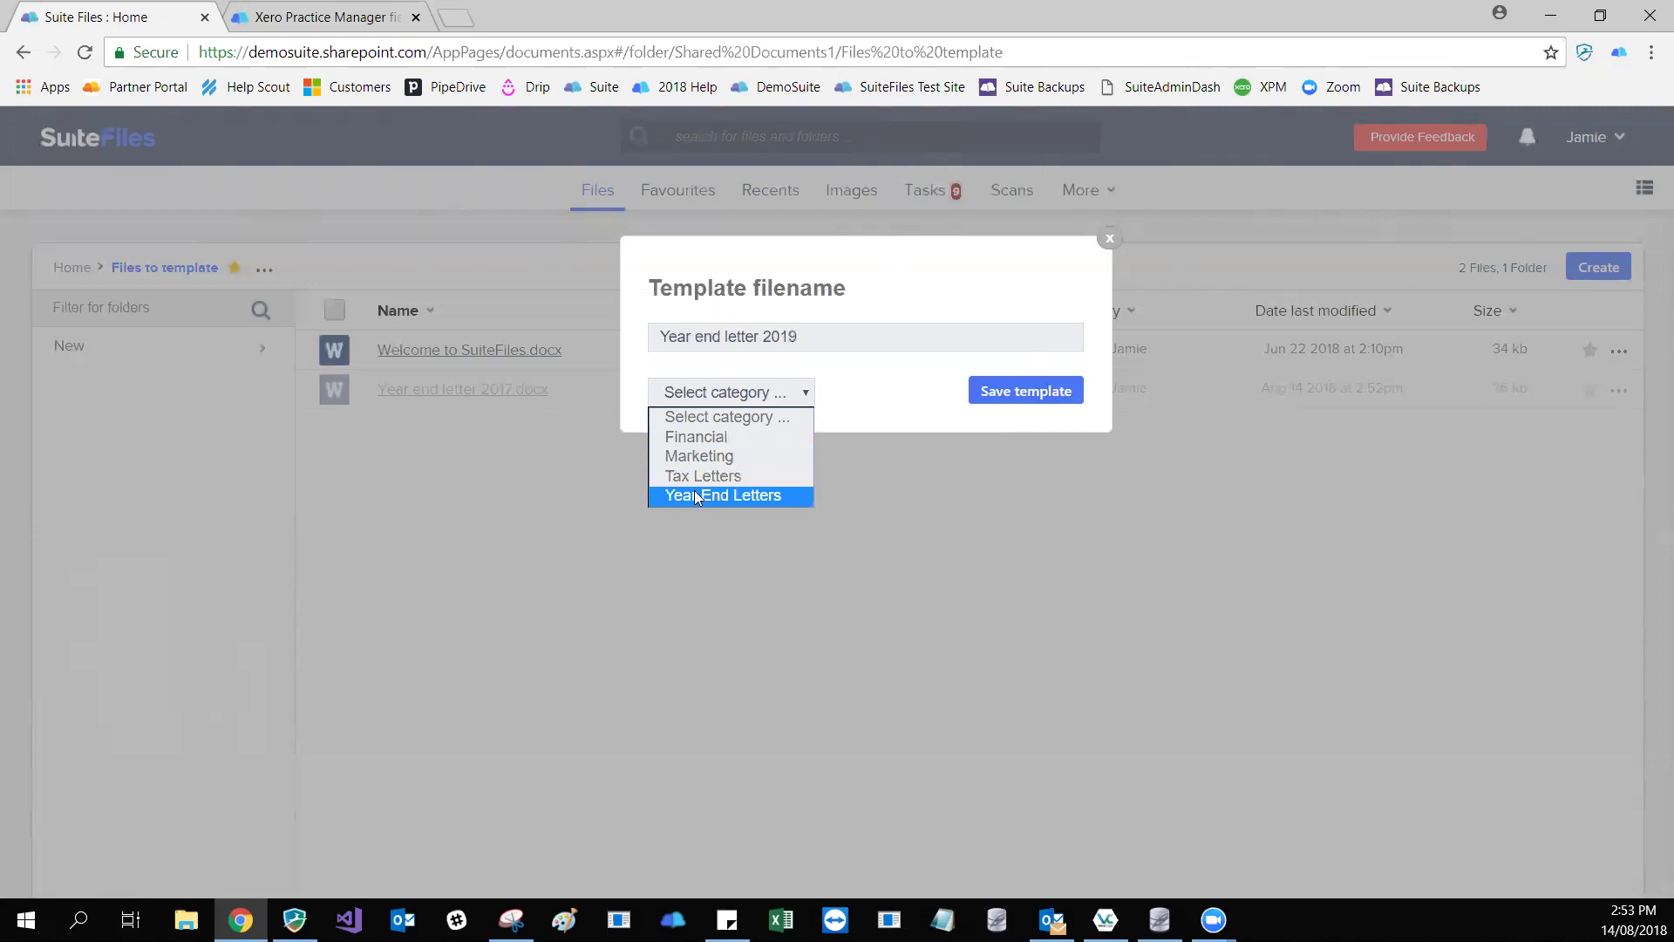
left_click(696, 495)
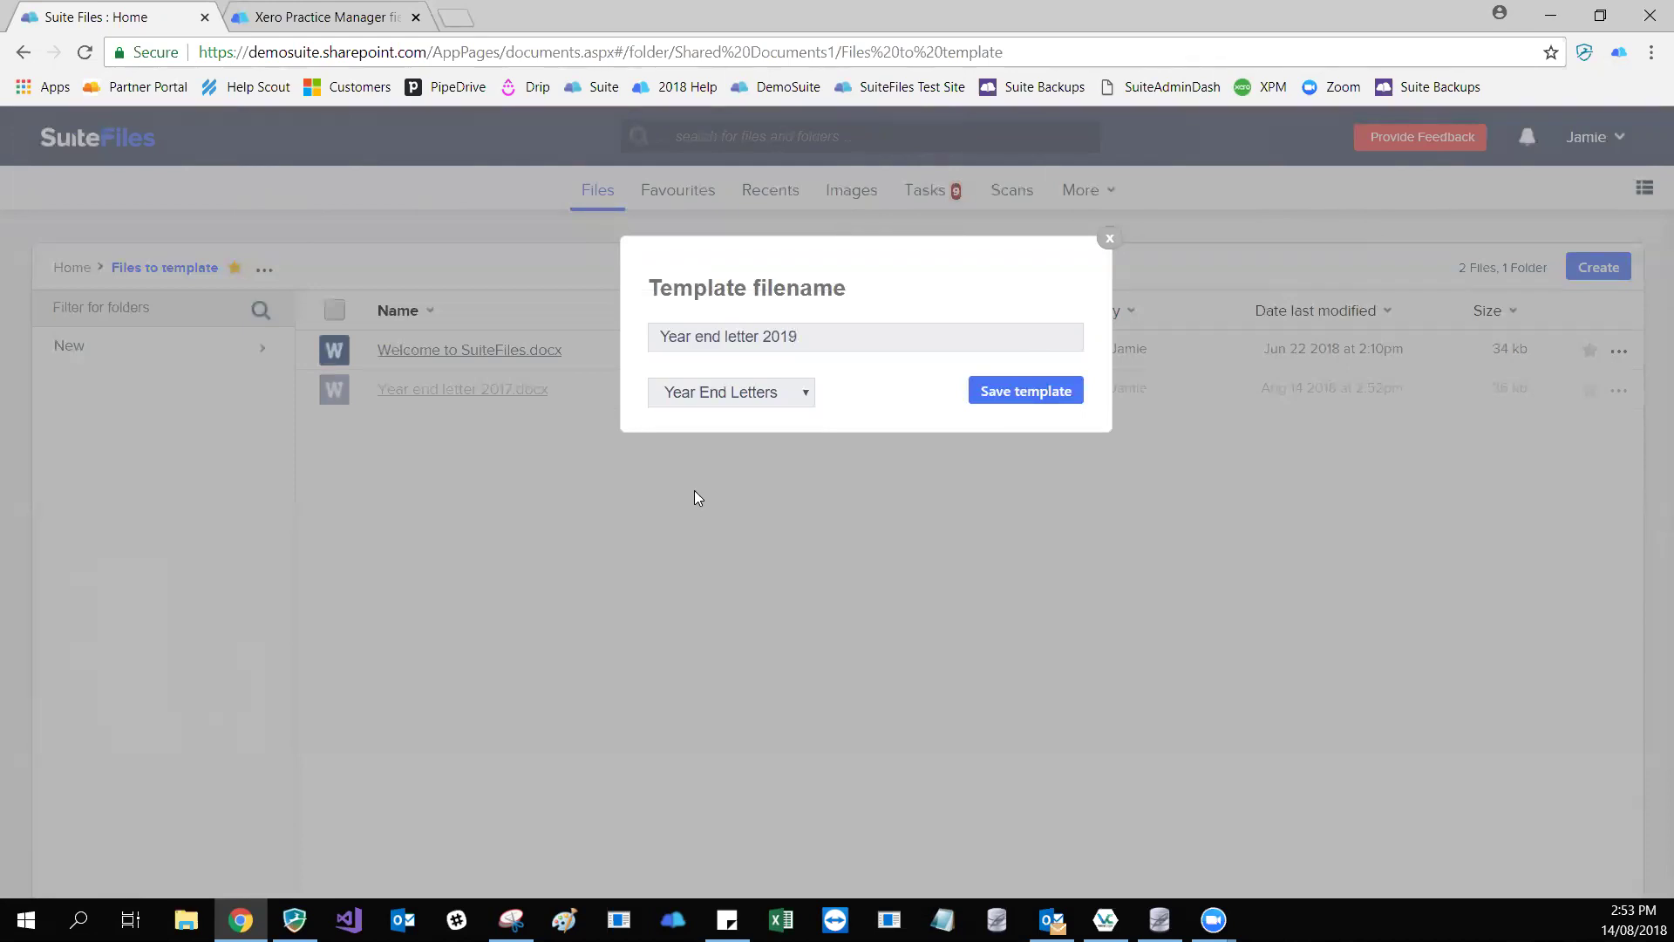
key("Tab")
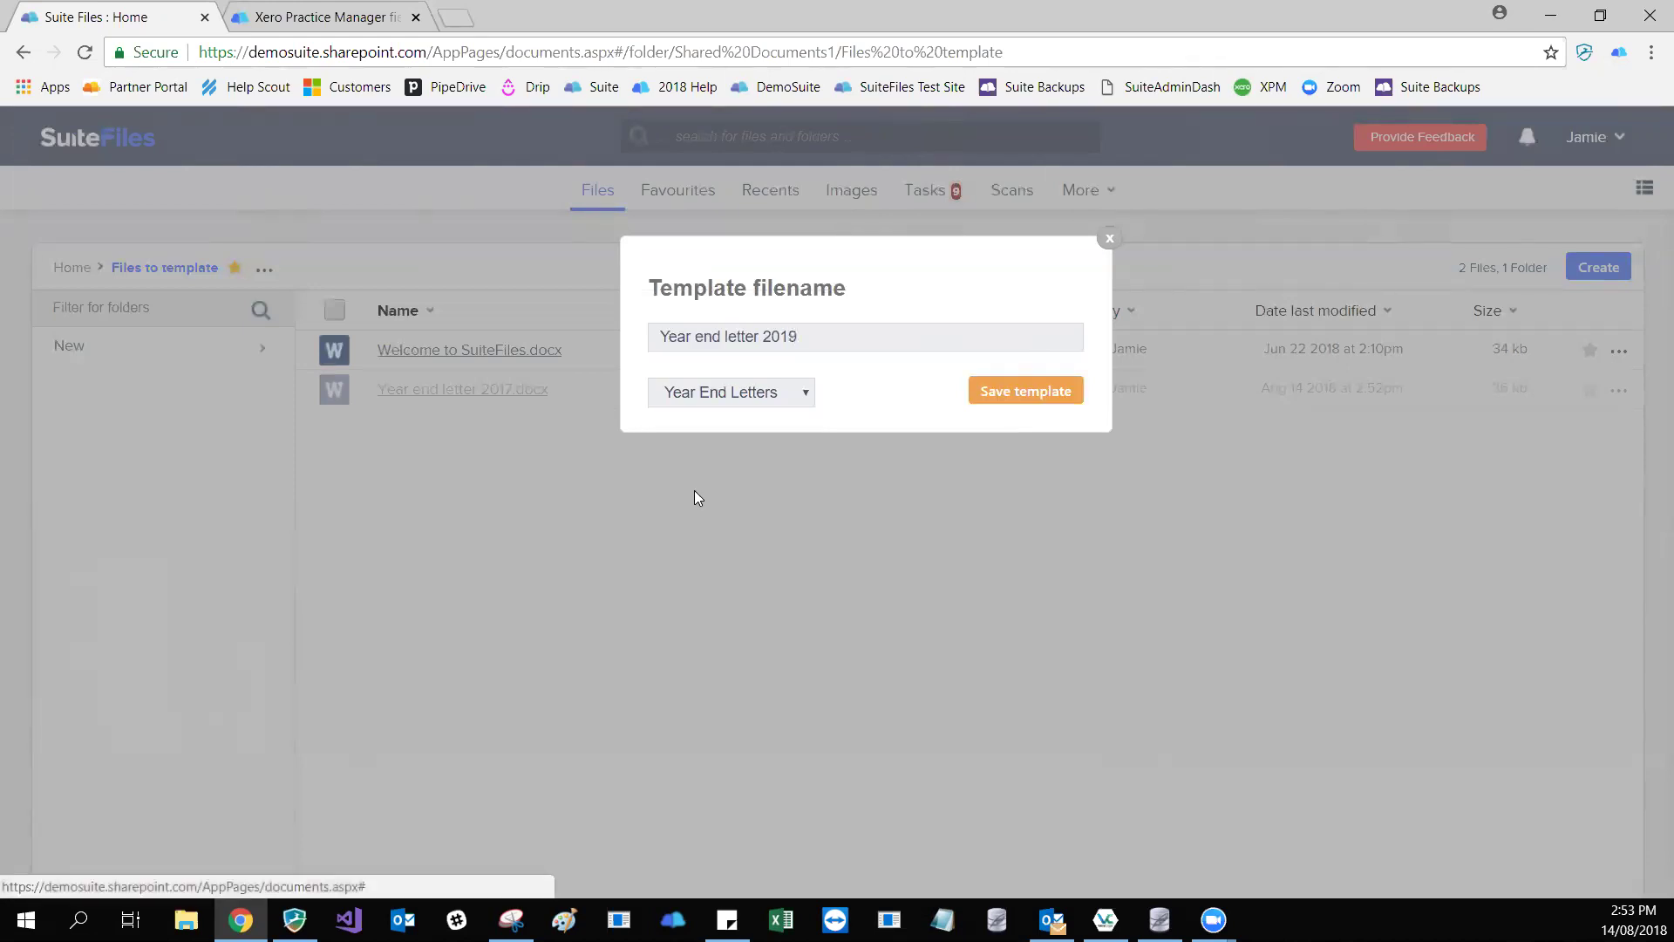
key("Return")
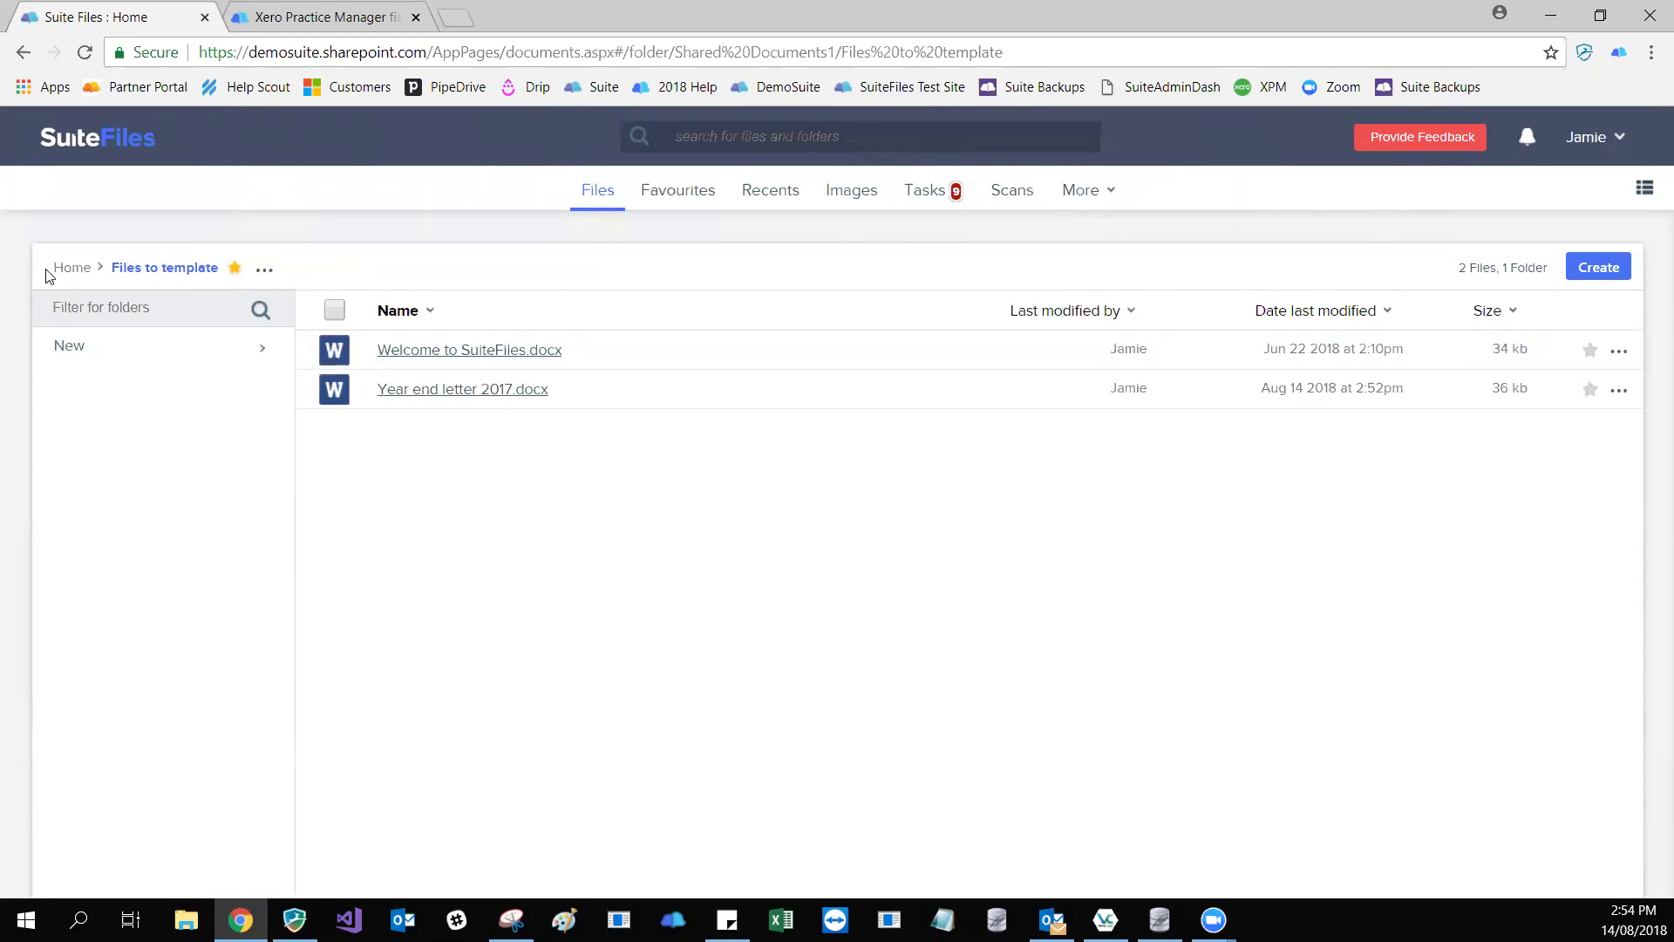
- Navigate from Home through Clients into the 99 Corporation client folder
left_click(63, 272)
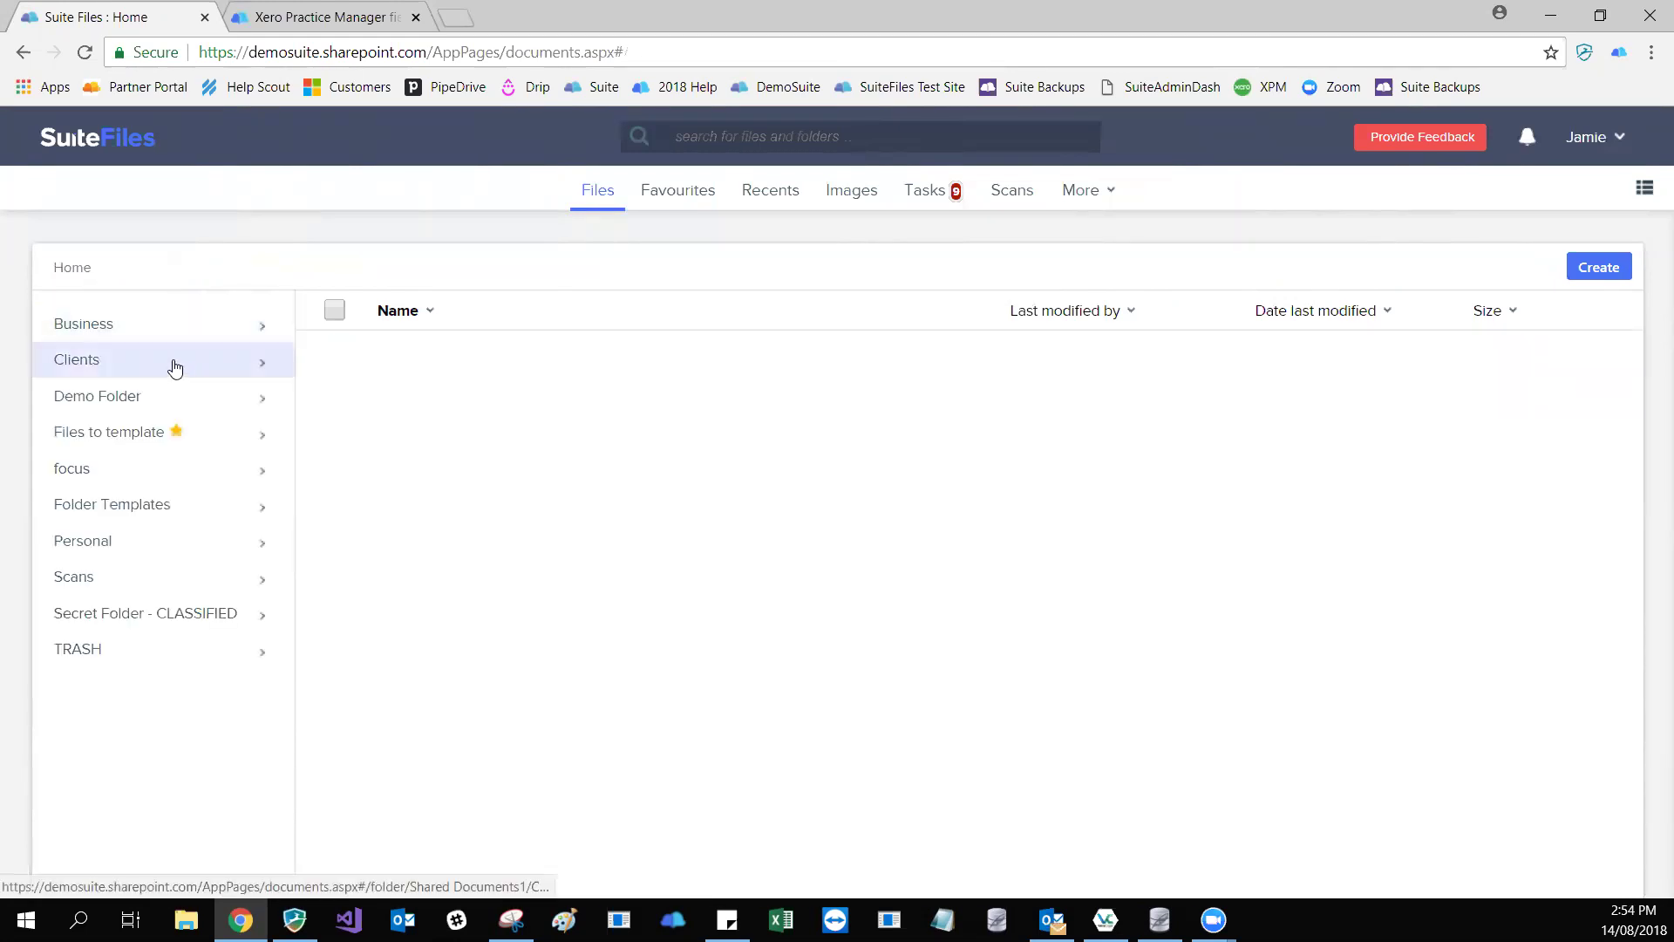
left_click(178, 366)
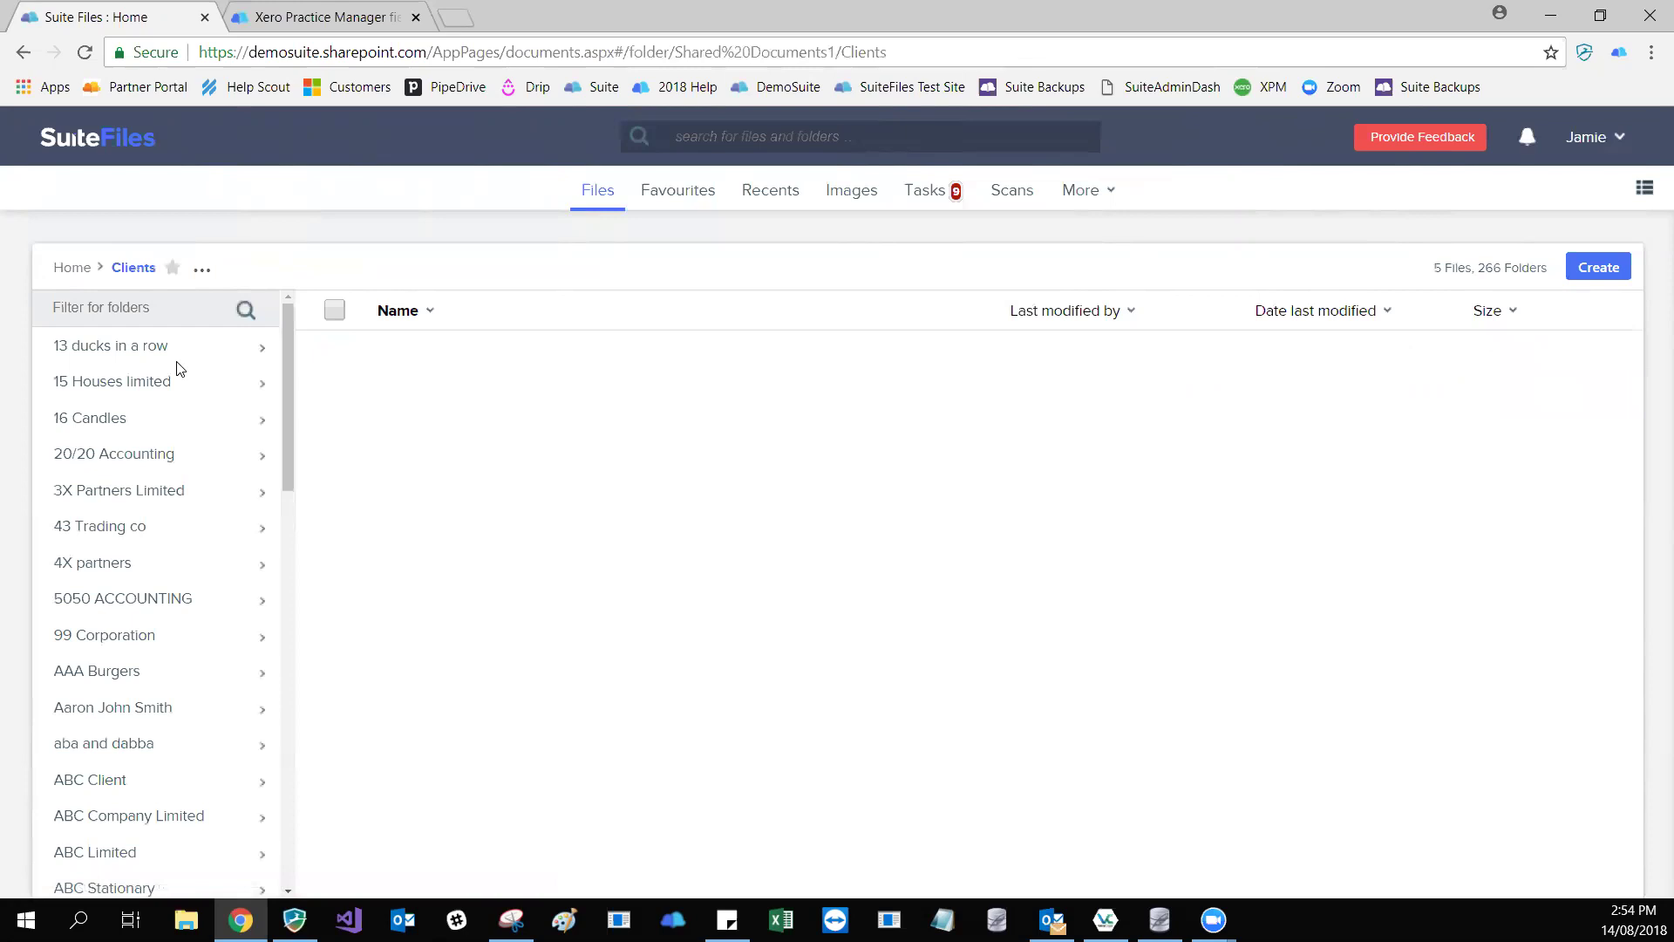
left_click(127, 643)
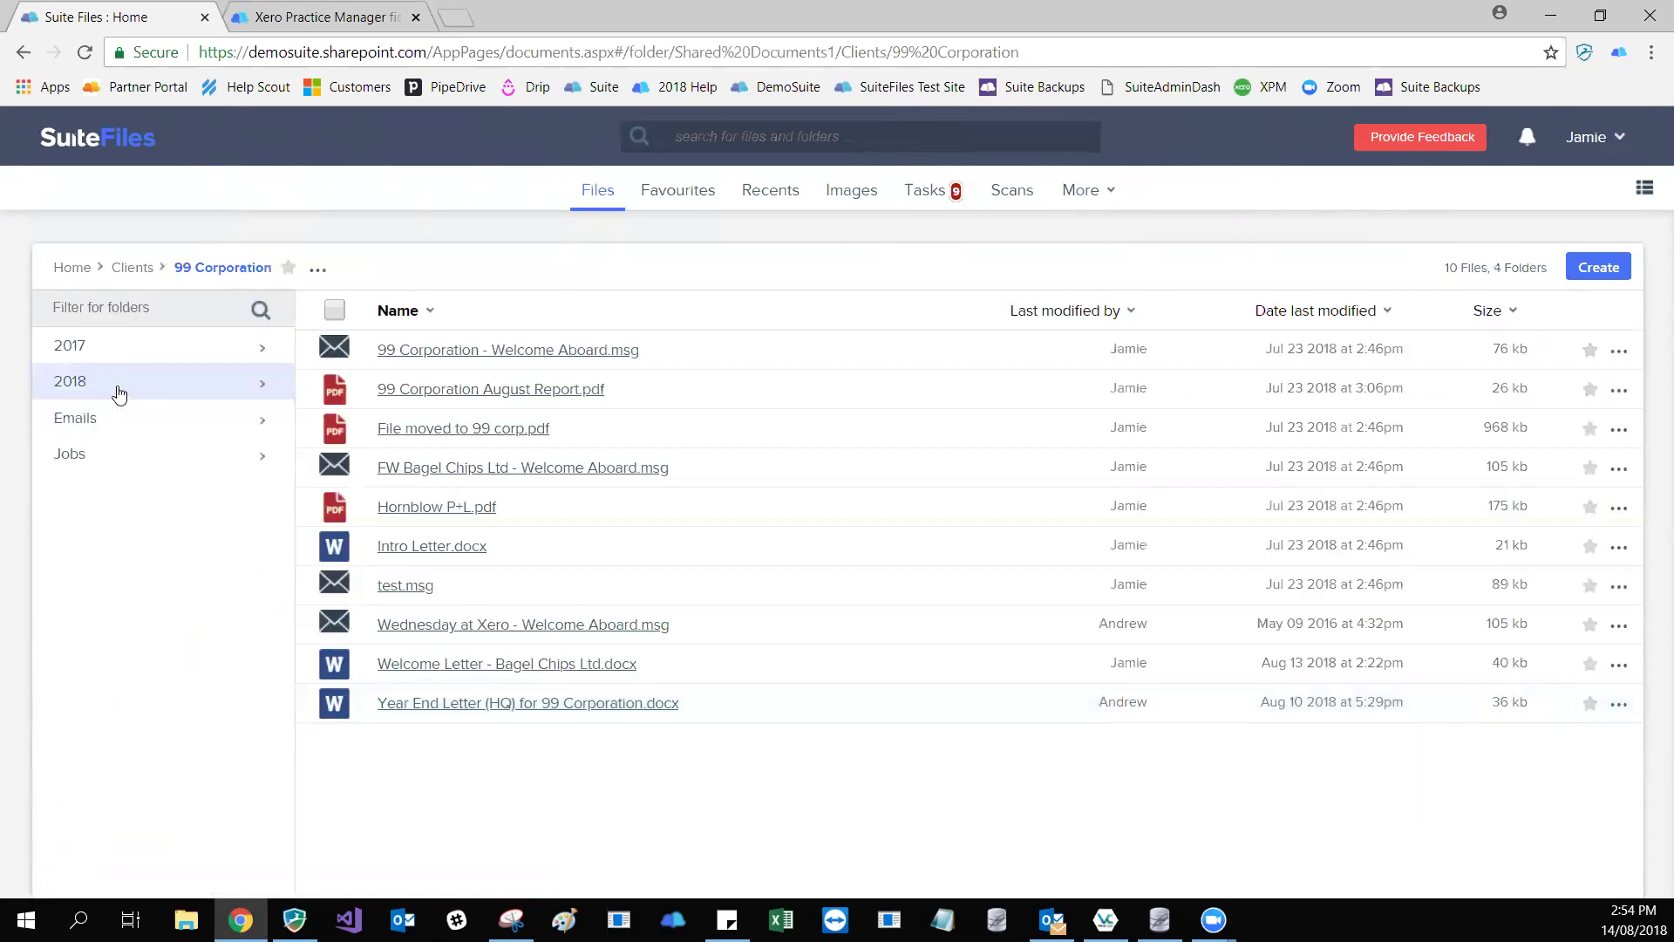
- Create a subfolder named 2019 in 99 Corporation and open it
left_click(317, 269)
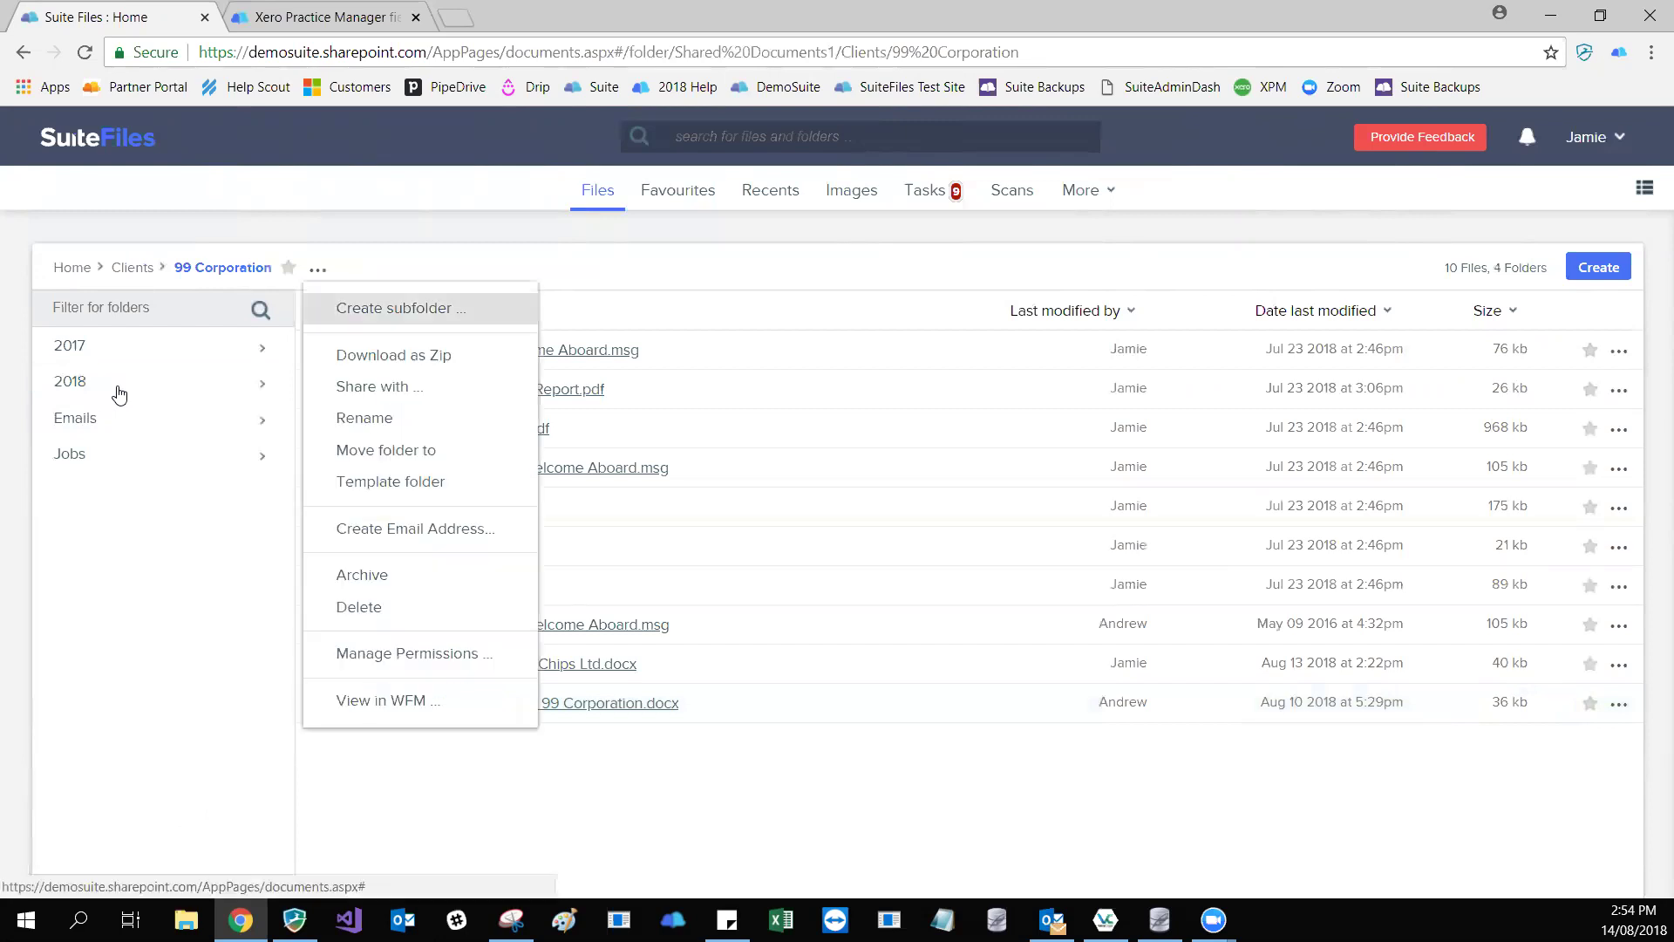
left_click(394, 308)
type("2019")
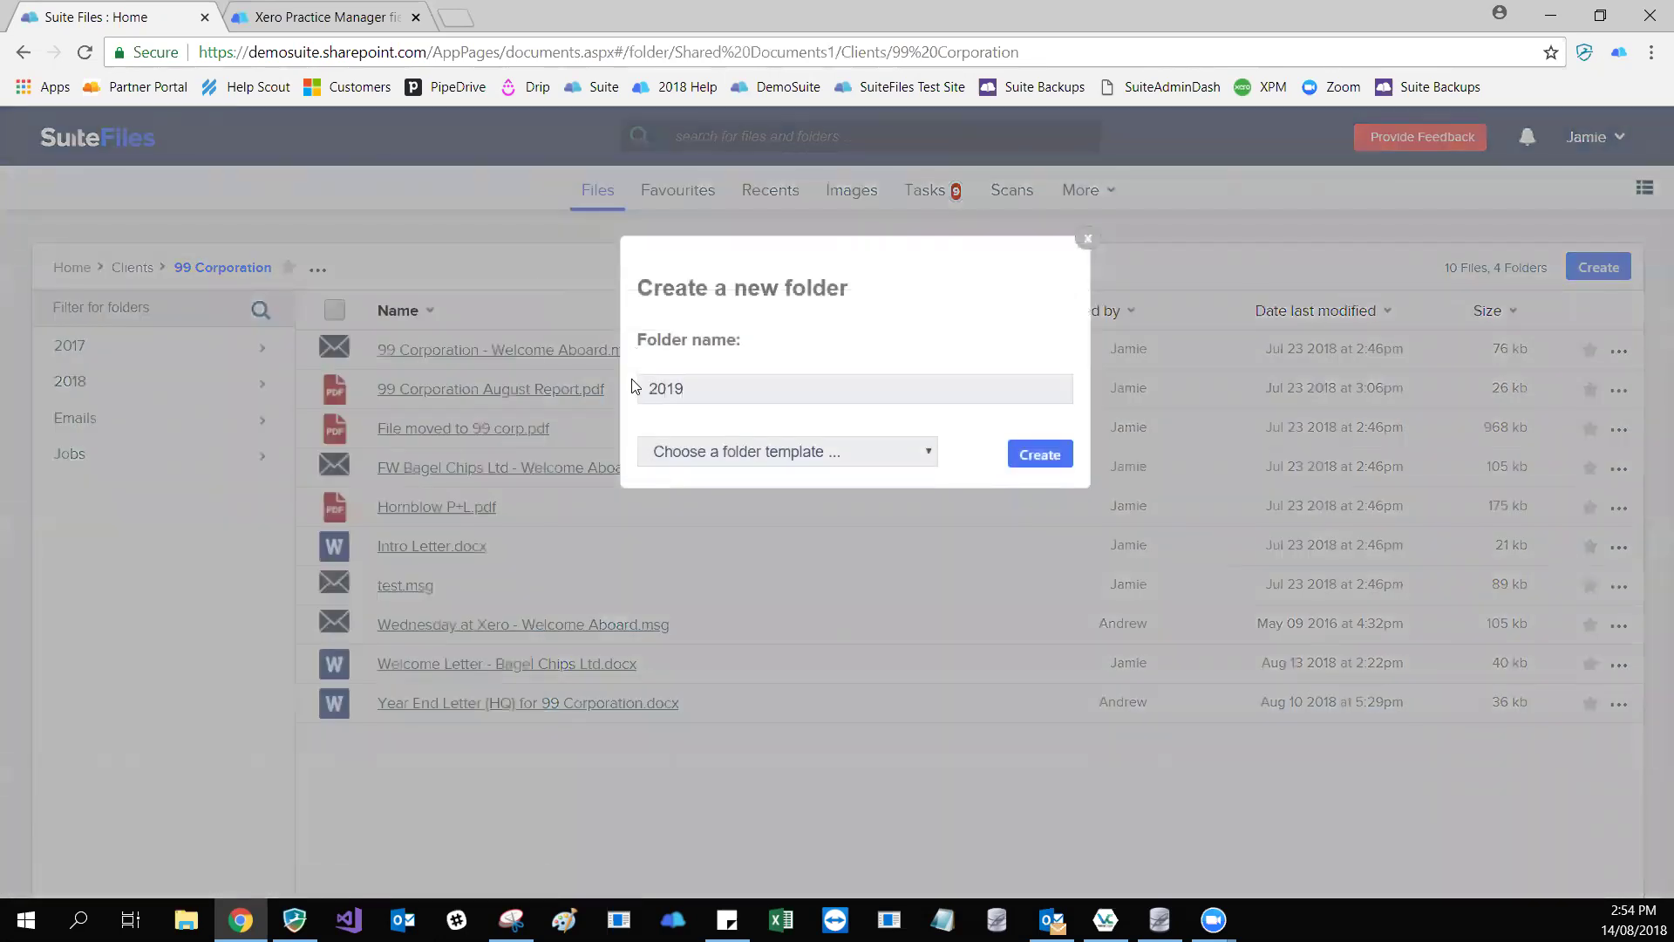
key("Return")
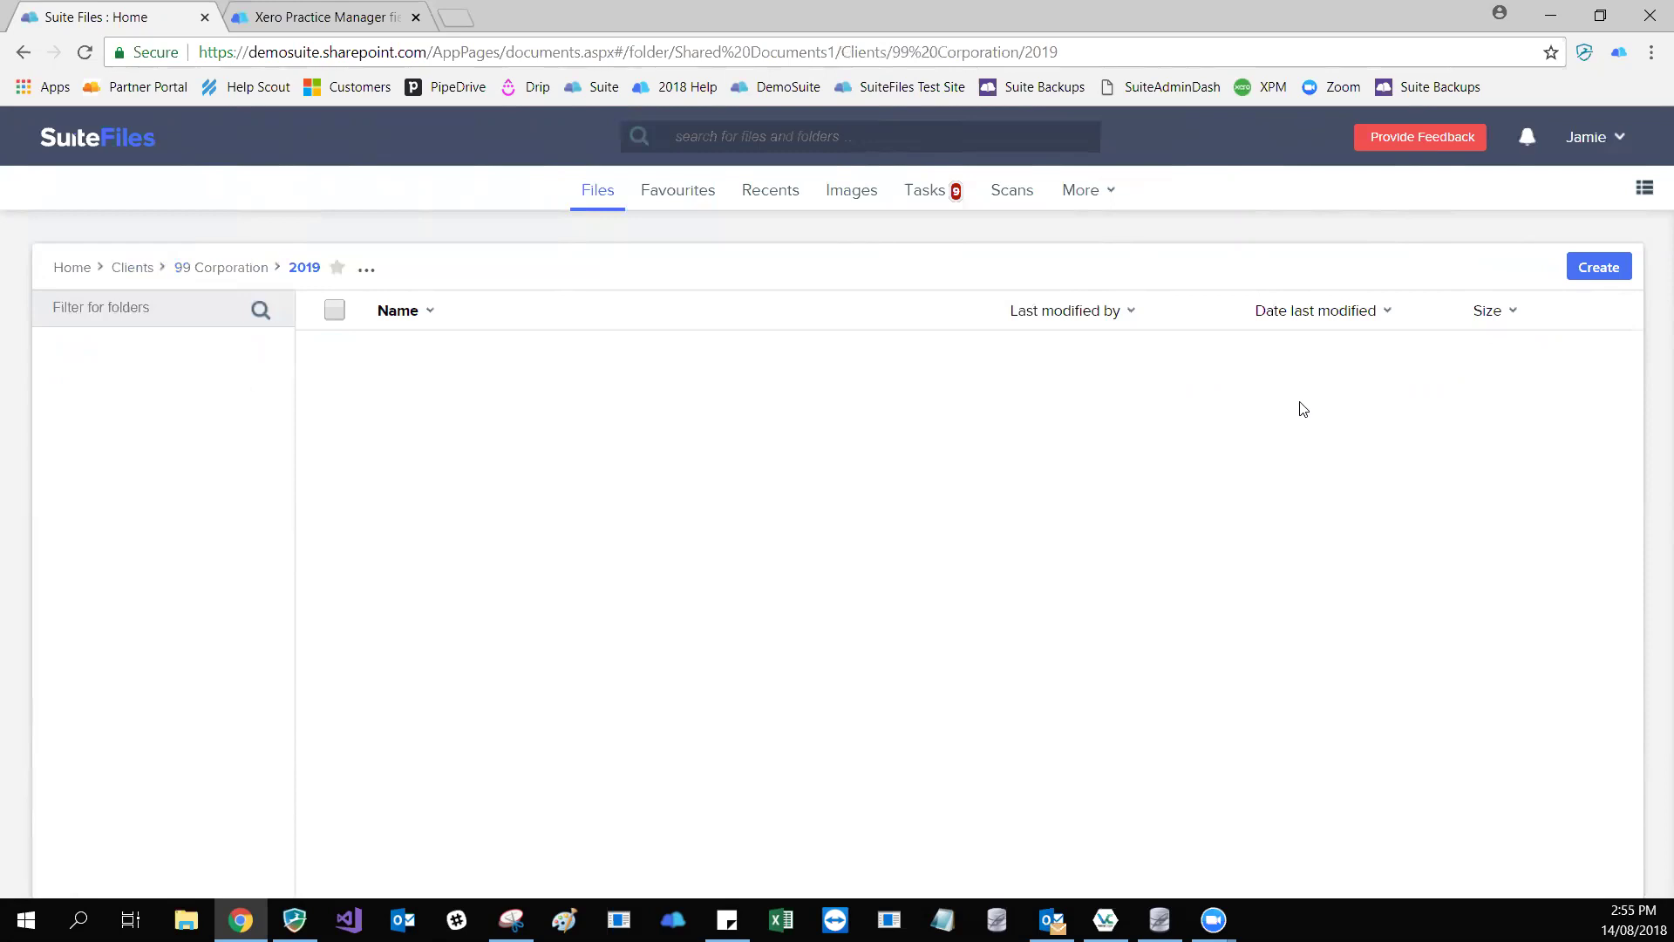
- Start a new file from a template and browse the Templates list showing Year end letter 2019.docx
left_click(1615, 279)
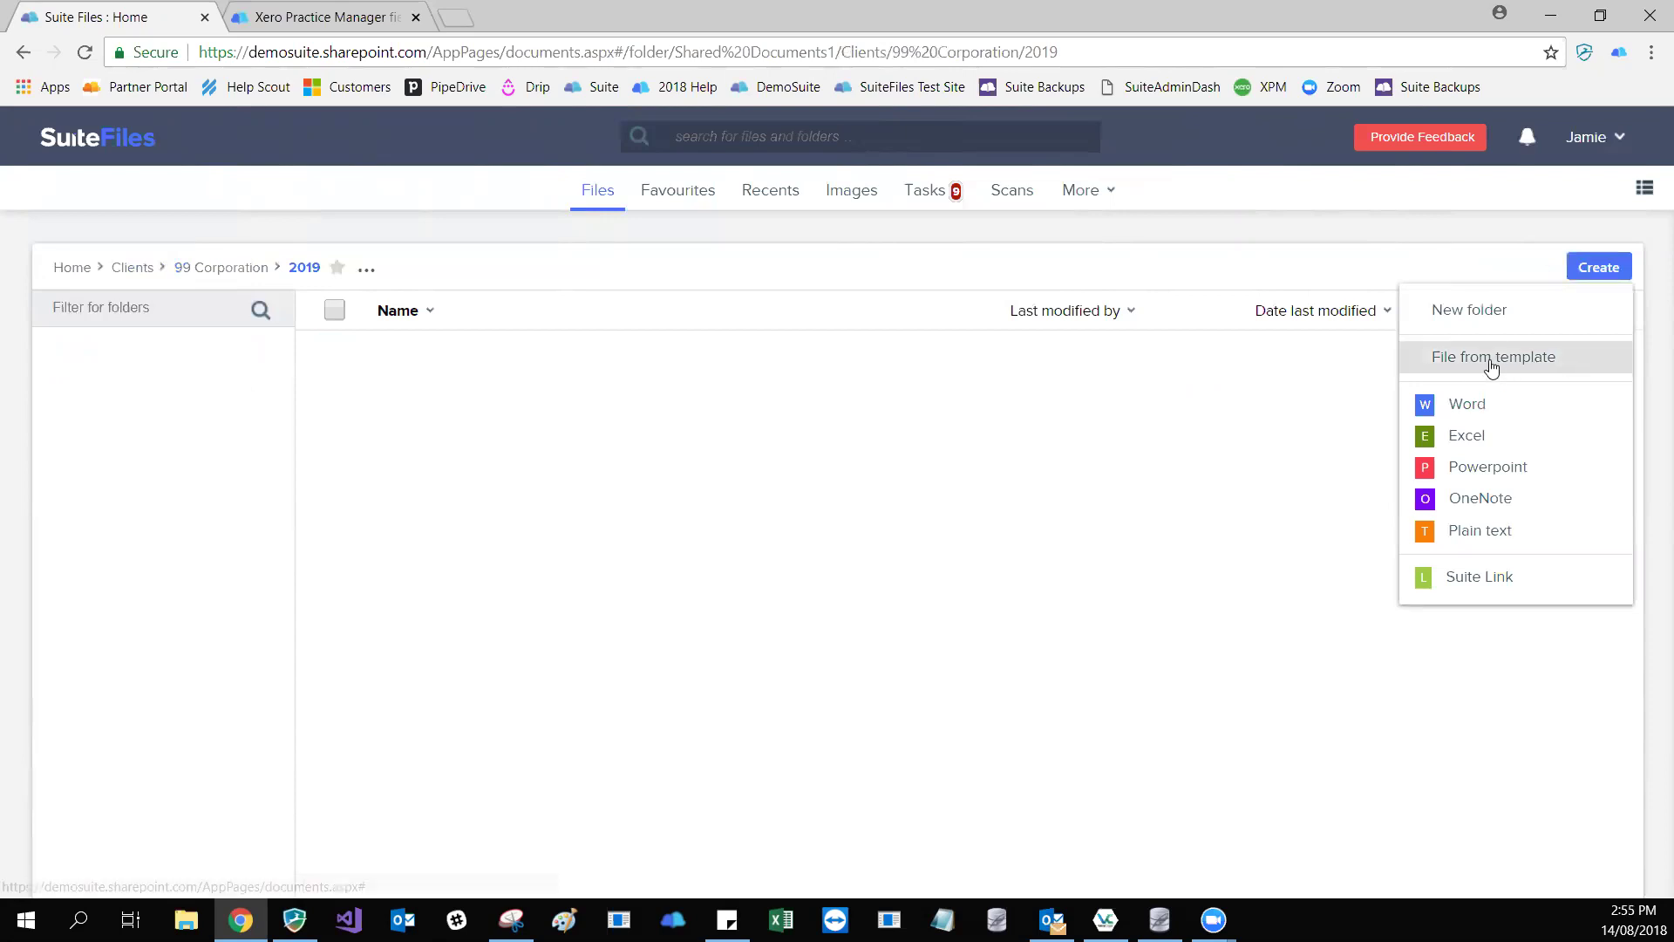
left_click(1530, 366)
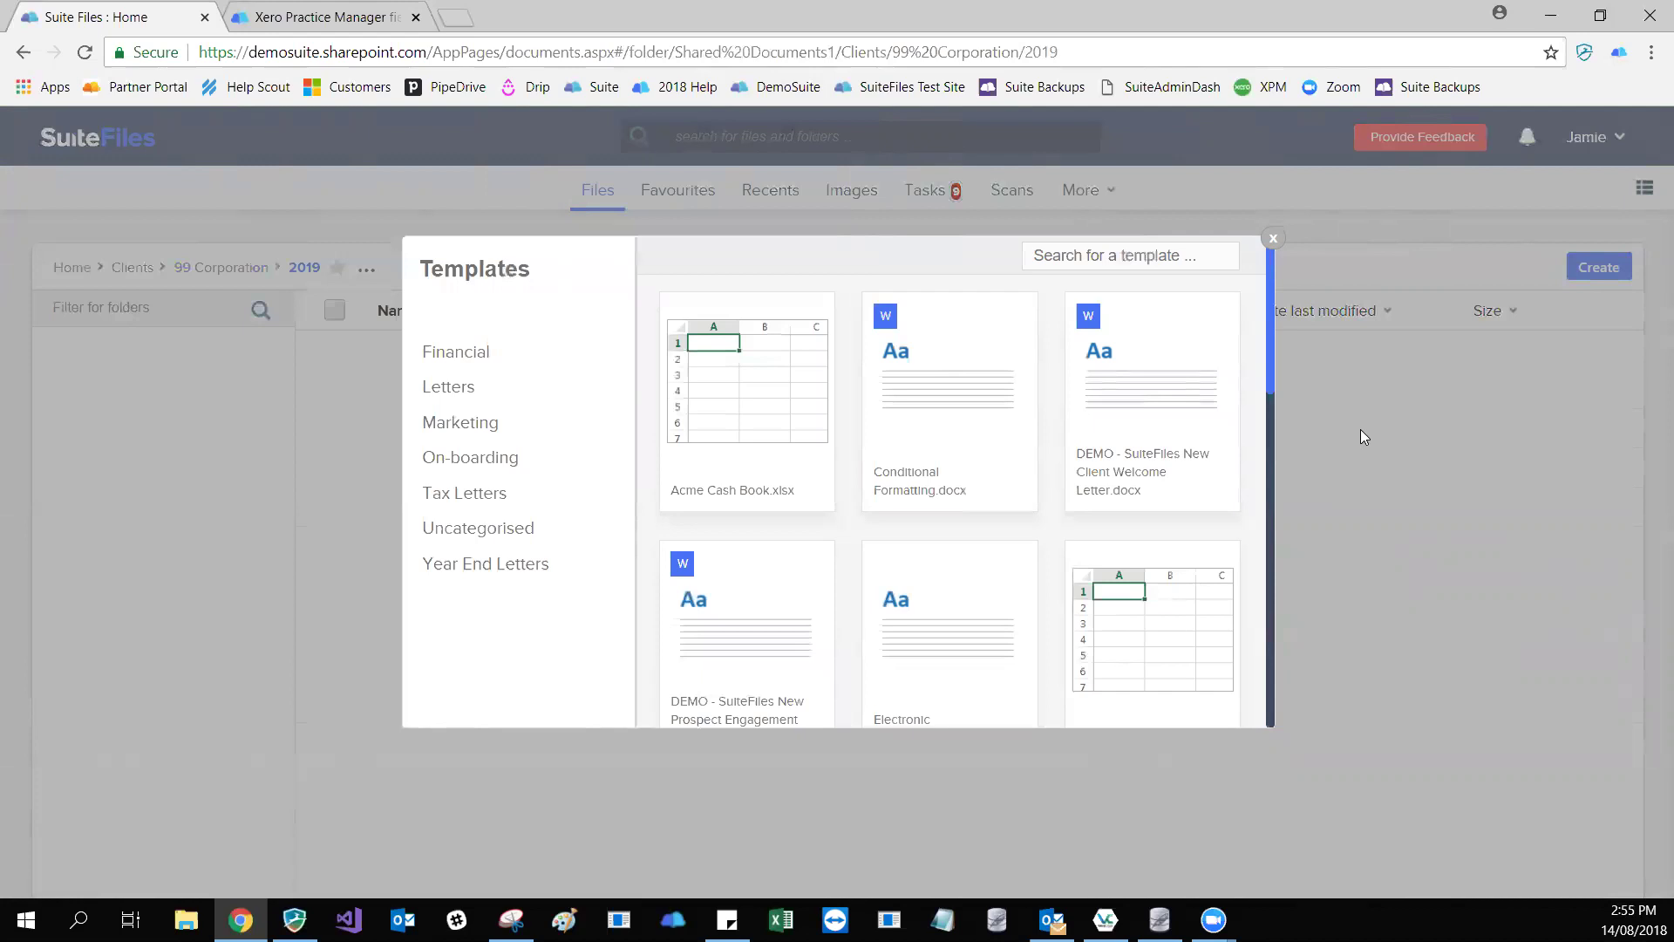
scroll(1363, 436, "down", 10)
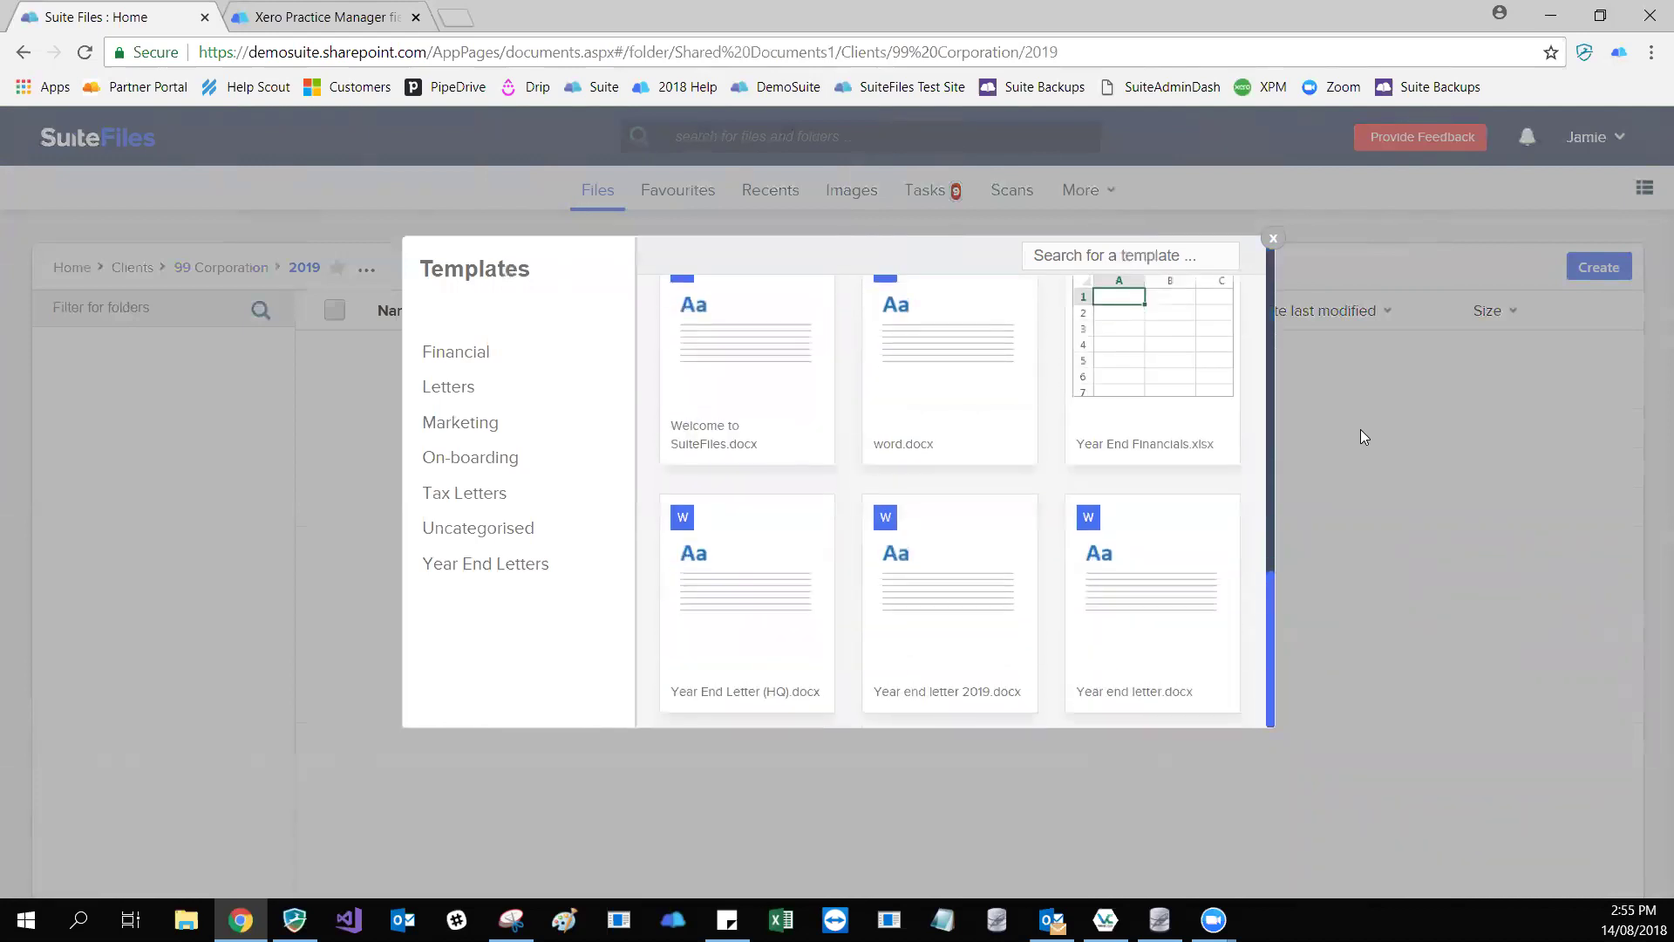
scroll(1363, 436, "up", 10)
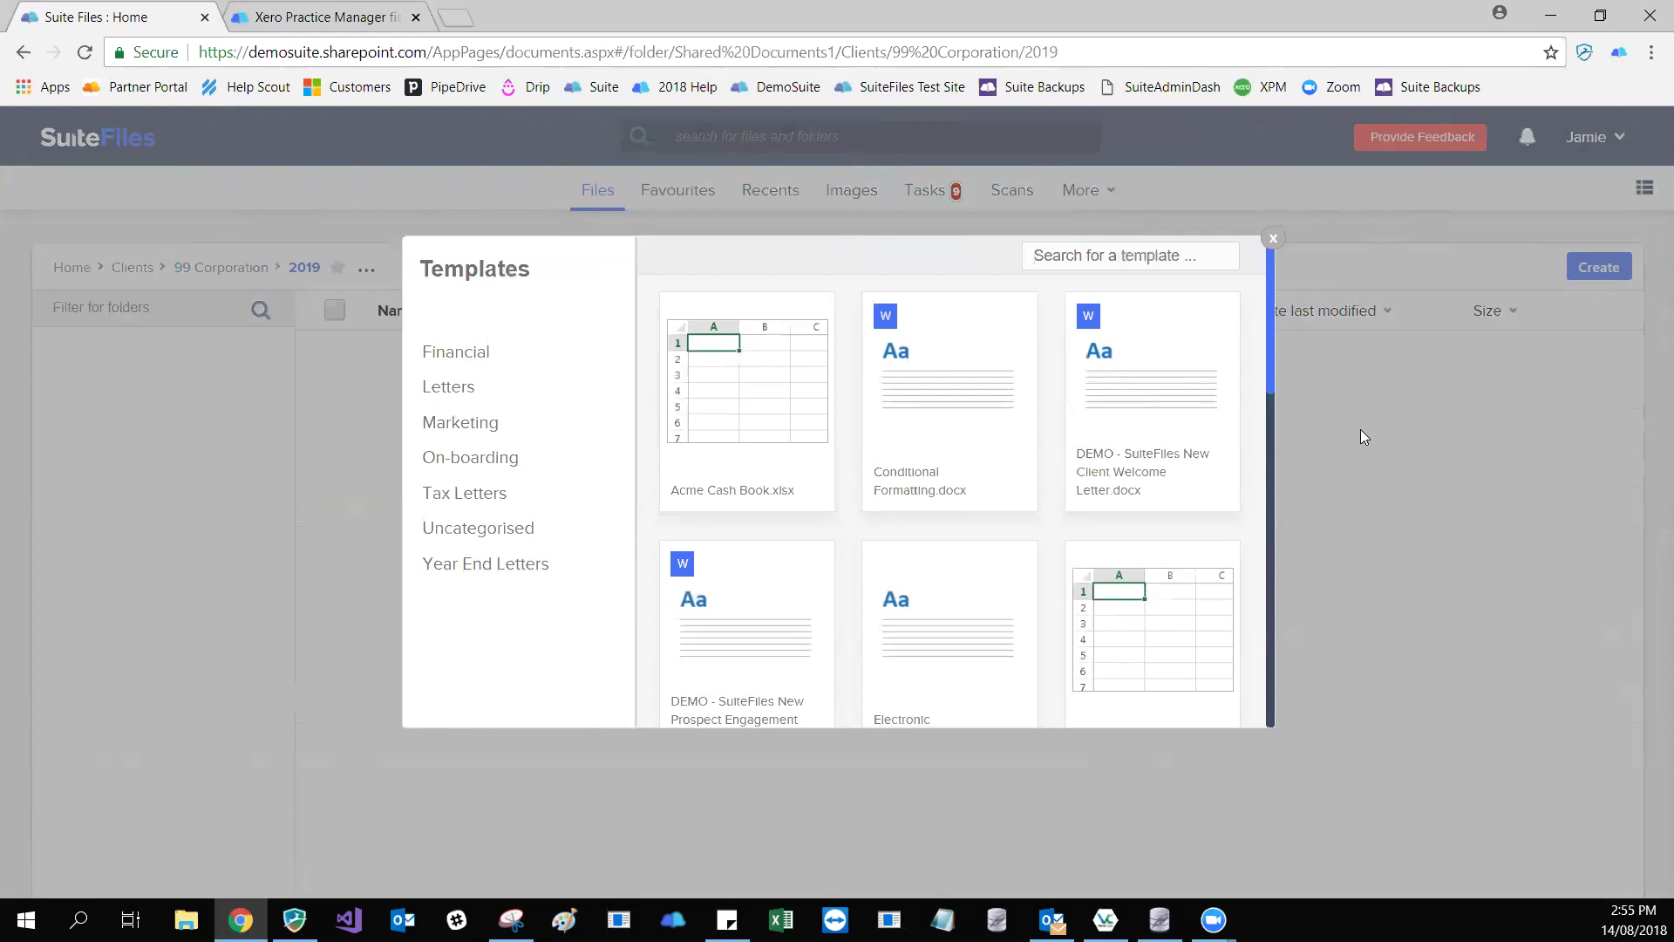
- Search the templates for 'year end l', then clear the search box
type("year")
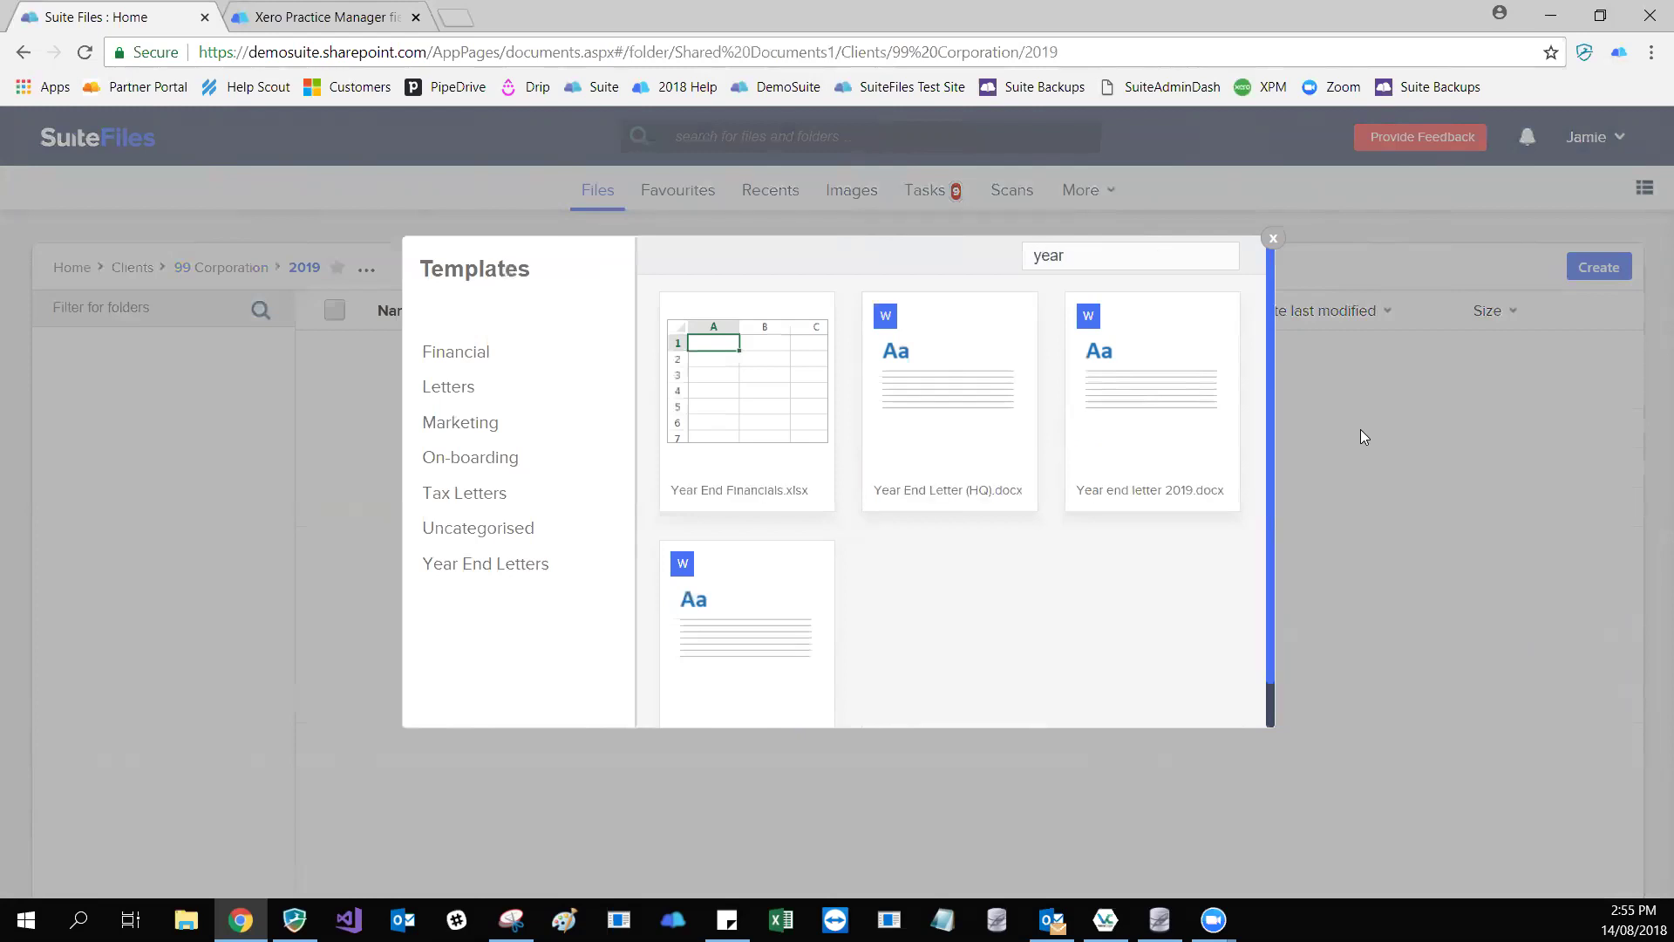
type(" end l")
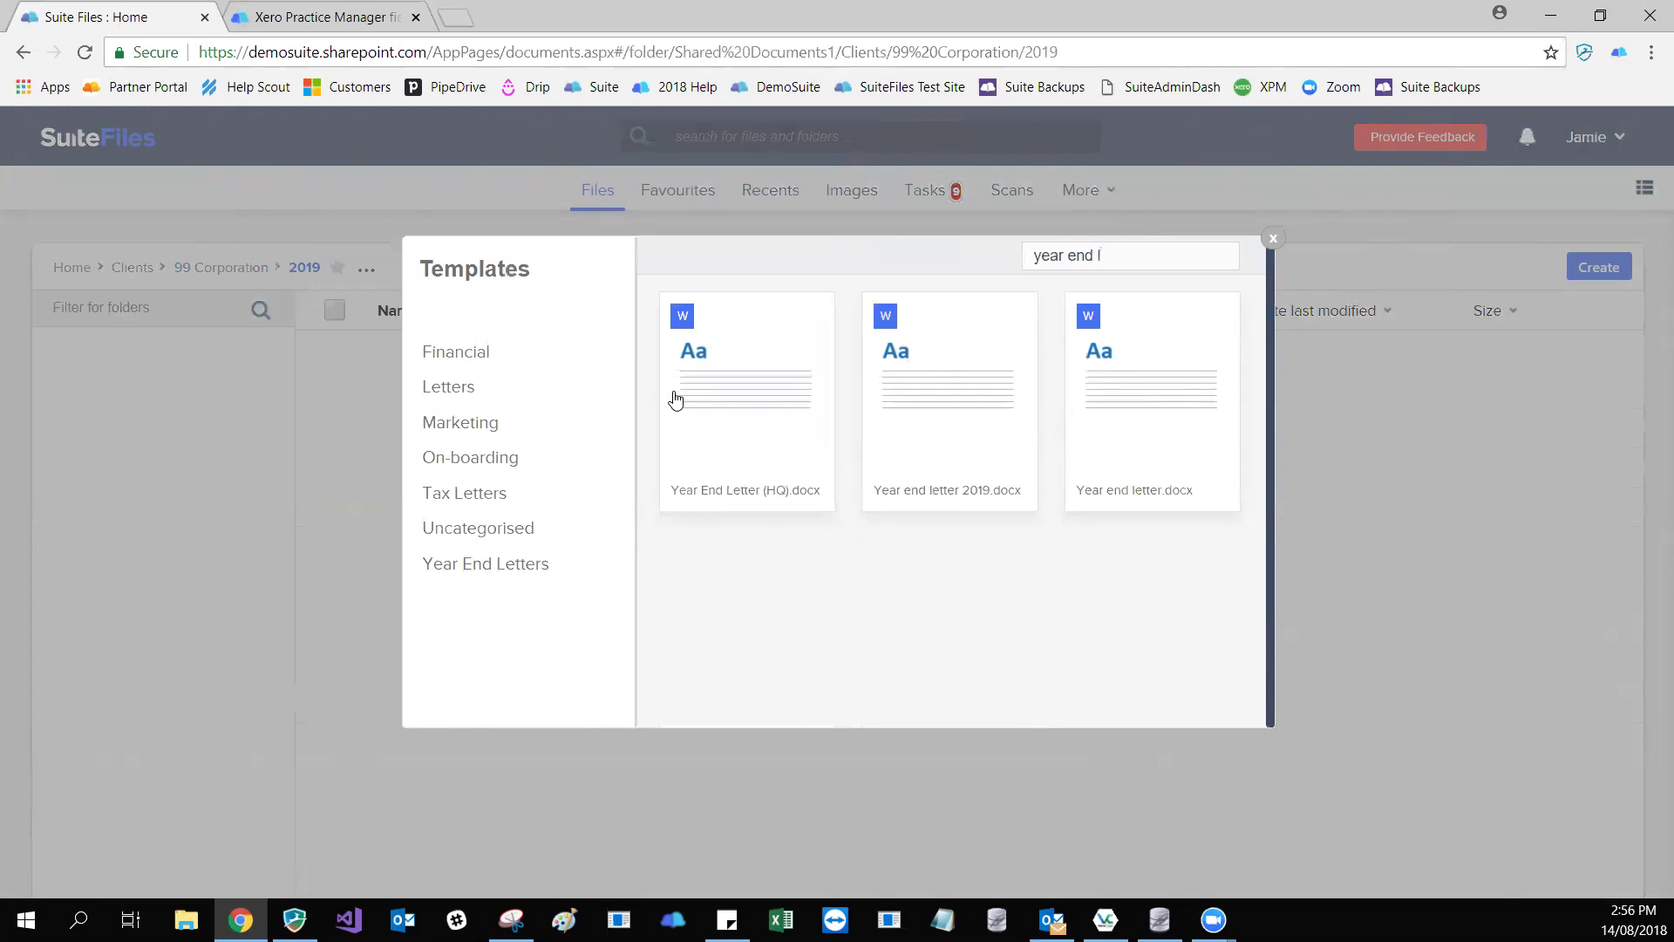
key("ctrl+shift+Left")
key("ctrl+shift+Left")
key("ctrl+shift+Left")
key("BackSpace")
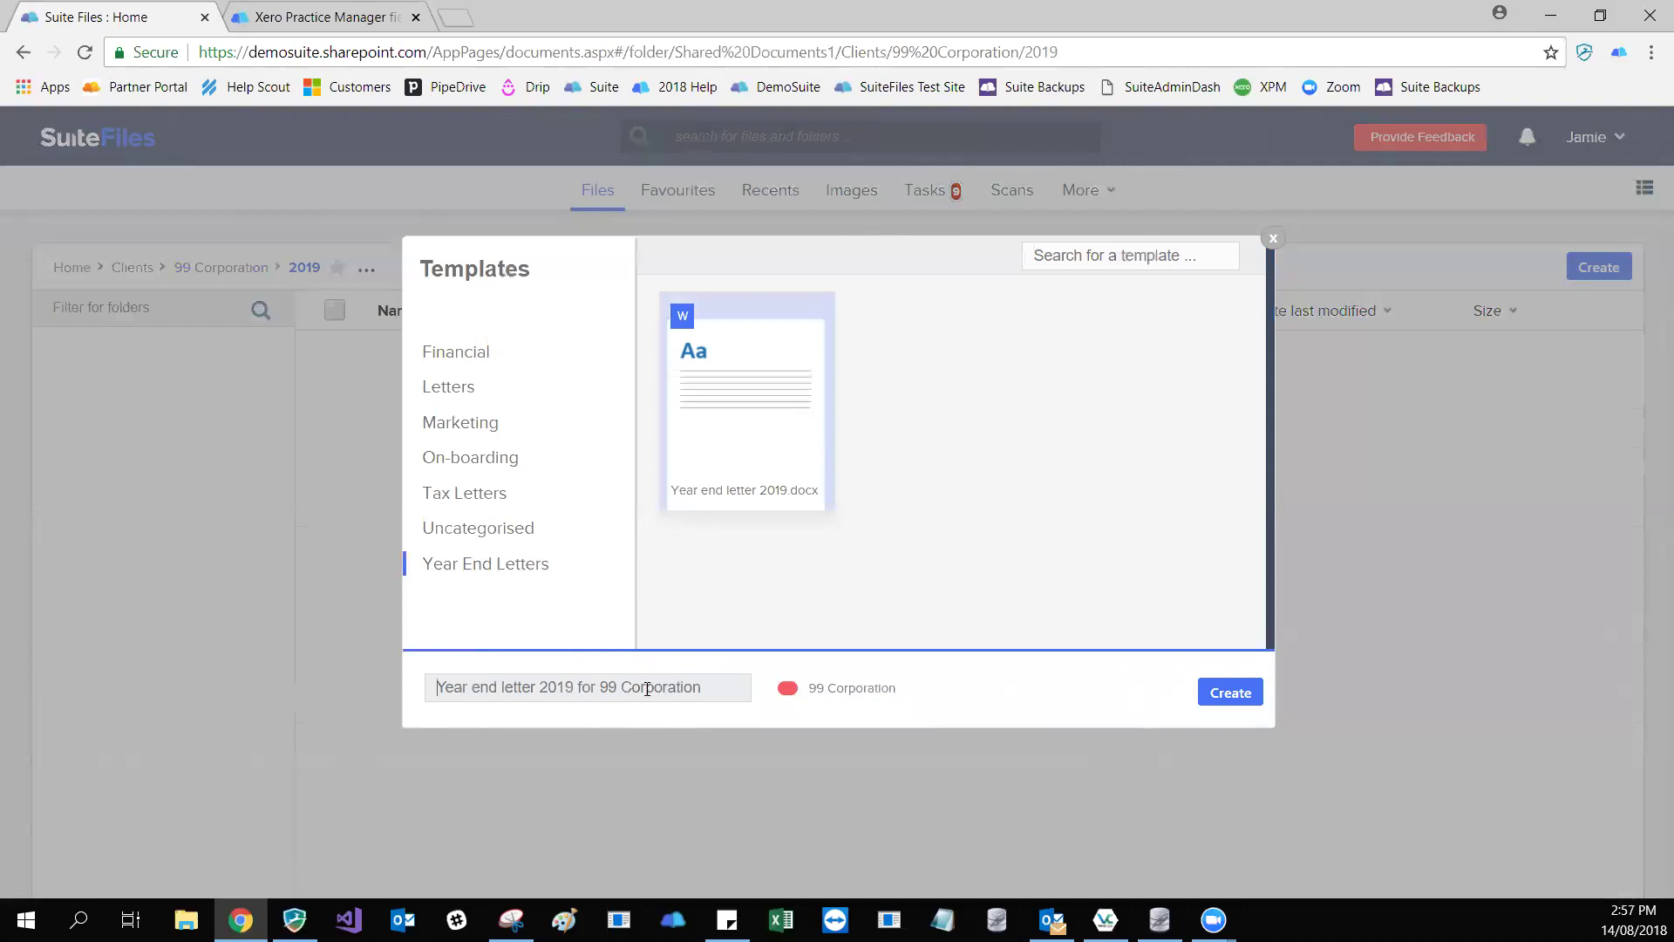
type("Year end")
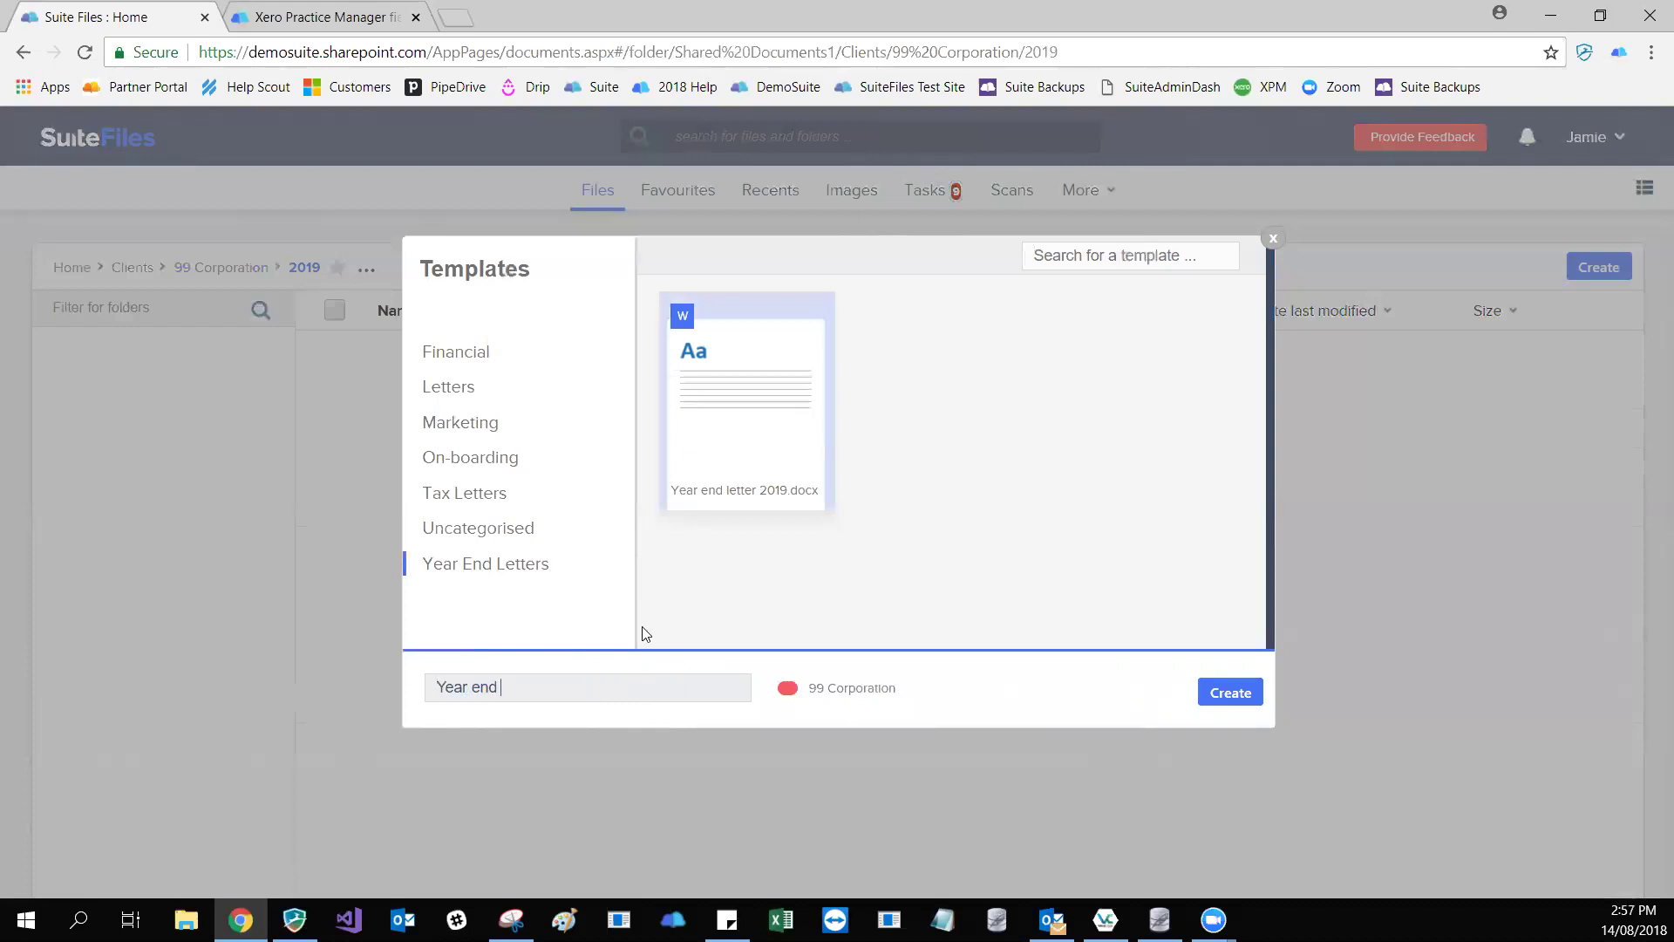
key("ctrl+a")
key("BackSpace")
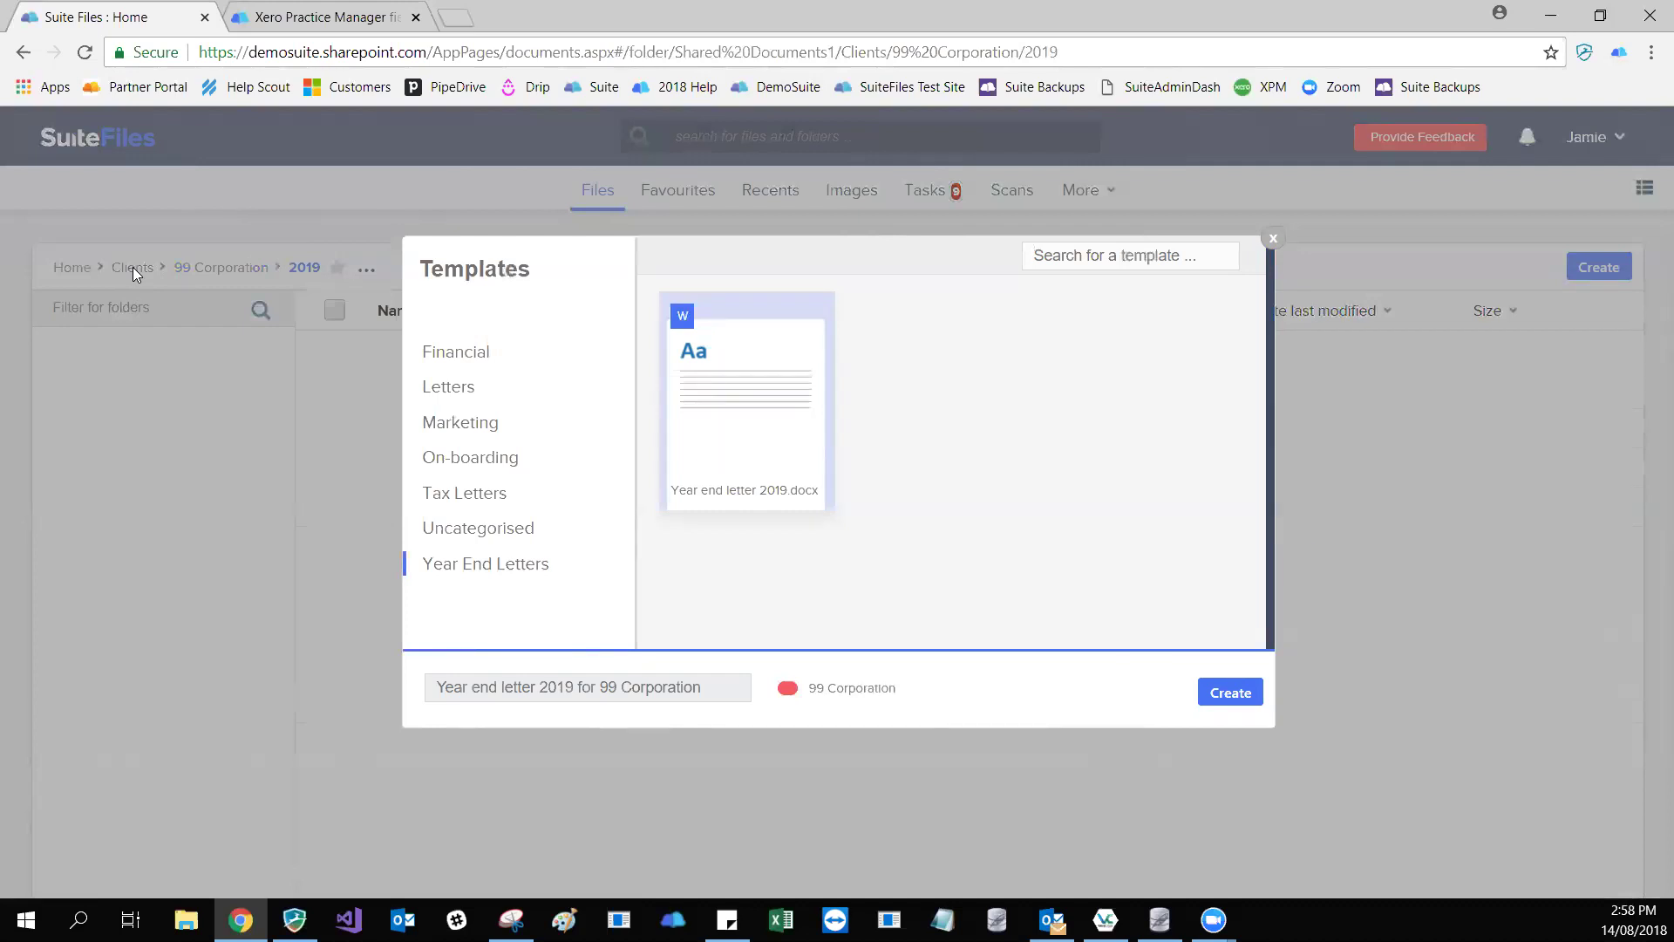
key("BackSpace")
key("BackSpace")
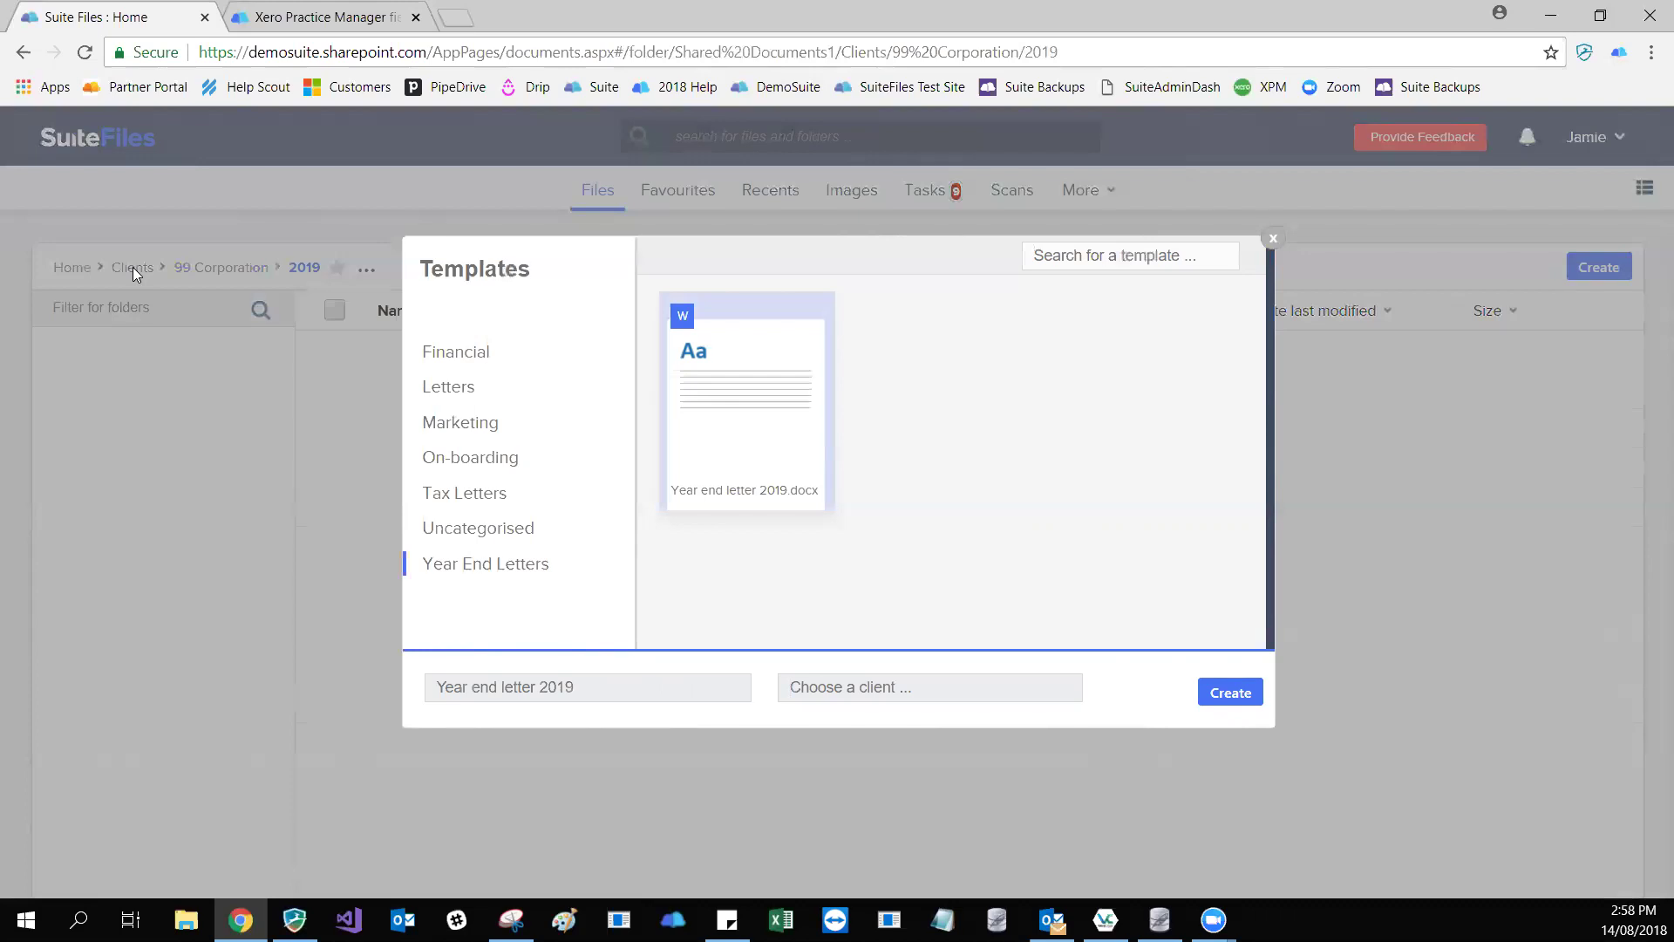
type("99")
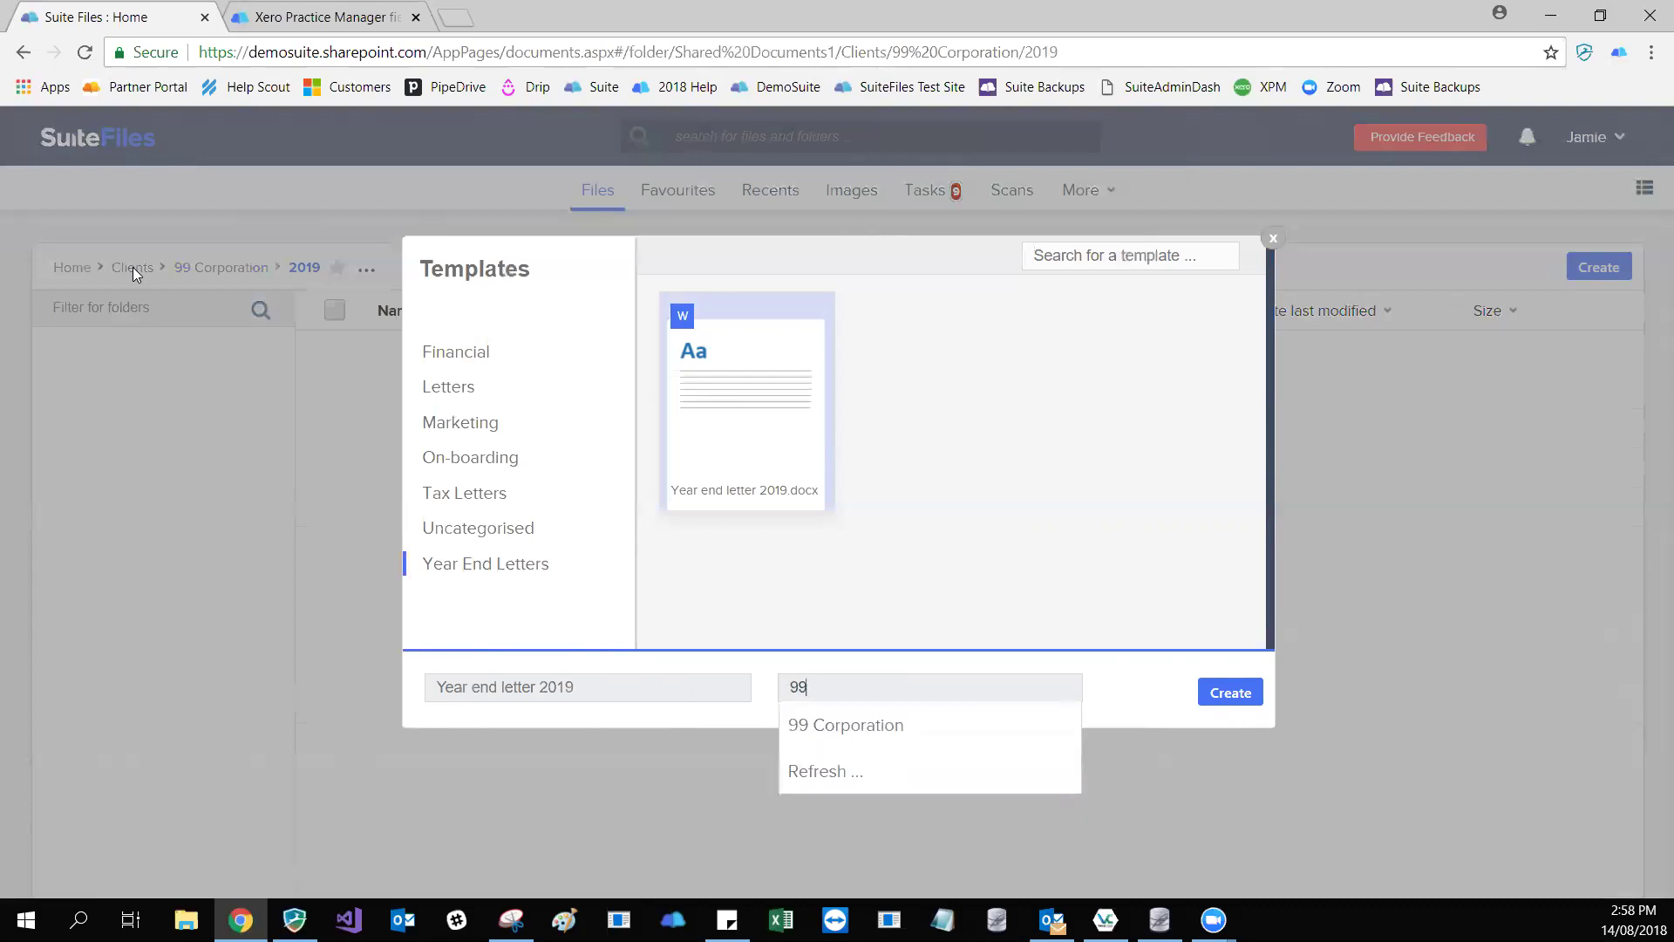
key("Down")
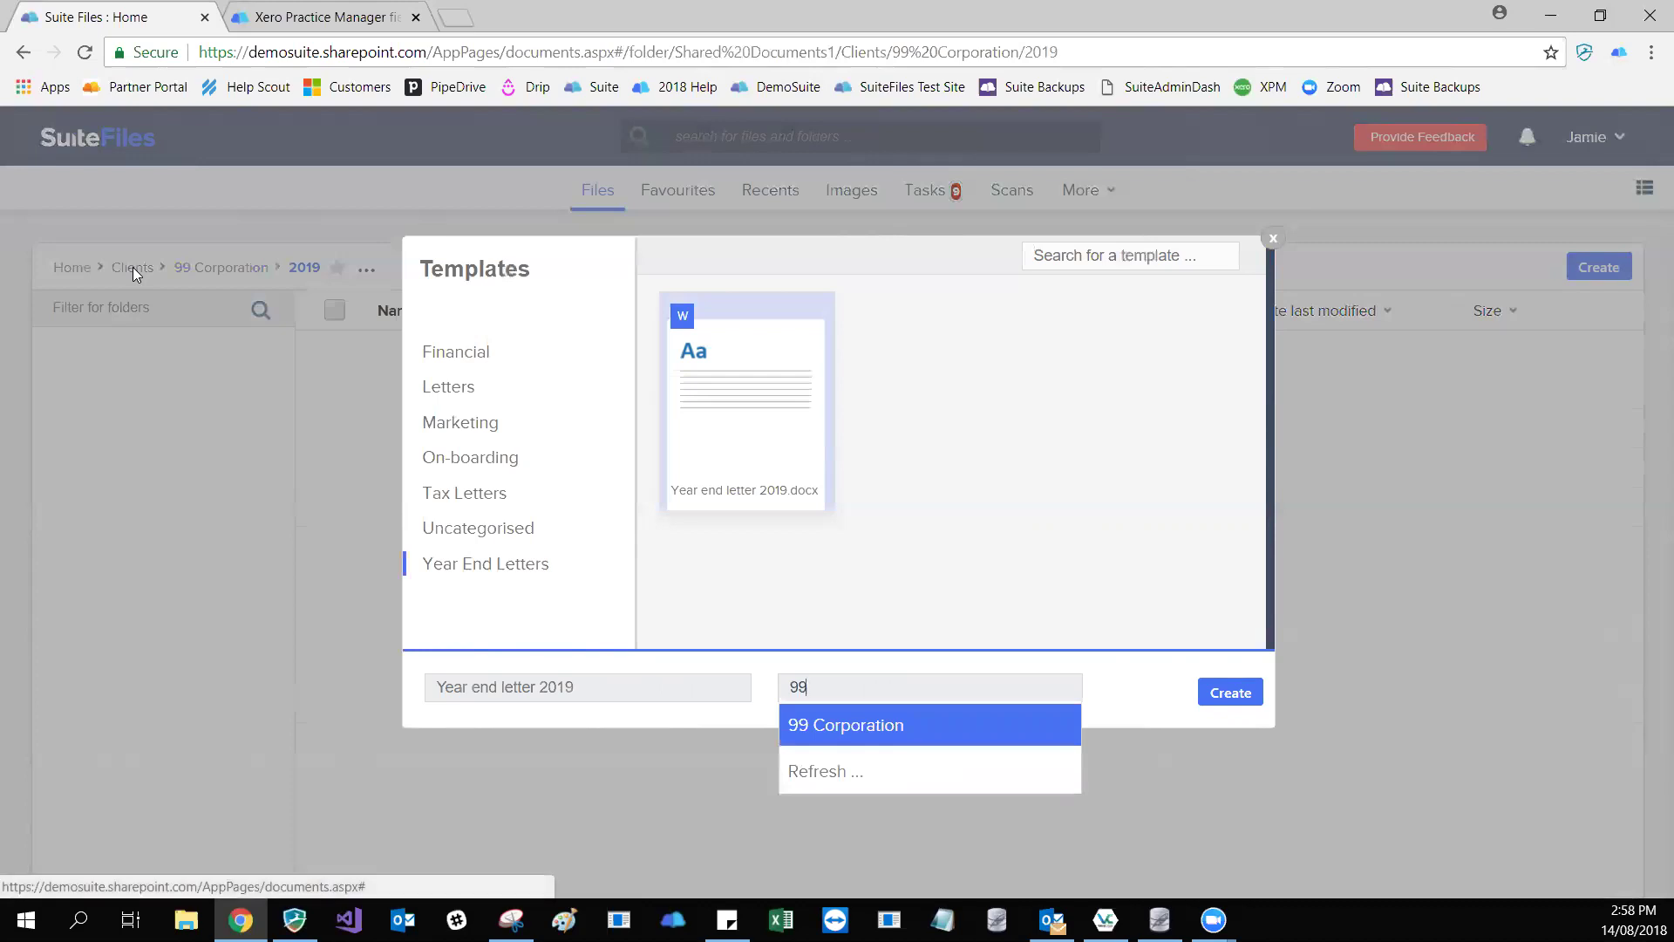
key("Return")
key("BackSpace")
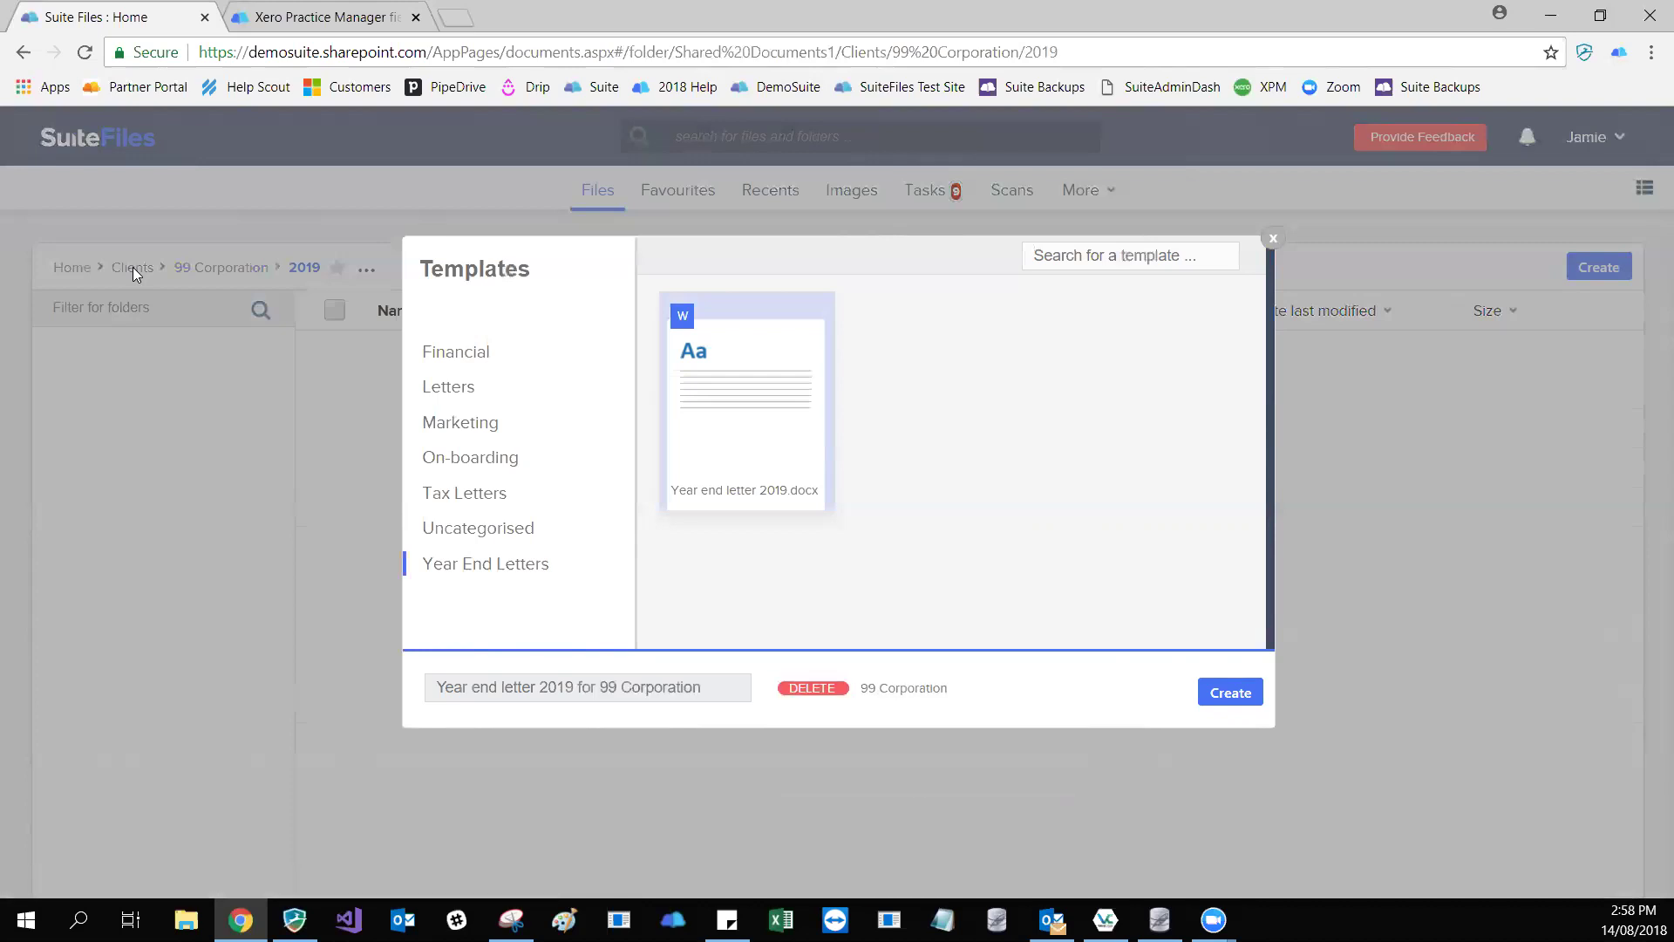
key("BackSpace")
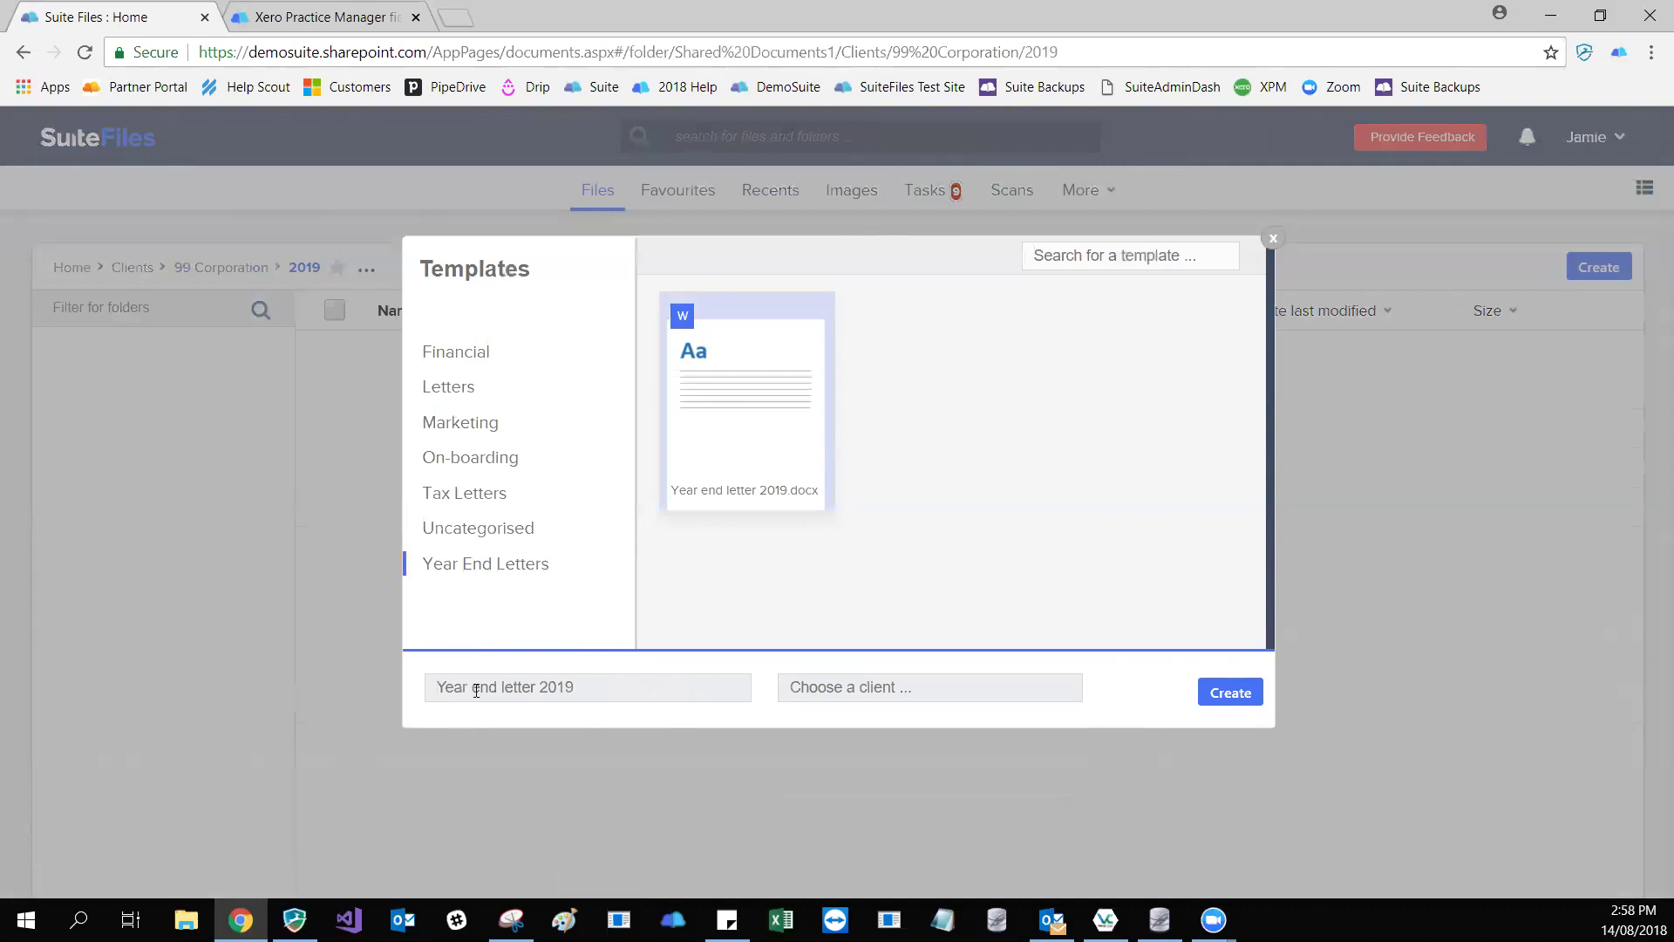
left_click(689, 685)
left_click(1229, 693)
type("99")
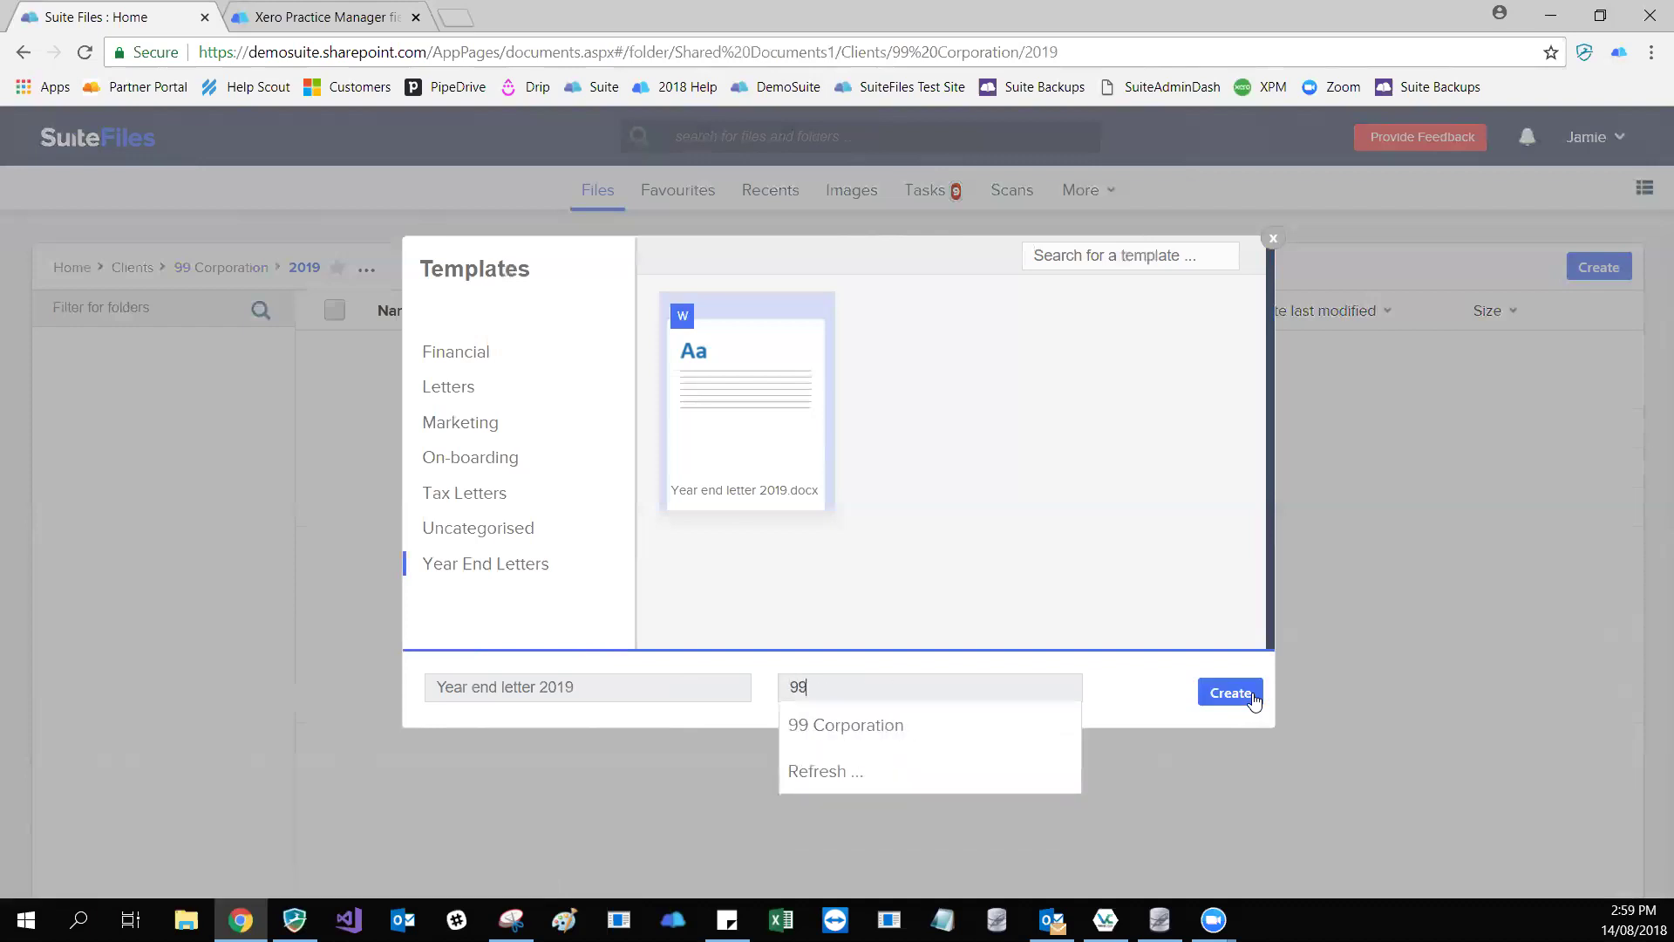
key("Return")
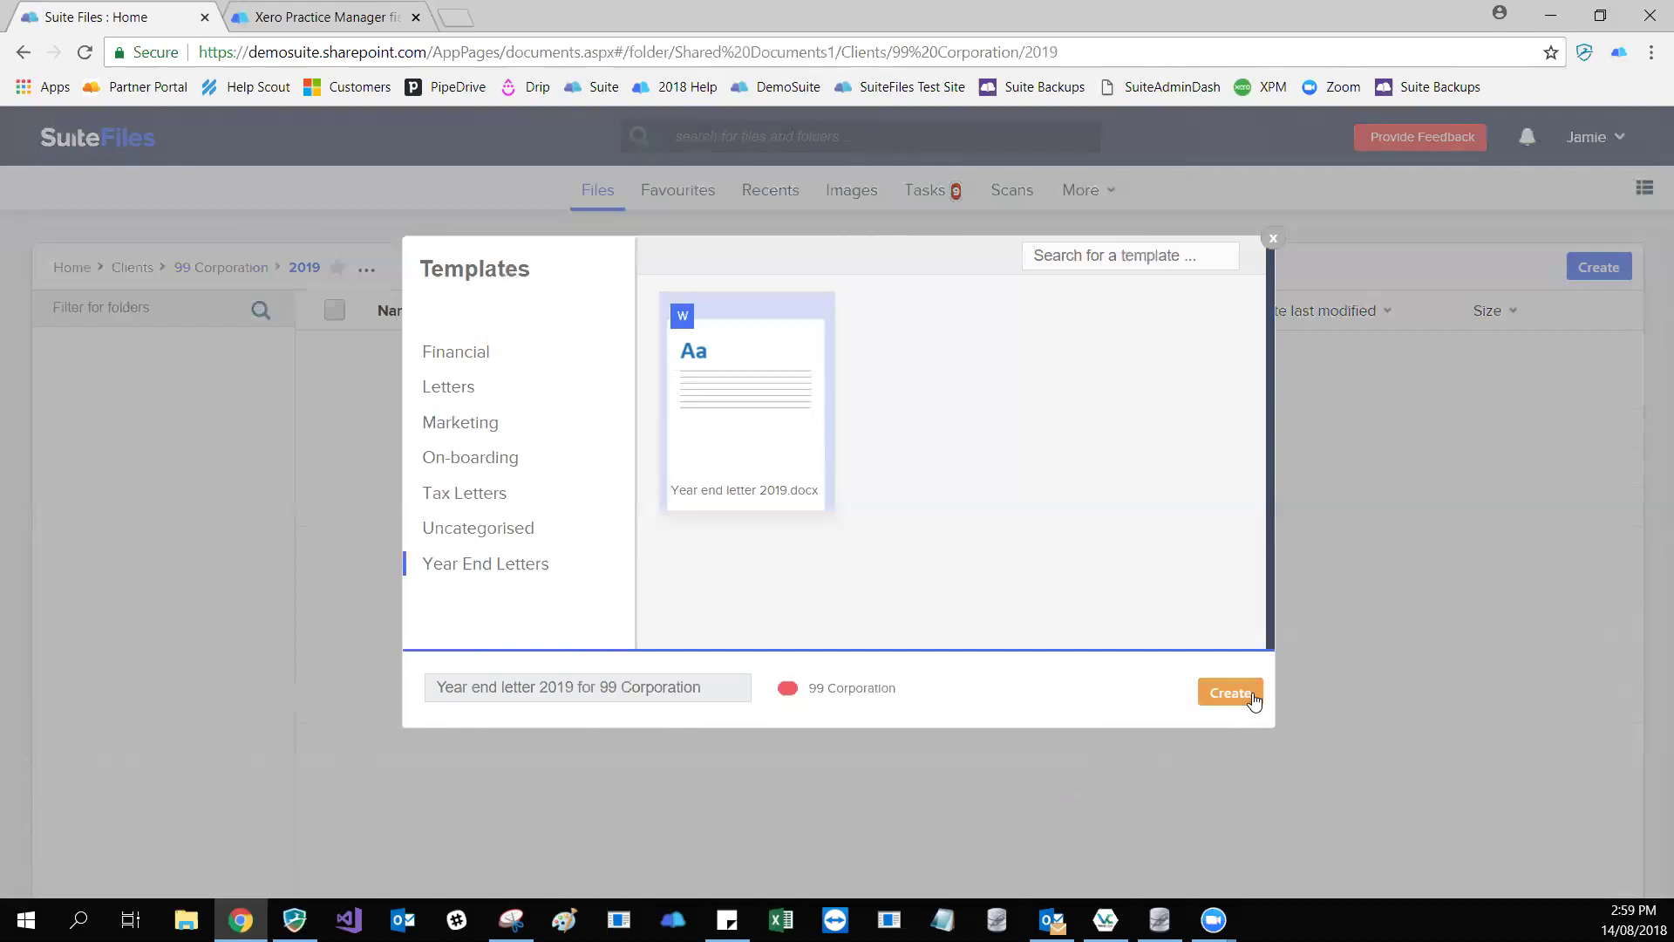
- Create Year end letter 2019 for 99 Corporation from the chosen template
left_click(1232, 693)
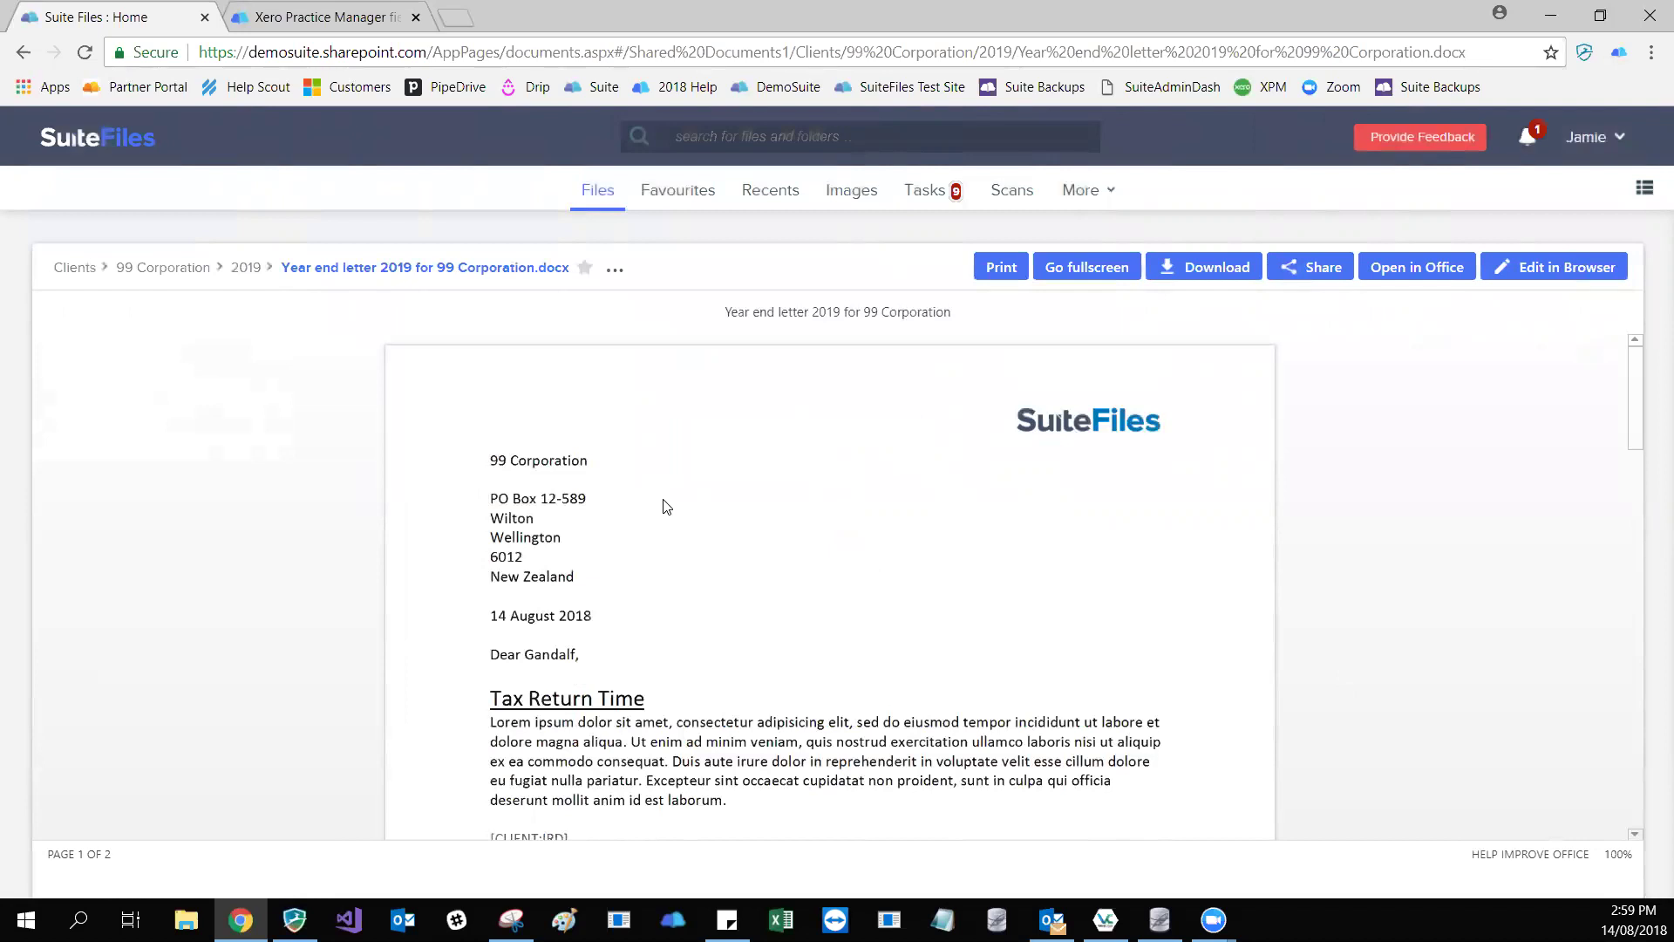
scroll(667, 506, "down", 1)
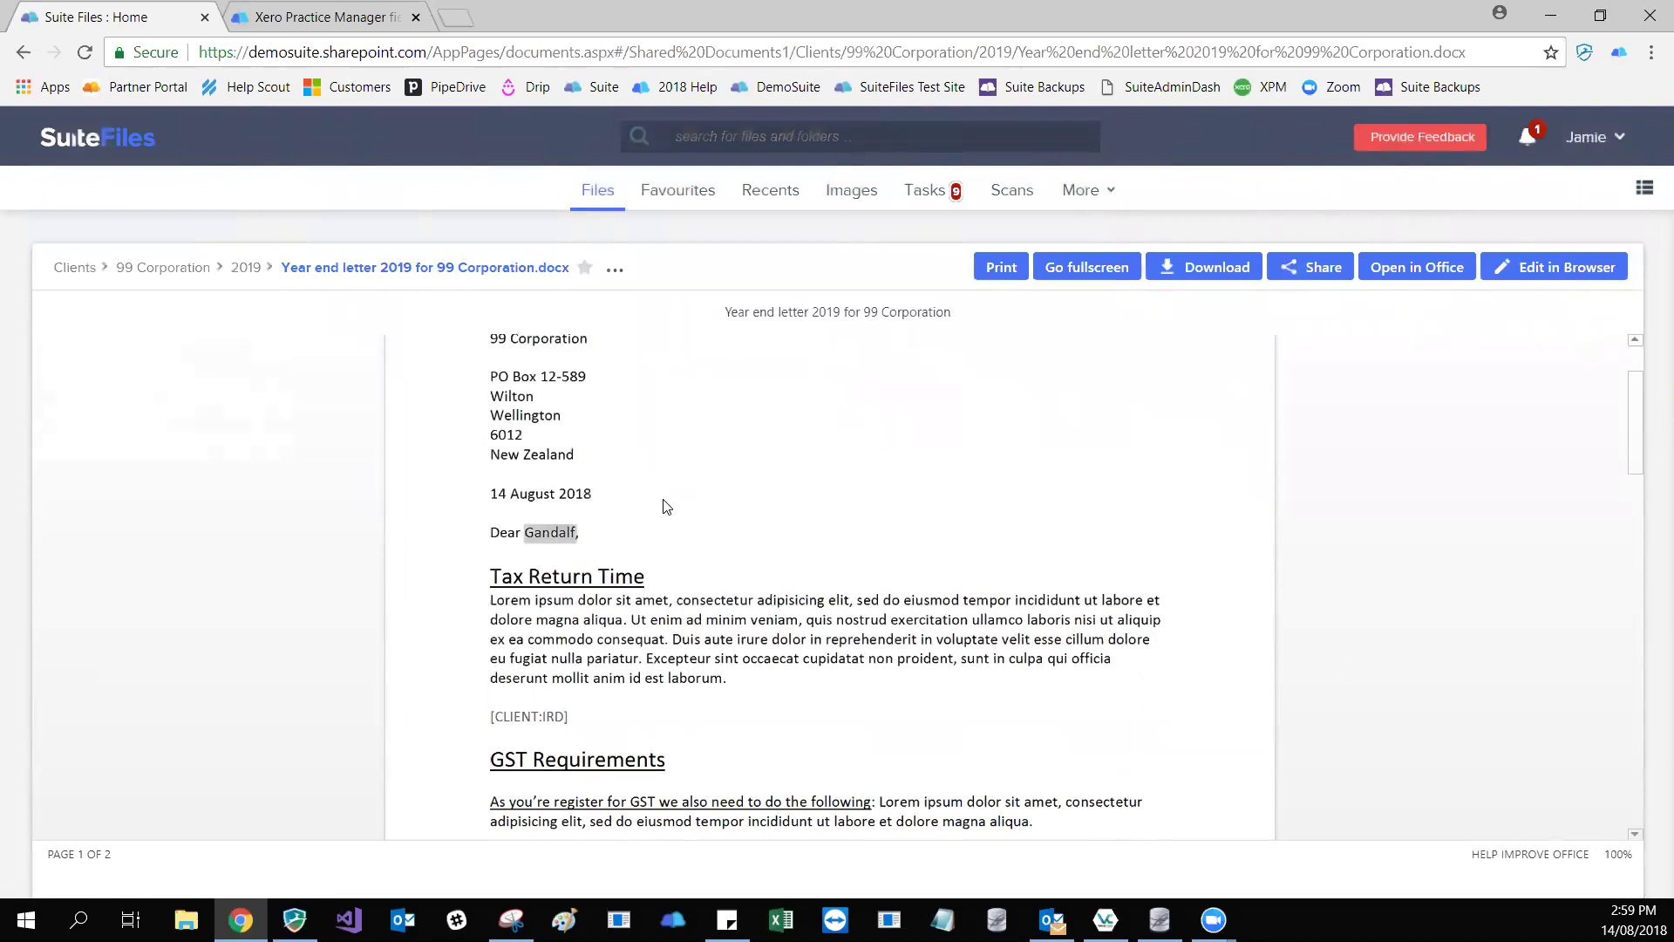
scroll(677, 517, "down", 1)
scroll(676, 517, "down", 1)
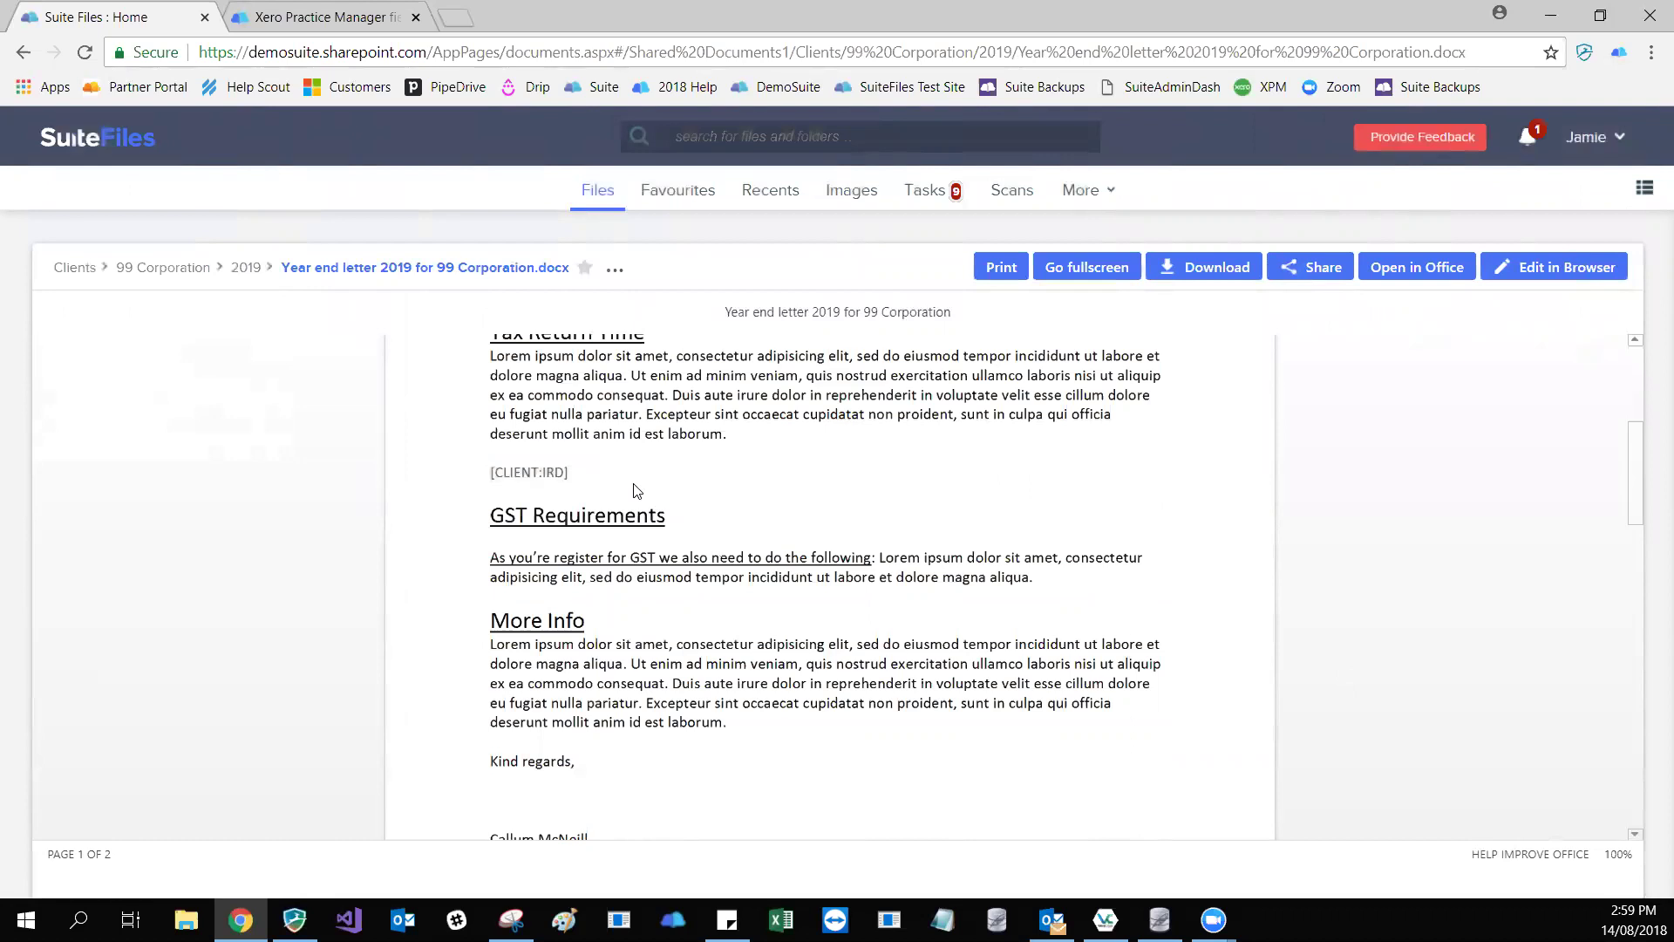
scroll(636, 491, "up", 3)
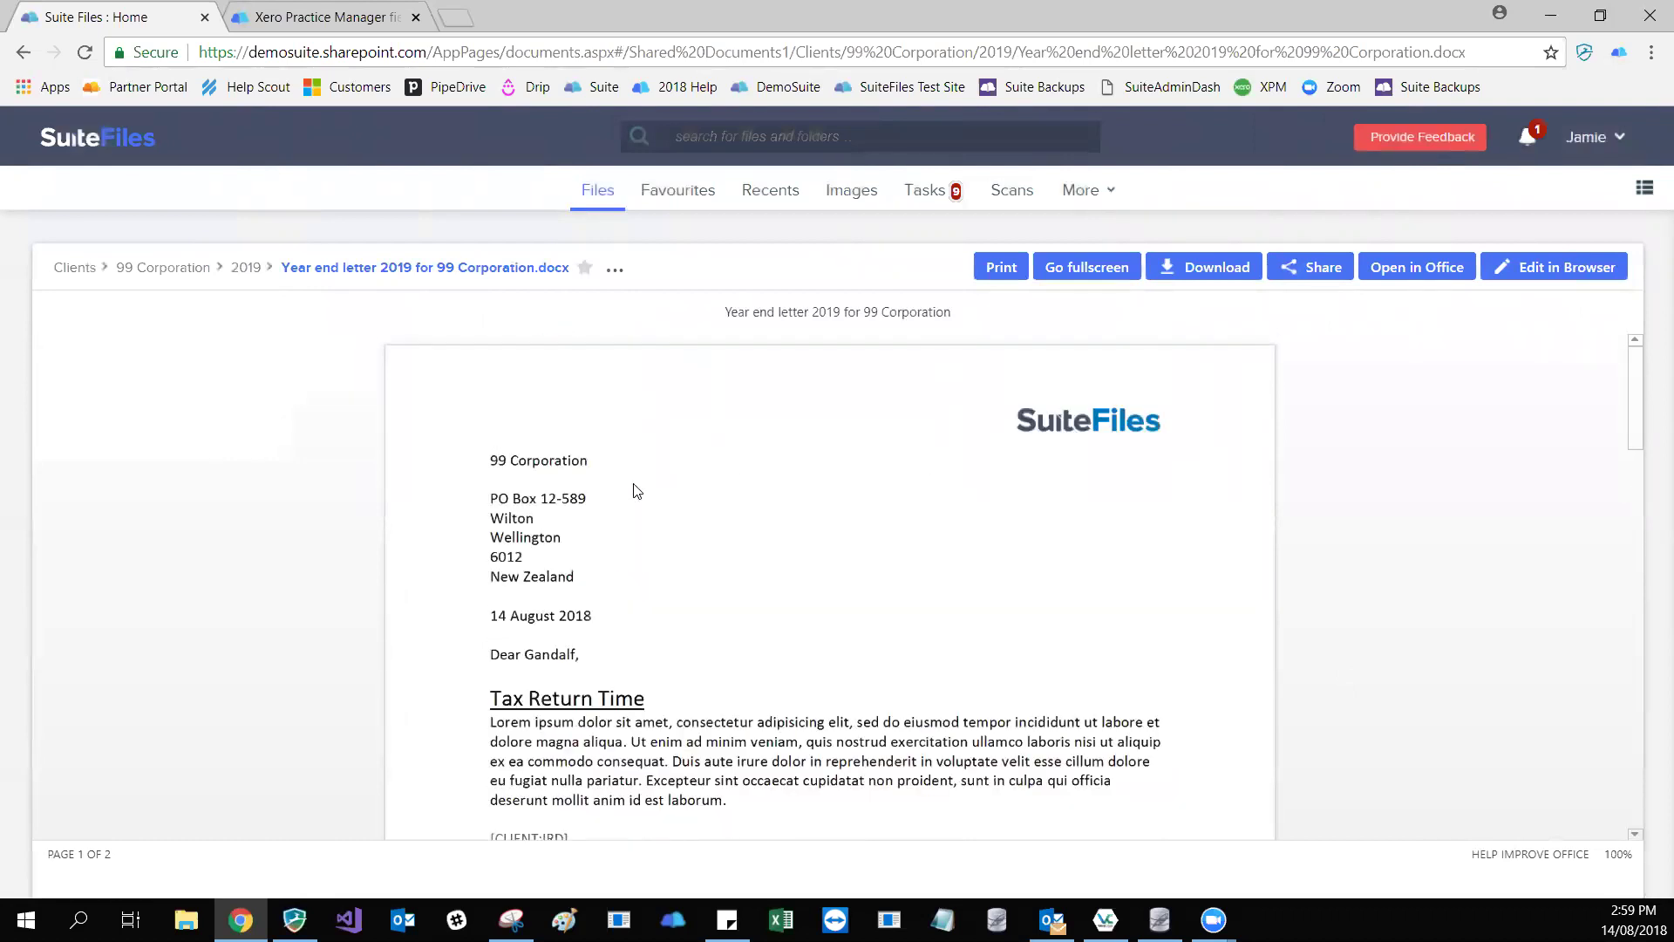
scroll(637, 491, "down", 4)
scroll(637, 491, "up", 1)
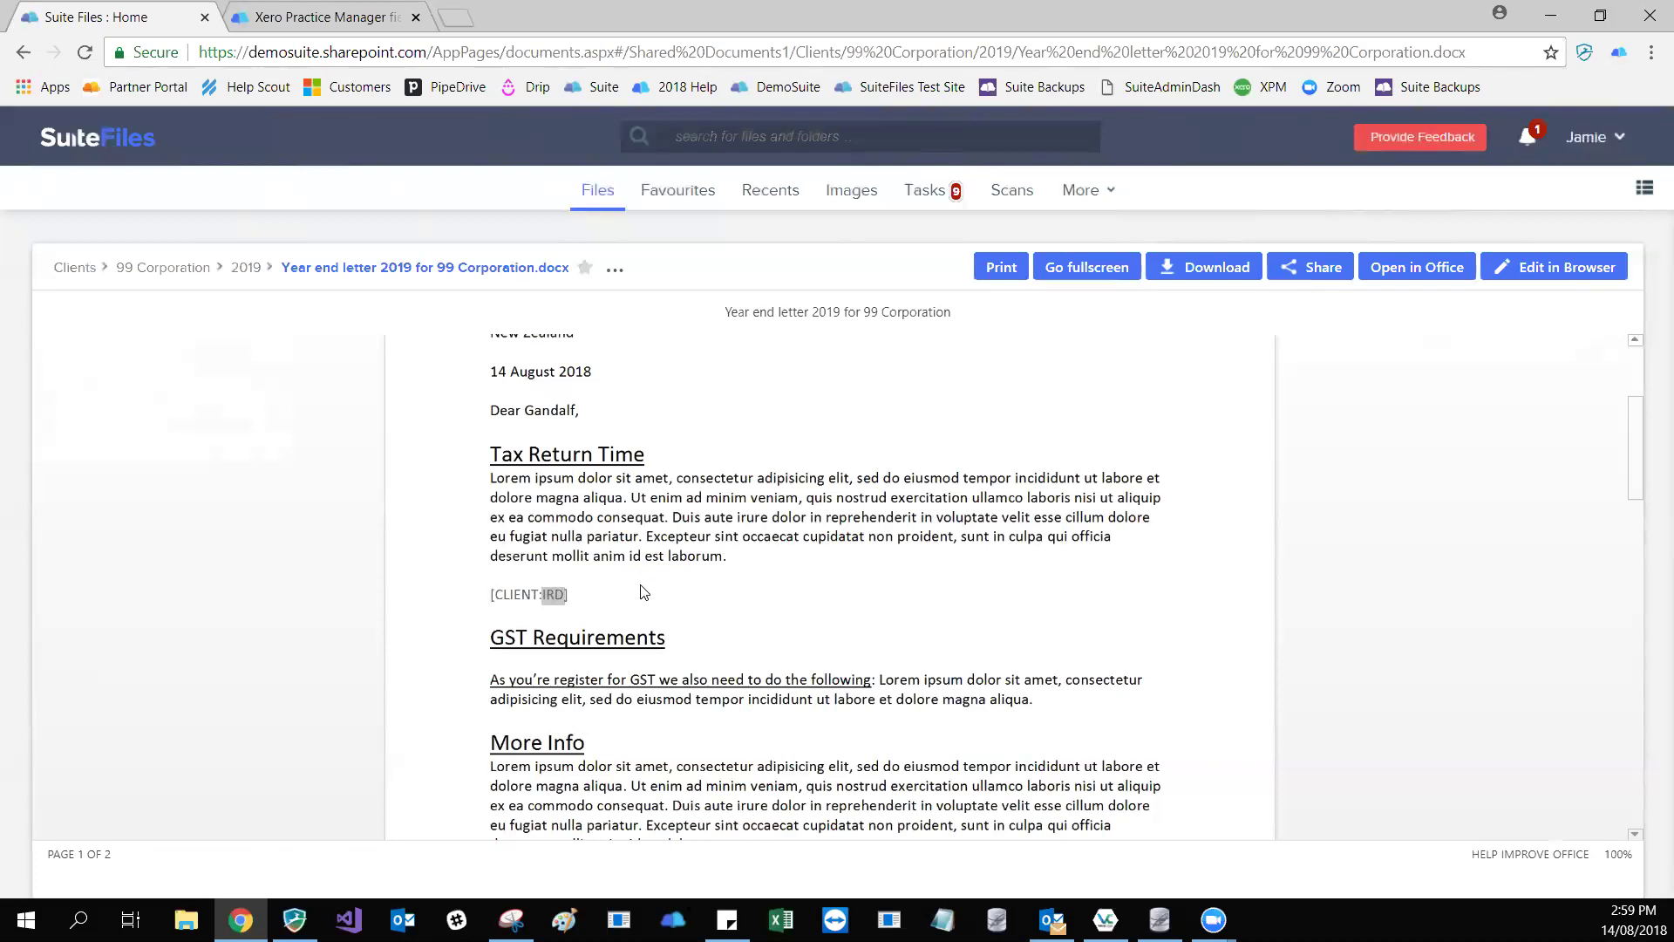
scroll(643, 593, "down", 3)
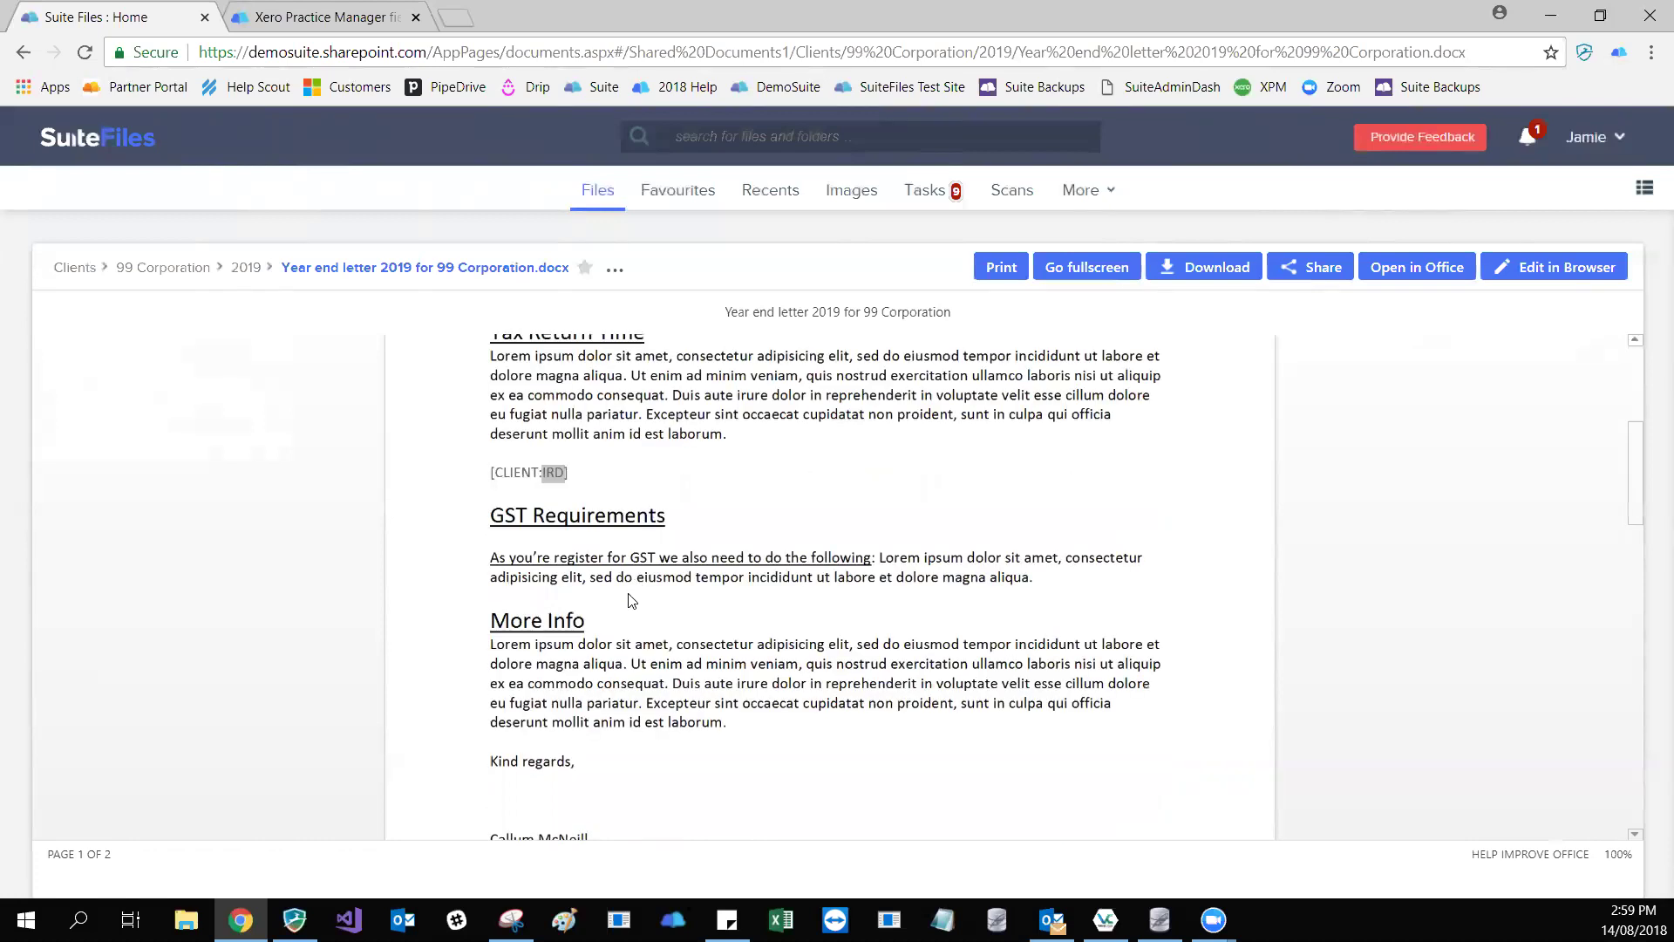
scroll(631, 599, "down", 3)
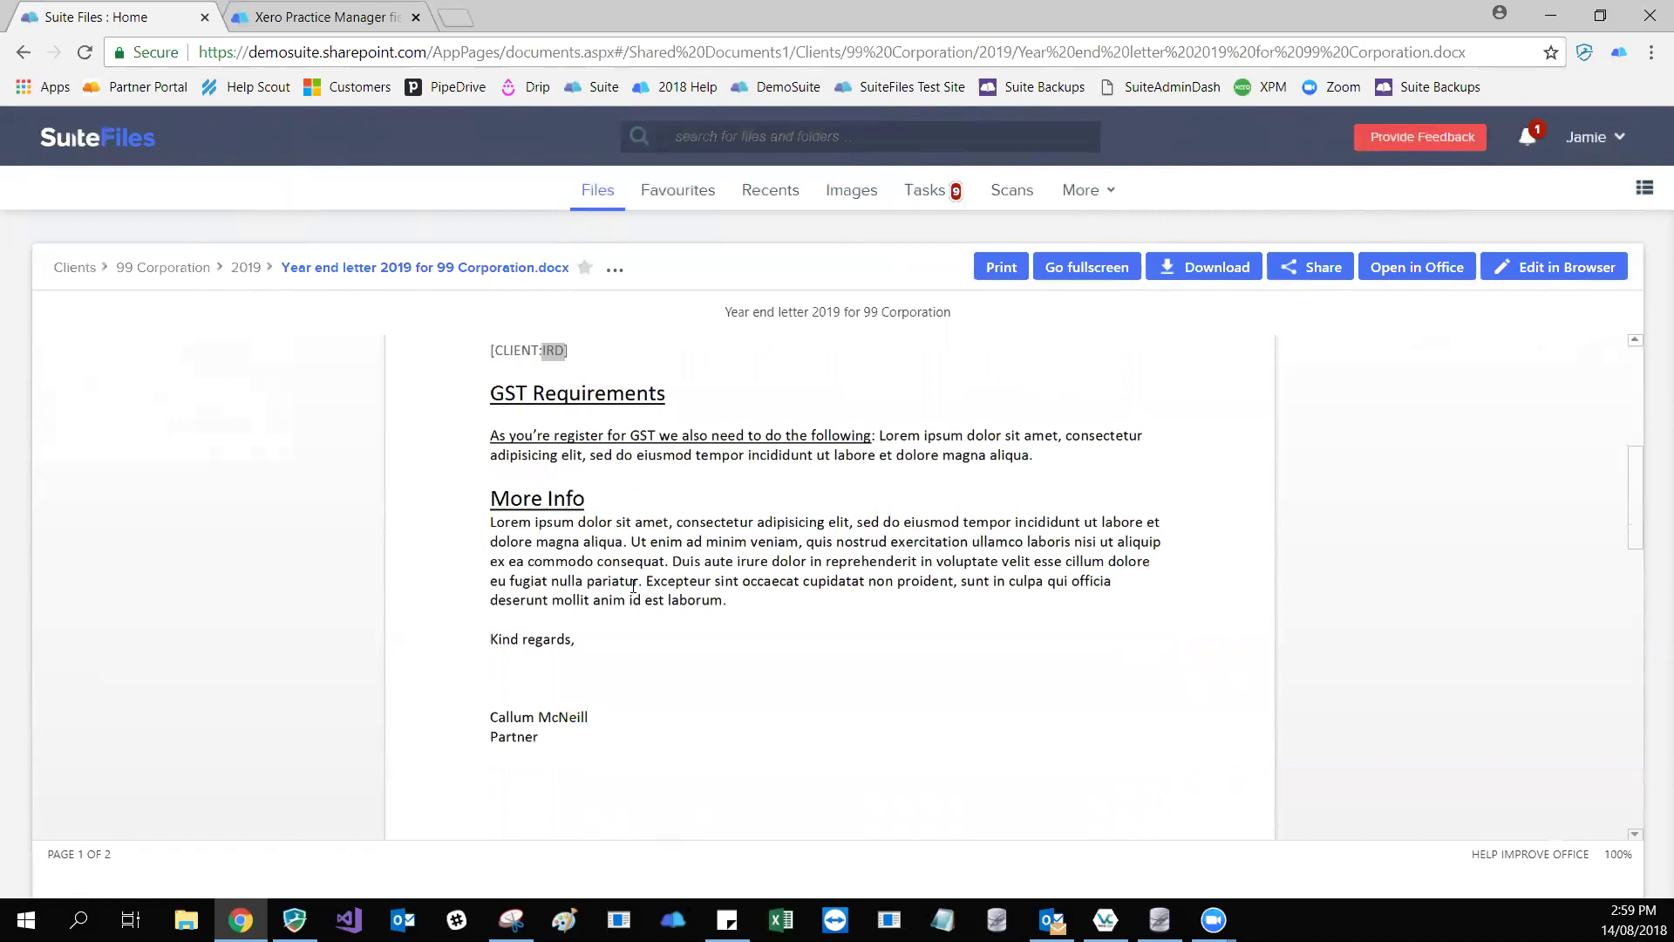
scroll(641, 610, "down", 3)
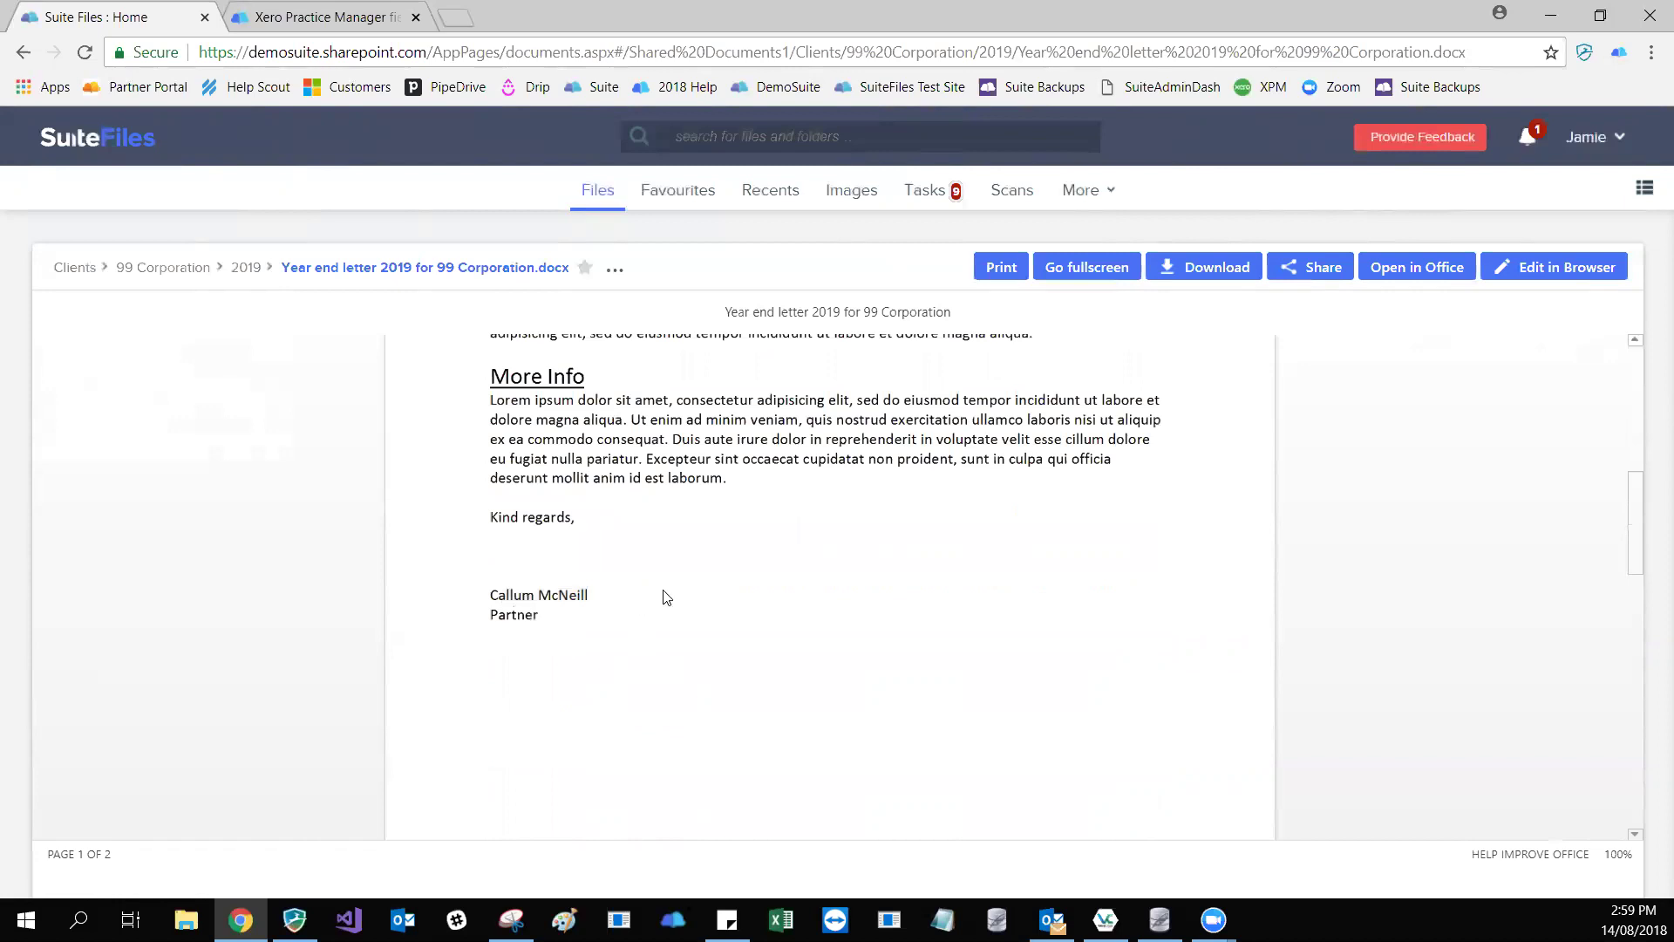
scroll(666, 597, "up", 5)
scroll(676, 582, "up", 8)
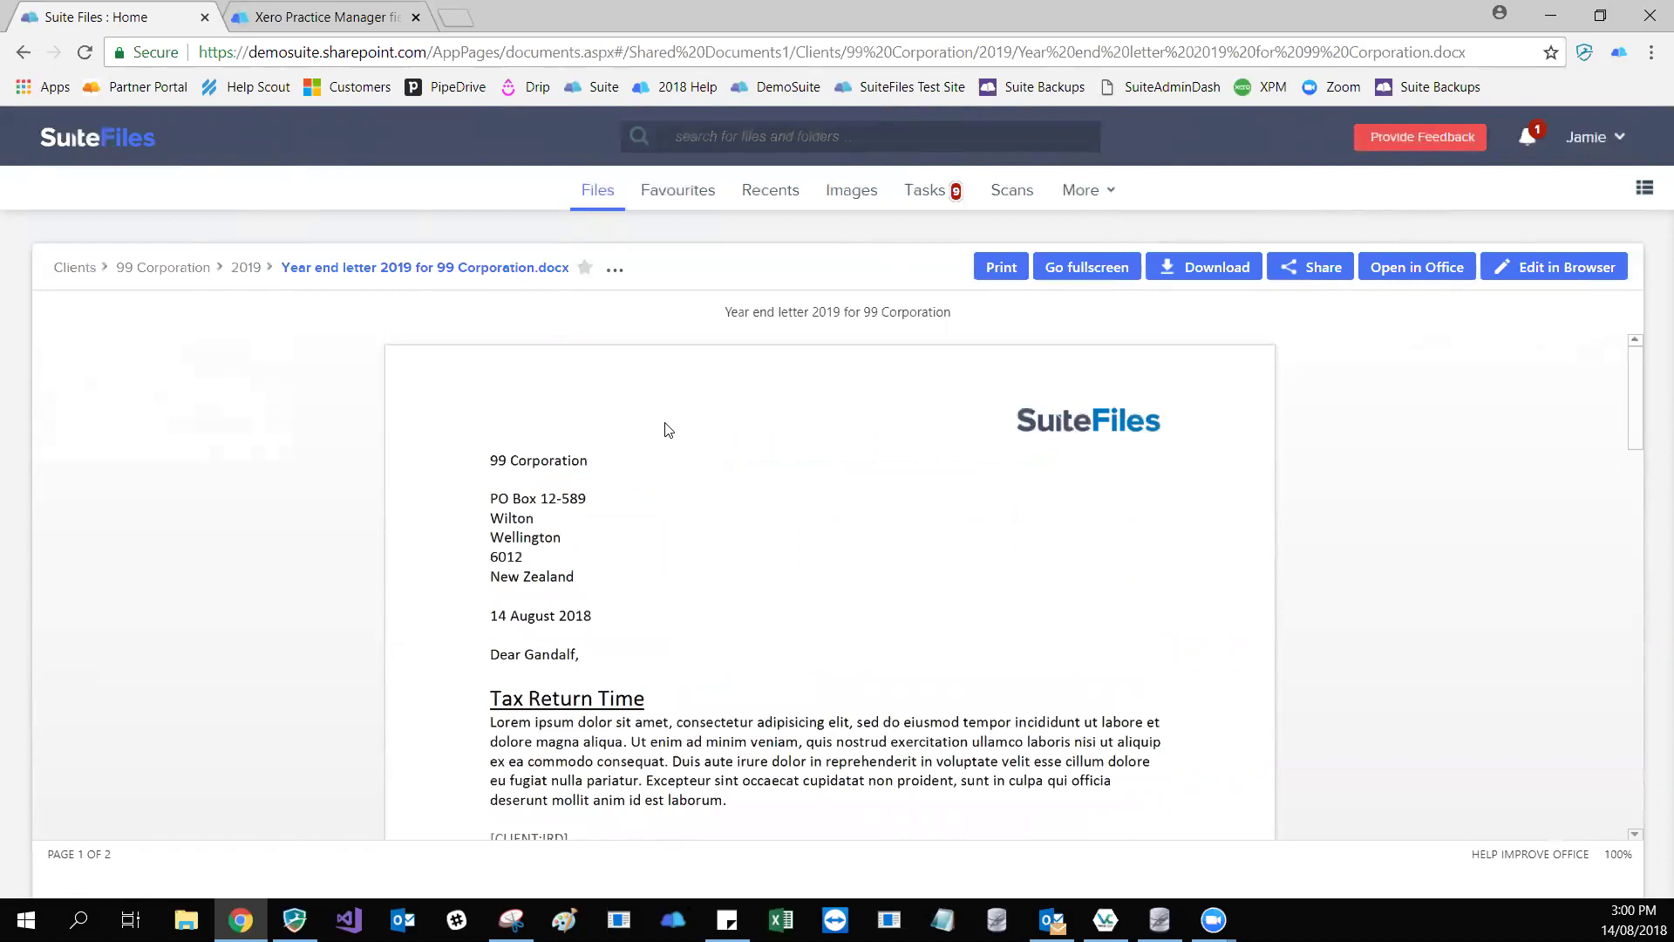
scroll(669, 558, "down", 3)
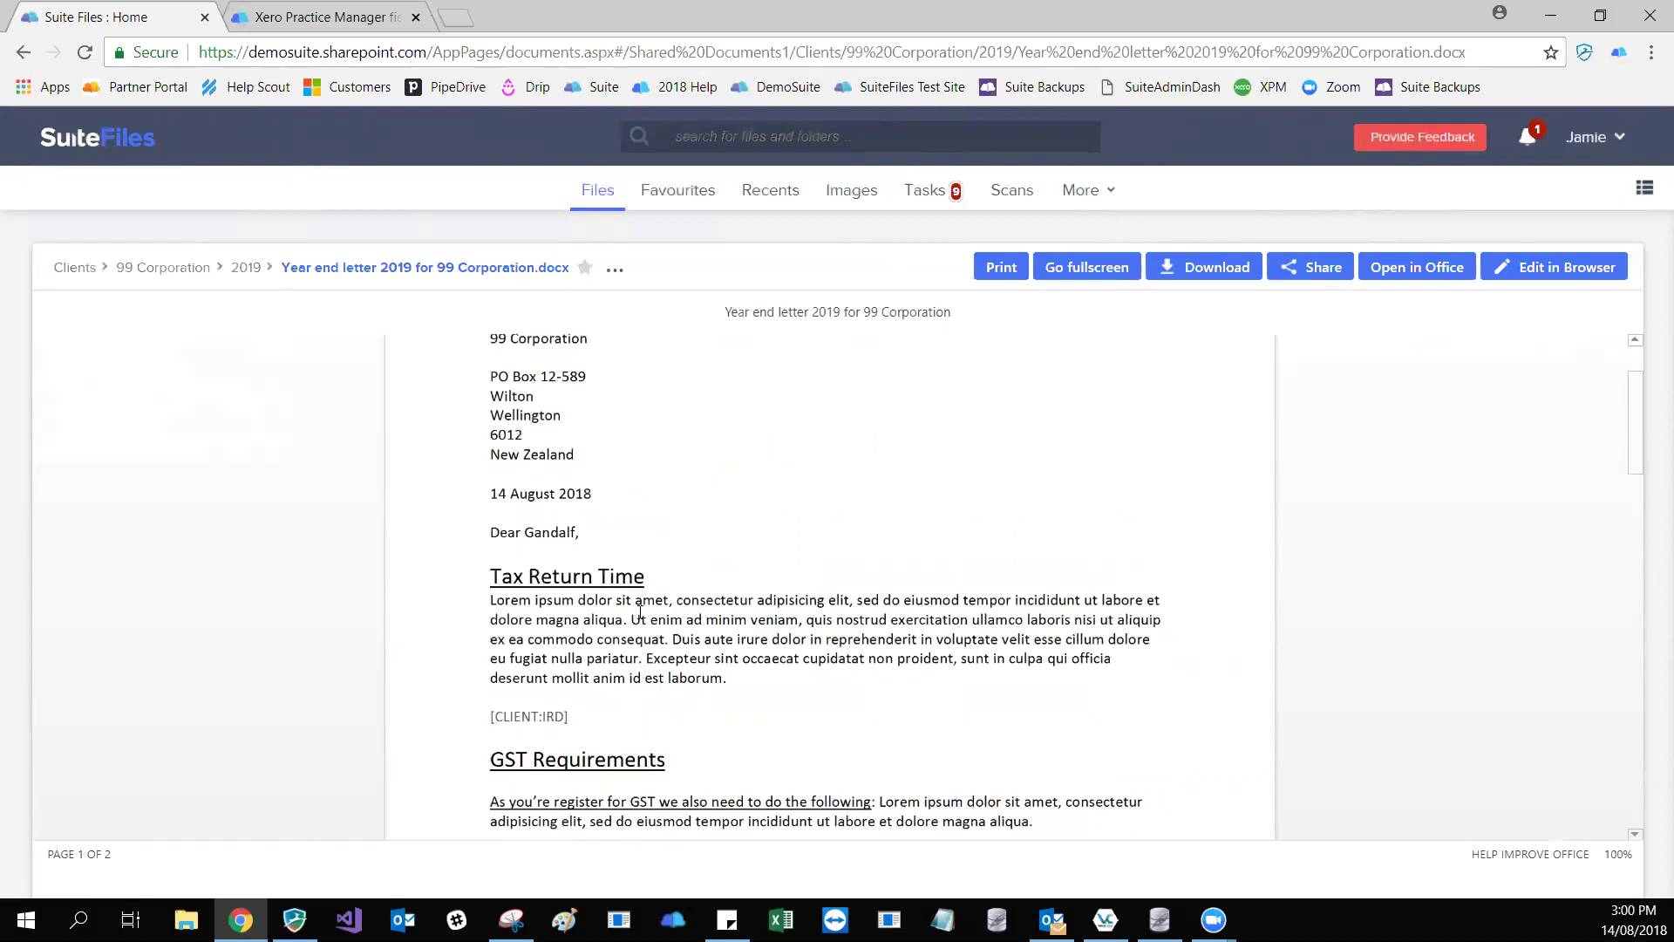
scroll(640, 612, "down", 6)
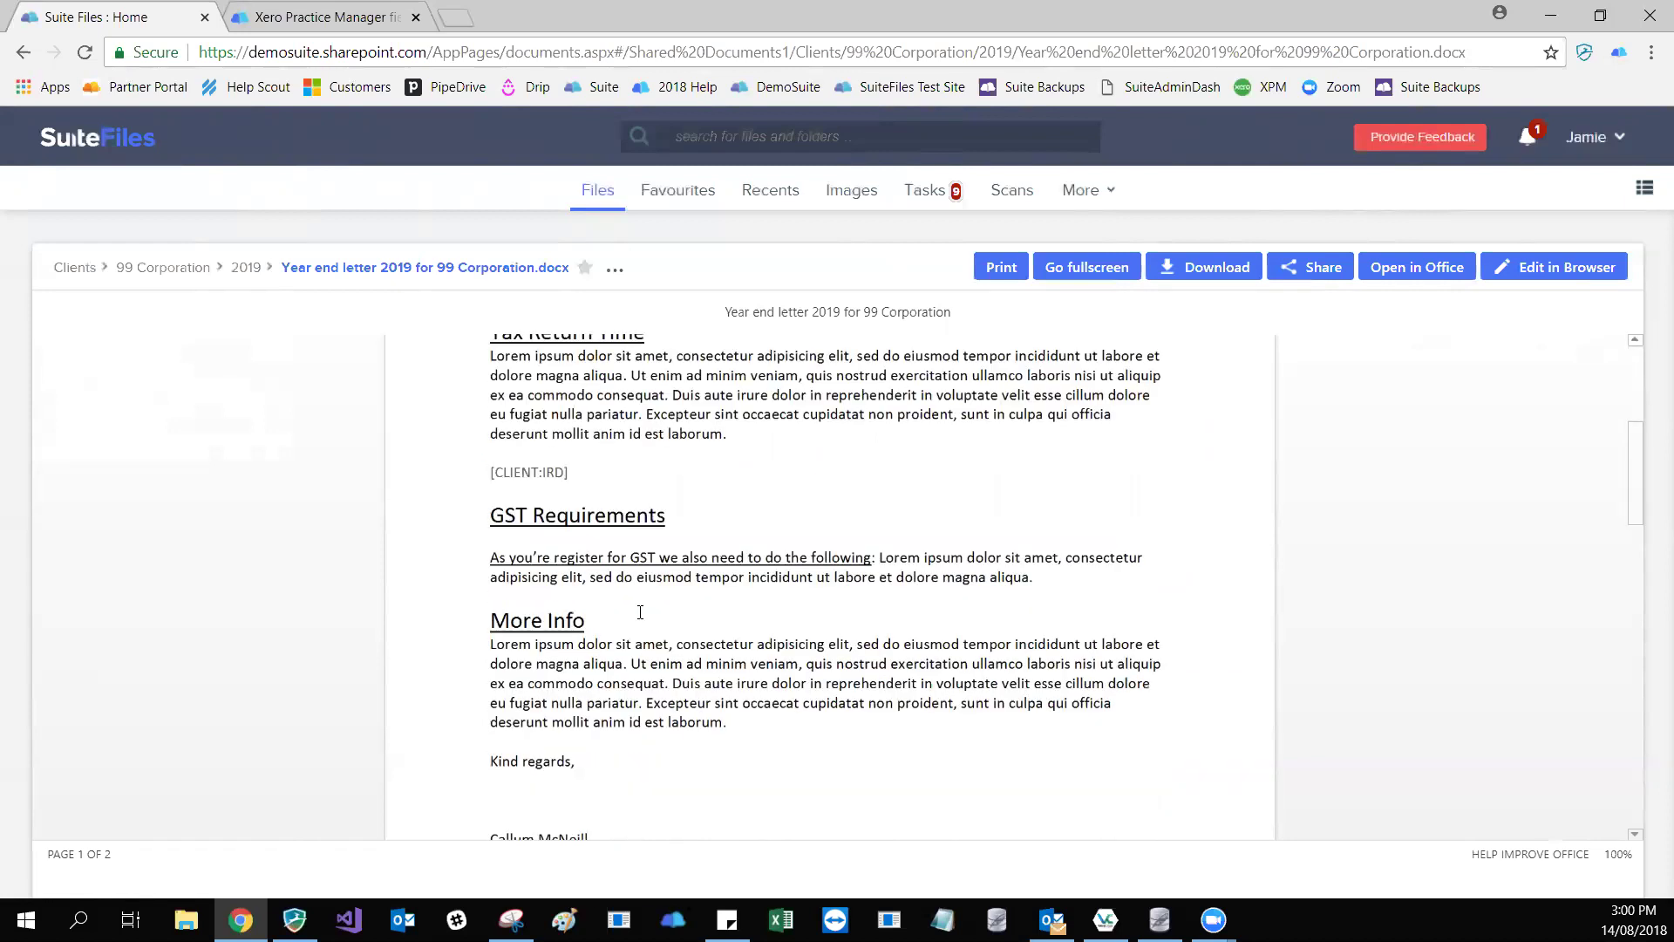
scroll(640, 612, "down", 9)
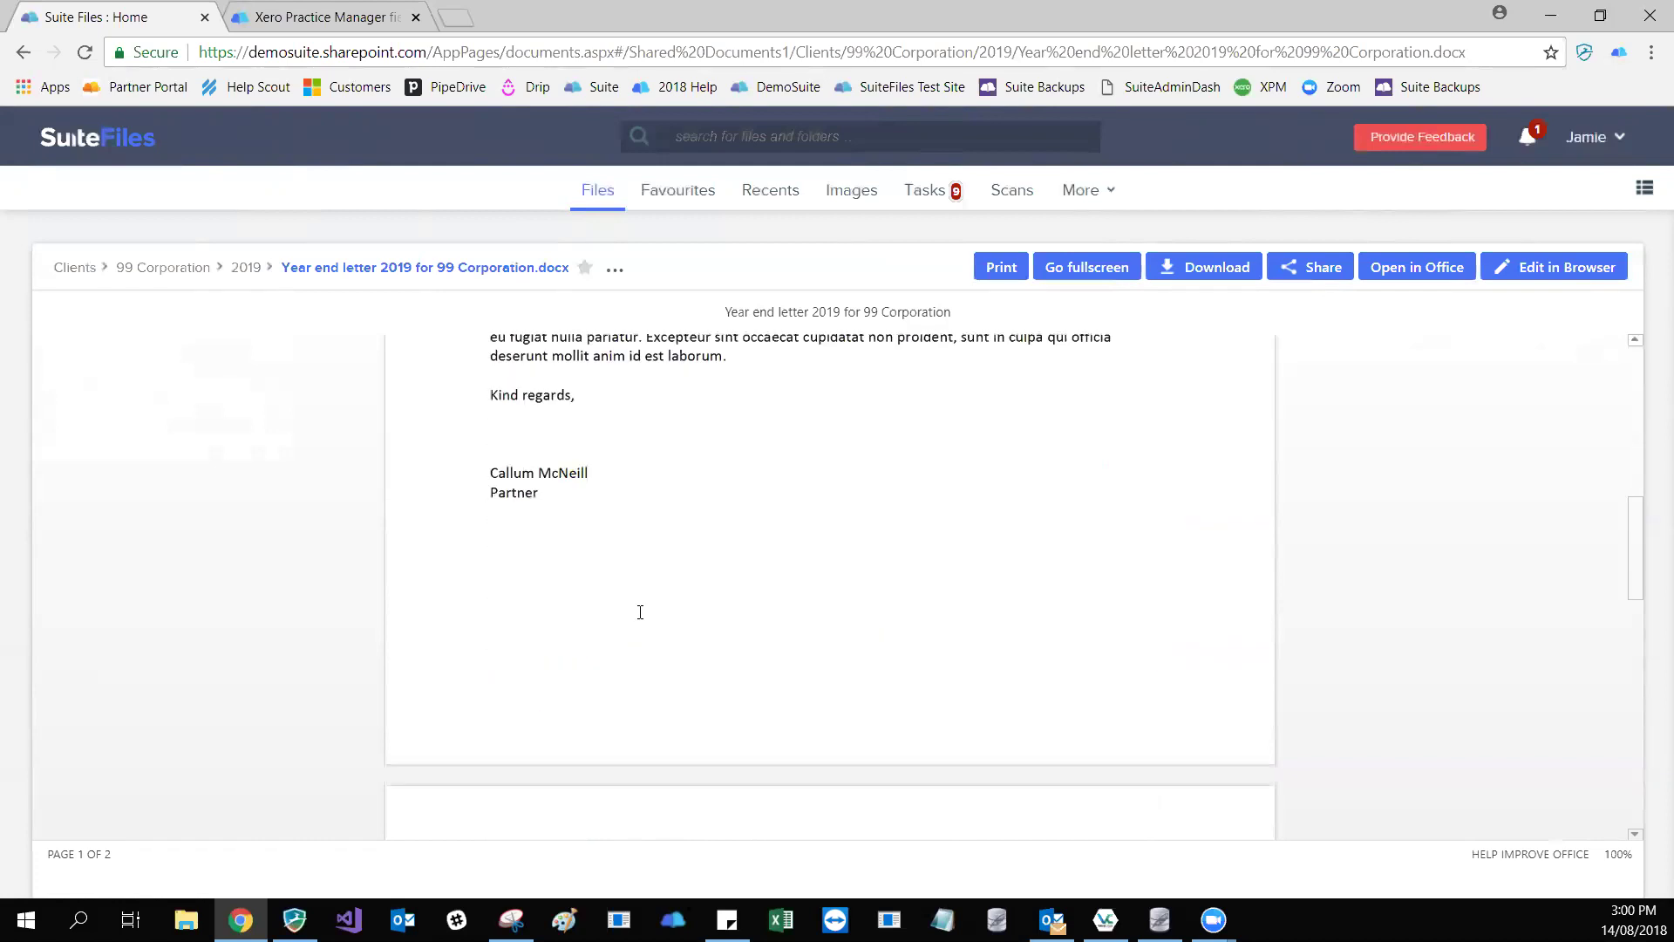
scroll(640, 612, "up", 15)
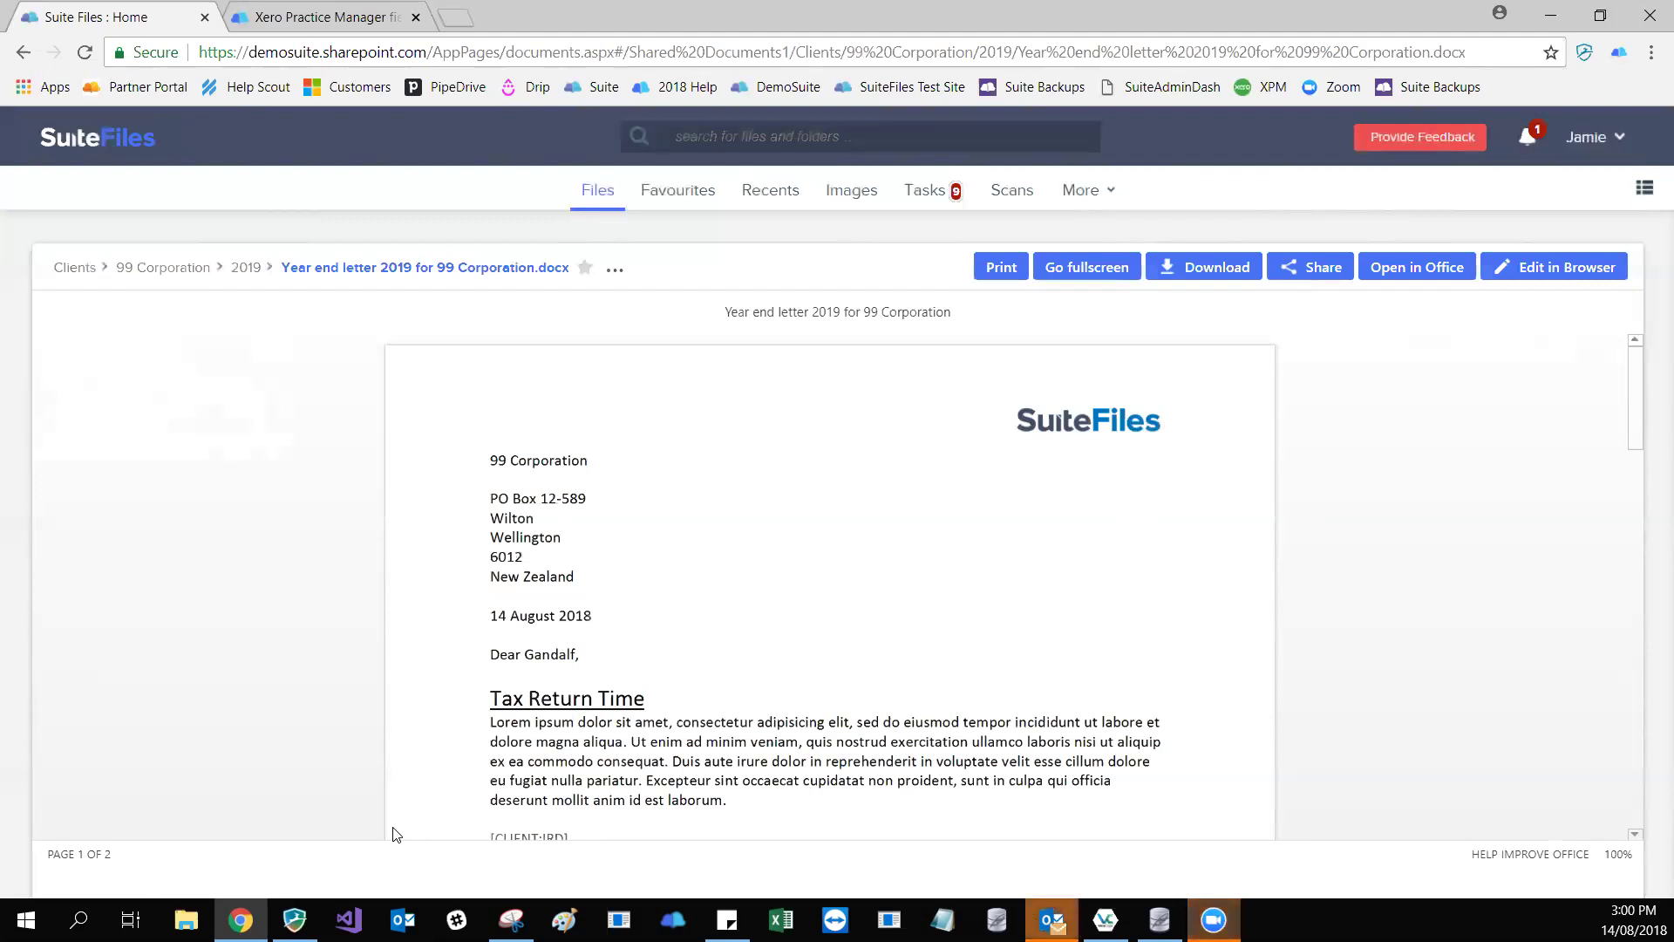
- Go to Manage Templates and browse the Documents, Emails and Folders filters
left_click(1092, 192)
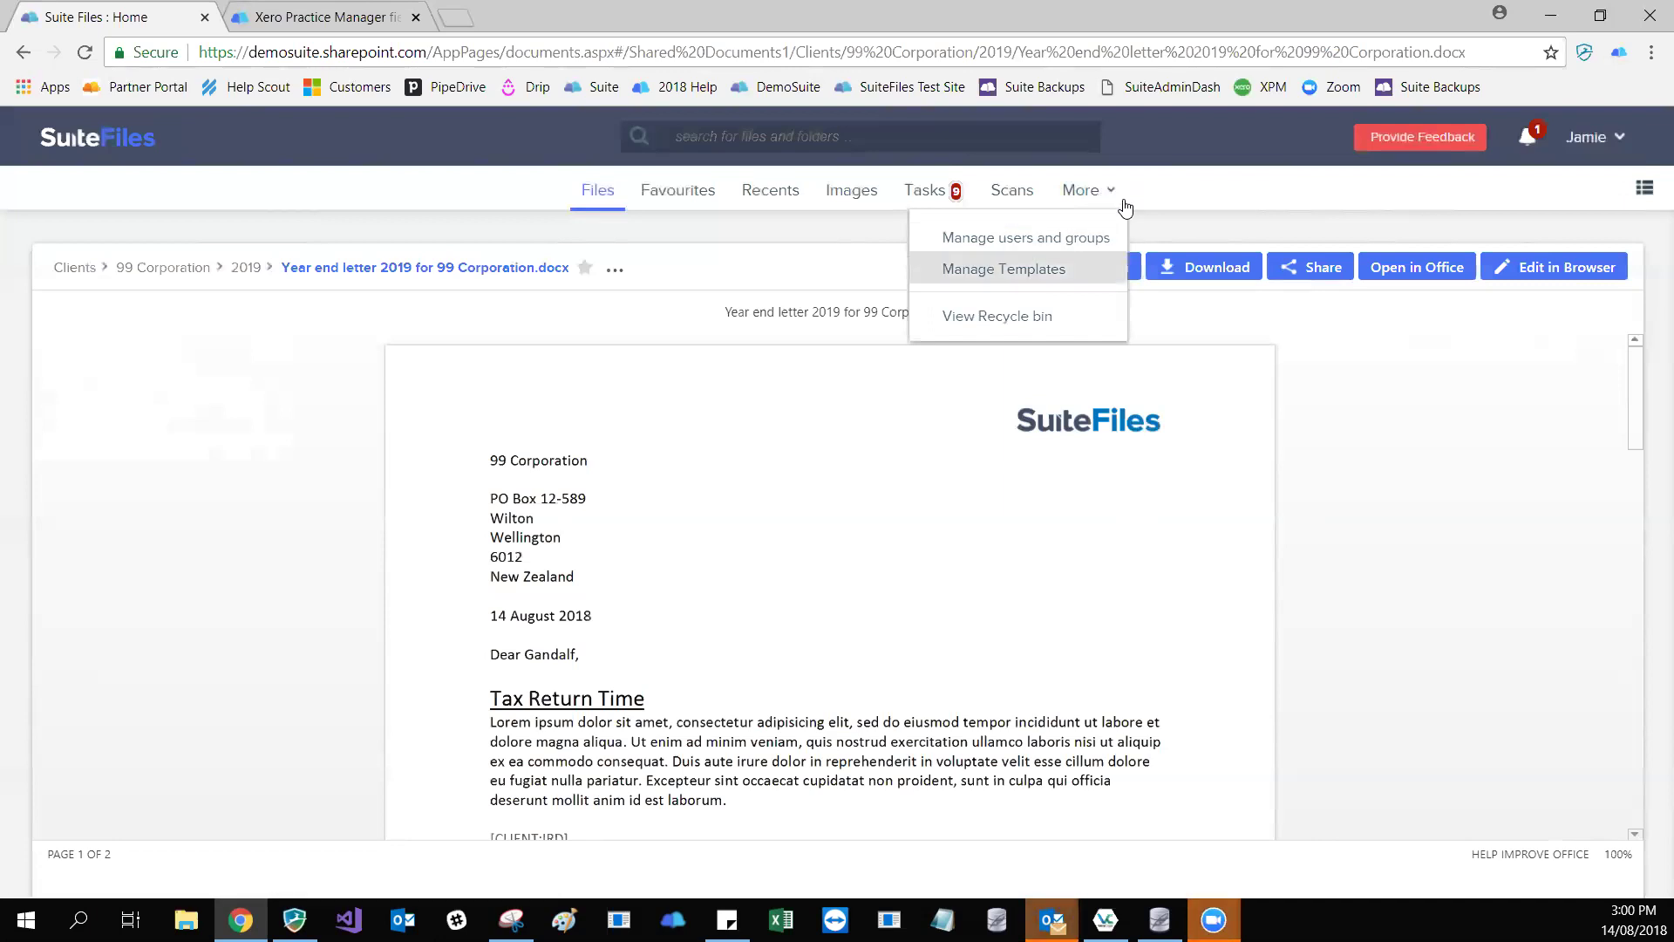
key("Return")
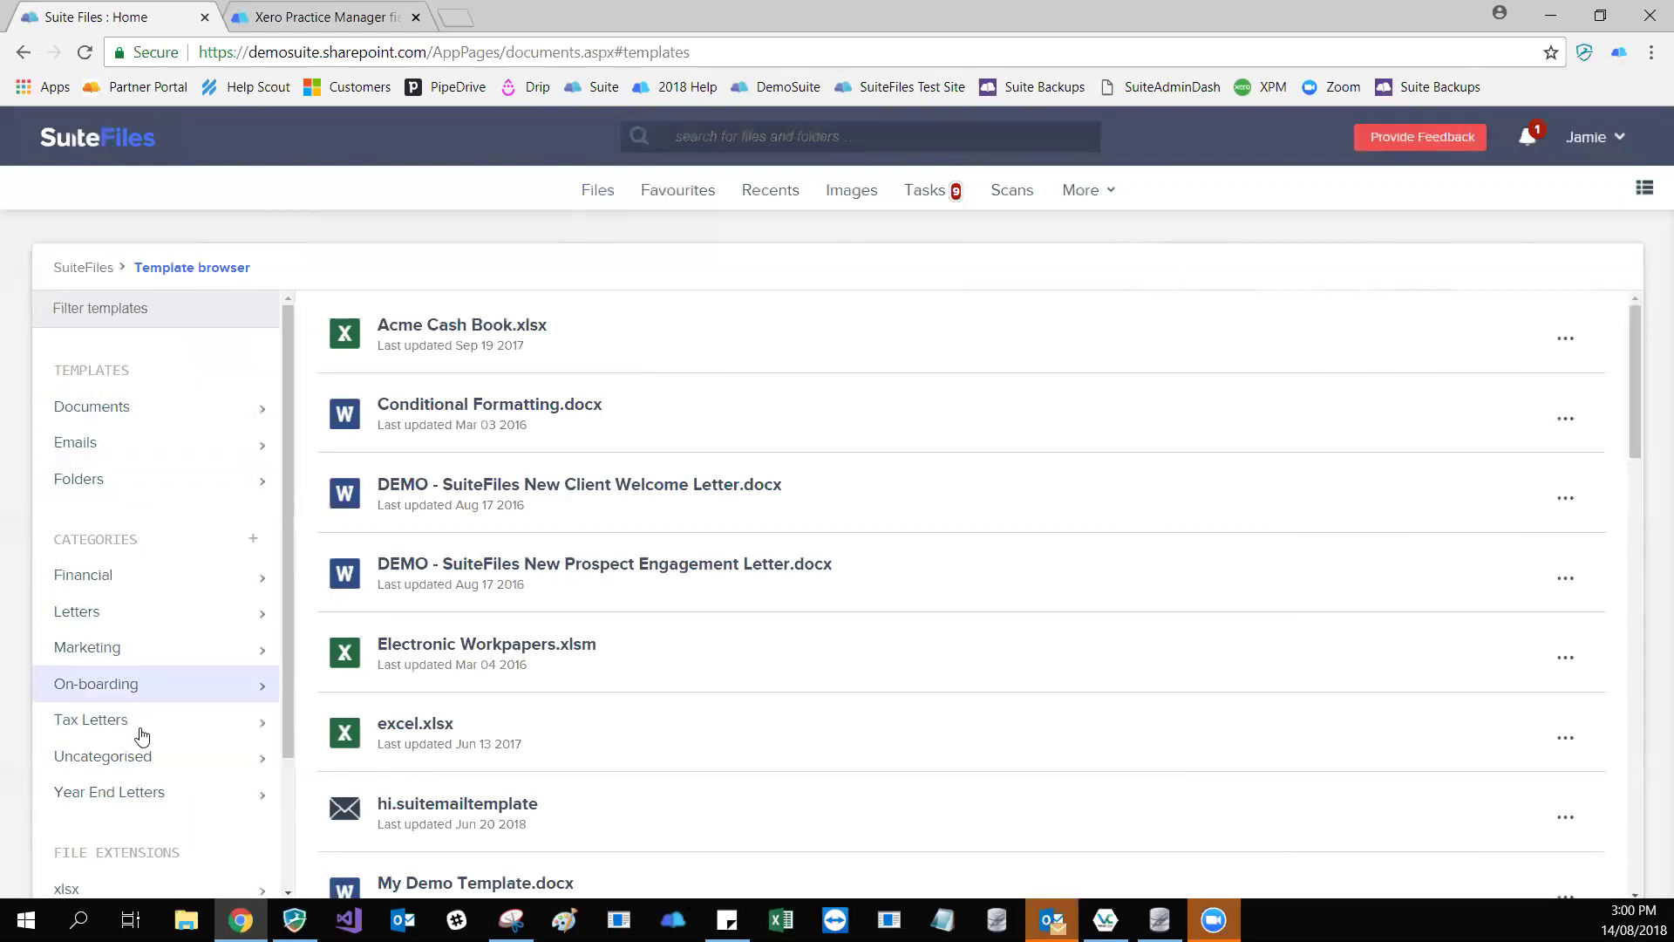
left_click(96, 413)
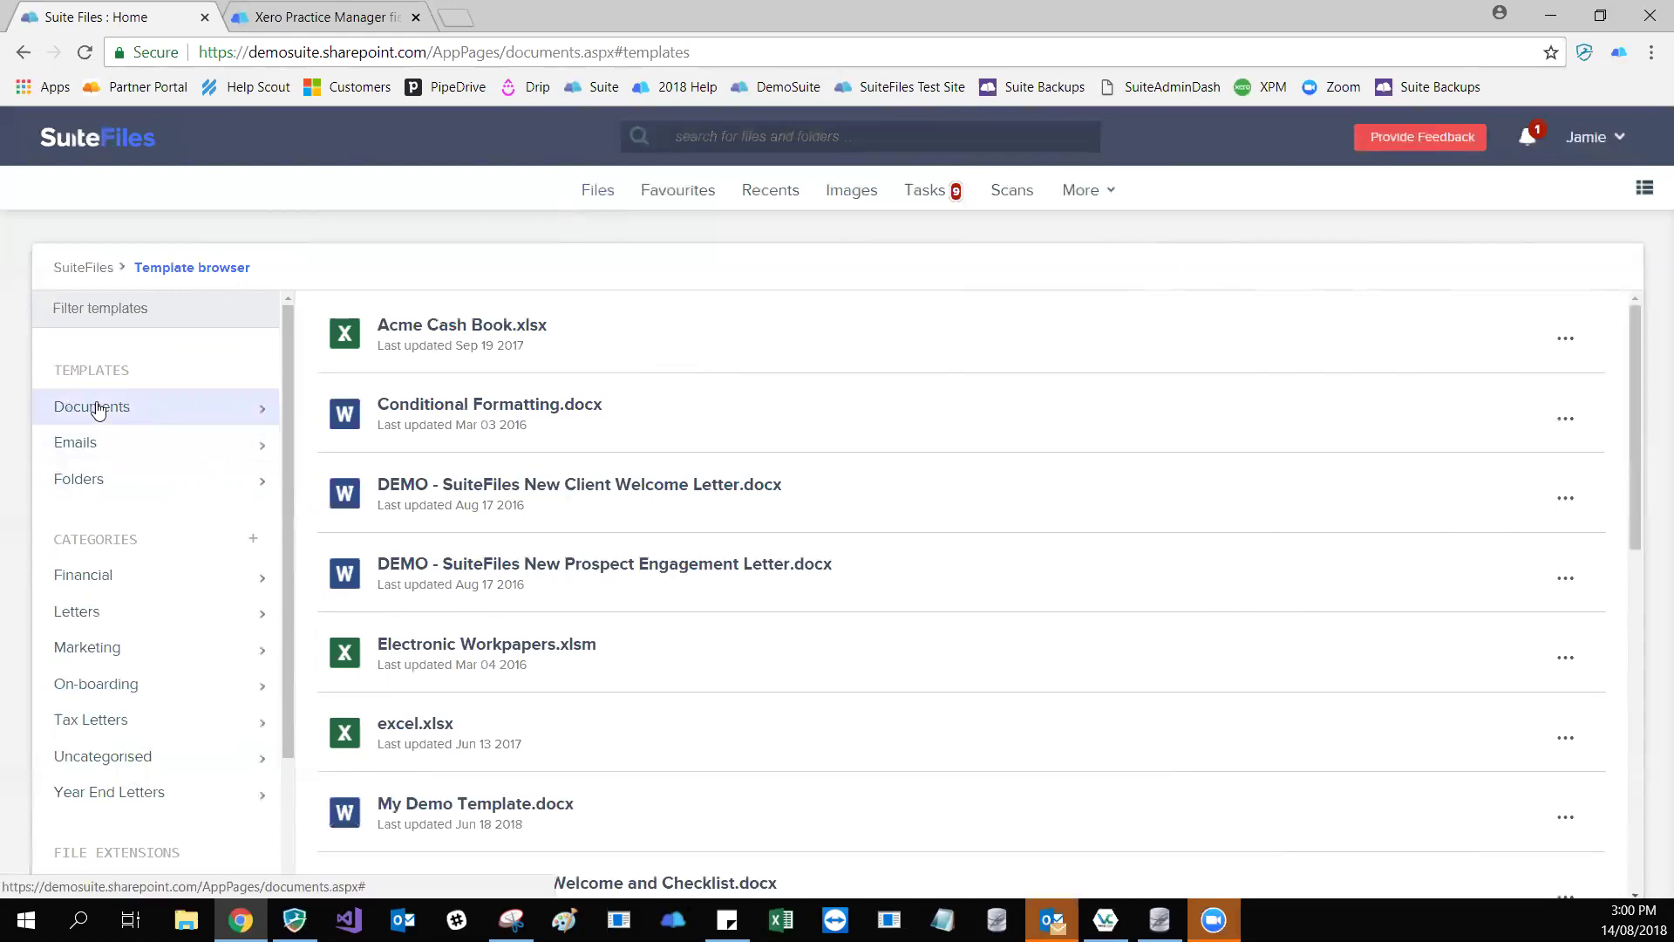
left_click(135, 447)
left_click(135, 485)
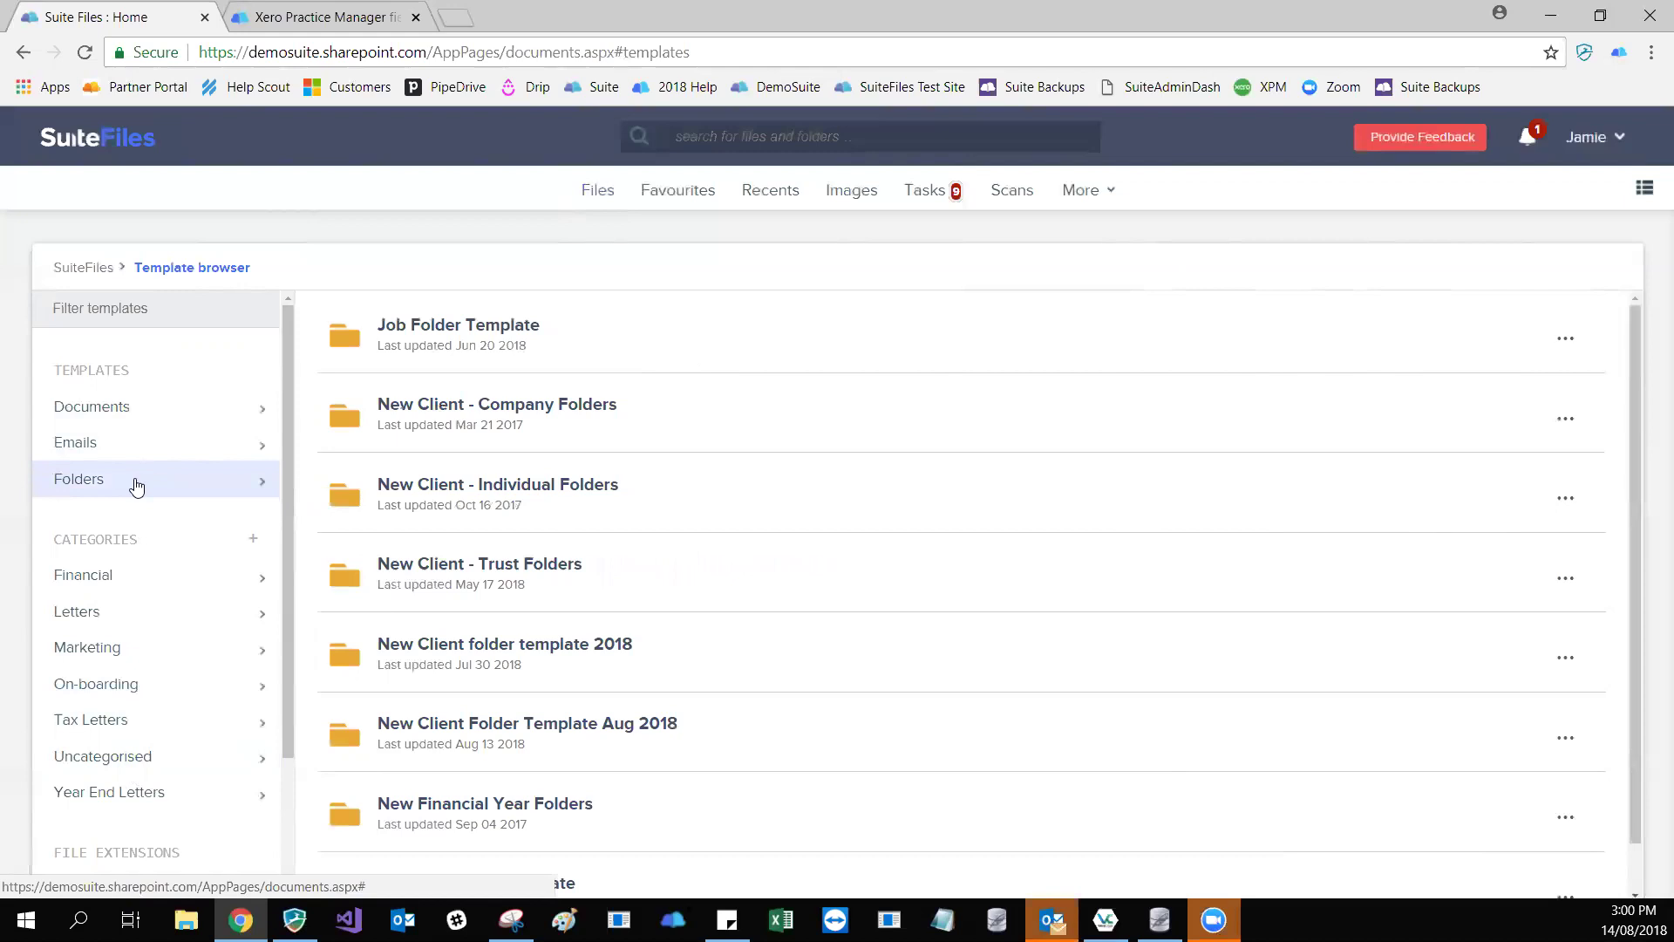
left_click(109, 420)
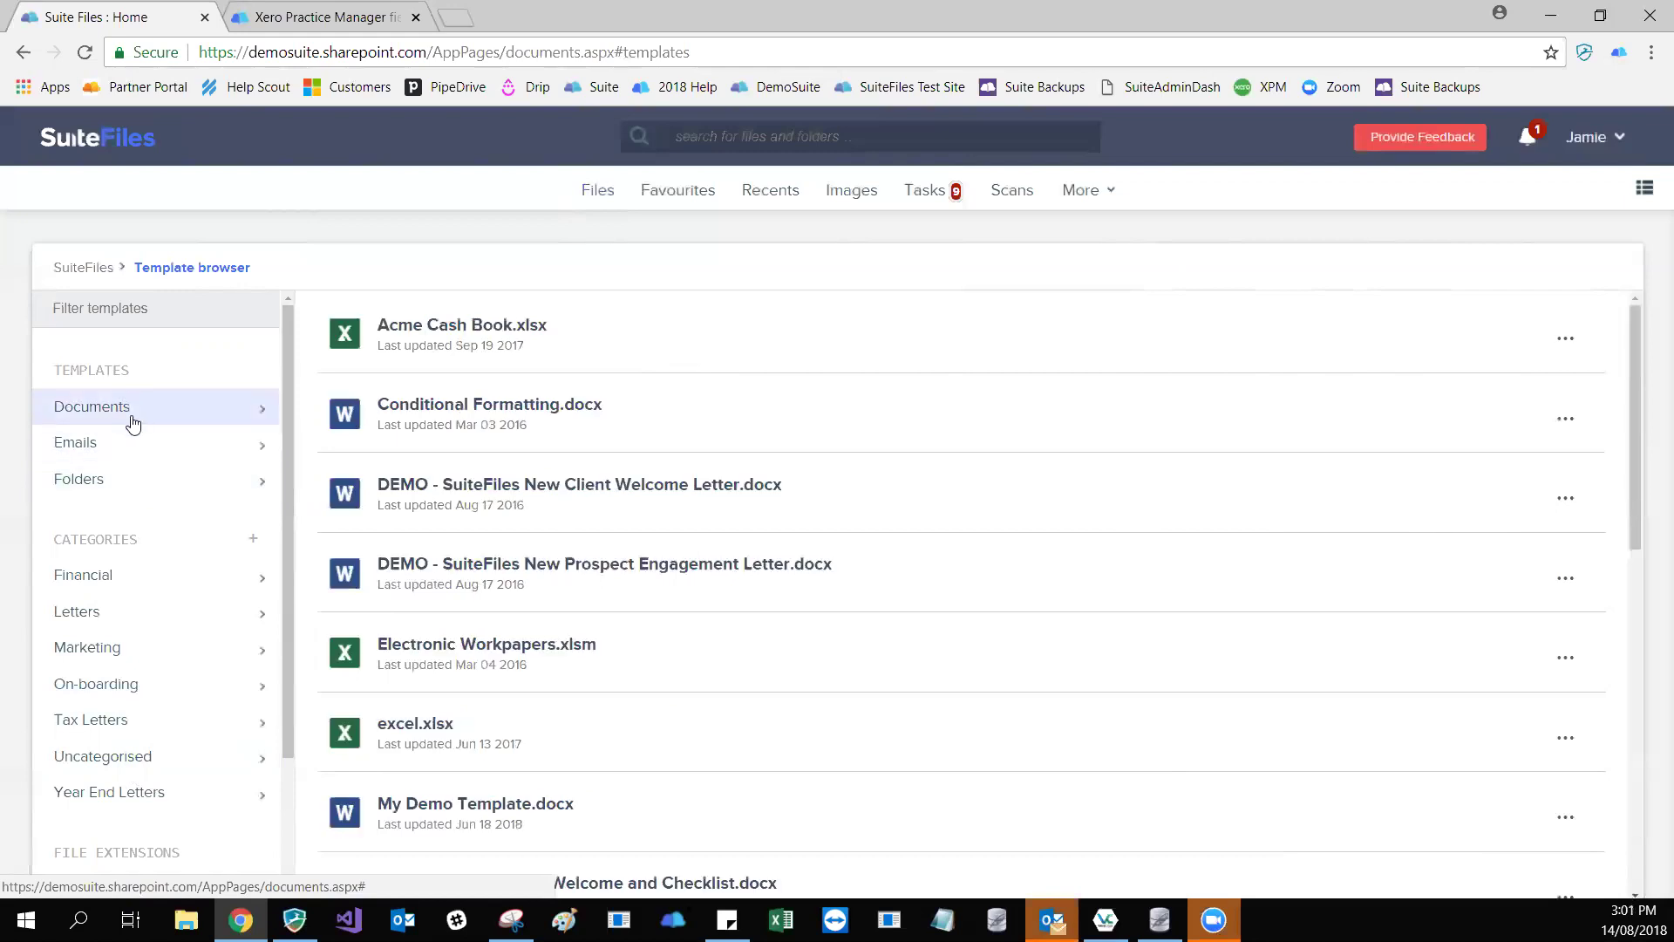
- Preview Year end letter 2019.docx from the document templates list
scroll(133, 425, "down", 2)
scroll(133, 425, "down", 7)
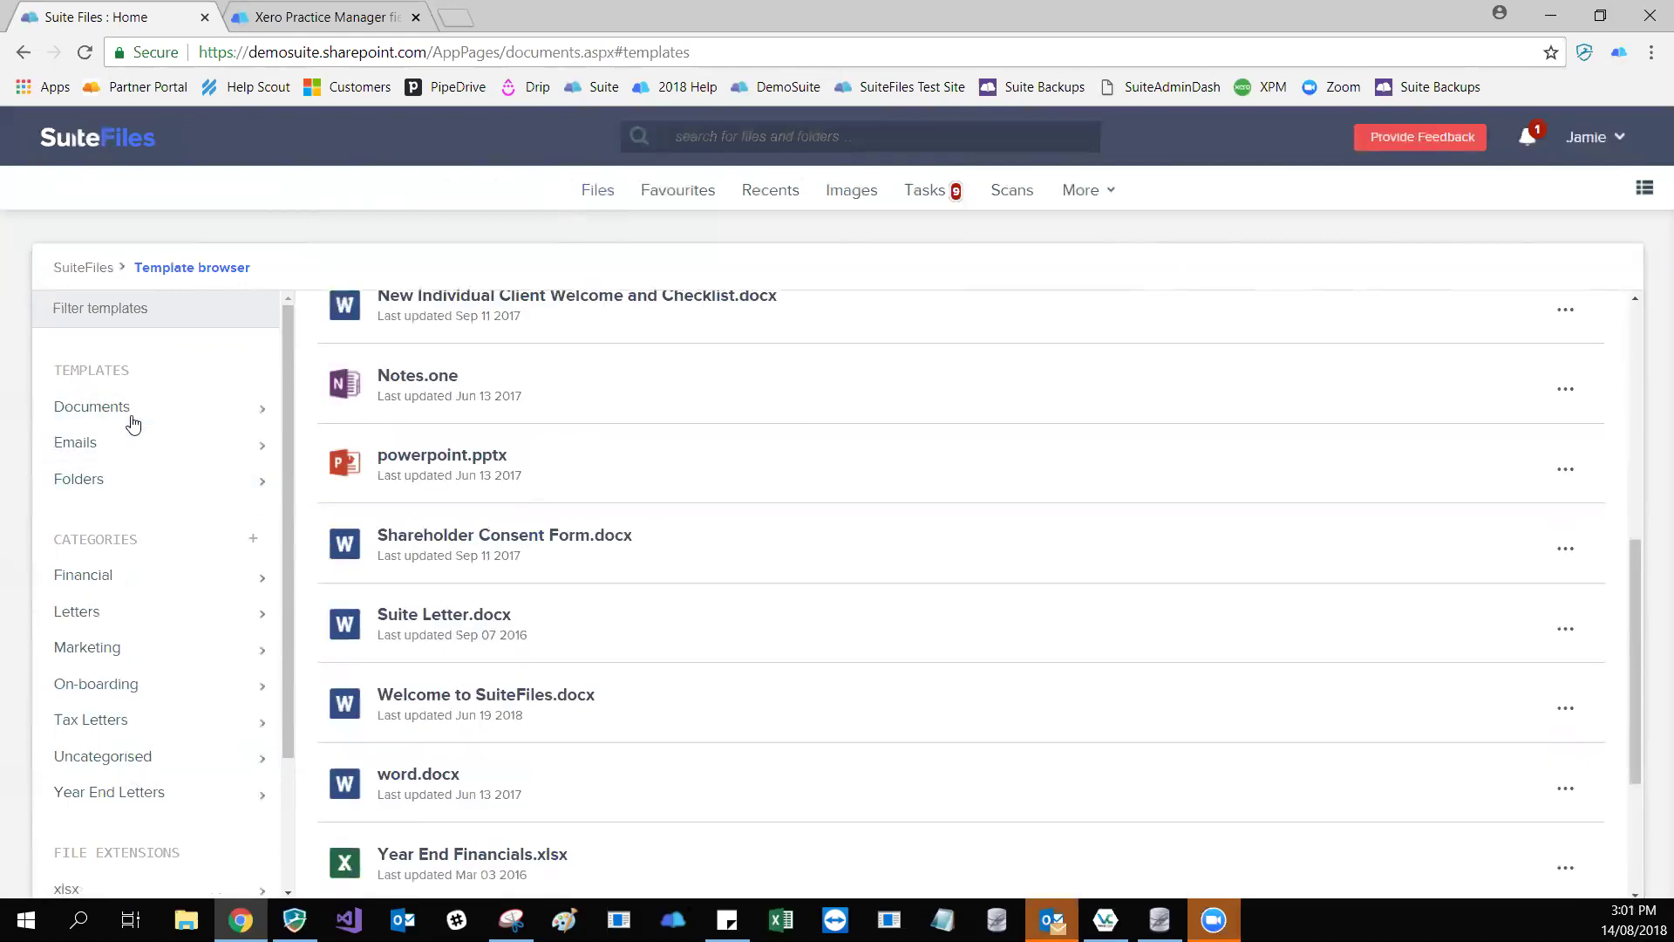
scroll(673, 491, "down", 1)
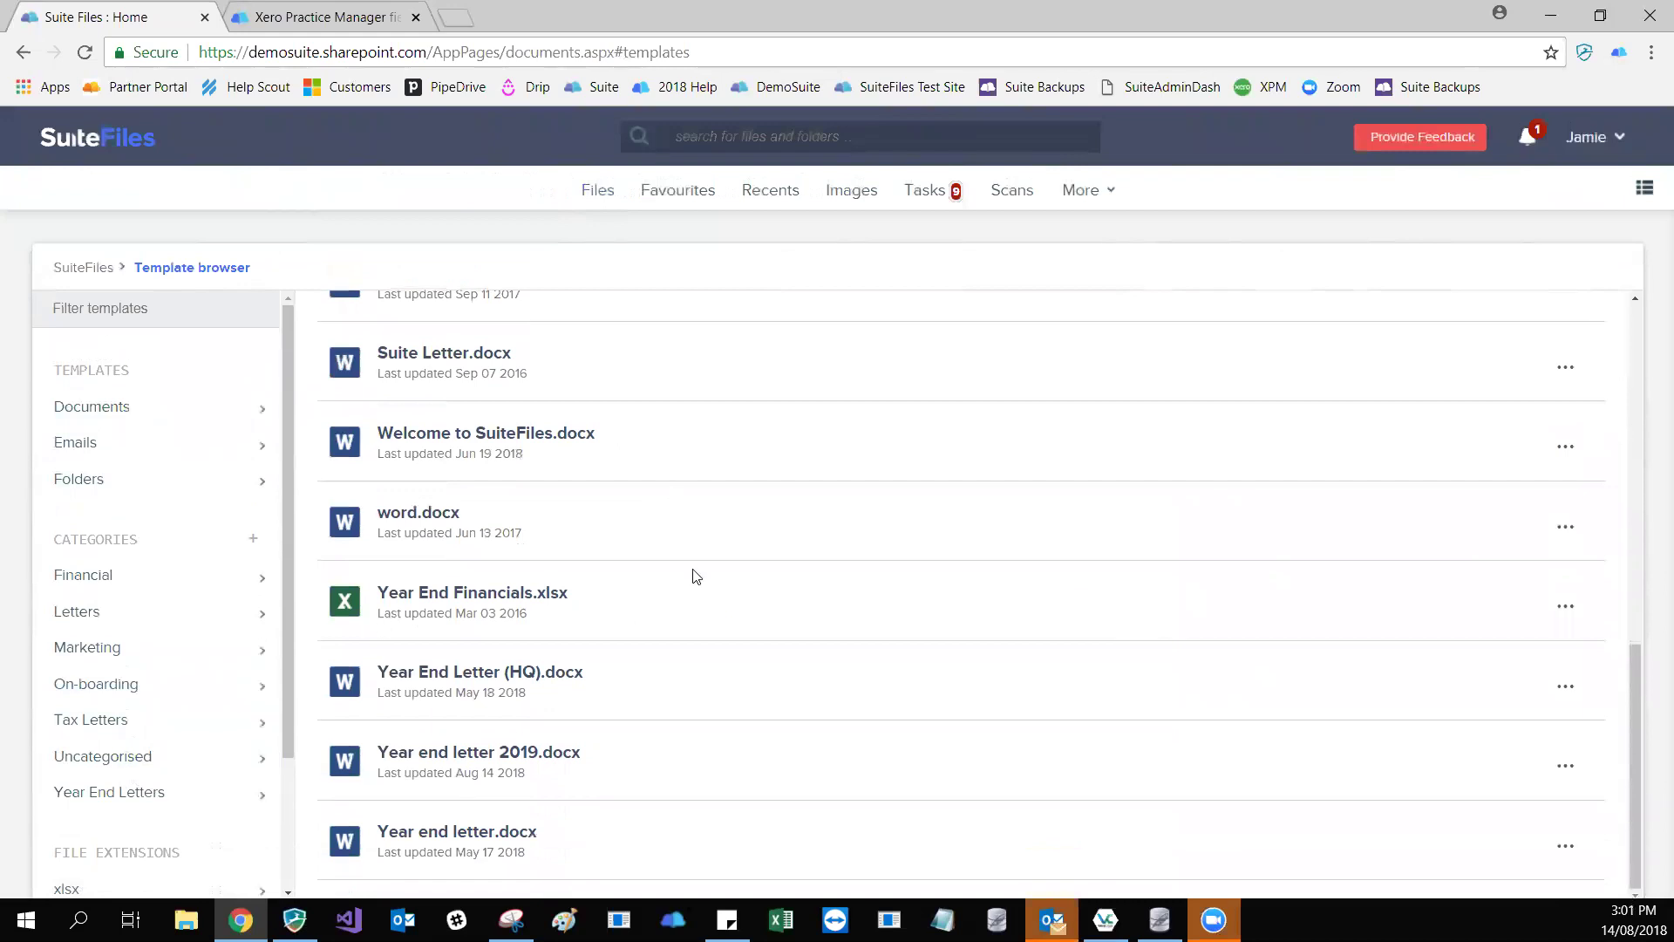
left_click(500, 755)
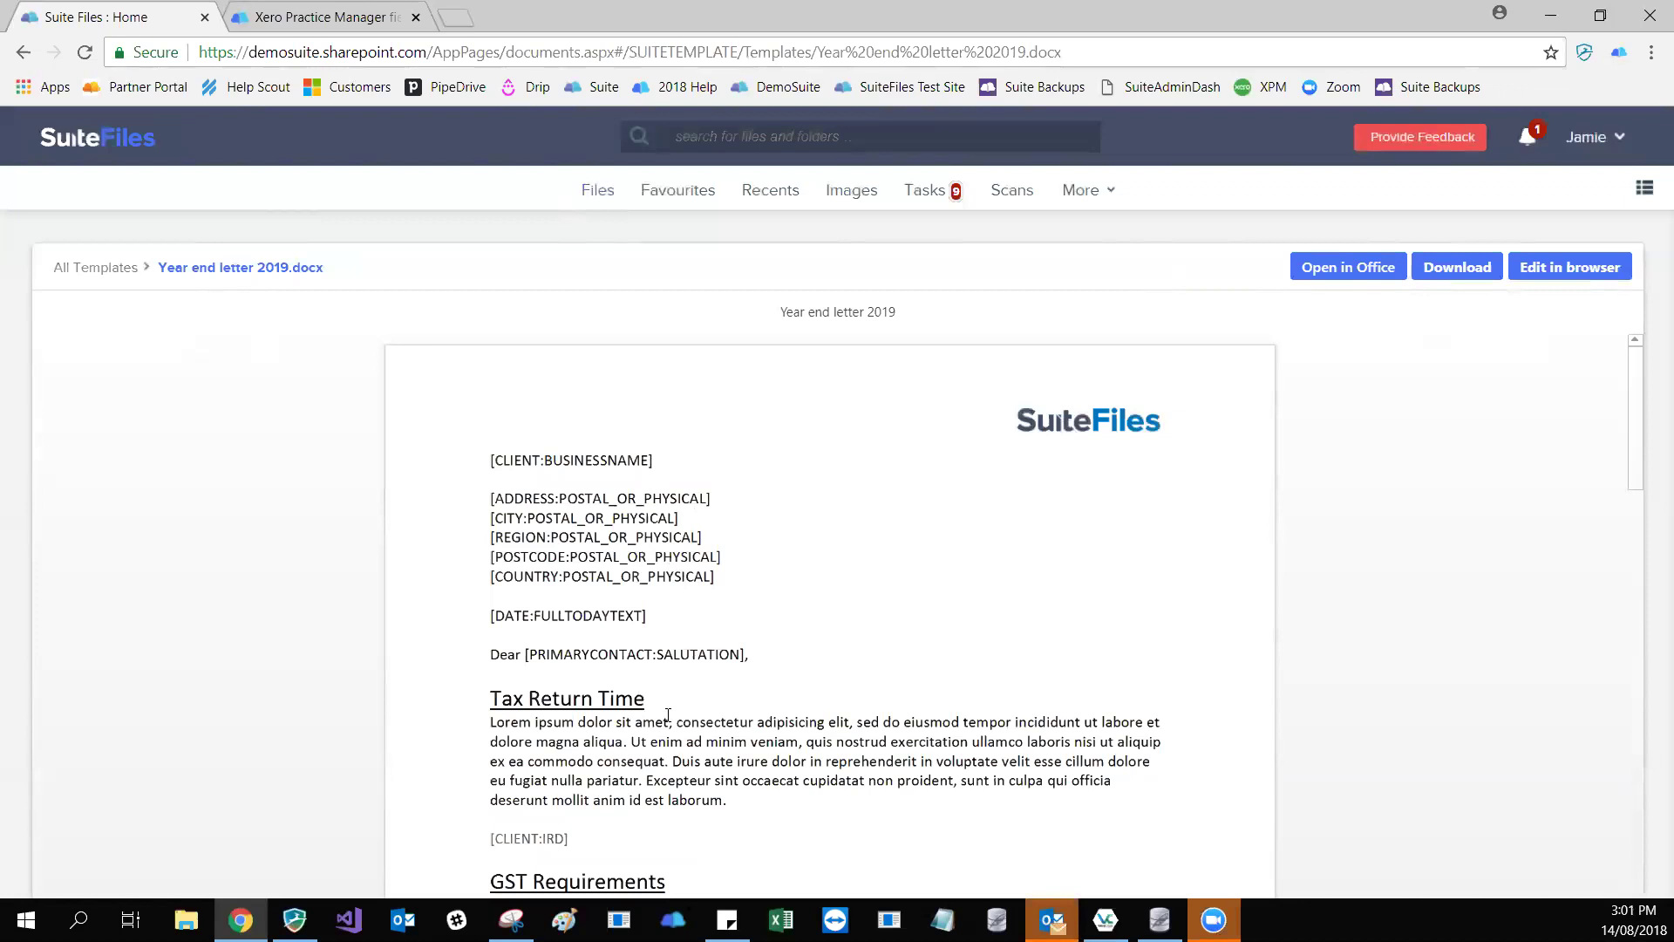
- Open the Smart fields panel and expand the sample client list under Client information
left_click(1646, 191)
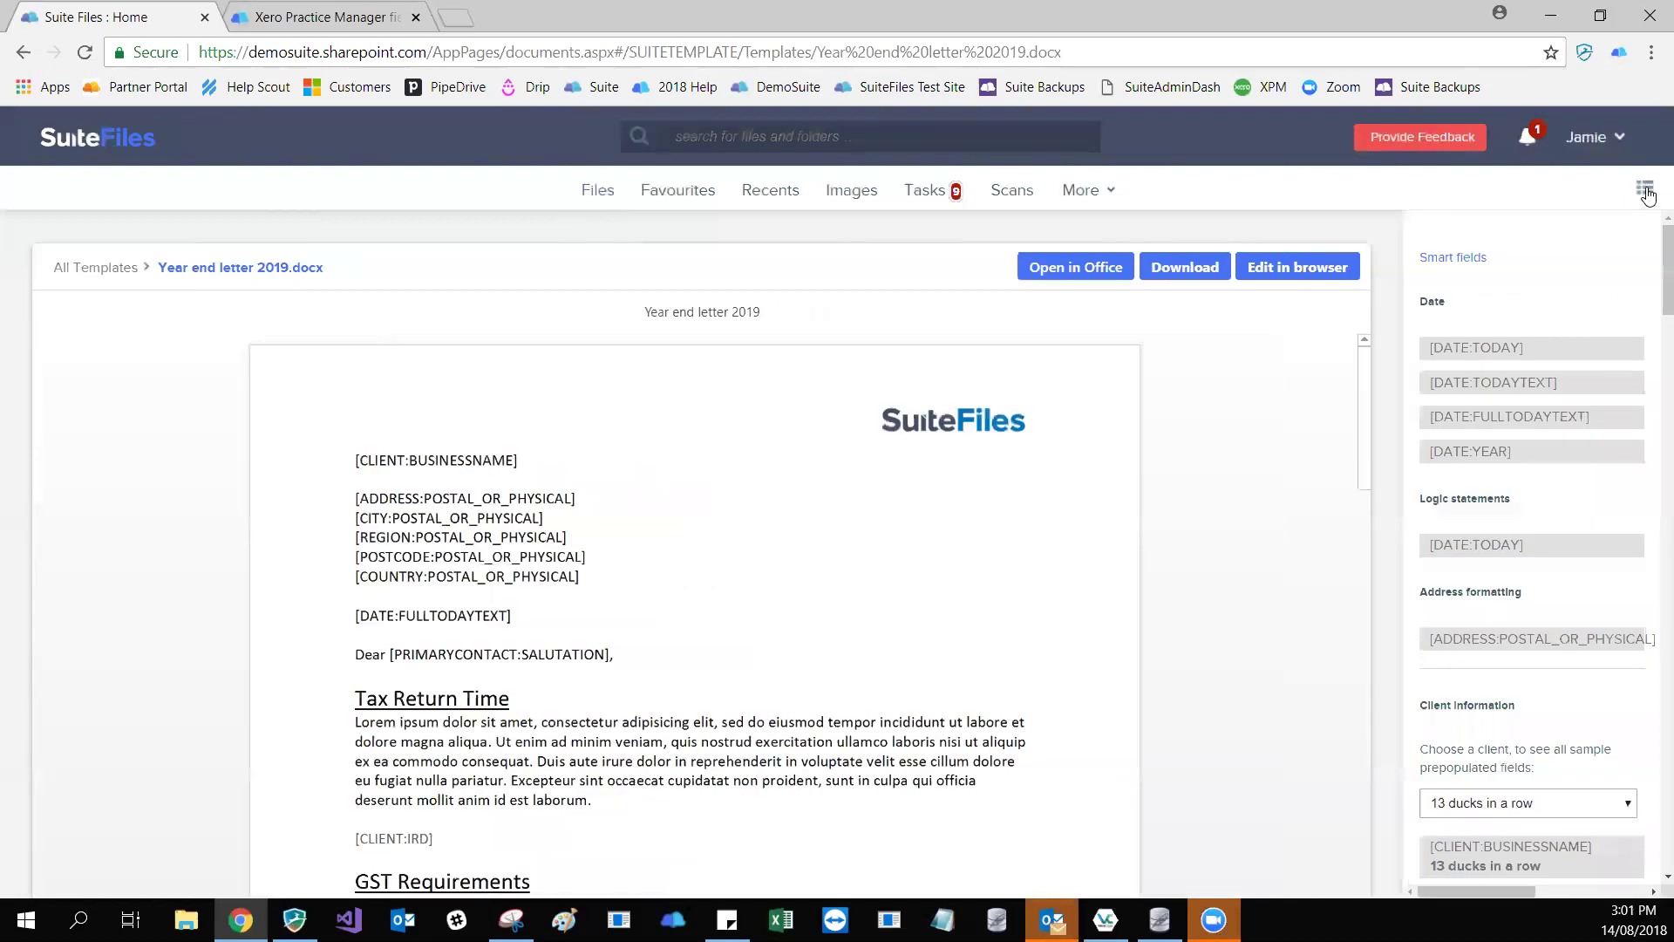
left_click(1646, 192)
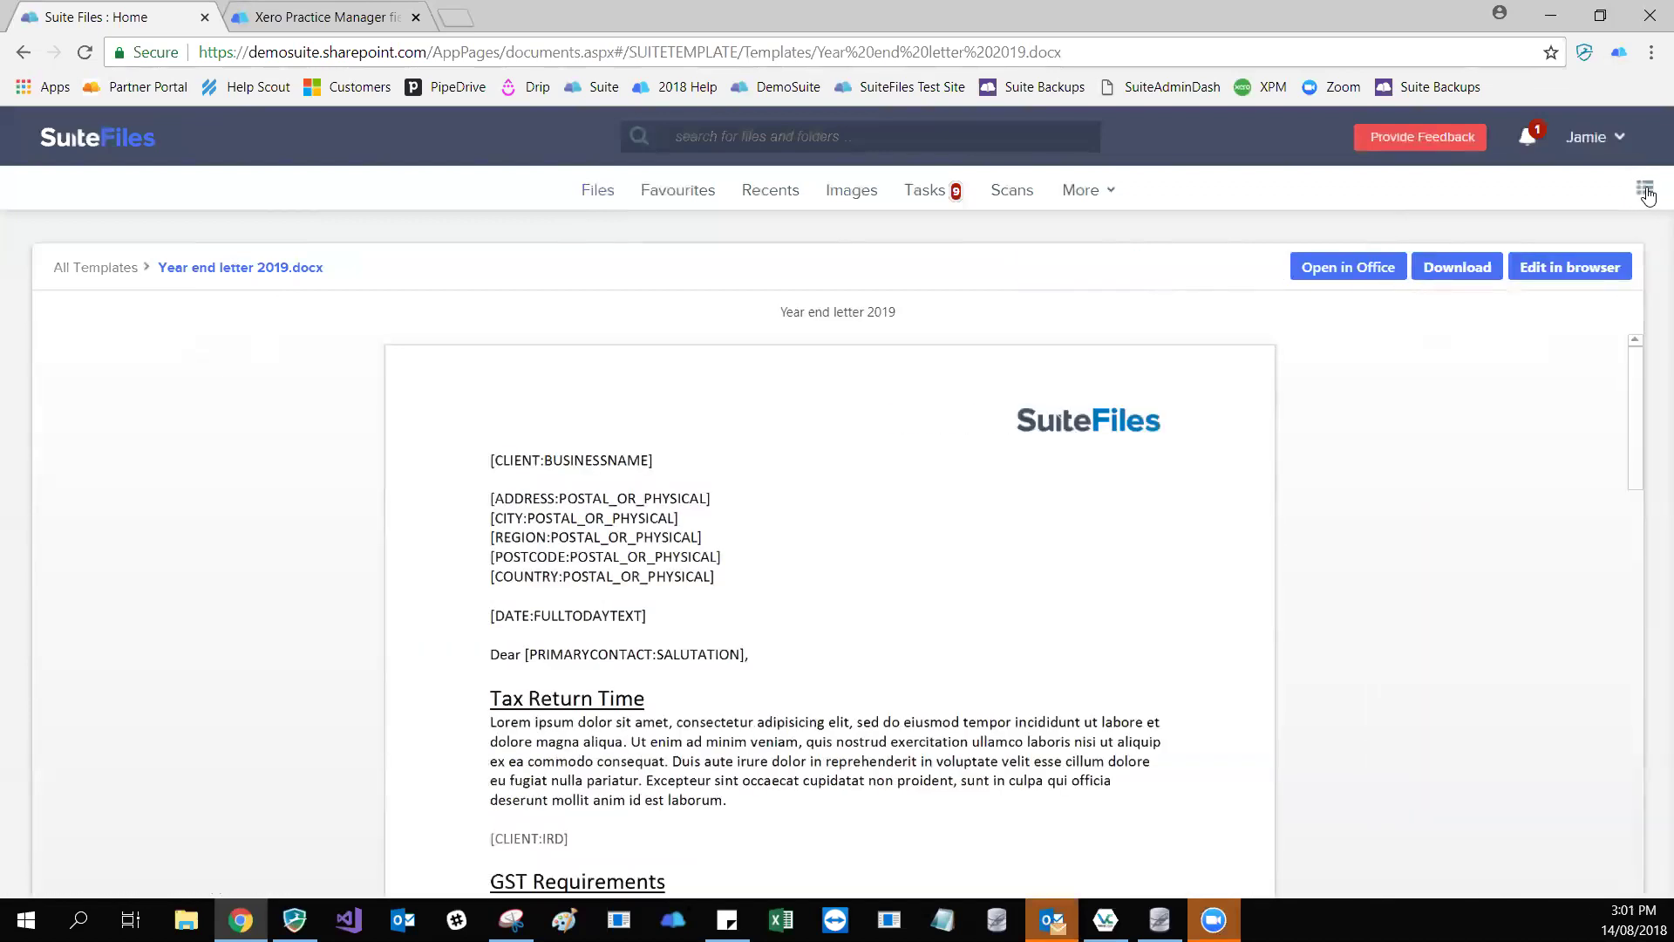
left_click(1646, 191)
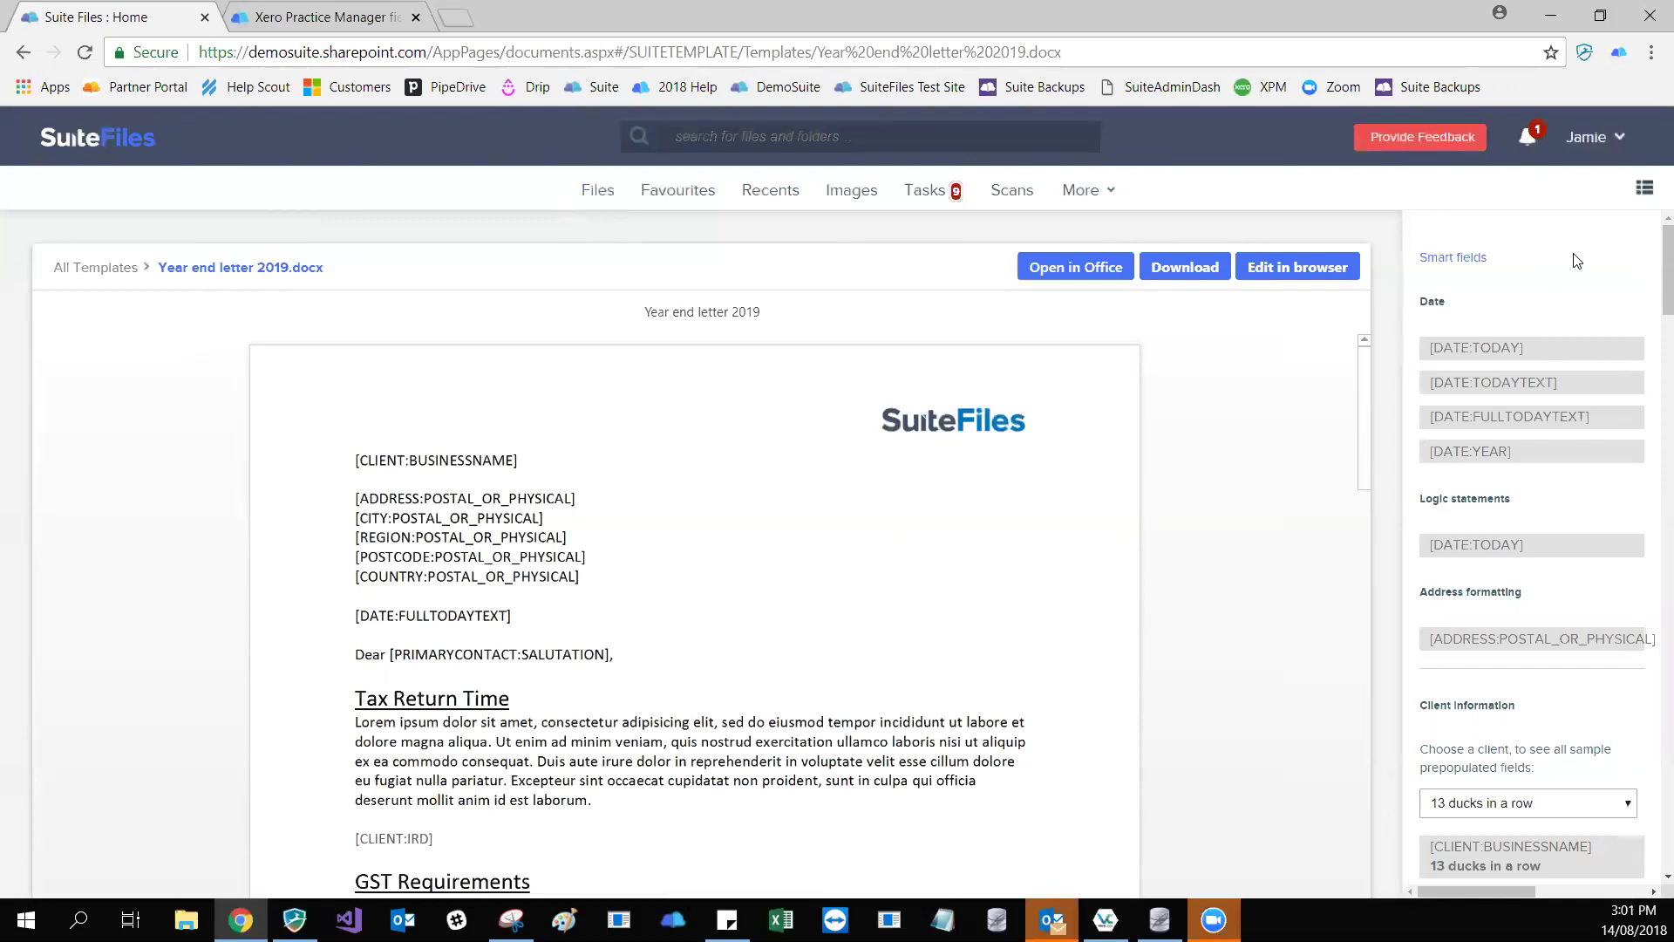
scroll(1585, 283, "down", 1)
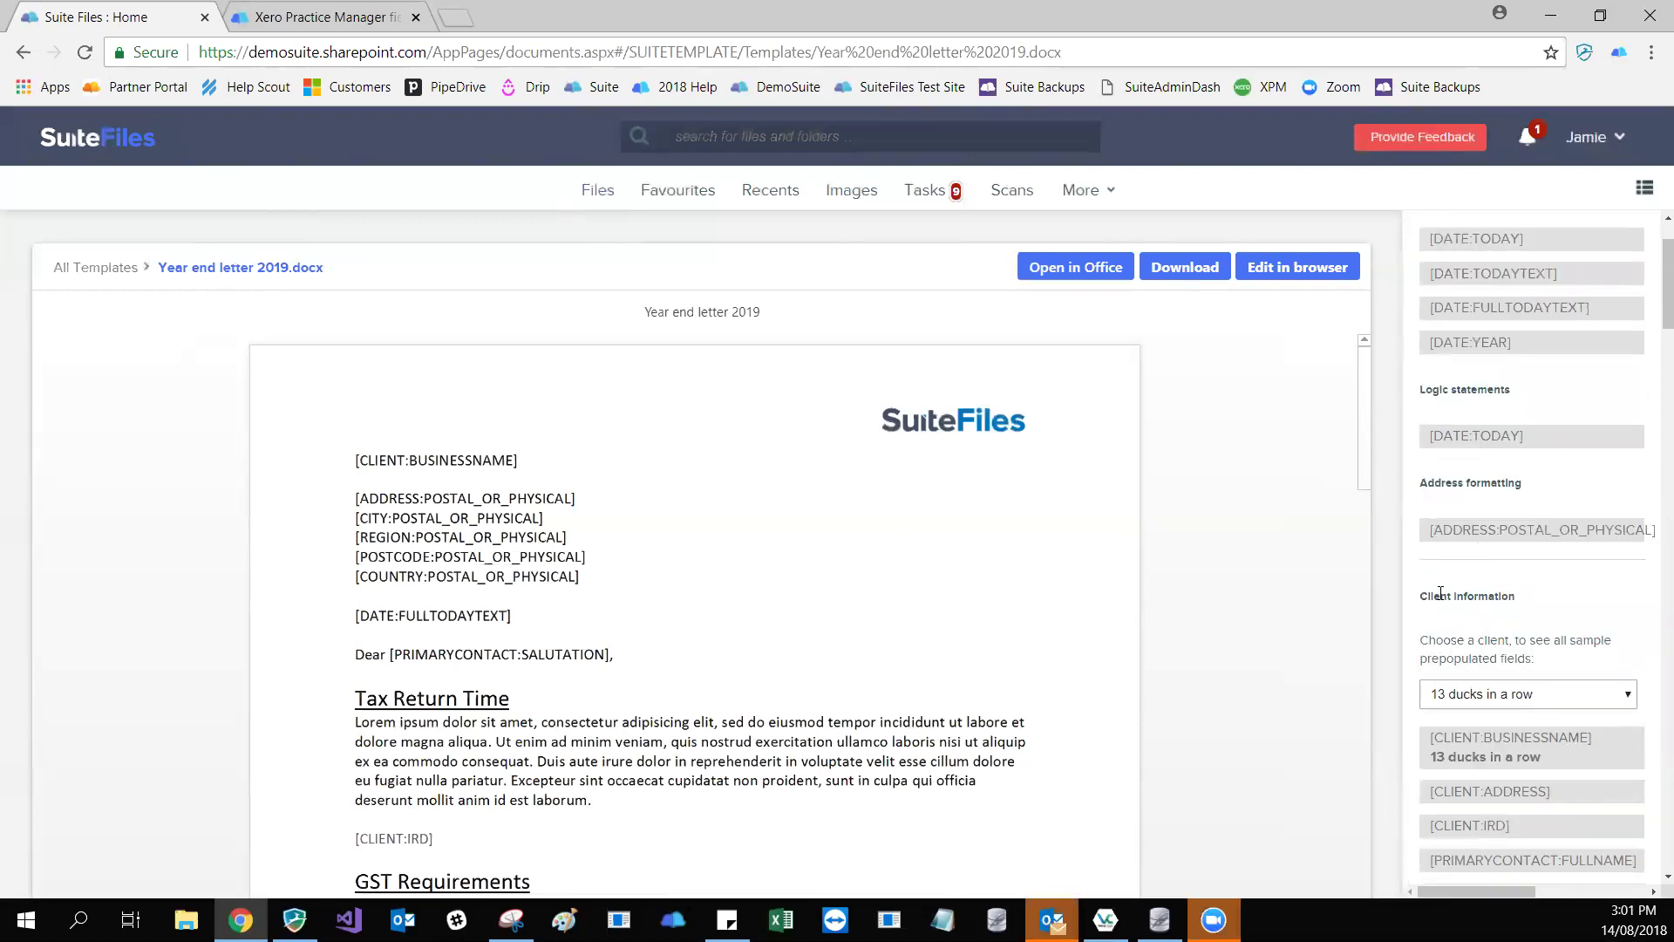
scroll(1524, 576, "down", 3)
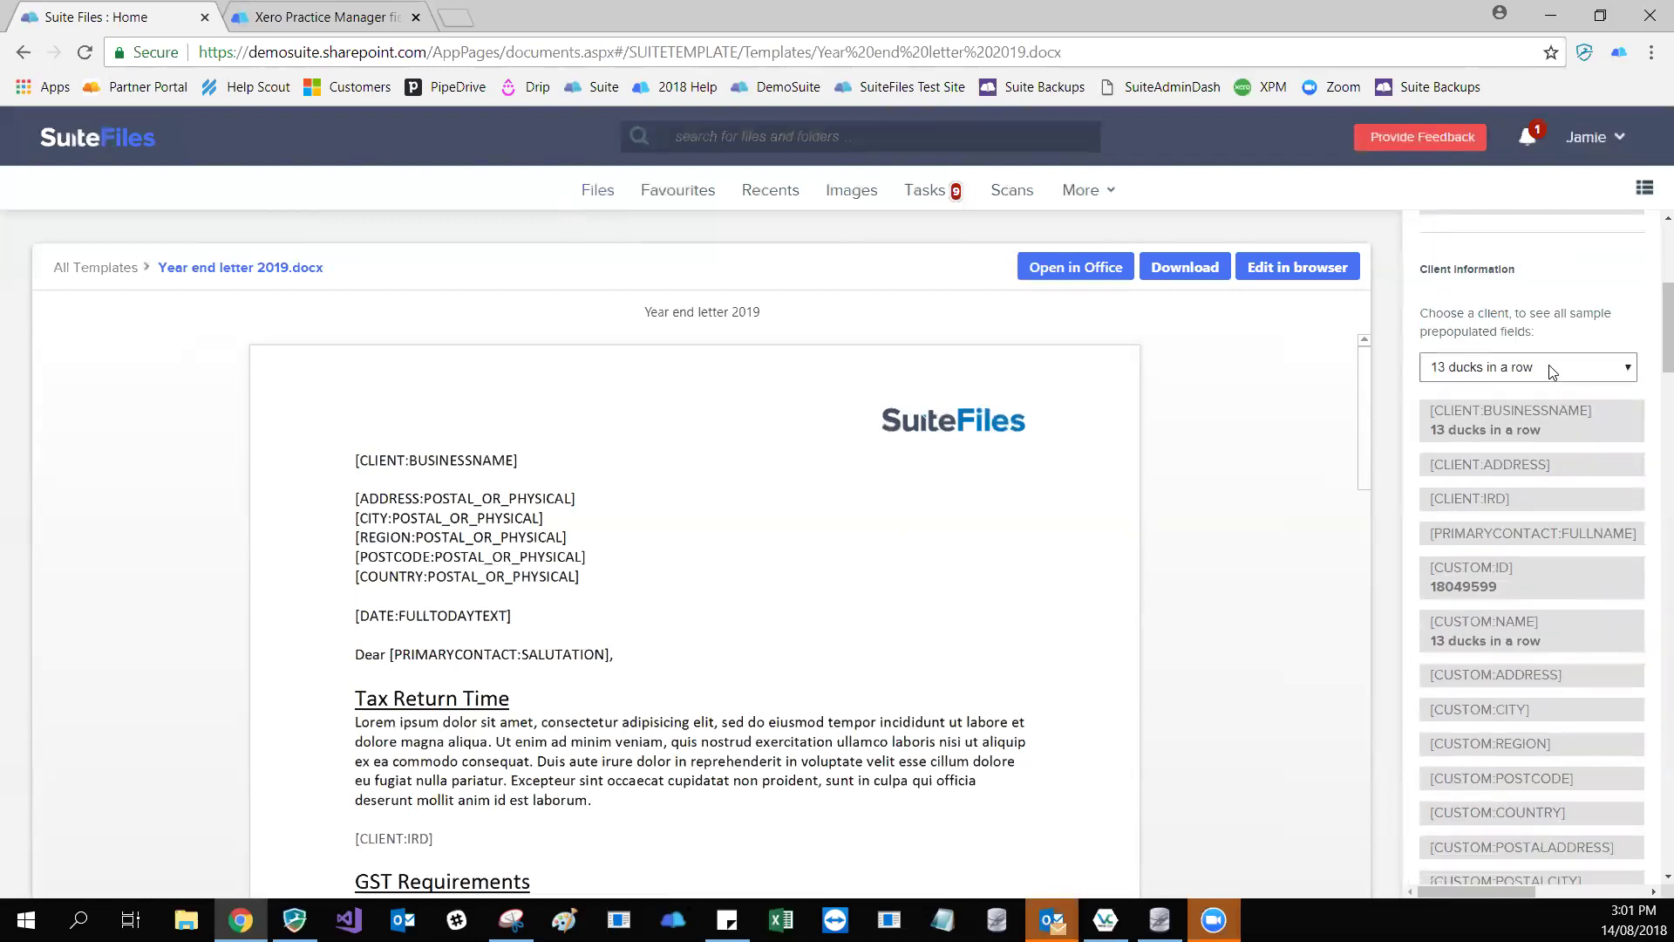
left_click(1552, 372)
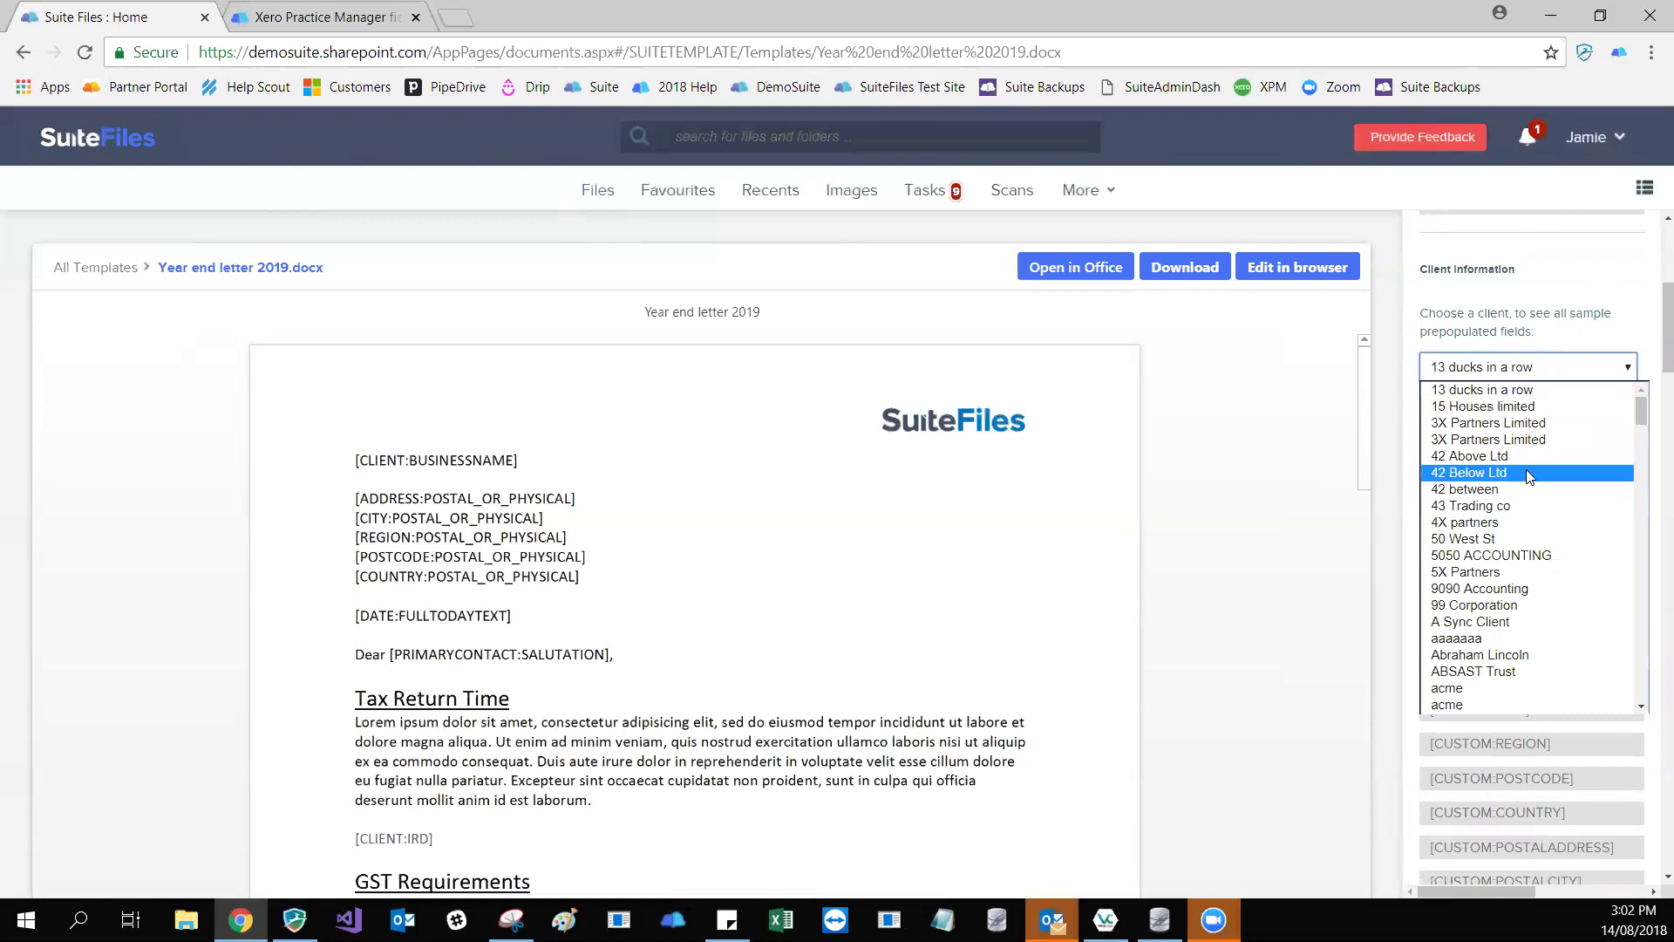
left_click(1494, 613)
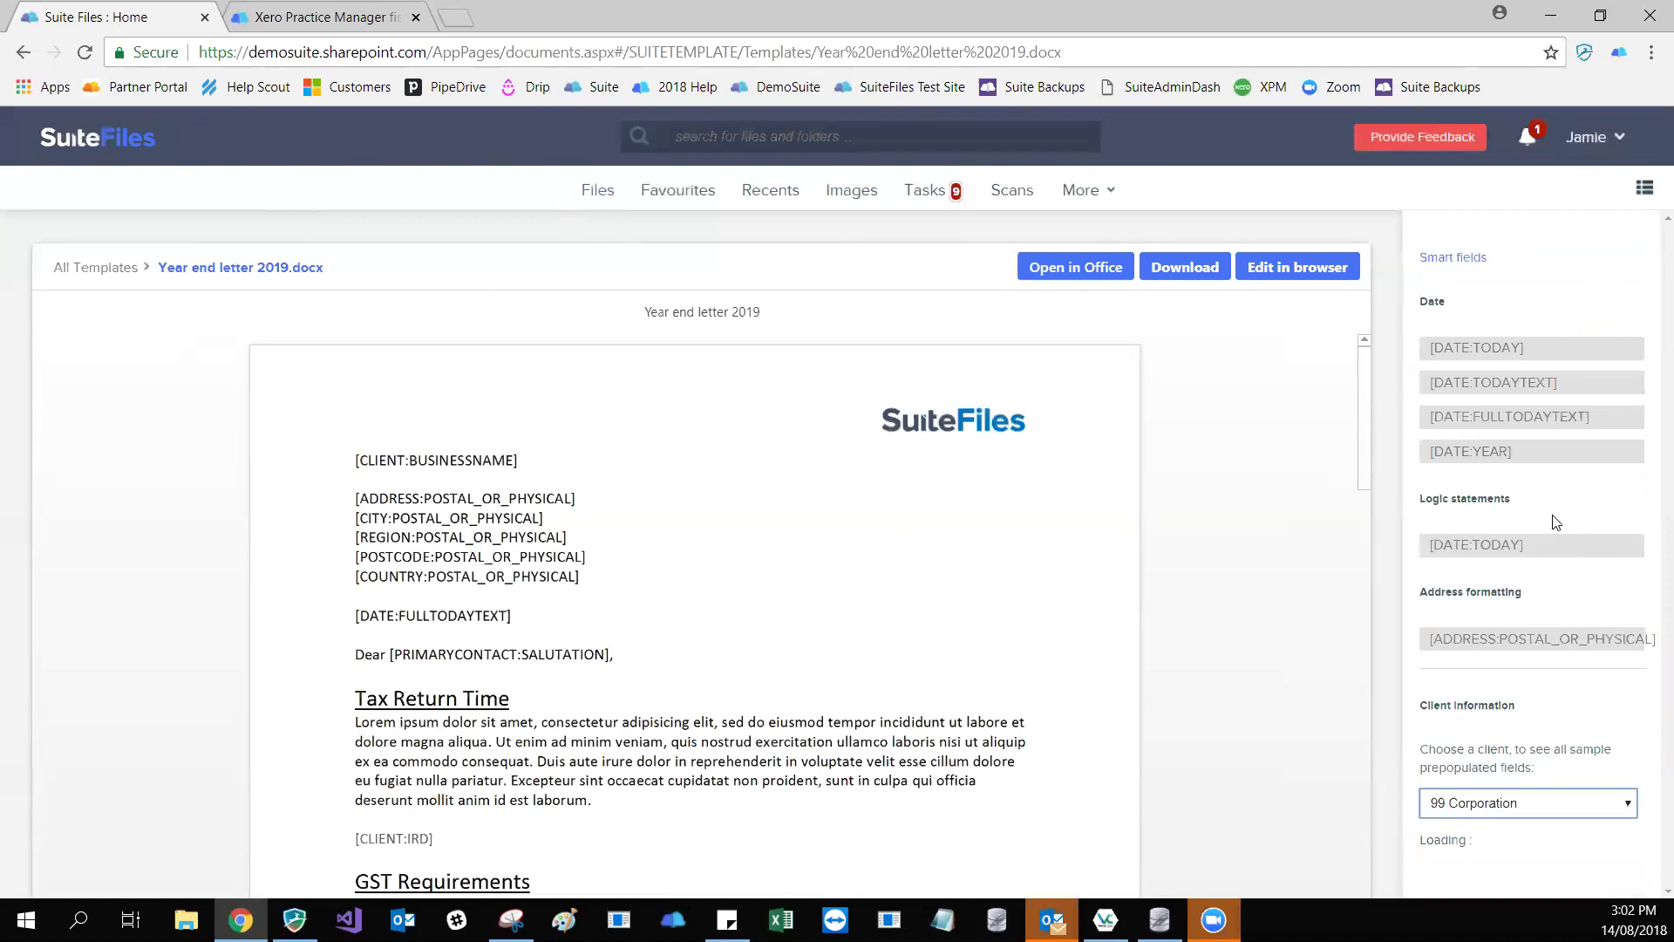
scroll(1535, 611, "down", 2)
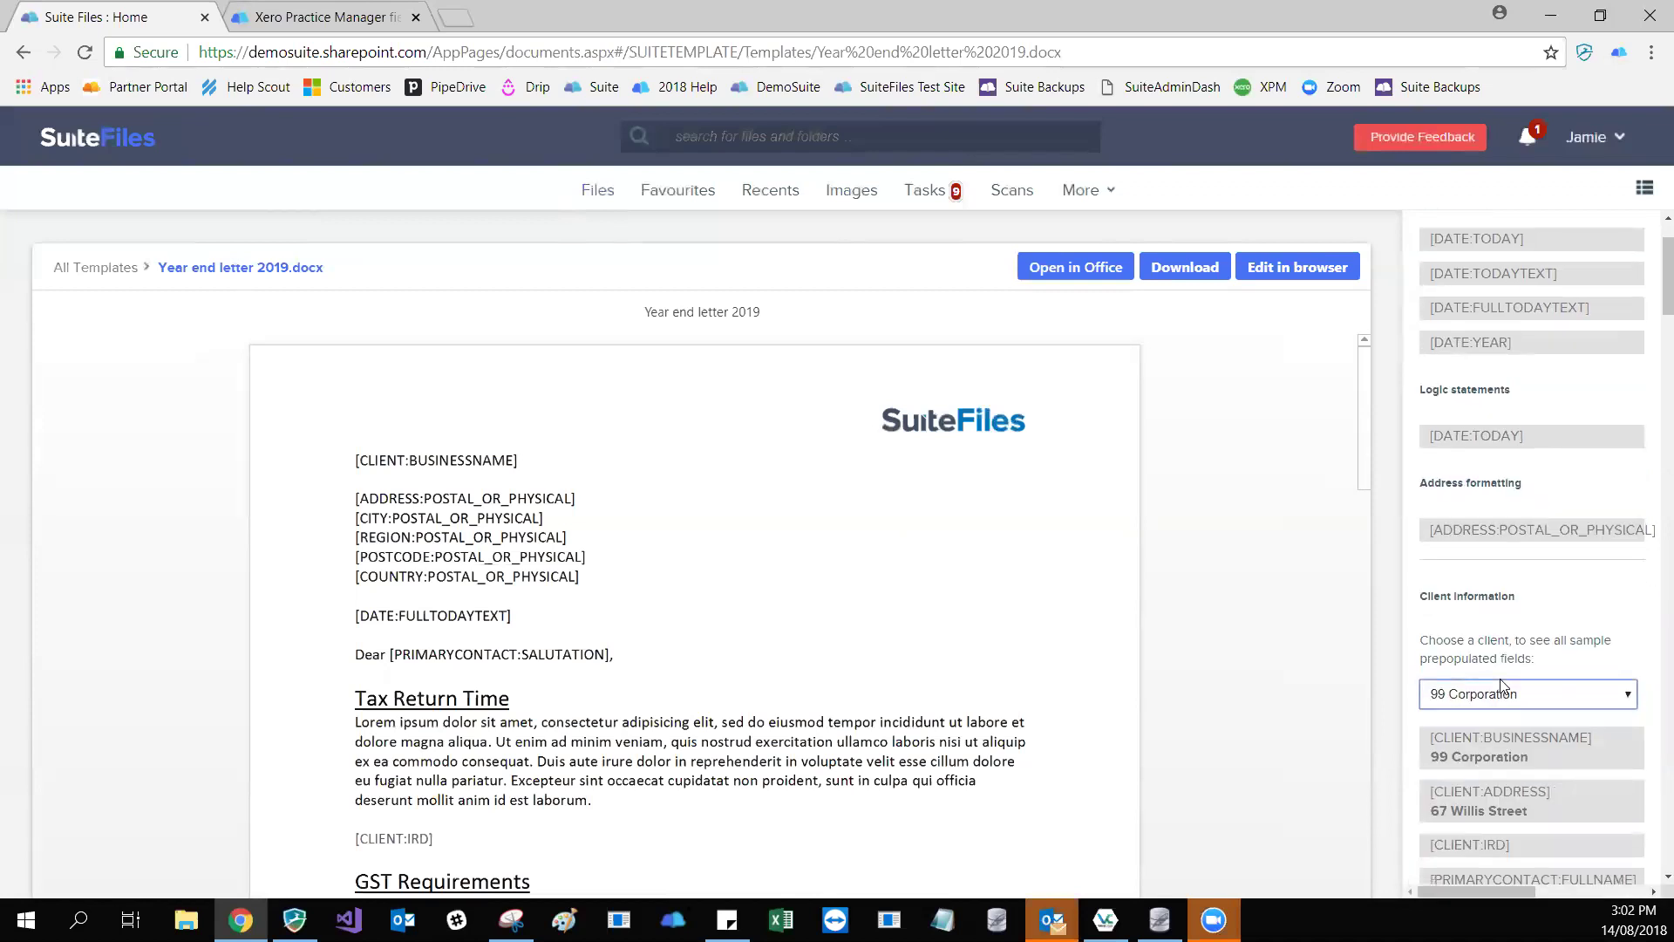
scroll(1501, 686, "down", 4)
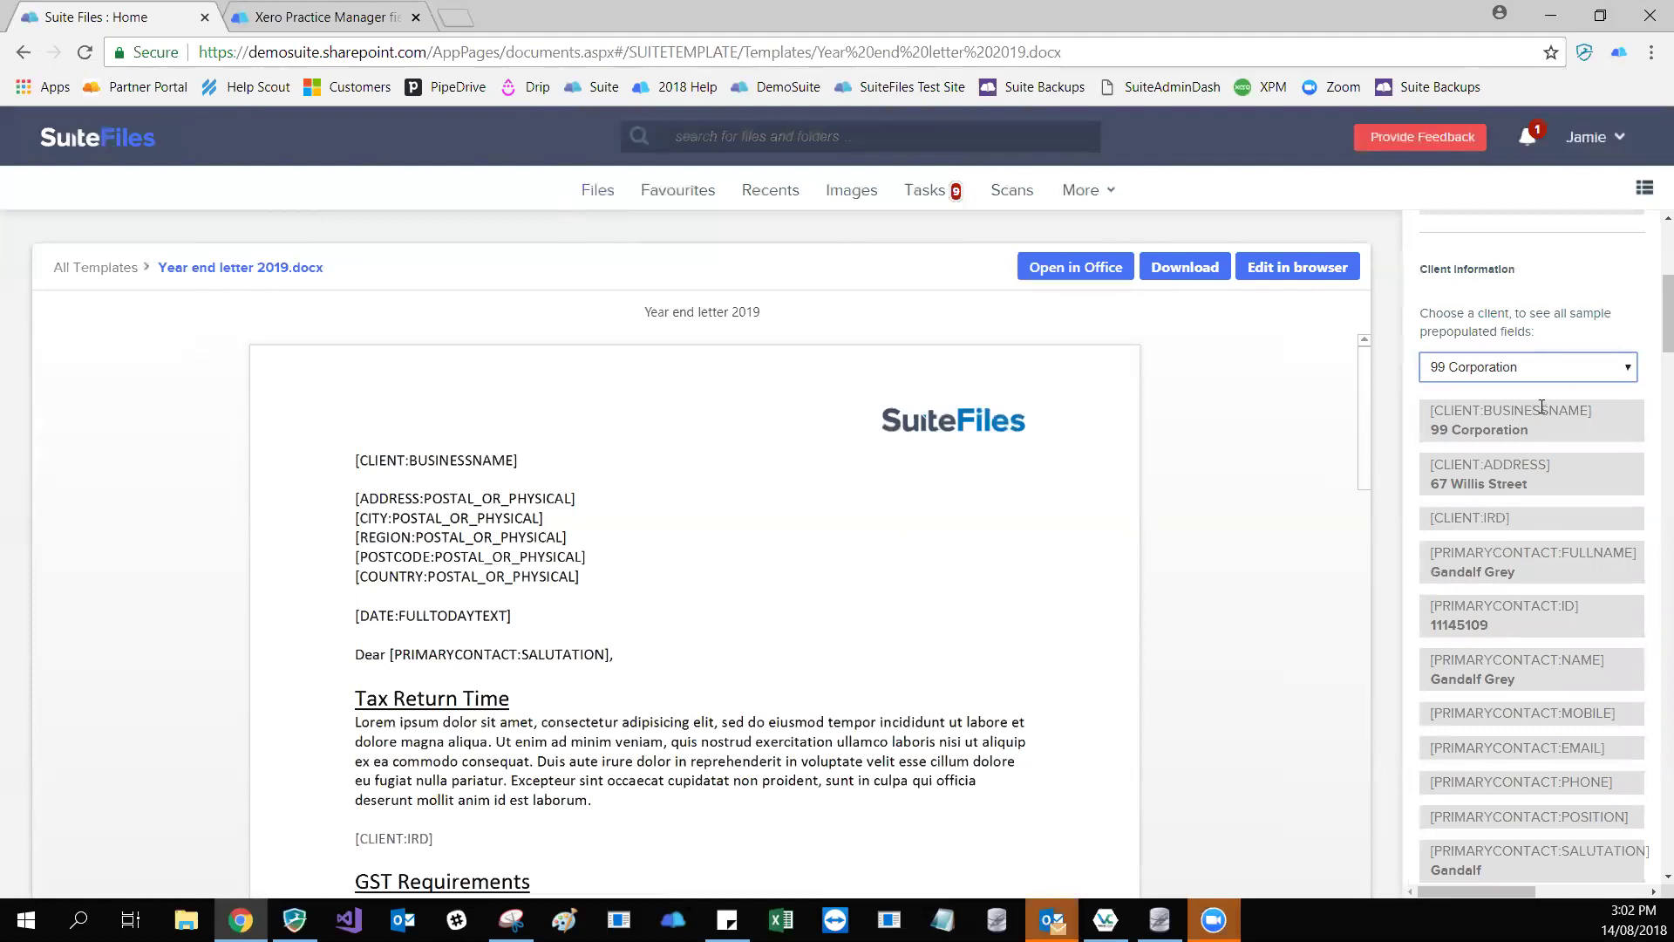
left_click_drag(1590, 410, 1430, 412)
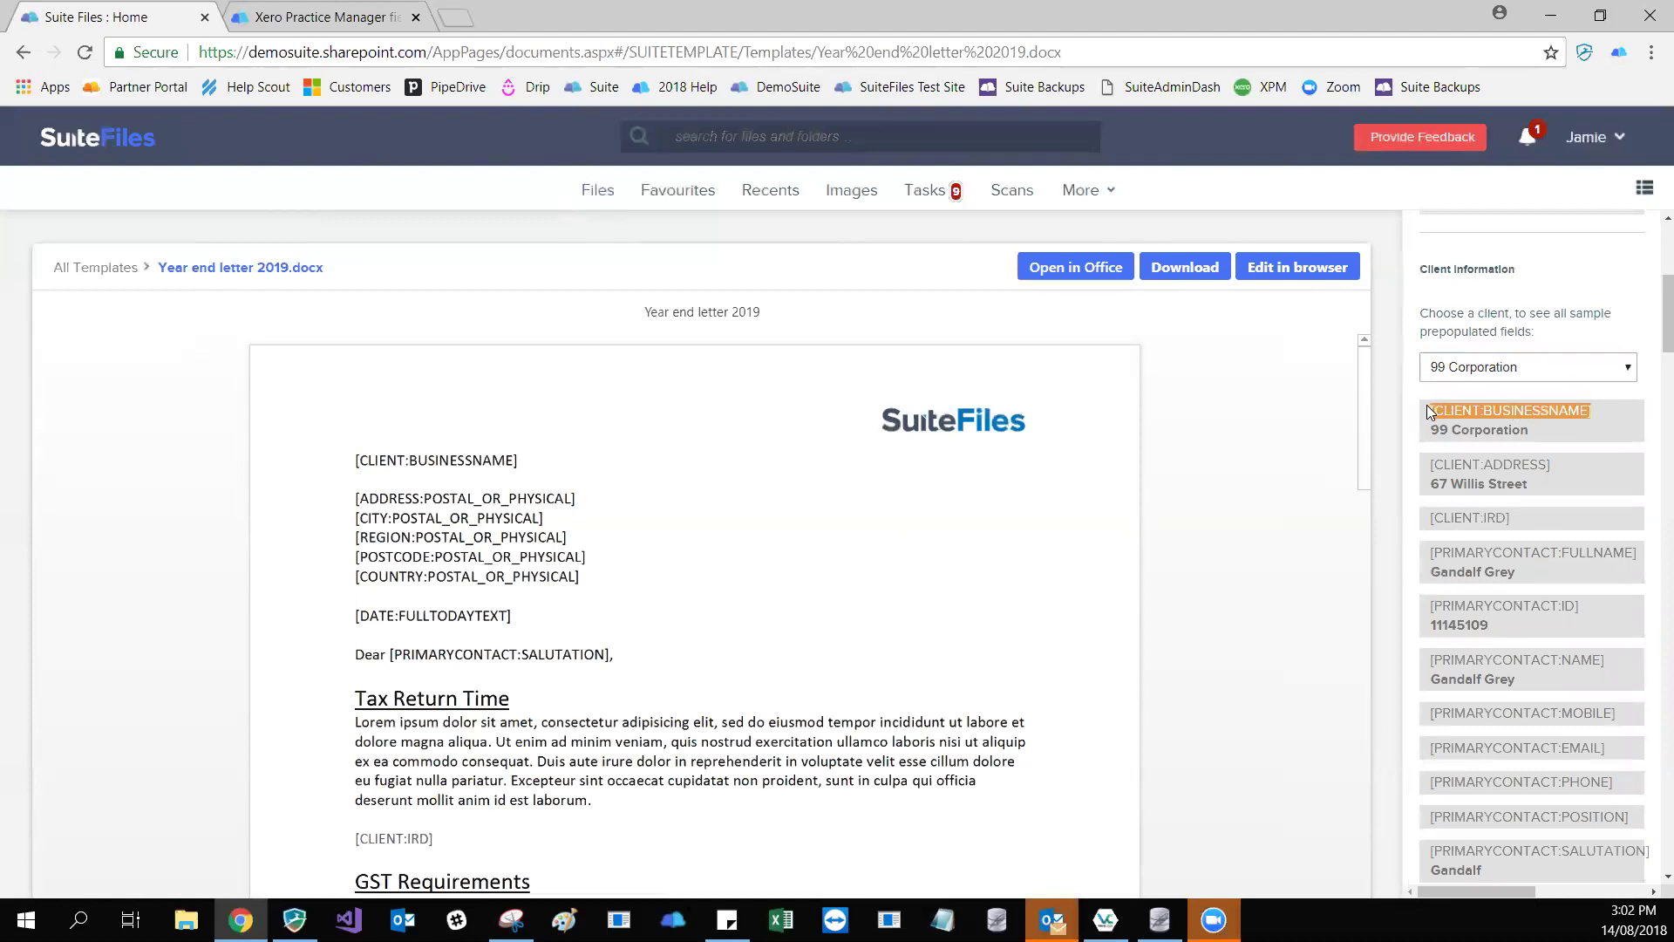
left_click_drag(1531, 429, 1430, 429)
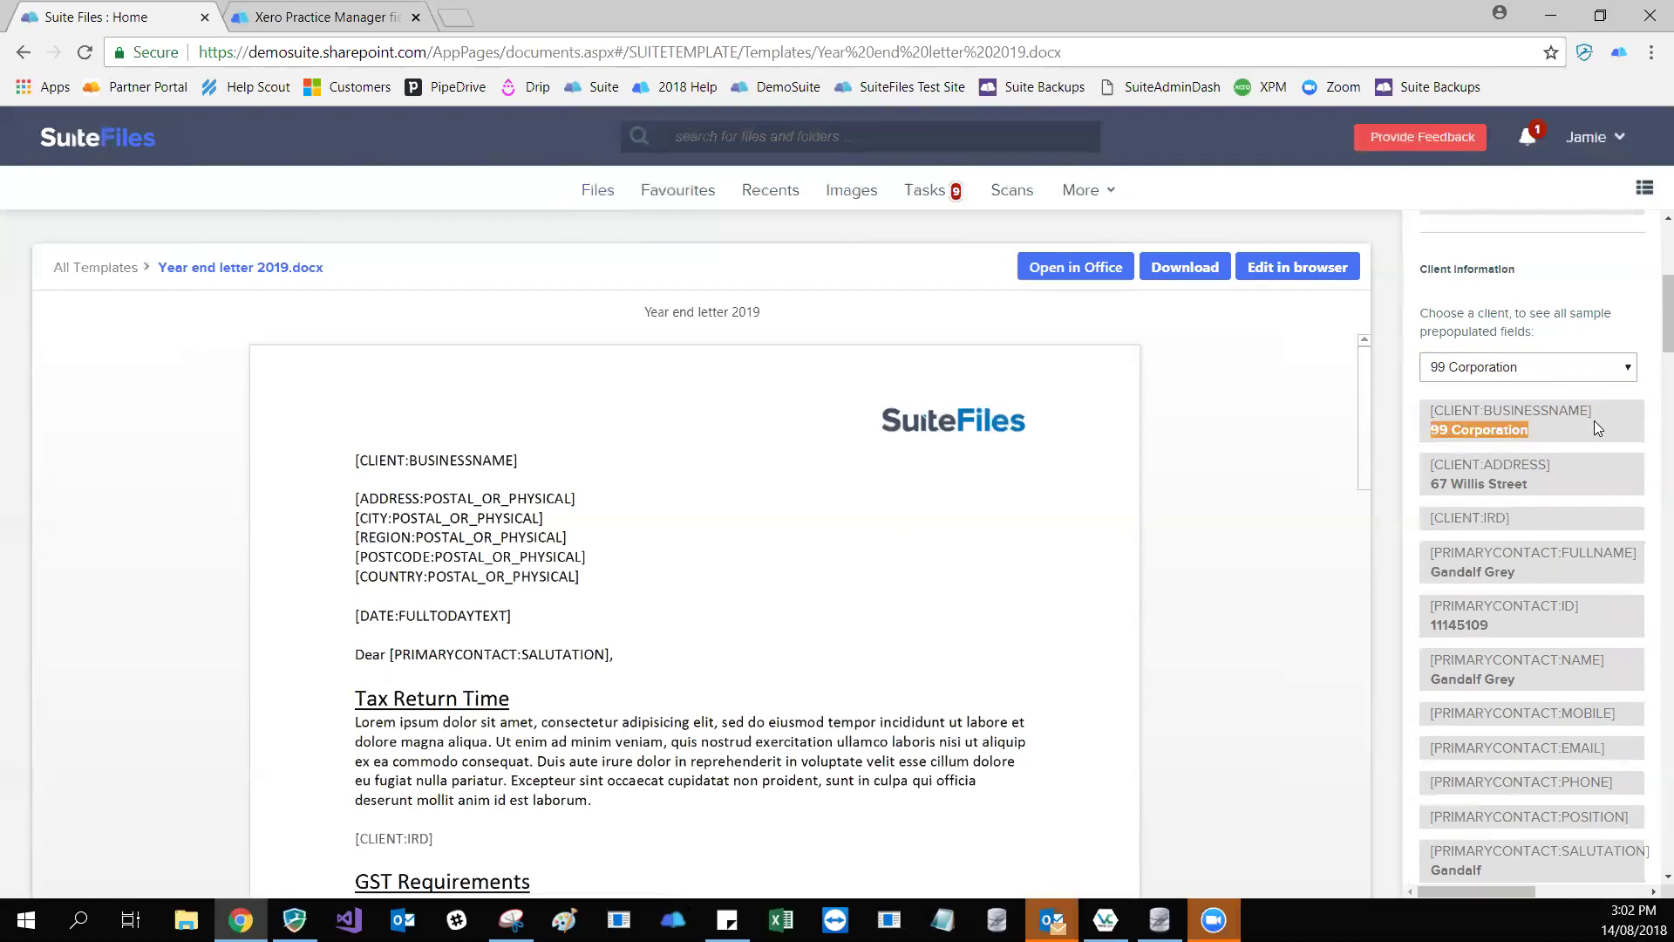
scroll(1594, 420, "down", 1)
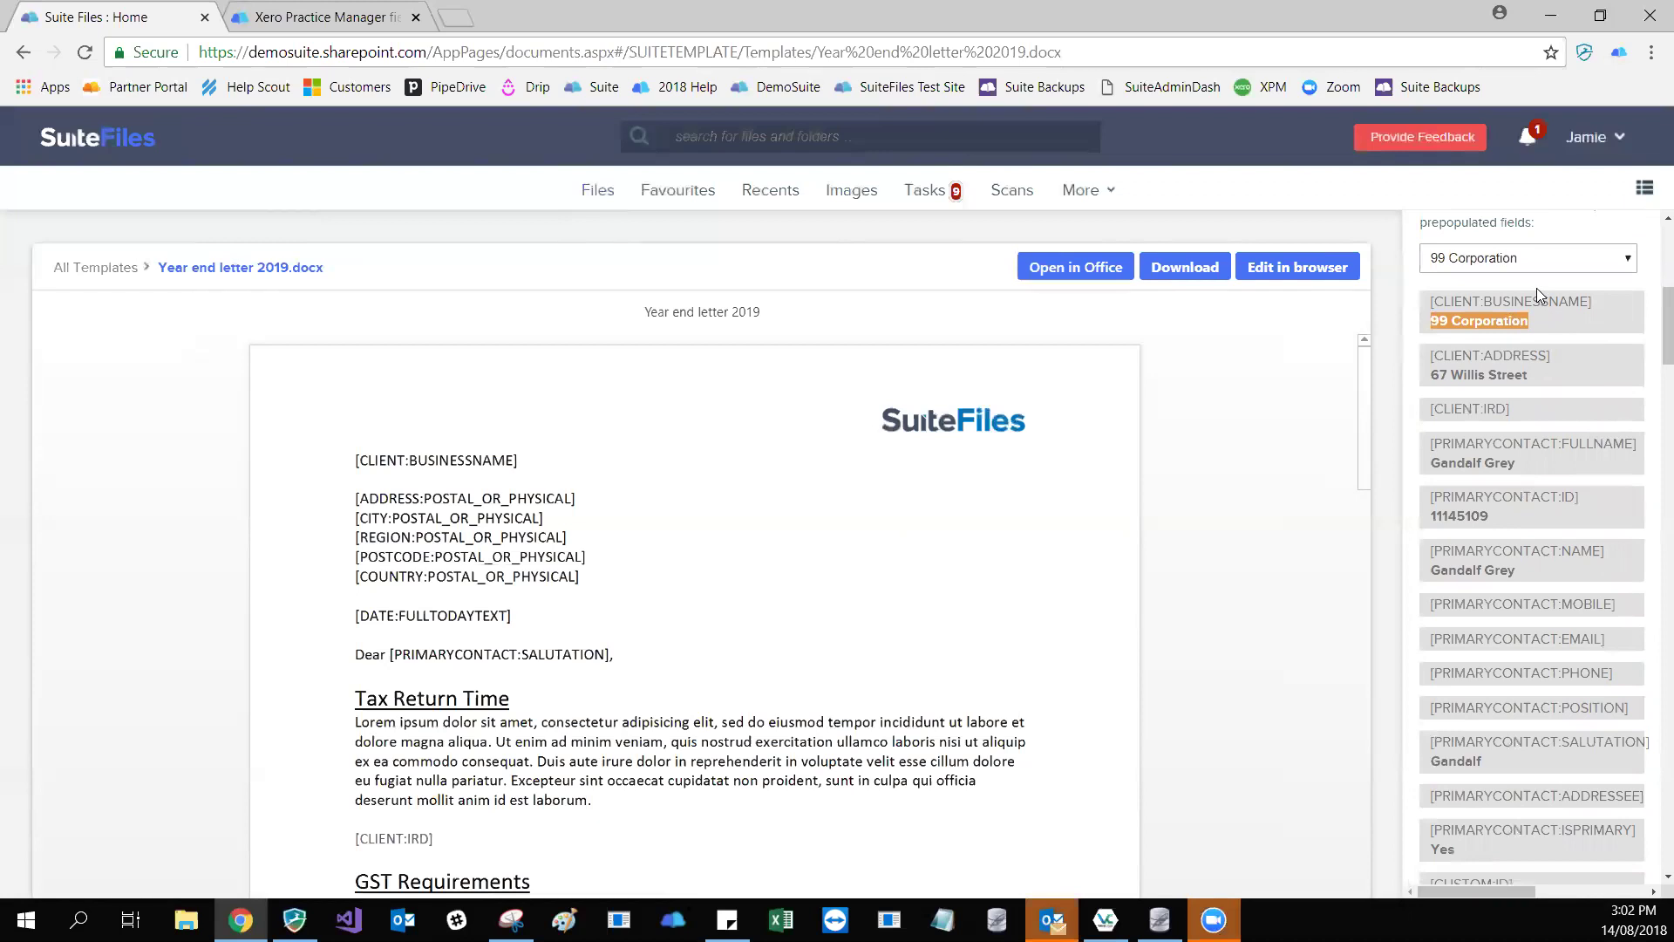
left_click(1531, 319)
left_click_drag(1431, 302, 1591, 304)
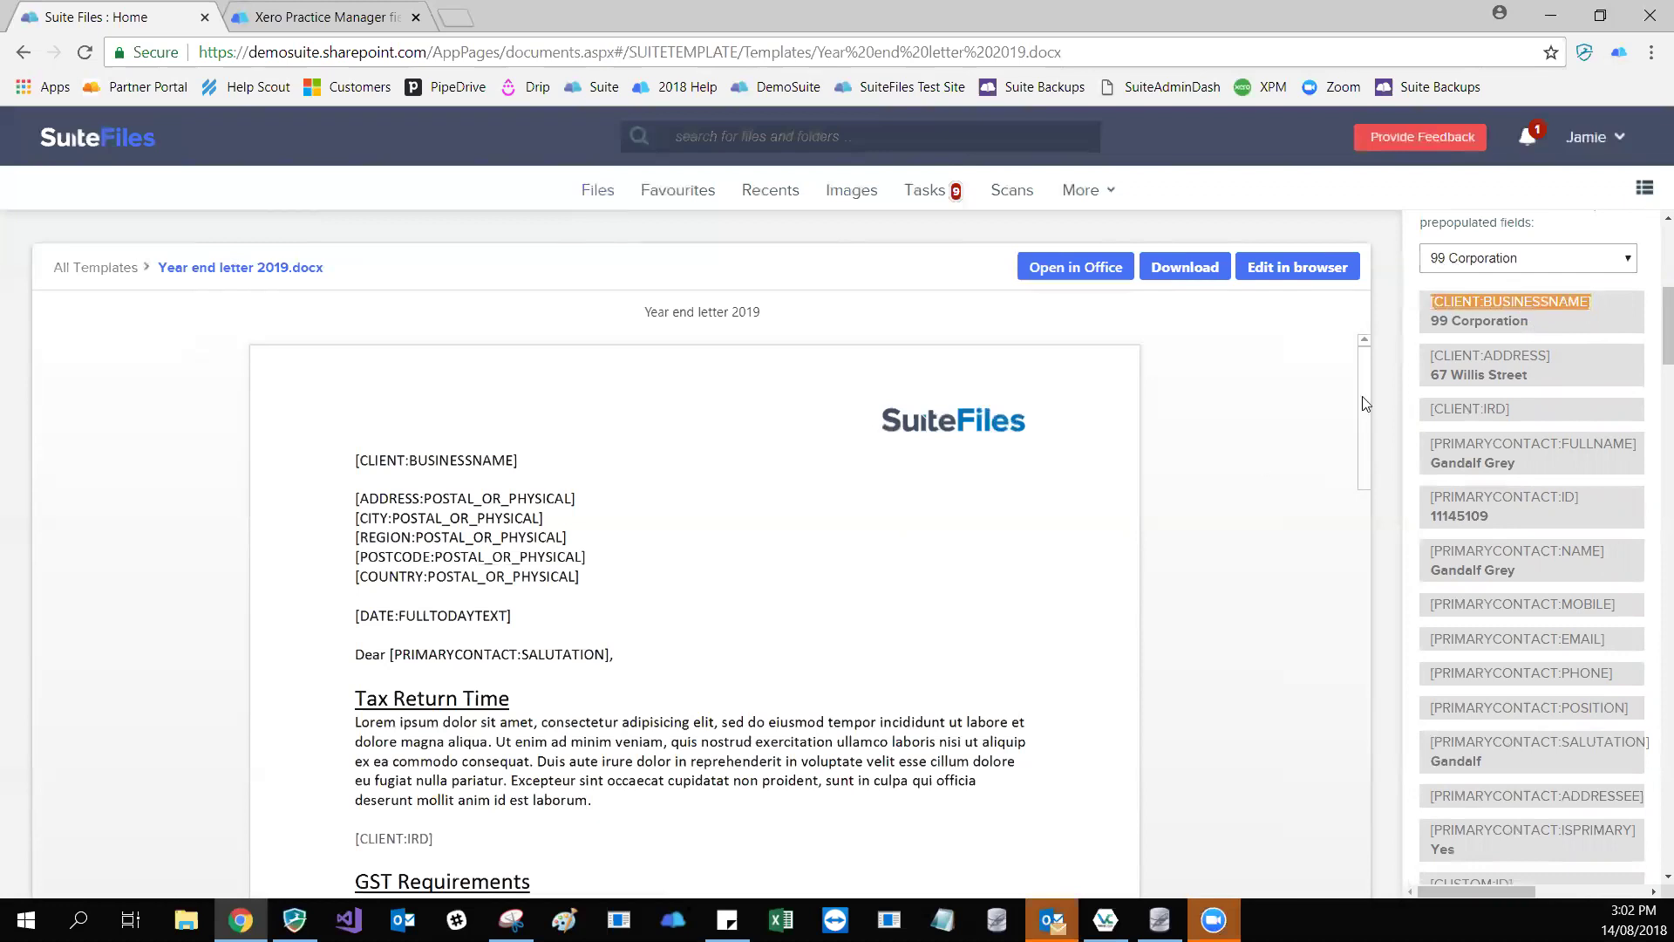
triple_click(1414, 311)
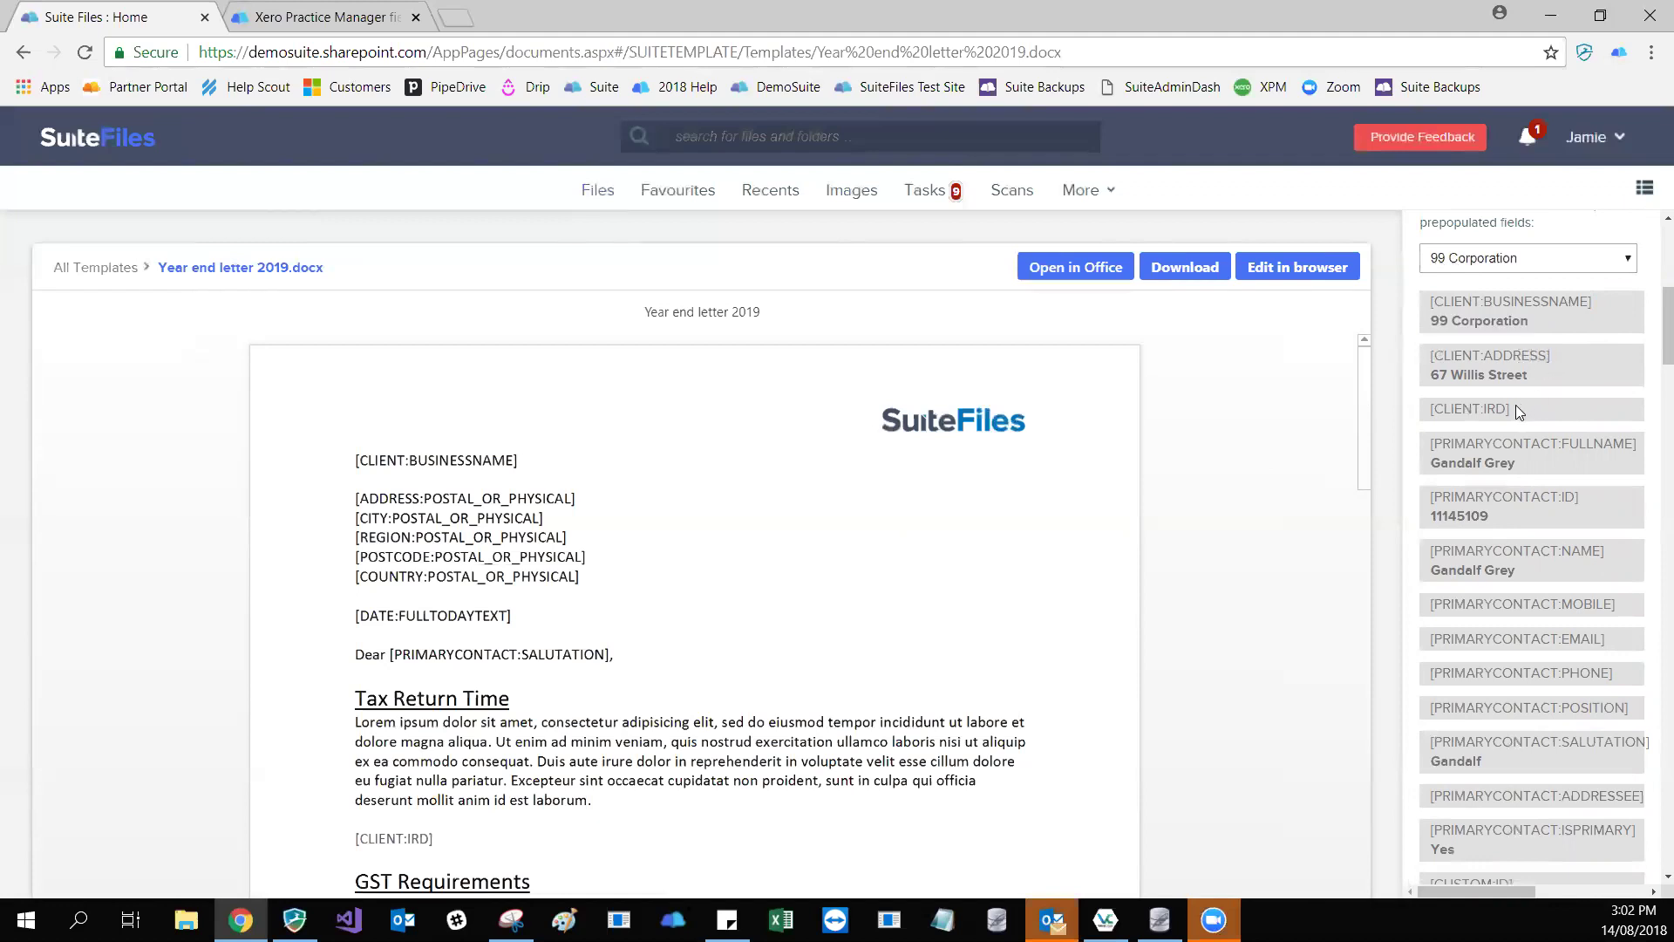
left_click_drag(1510, 407, 1428, 408)
scroll(1485, 449, "down", 7)
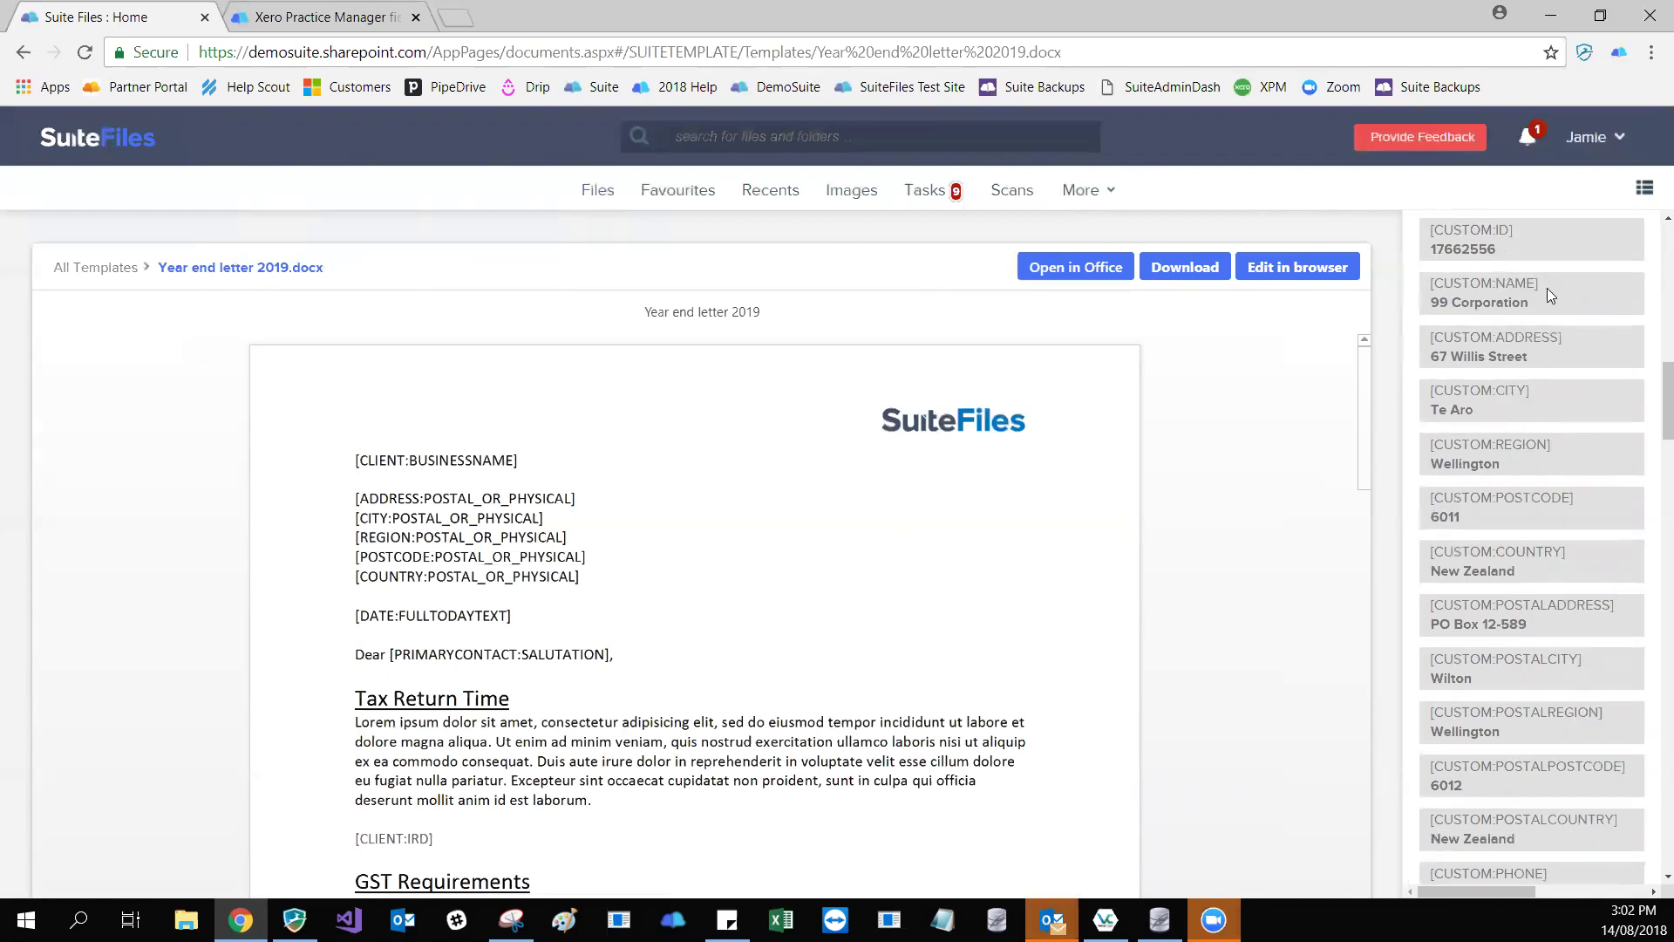
scroll(1582, 424, "down", 3)
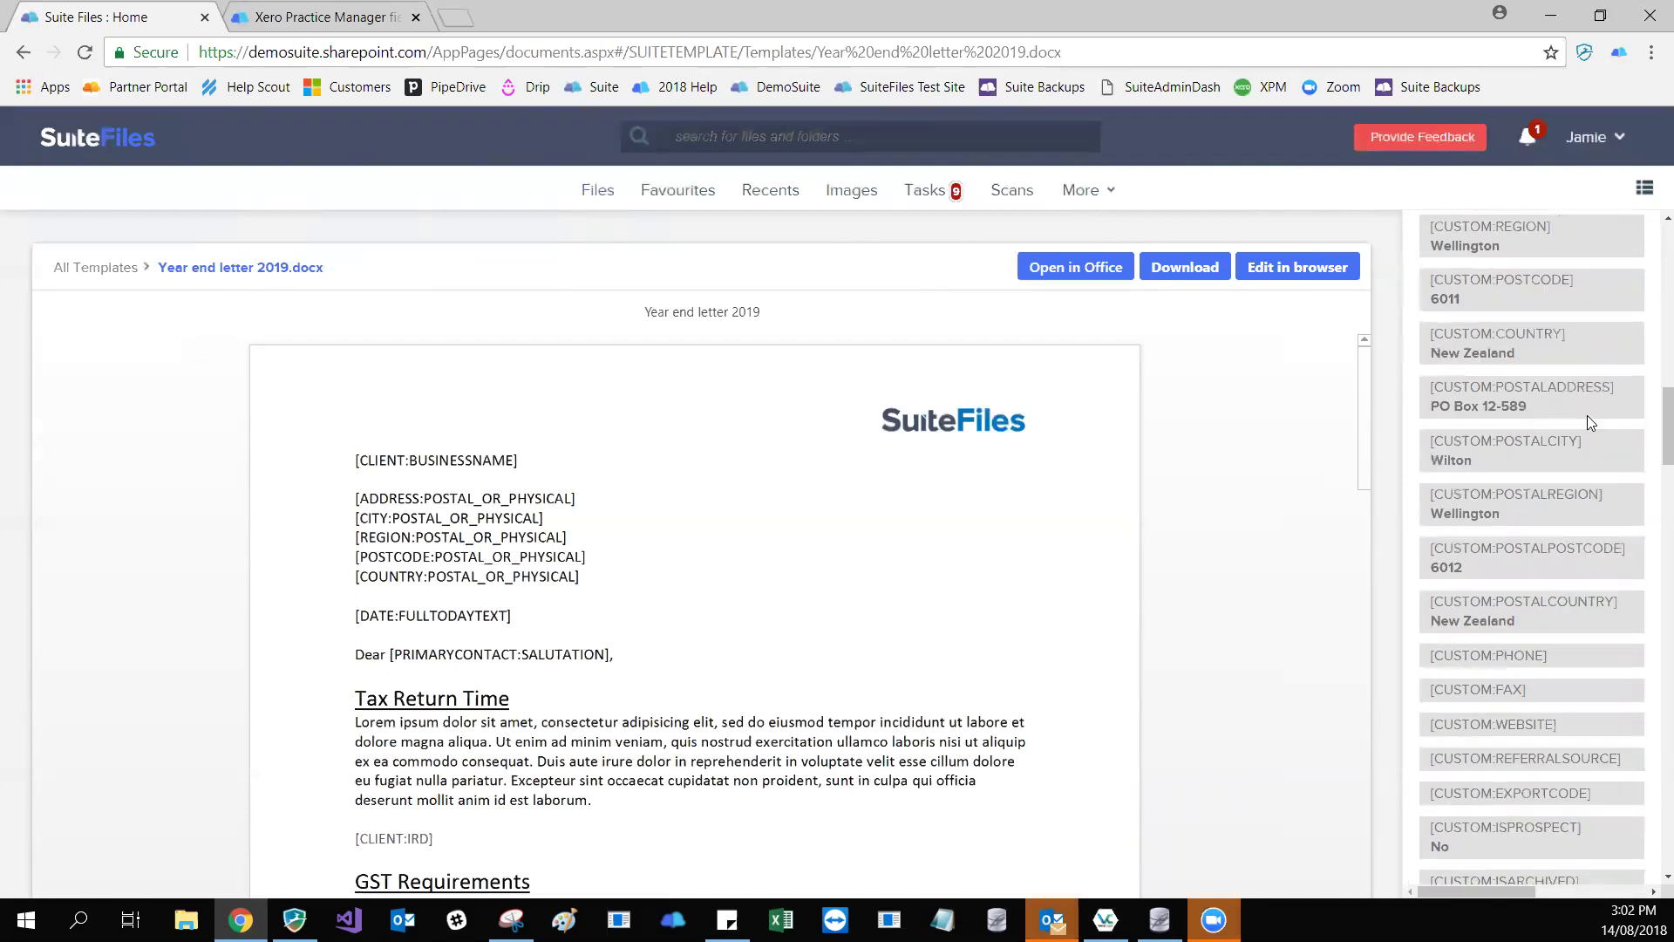
scroll(1573, 654, "down", 3)
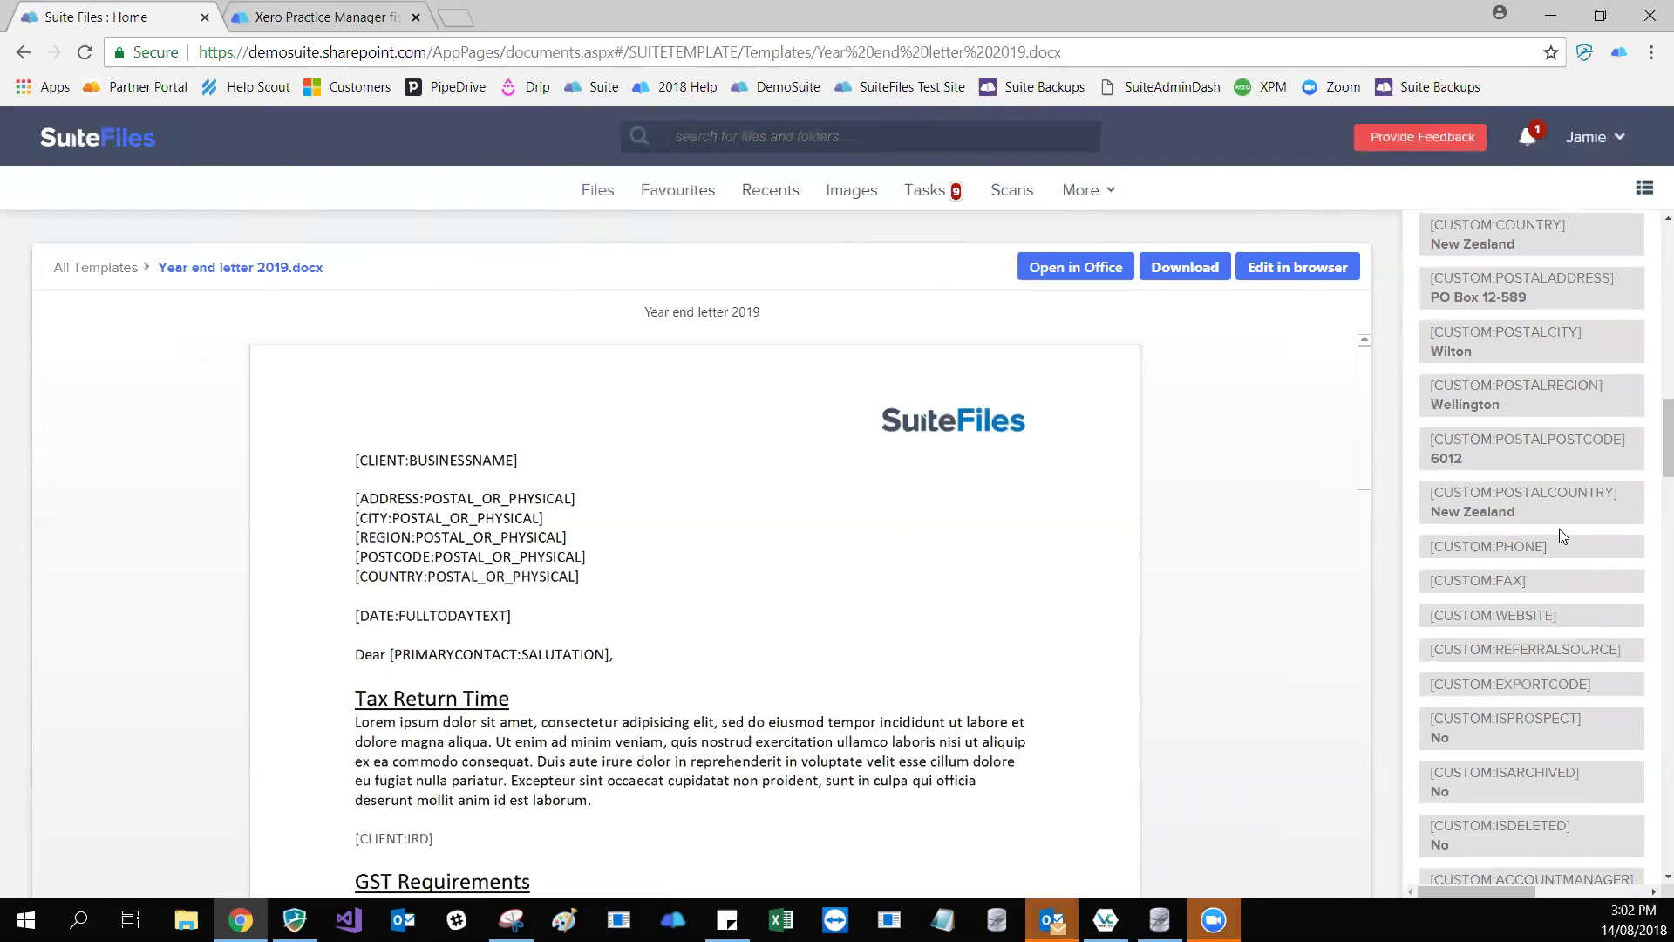
scroll(1530, 612, "down", 15)
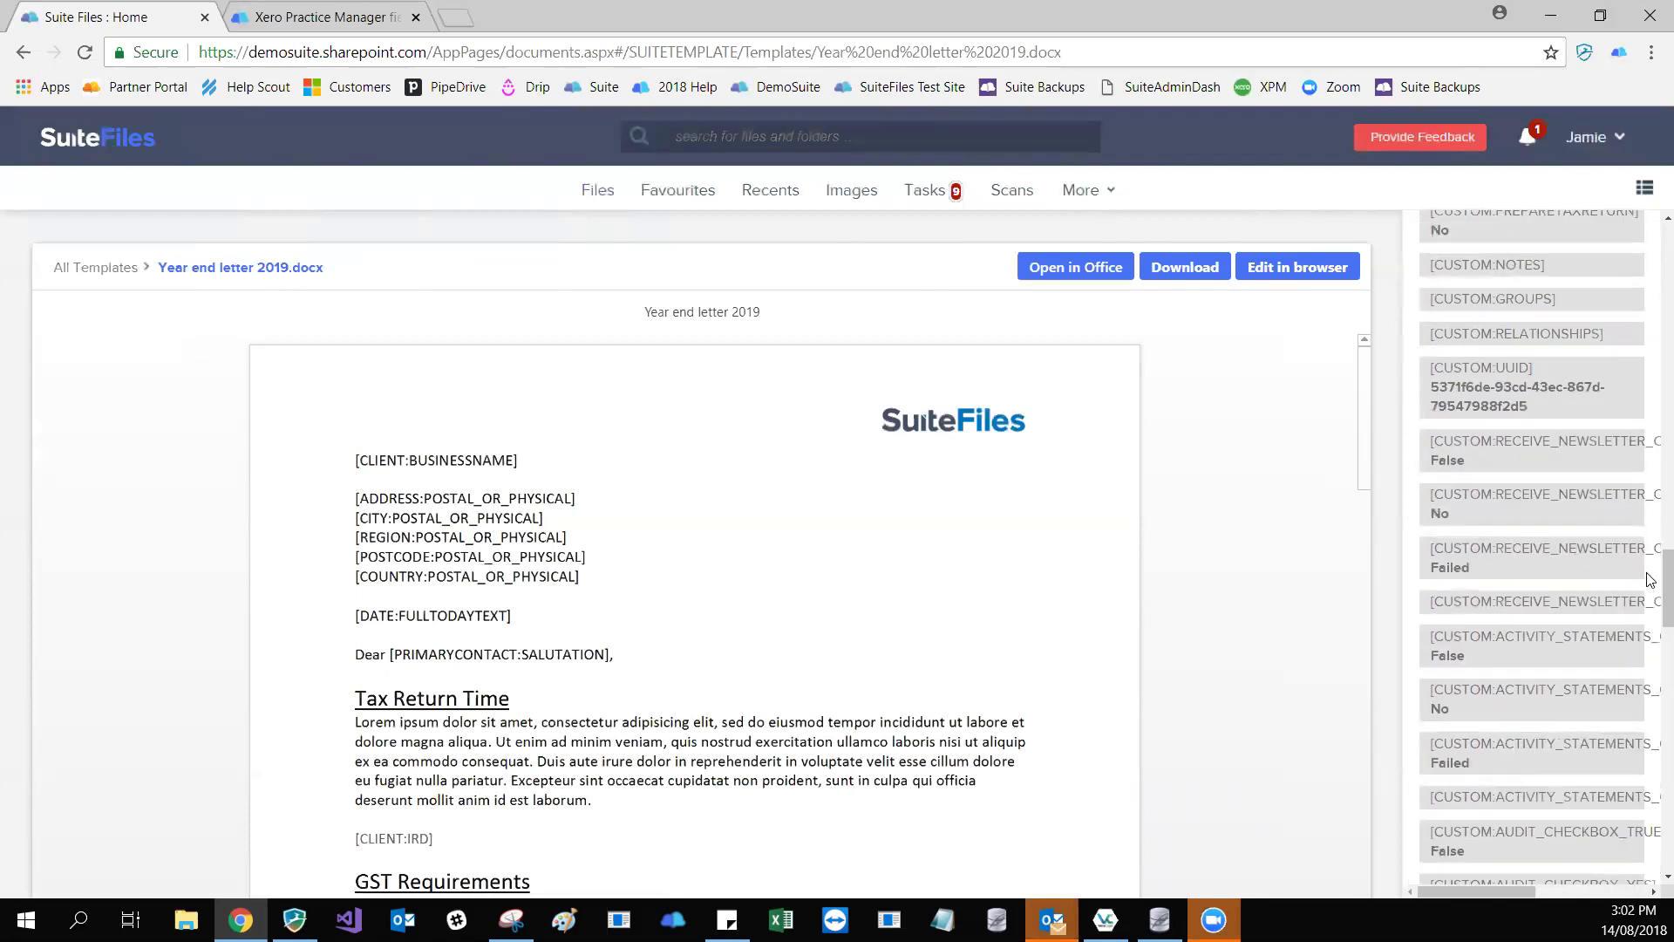
scroll(1649, 577, "down", 10)
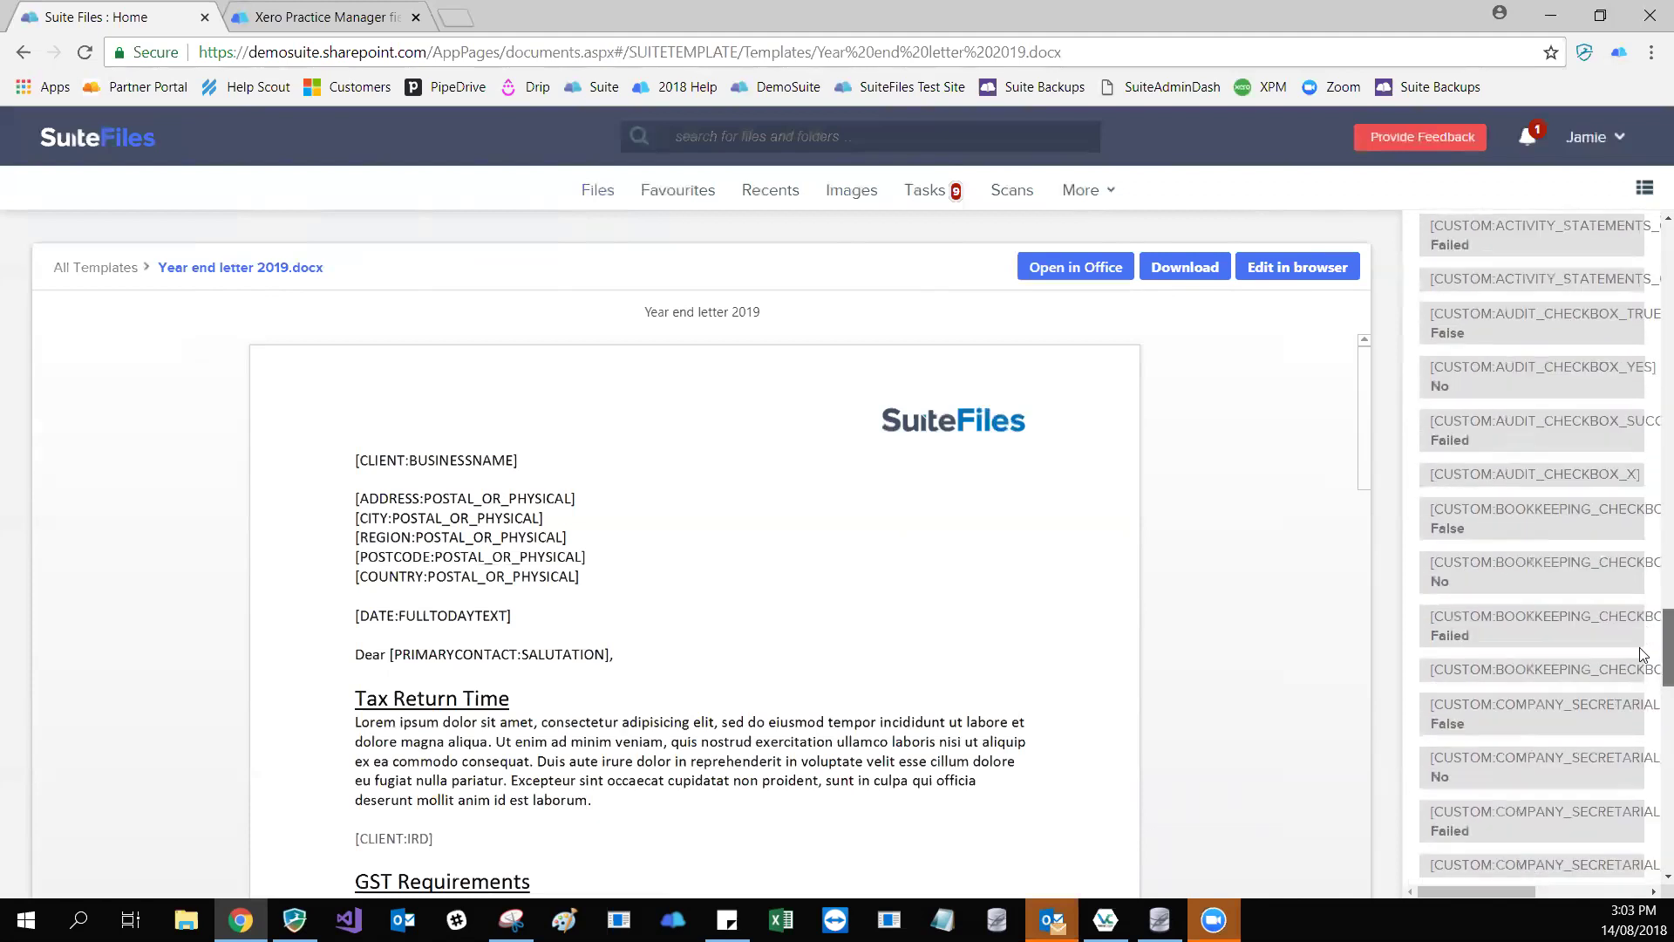
scroll(1611, 736, "up", 15)
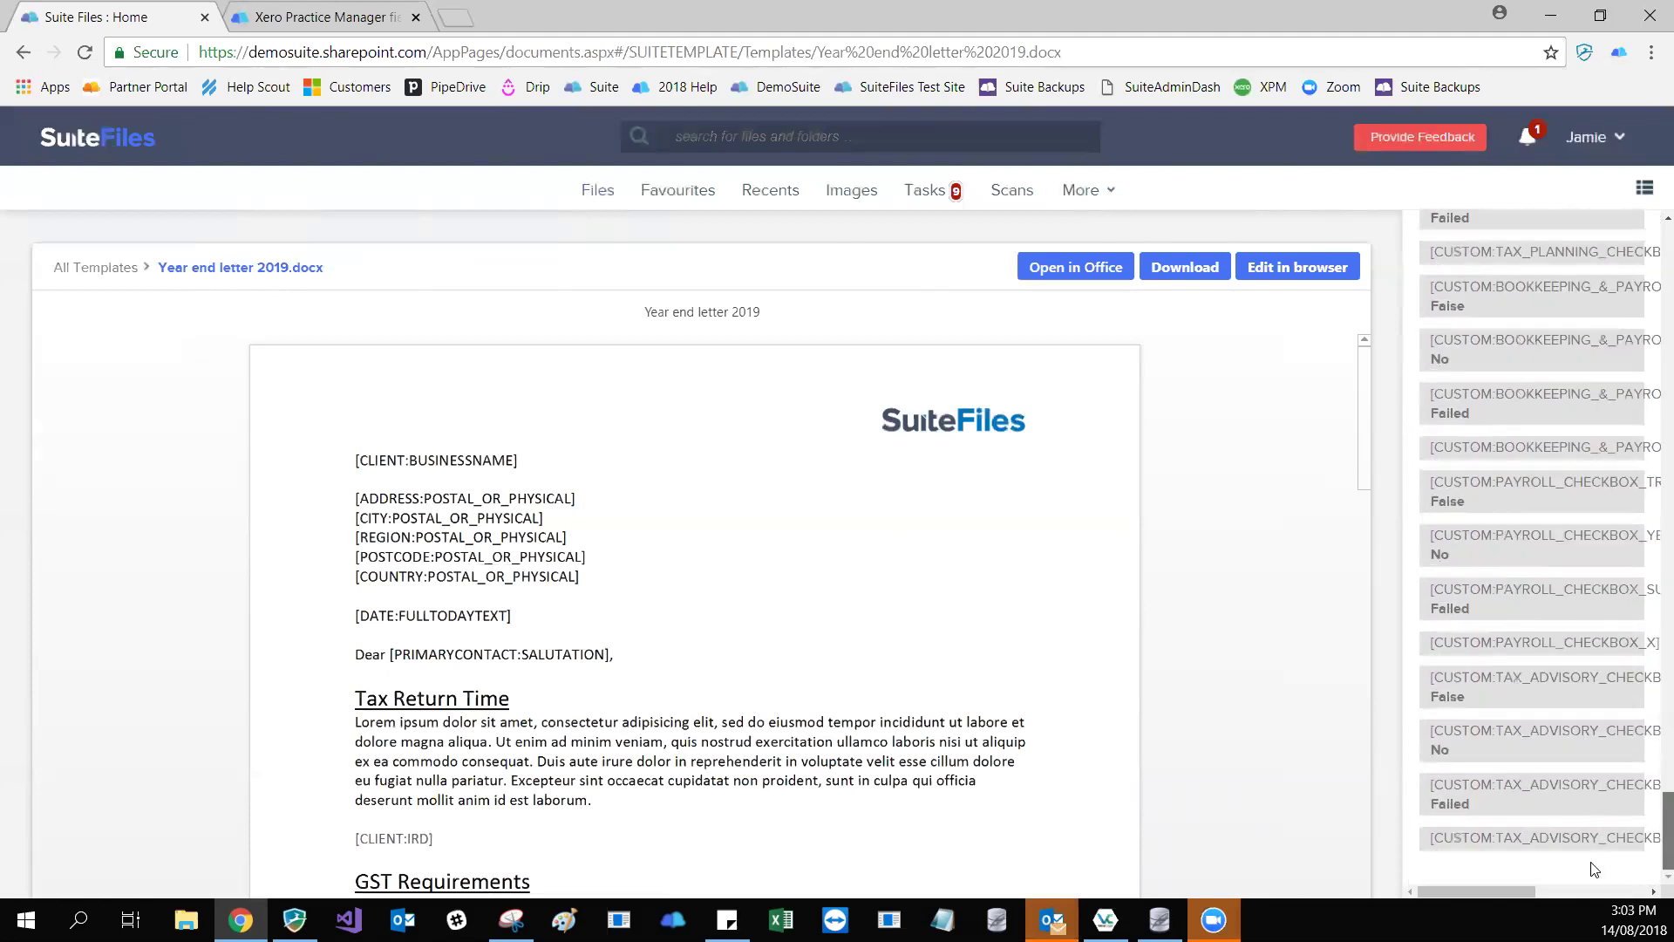
scroll(1566, 480, "up", 4)
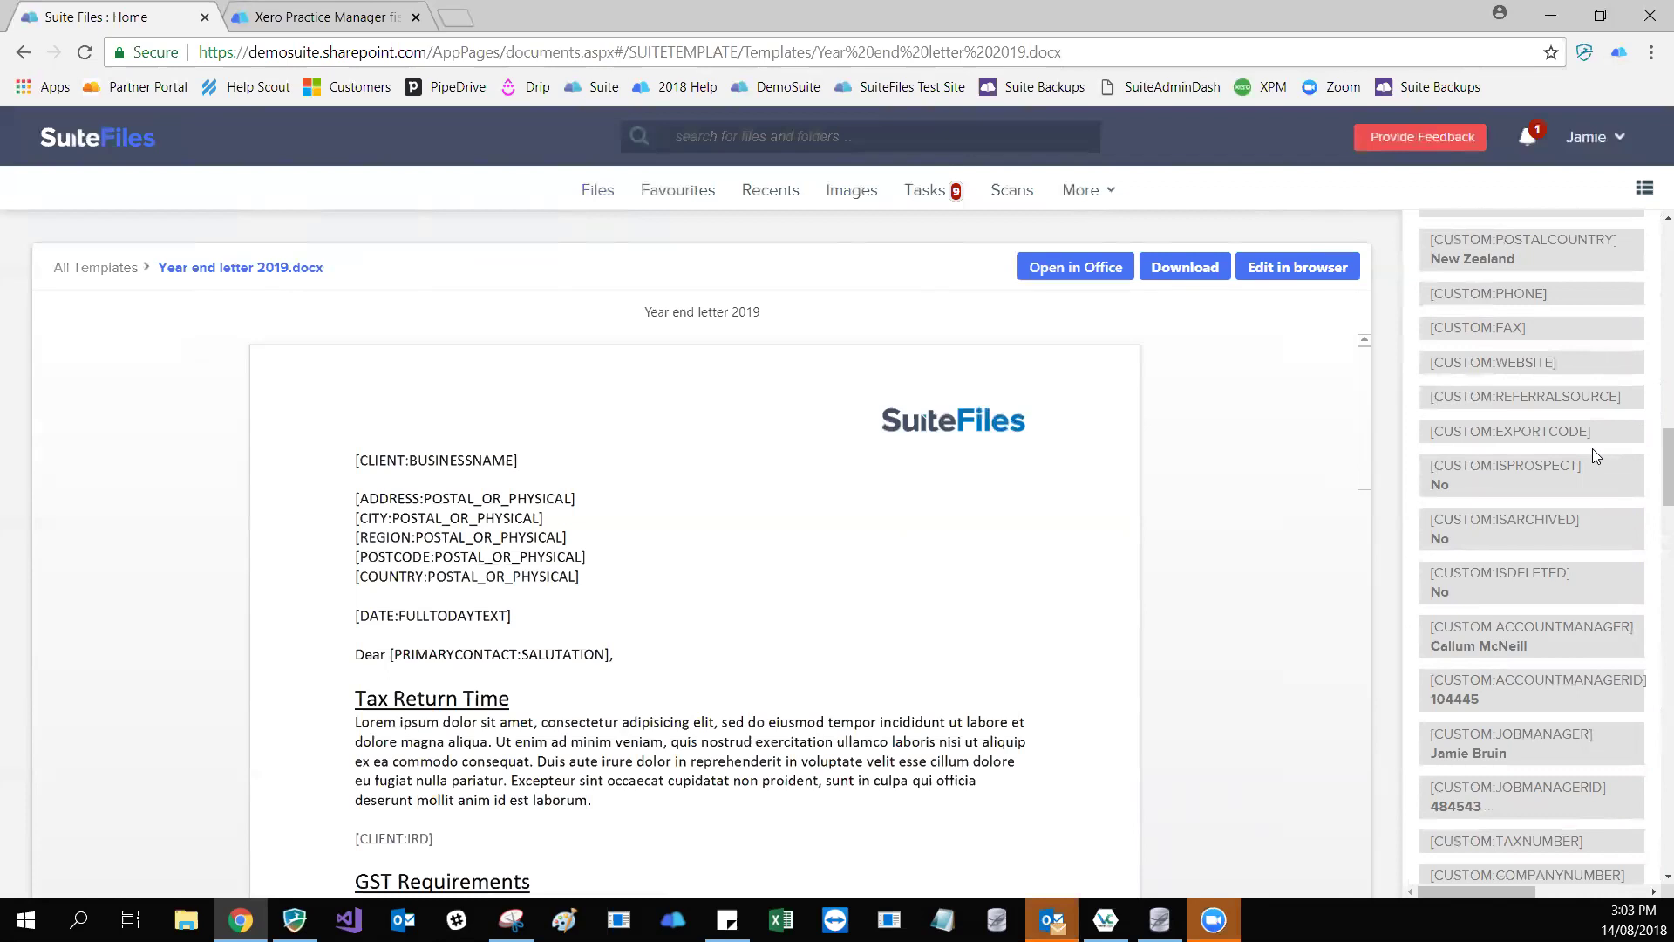
scroll(1592, 455, "up", 10)
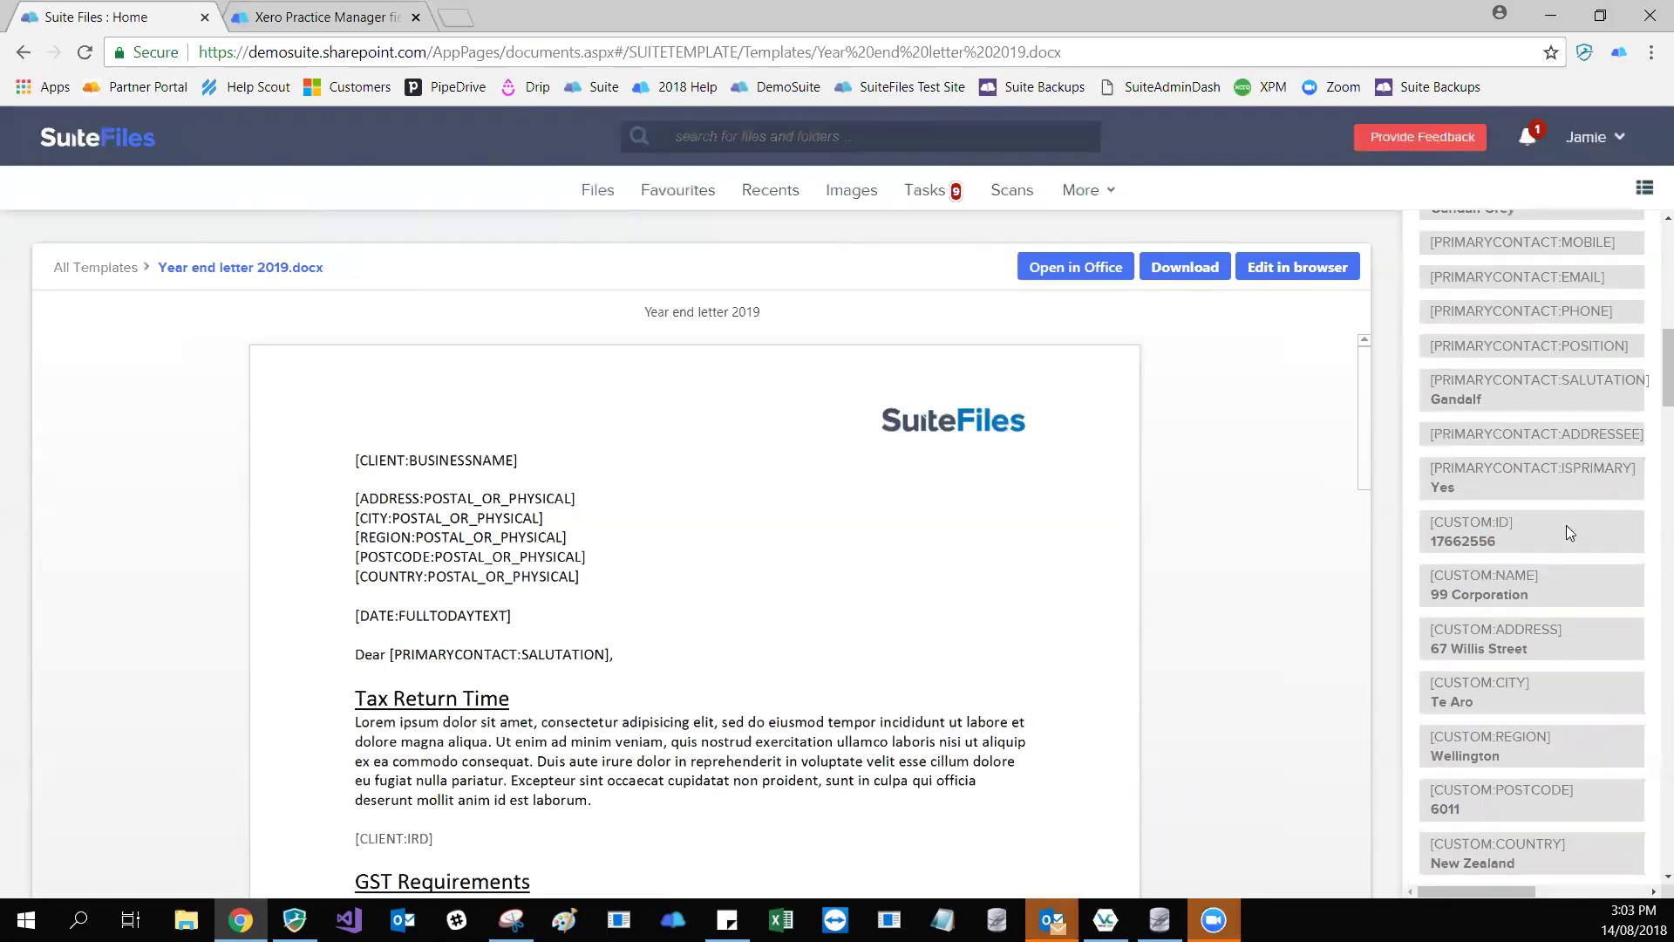
scroll(1566, 525, "up", 7)
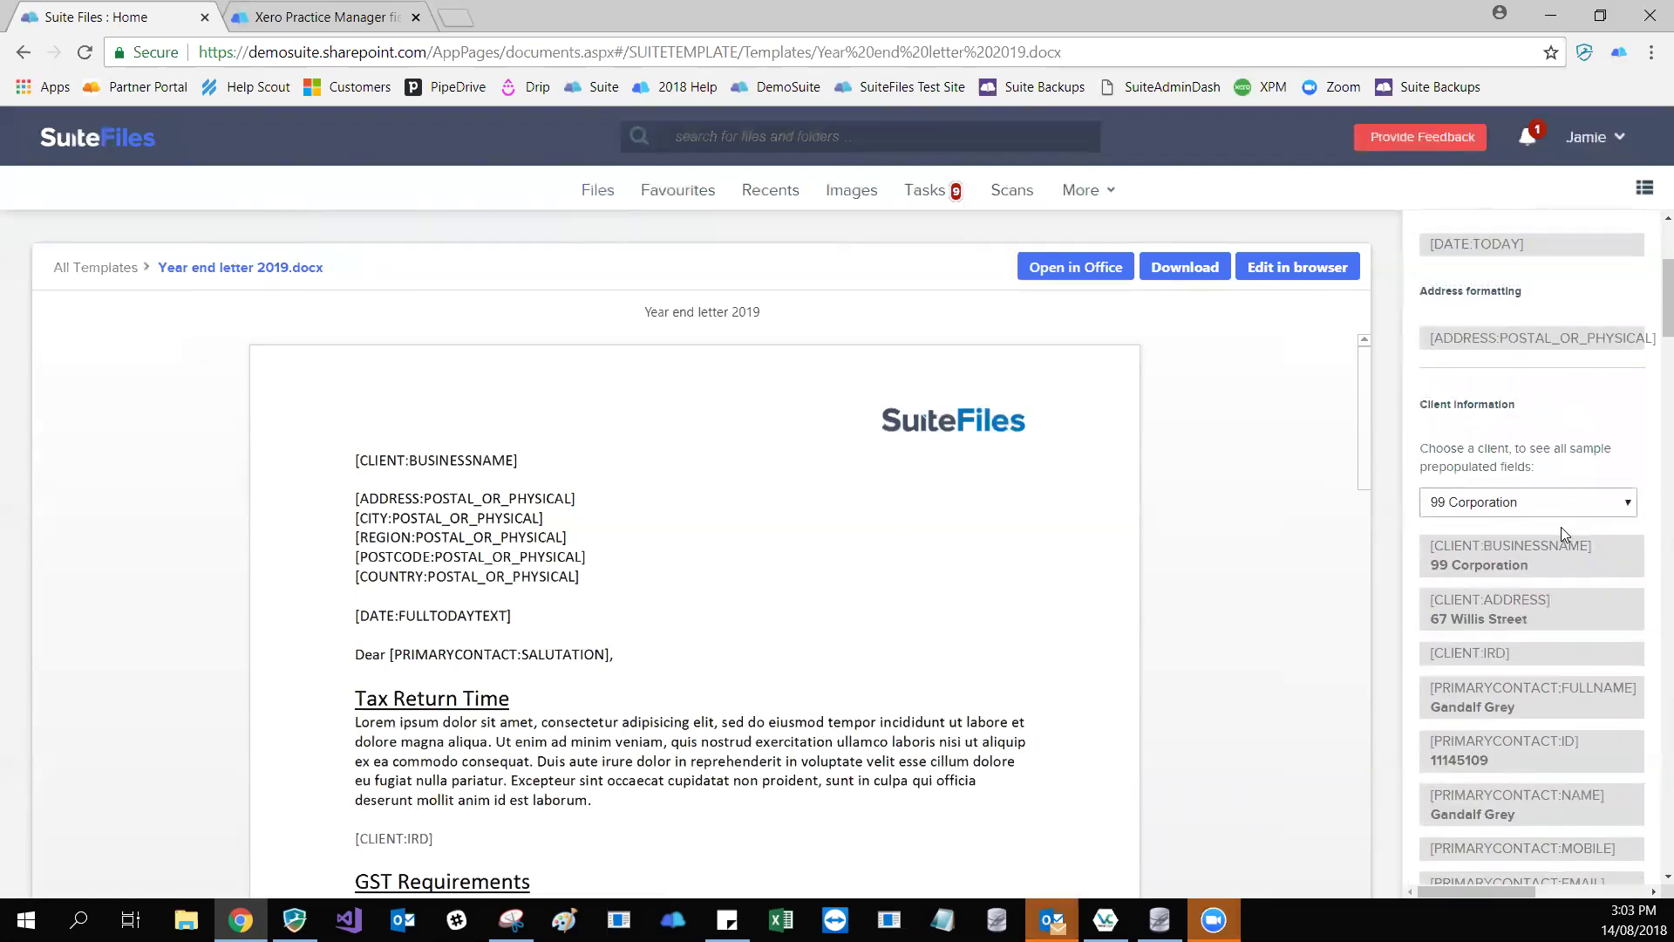
scroll(1563, 526, "up", 4)
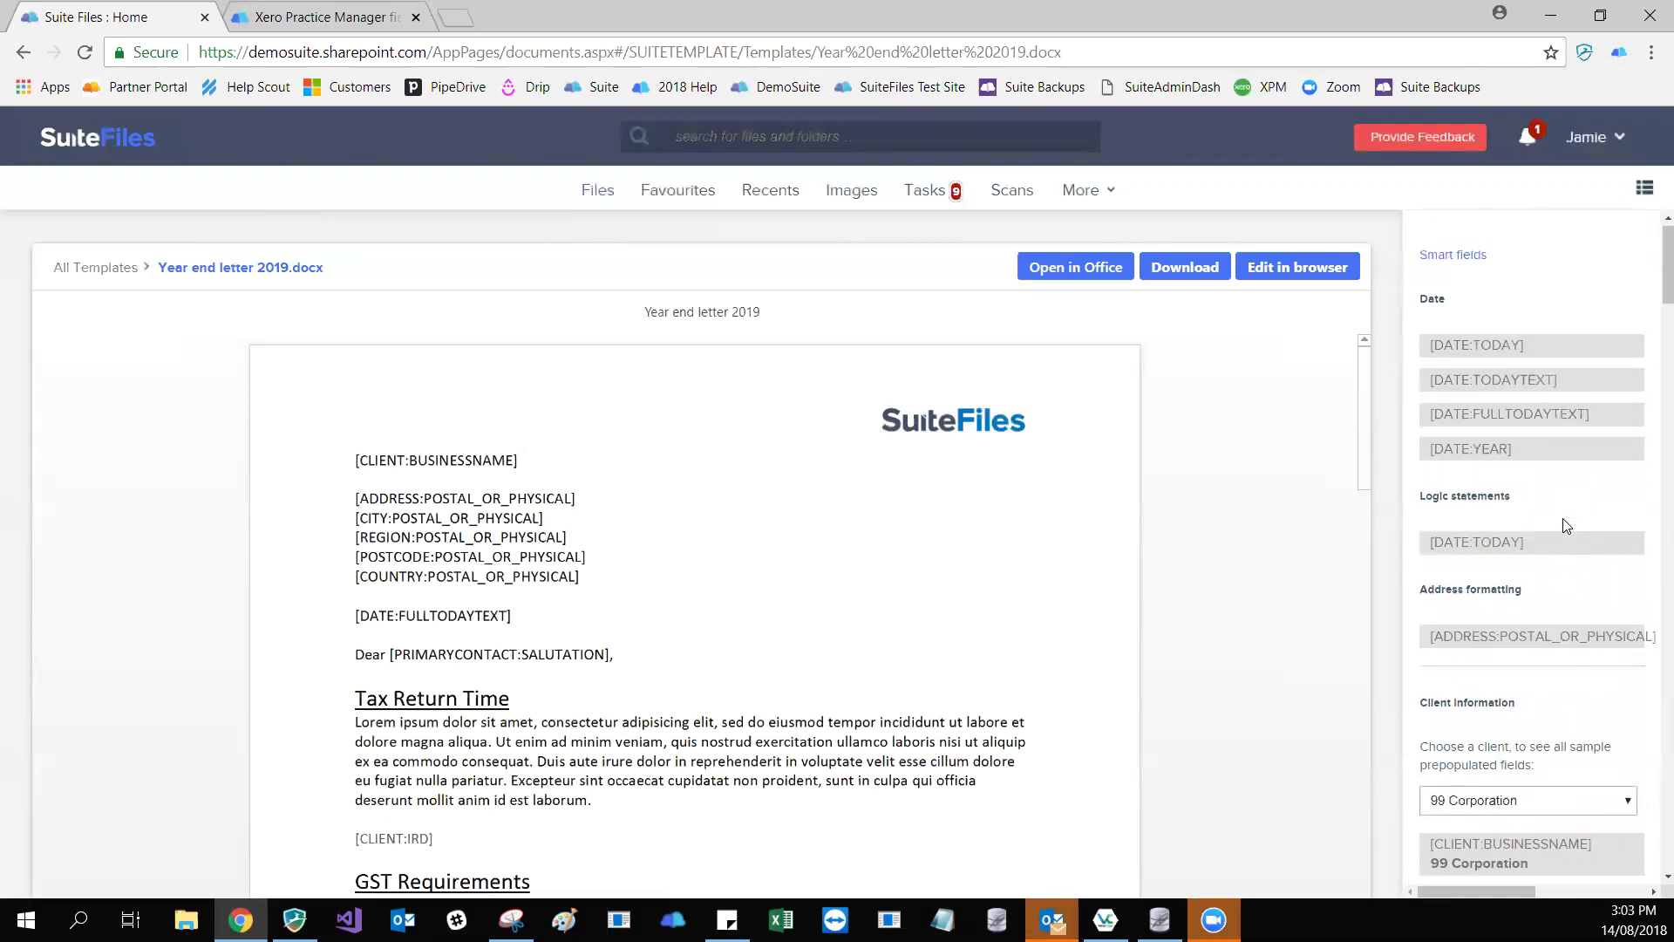
scroll(1567, 622, "down", 4)
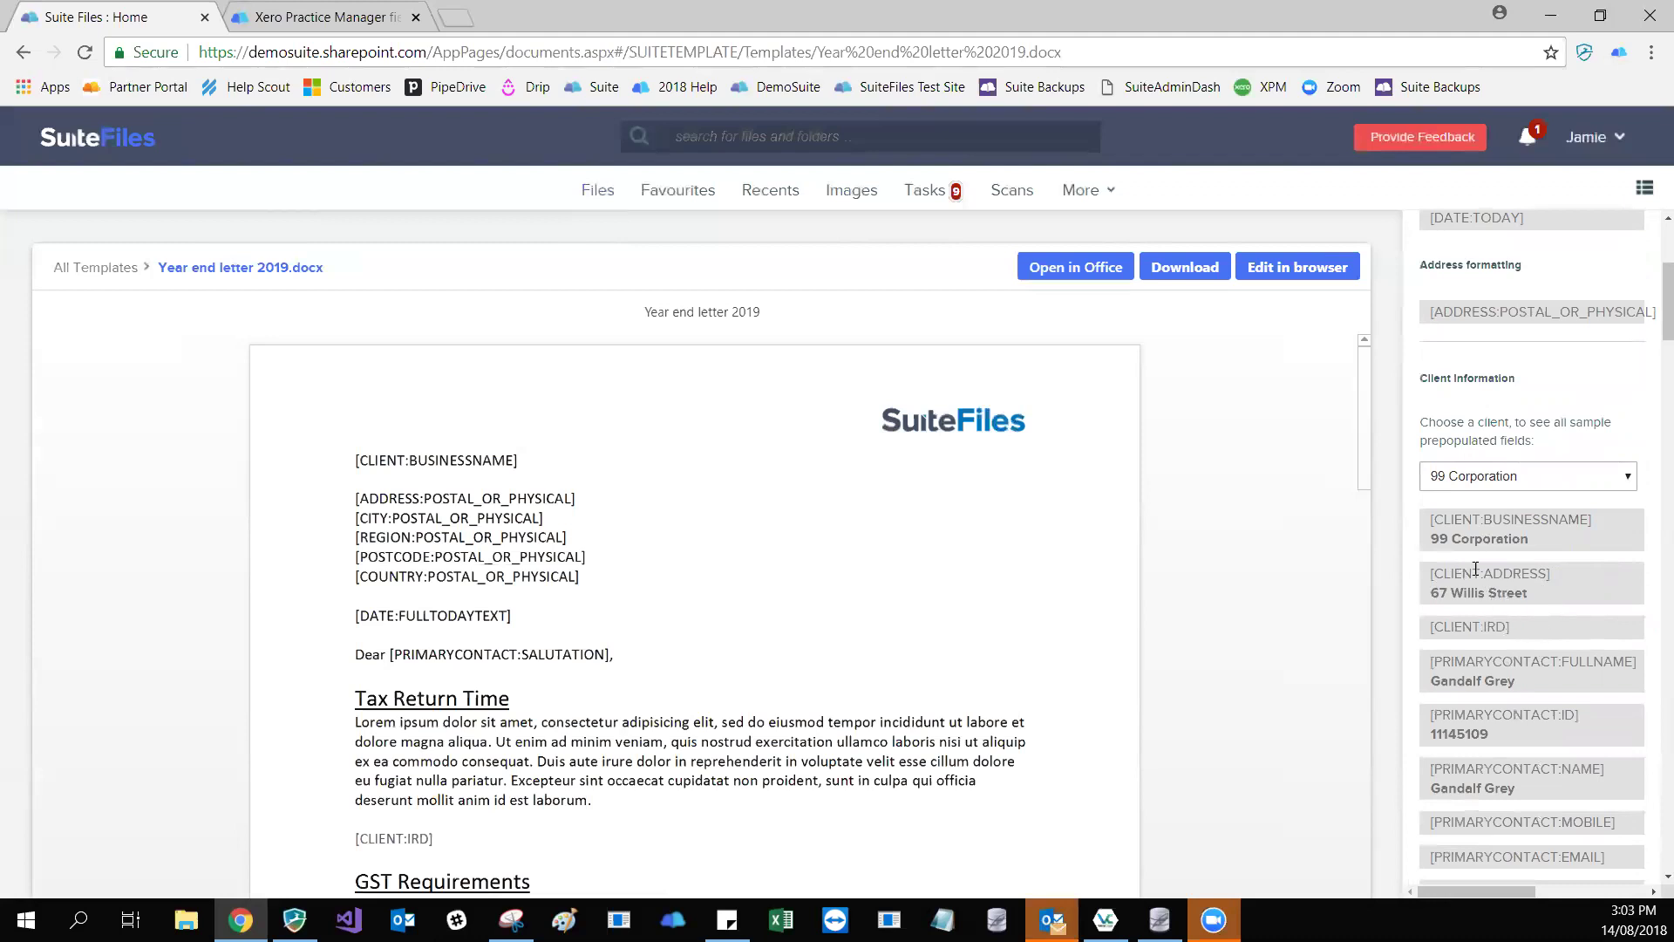
- Edit in browser, replacing the top business-name line with a pasted [CLIENT:BUSINESSNAME] field
left_click(1289, 265)
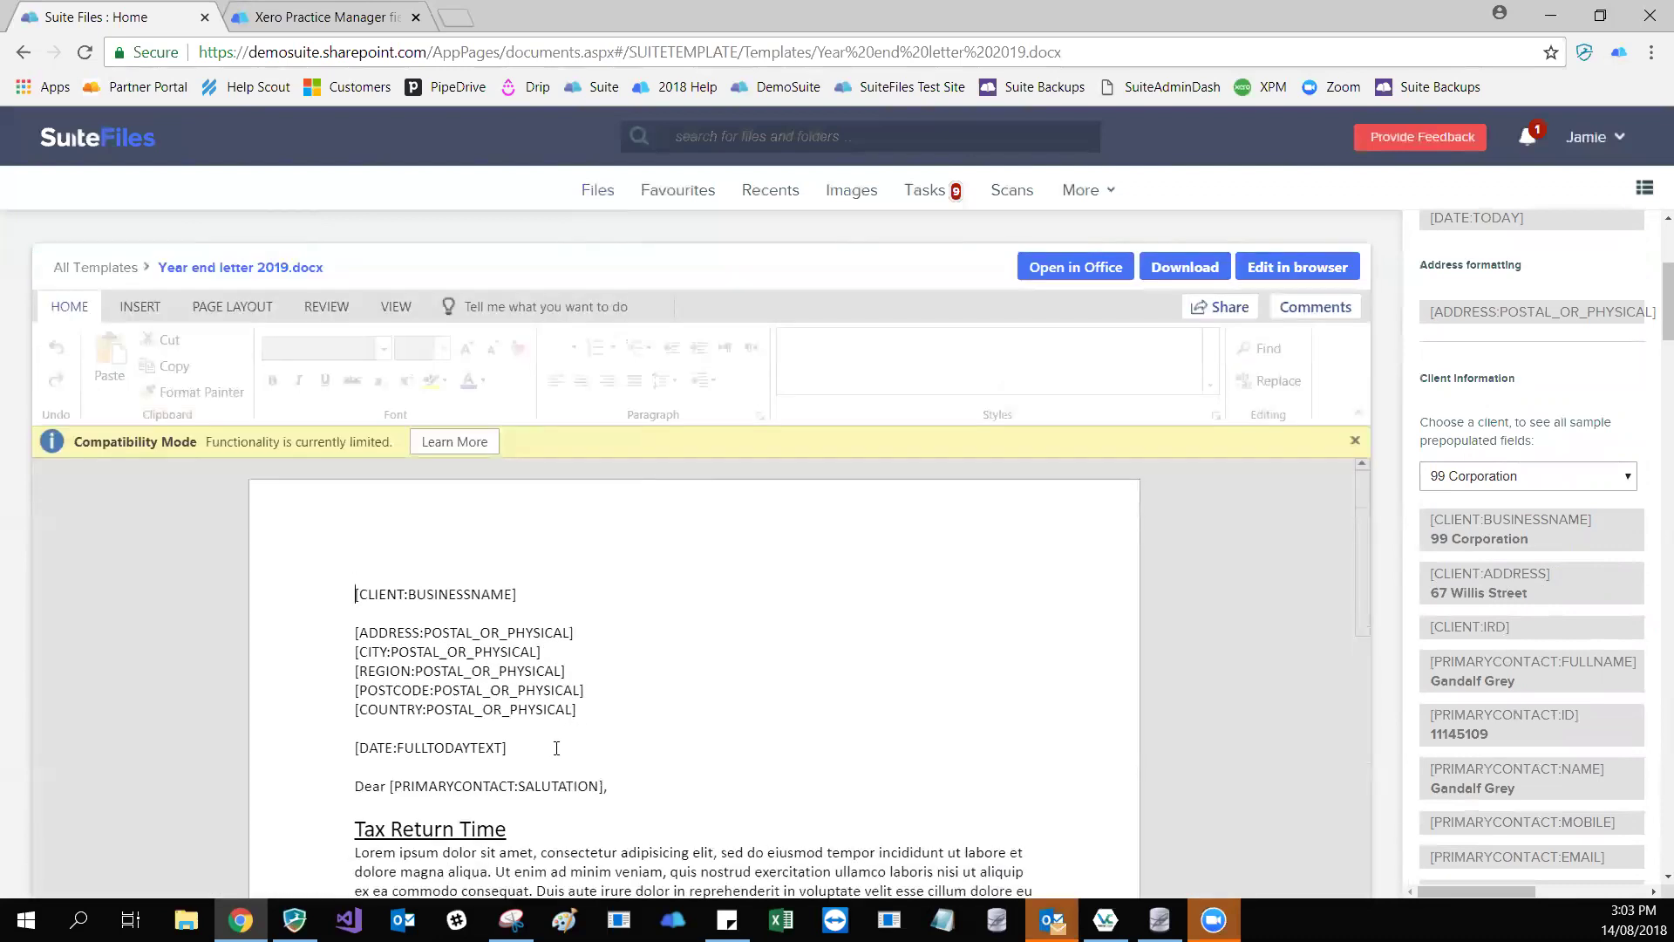
scroll(617, 758, "down", 5)
scroll(485, 697, "up", 2)
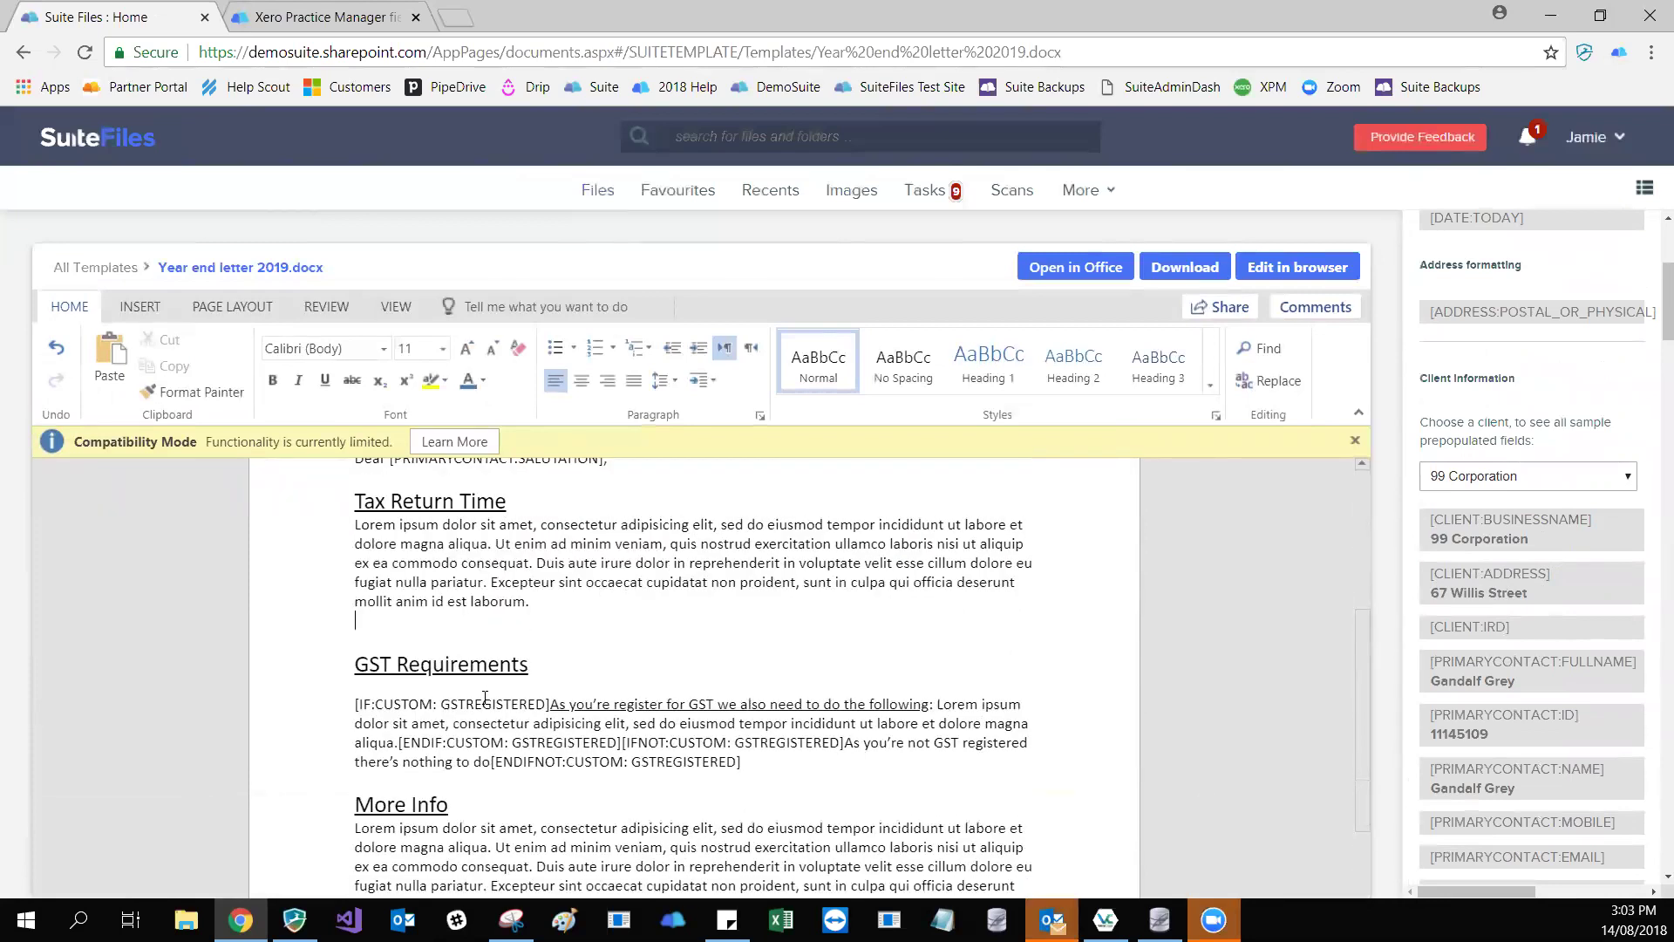
left_click_drag(521, 595, 353, 595)
key("ctrl+c")
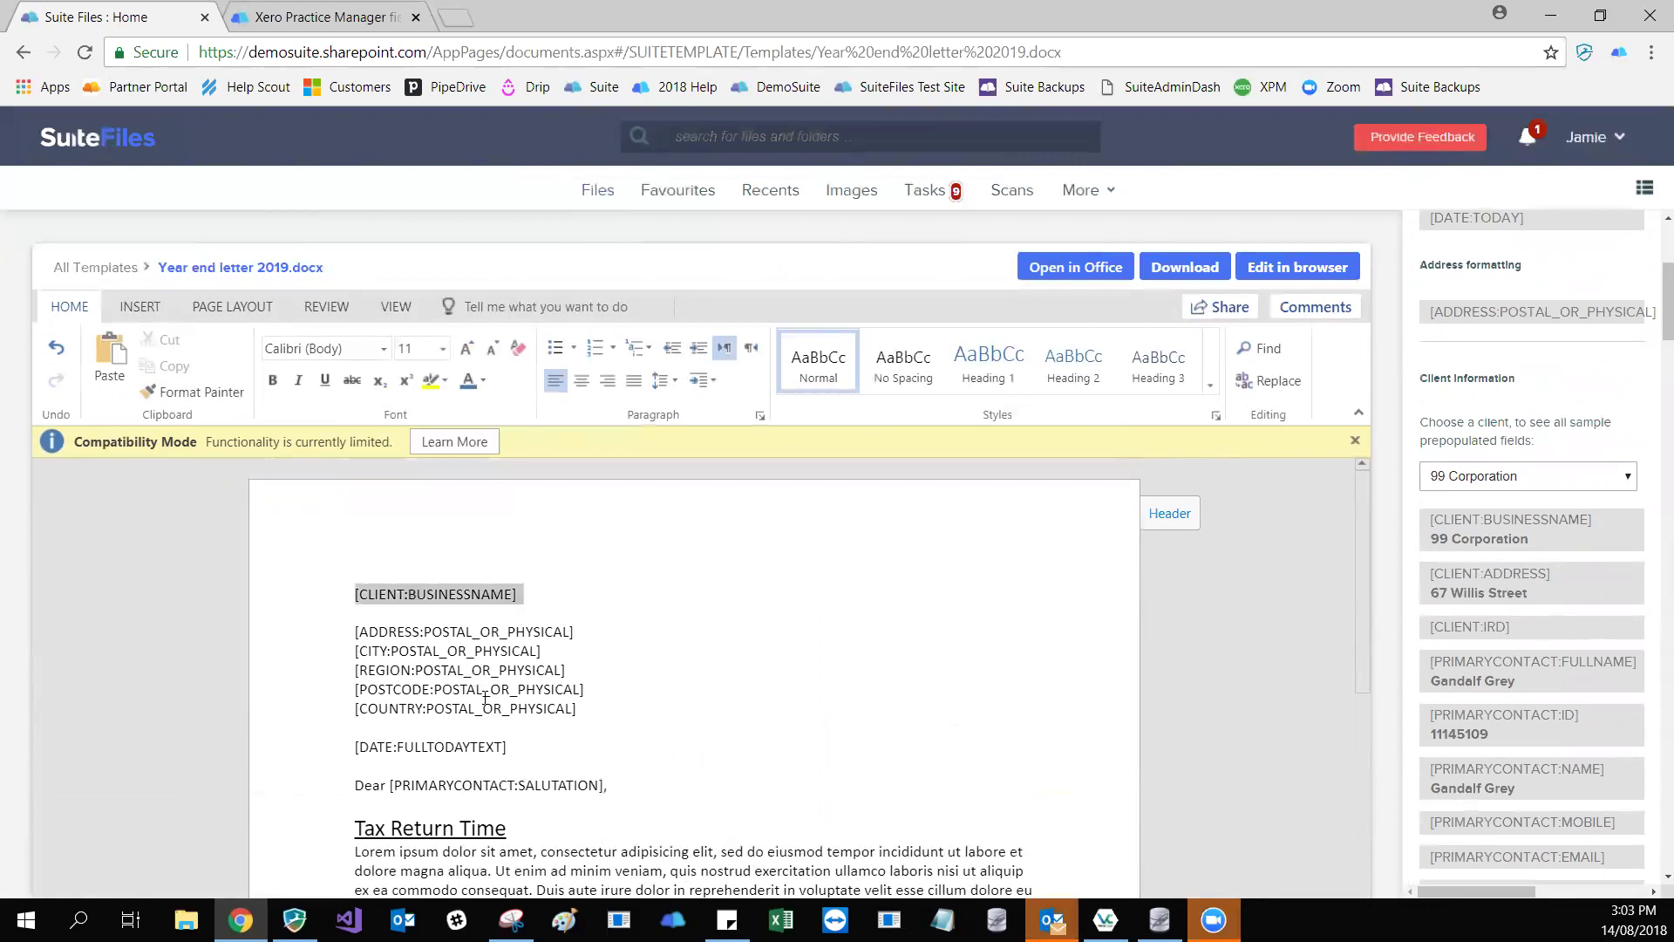
key("Delete")
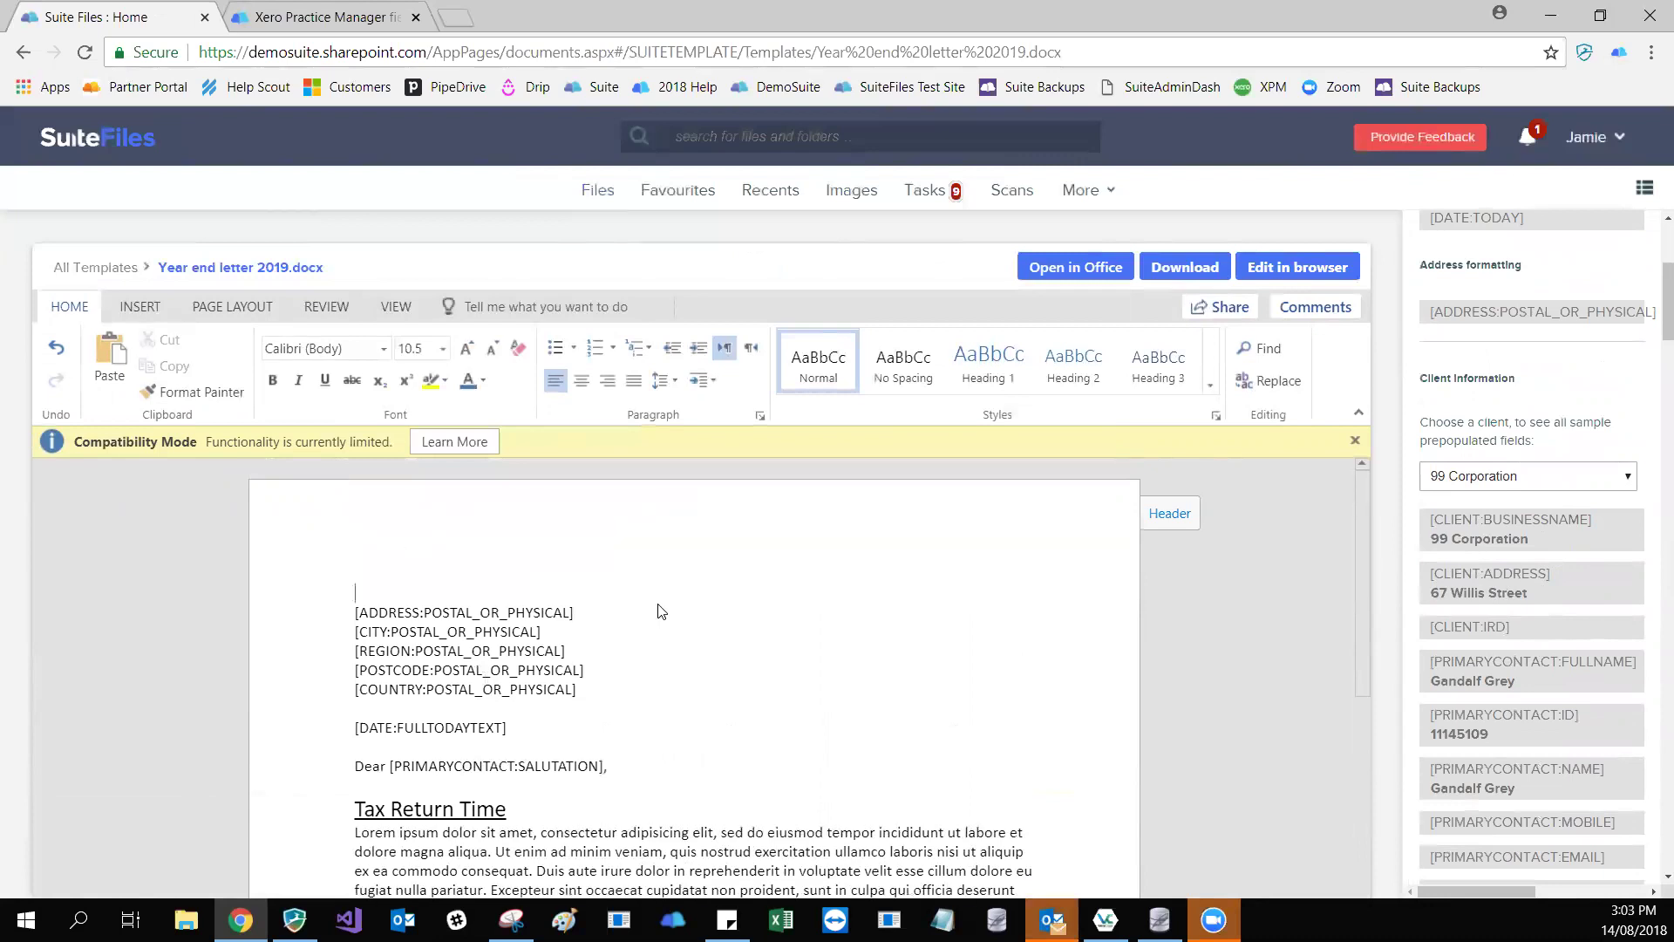
key("Return")
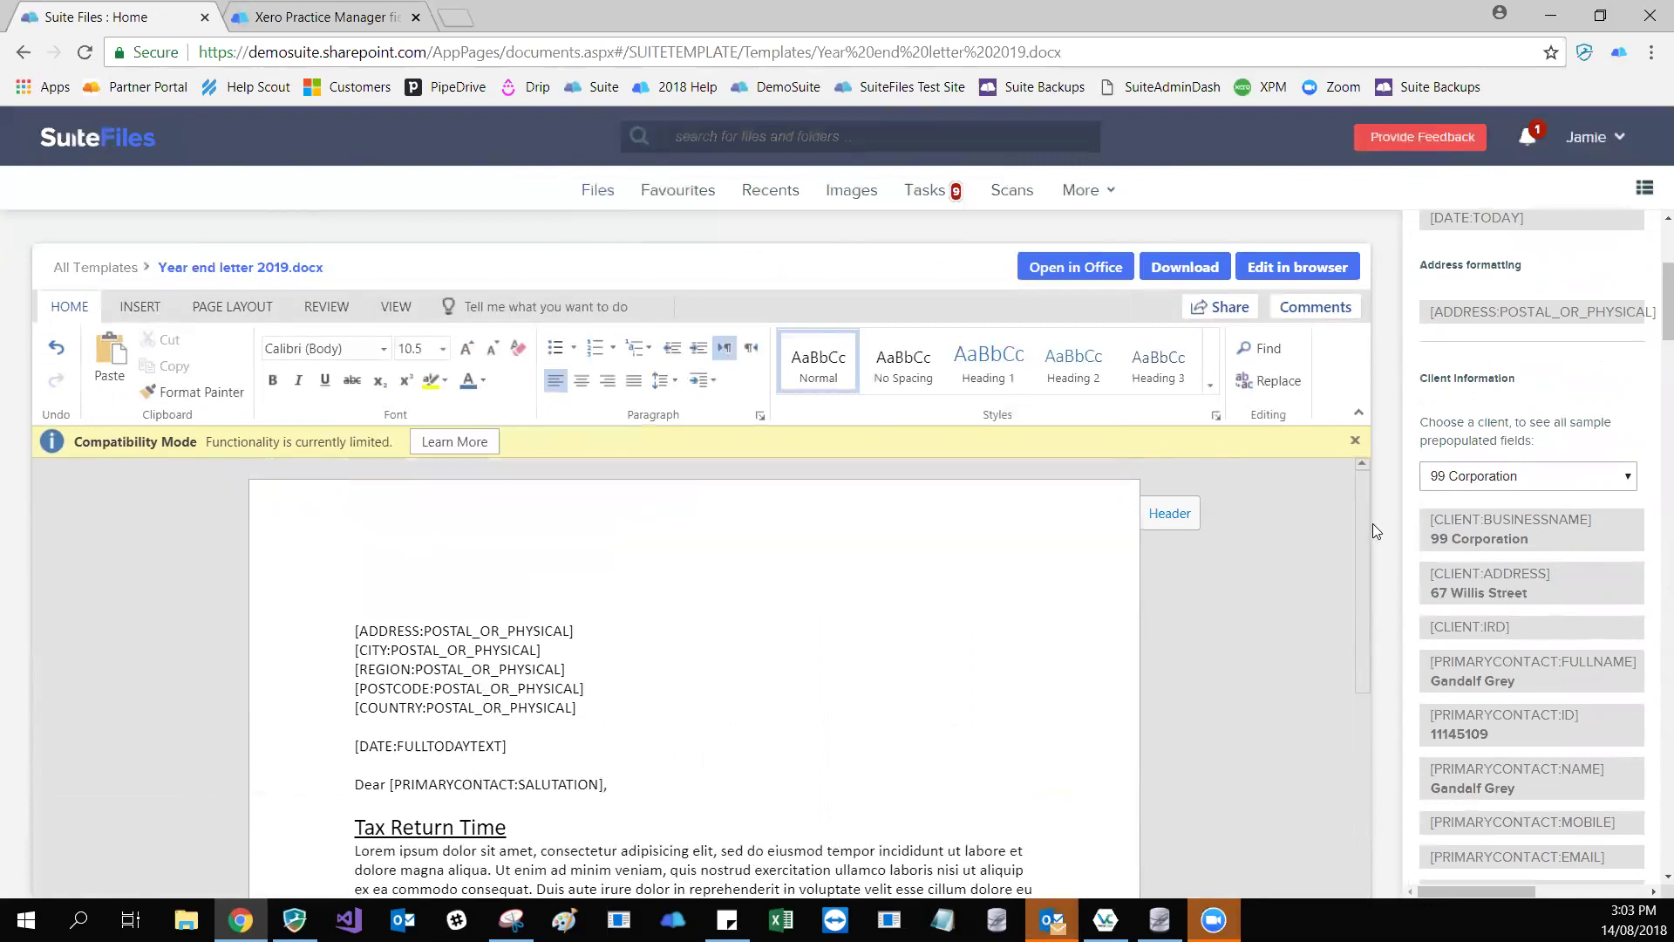
left_click_drag(1592, 521, 1431, 520)
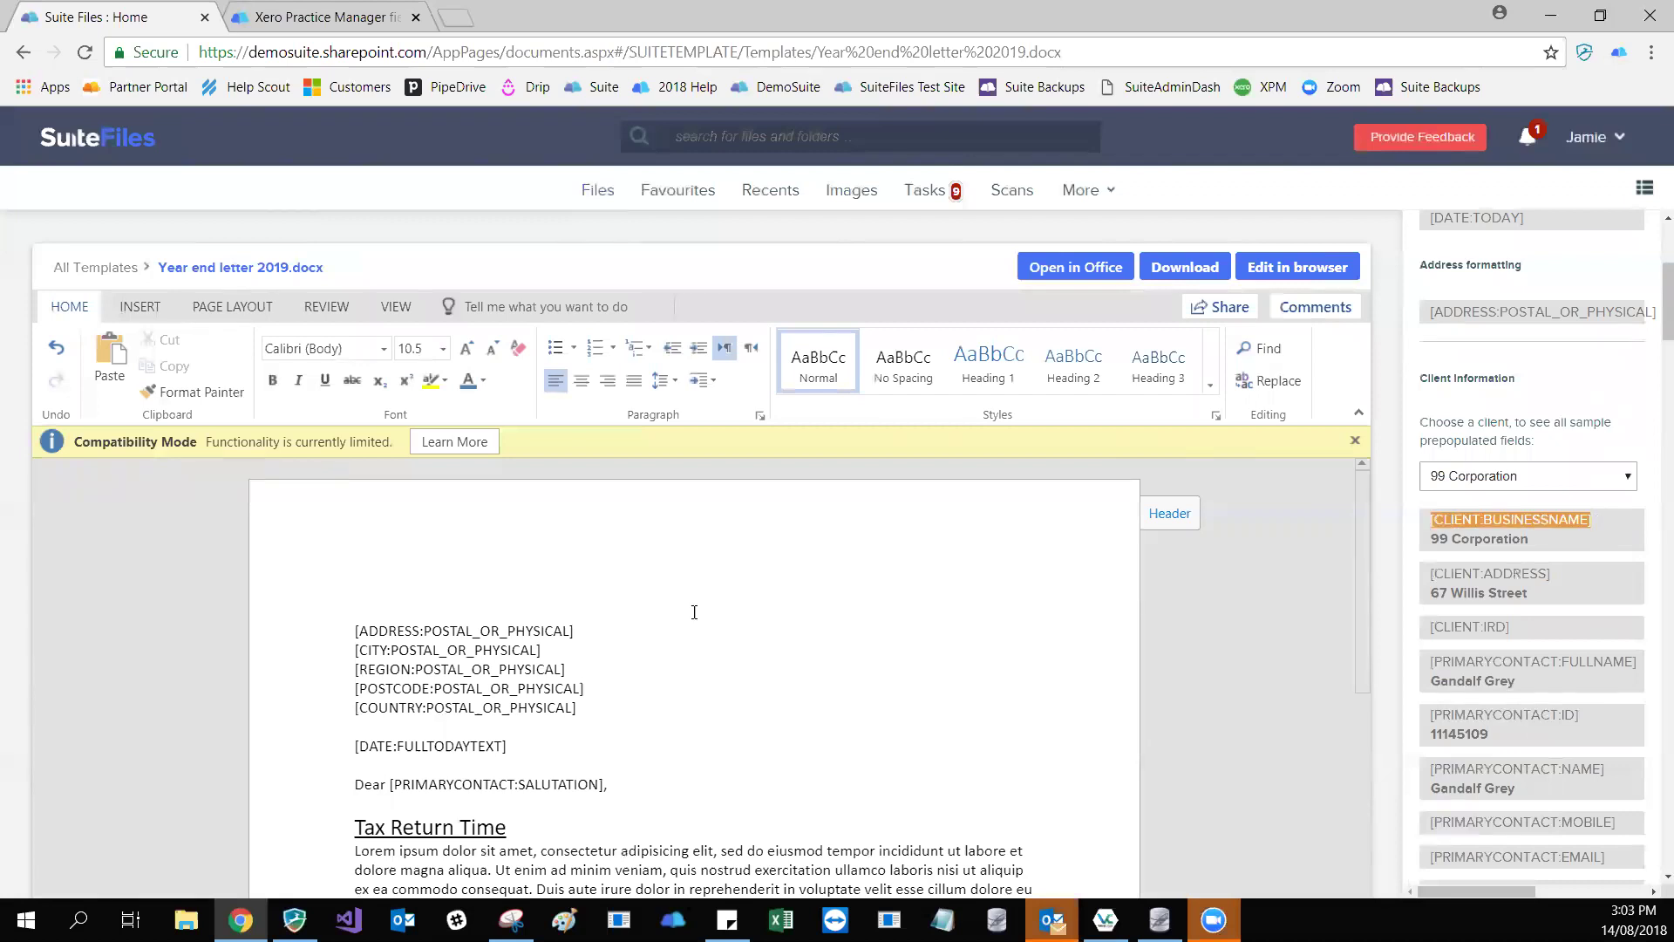
key("ctrl+v")
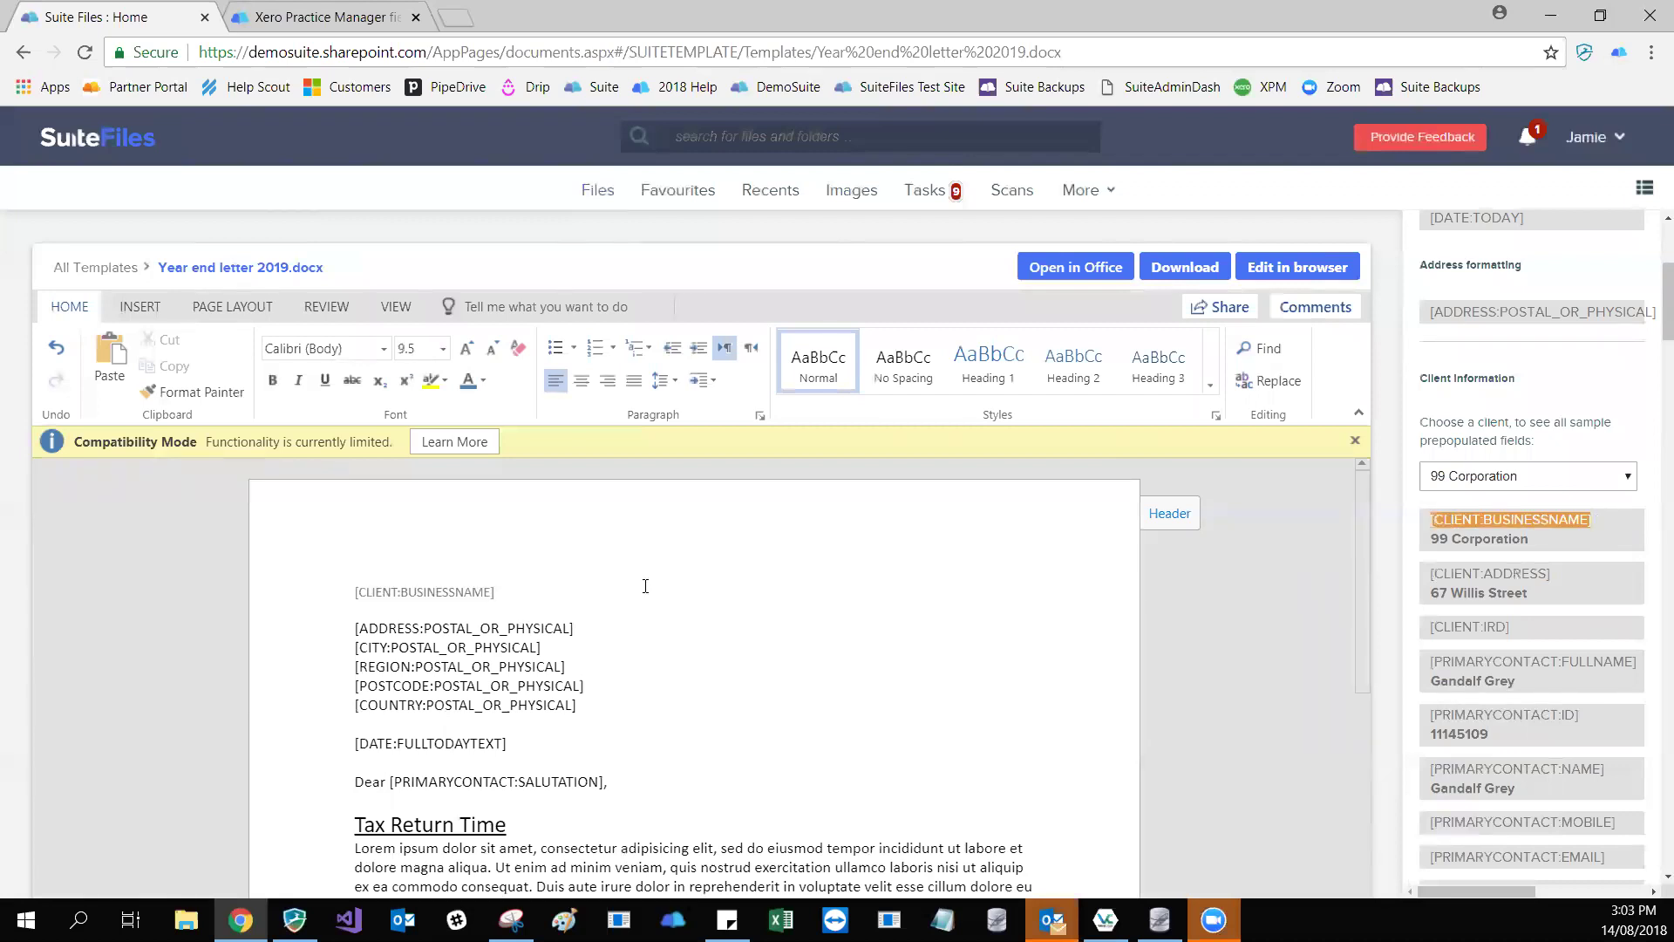
- Back in All Templates, close the side panel and delete the Year End Letters category
left_click(86, 275)
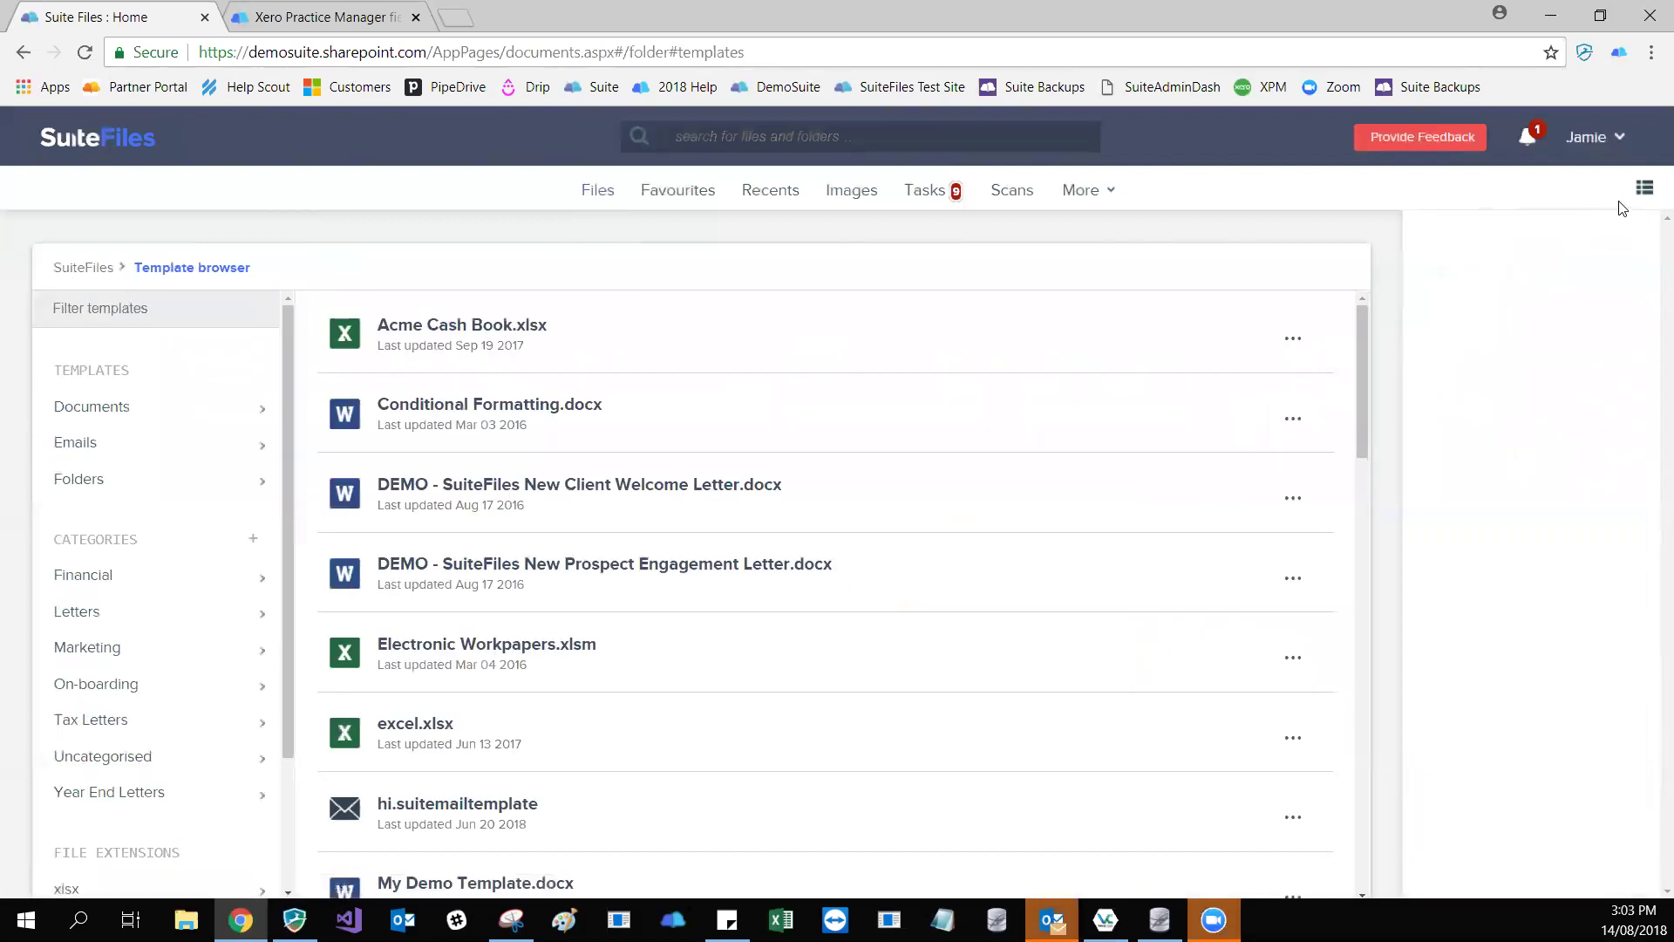
left_click(1644, 188)
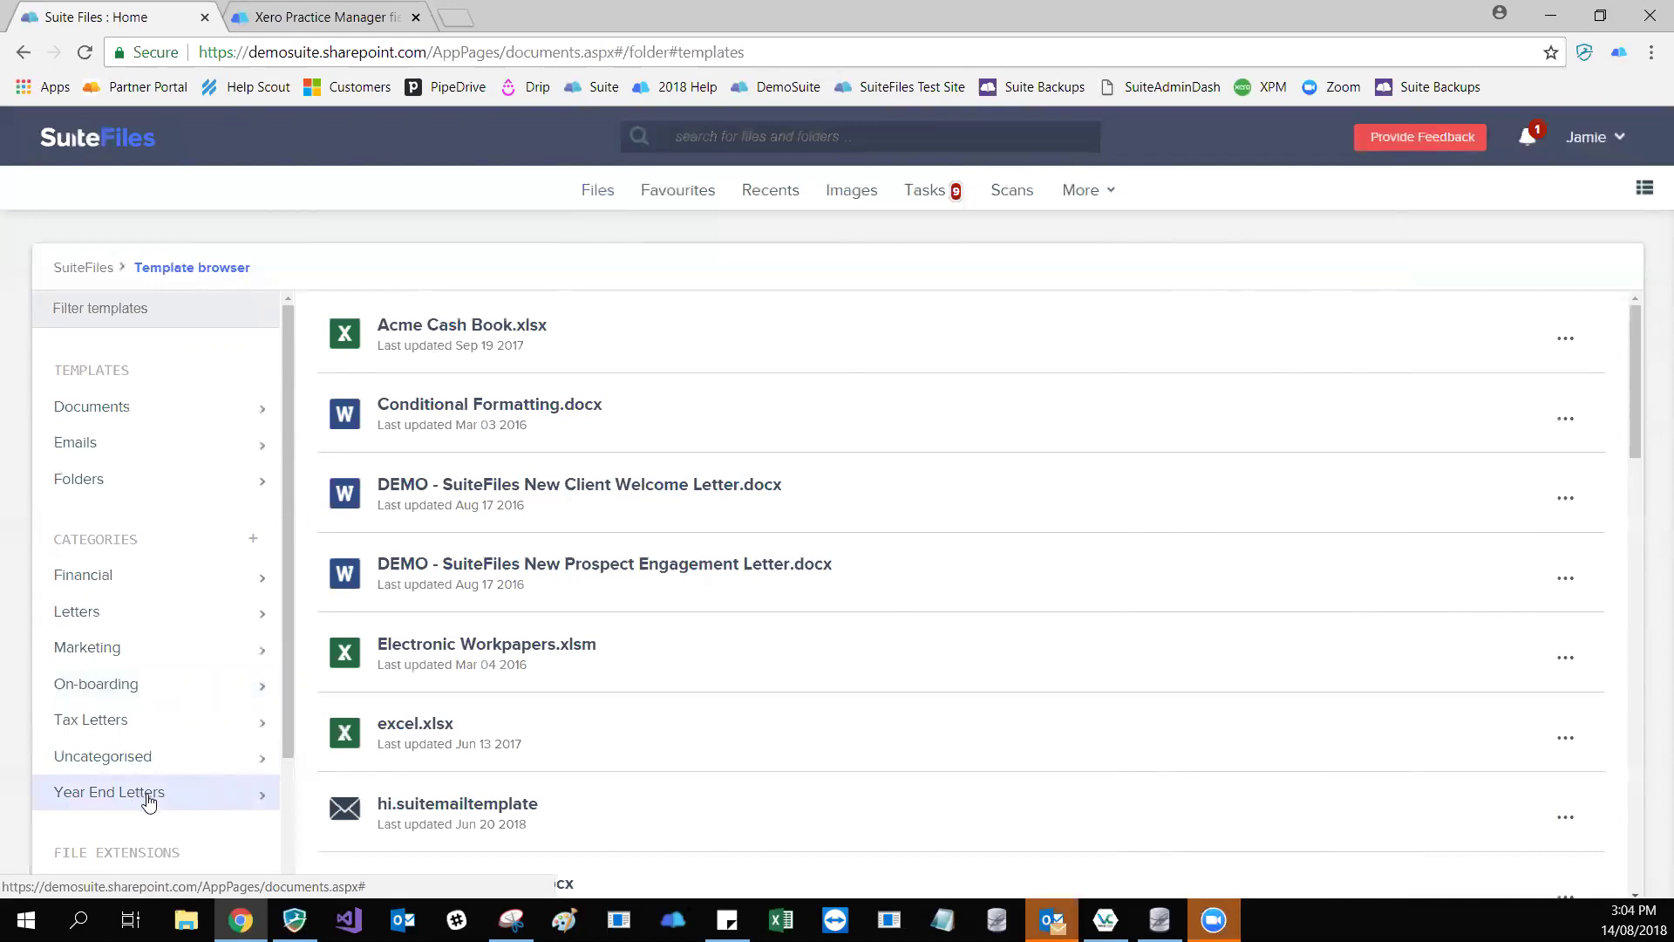
right_click(165, 803)
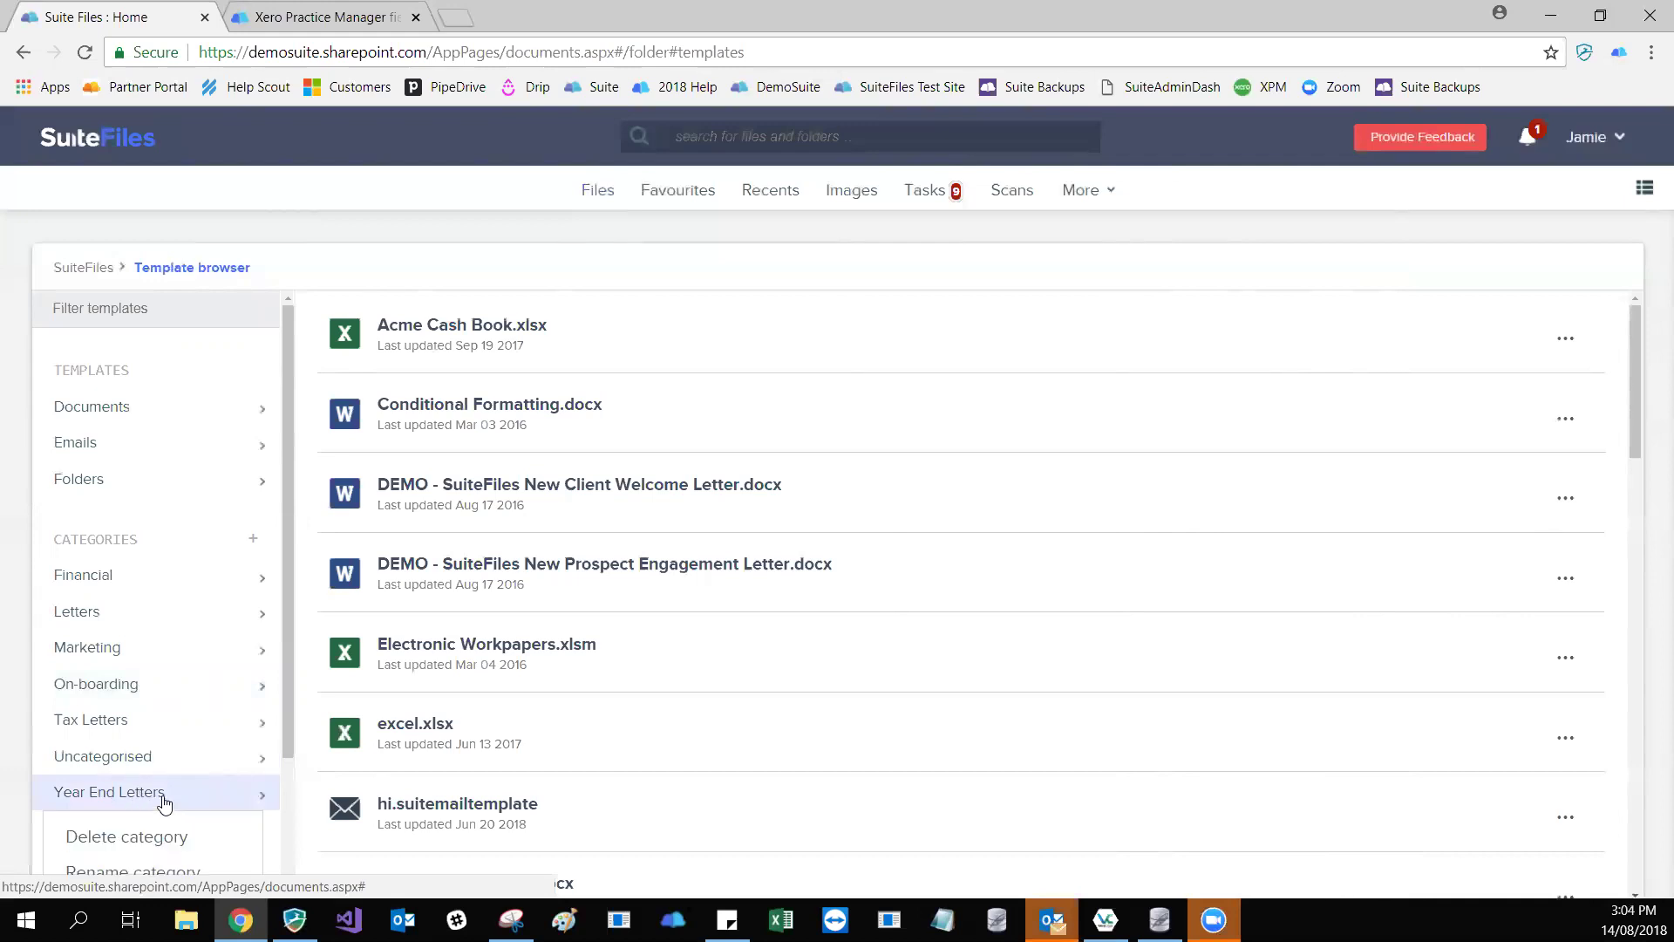
scroll(161, 784, "down", 1)
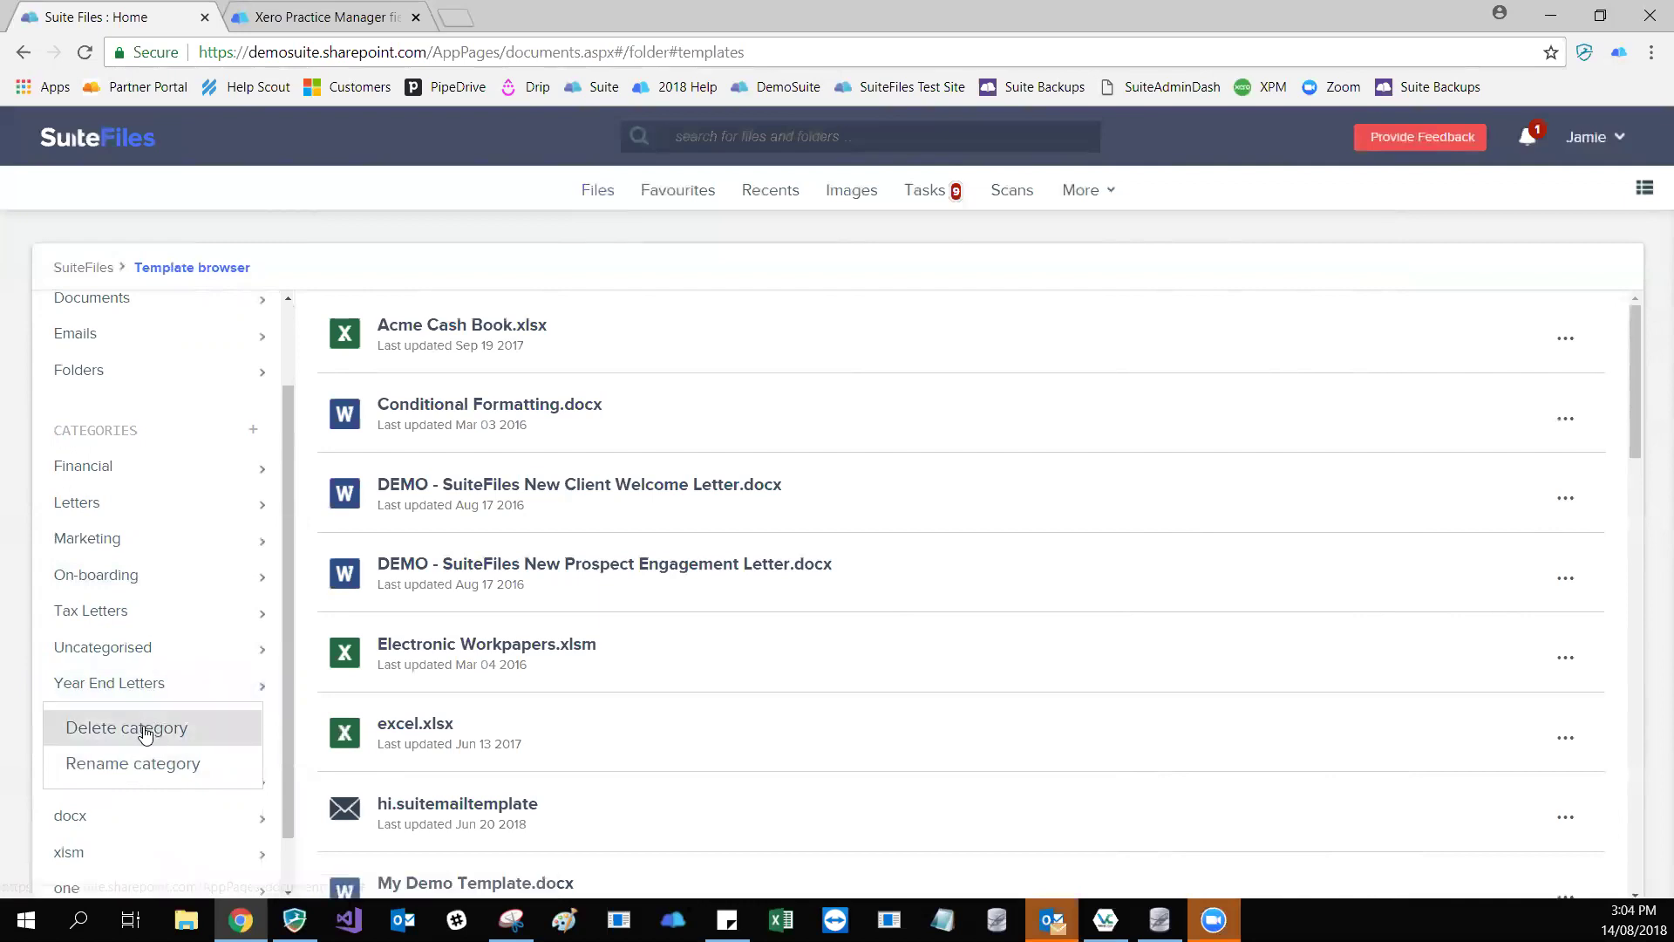
left_click(146, 735)
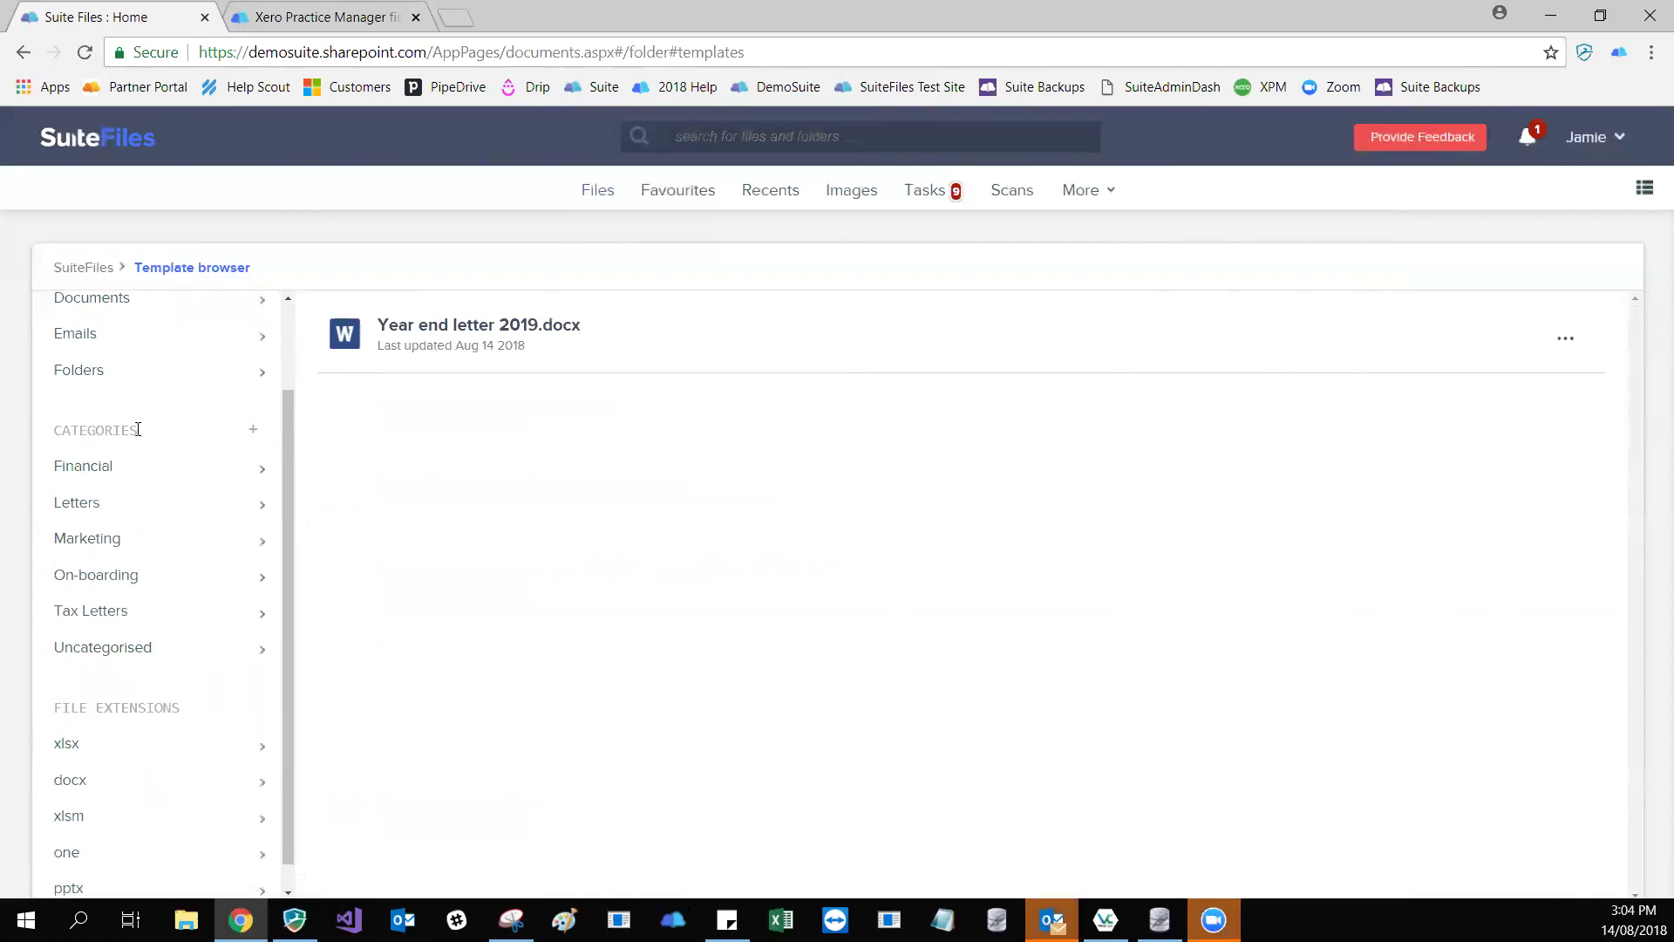
- Add a new category named Year End Letters, then list the Uncategorised templates
left_click(253, 429)
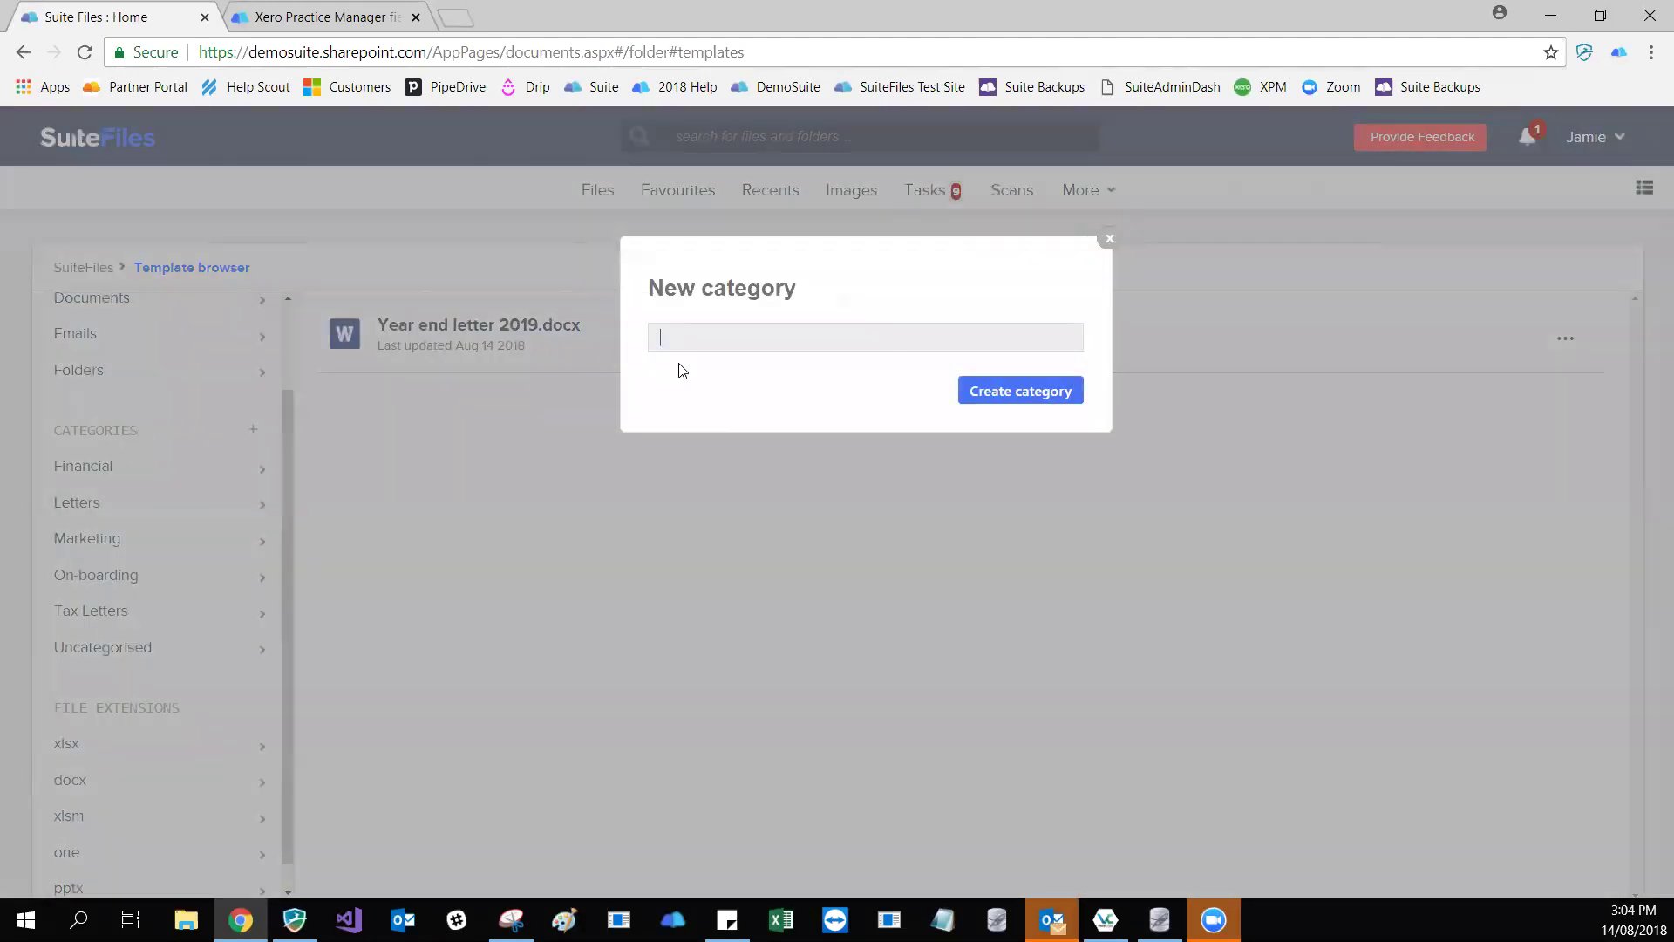
type("Year End Letters")
key("Return")
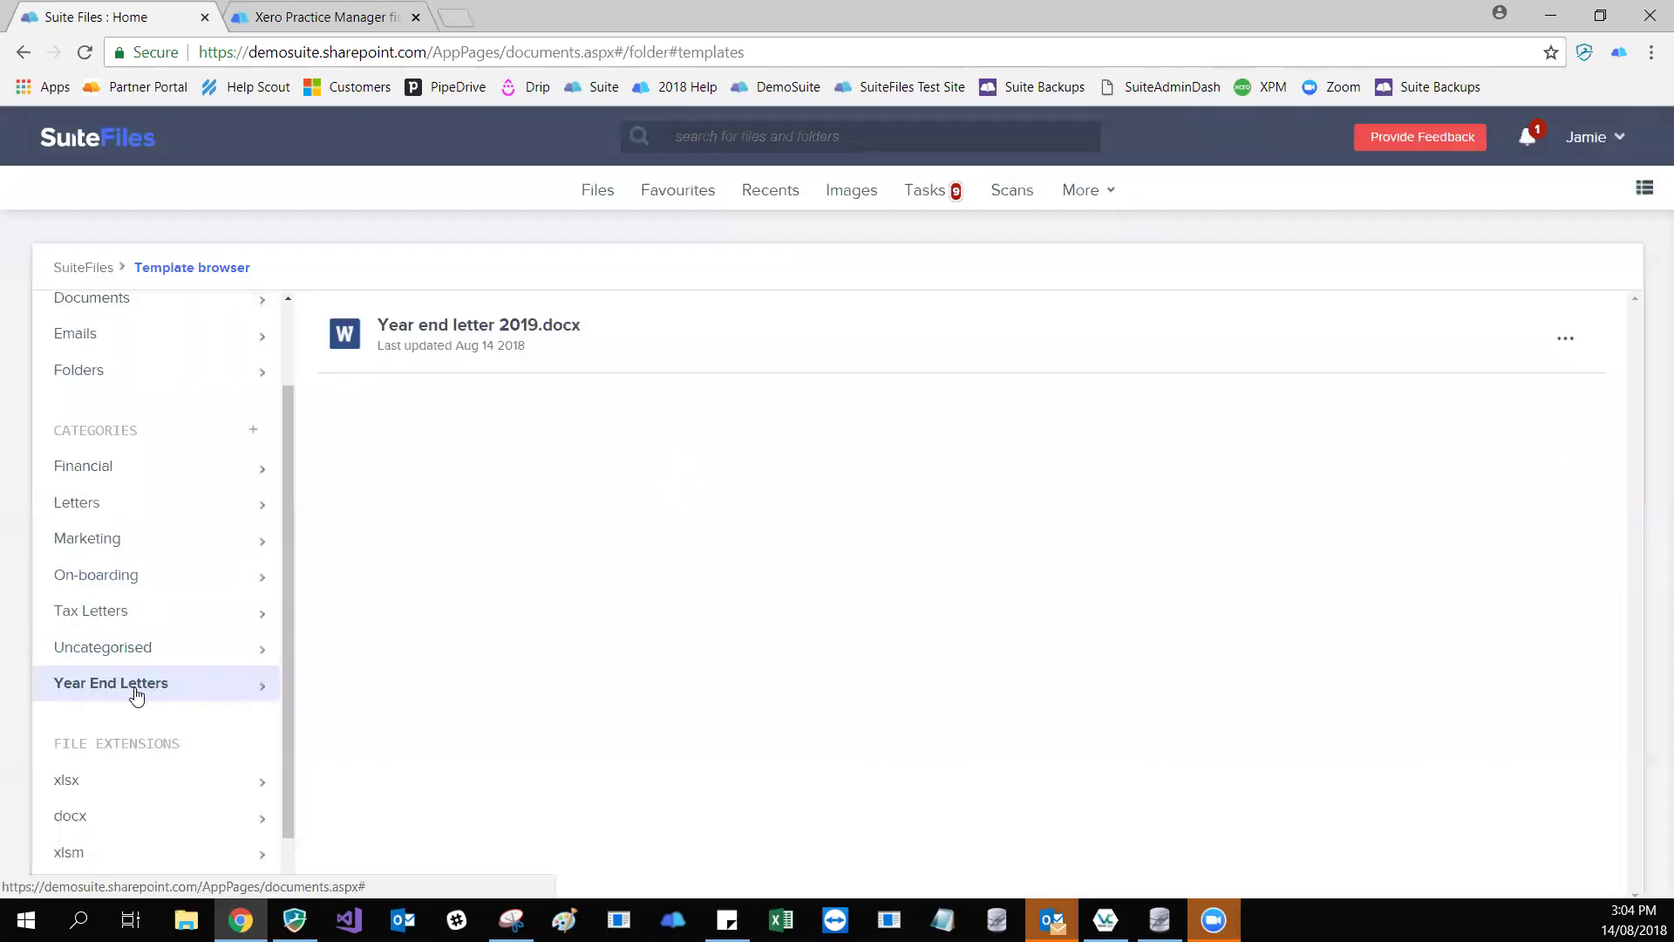
left_click(118, 654)
left_click(128, 687)
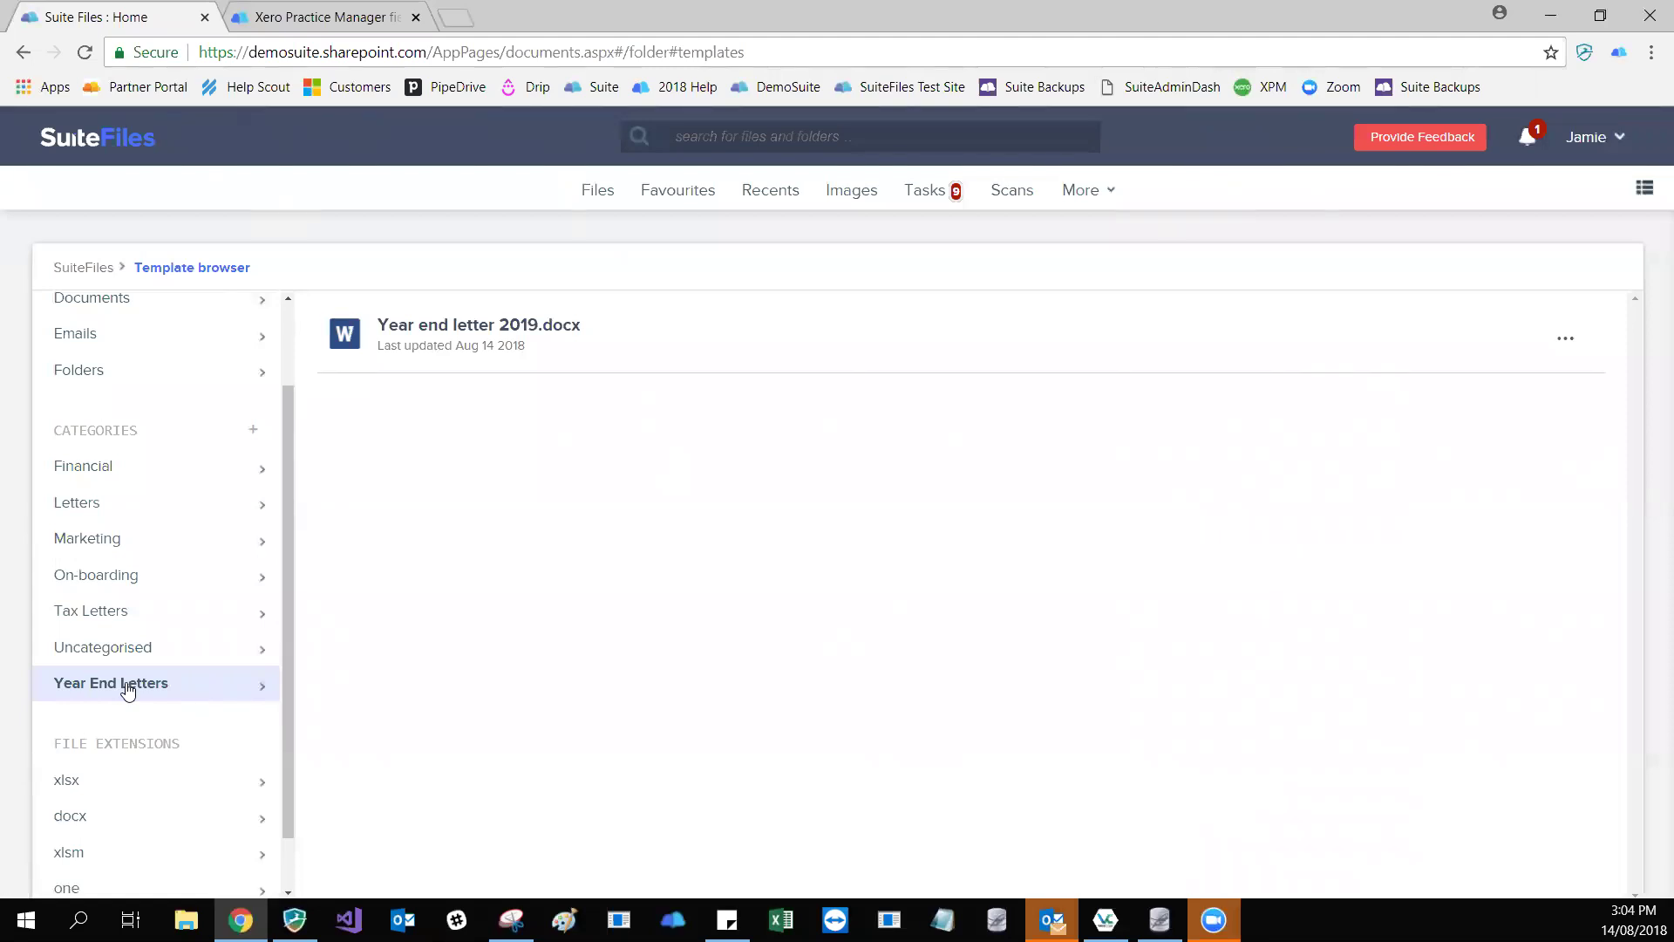
left_click(154, 650)
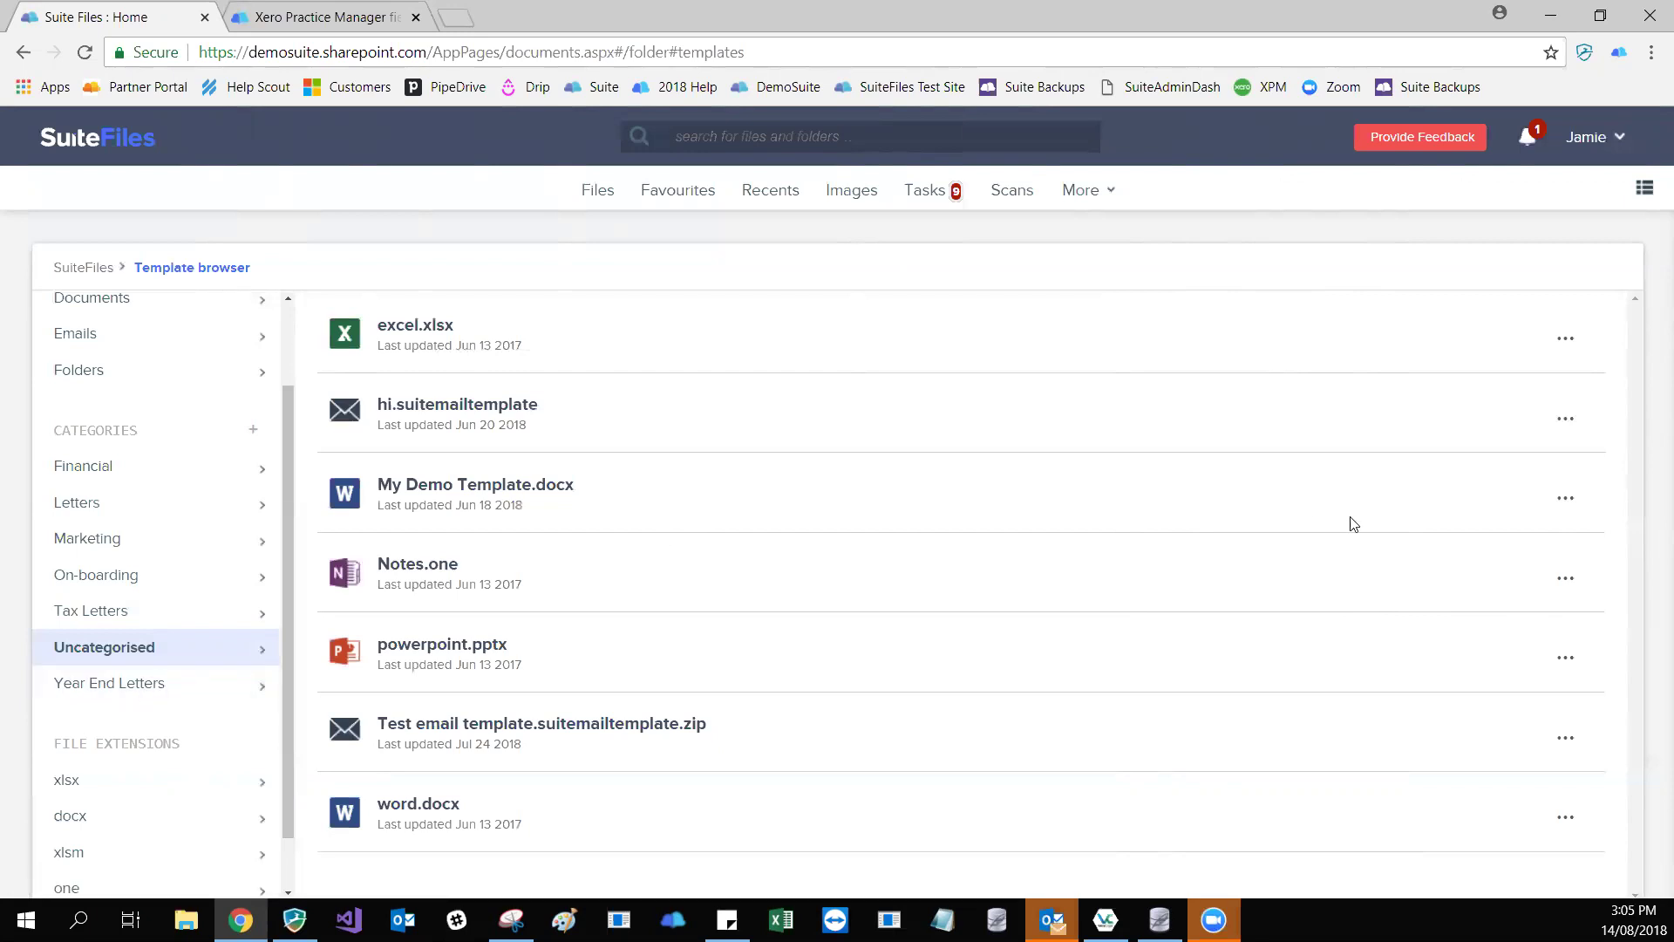
- Add My Demo Template.docx to Year End Letters and view that category
left_click(1566, 501)
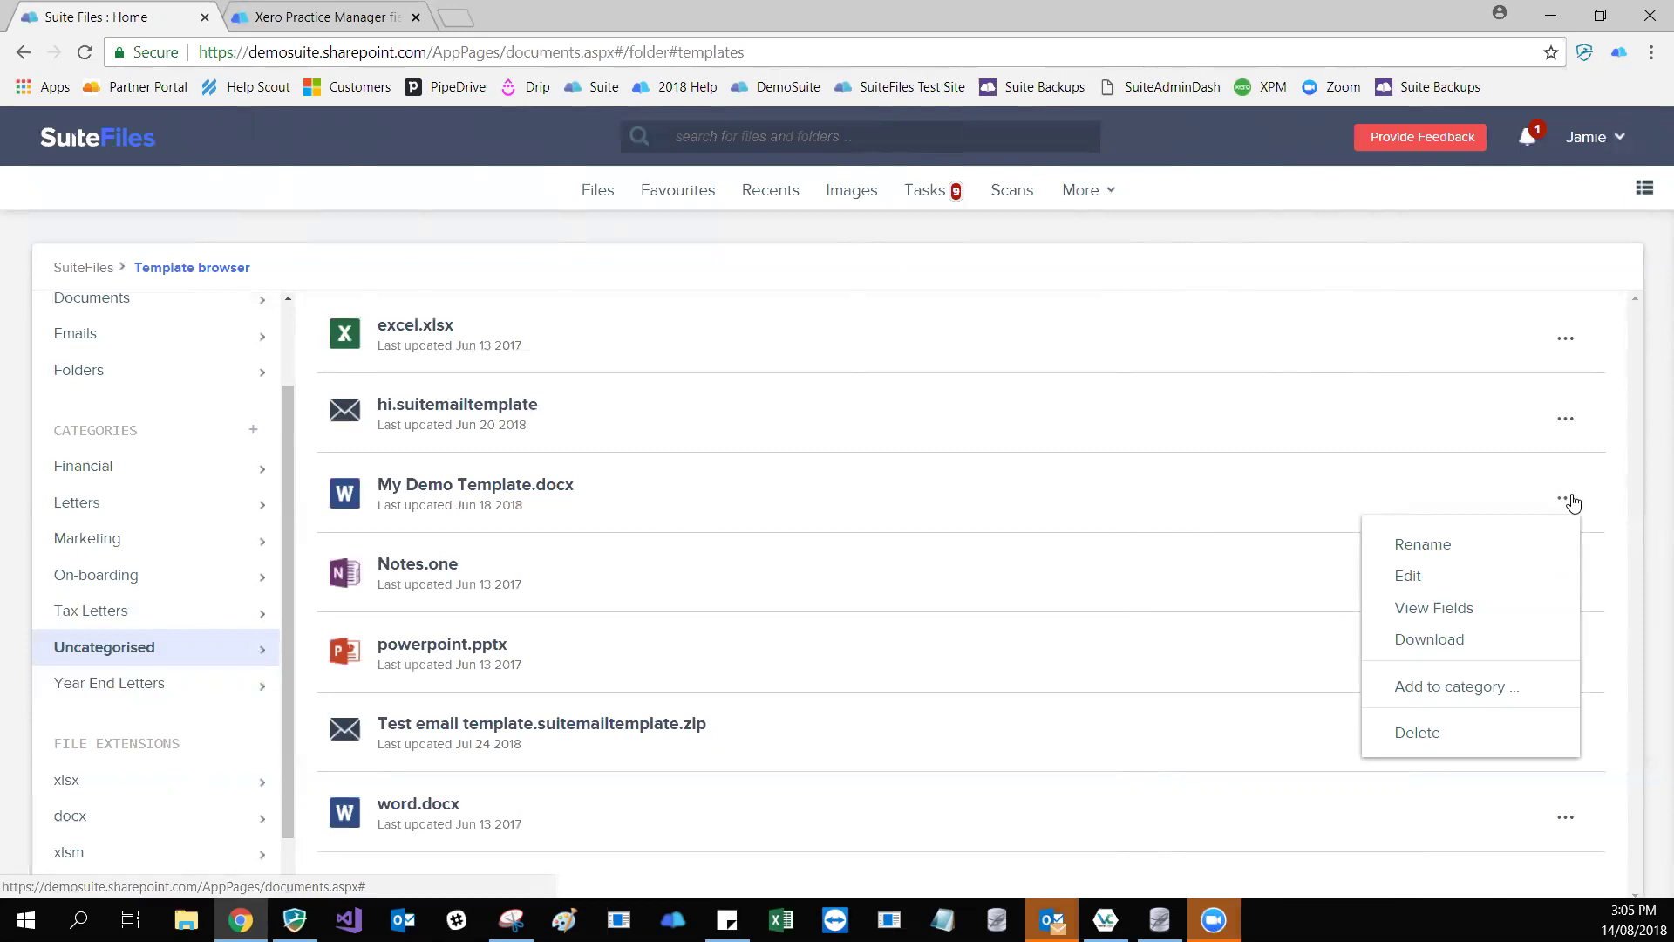
left_click(1458, 693)
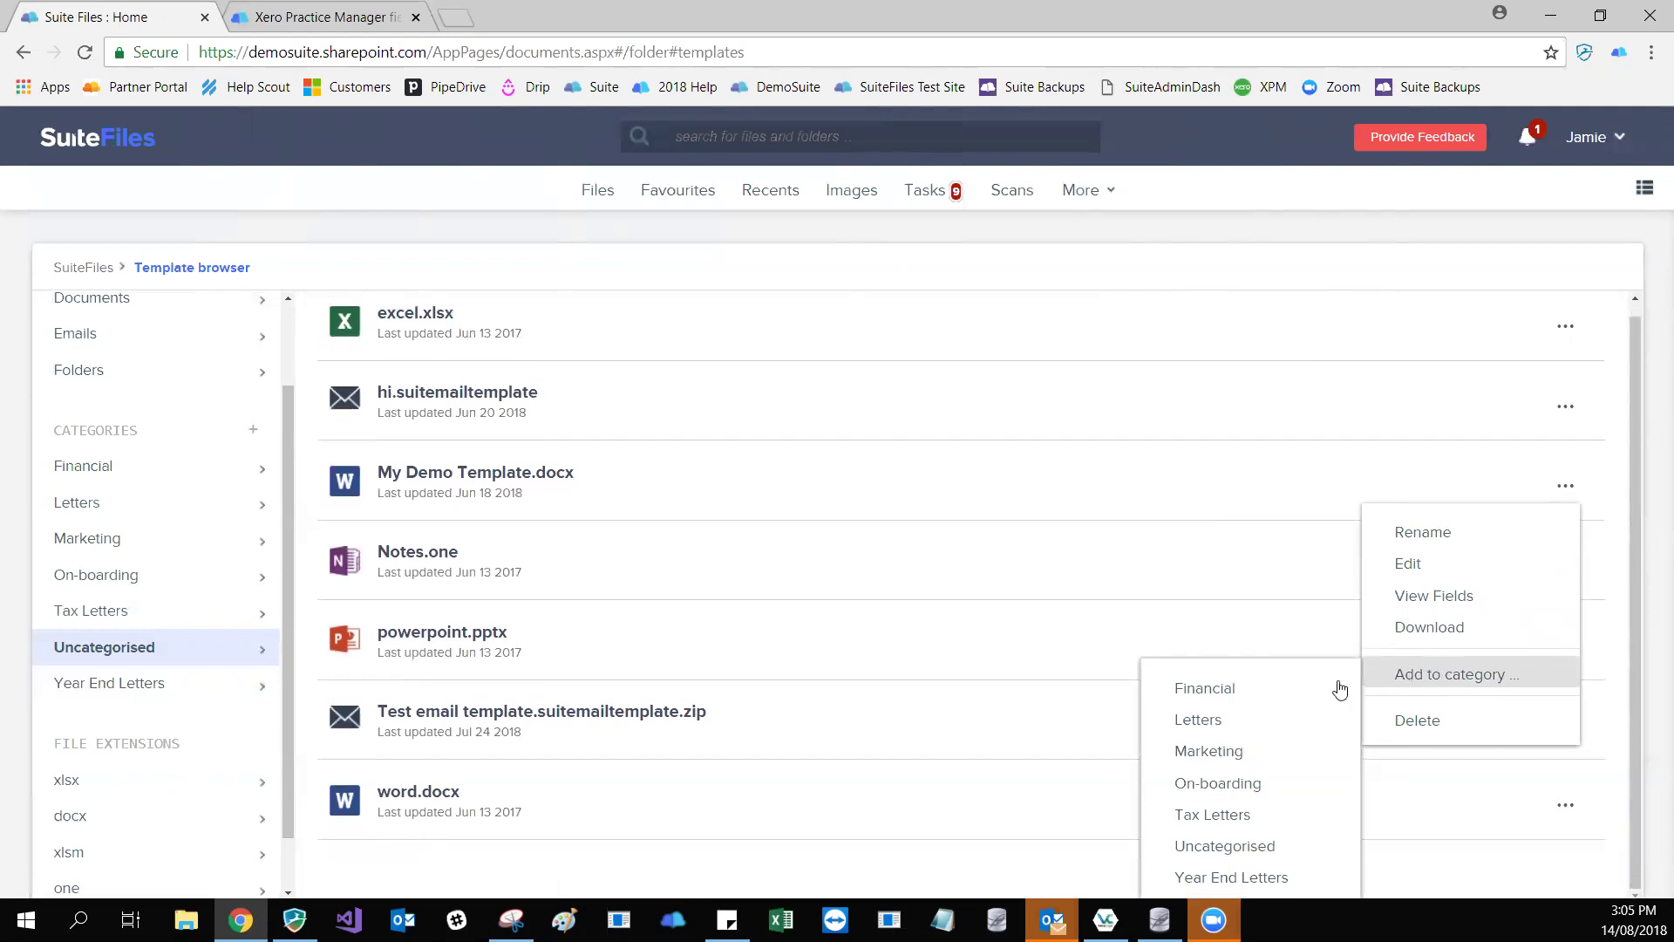
key("Down")
key("Down")
key("Down")
key("Down")
key("Down")
key("Down")
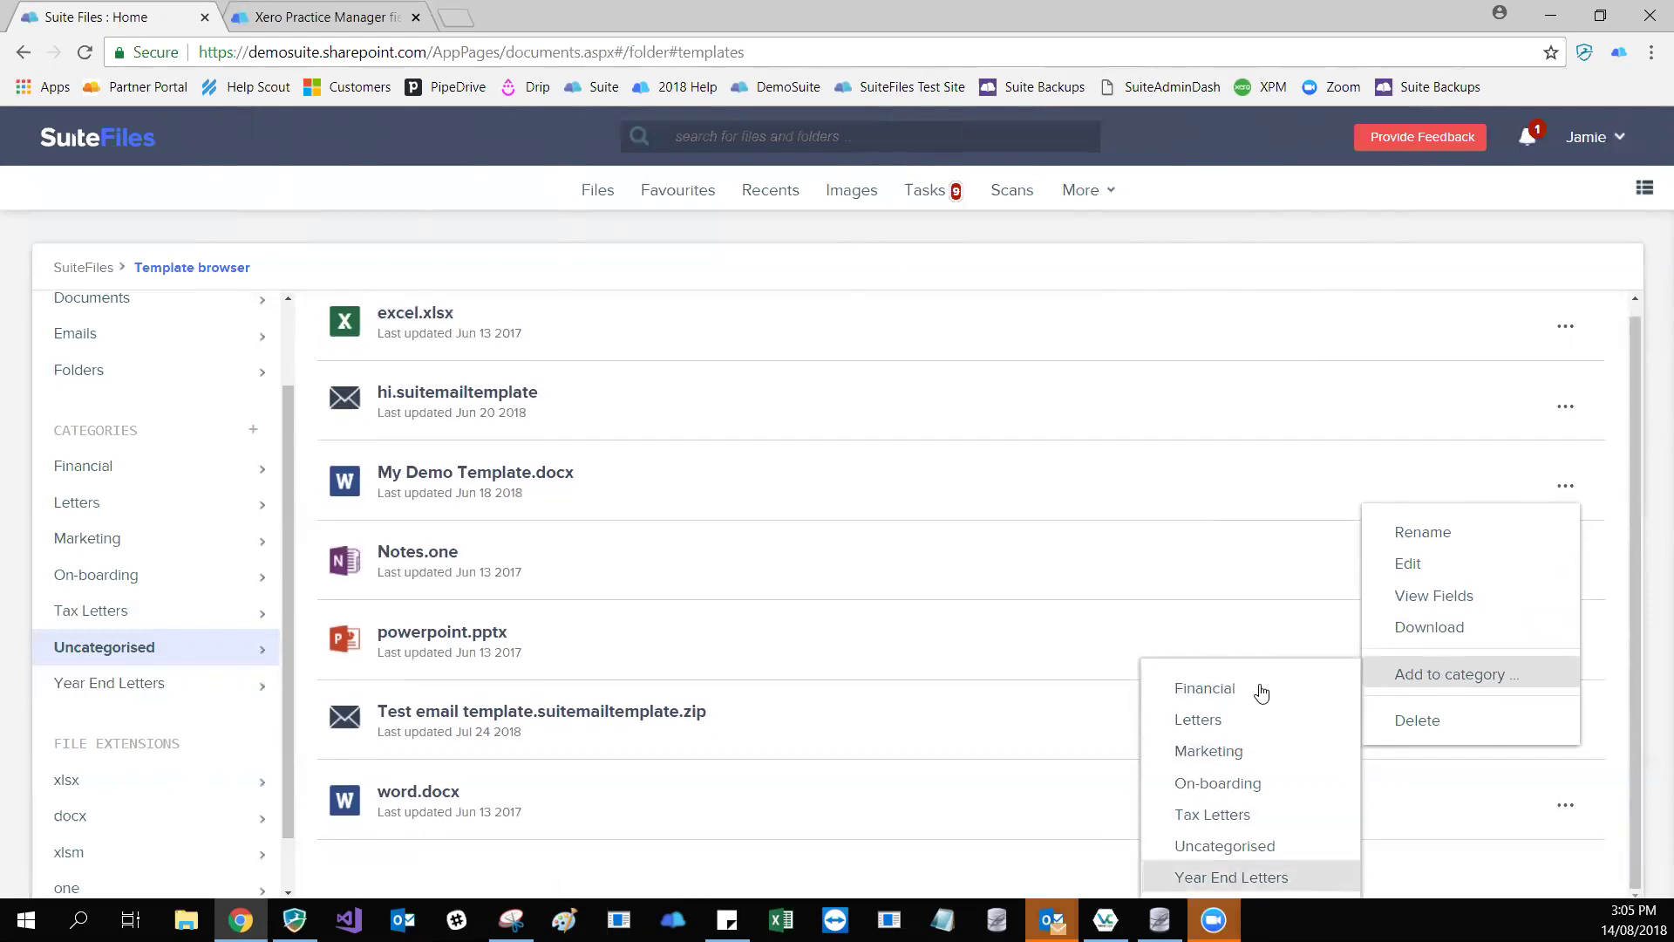
key("Up")
key("Up")
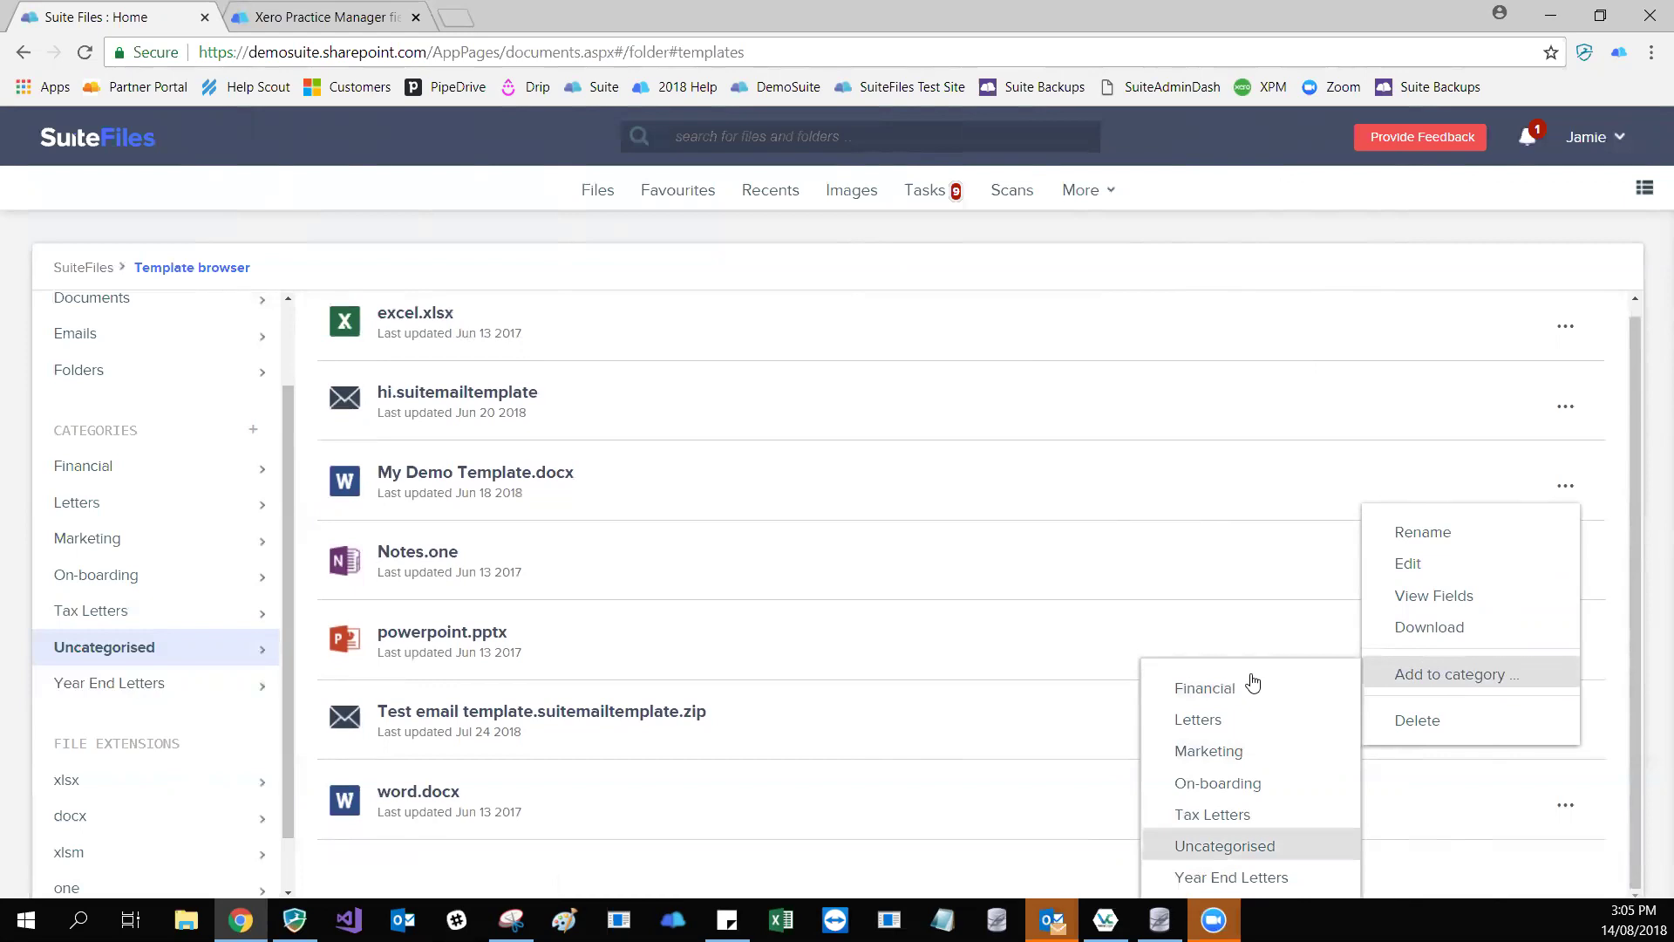
key("Down")
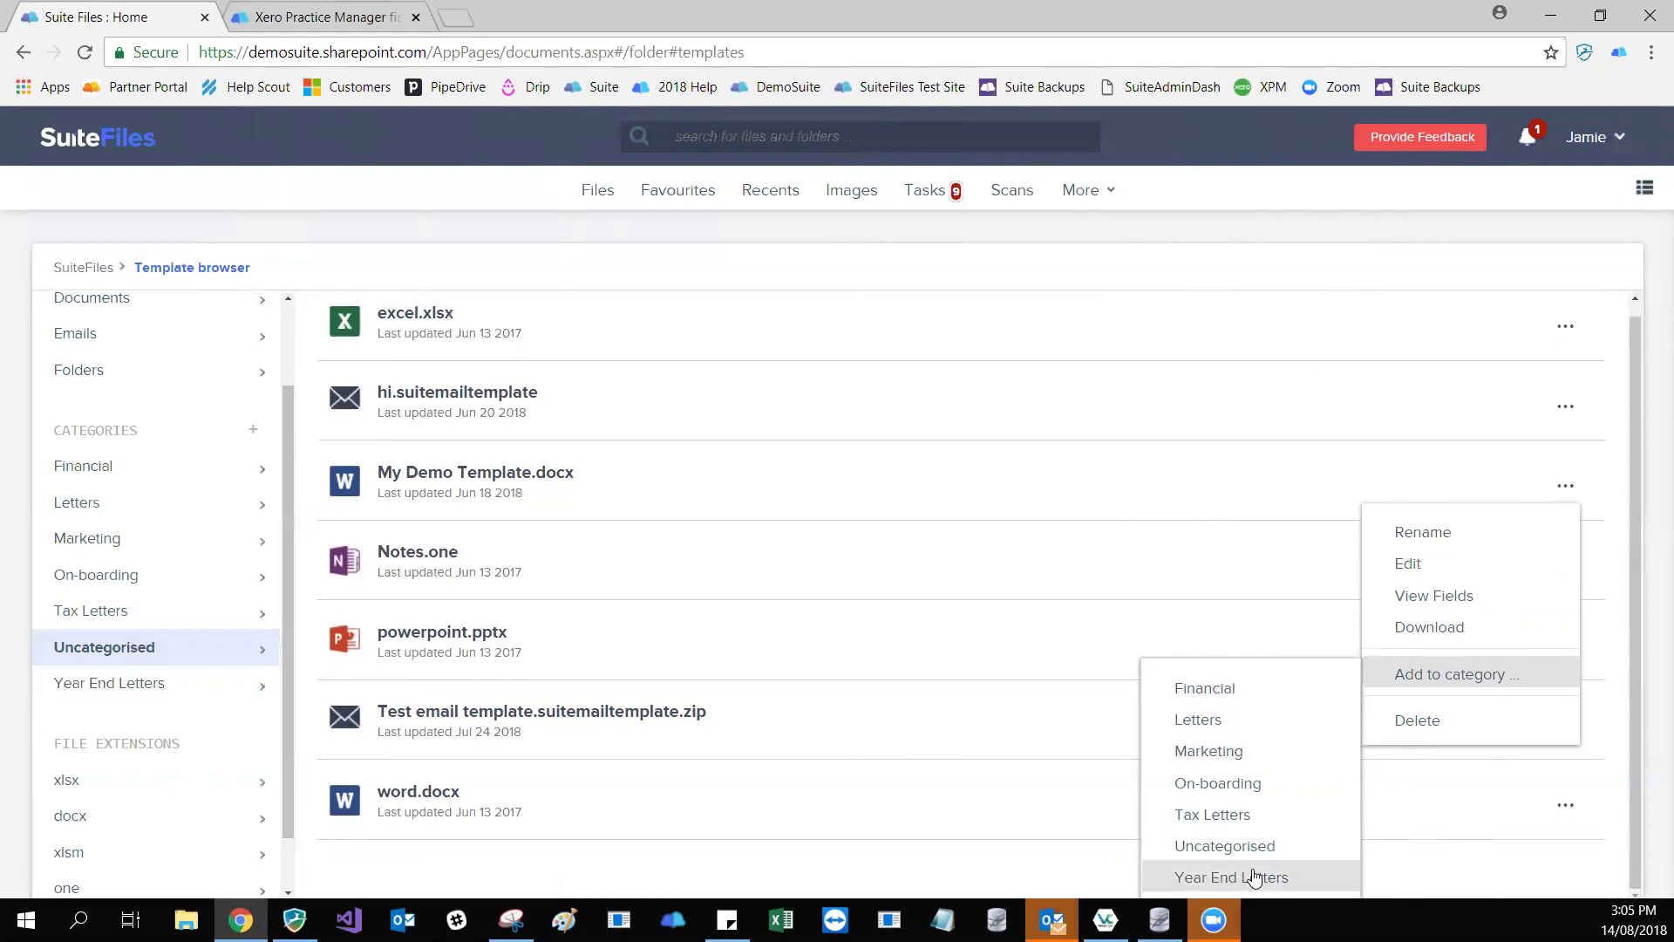
left_click(1254, 878)
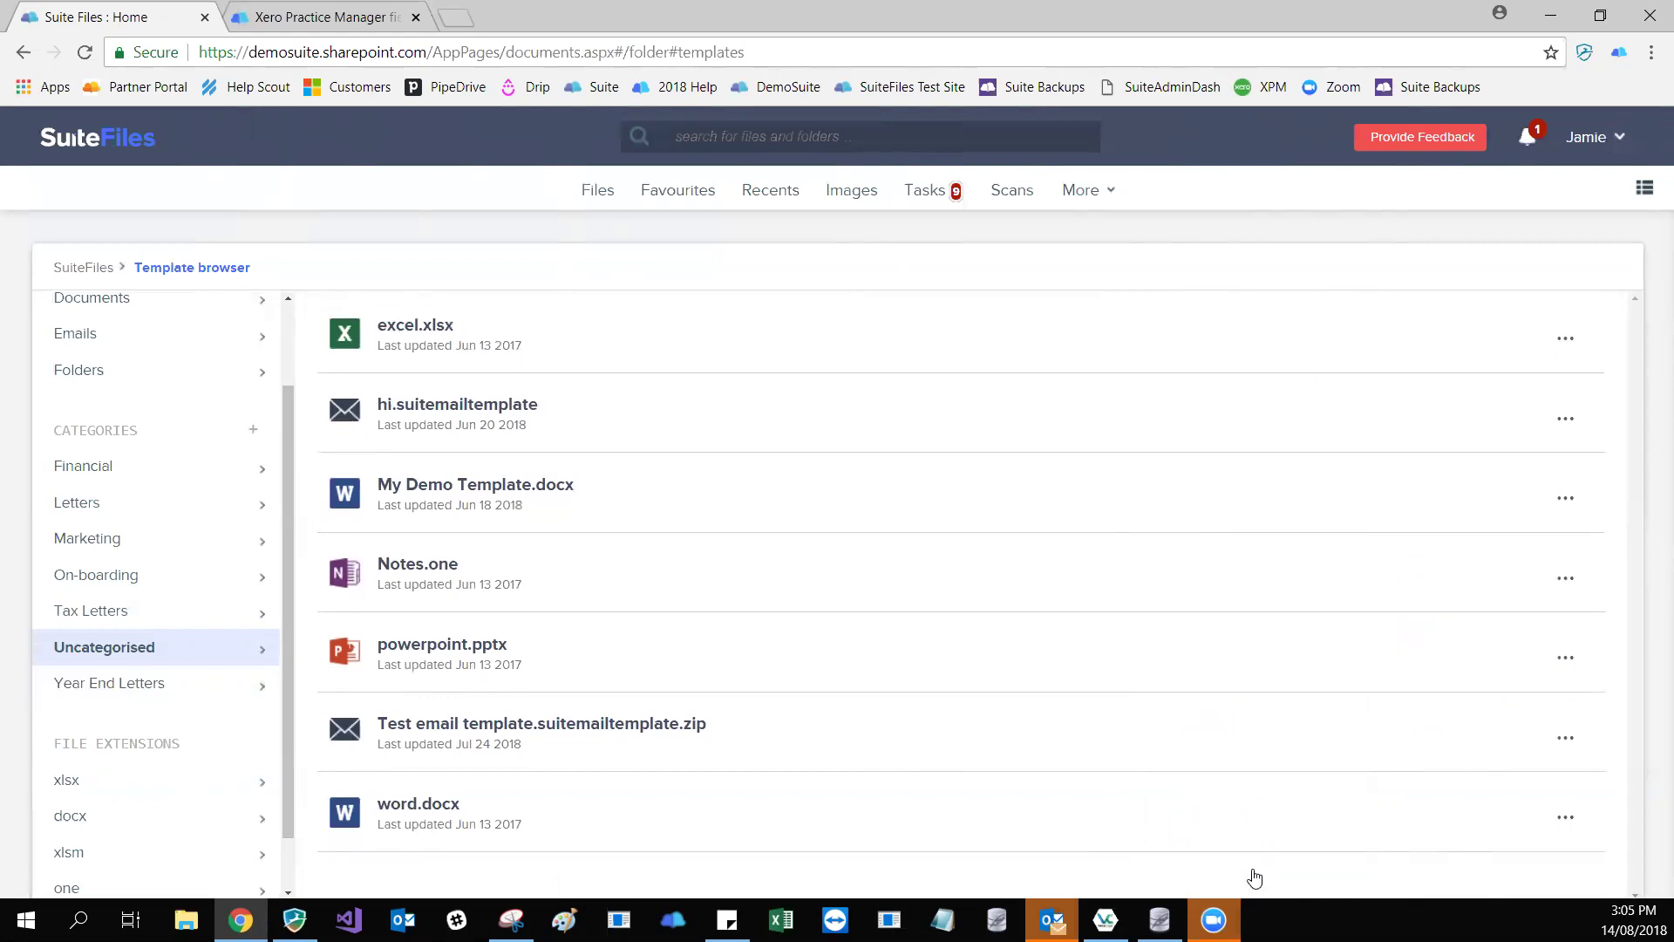
left_click(96, 690)
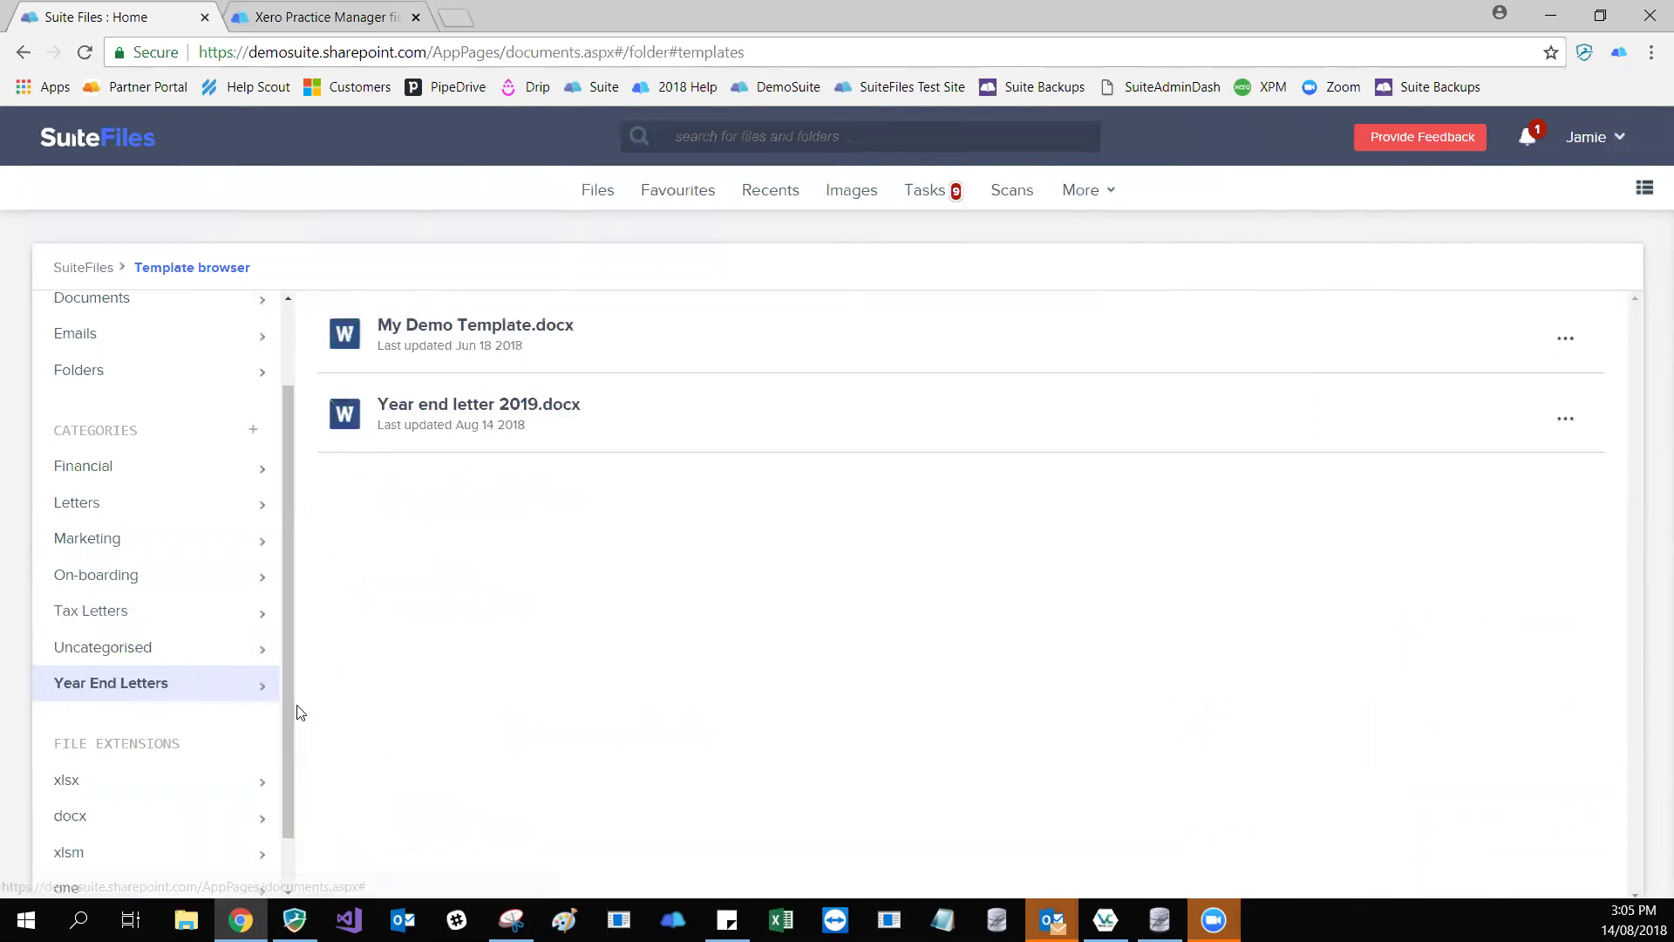
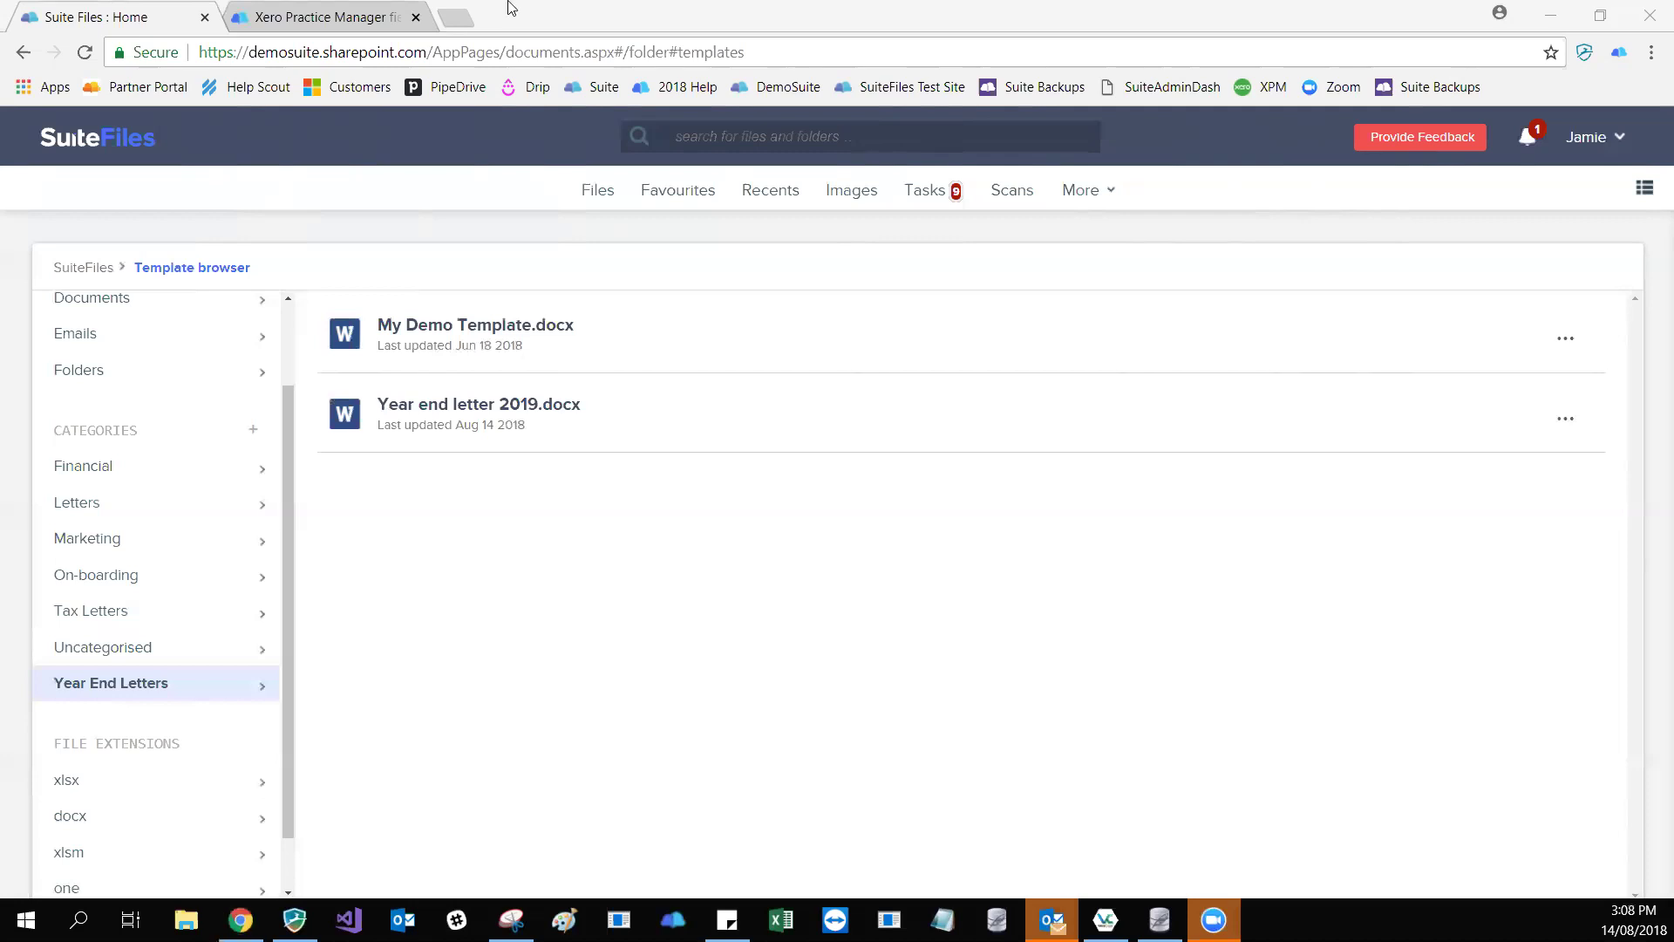
- Switch from the SuiteFiles template browser in Chrome to the Outlook inbox
key("alt+Tab")
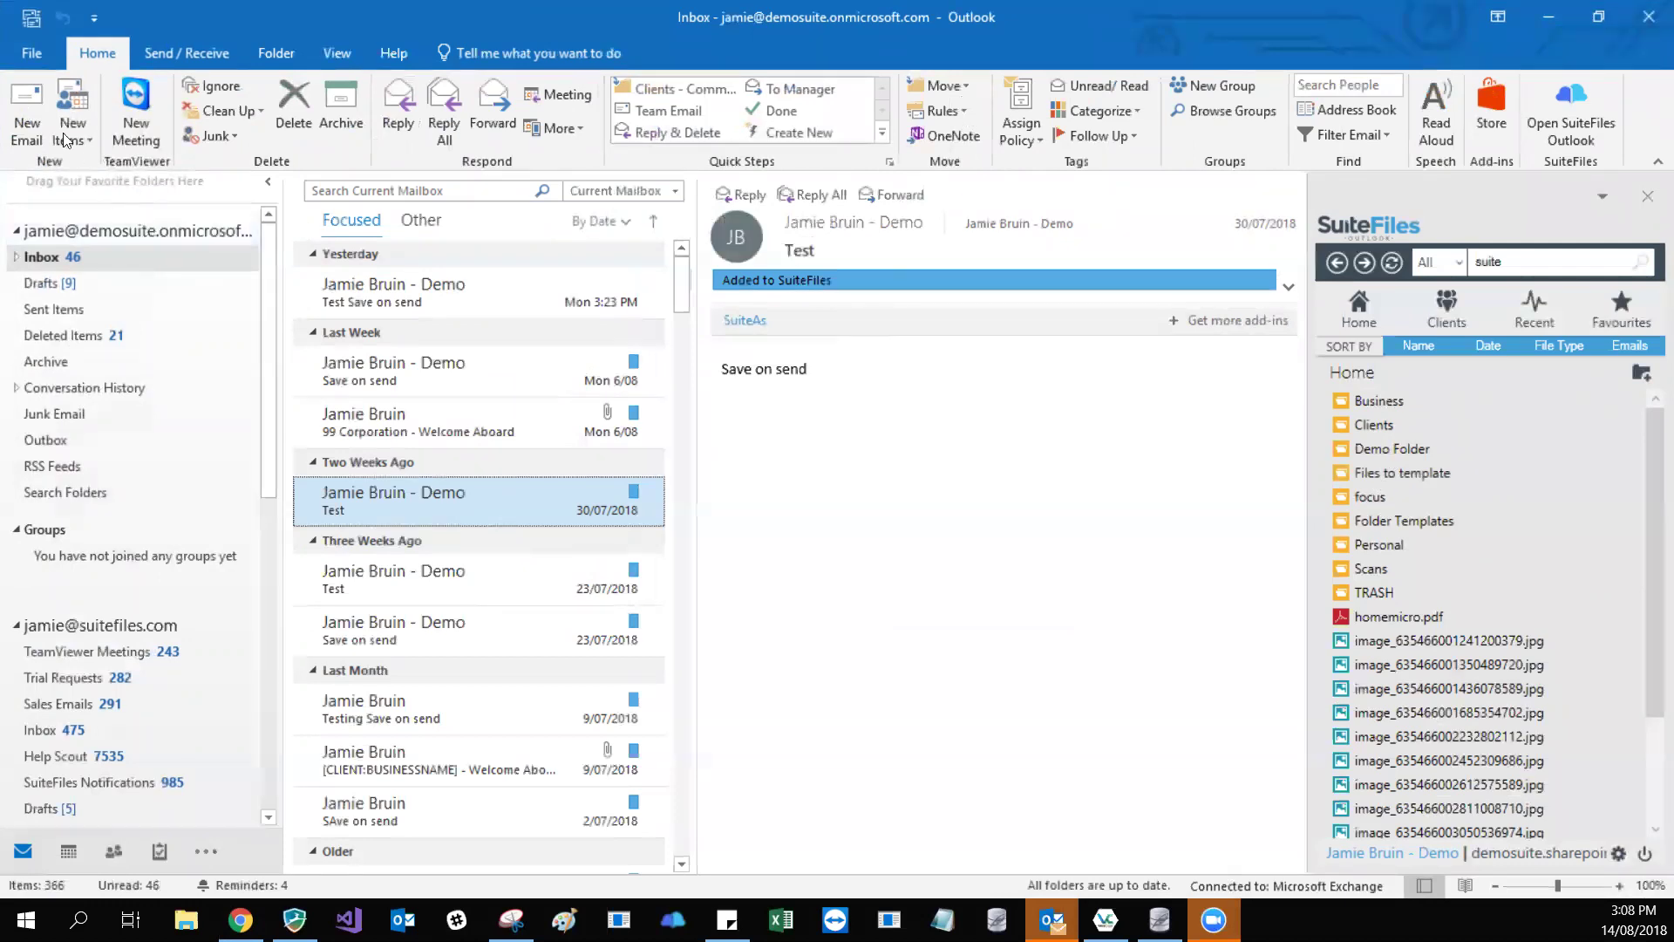
- Create a new email from the Welcome to SuiteFiles template without prepopulating client details
left_click(38, 120)
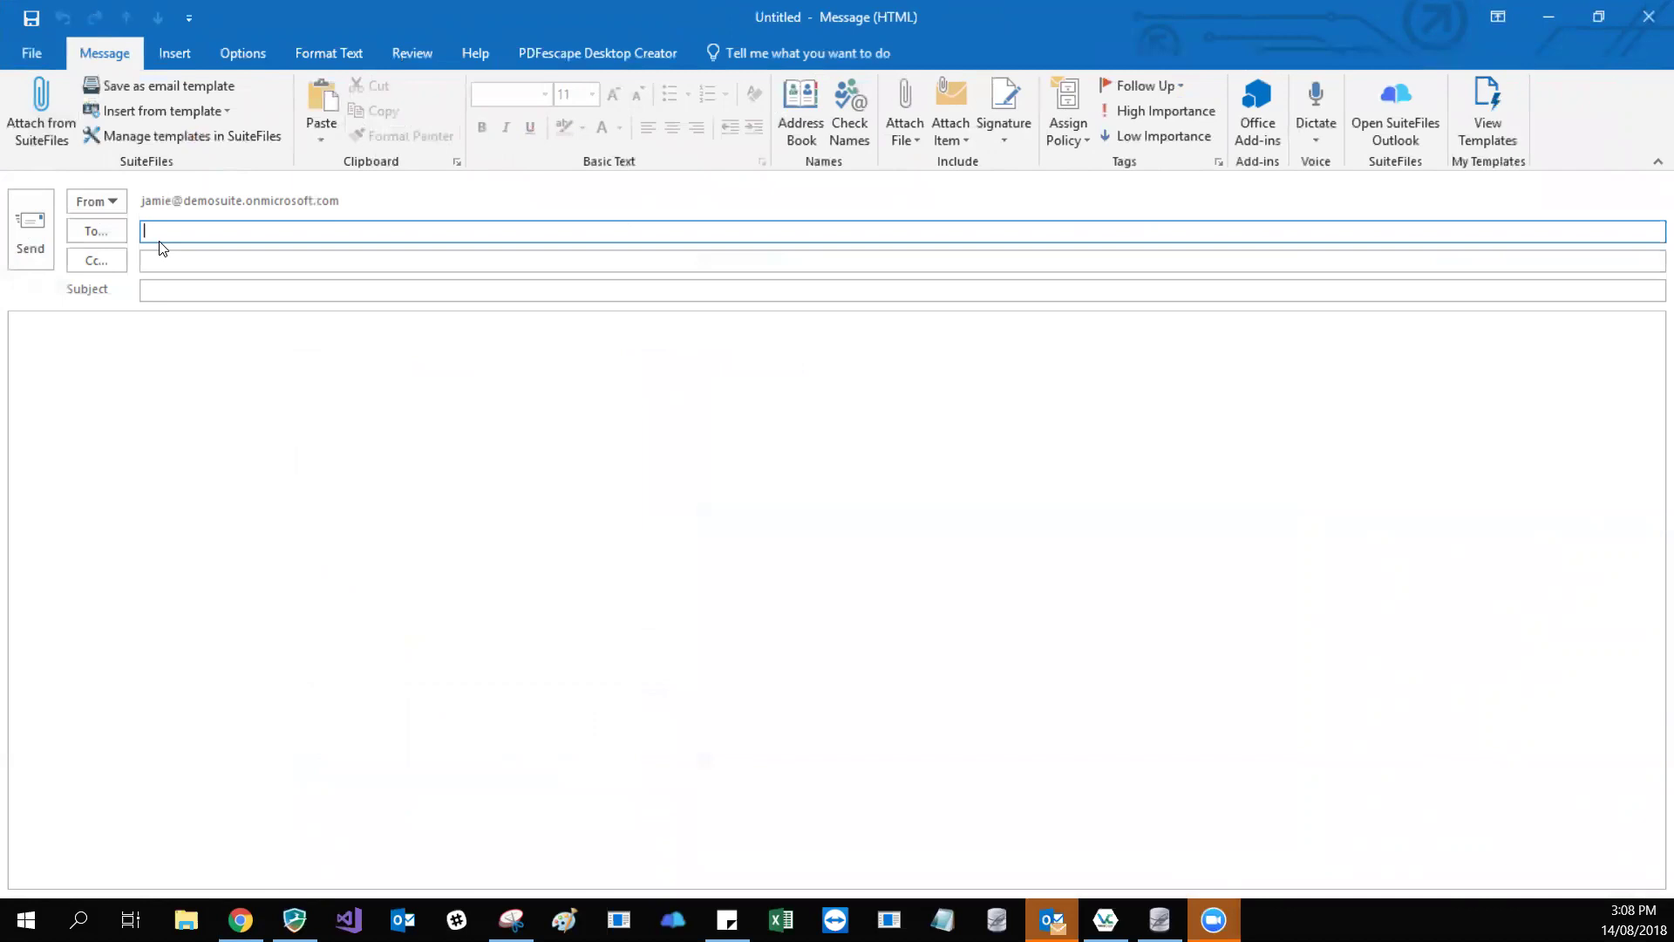
left_click(185, 116)
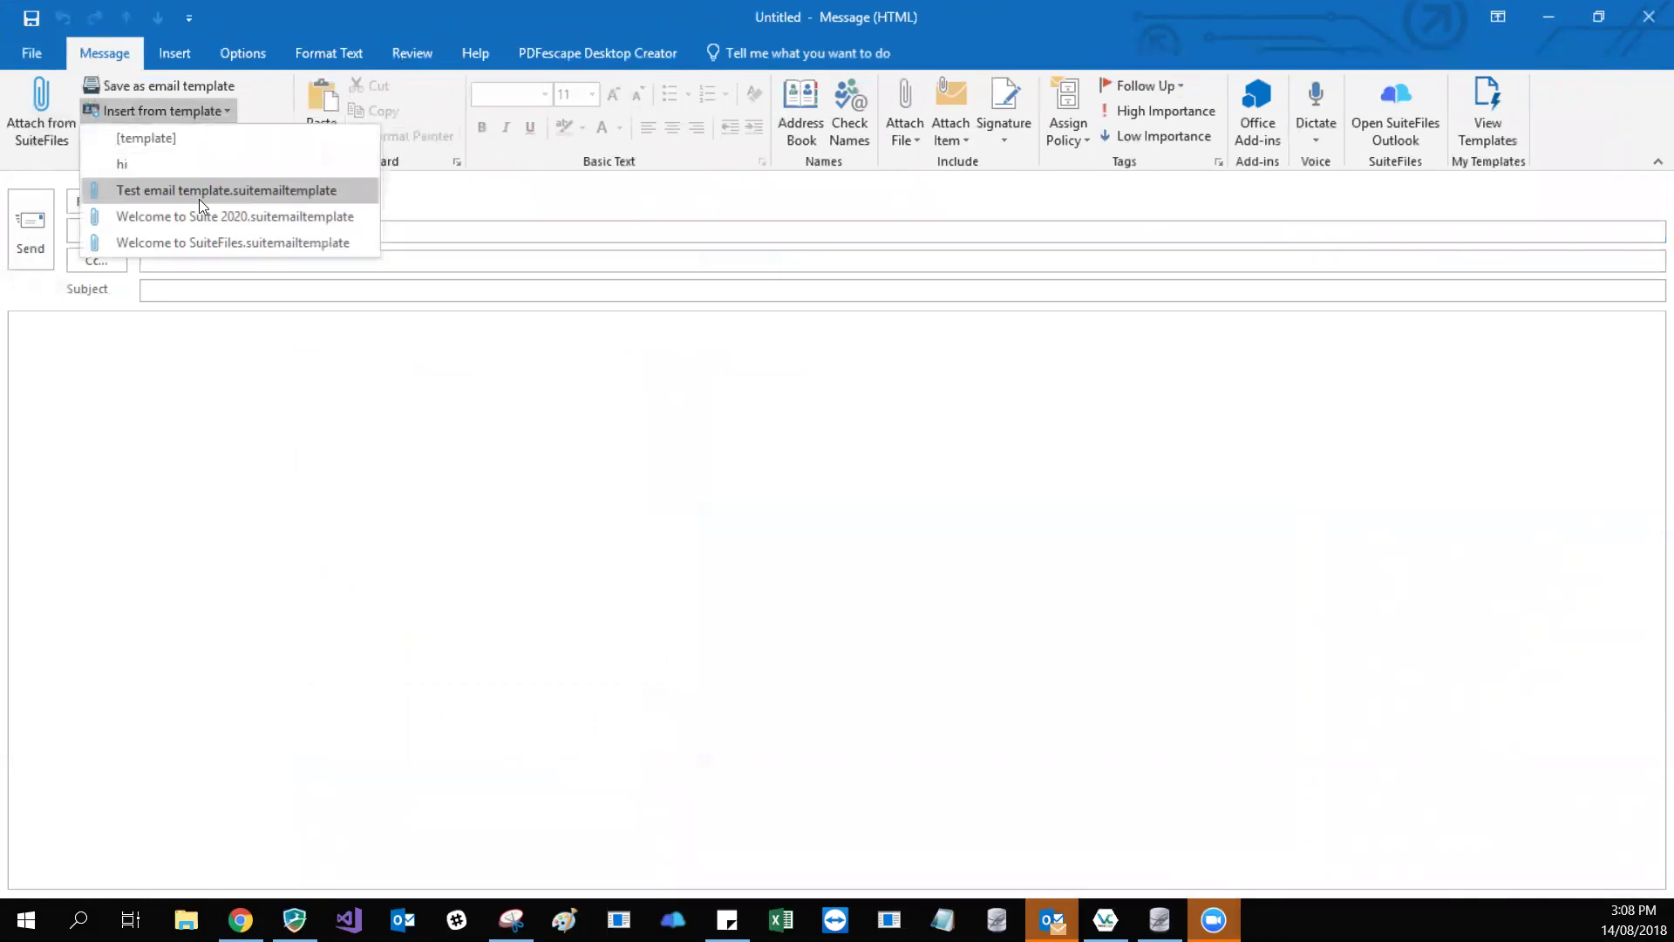
left_click(221, 243)
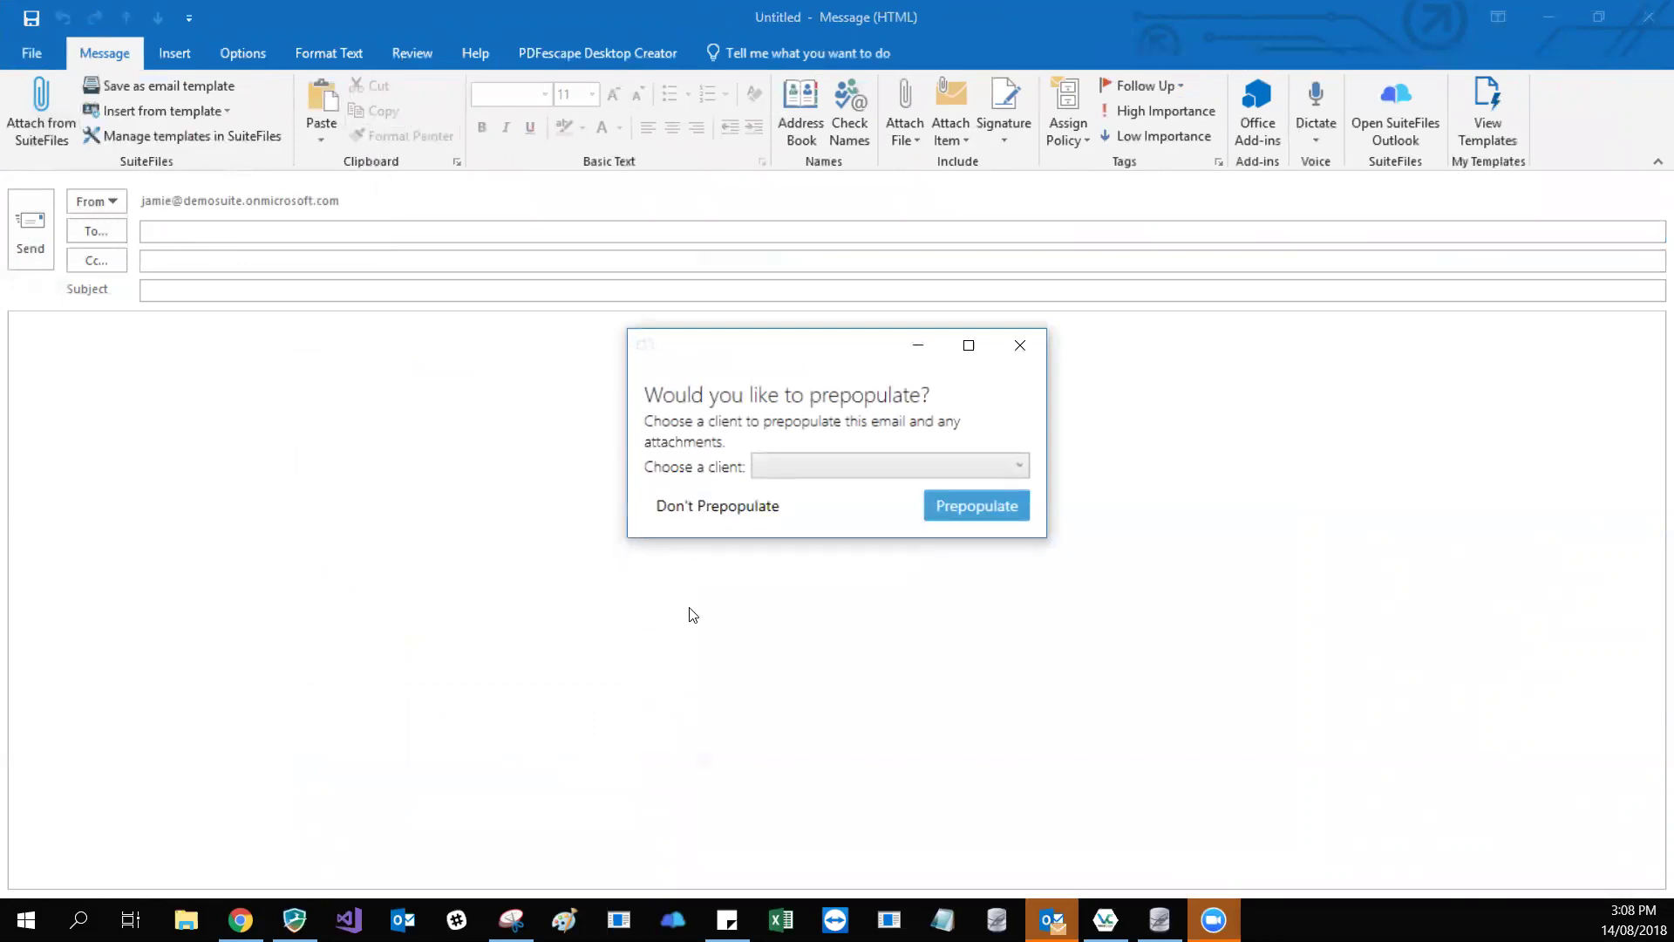
left_click(695, 523)
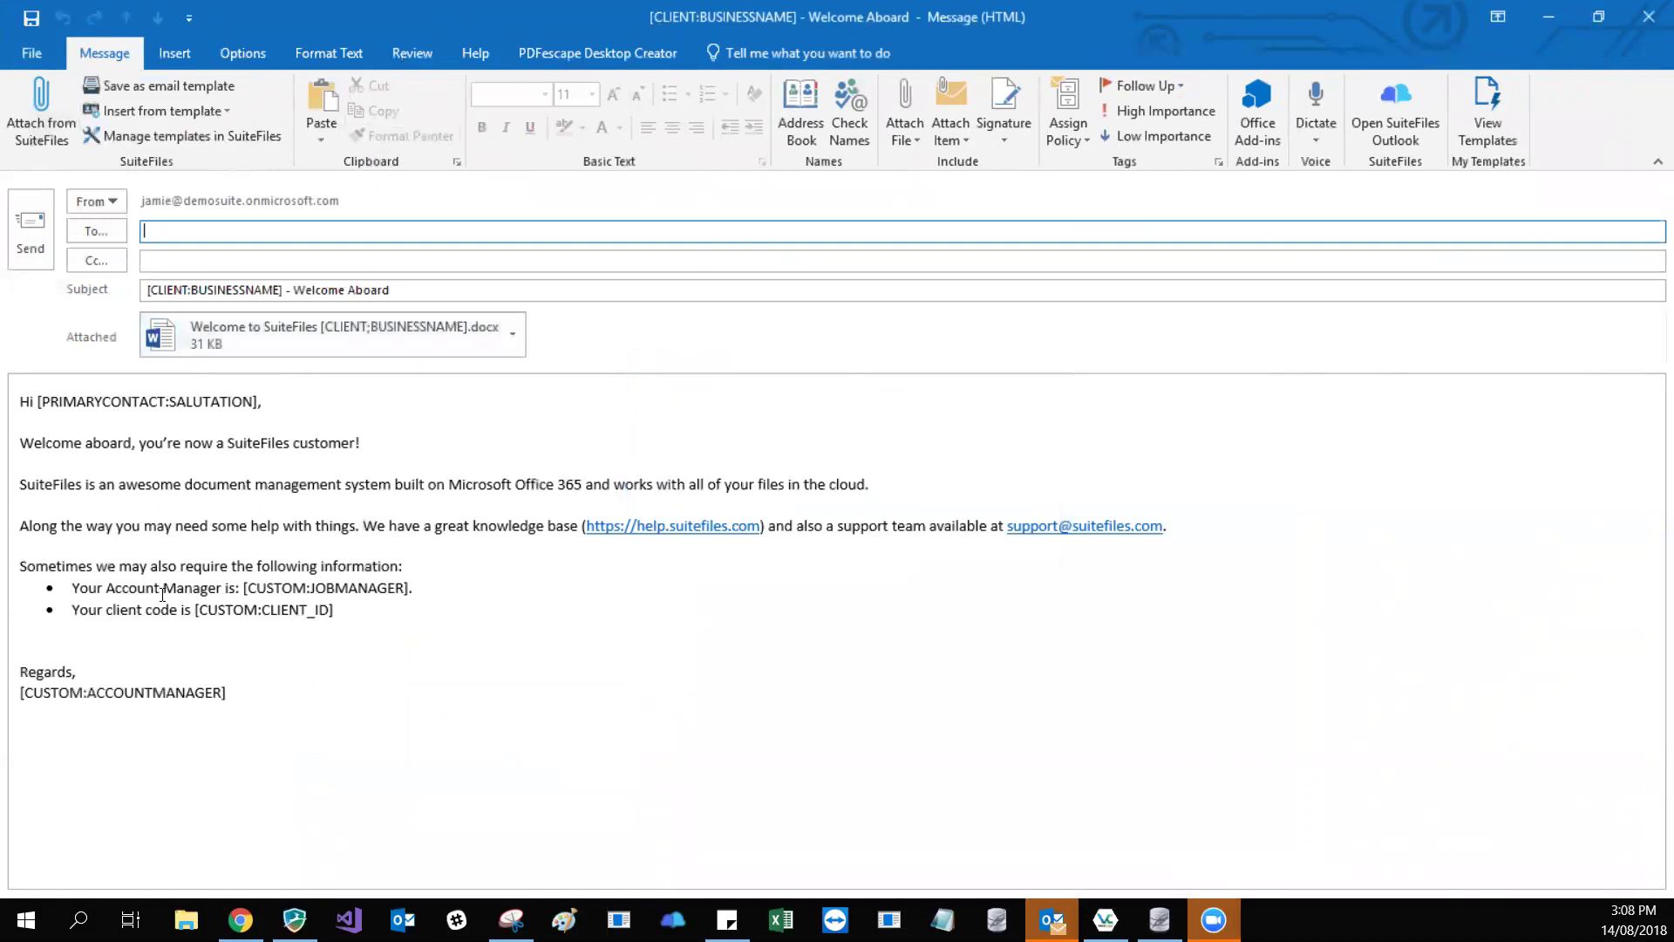
left_click(415, 587)
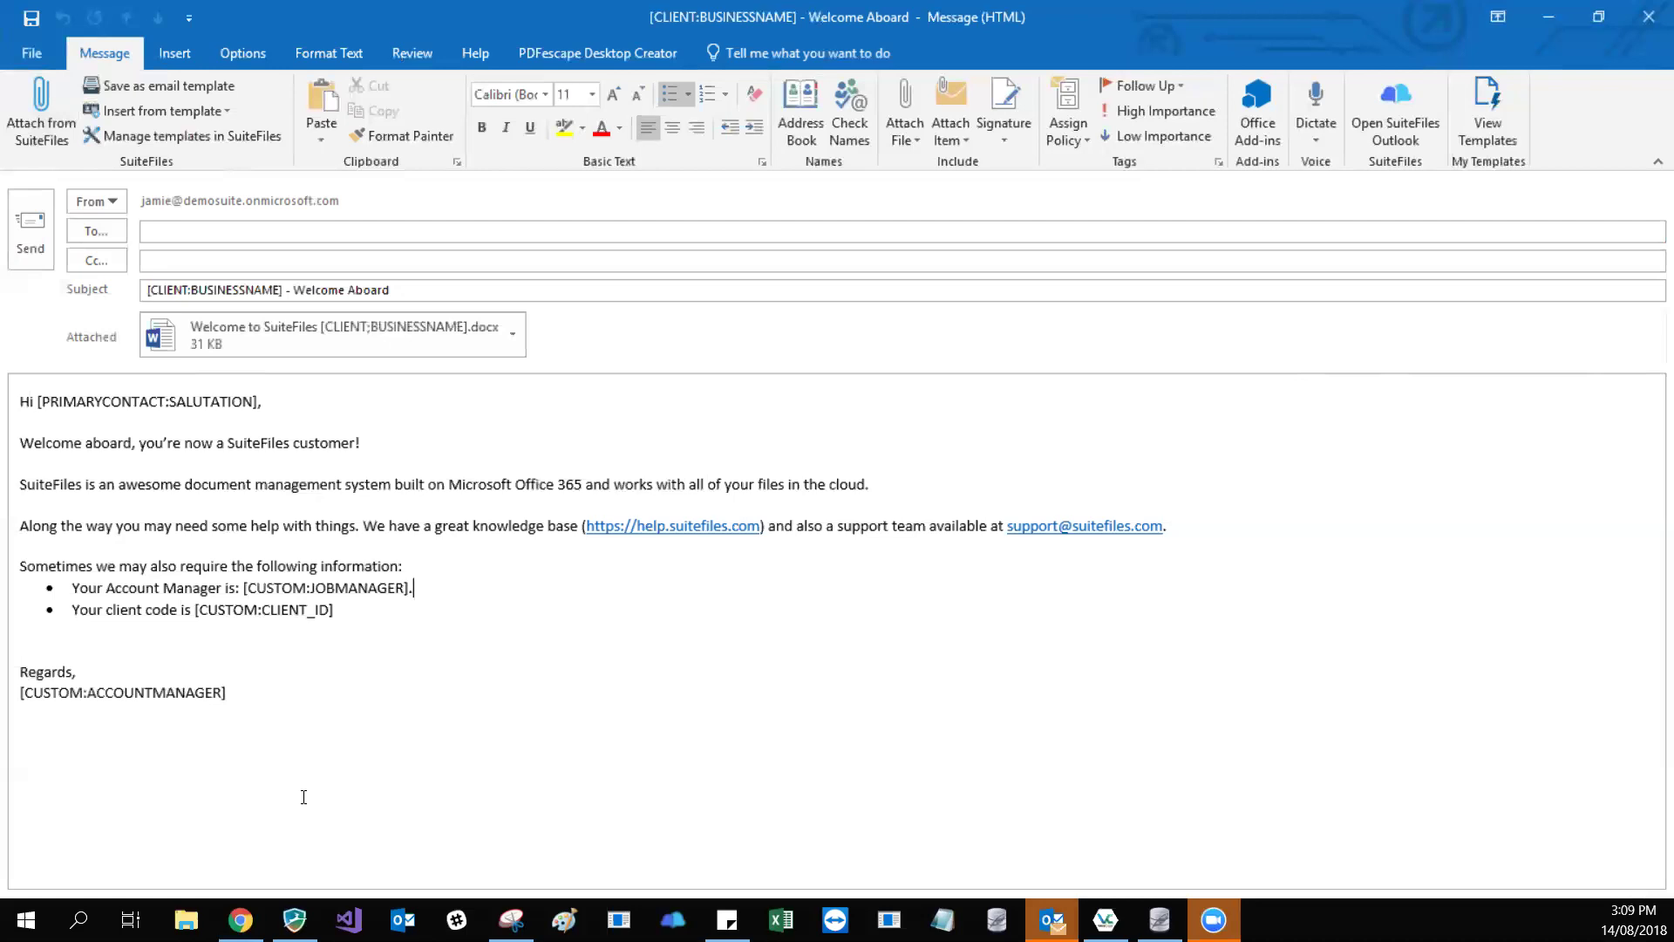
- Inspect the business name placeholder in the subject line
left_click(154, 285)
double_click(153, 285)
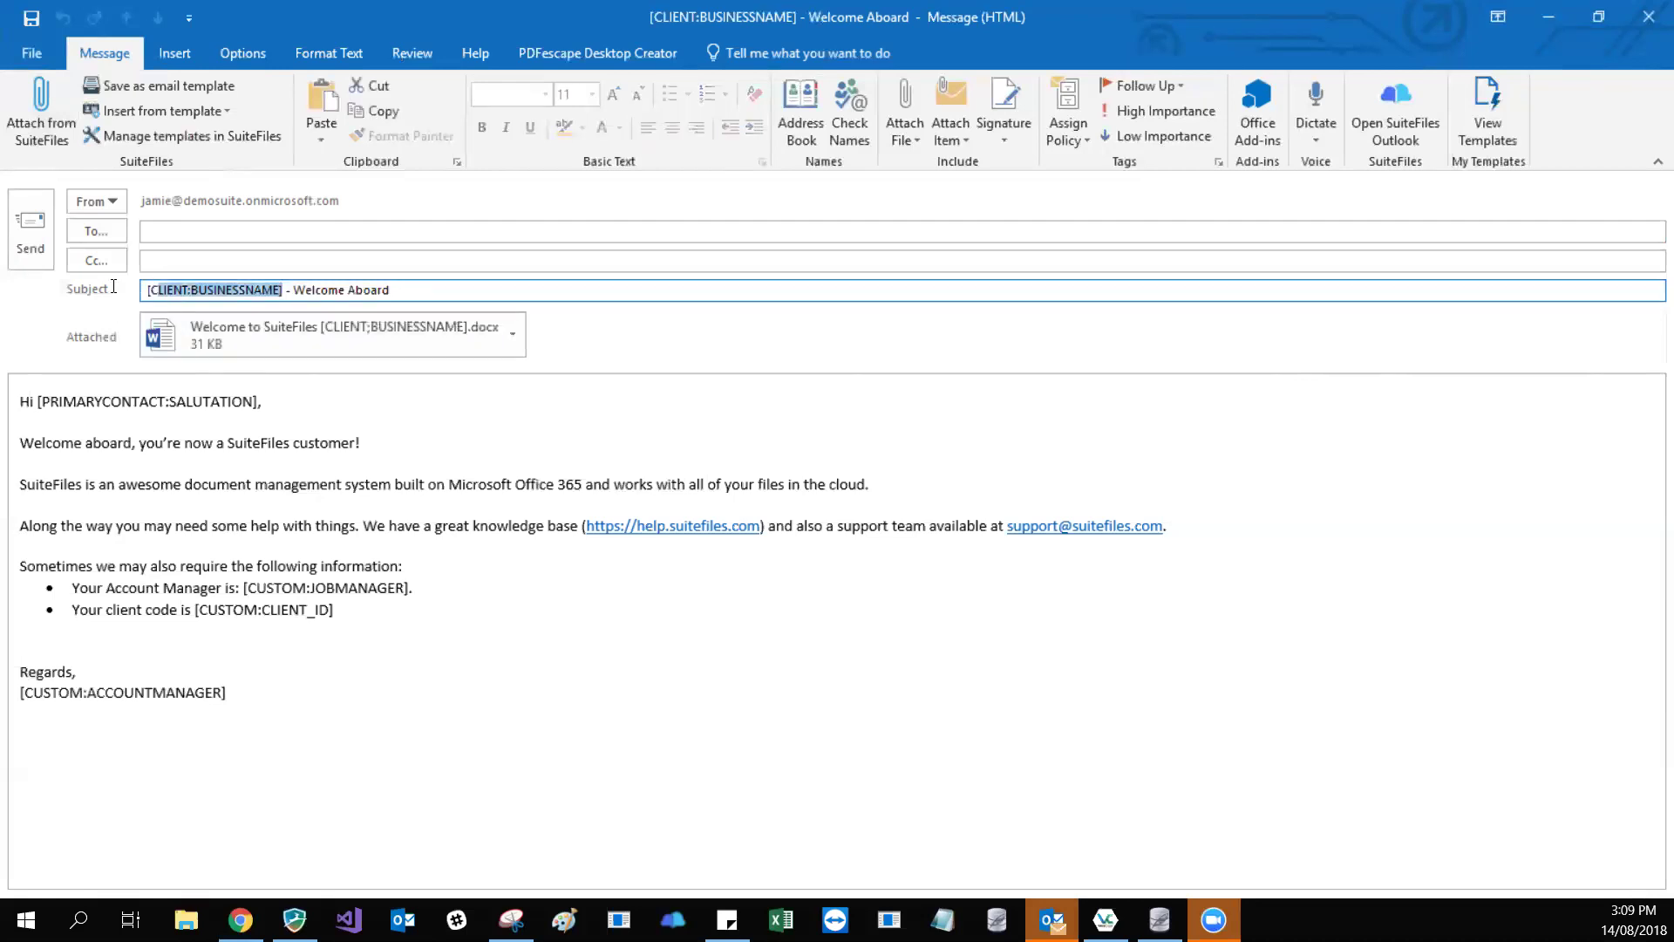
key("End")
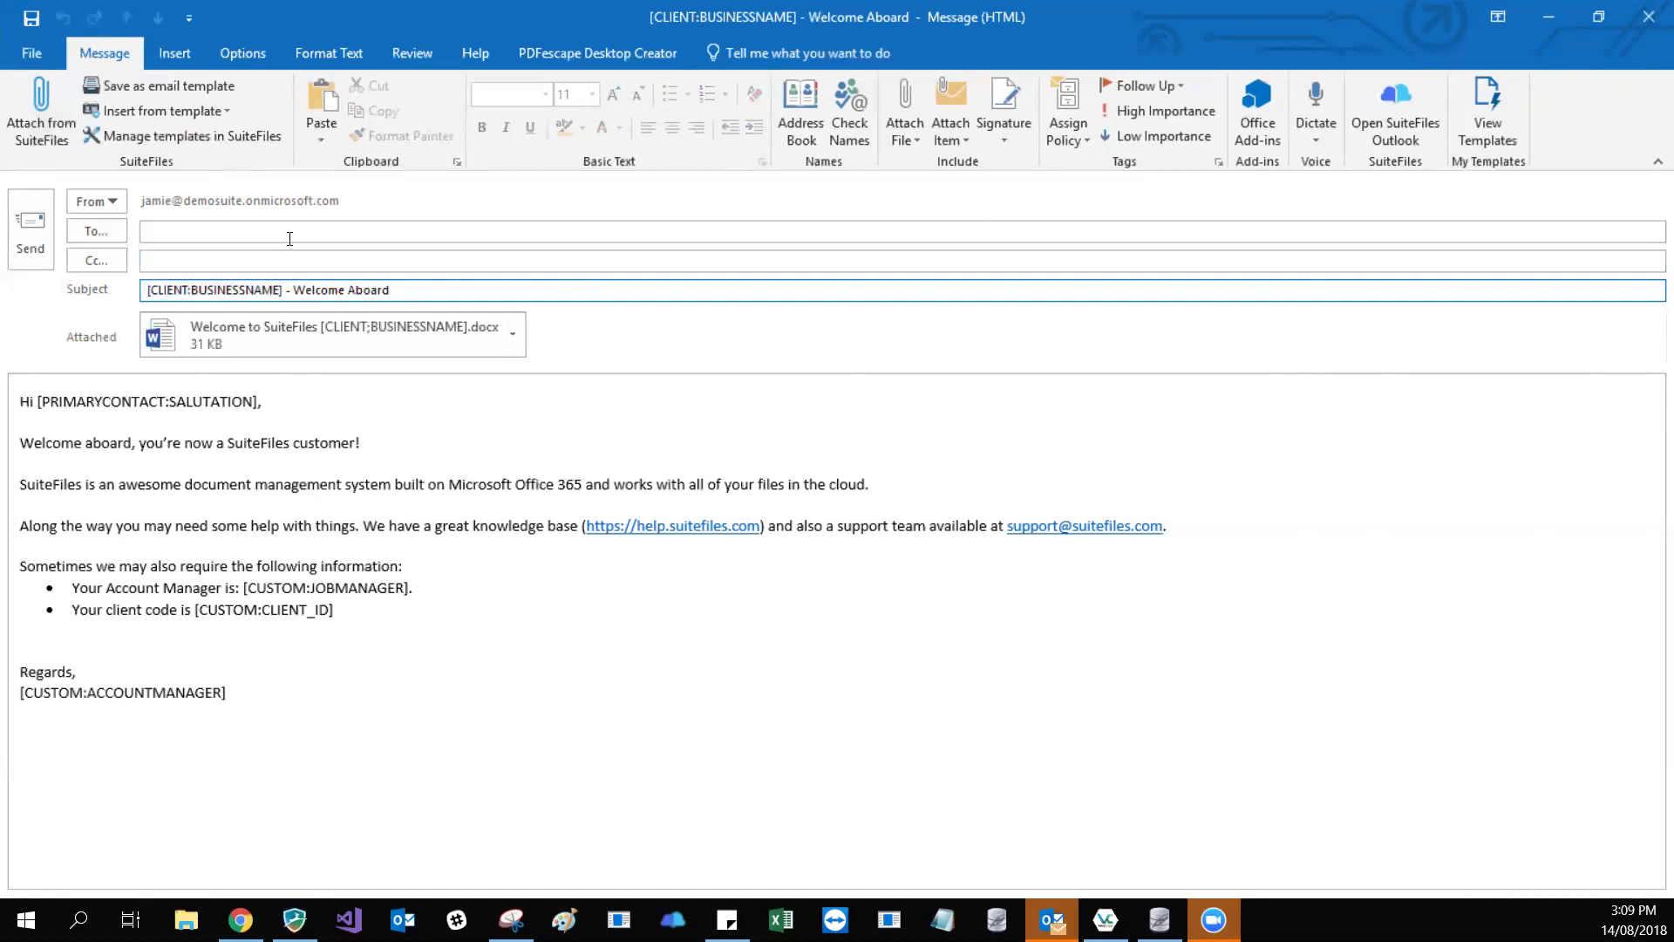
- Open the attached Welcome to SuiteFiles letter in Word
key("Tab")
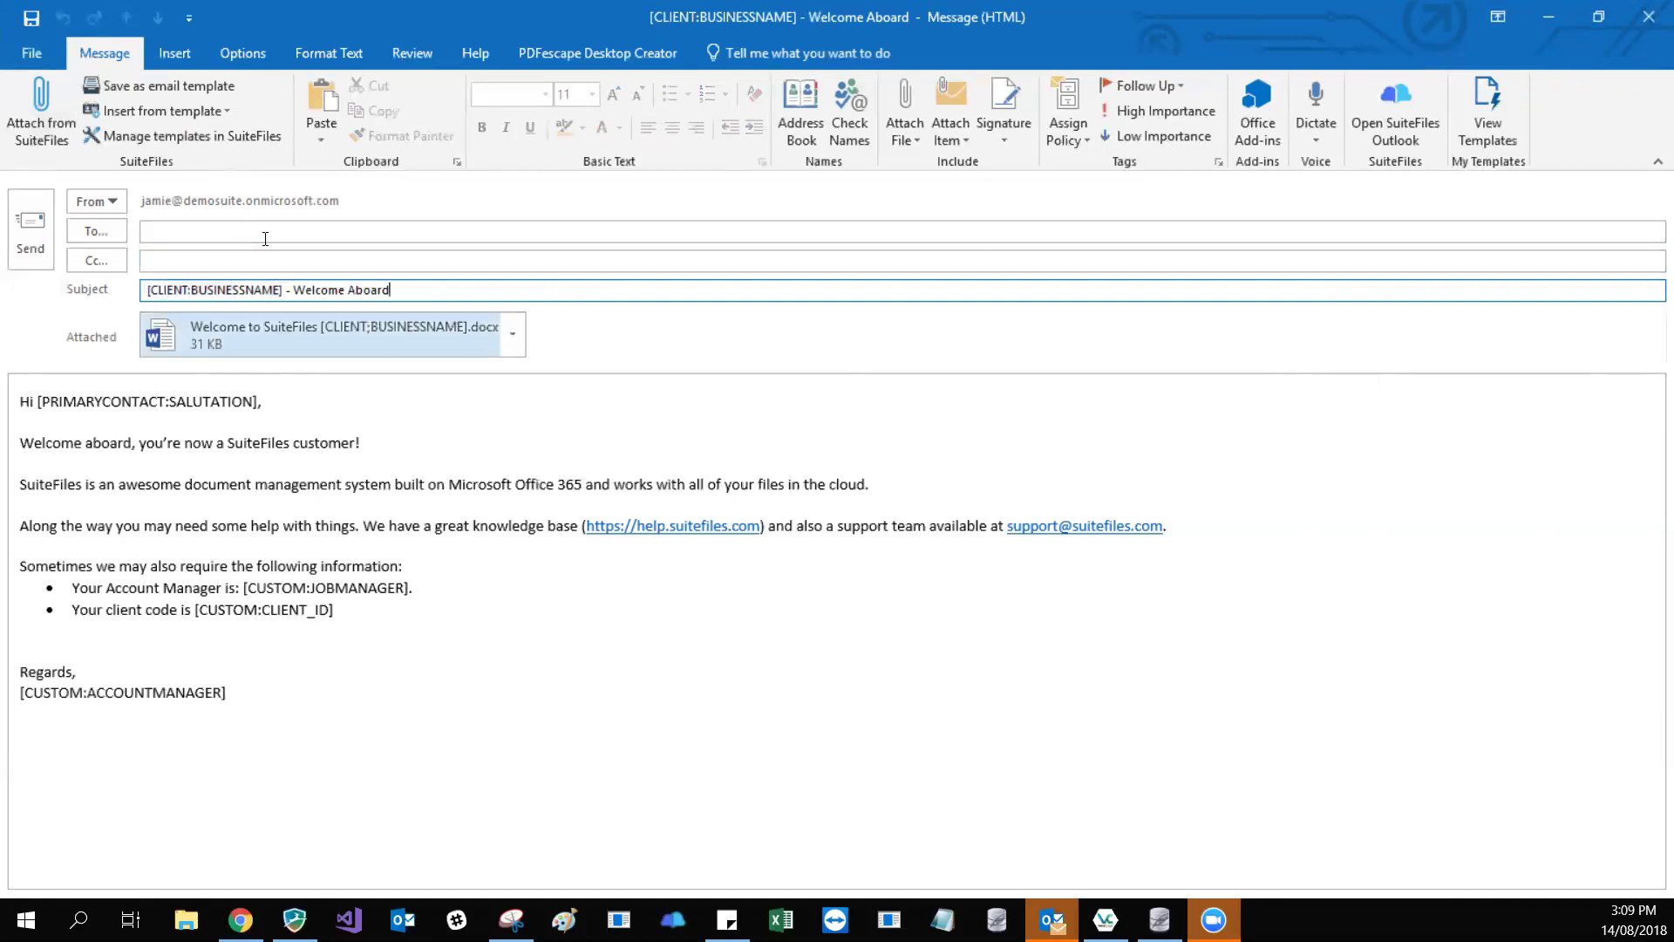
key("Tab")
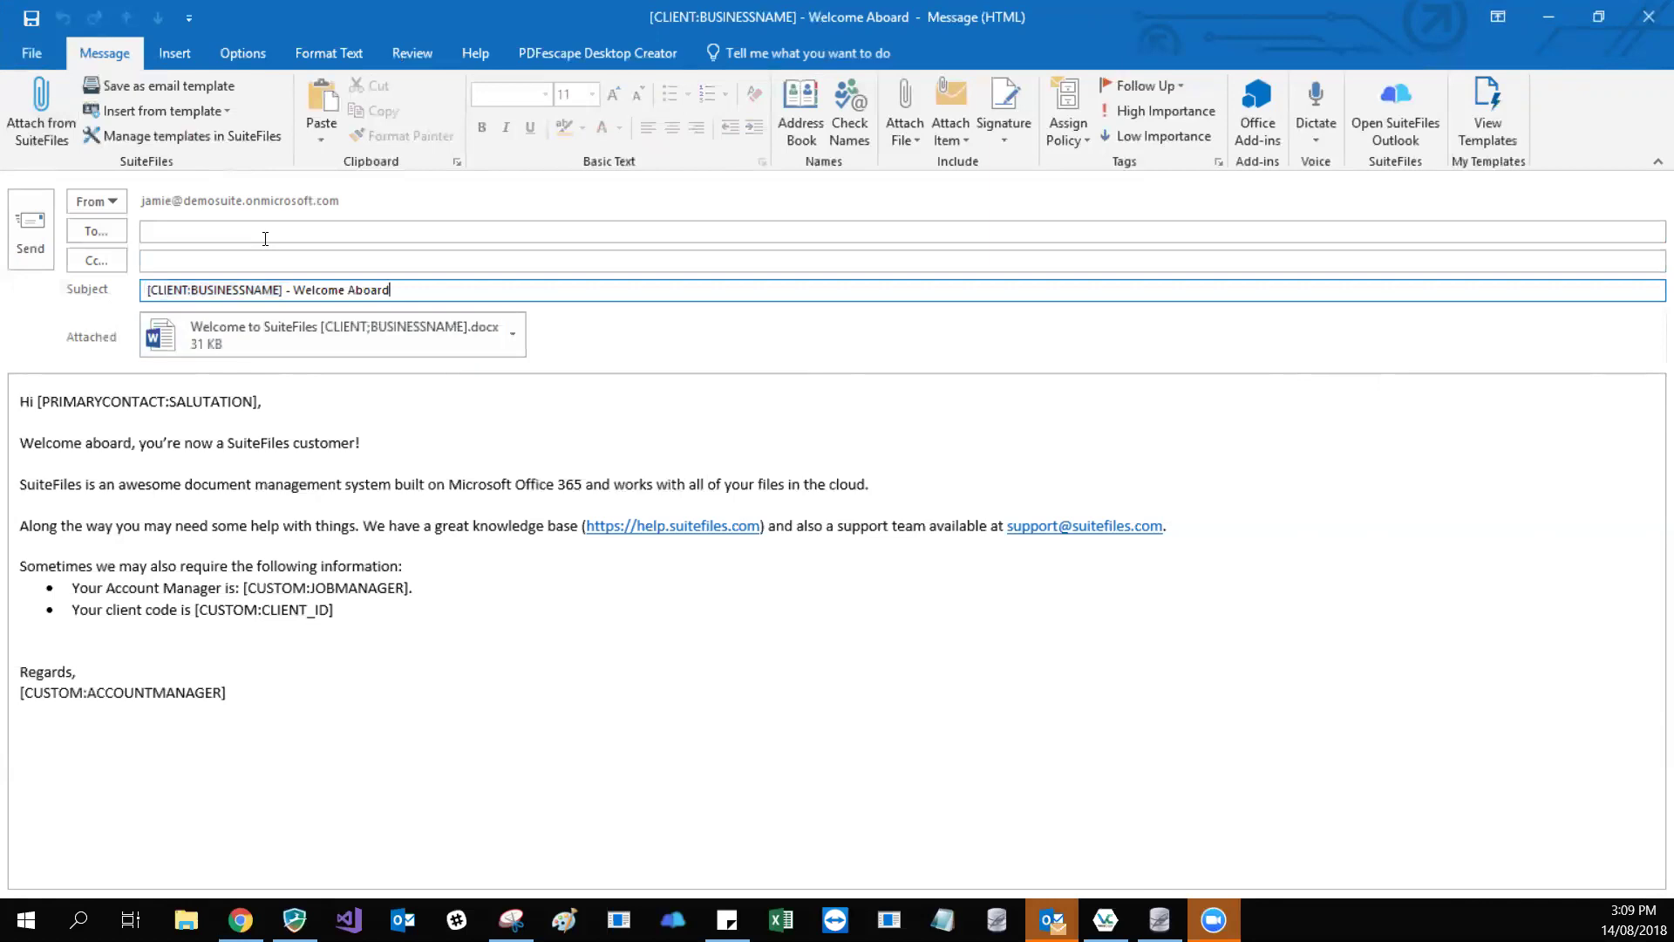
key("Tab")
key("shift+Tab")
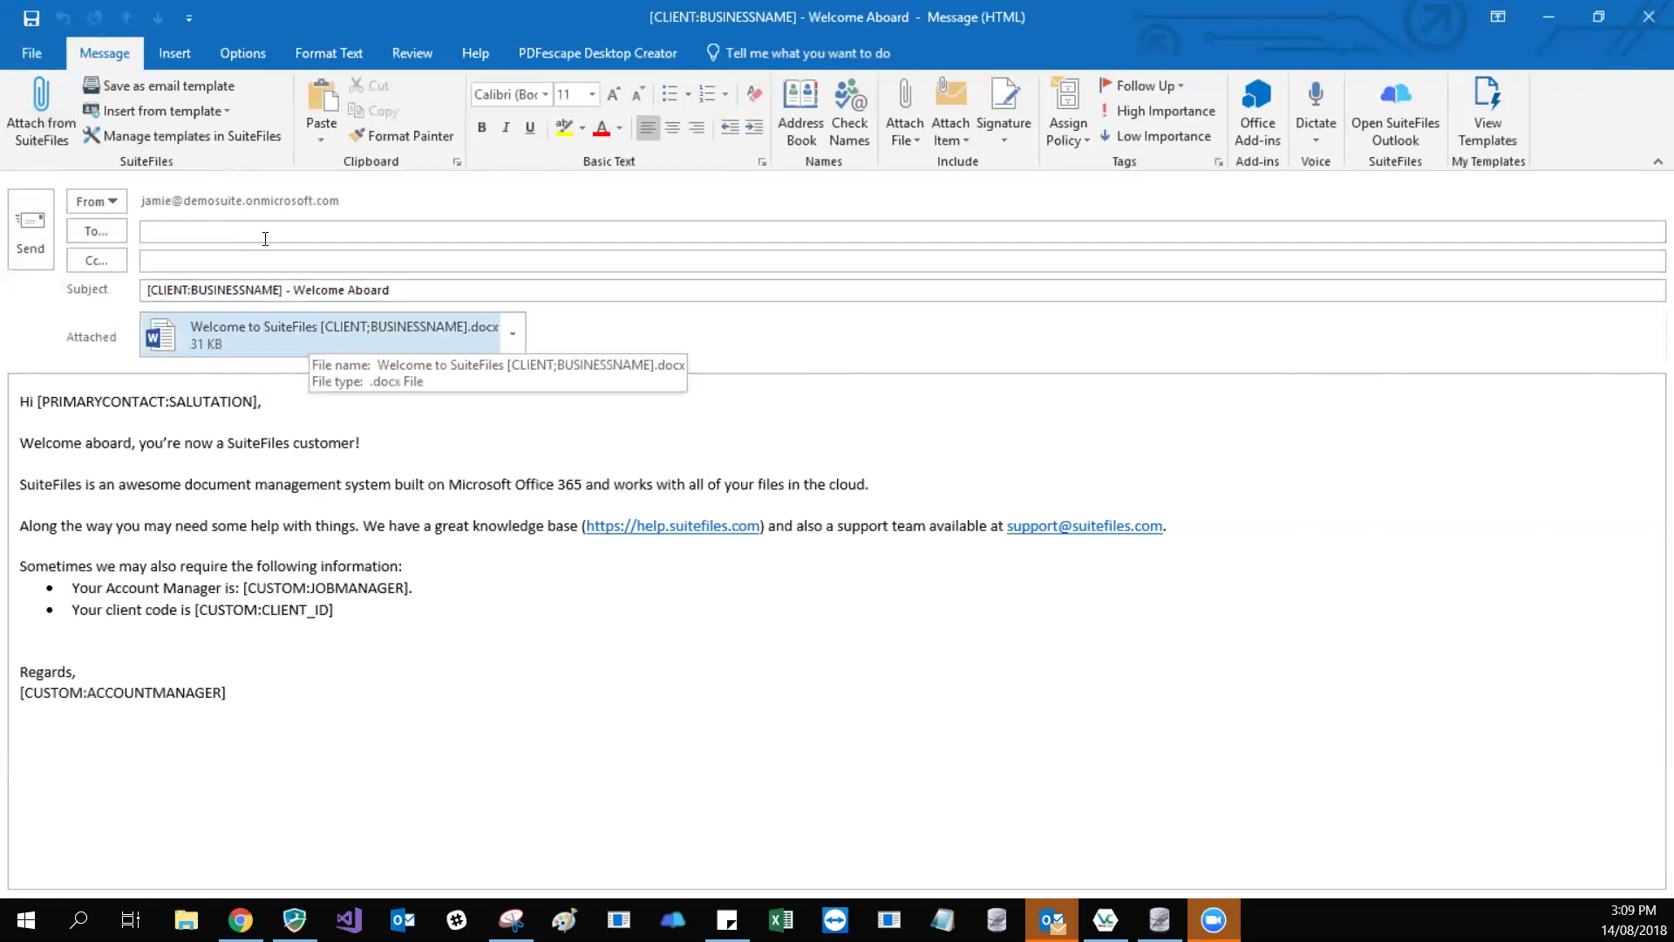
key("Return")
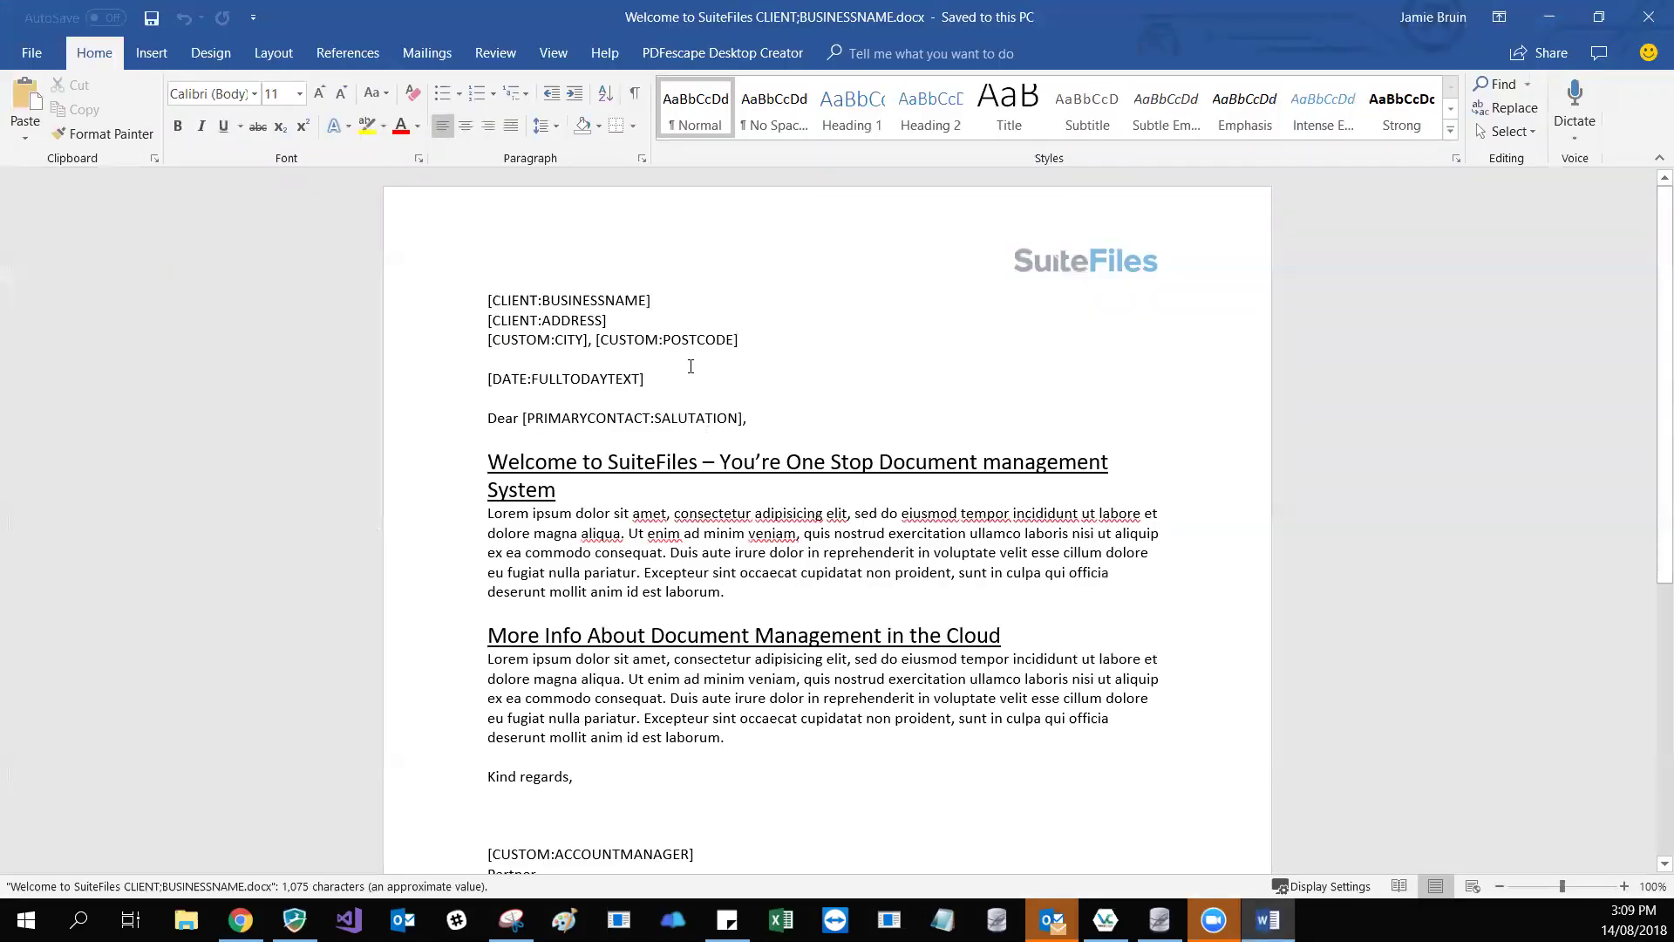
- Review the letter's [CLIENT:BUSINESSNAME] placeholder, then close Word to return to the draft
scroll(697, 575, "down", 2)
scroll(698, 575, "down", 5)
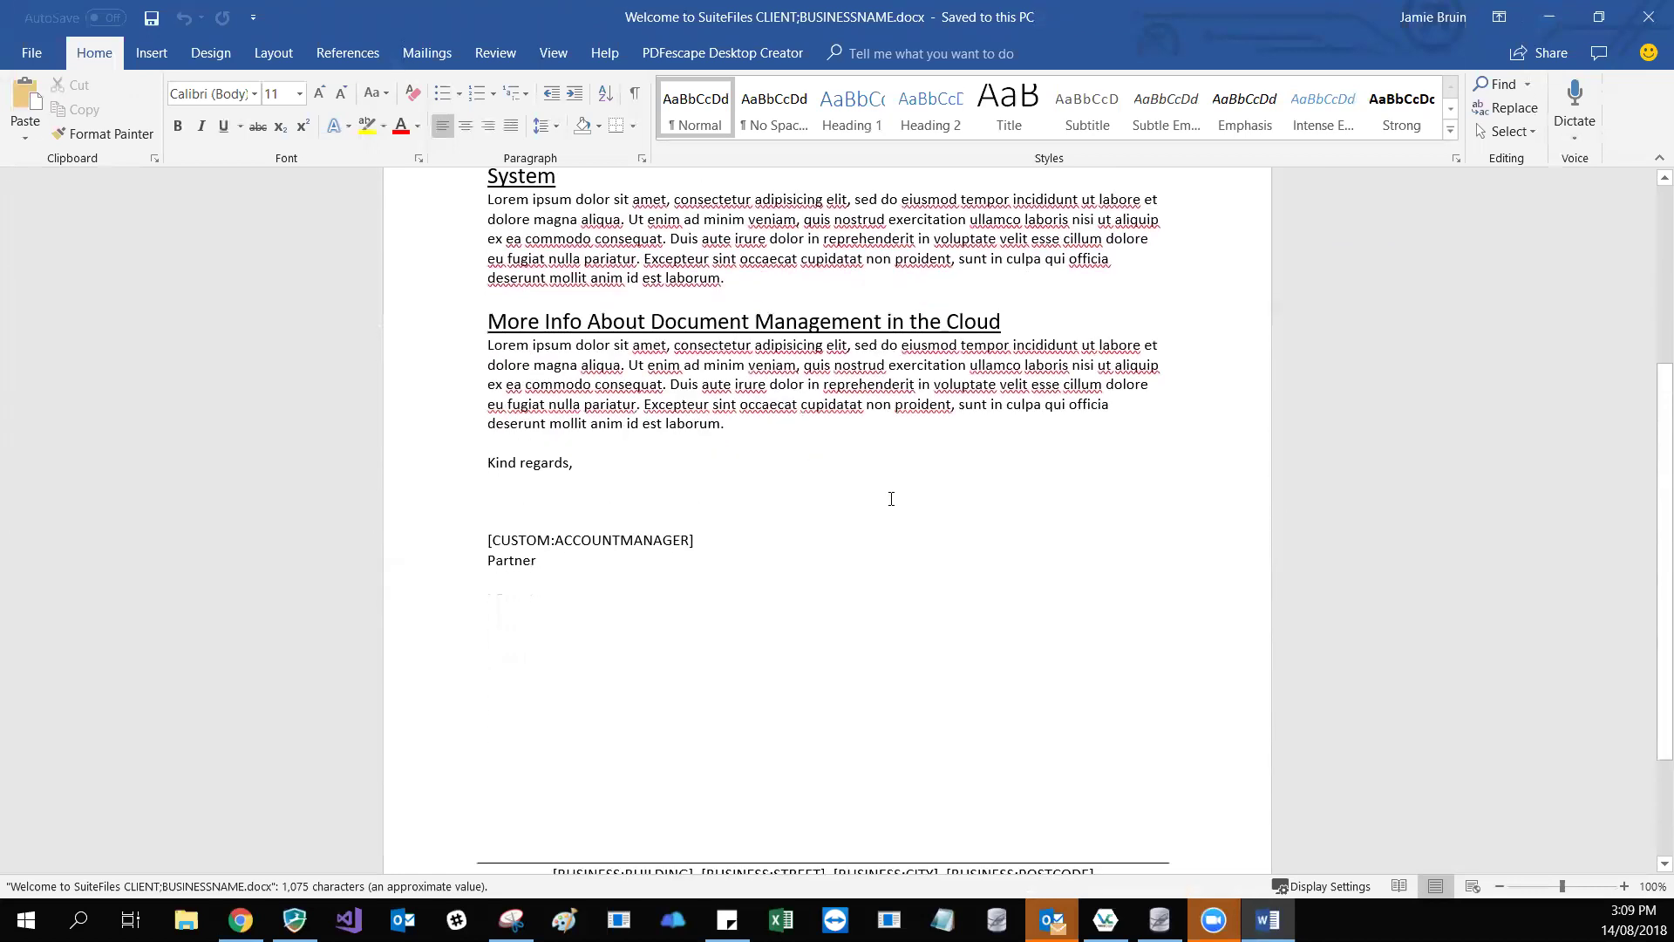
scroll(890, 497, "up", 6)
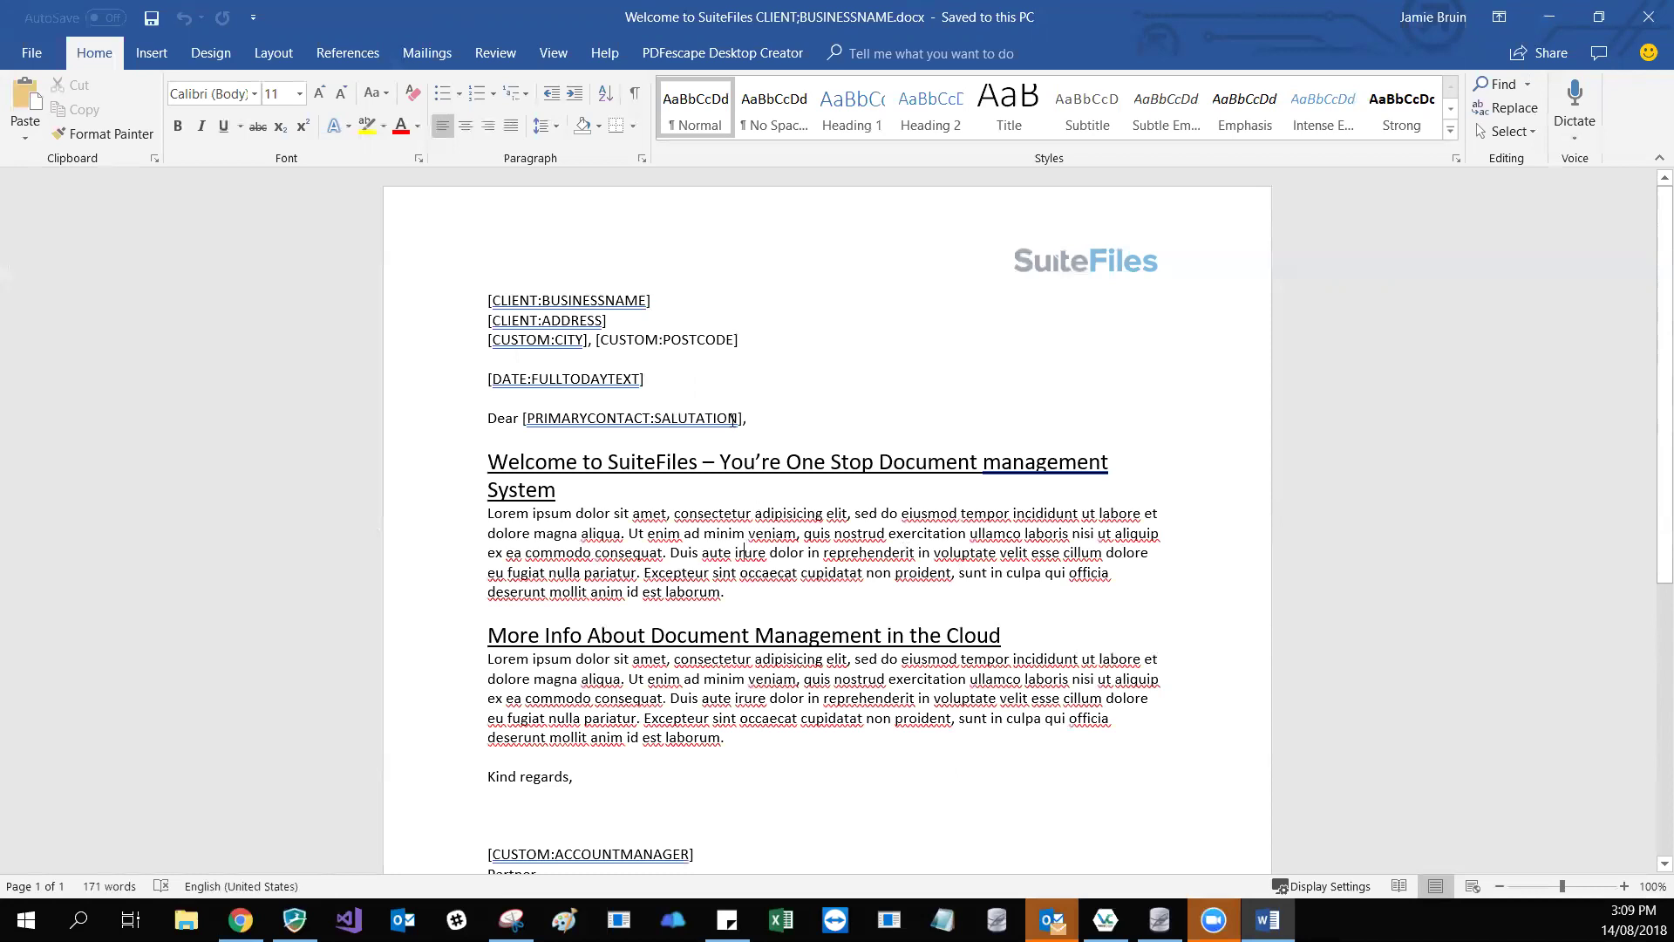
left_click_drag(671, 306, 486, 301)
key("Down")
left_click_drag(656, 300, 494, 300)
left_click(676, 309)
left_click(1648, 17)
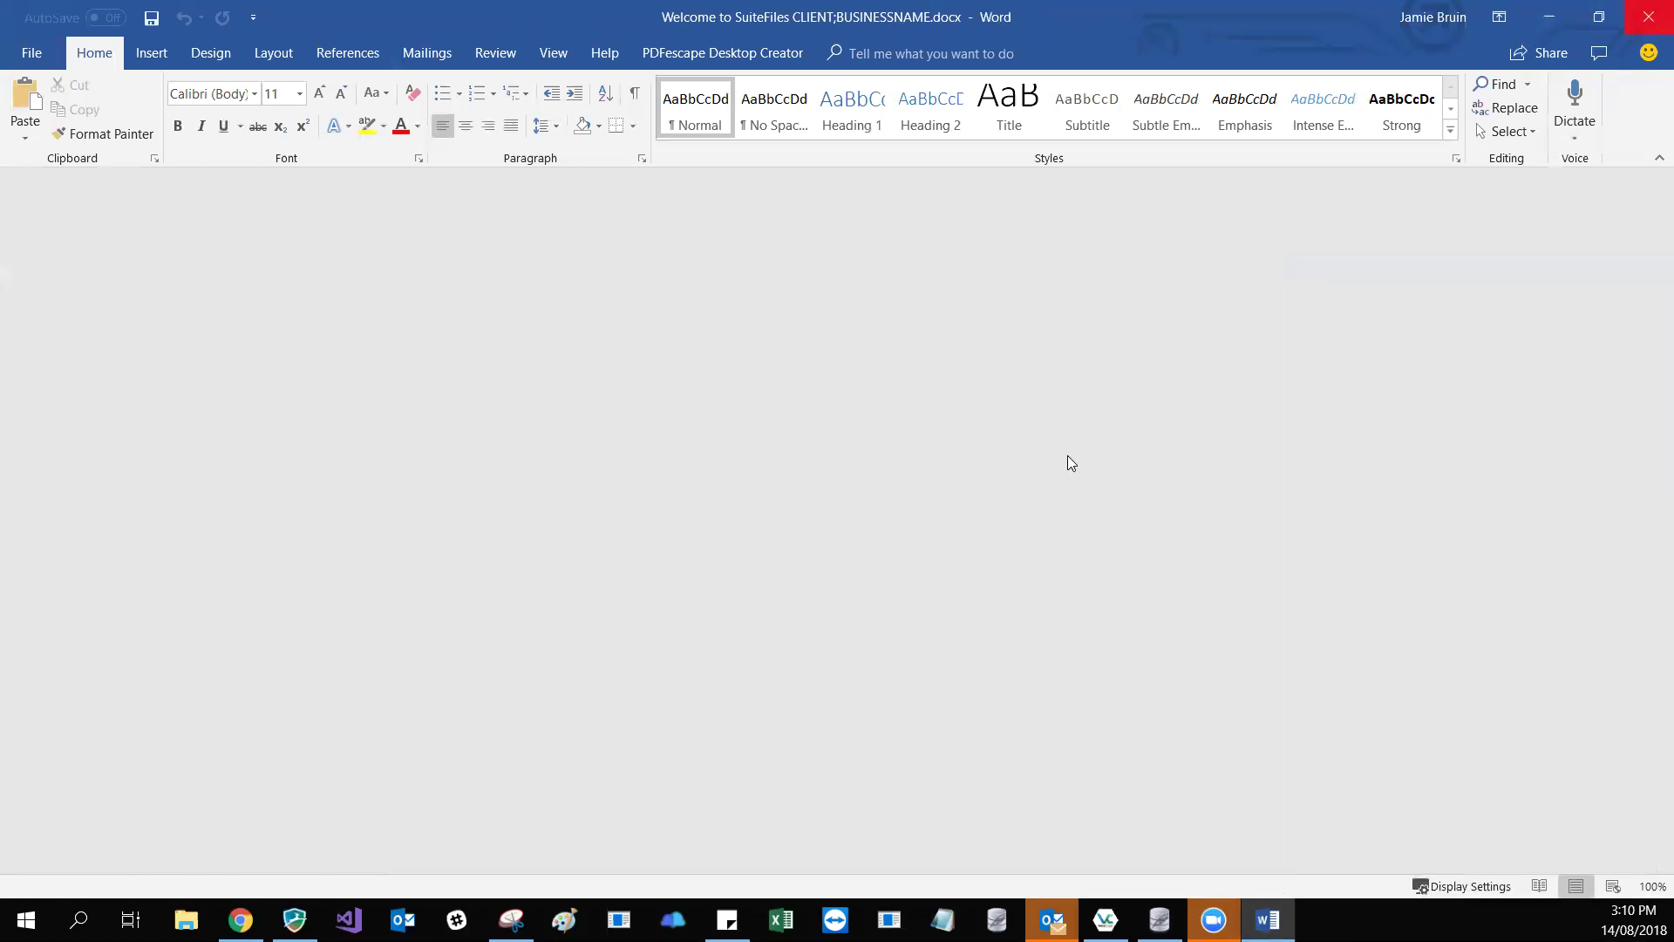
left_click(667, 628)
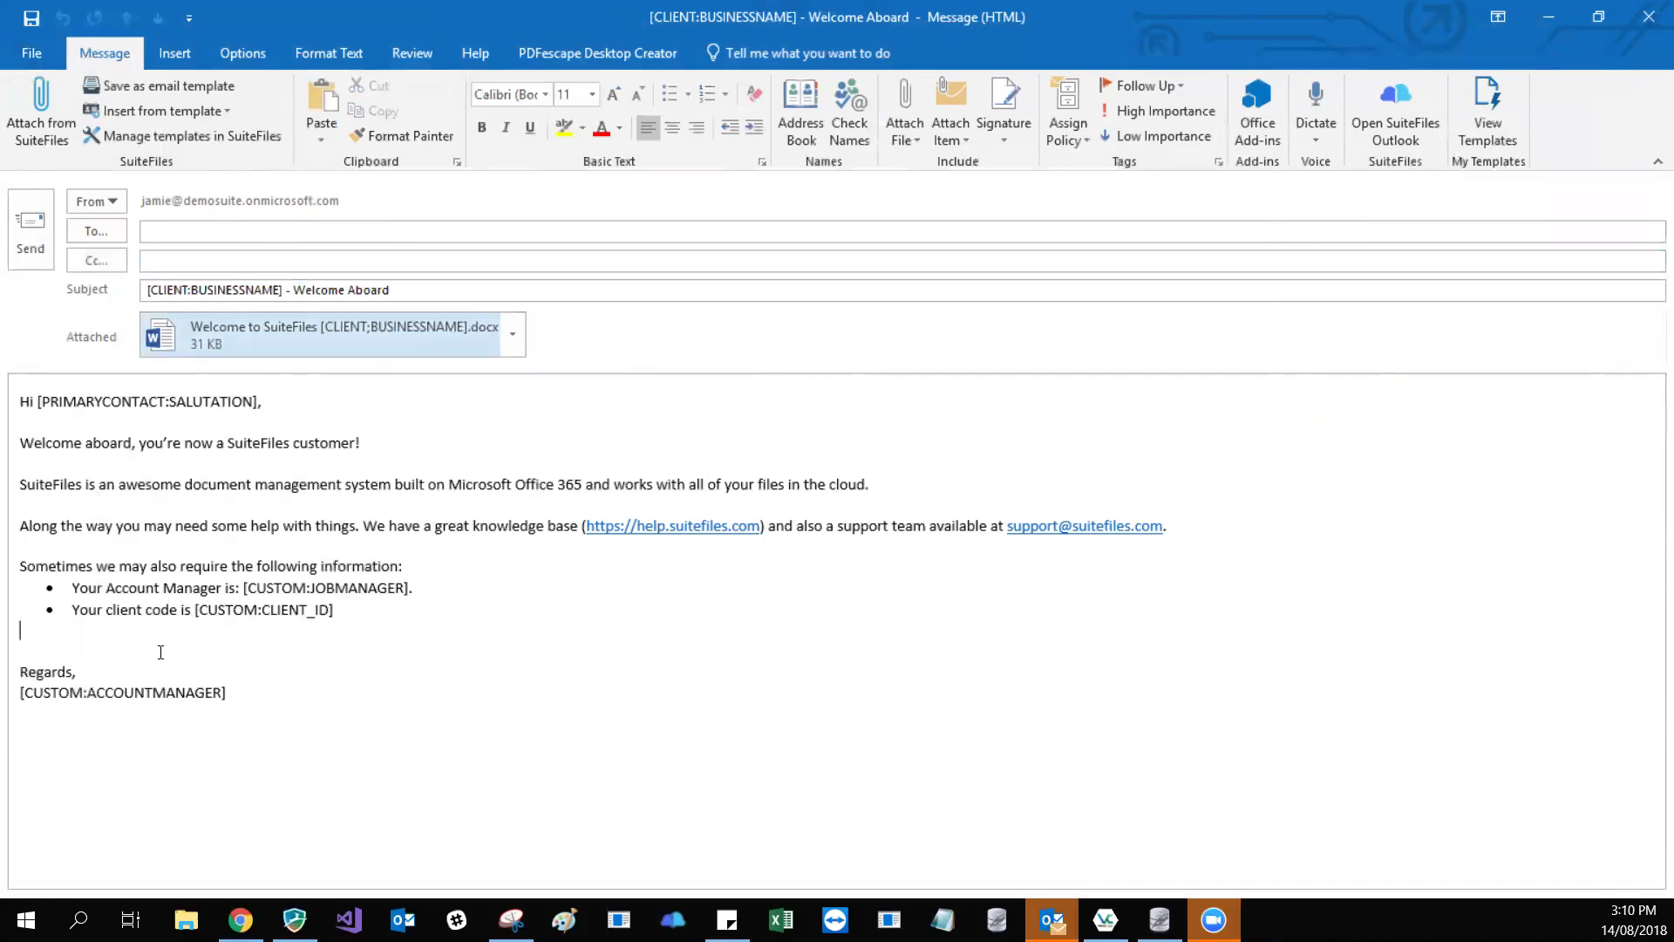
- Save the draft as email template 'Welcome to Suite 2022' with the attached letter included
left_click(157, 84)
left_click(775, 471)
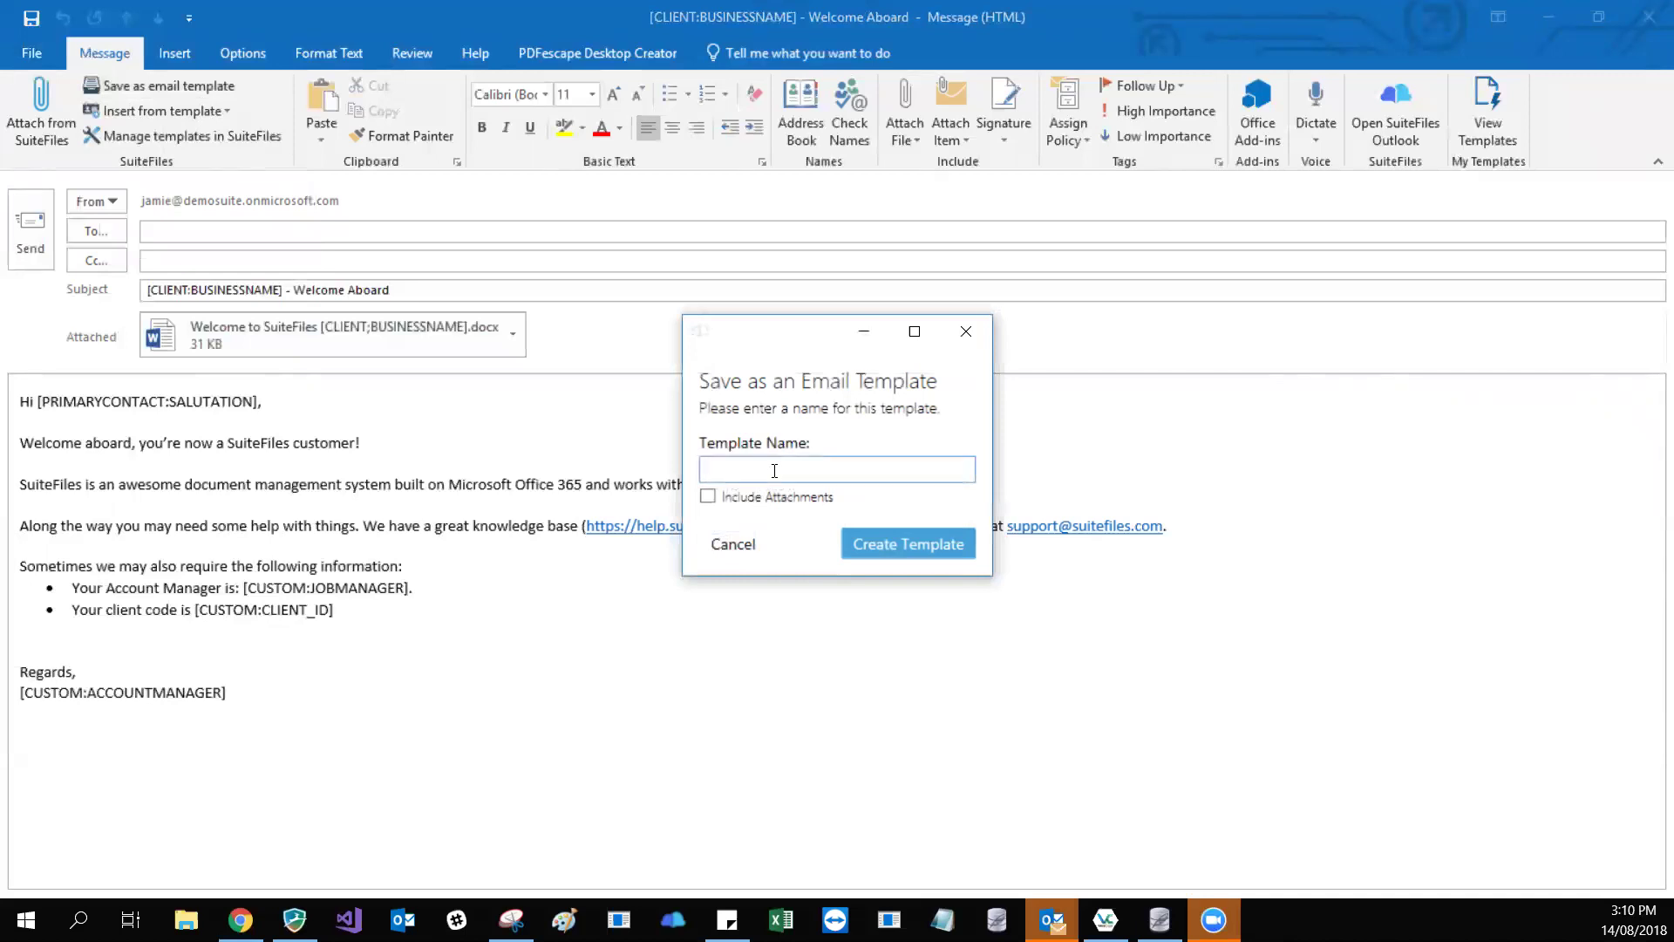
type("Welcome to Suite 2")
type("020")
left_click(707, 498)
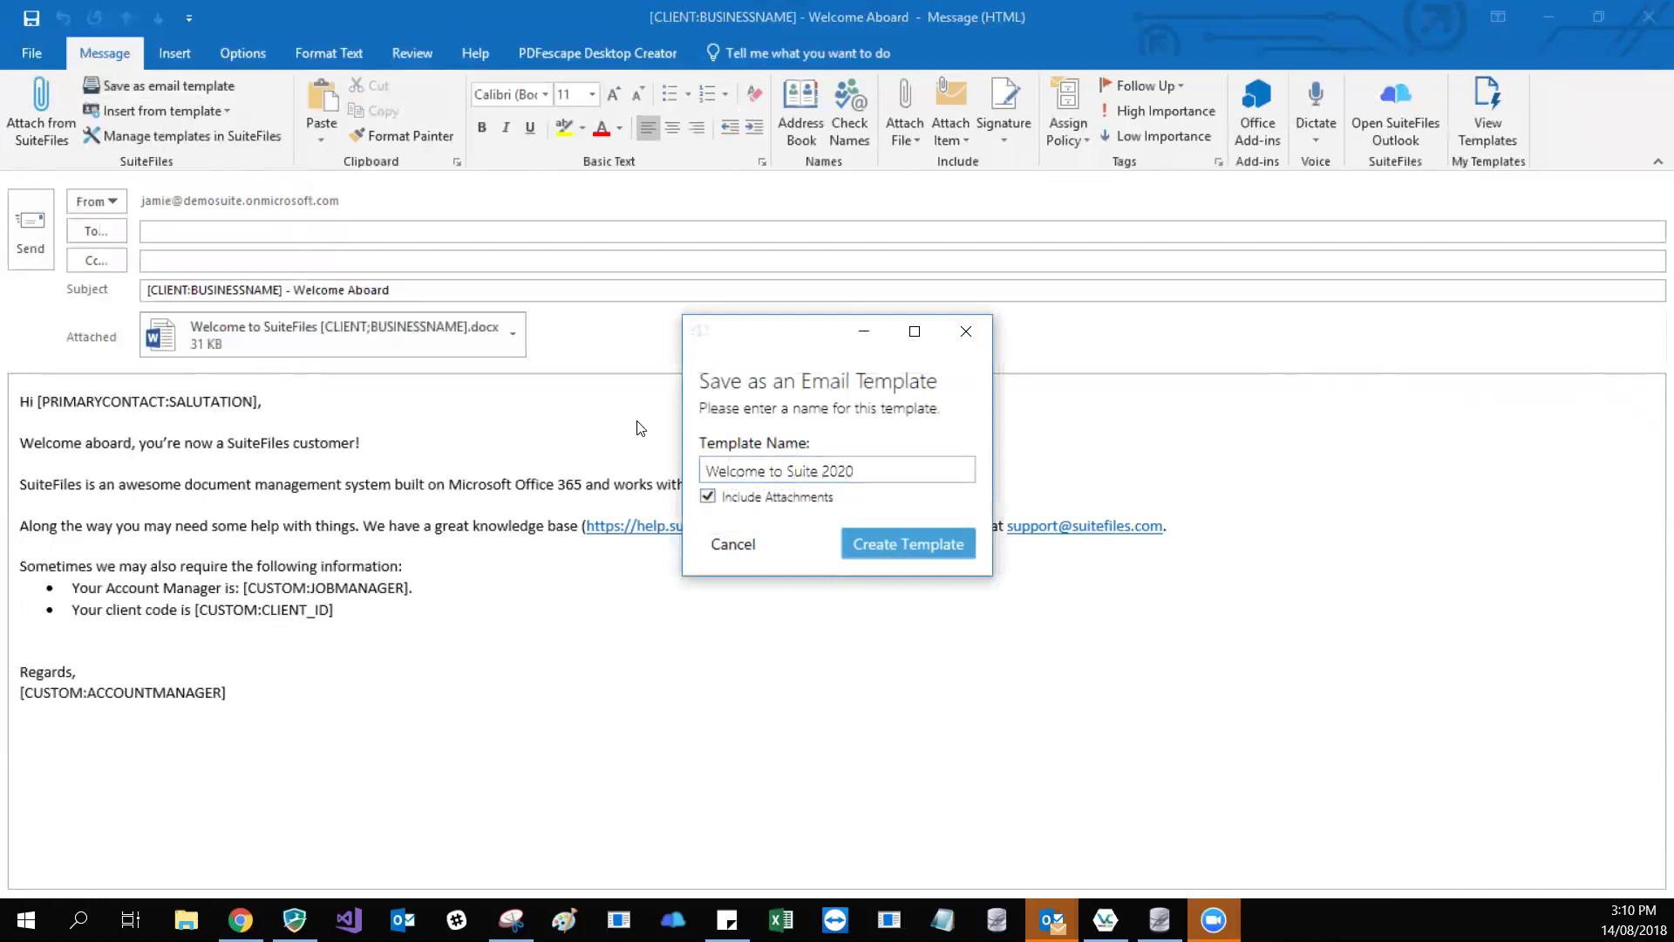
left_click(910, 556)
left_click(824, 471)
left_click(886, 471)
key("BackSpace")
type("2")
left_click(909, 550)
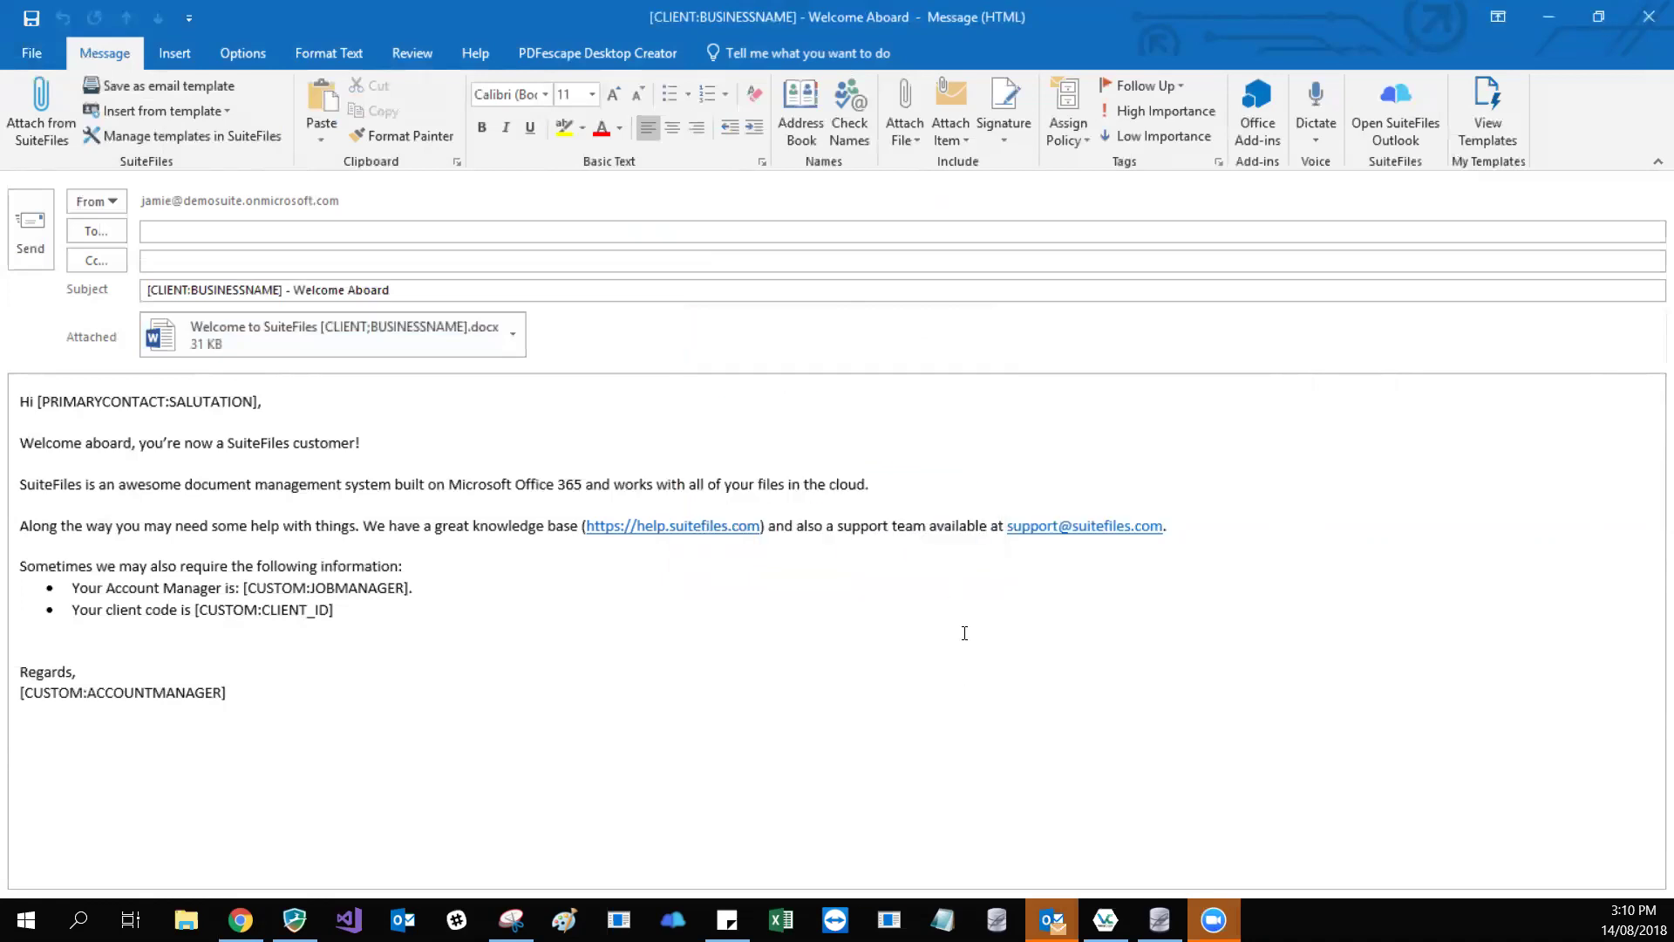
- Close the Welcome Aboard message, discarding its changes
left_click(629, 619)
left_click(430, 709)
left_click(1649, 21)
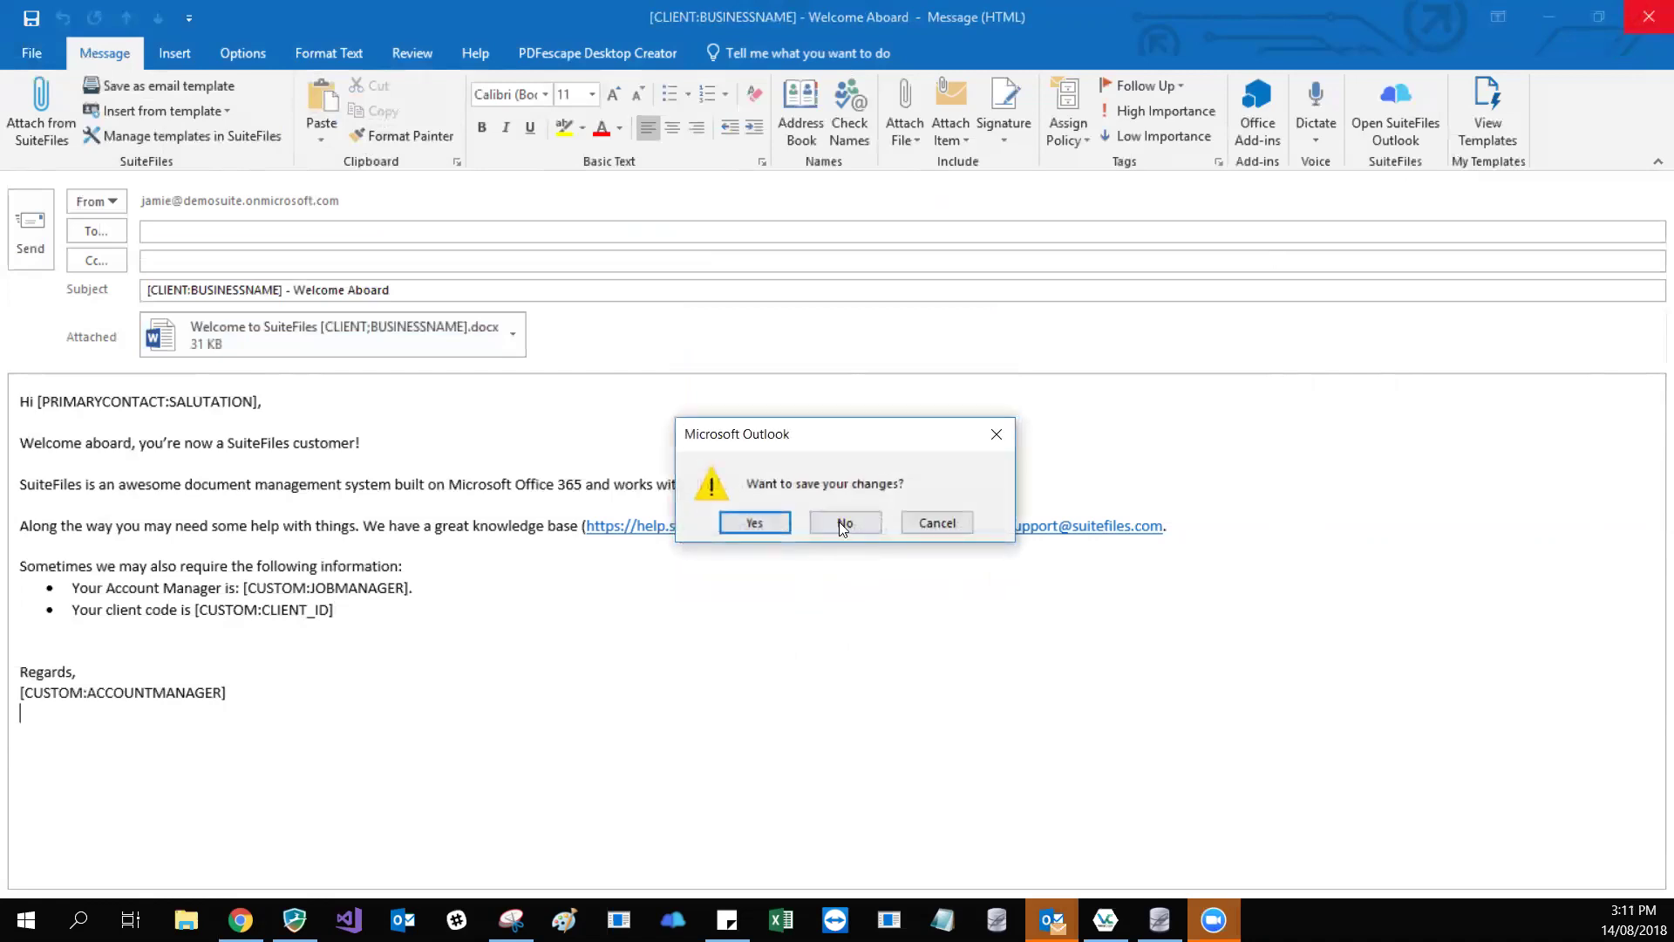
left_click(842, 522)
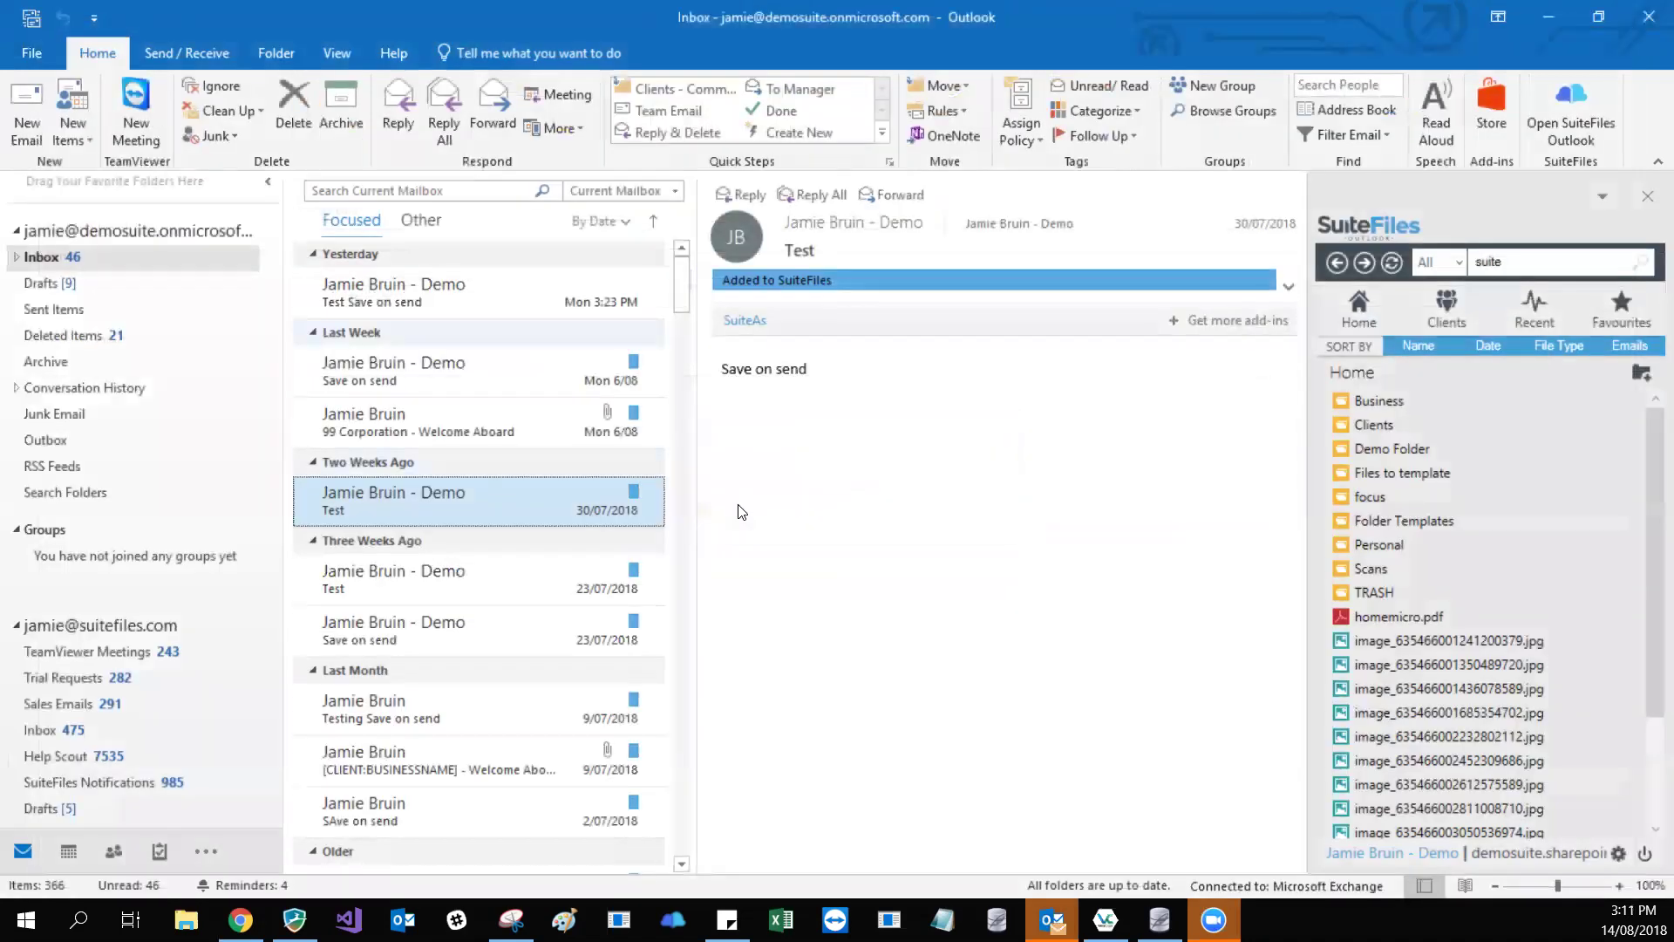
- Start a new email from the Welcome to Suite 2022 template
left_click(26, 125)
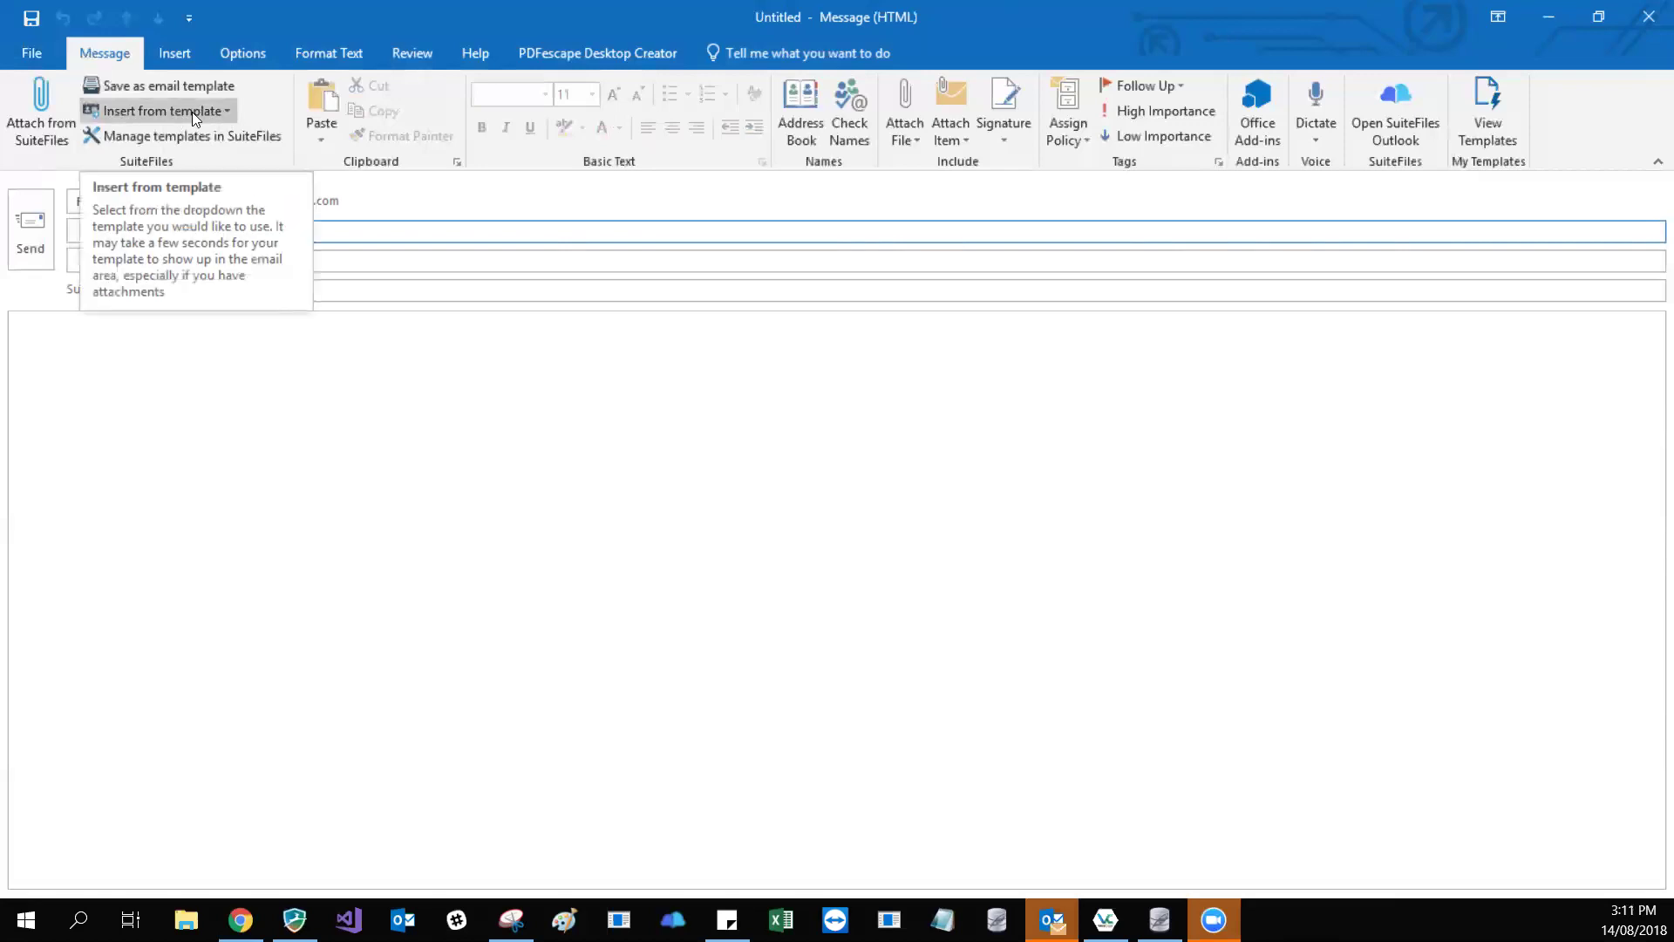
left_click(222, 112)
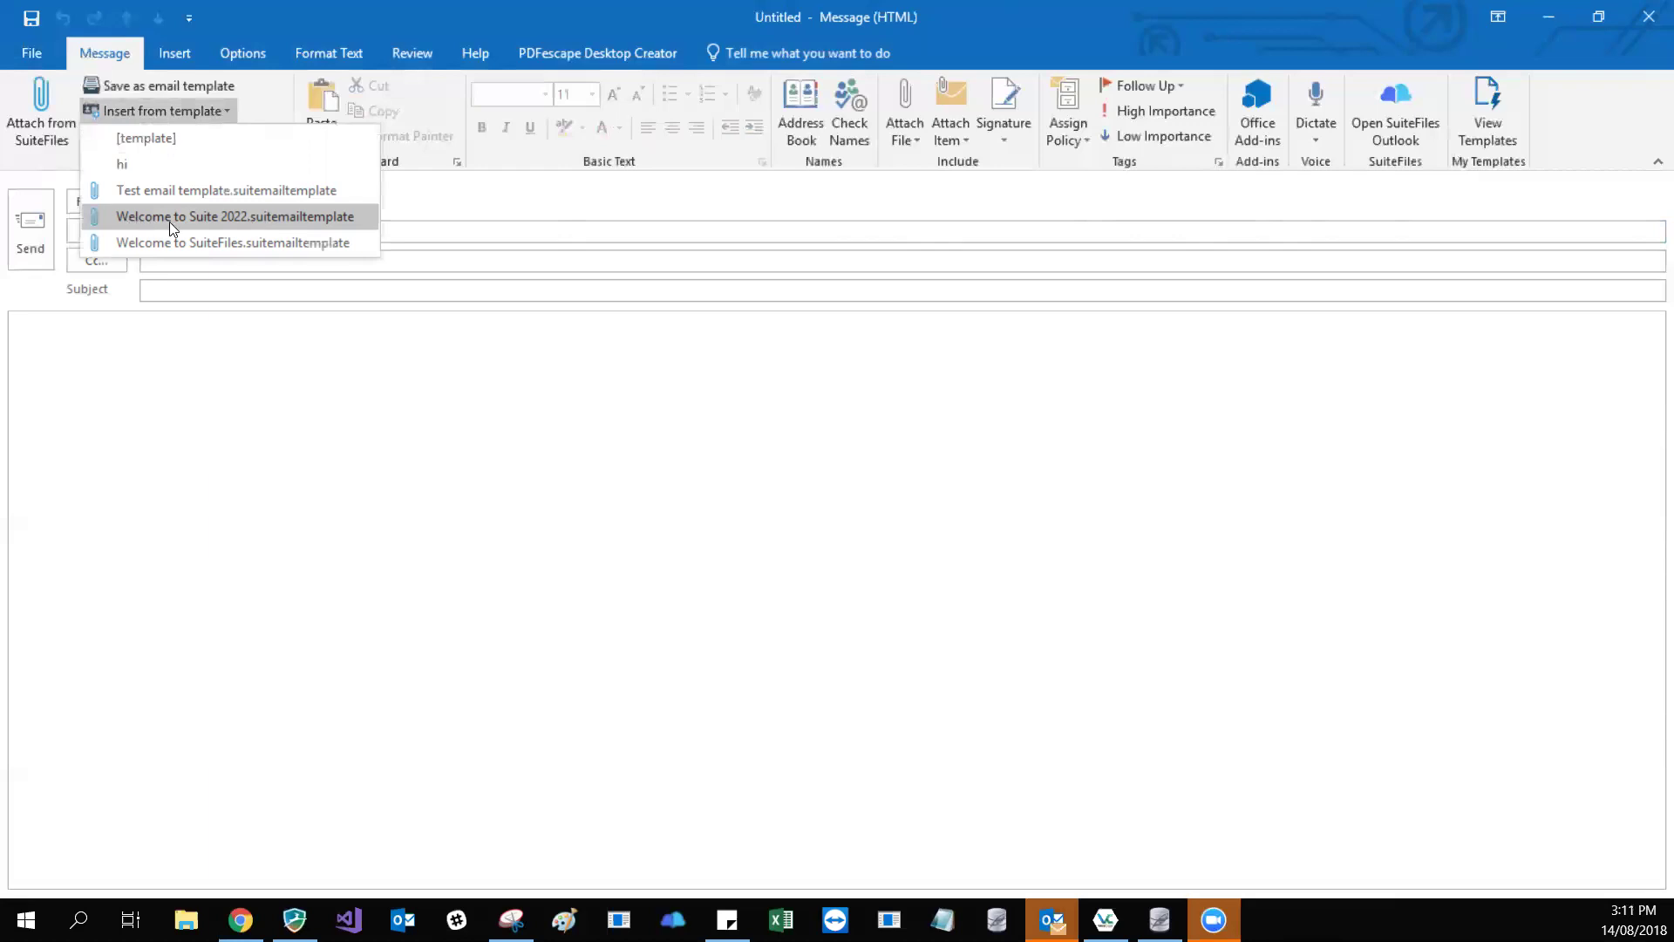
left_click(245, 218)
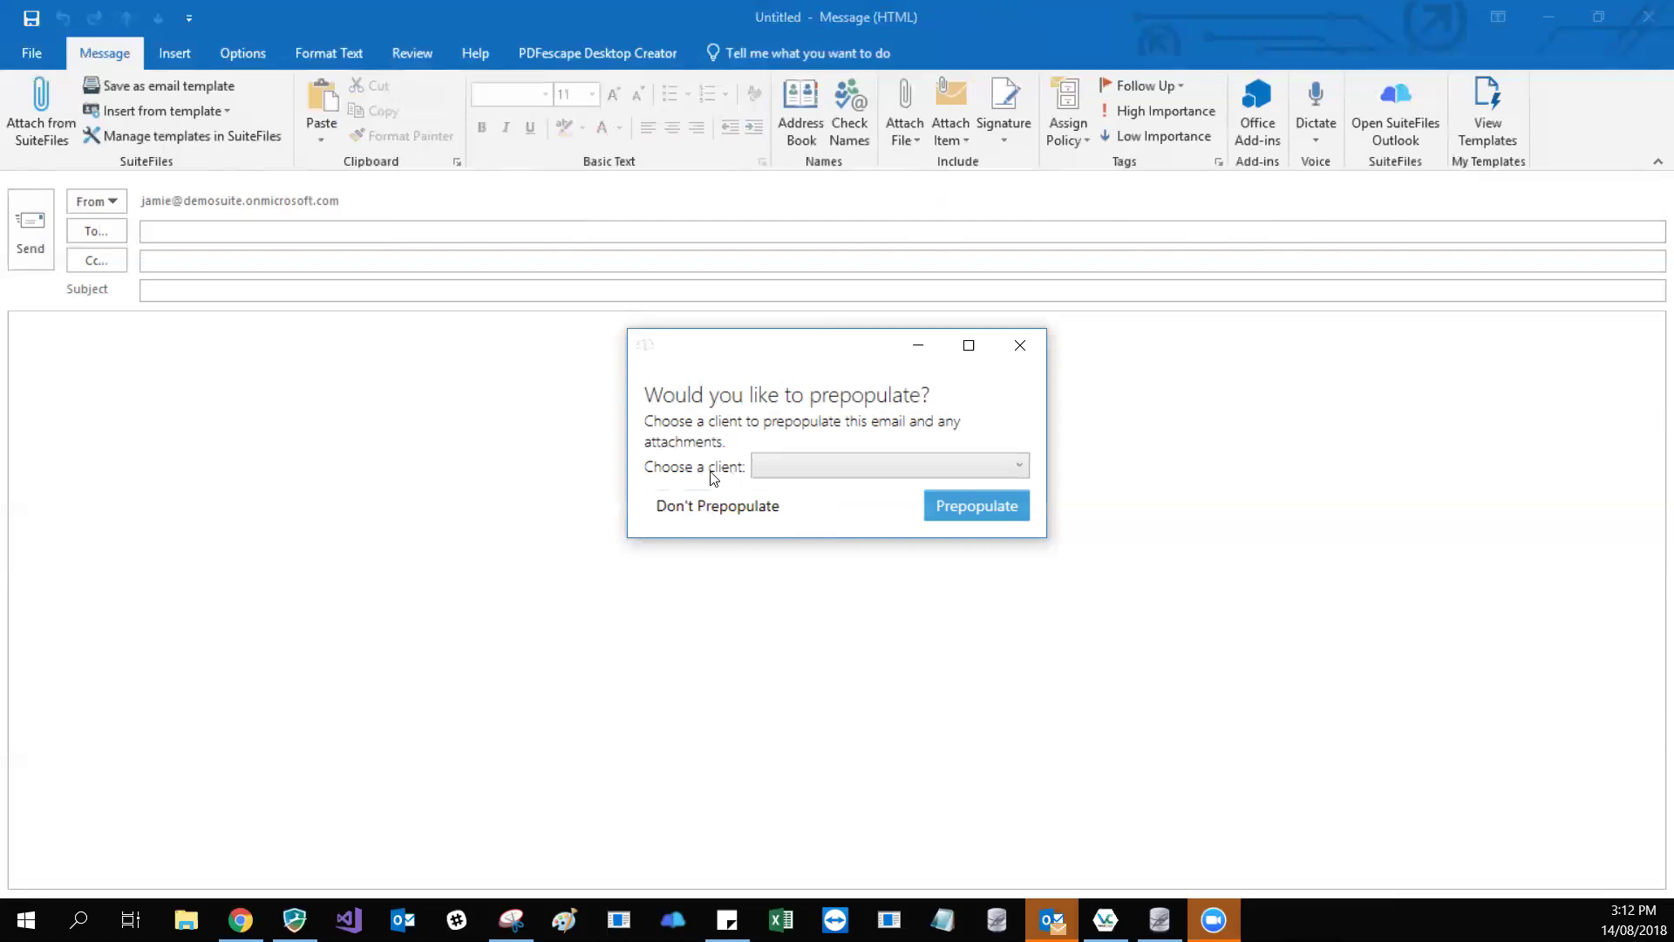
- Prepopulate the email and its attachment for client 99 Corporation (WFM)
left_click(1008, 473)
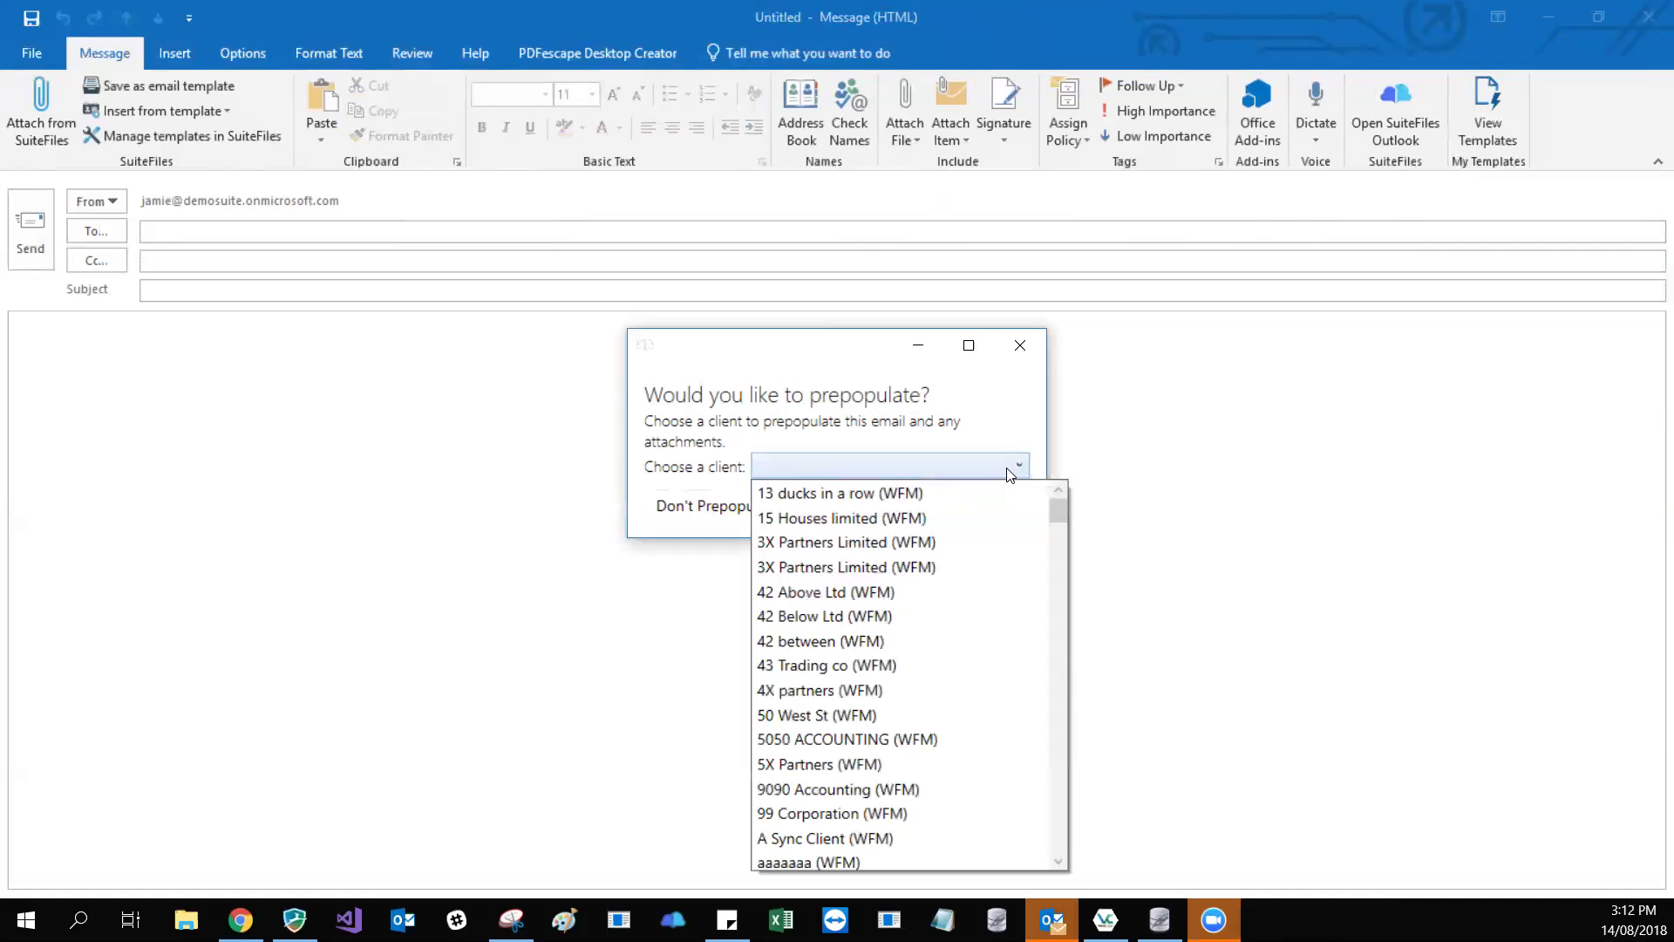
type("suite")
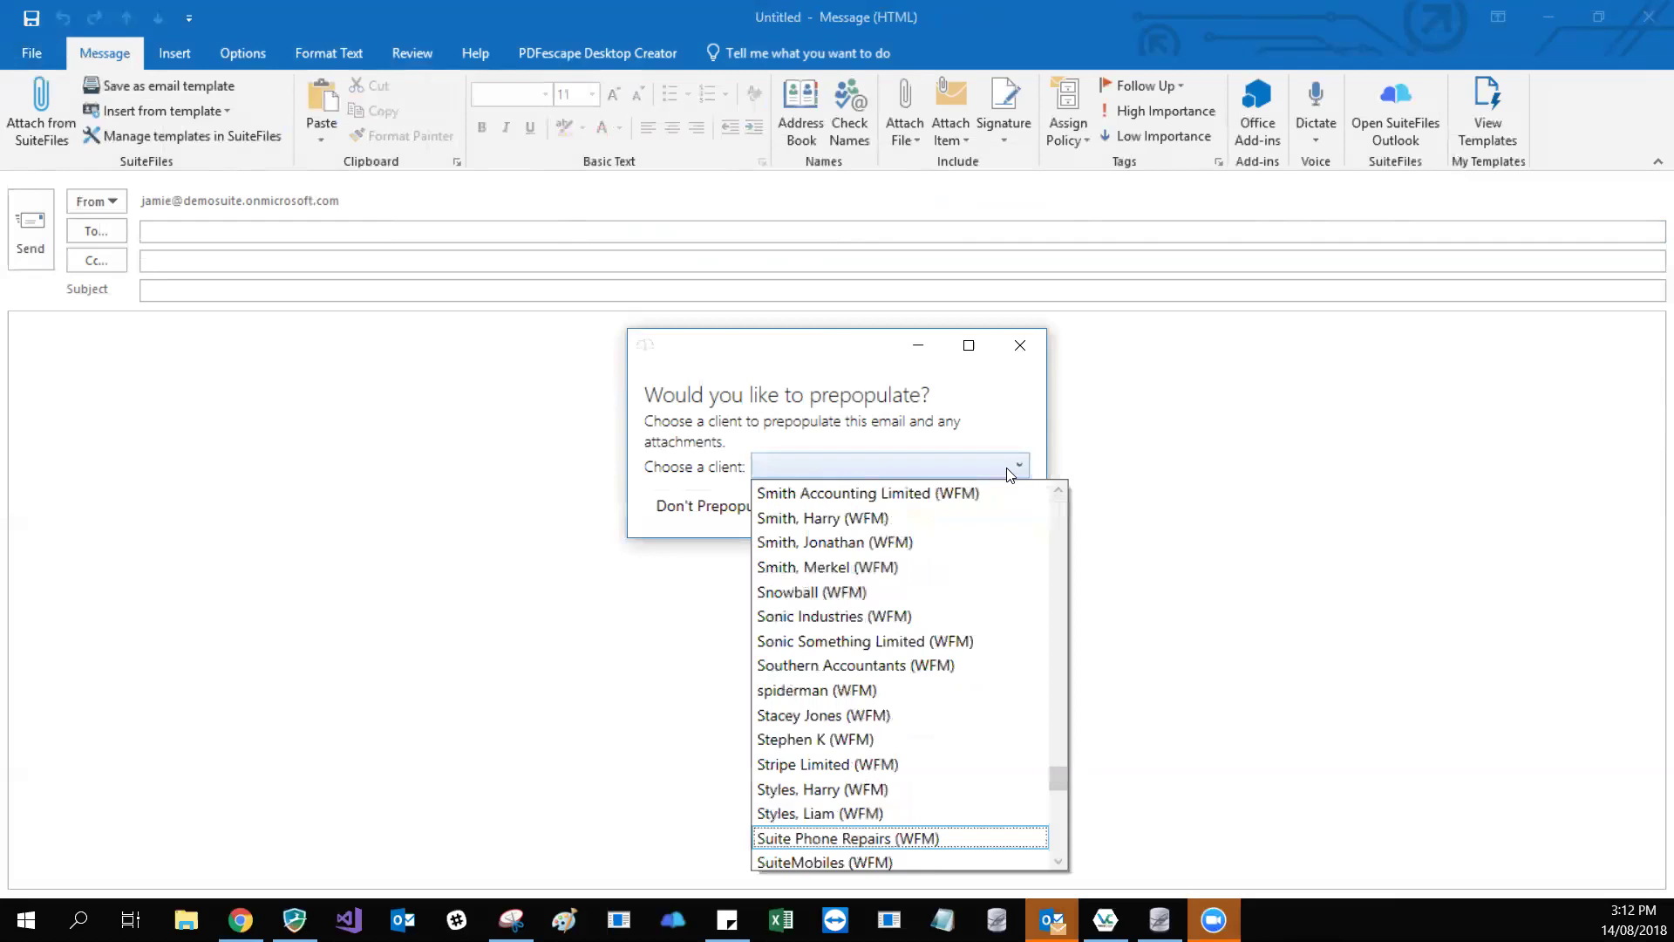
type("99")
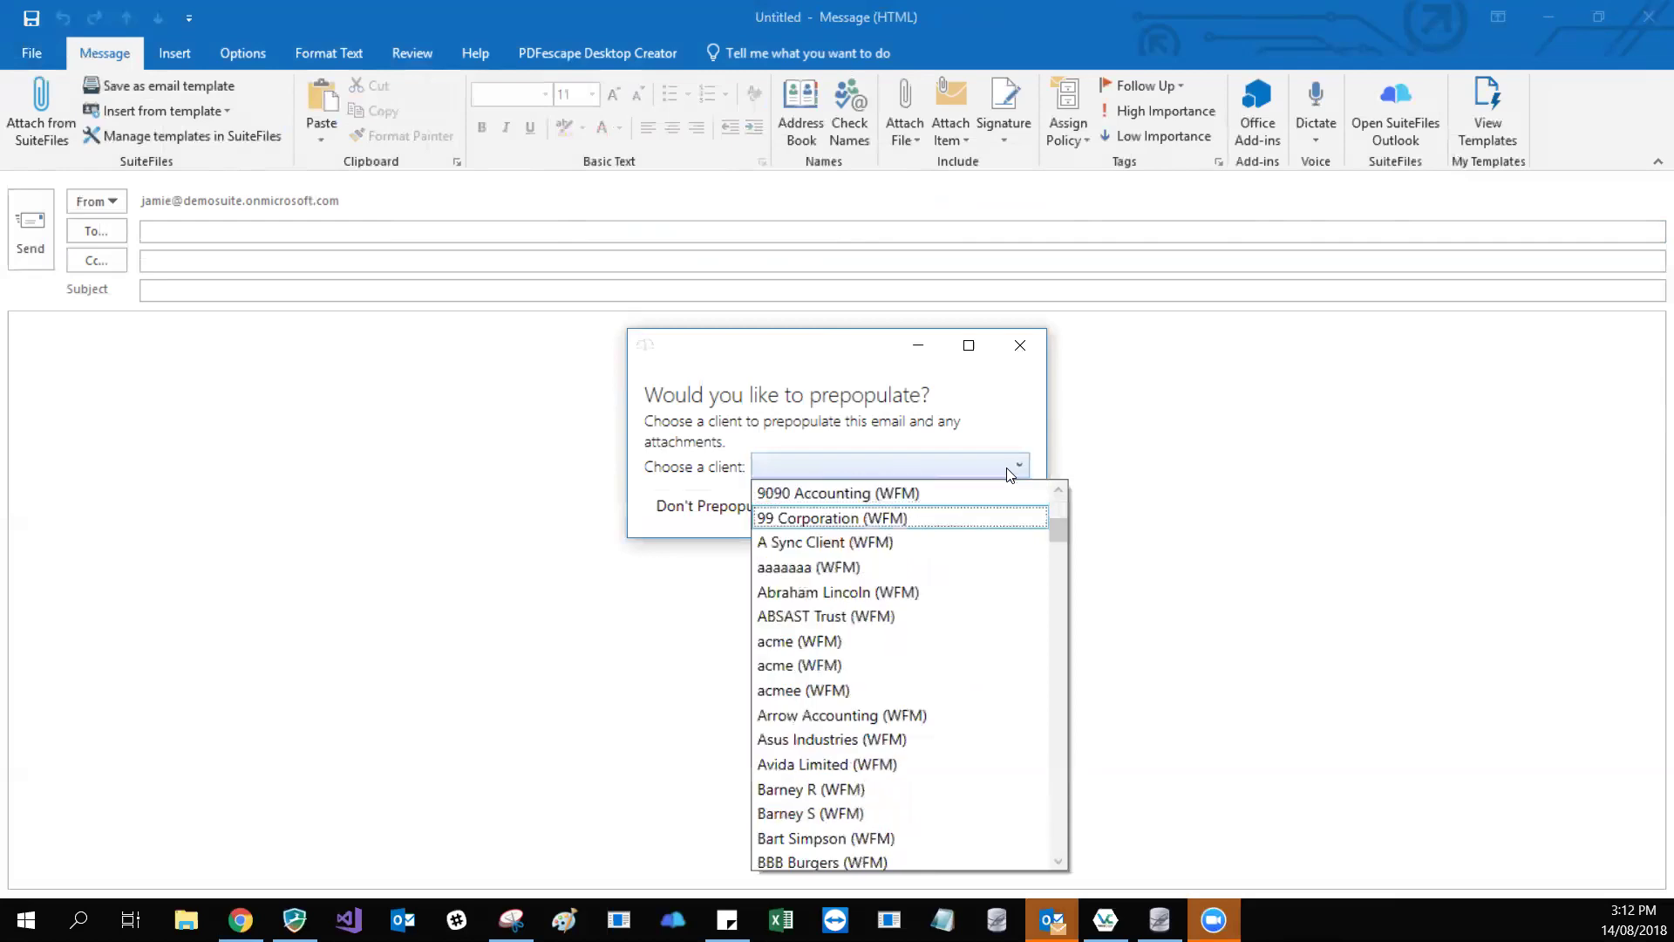
scroll(963, 497, "up", 1)
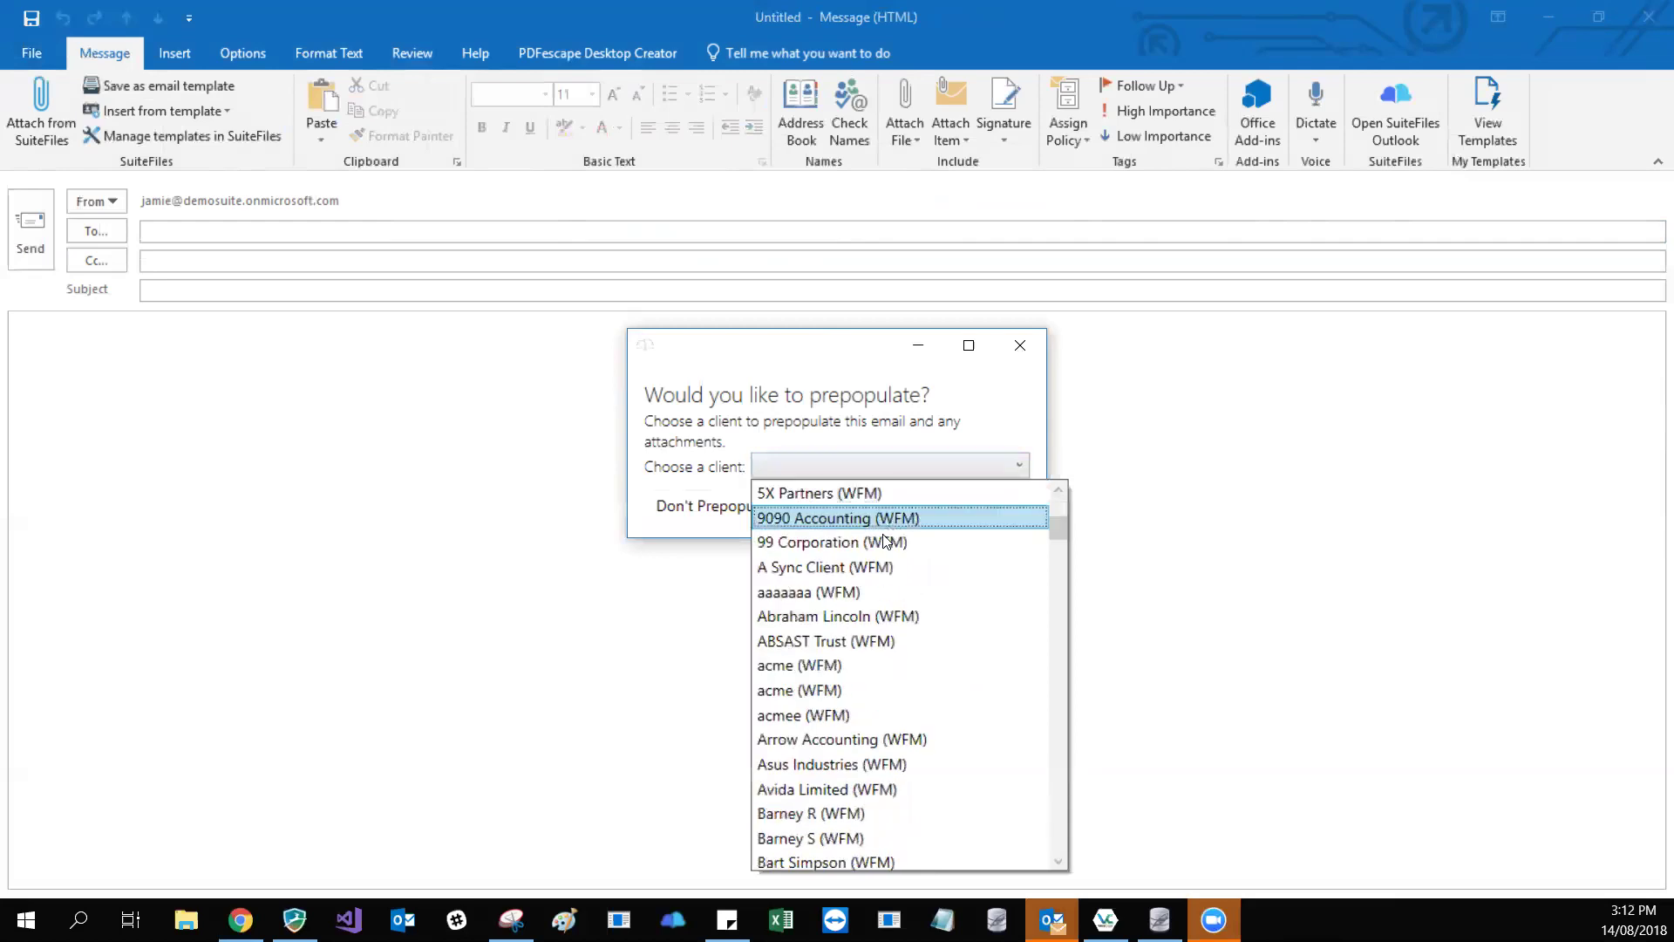
left_click(875, 540)
left_click(983, 512)
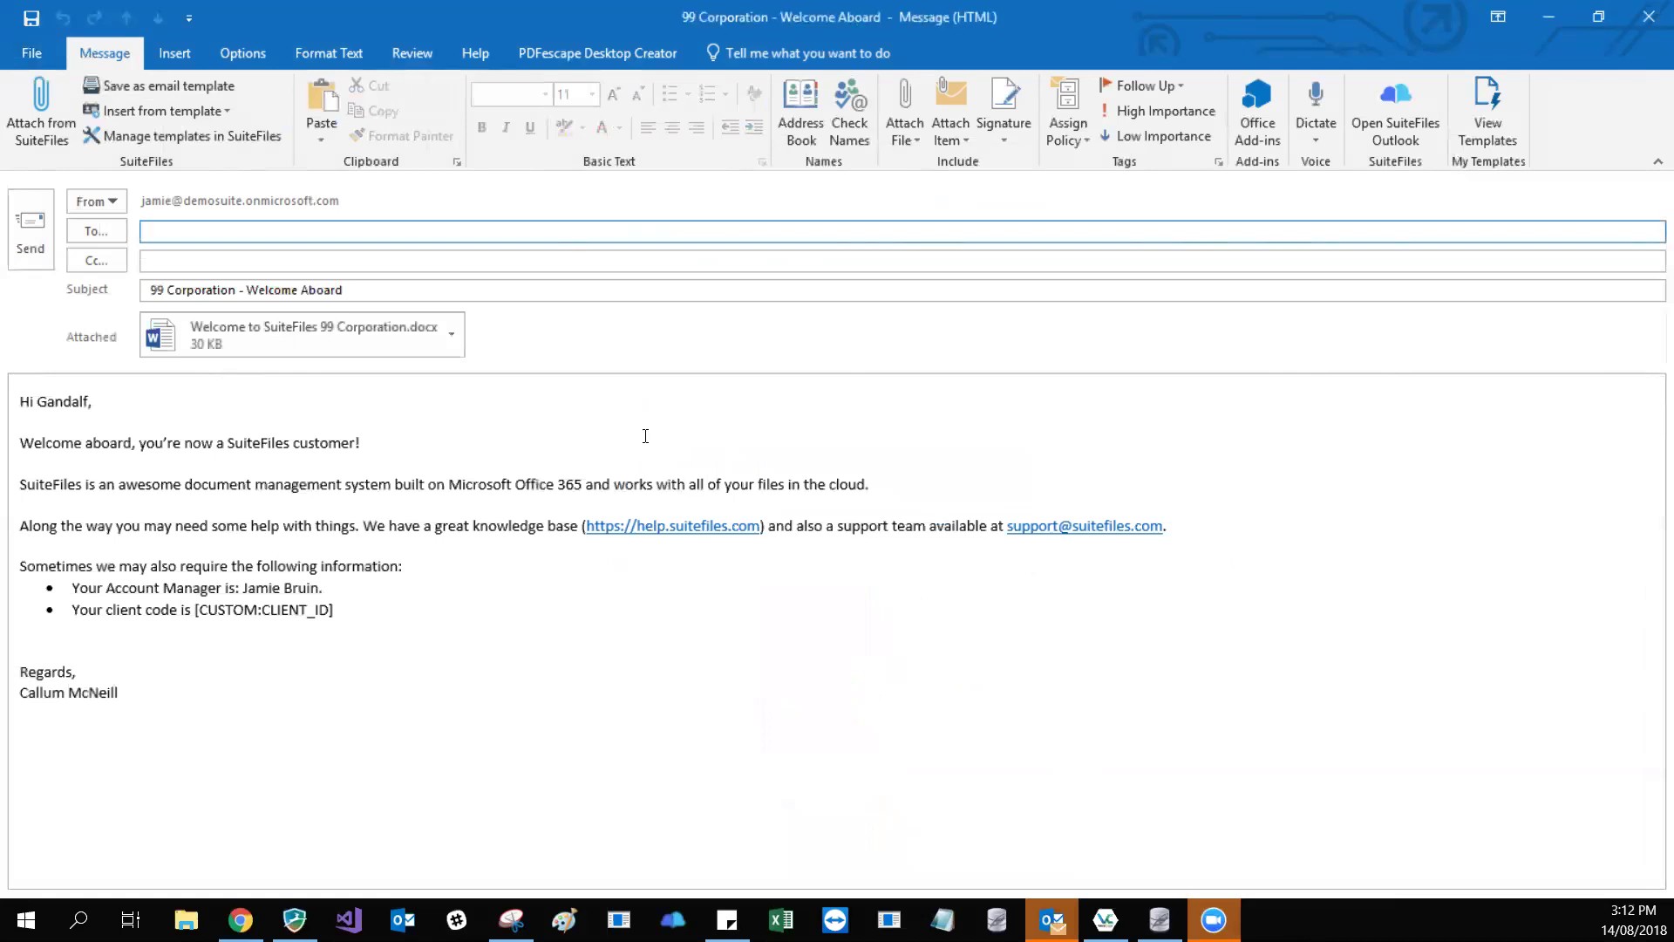
- Check the '99 Corporation - Welcome Aboard' subject line, then move into the body
left_click_drag(235, 290, 149, 294)
left_click(155, 293)
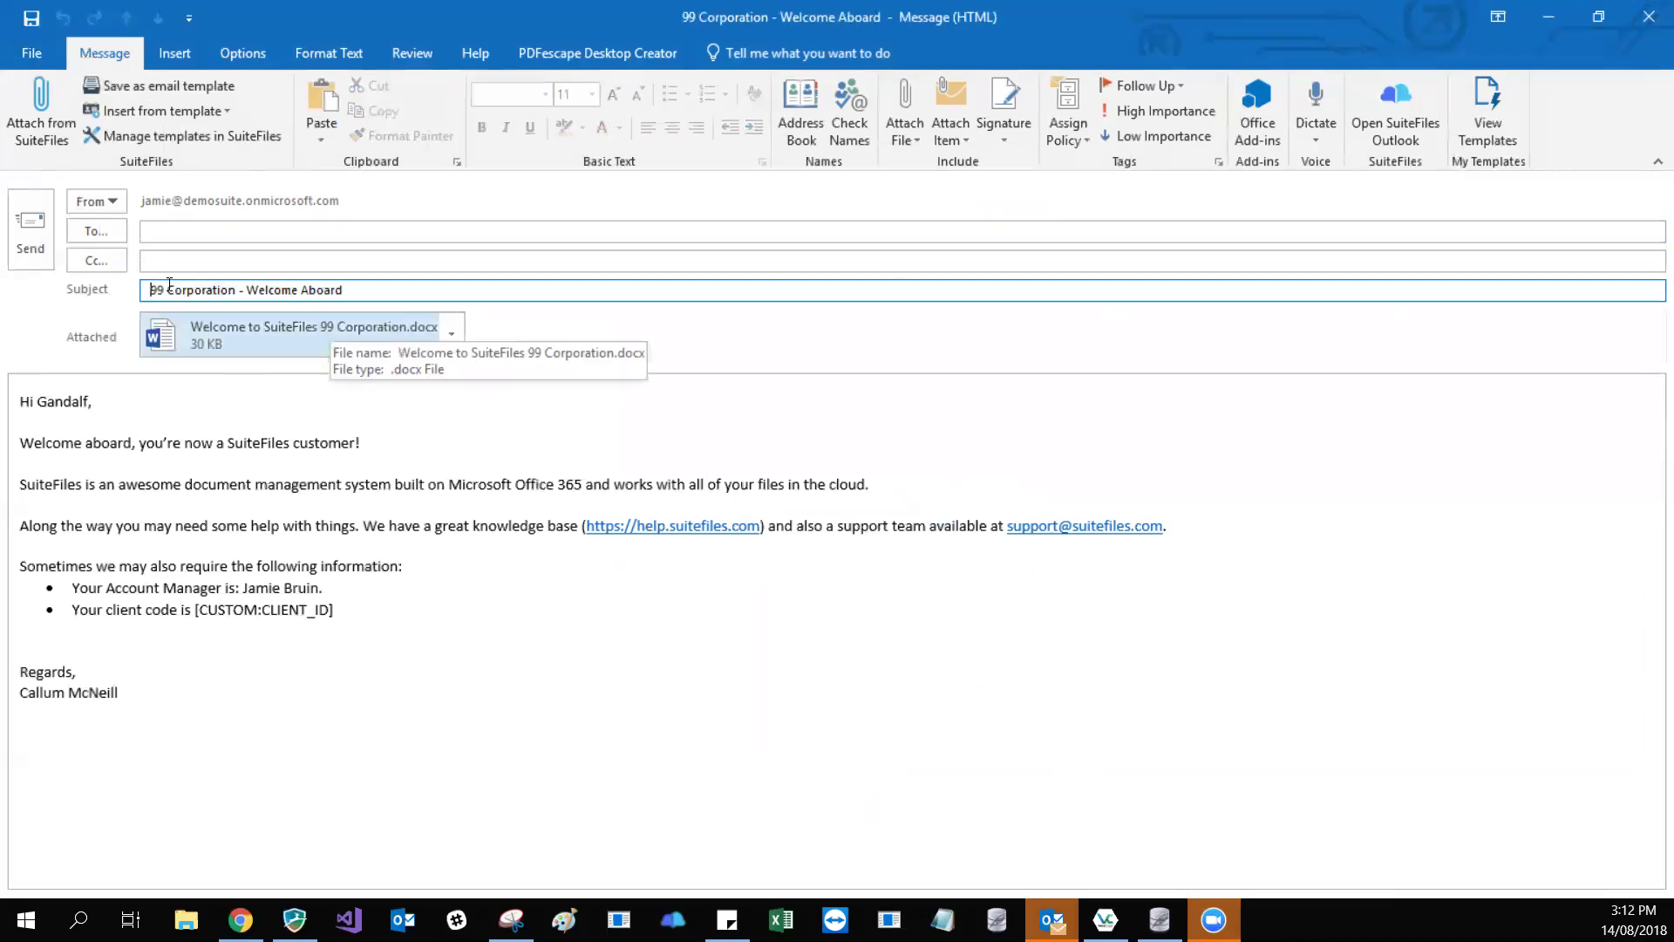
left_click(90, 401)
- Review the filled greeting name, account manager and client code placeholder in the body
double_click(54, 401)
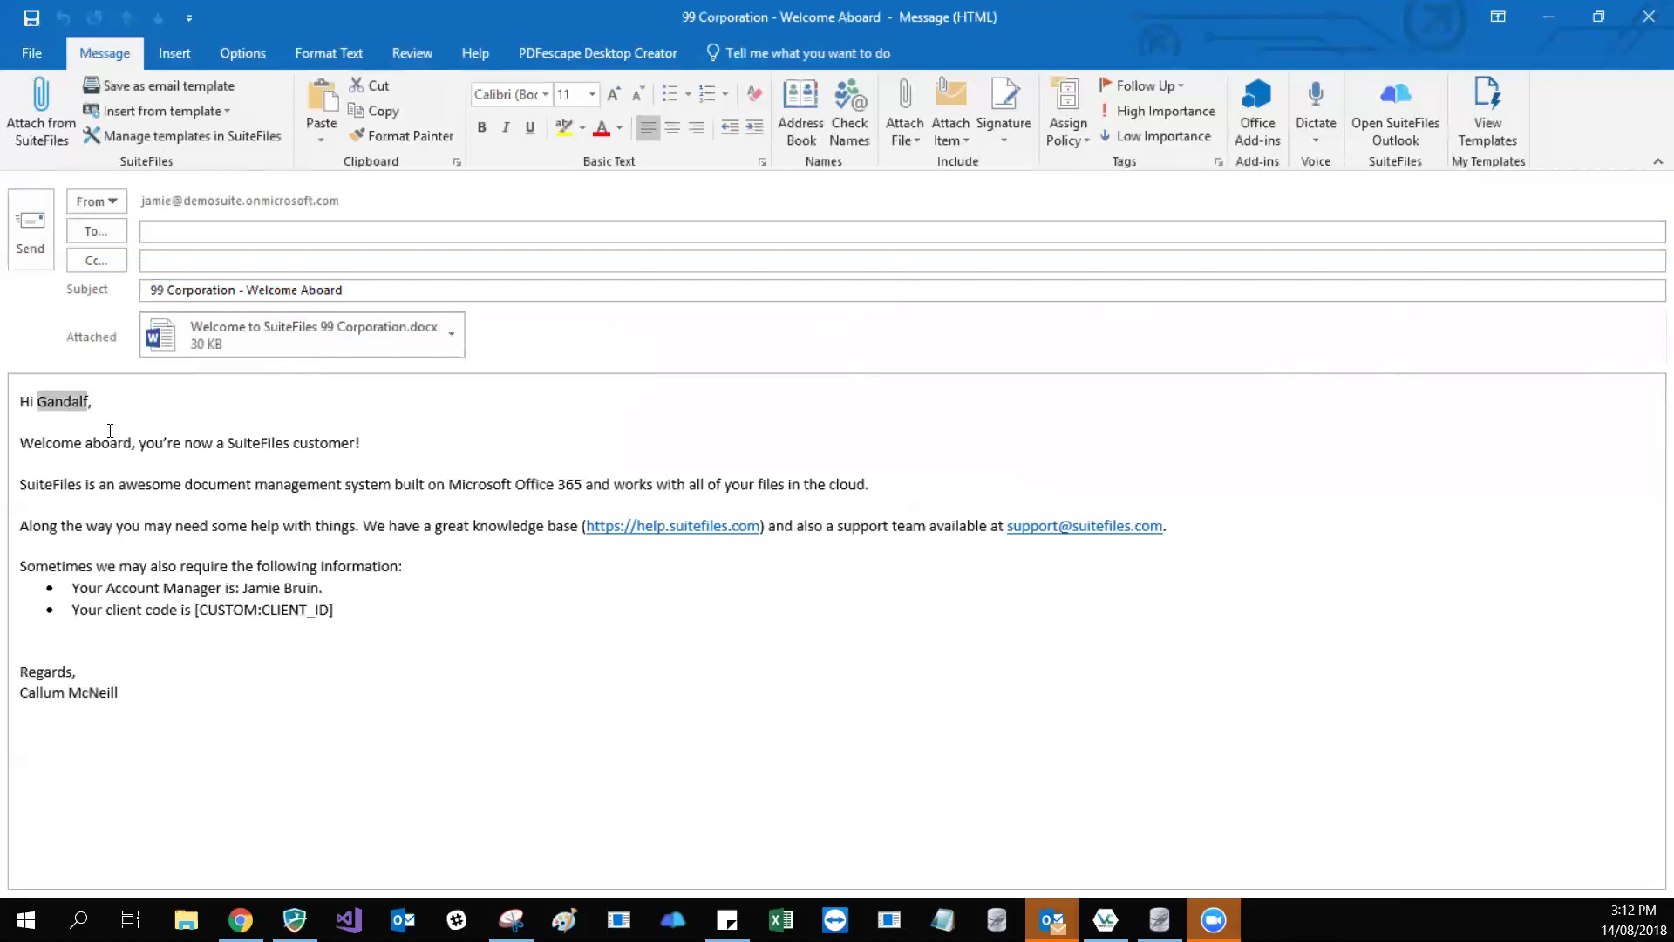
left_click_drag(243, 587, 320, 587)
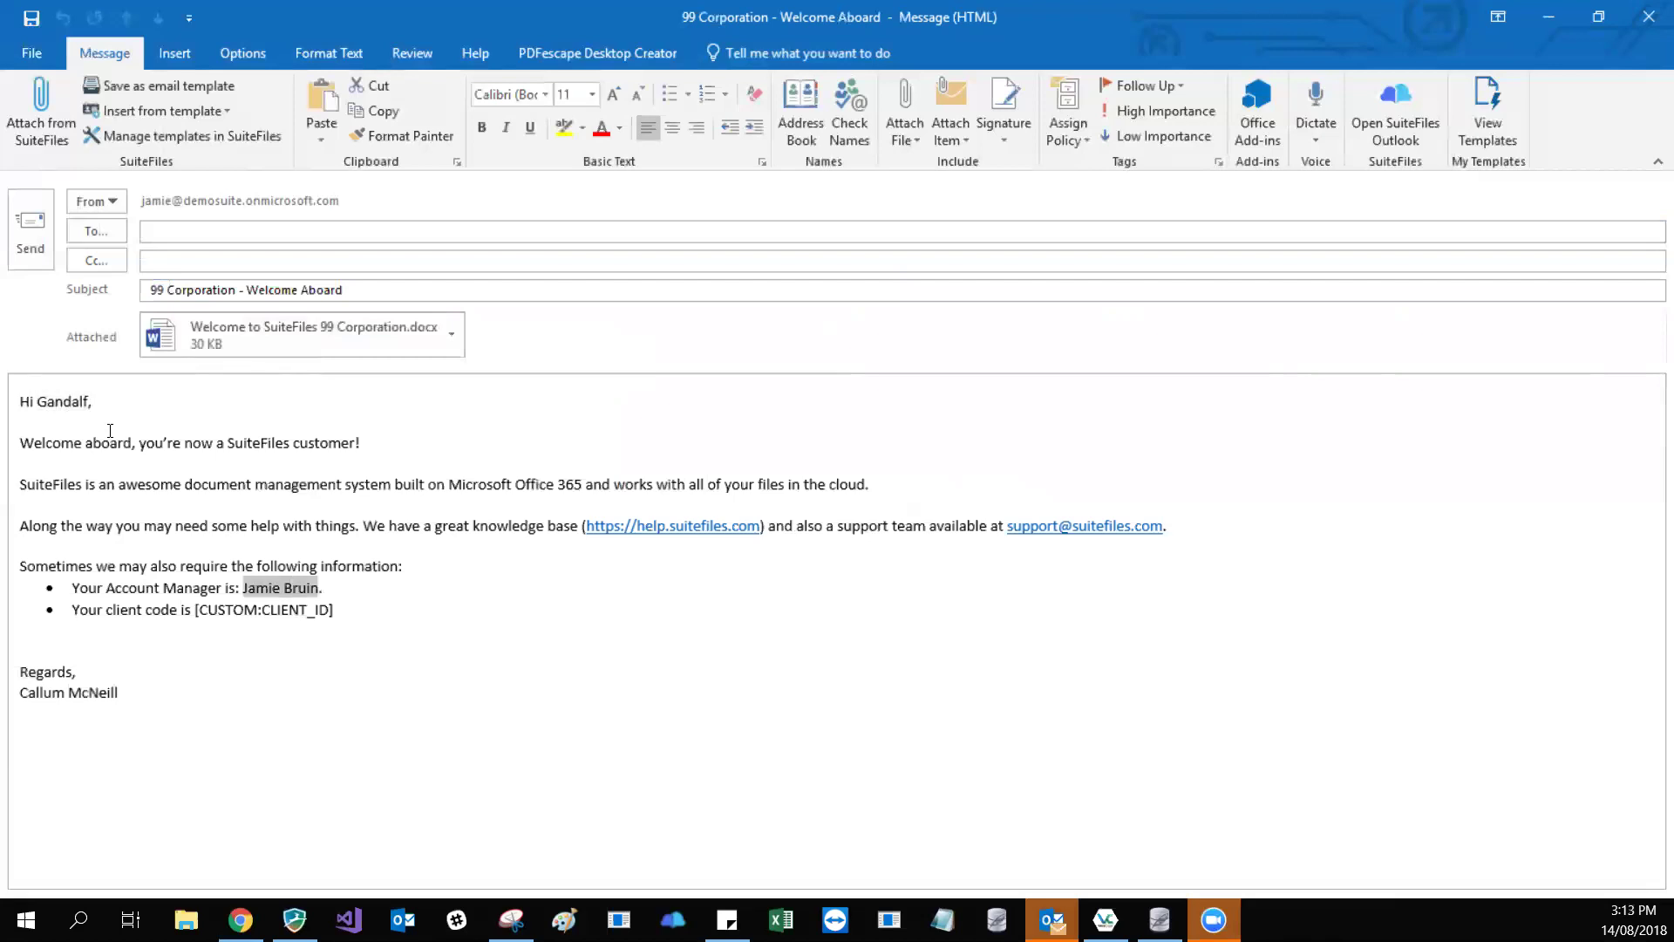
left_click(335, 610)
left_click_drag(182, 609, 344, 610)
key("Right")
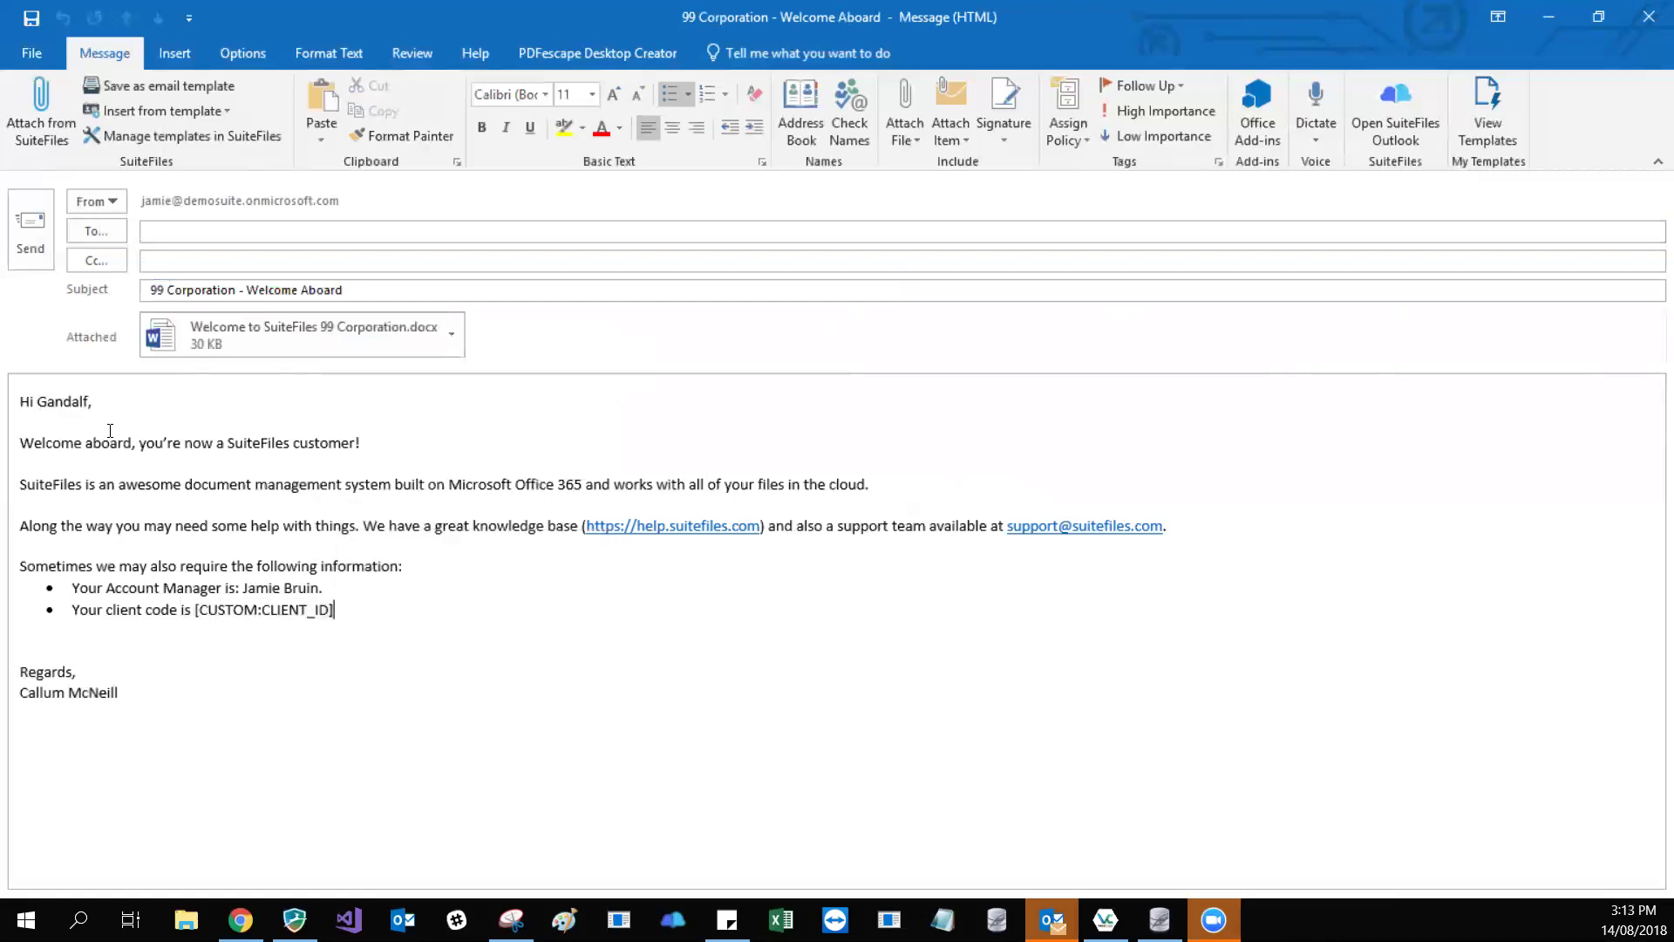
- Delete the [CUSTOM:CLIENT_ID] placeholder, then open the attached welcome letter
left_click_drag(194, 610, 333, 609)
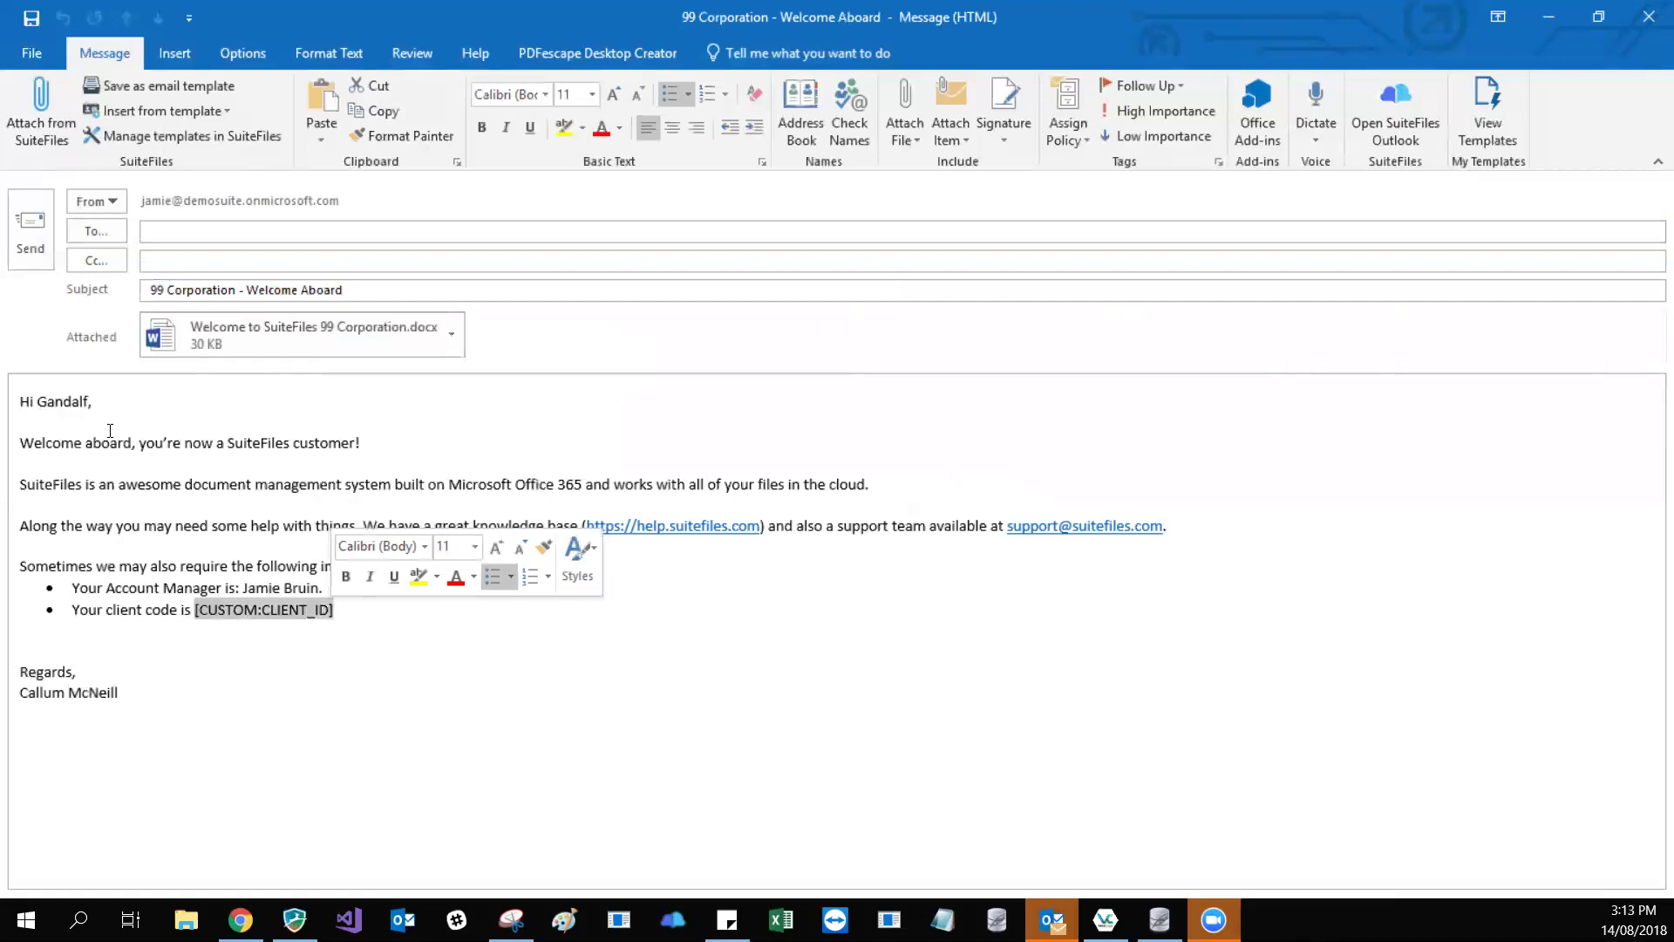
left_click(315, 610)
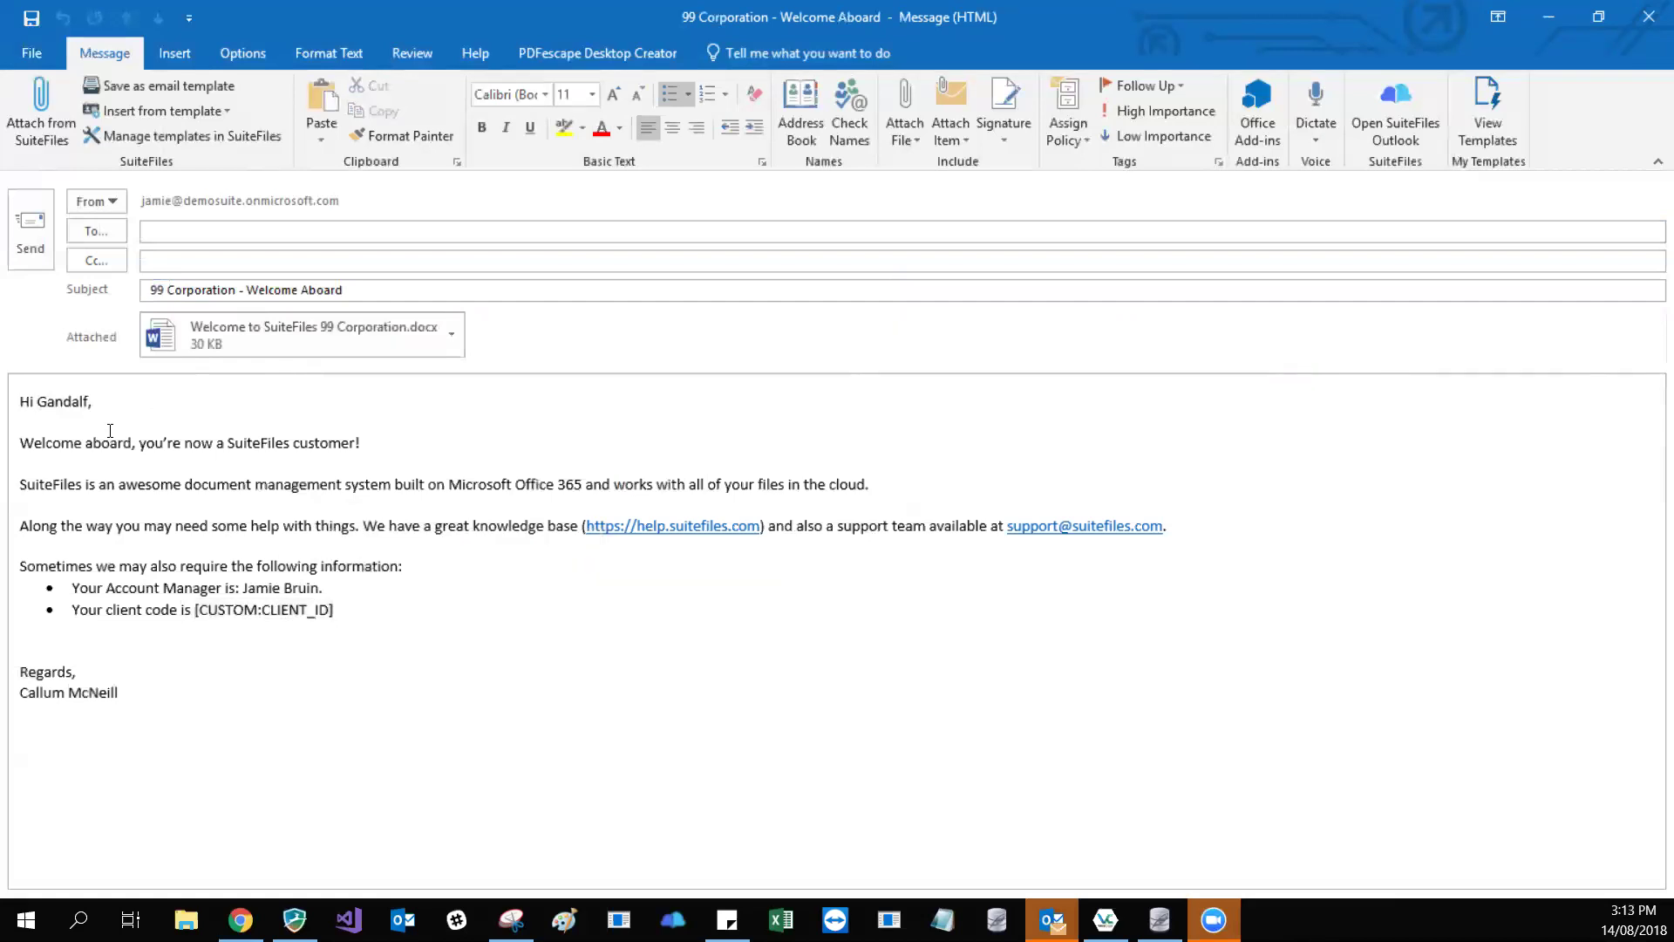
key("BackSpace")
left_click_drag(326, 610, 192, 609)
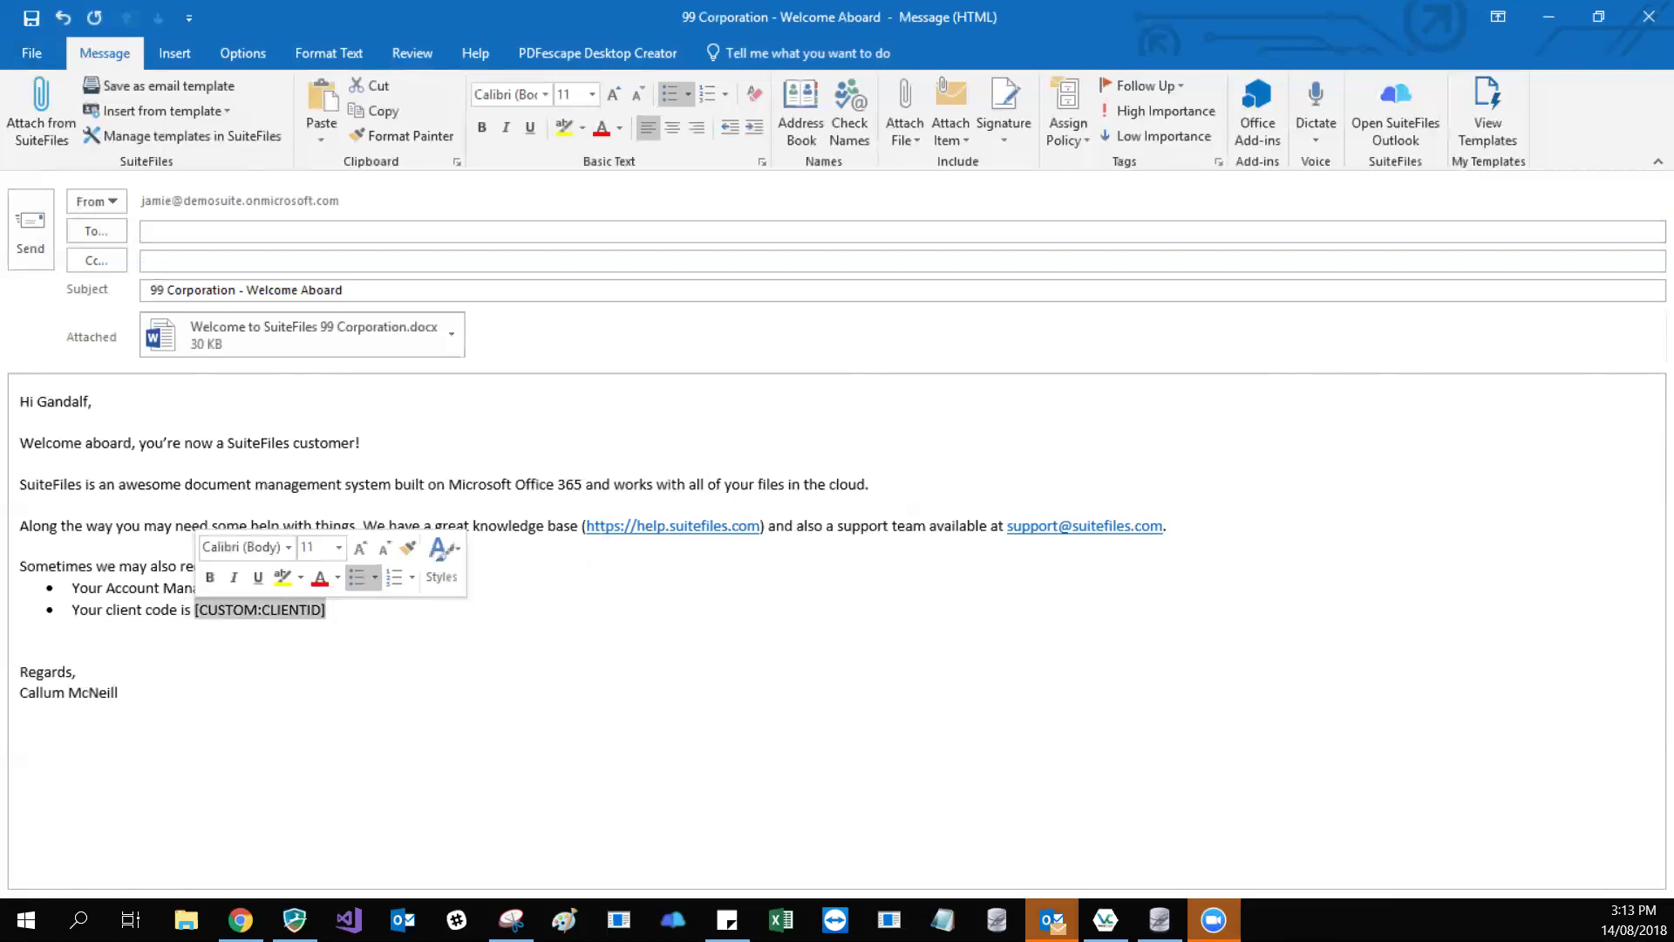
key("Delete")
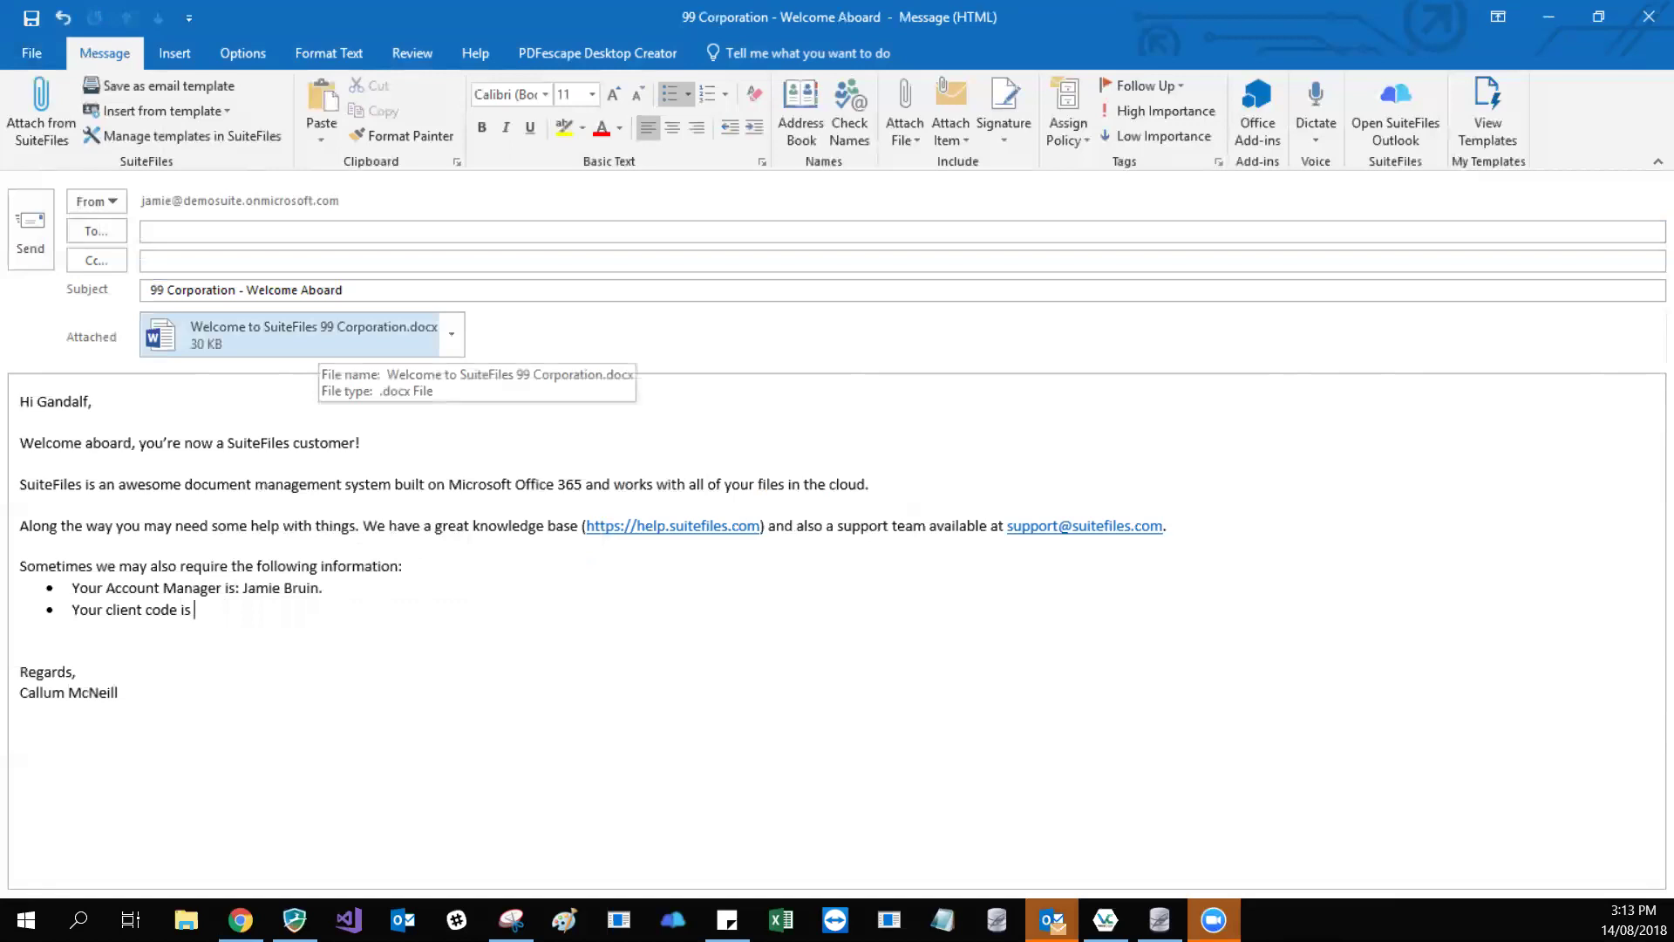
double_click(314, 339)
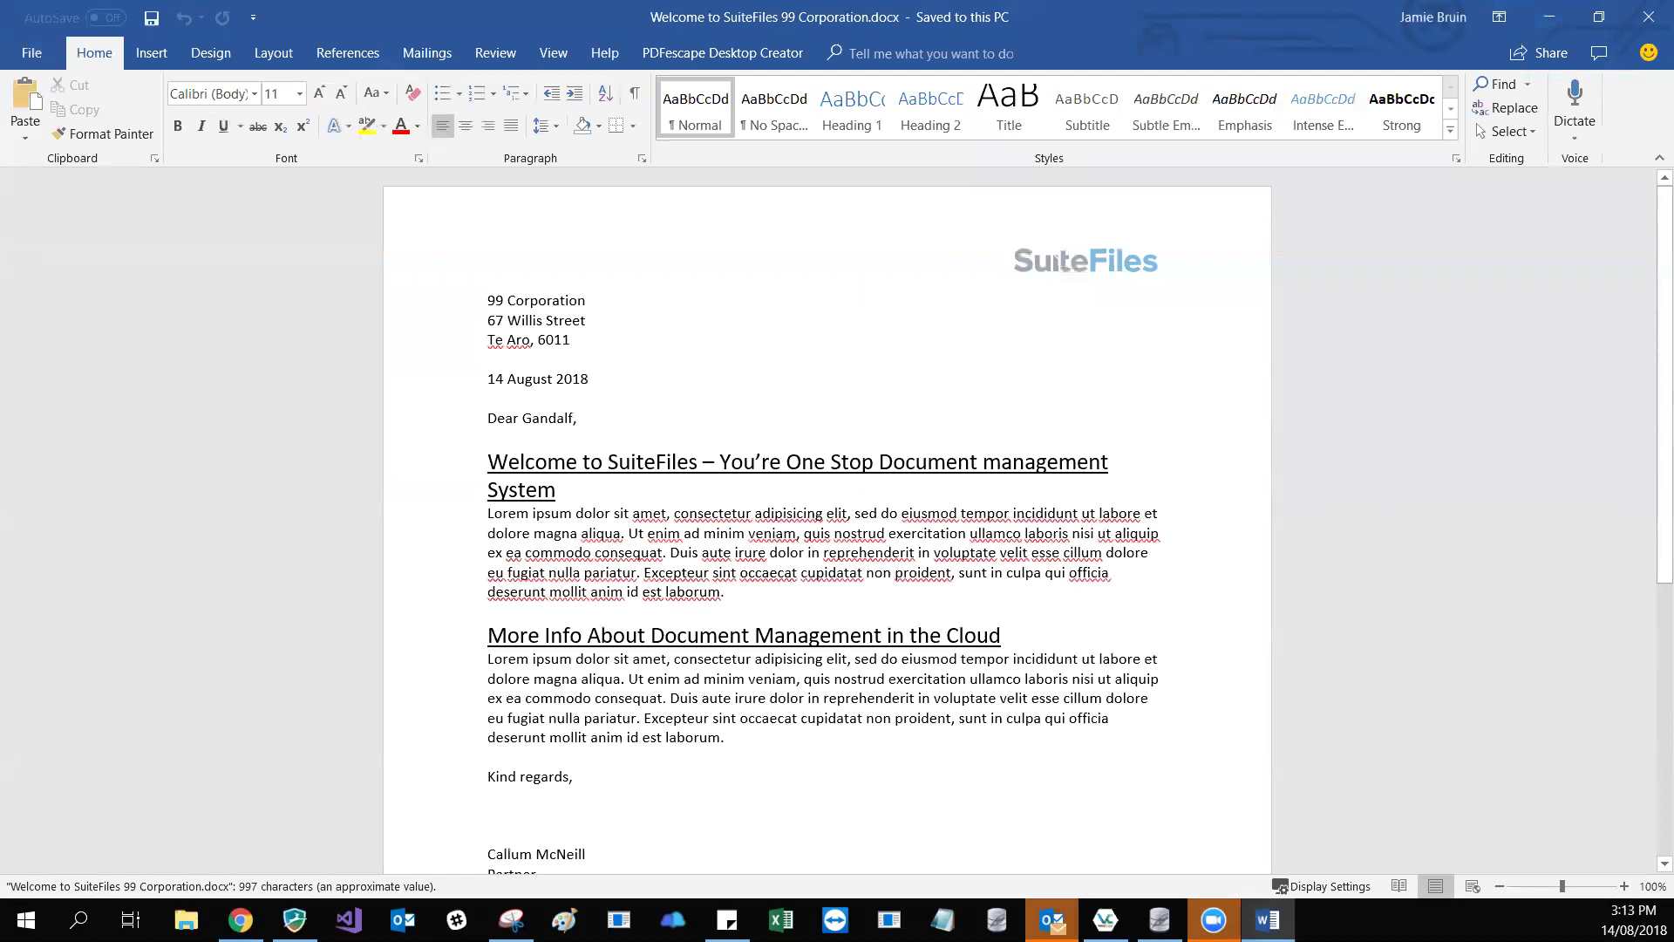
- Confirm the letter shows 99 Corporation's address, the 14 August 2018 date and the salutation, then close Word
left_click_drag(562, 300, 585, 301)
left_click(587, 320)
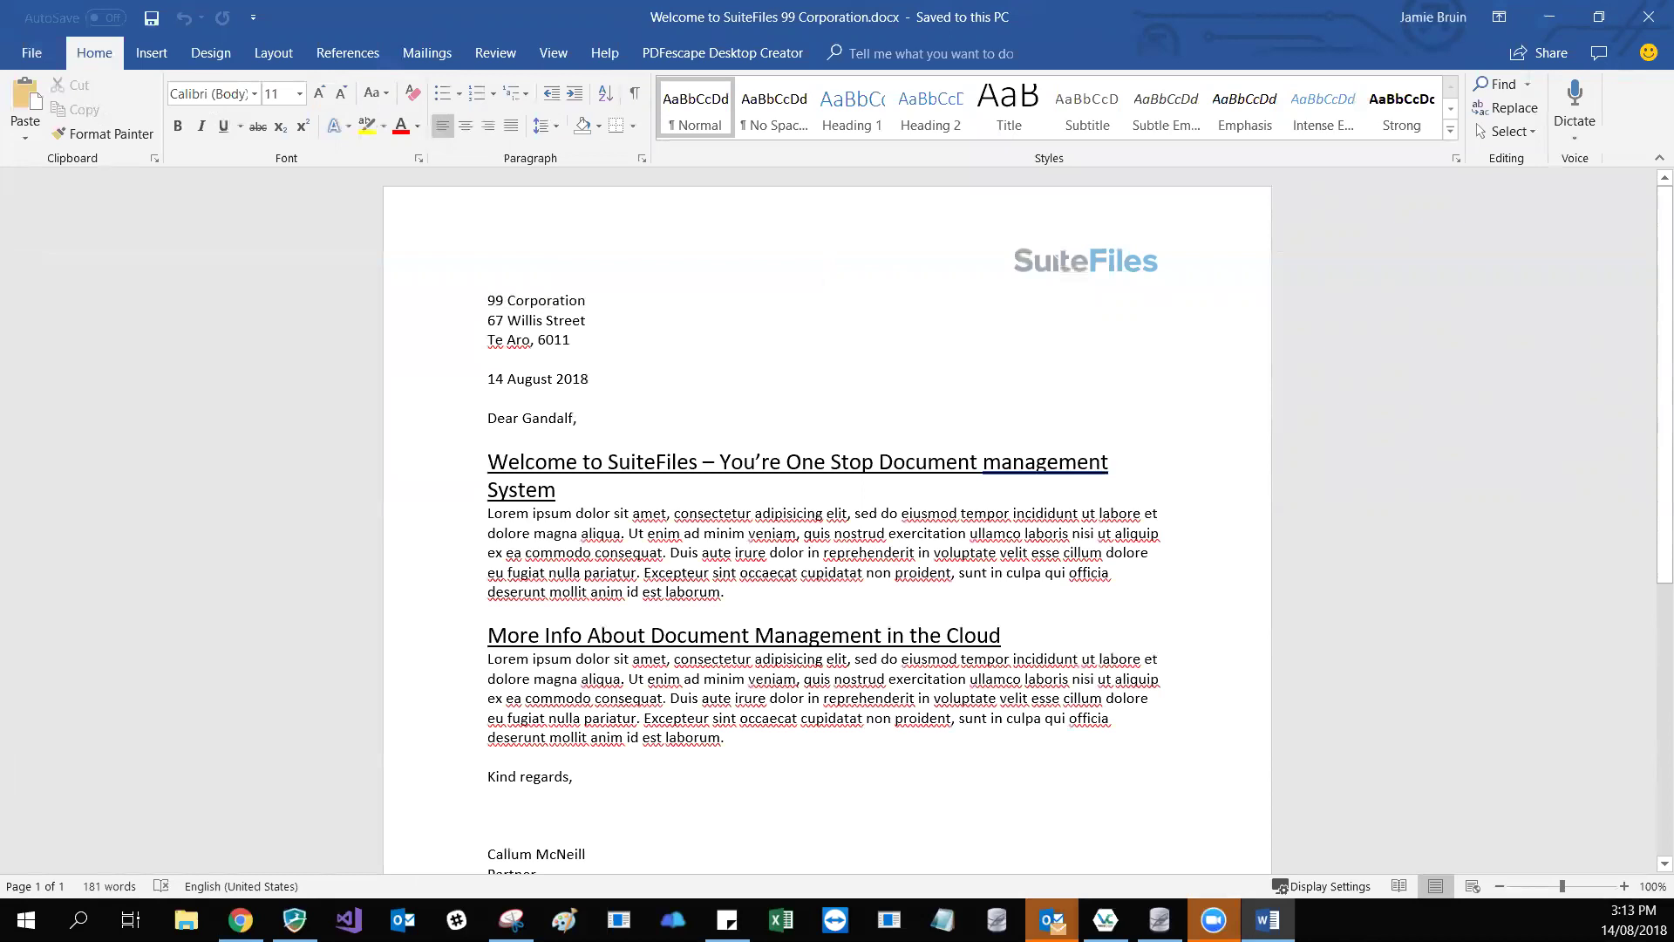
scroll(692, 288, "down", 1)
scroll(692, 288, "up", 1)
left_click(1649, 17)
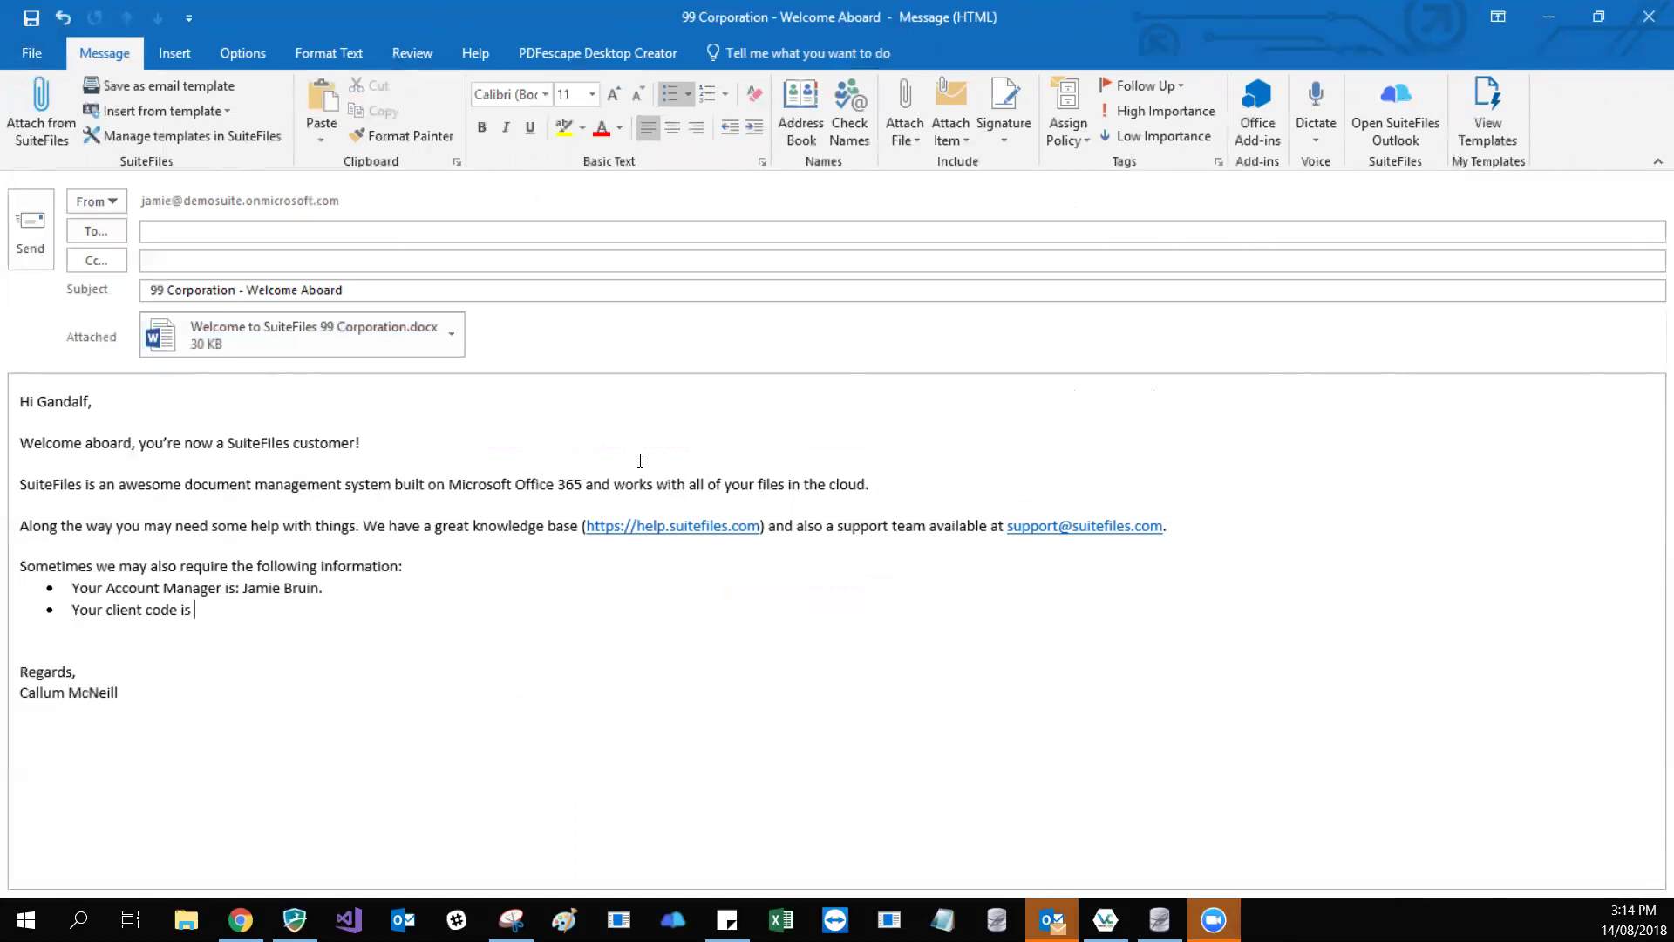
- Add a new line below the client code bullet that reads [CUSTOM:IRDNUMBER]
key("Down")
key("Return")
key("Return")
type("[]")
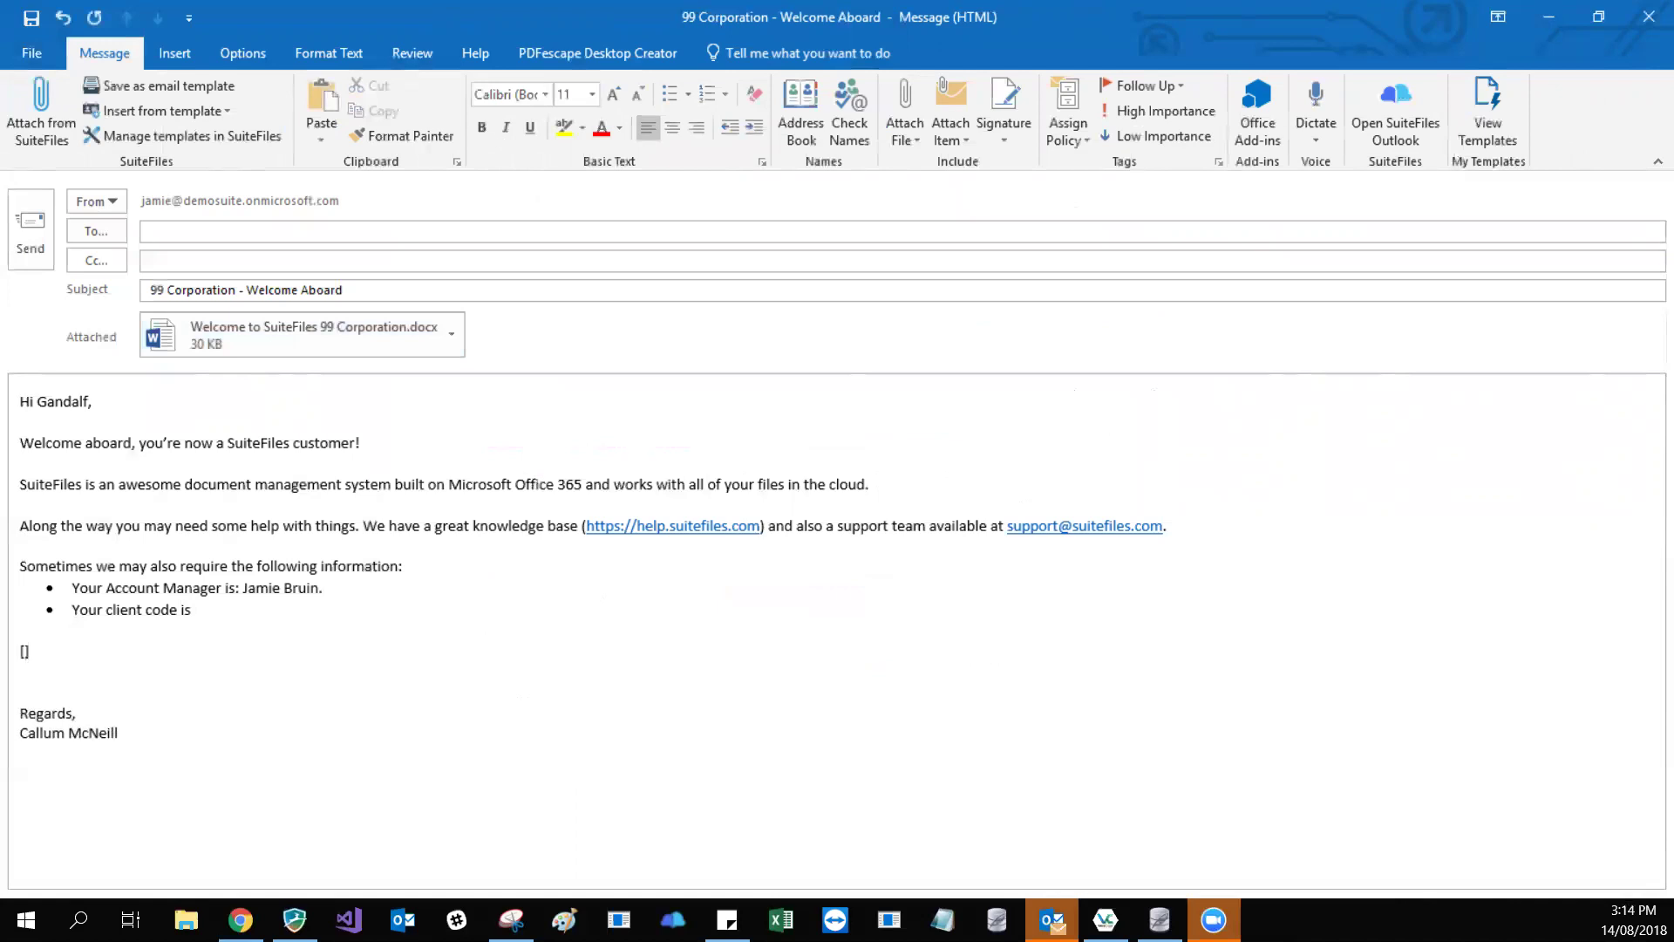
type("CUSTOM:")
type("IRDNUMBER")
left_click_drag(87, 649, 178, 643)
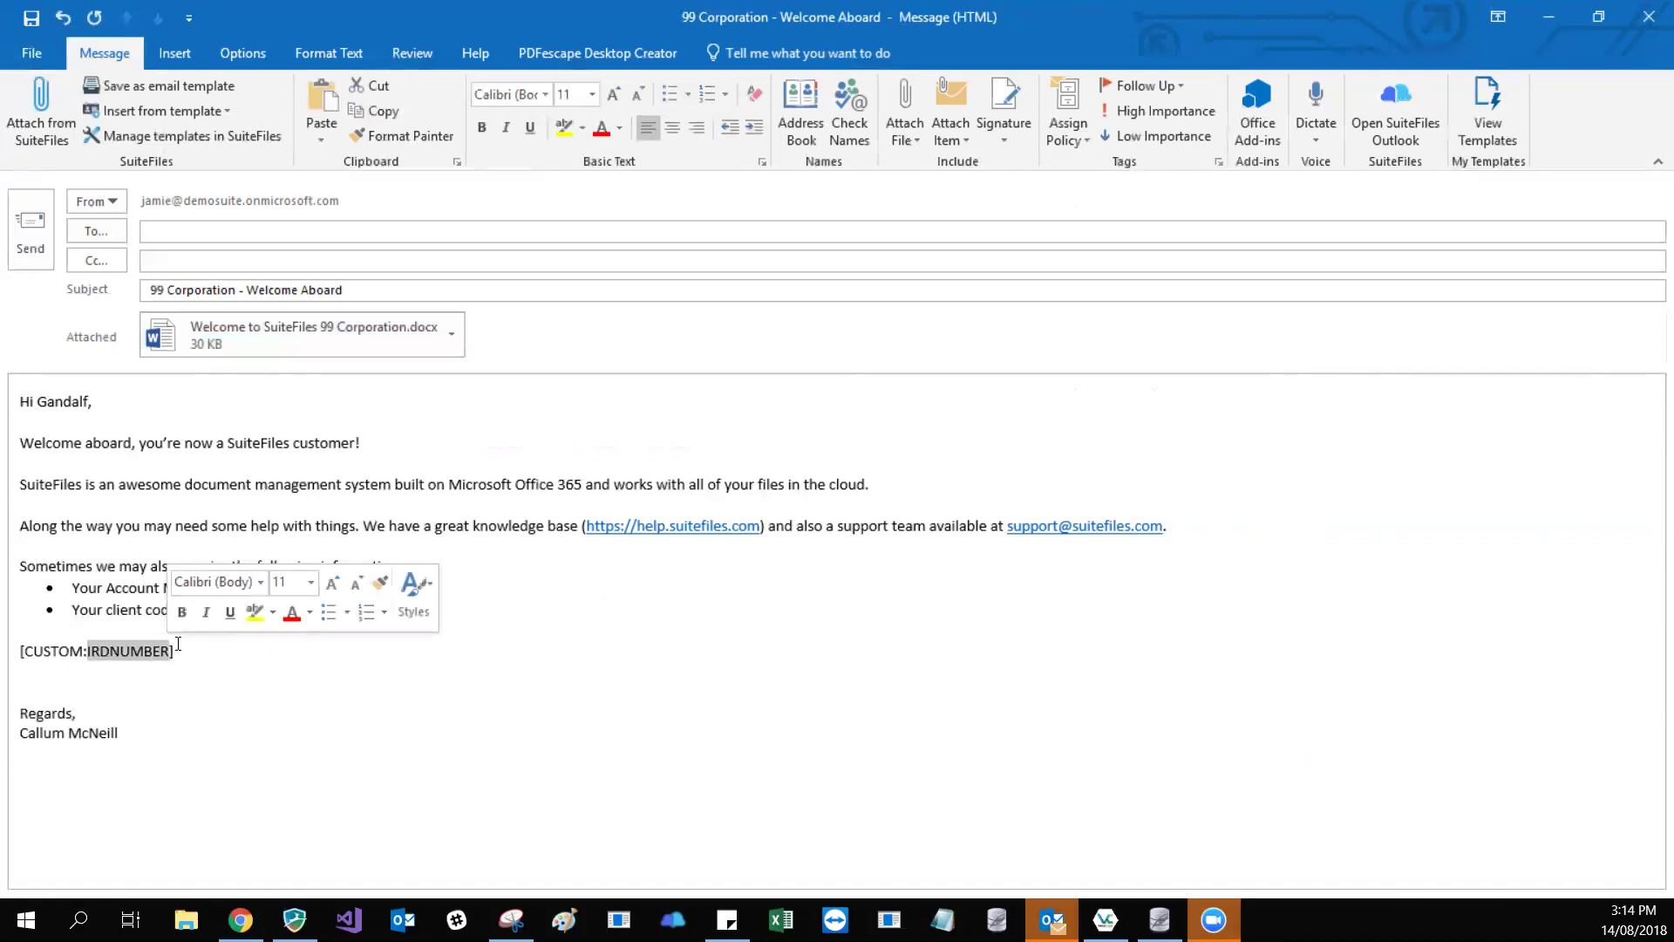
- Replace IRD with ABN so the placeholder line reads [CUSTOM:ABNNUMBER]
double_click(54, 651)
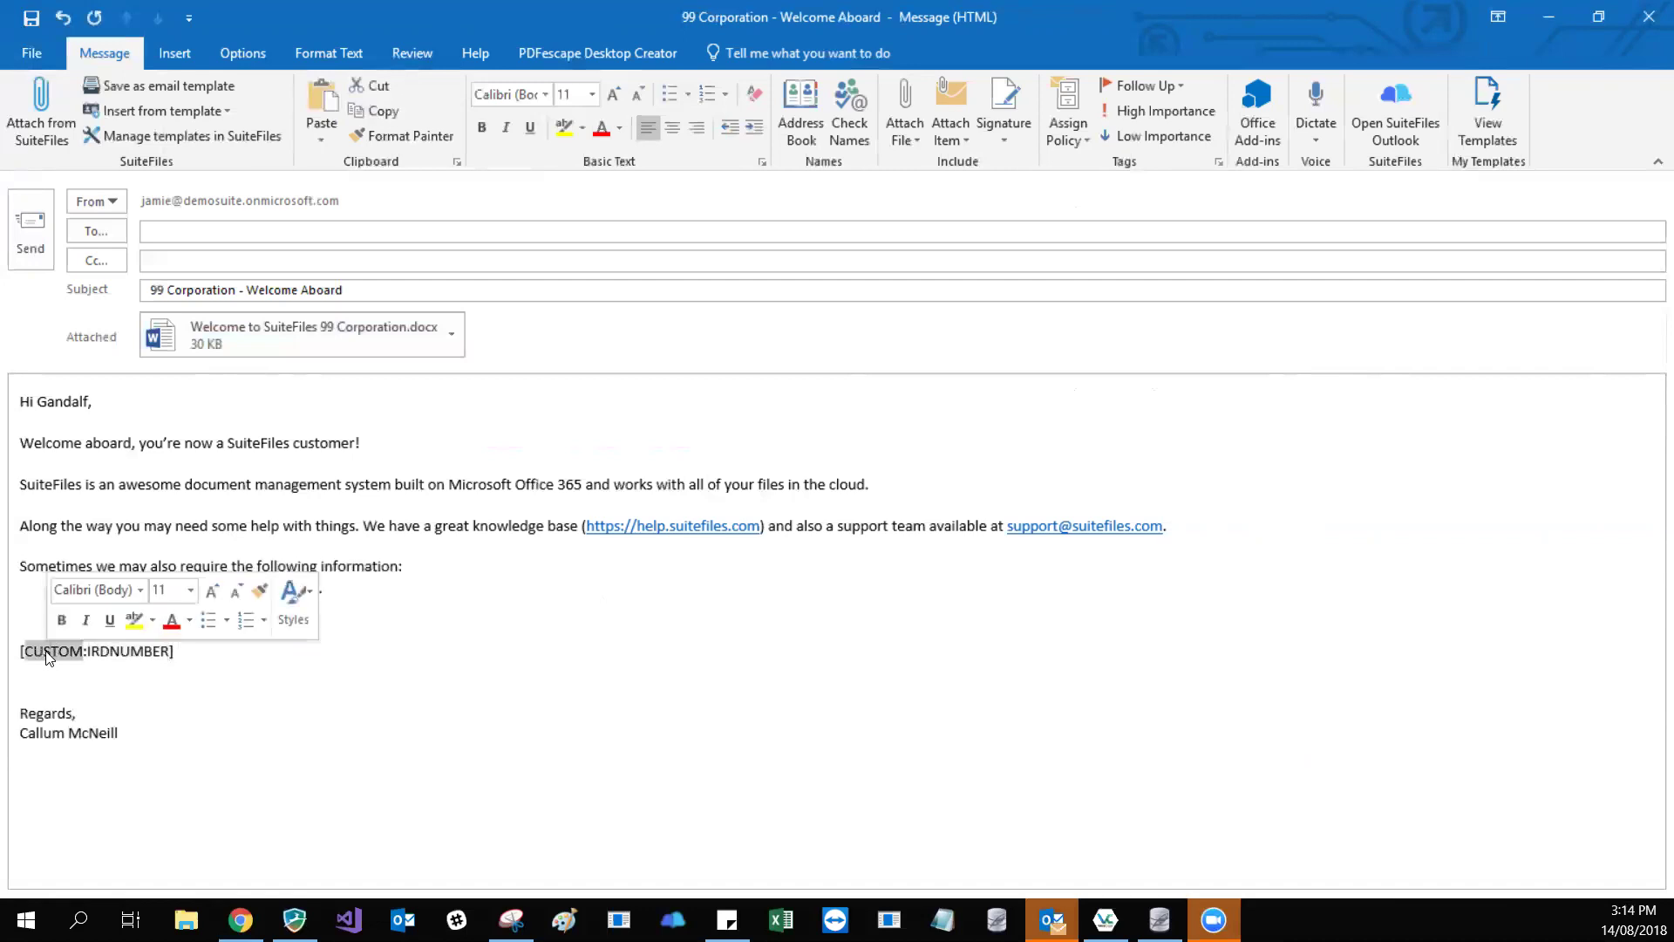
double_click(126, 652)
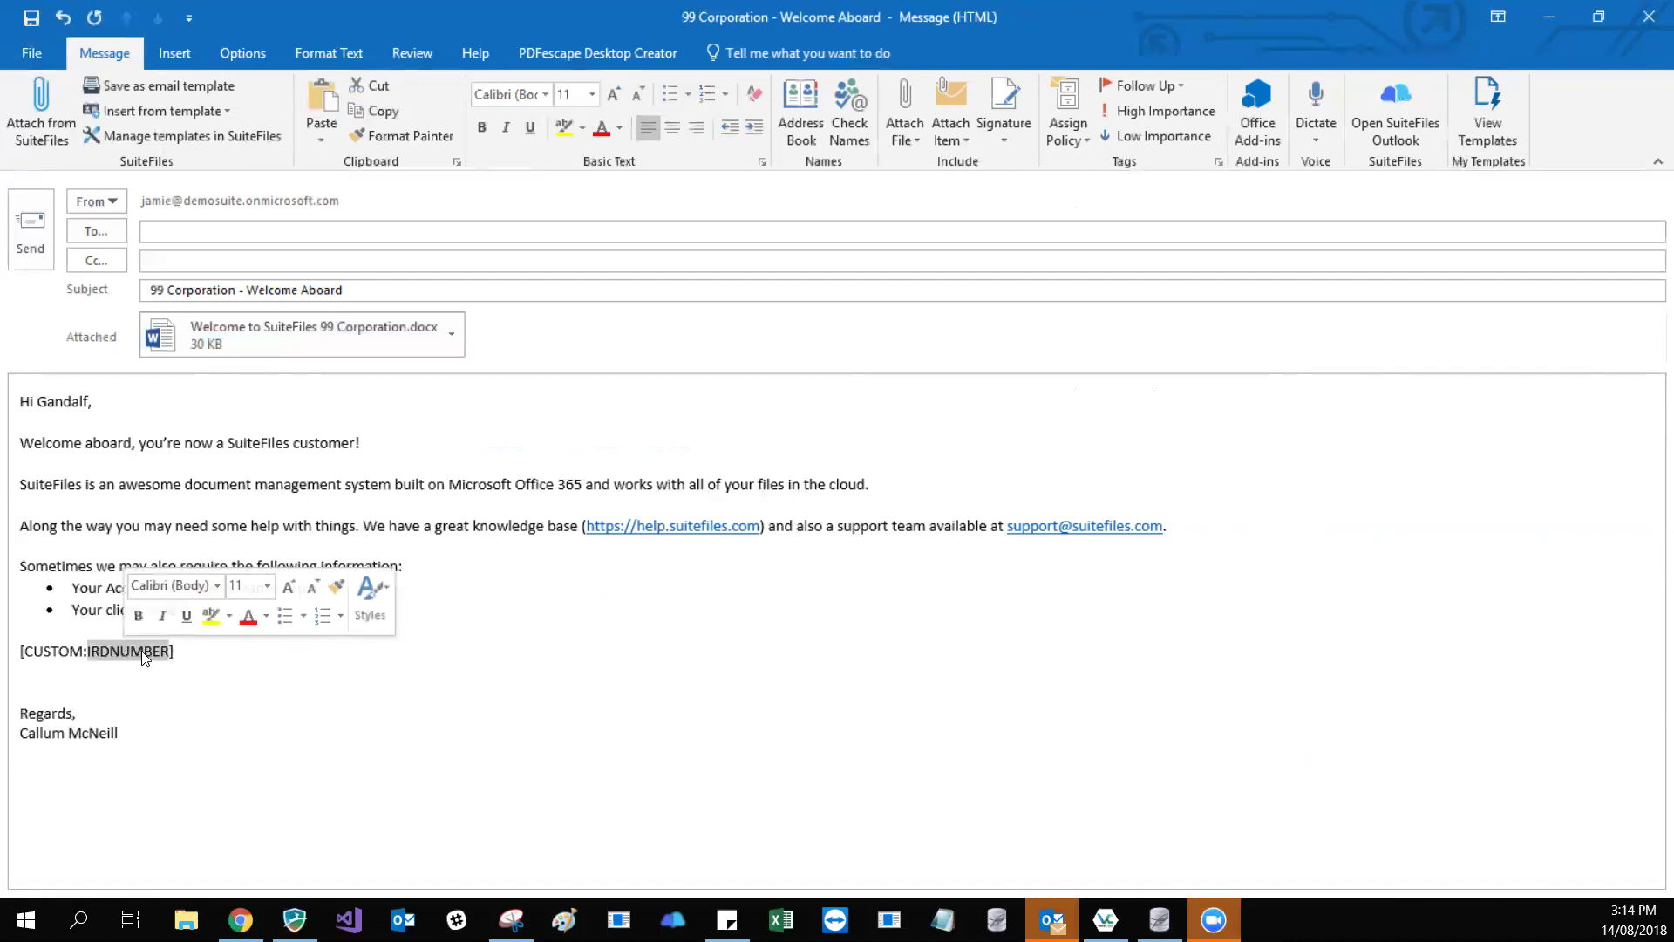
key("End")
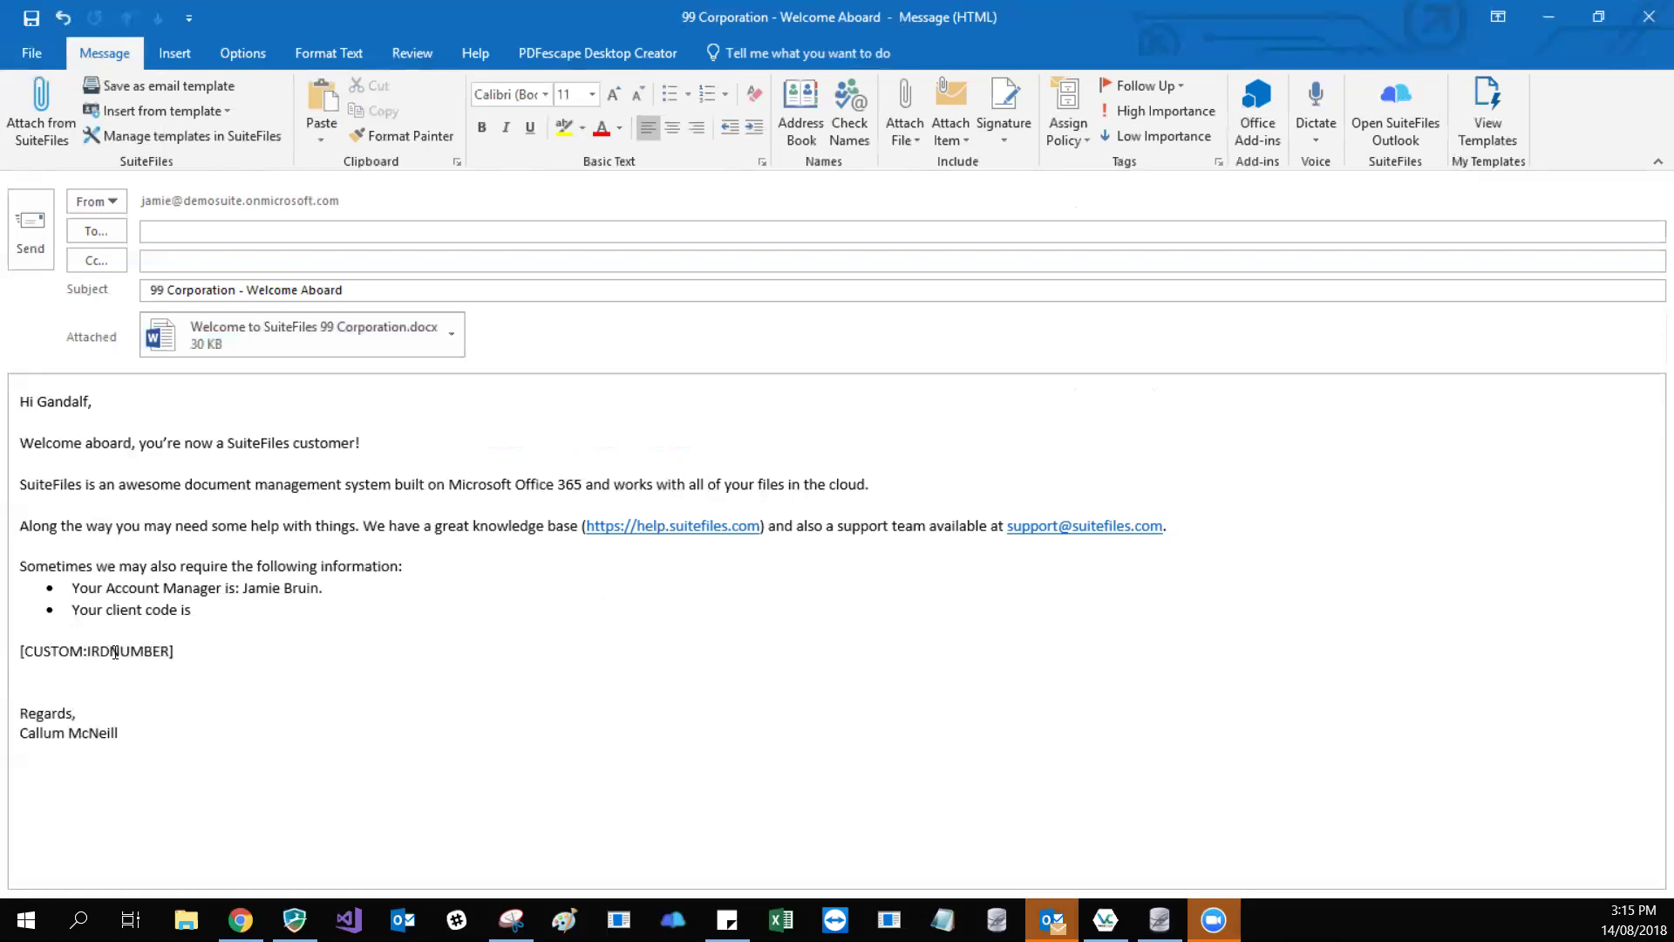
double_click(114, 652)
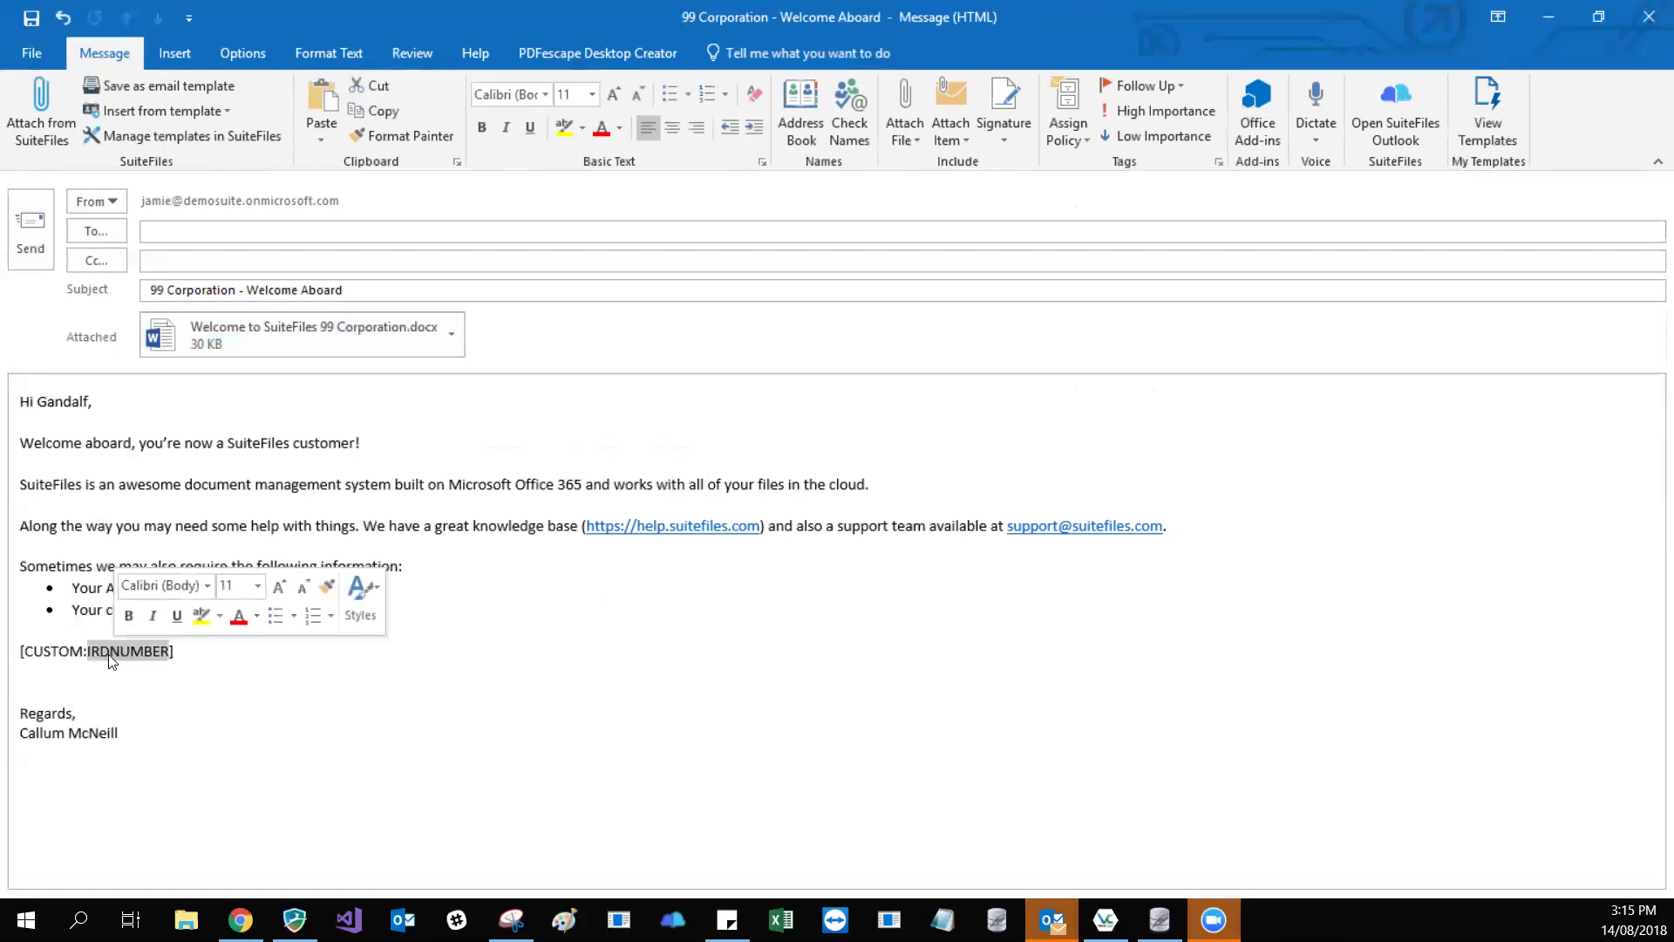
left_click(173, 651)
key("Left")
key("Left")
key("Left")
key("Left")
key("Left")
key("Left")
key("Left")
key("BackSpace")
key("BackSpace")
type("ABN")
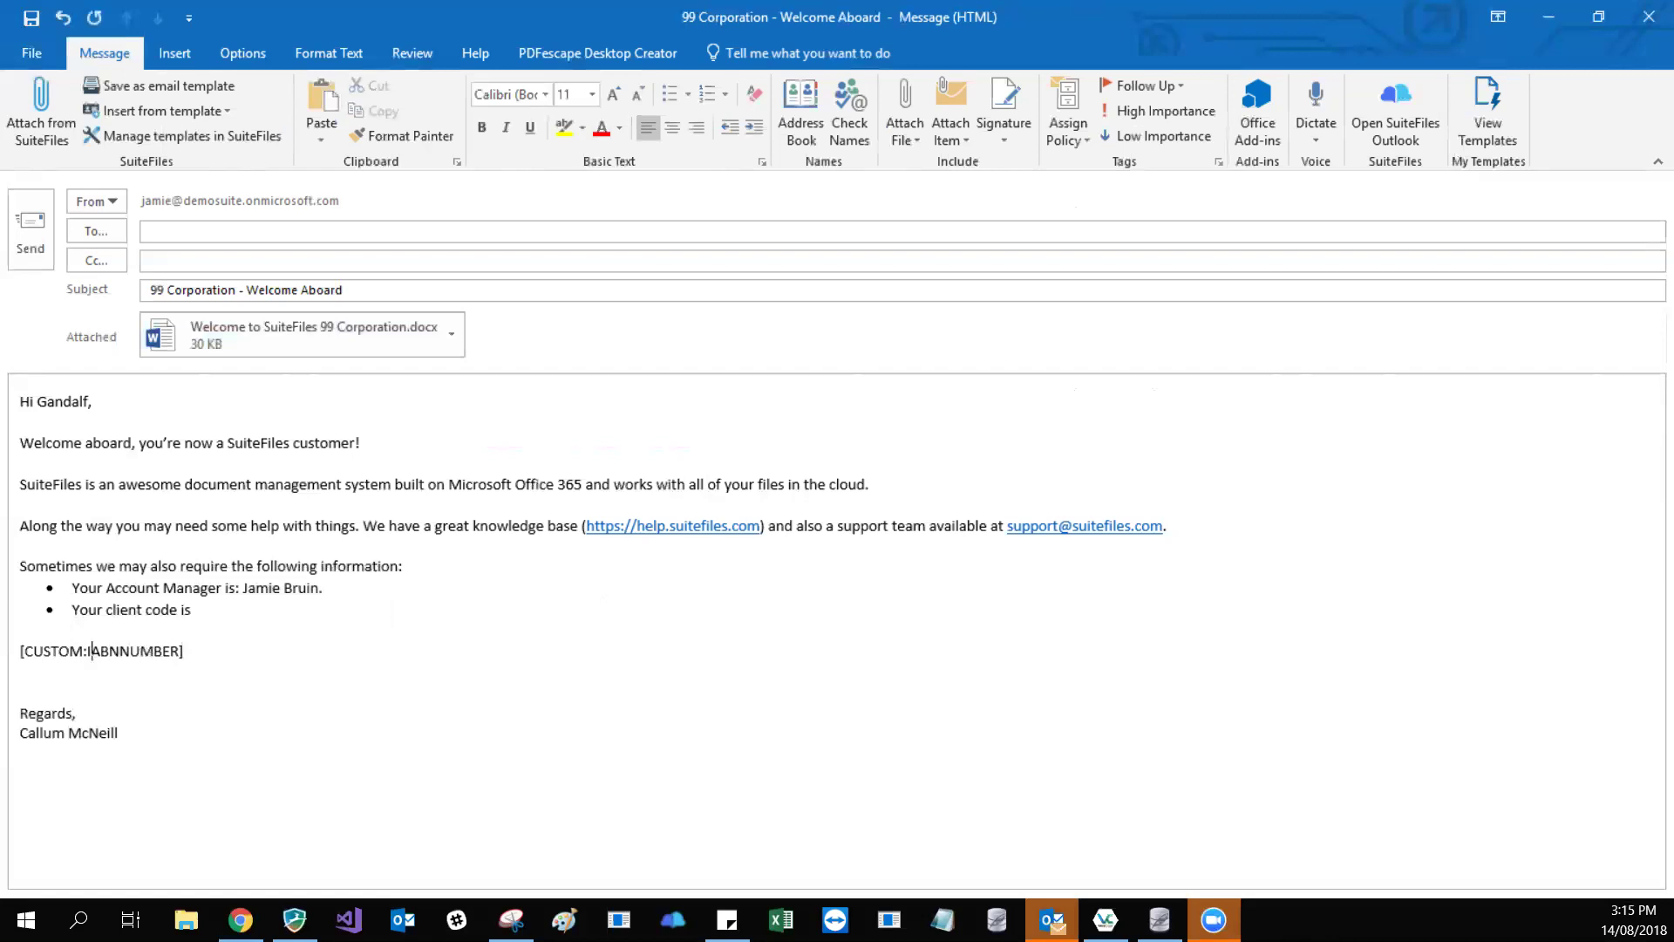
key("BackSpace")
triple_click(172, 652)
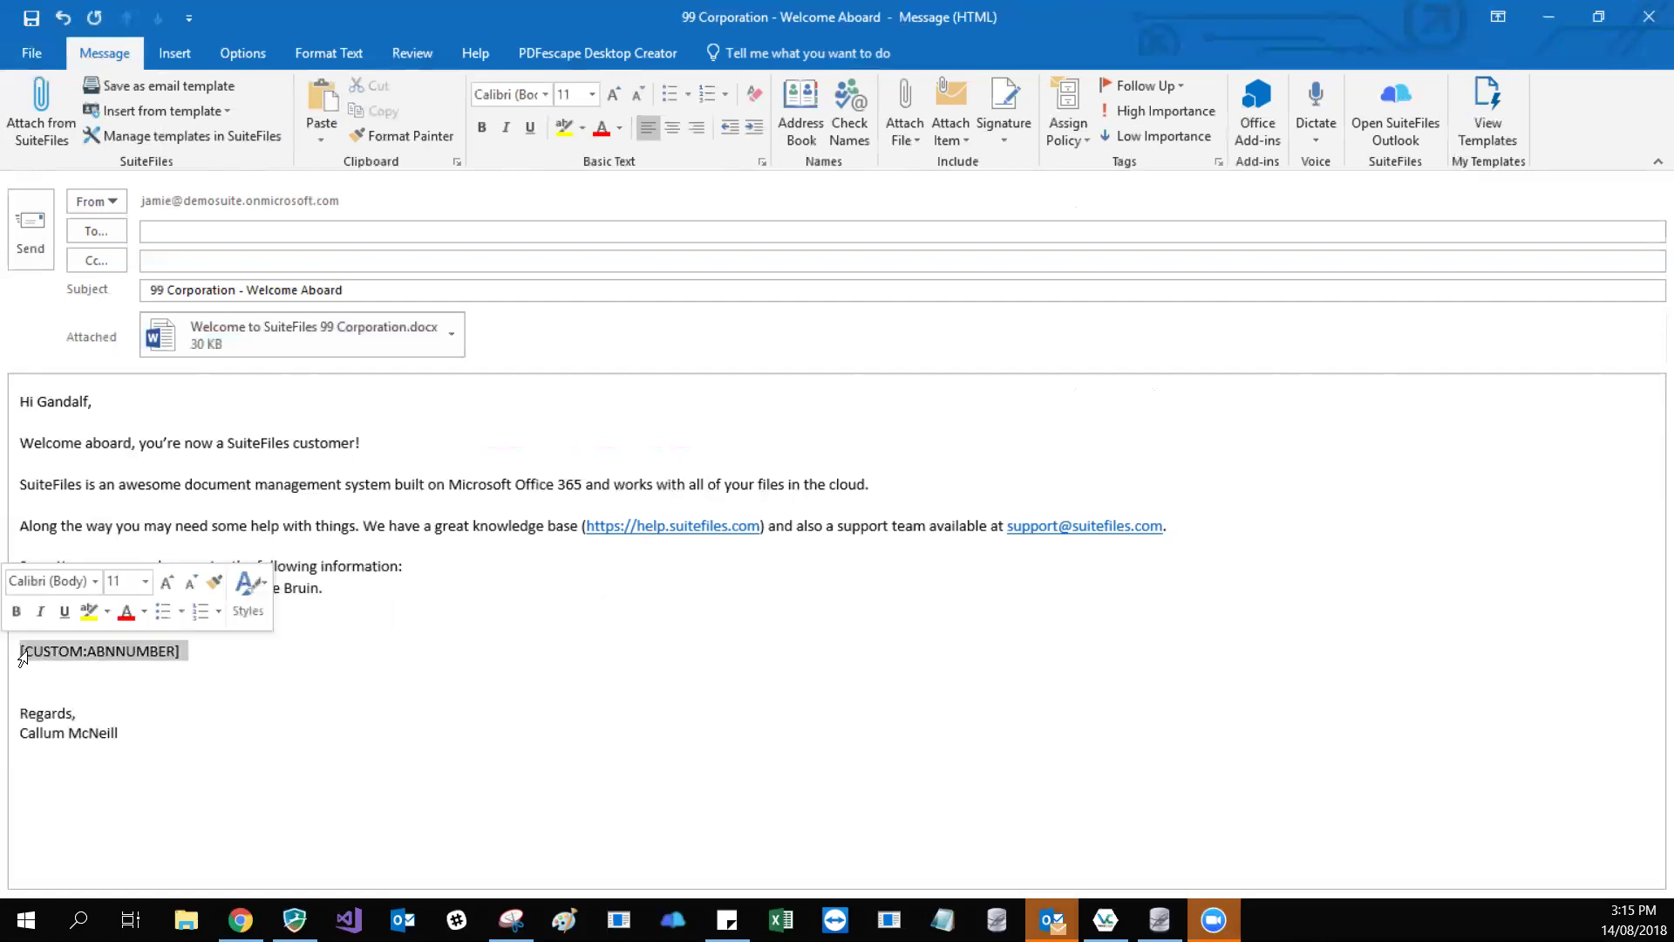
left_click(180, 639)
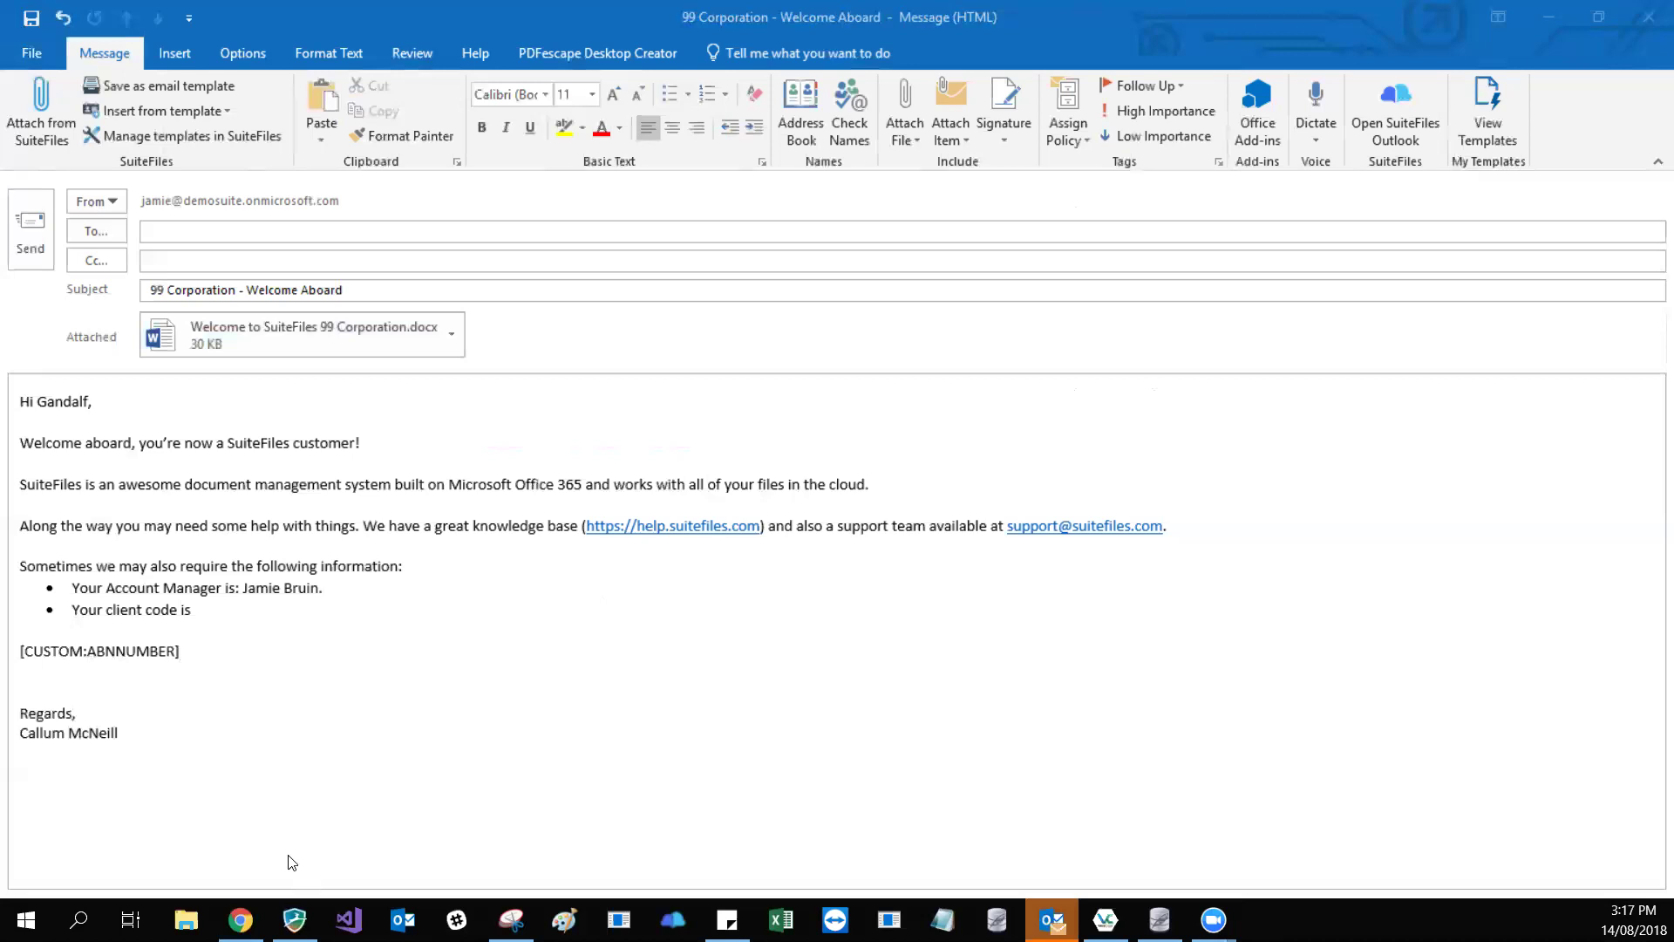
- Switch to Chrome, open a new tab and enter the SuiteFiles support e-mail address
left_click(240, 920)
left_click(446, 19)
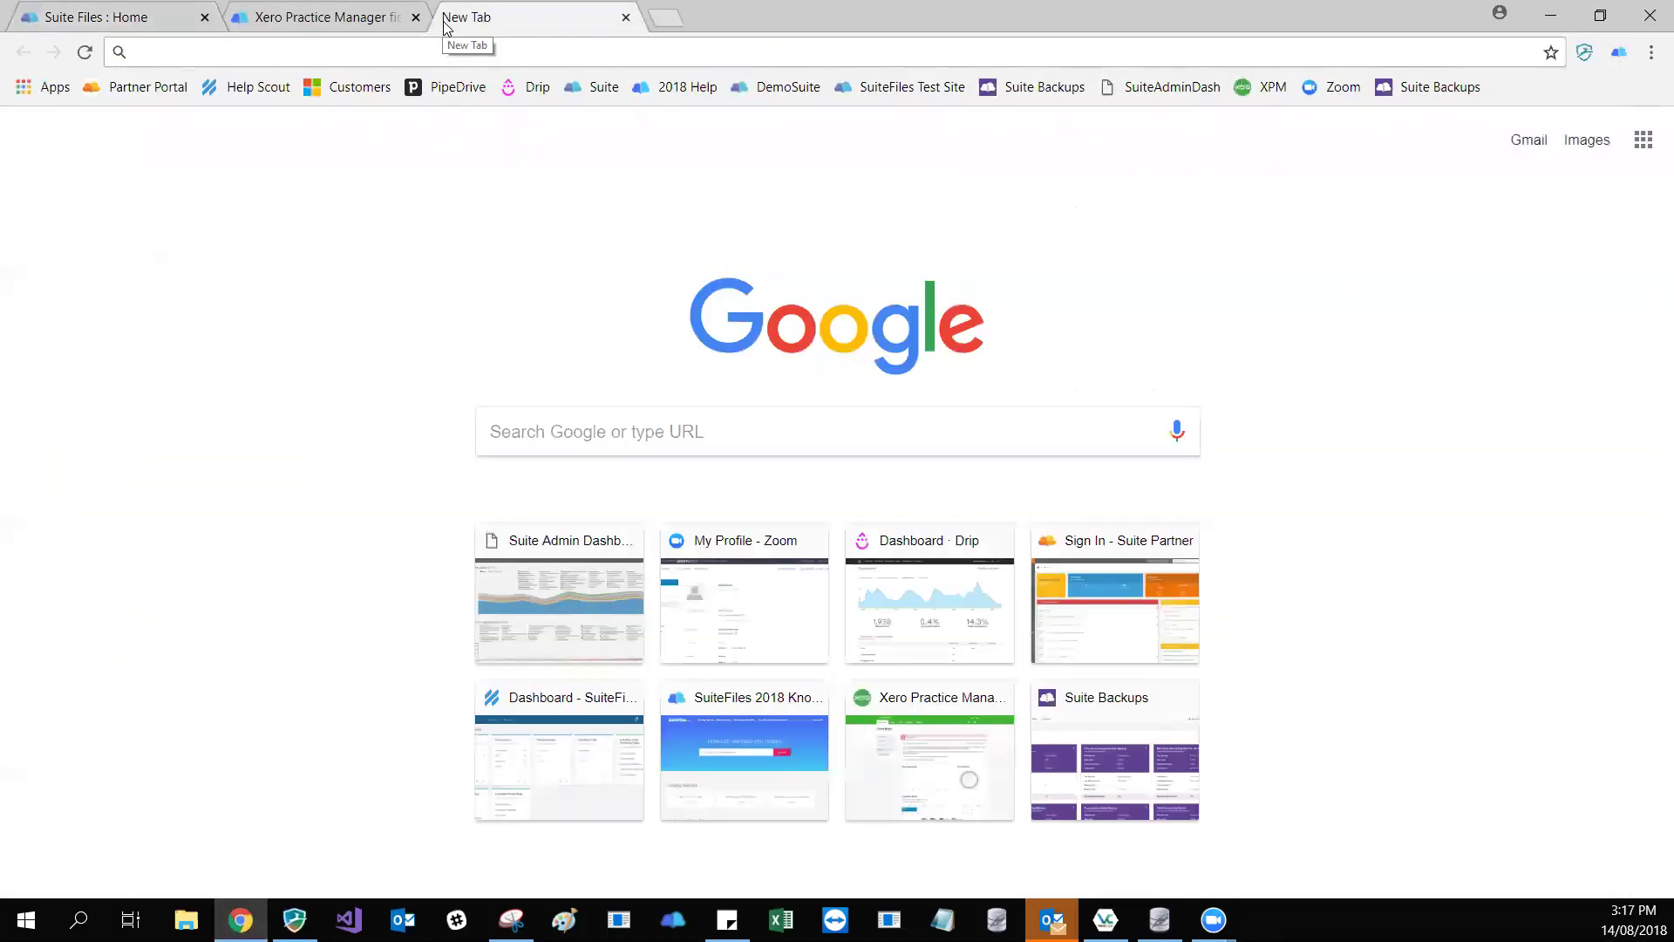
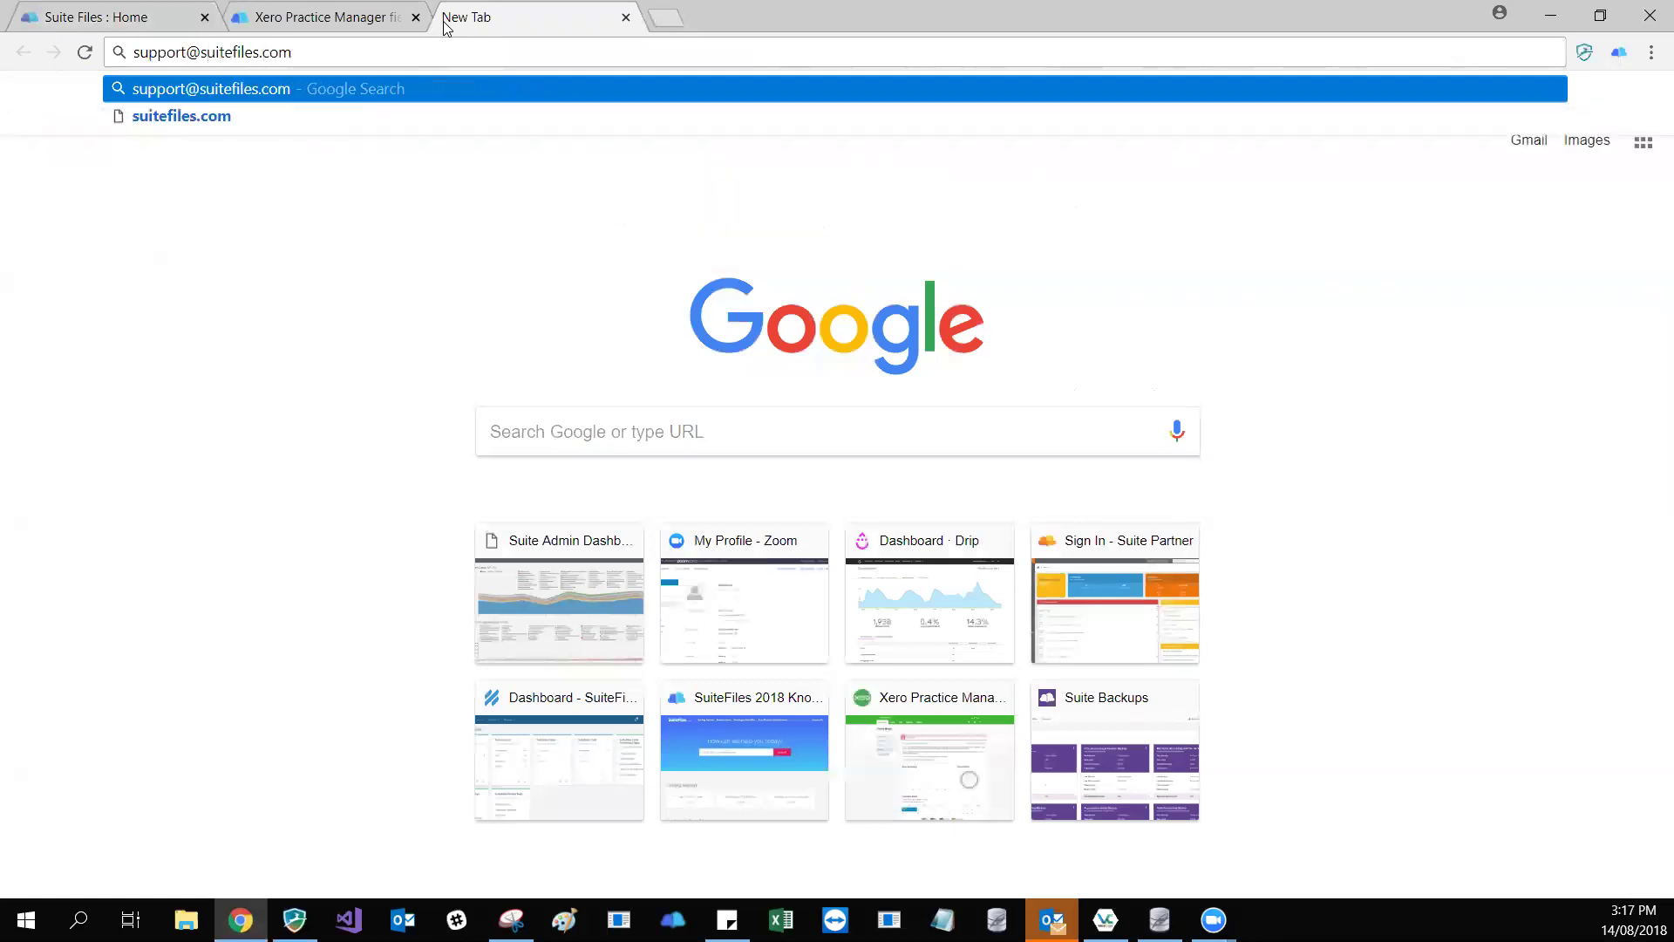